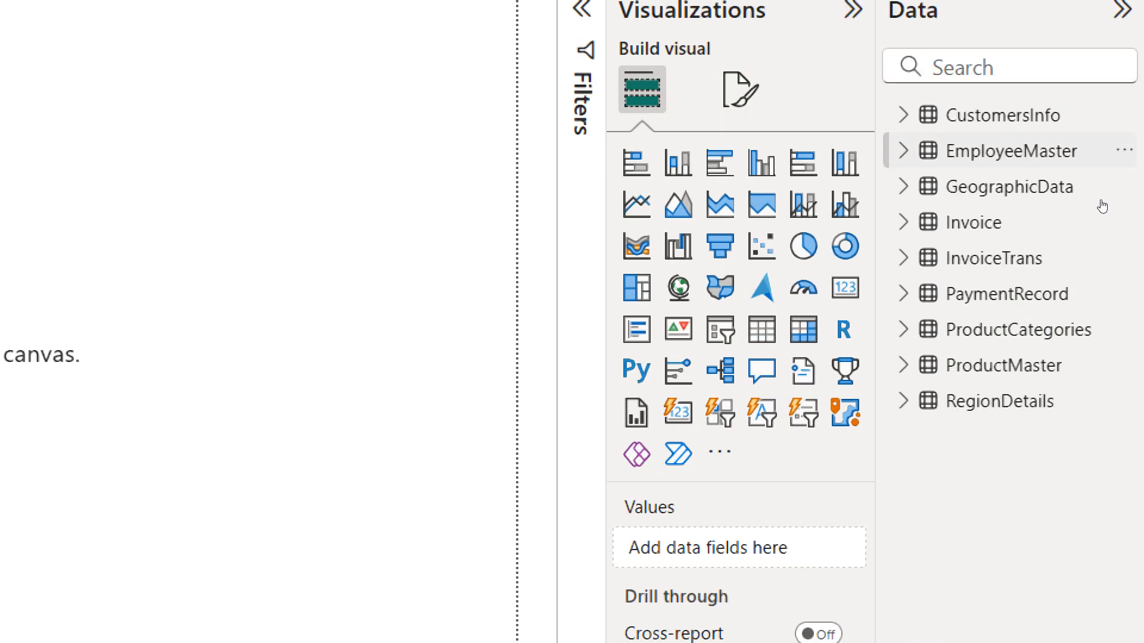
Expand the Invoice and InvoiceTrans tables to list their fields
mouse_move(1092, 234)
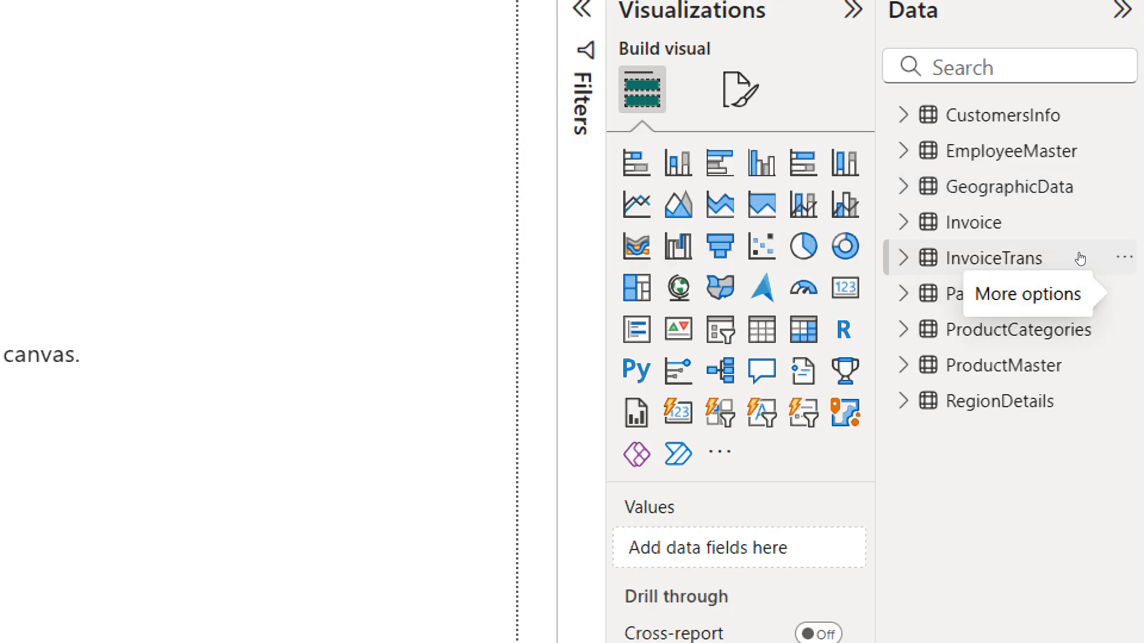
left_click(1029, 239)
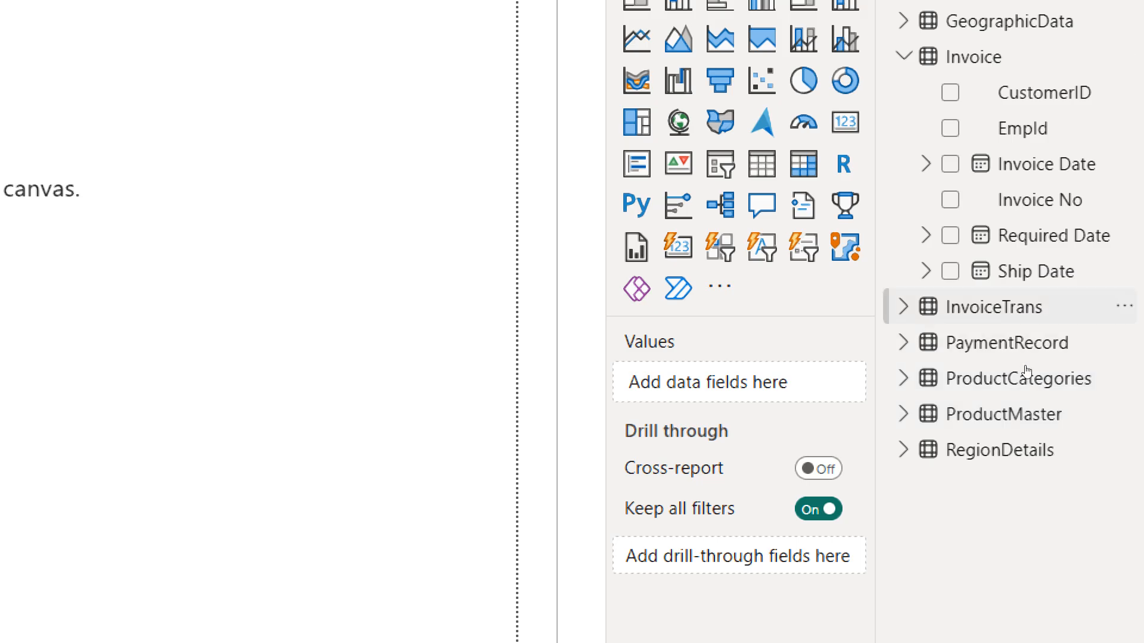
left_click(1026, 308)
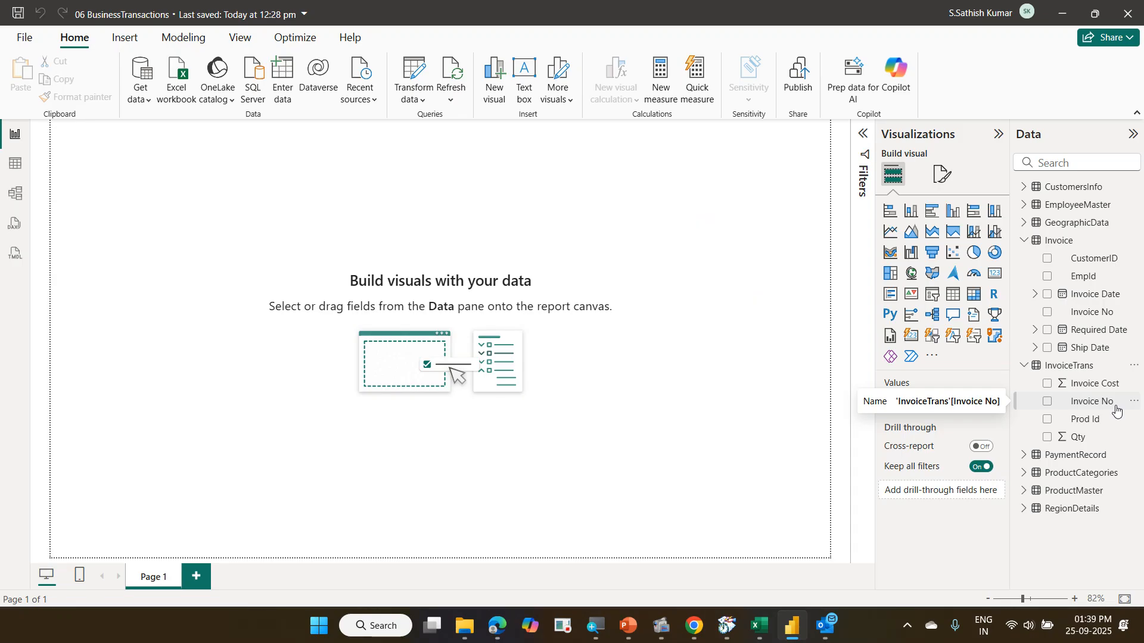
key("ctrl+2")
left_click_drag(64, 172, 270, 235)
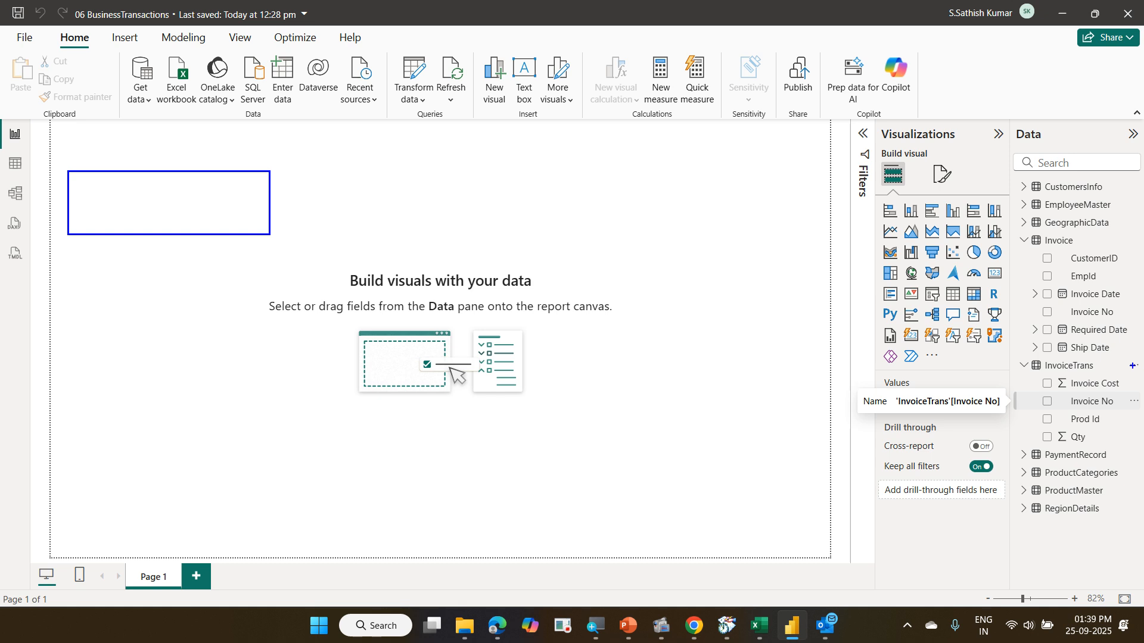
left_click_drag(1039, 374, 1129, 393)
left_click_drag(1037, 430, 1108, 447)
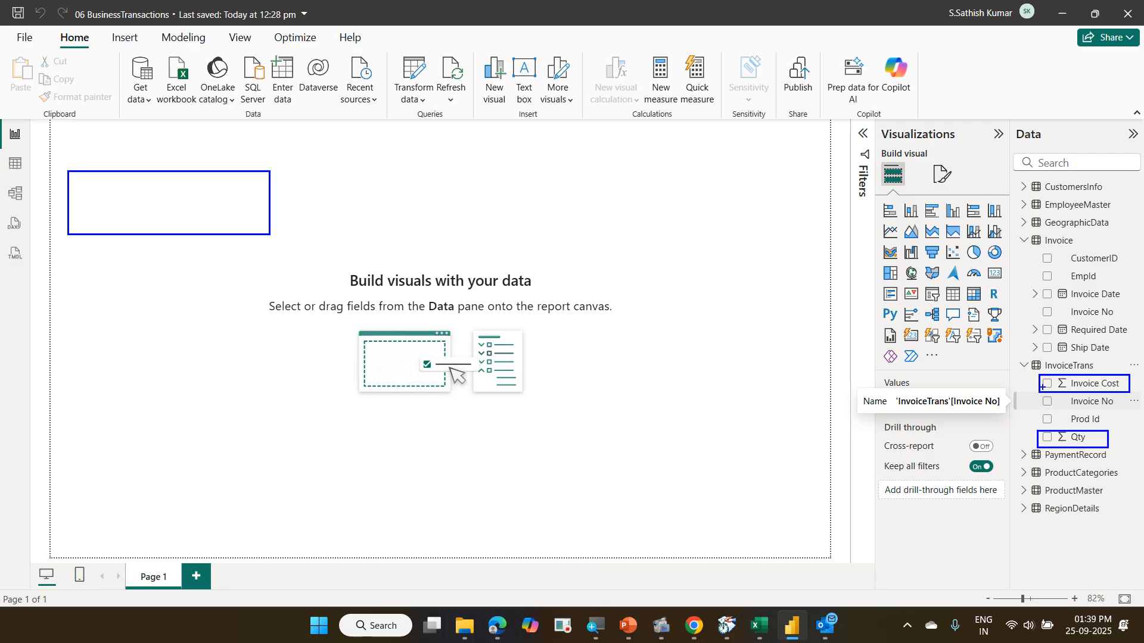
mouse_move(1041, 387)
left_mouse_down()
mouse_move(1026, 392)
mouse_move(1016, 435)
mouse_move(1031, 444)
left_mouse_up()
left_click_drag(1129, 390, 1116, 433)
key("Escape")
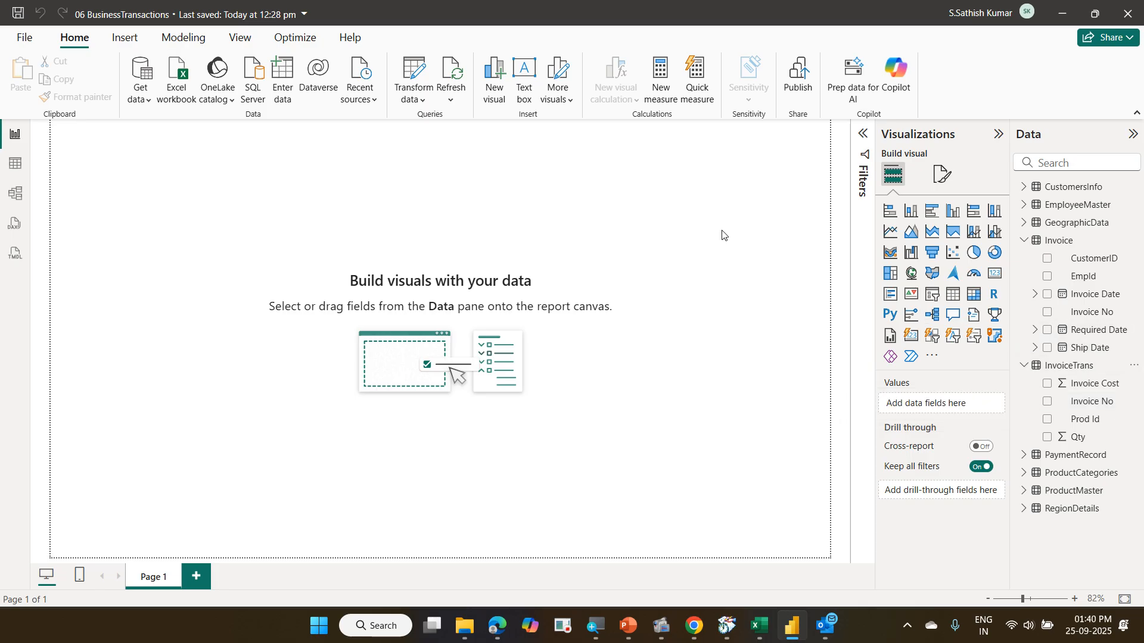
Inspect the InvoiceTrans query in the Power Query Editor and close the editor
left_click(426, 74)
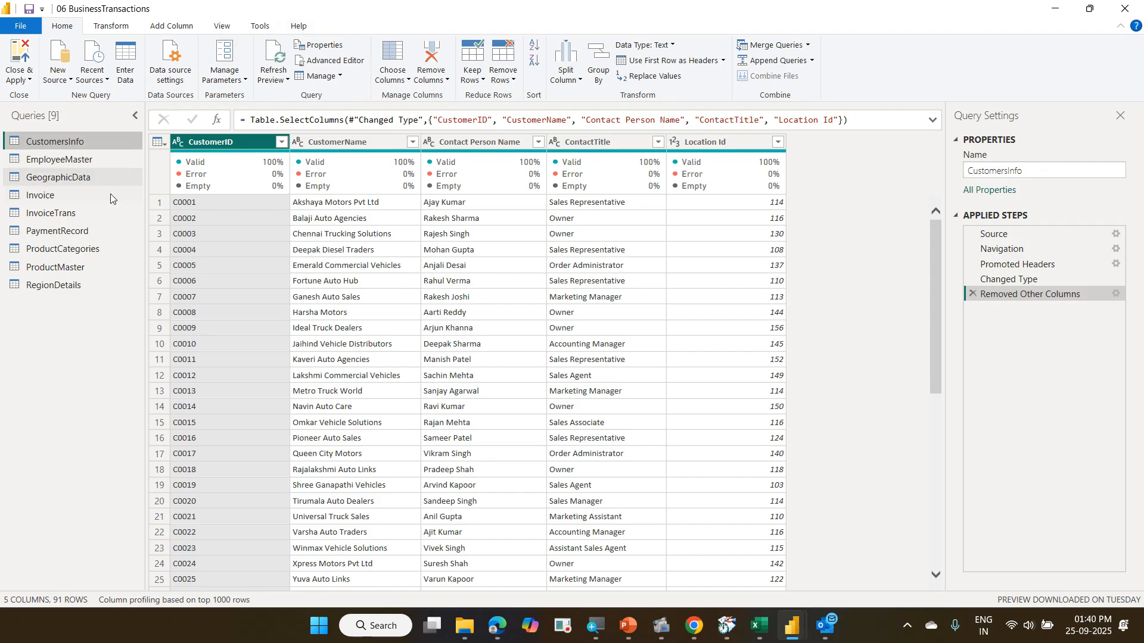
left_click(93, 212)
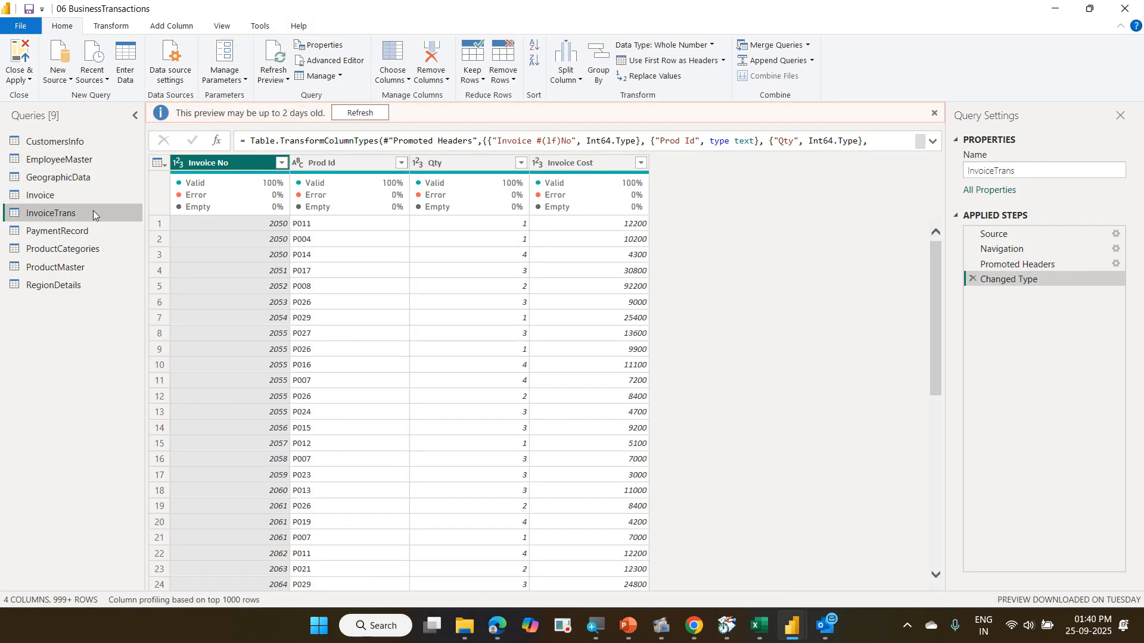
left_click(1138, 4)
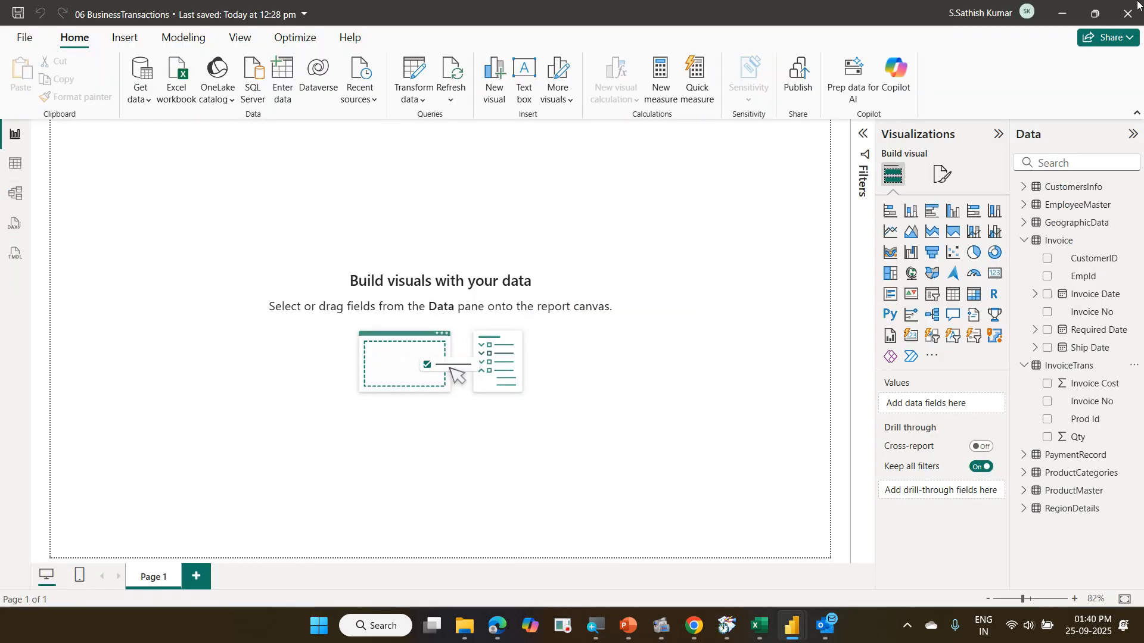
Open the InvoiceTrans table's query for editing and dismiss the notice about the outdated preview
right_click(1077, 371)
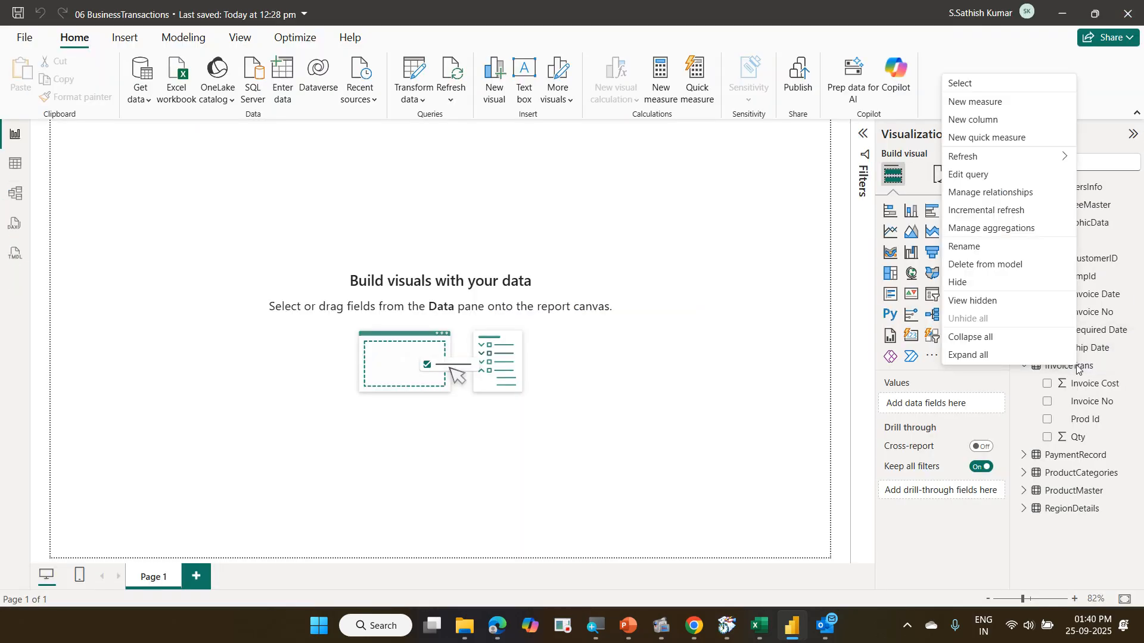
left_click(1031, 176)
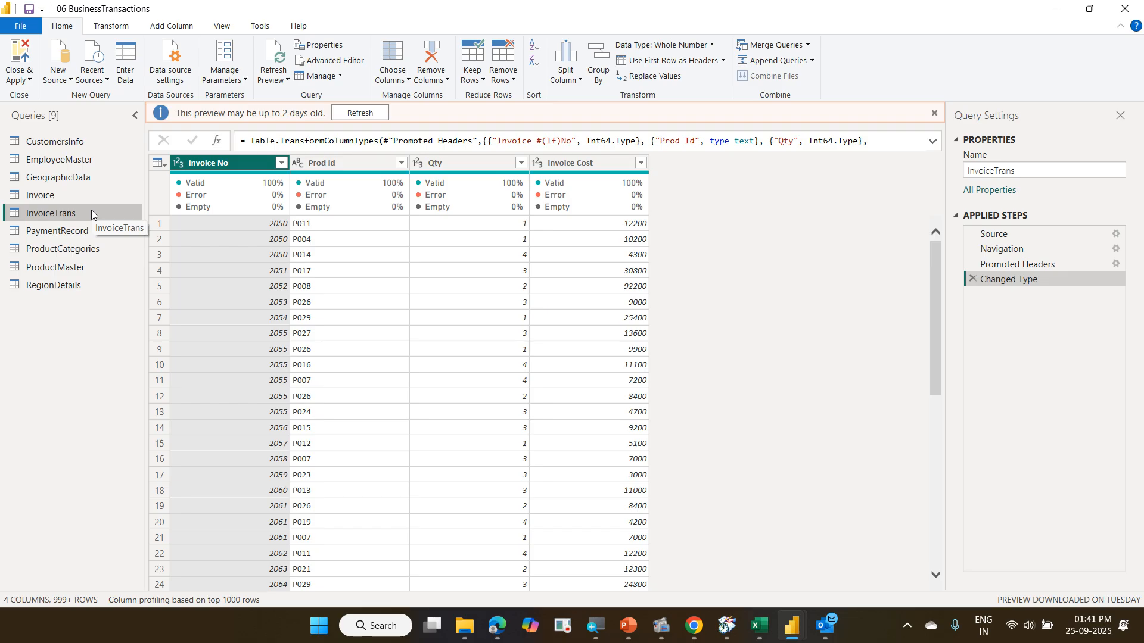
left_click(933, 114)
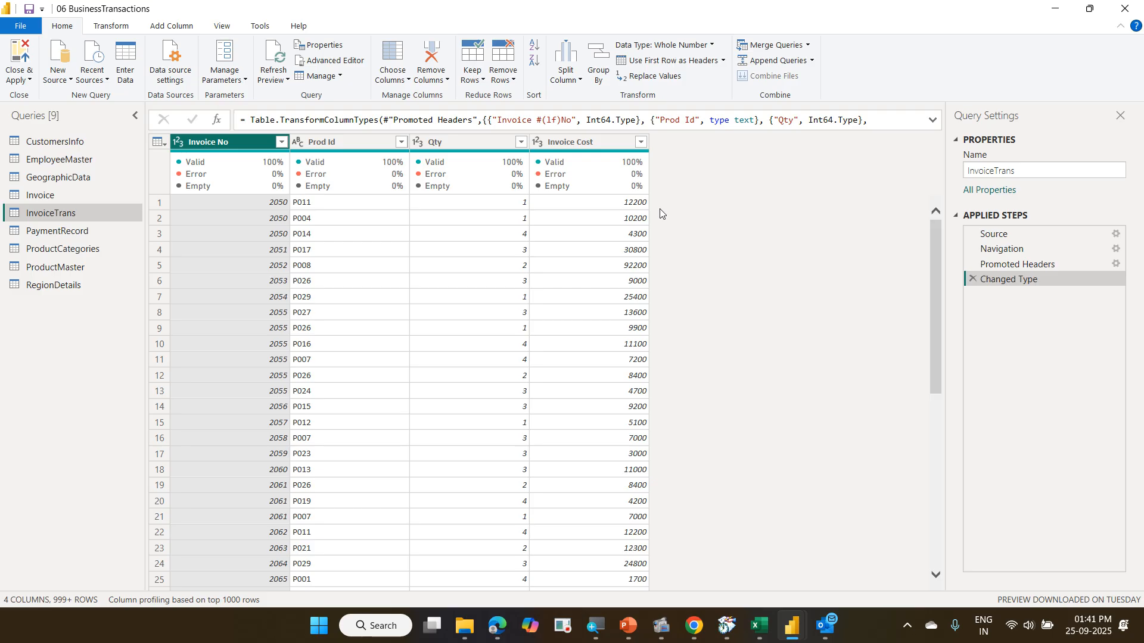
Add a column to InvoiceTrans that multiplies Qty by Invoice Cost
left_click(464, 141)
left_click(584, 146, "ctrl")
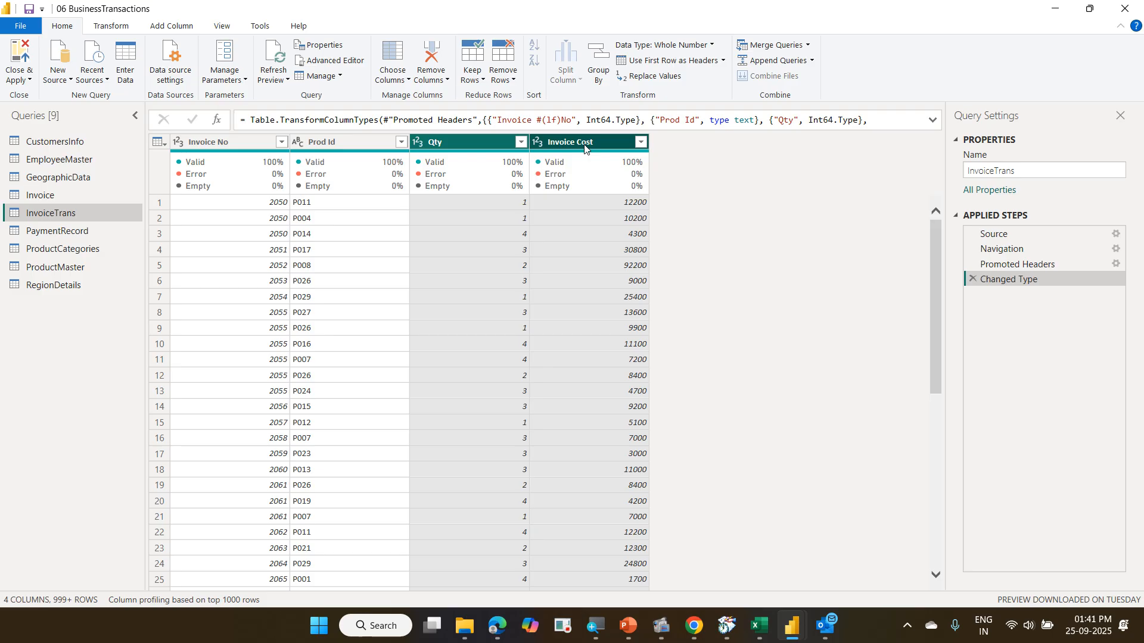
left_click(175, 25)
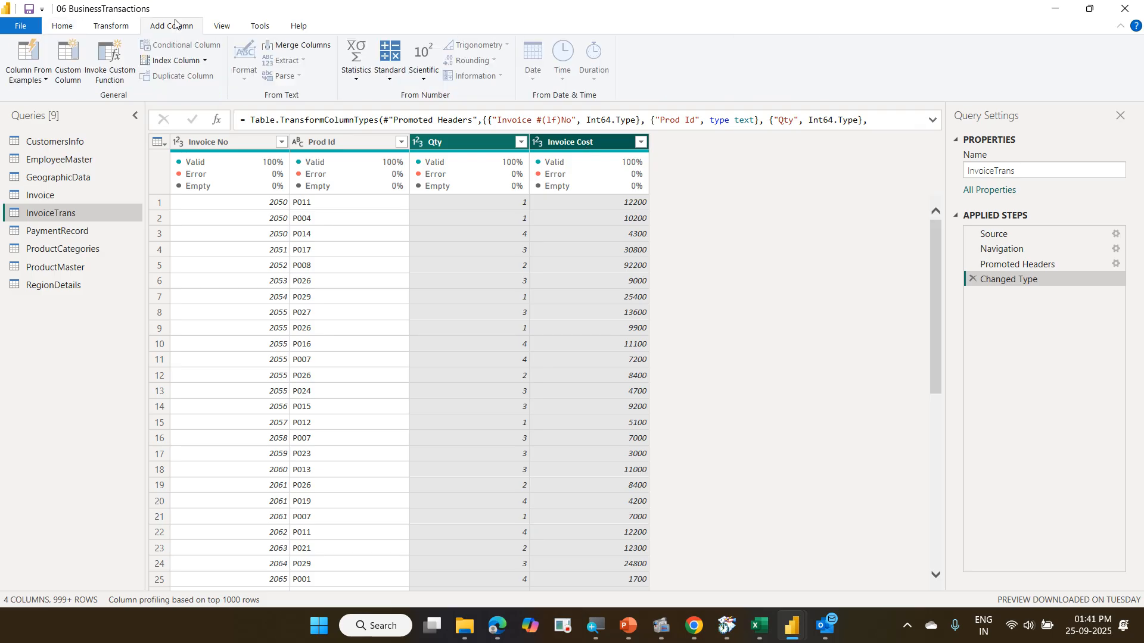
left_click(389, 84)
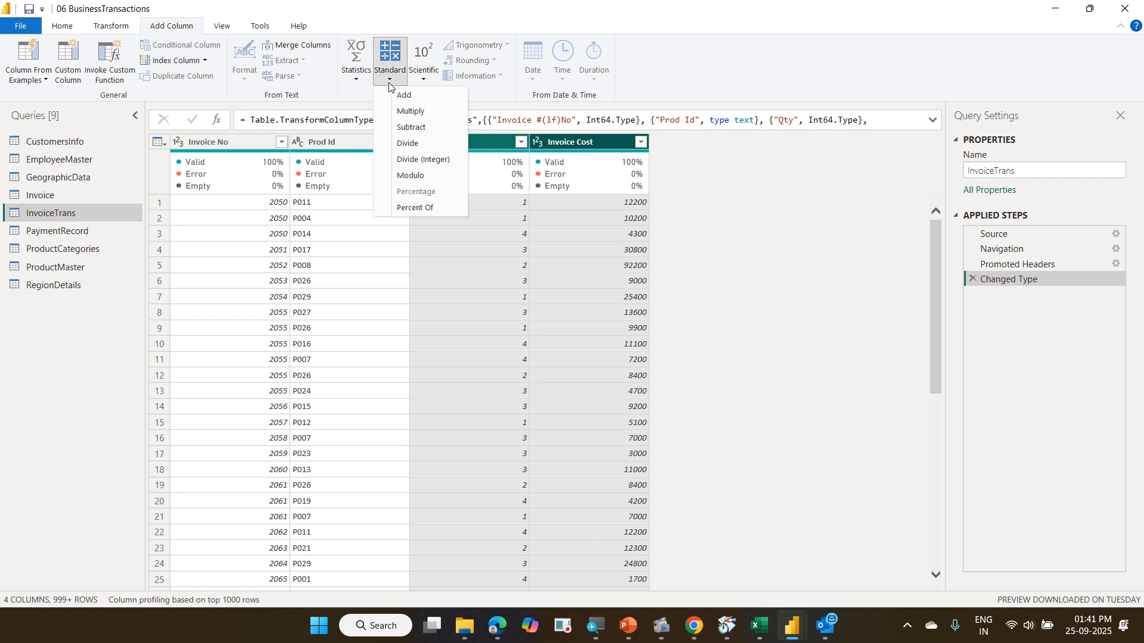
left_click(435, 114)
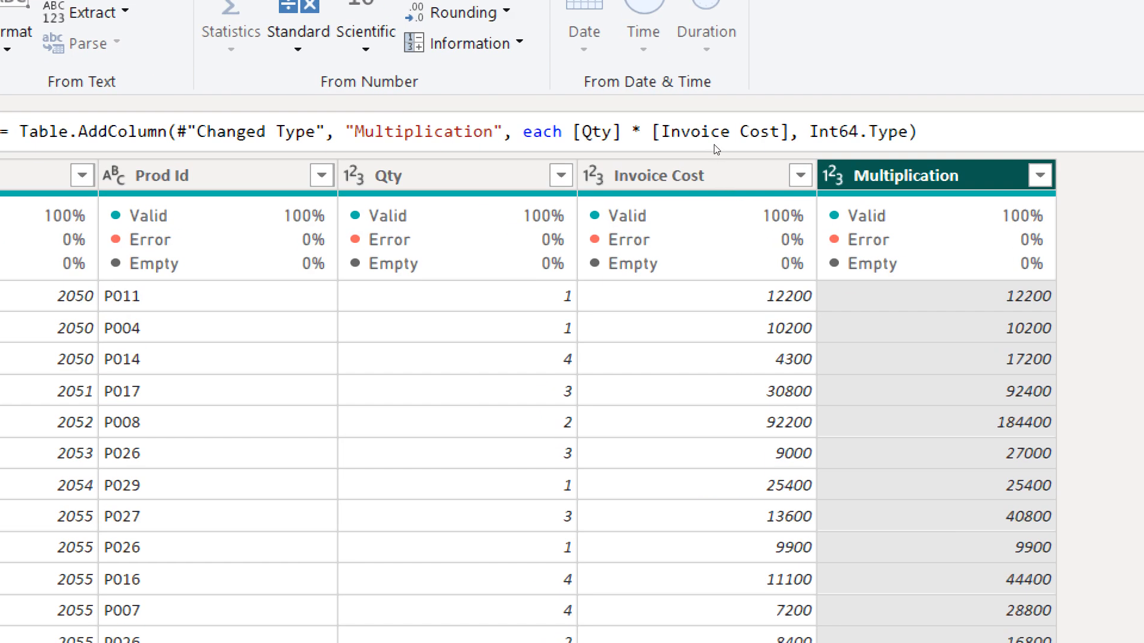
Rename the new multiplication column as Revenue and apply the query changes to the report
key("F2")
type("Revenue")
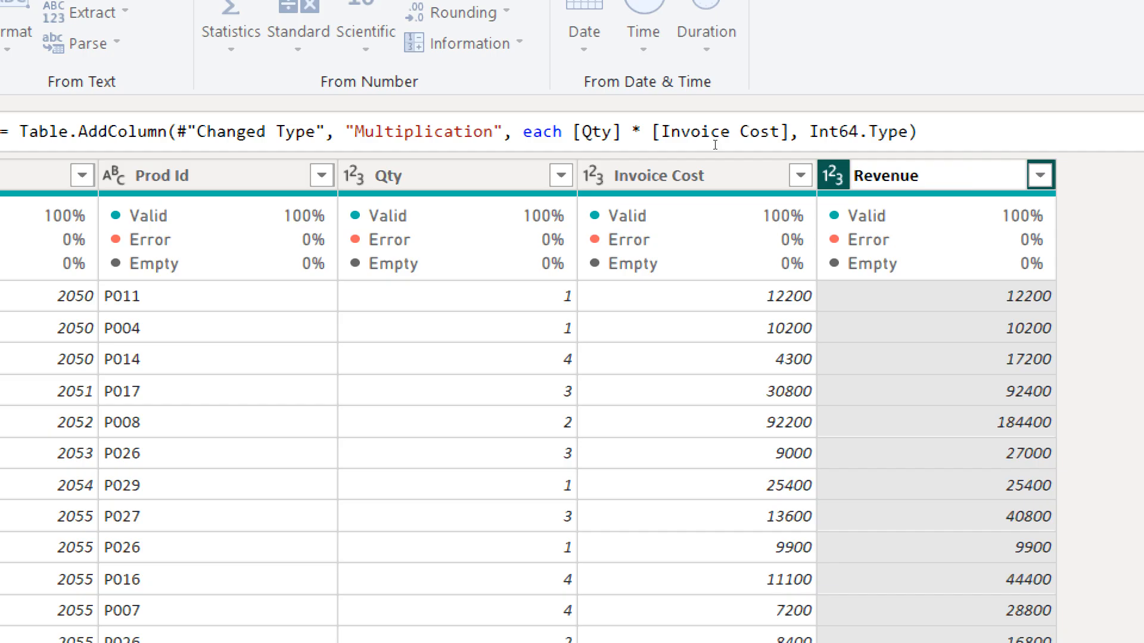
key("Return")
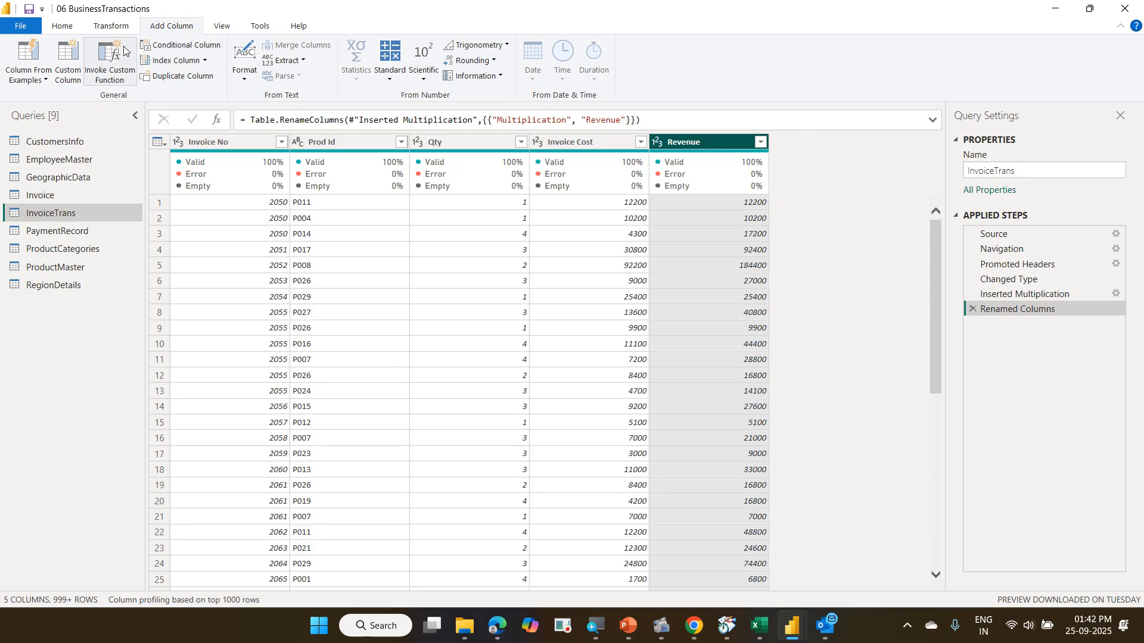
left_click(59, 26)
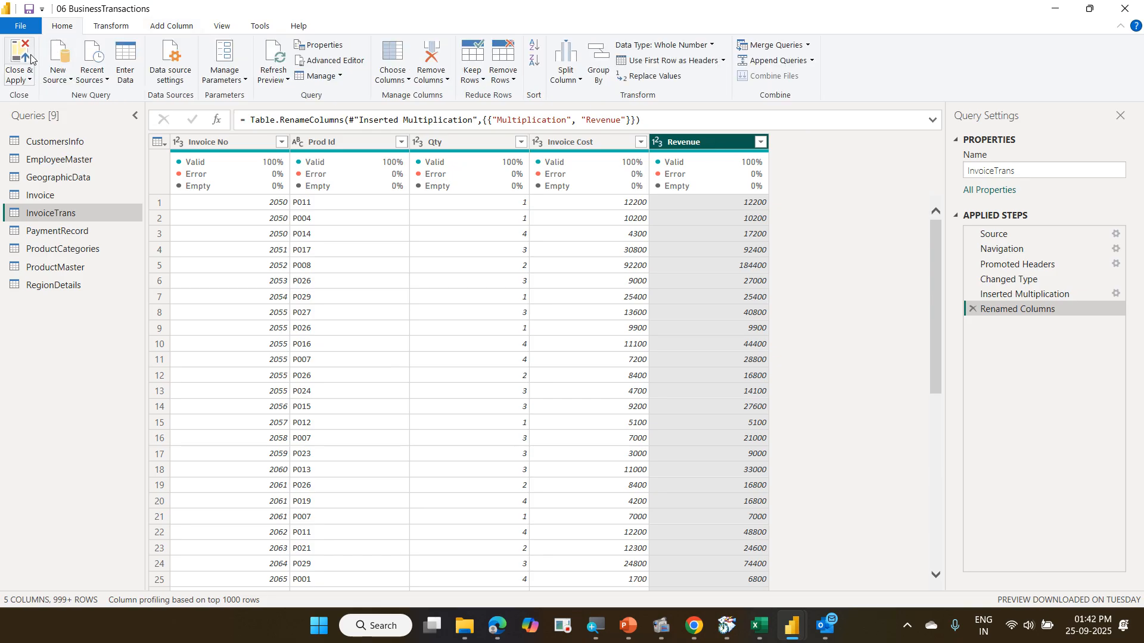
left_click(21, 58)
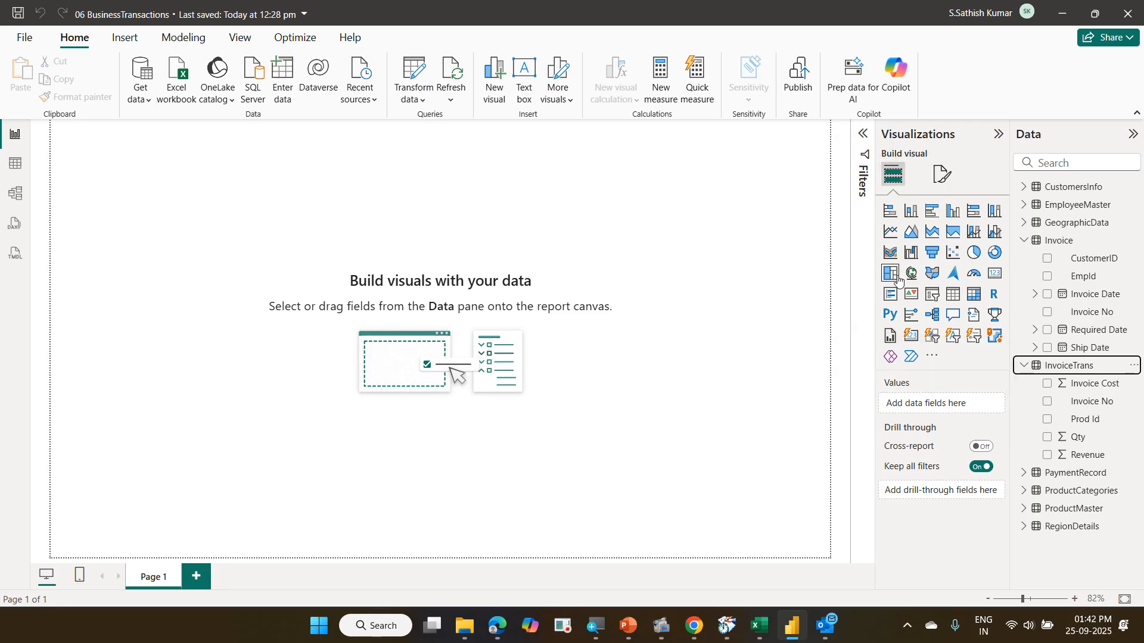
Add a card visual showing the sum of InvoiceTrans Revenue and resize it to be wider and shorter
left_click(999, 277)
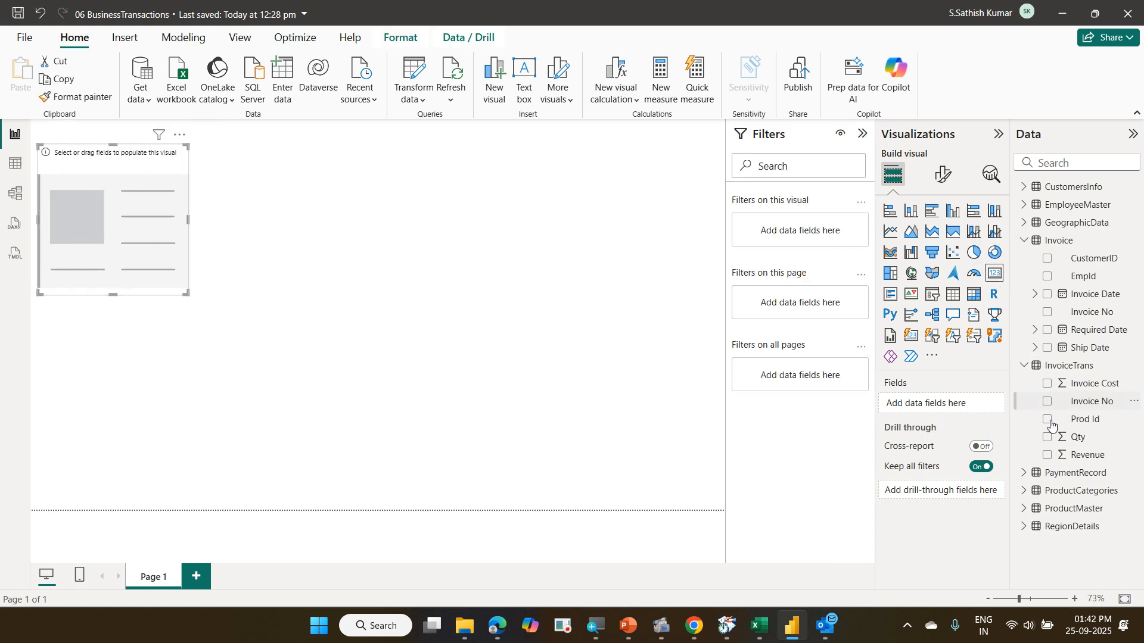
left_click_drag(1090, 455, 968, 410)
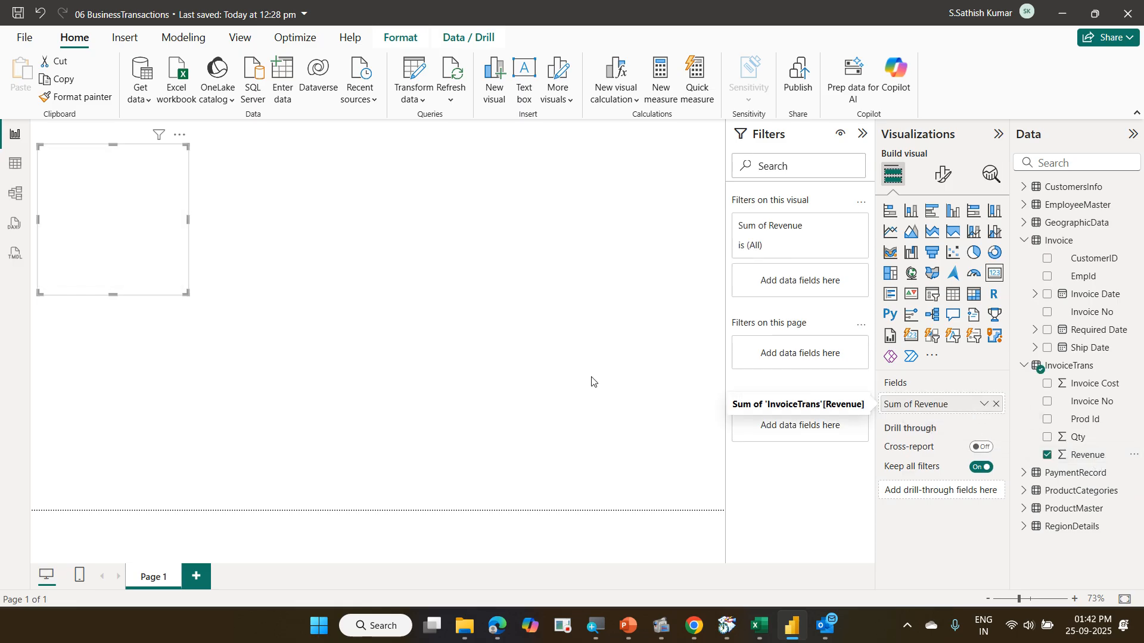
left_click_drag(187, 293, 223, 268)
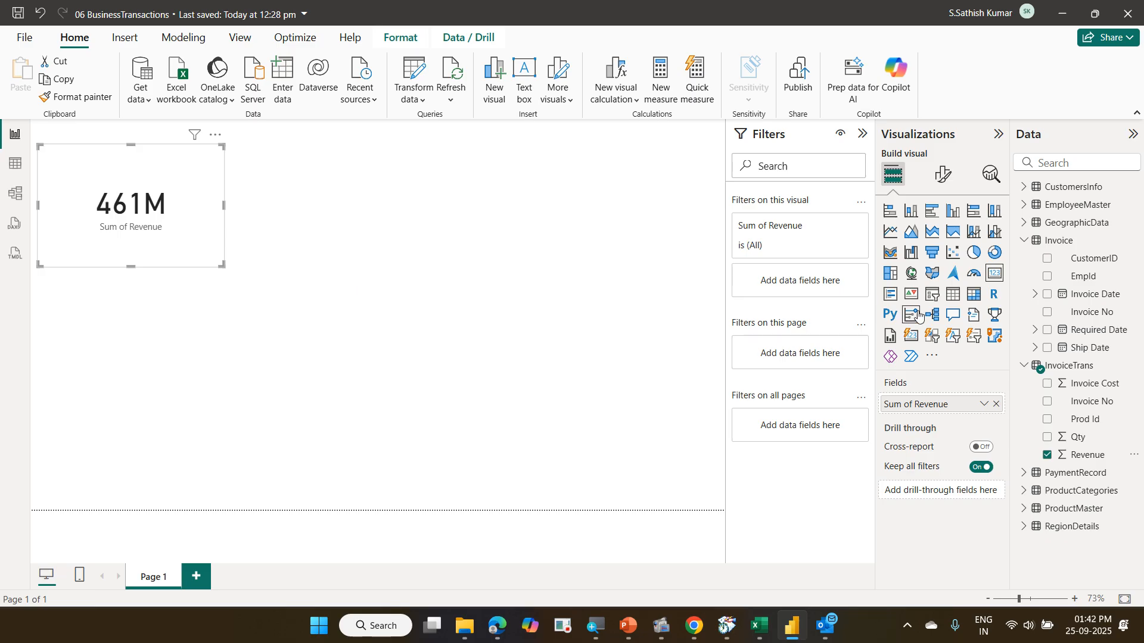
Set the display units of the revenue card's callout value to None and deselect the card
left_click(942, 176)
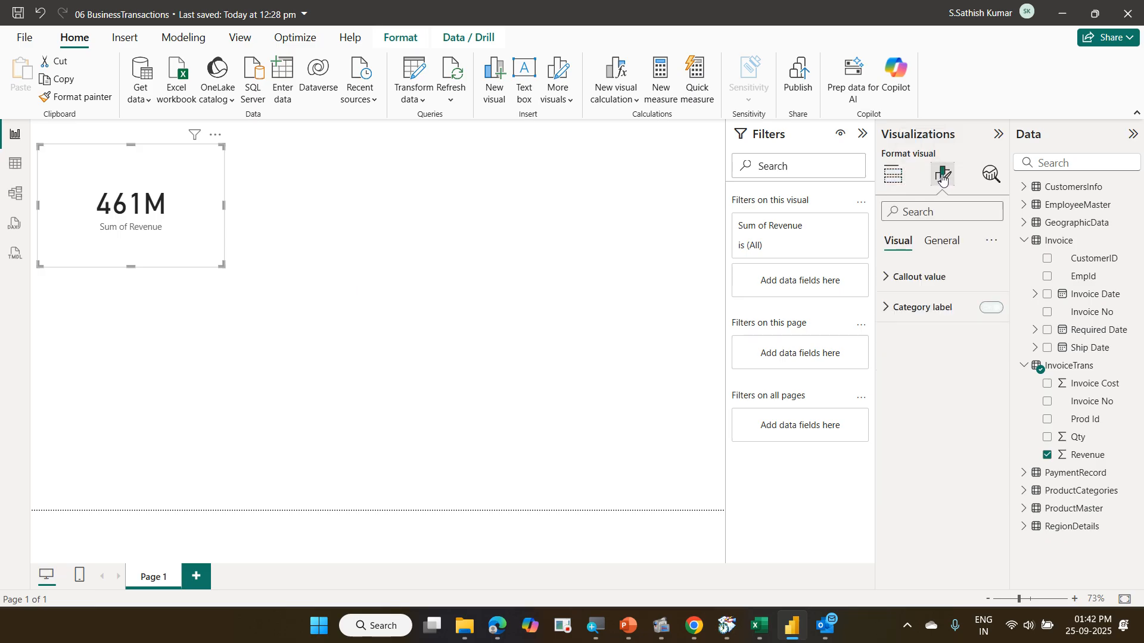
left_click(951, 271)
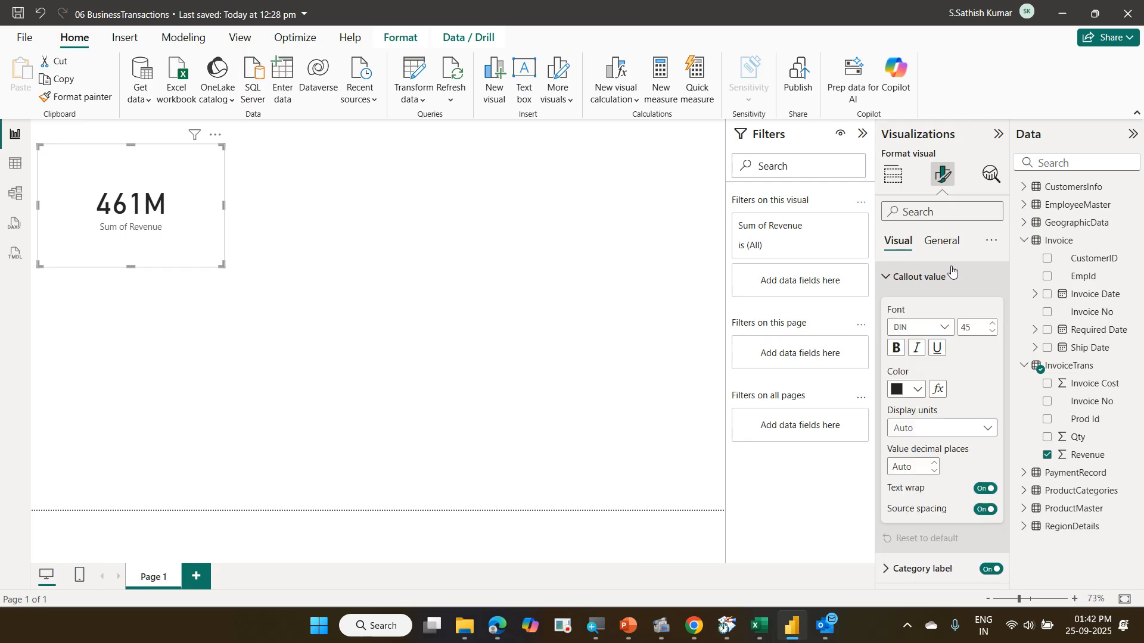
left_click(973, 432)
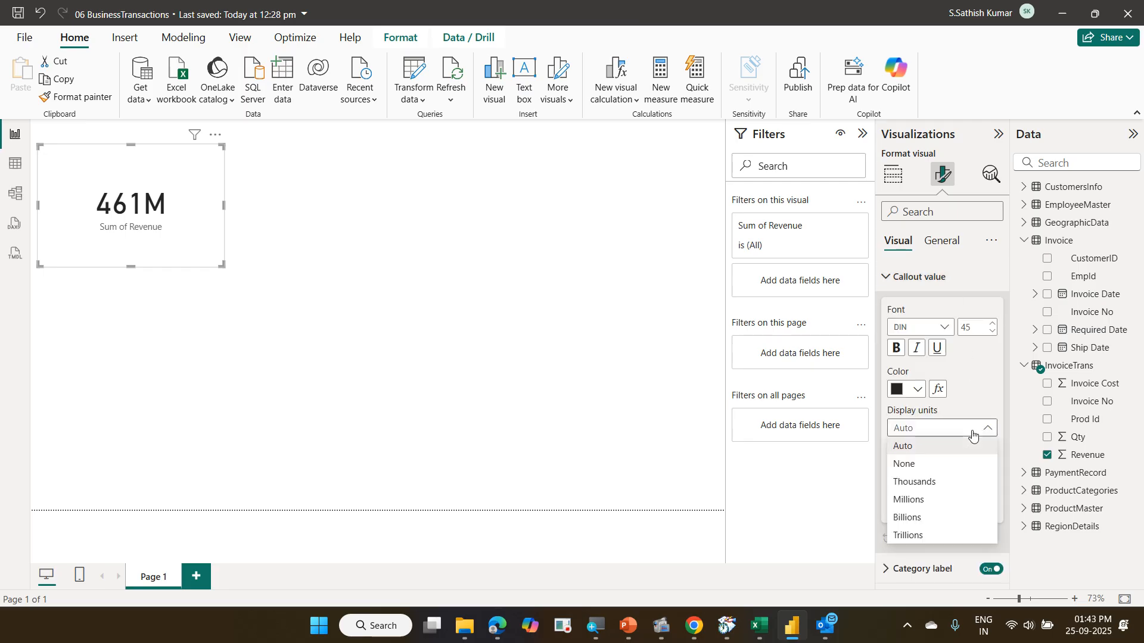
left_click(964, 462)
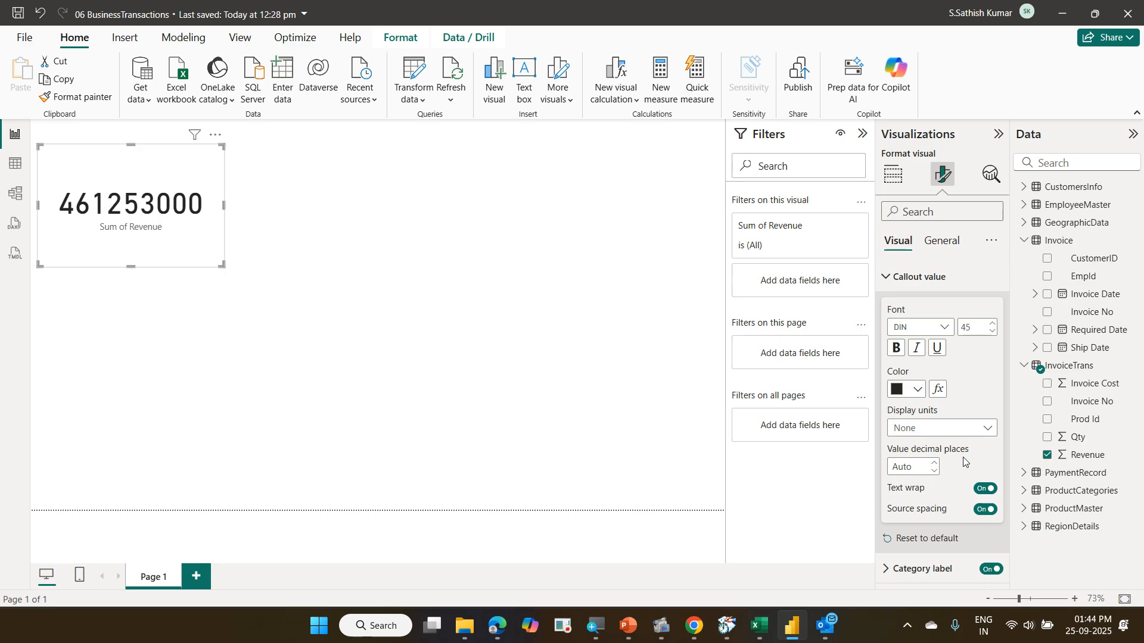
left_click(382, 302)
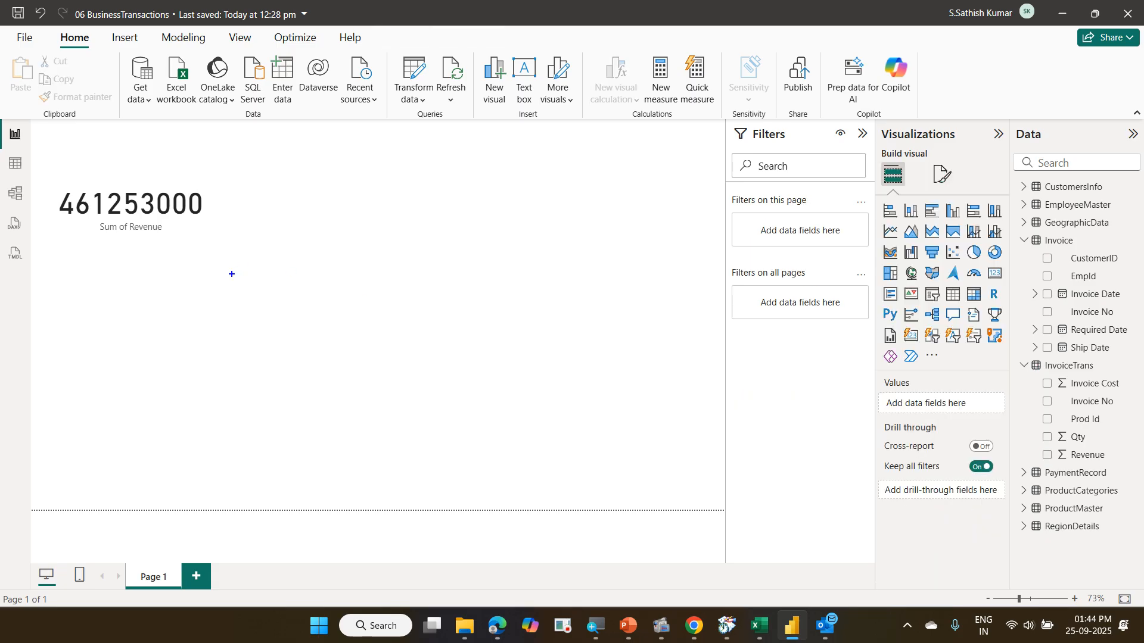
type("tMeasur")
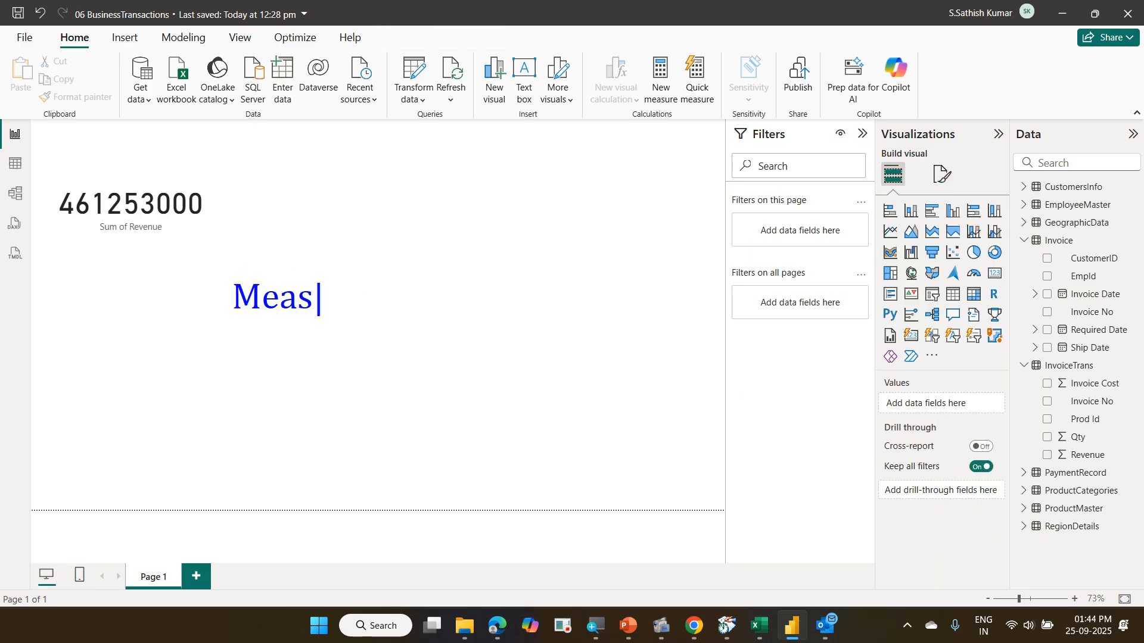
type("e")
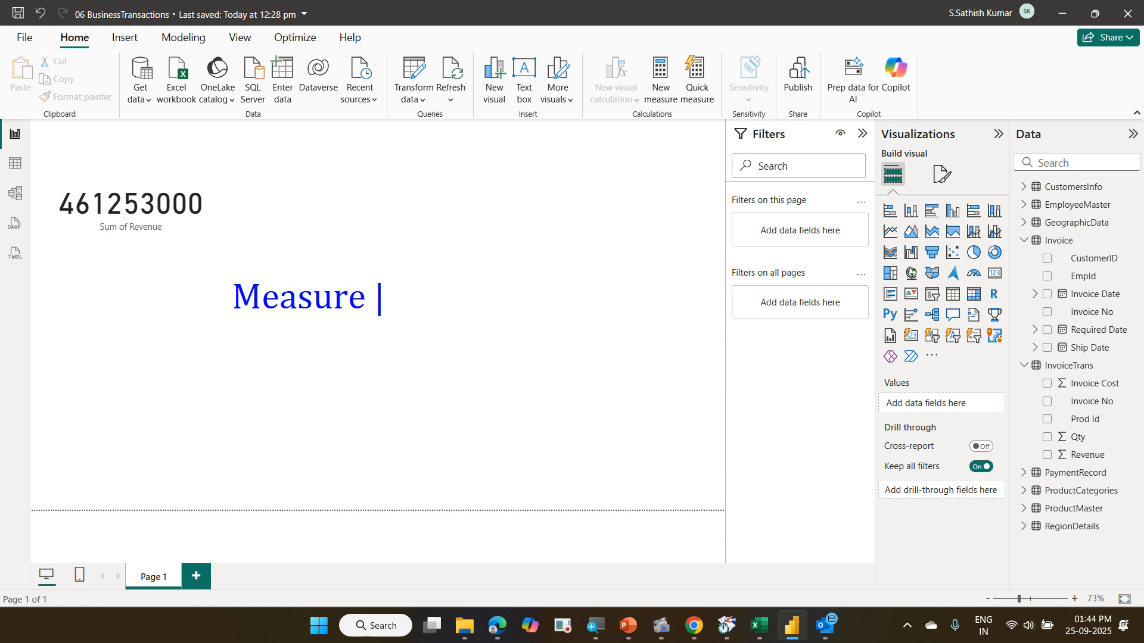
type("-")
type(" Ca")
type("uc")
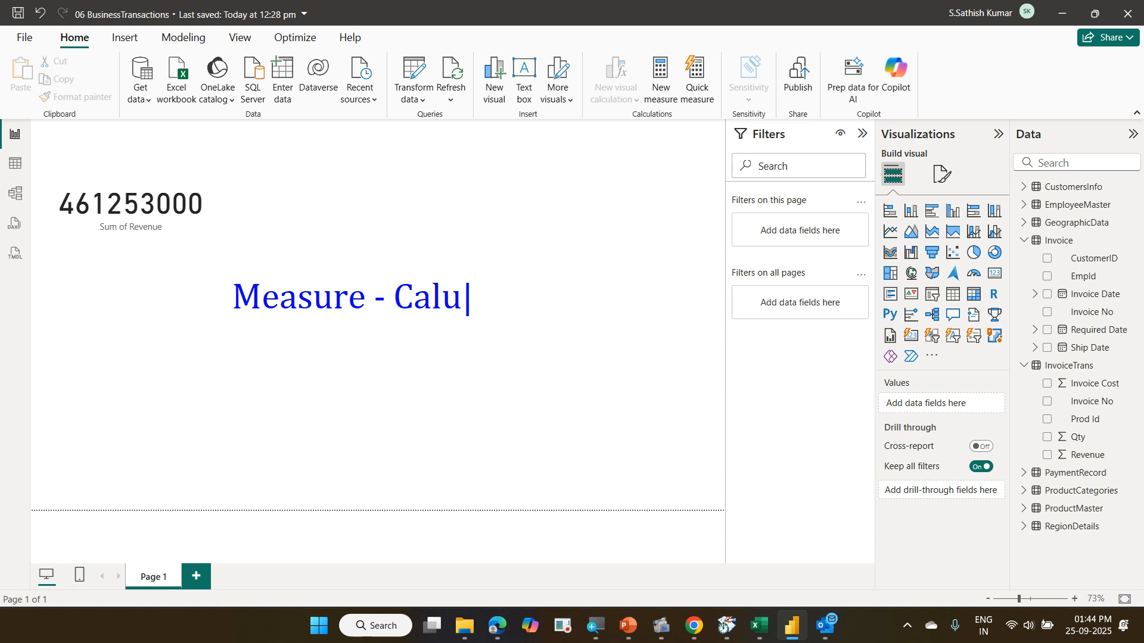
key("BackSpace")
key("BackSpace")
type("culates")
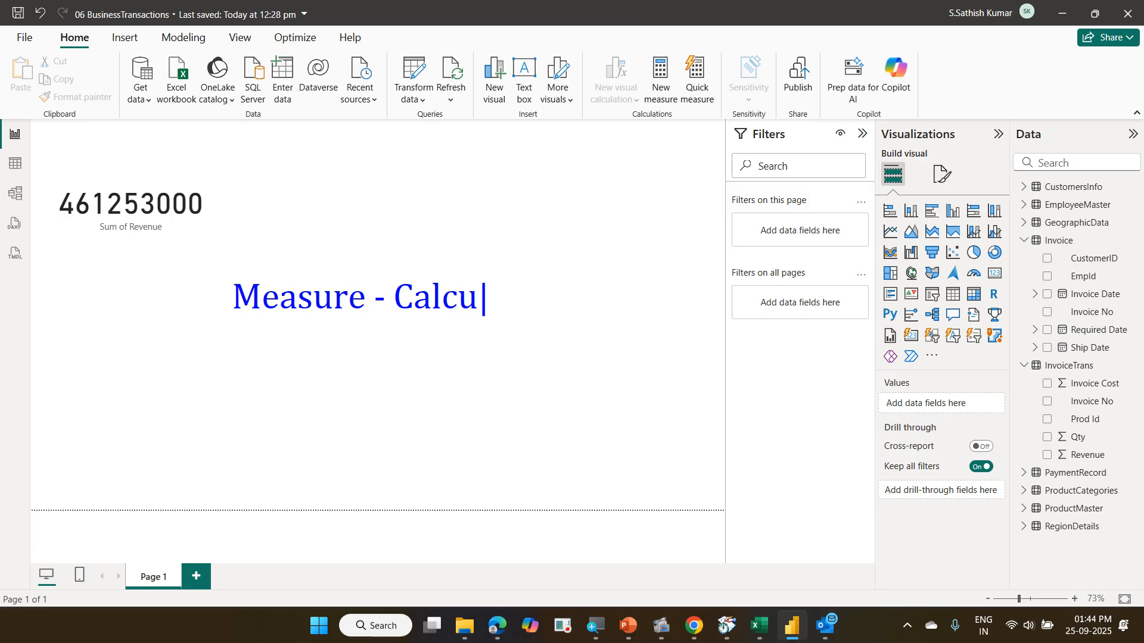
key("BackSpace")
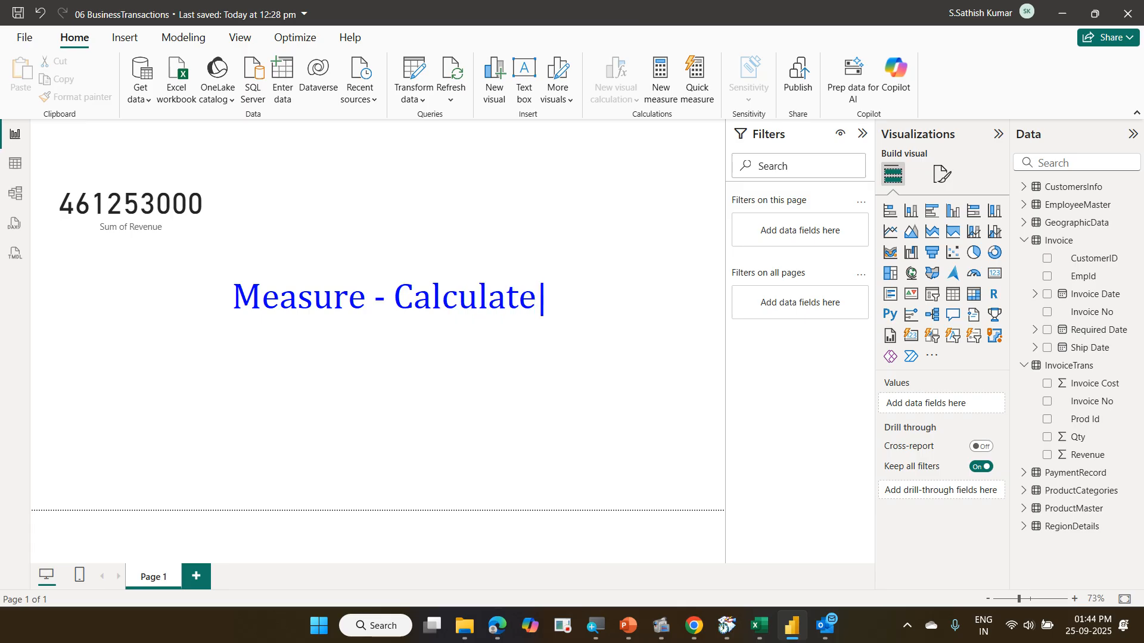
type("d Fie")
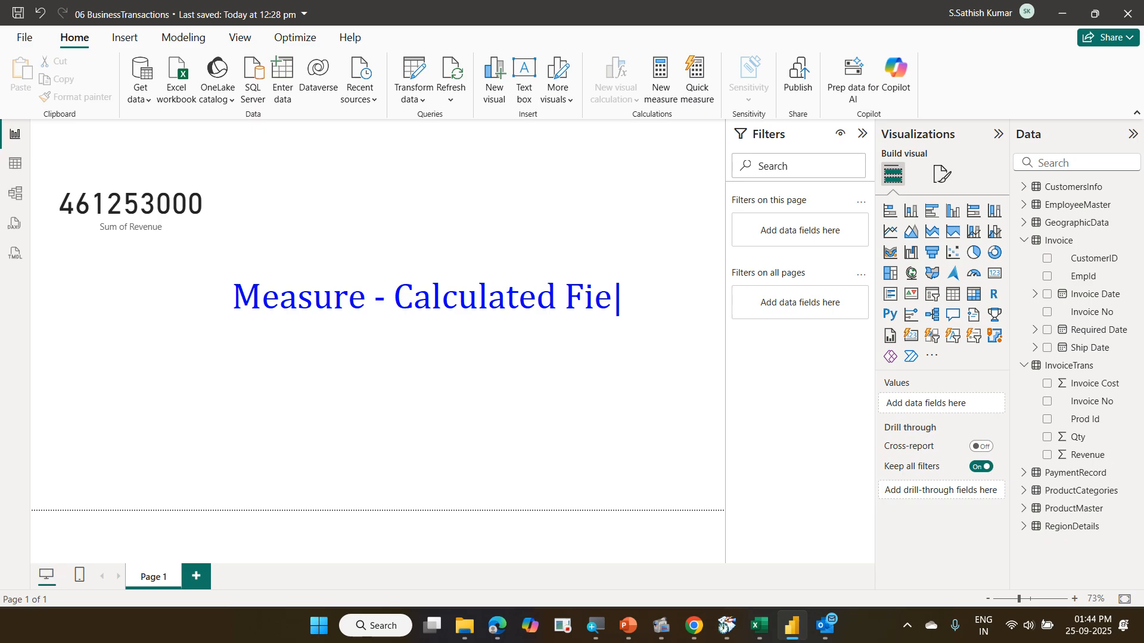
type("ld")
key("Return")
type("DAX ")
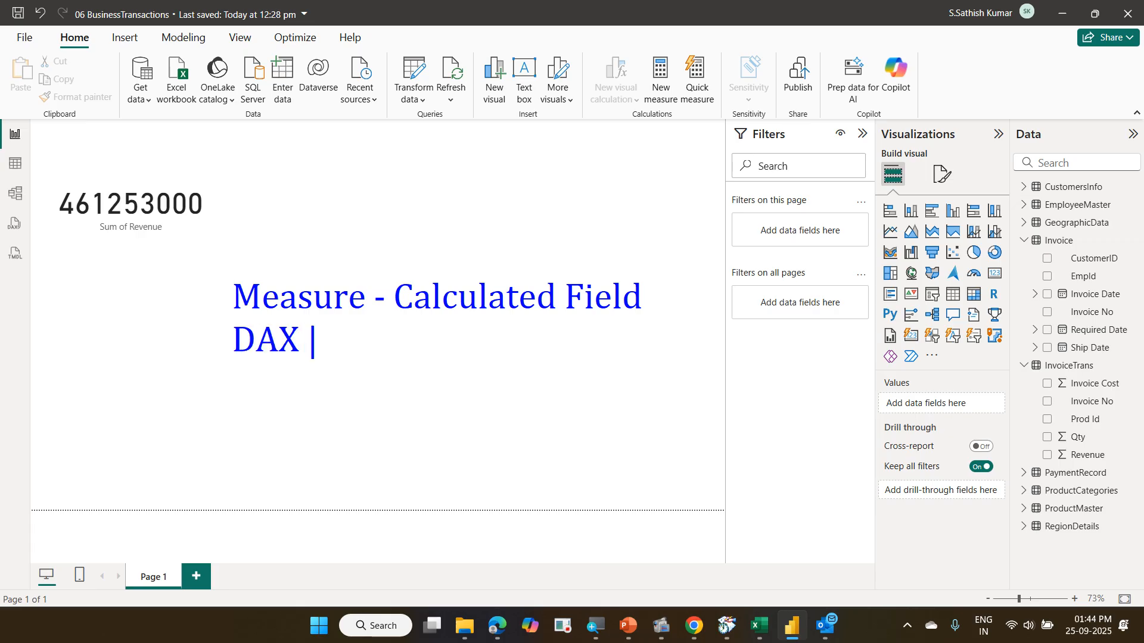
type("- Fx")
mouse_move(303, 255)
left_mouse_down()
mouse_move(319, 277)
mouse_move(338, 237)
left_mouse_up()
left_click_drag(235, 355, 278, 357)
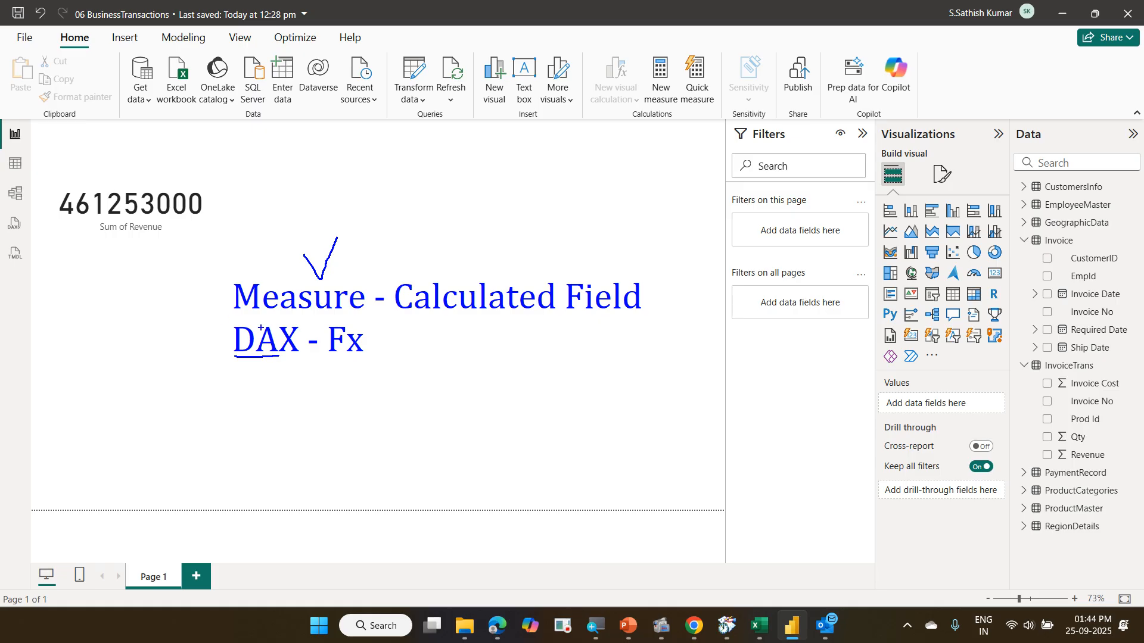
left_click_drag(329, 330, 363, 307)
mouse_move(212, 320)
left_mouse_down()
mouse_move(314, 376)
mouse_move(329, 331)
left_mouse_up()
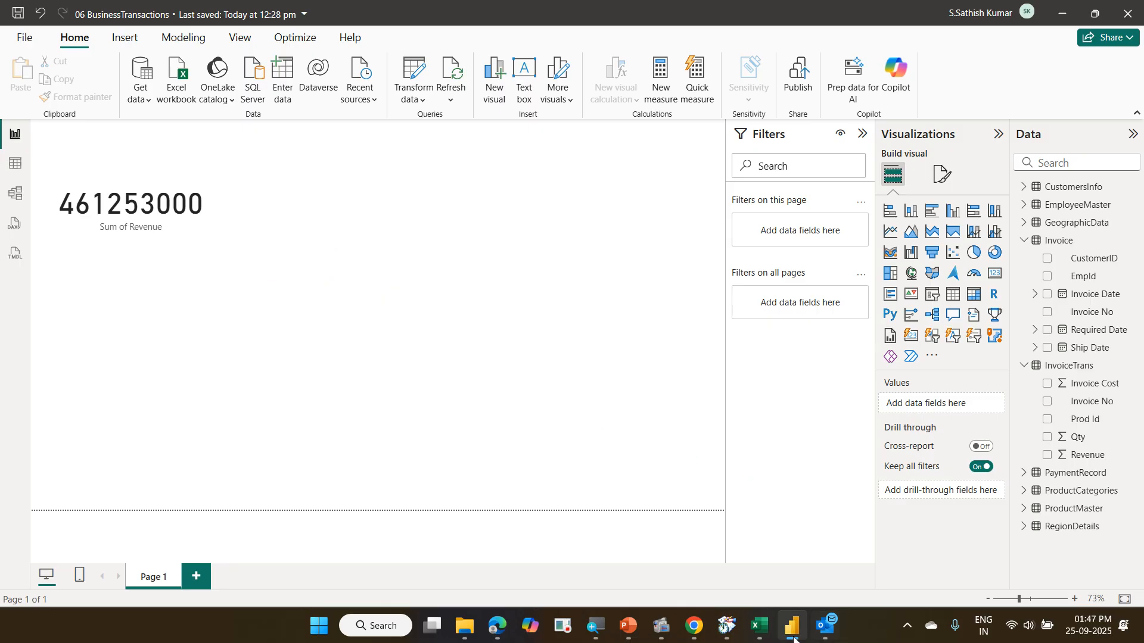
Switch to the blank Excel worksheet and enter the headers Qty in C1 and Cost in D1
left_click(762, 635)
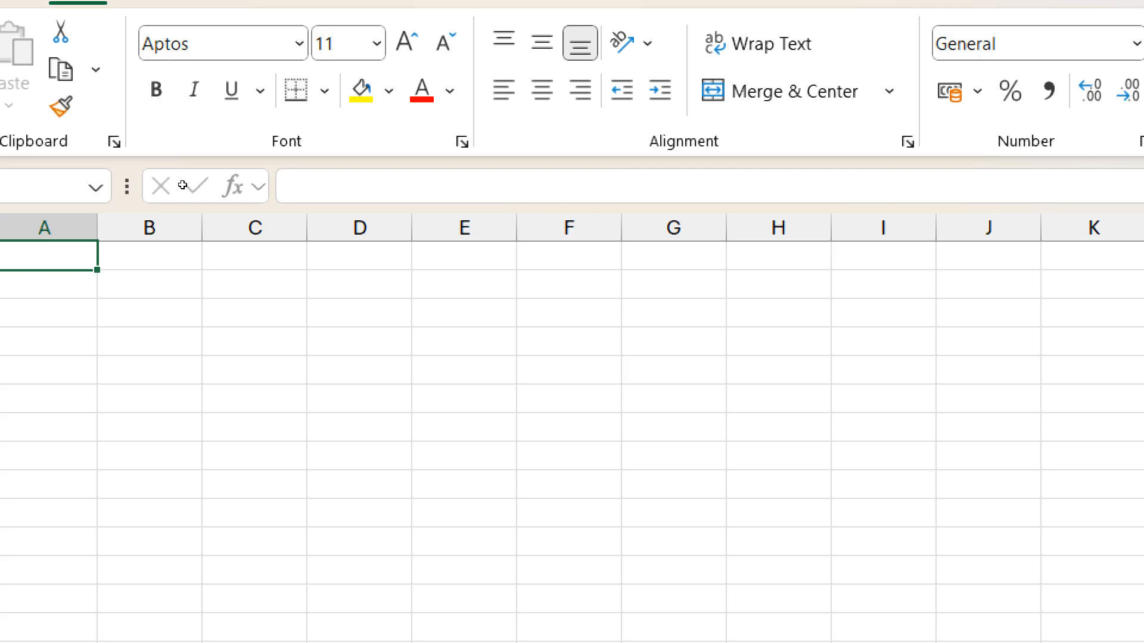
key("Right")
key("Right")
type("Qty")
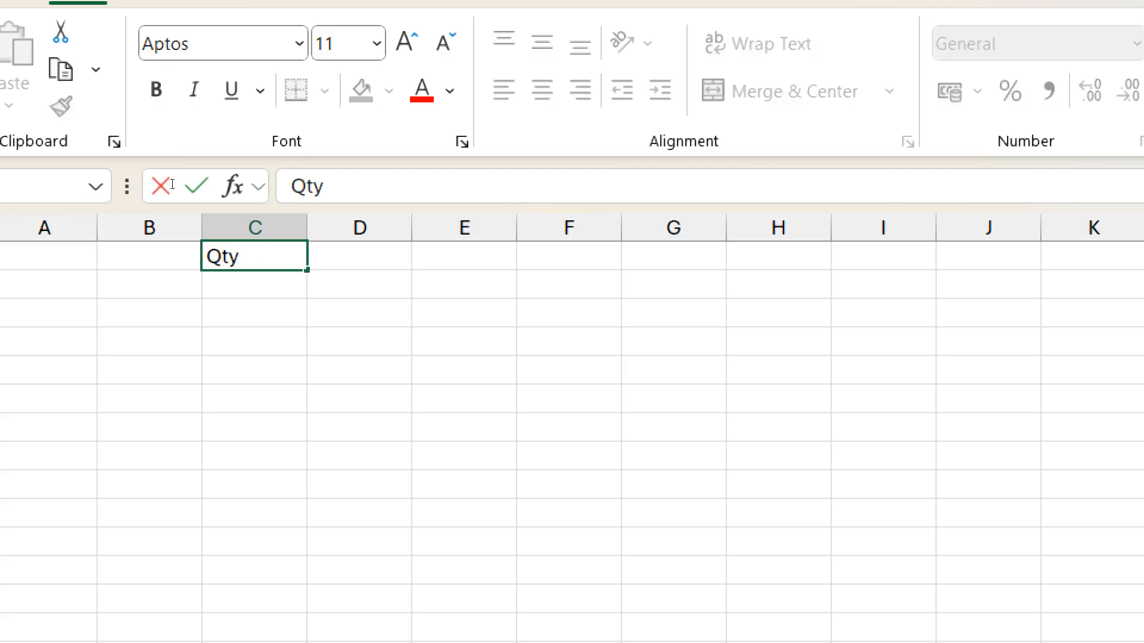
key("Tab")
type("Cost")
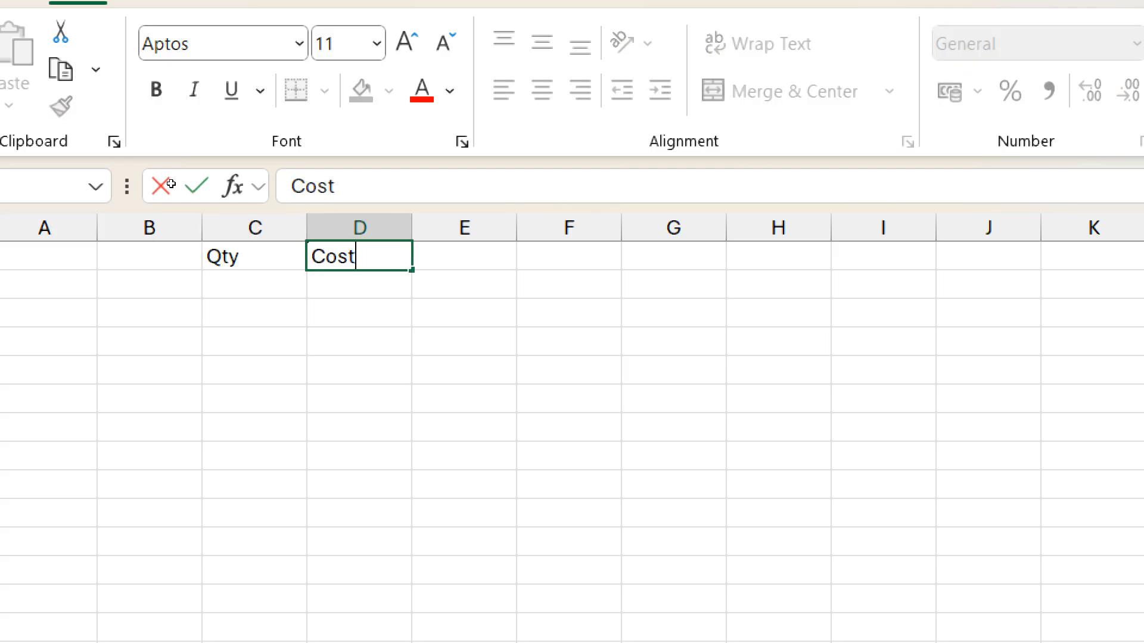
key("Return")
Enter the quantities 10, 5 and 20 in C2:C4 under the Qty header
type("10")
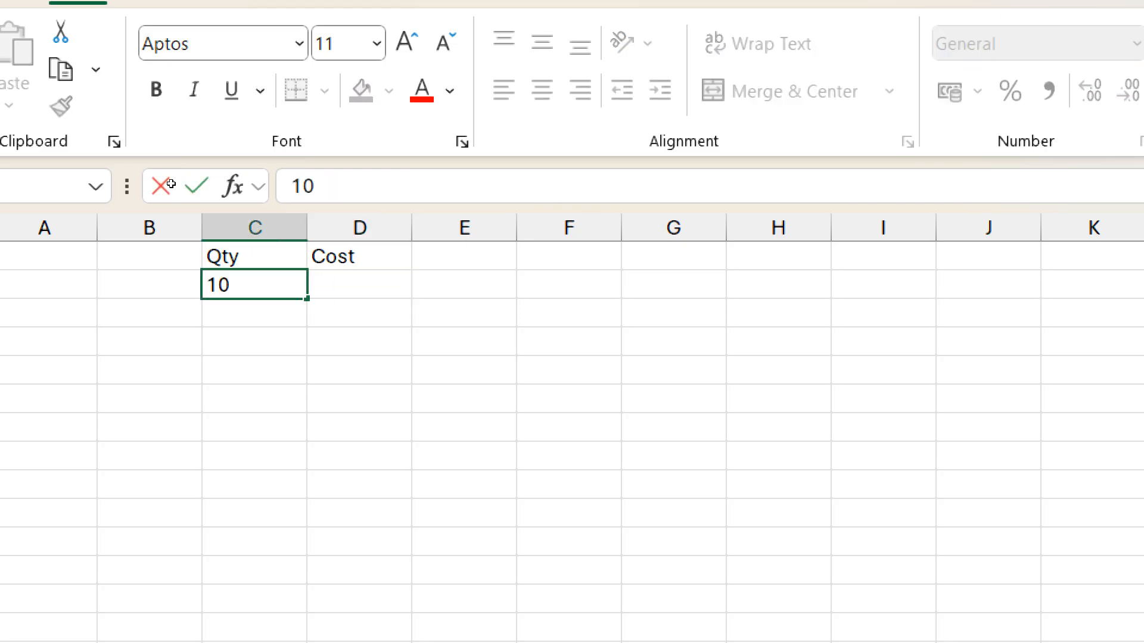
key("Return")
type("5")
key("Return")
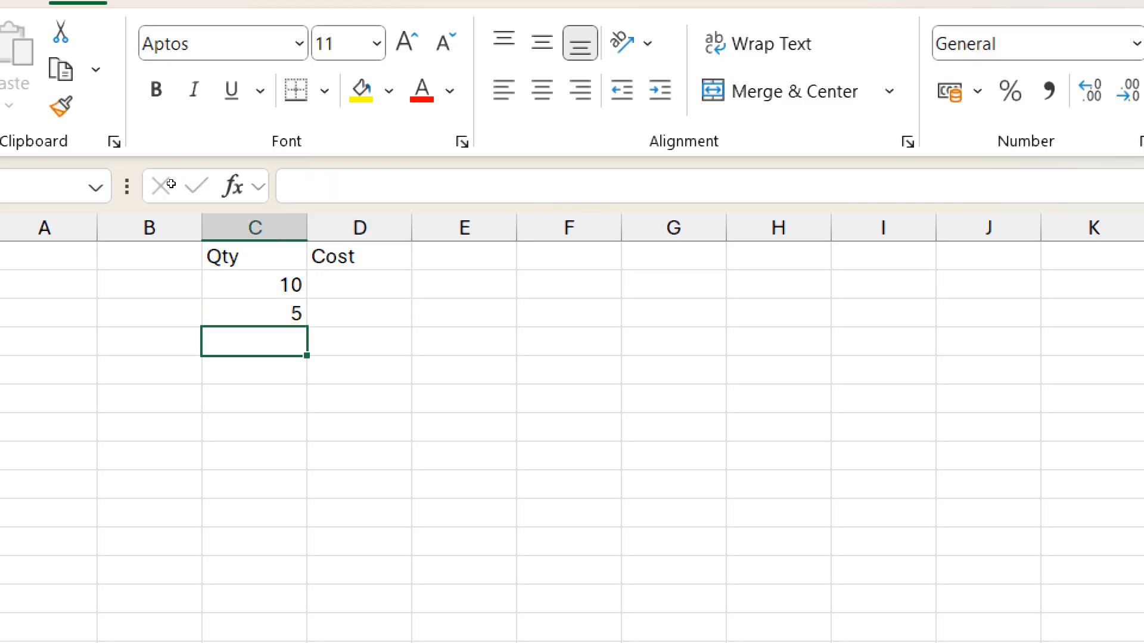
type("20")
key("Tab")
Enter the costs 10, 20 and 30 in D2:D4 under the Cost header
key("Up")
key("Up")
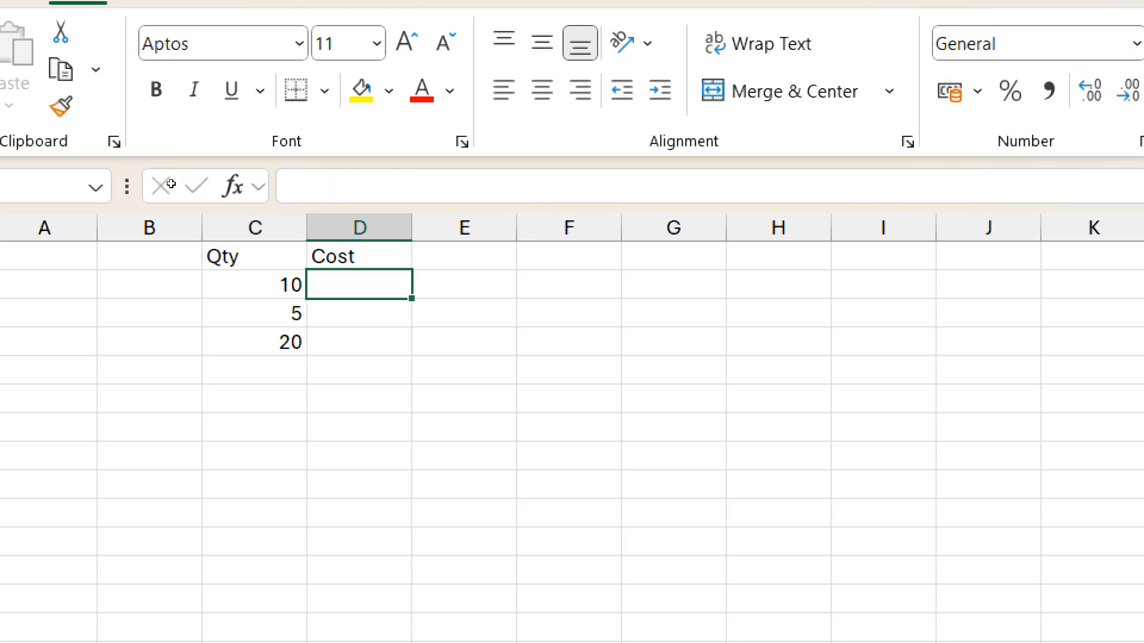
type("10")
key("Return")
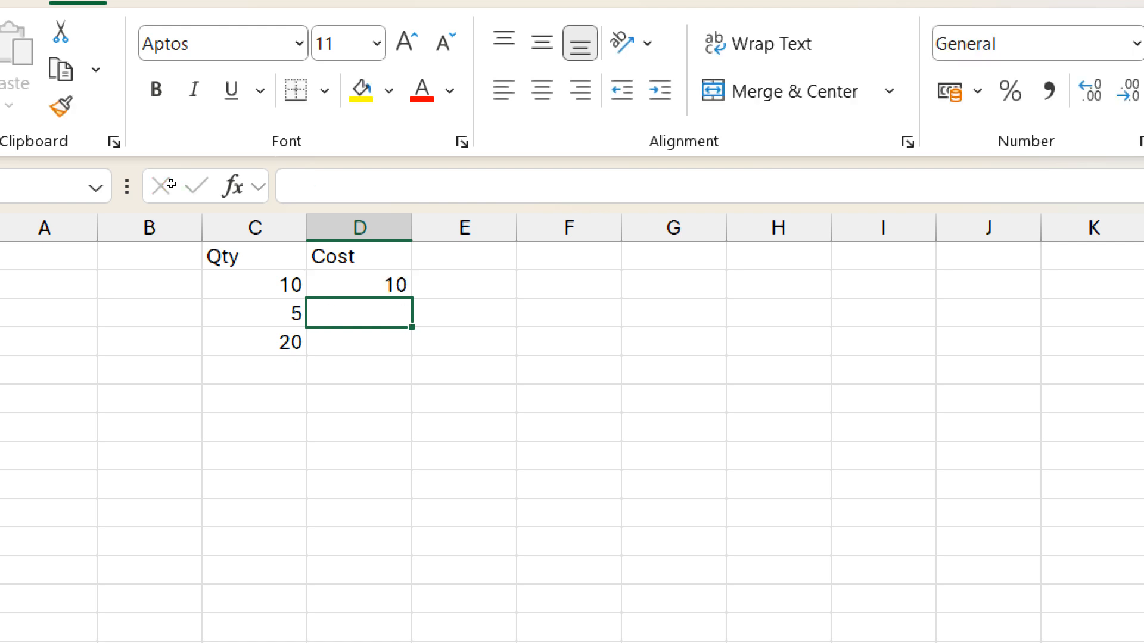
type("20")
key("Return")
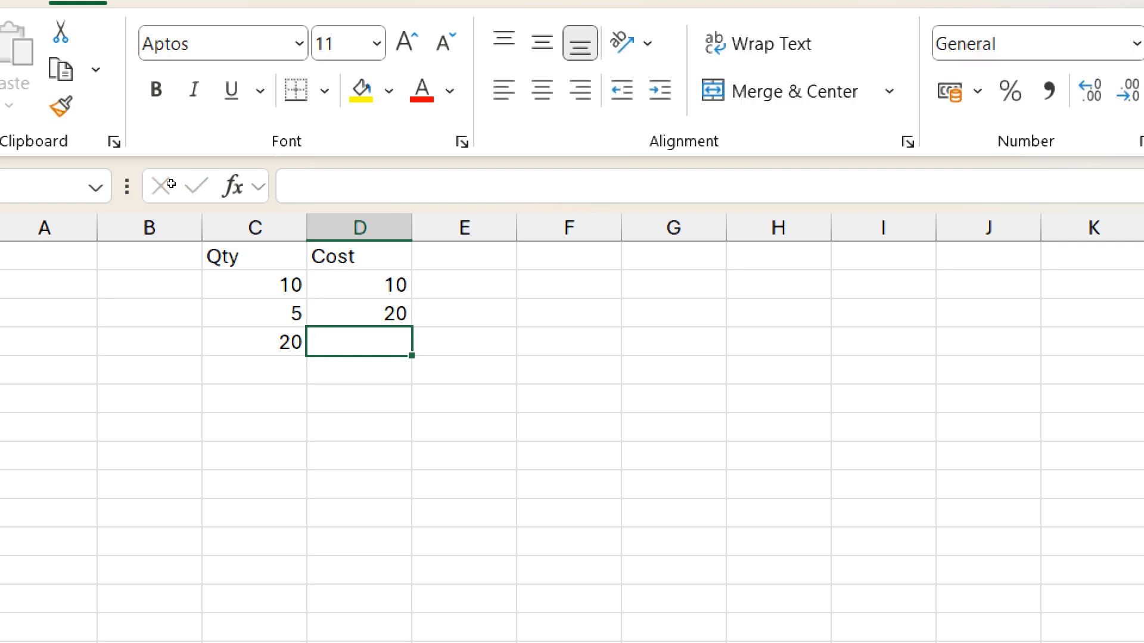
type("30")
key("Return")
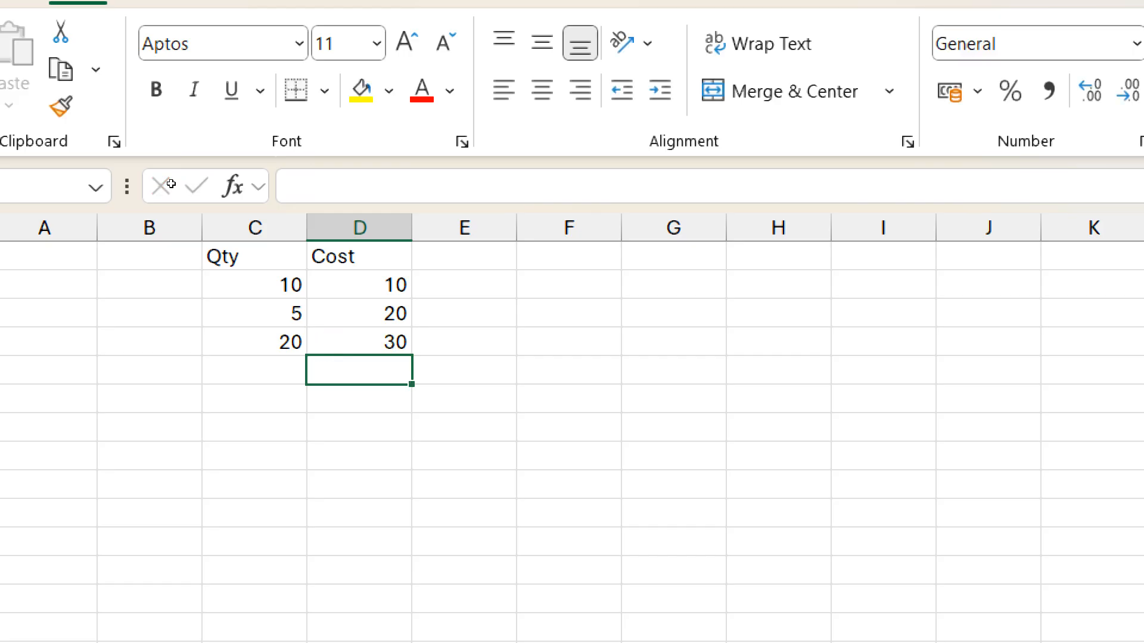
Label the totals row SUM in B5 and total the Qty values in C5 with a SUM formula
key("Left")
key("Left")
type("SUM")
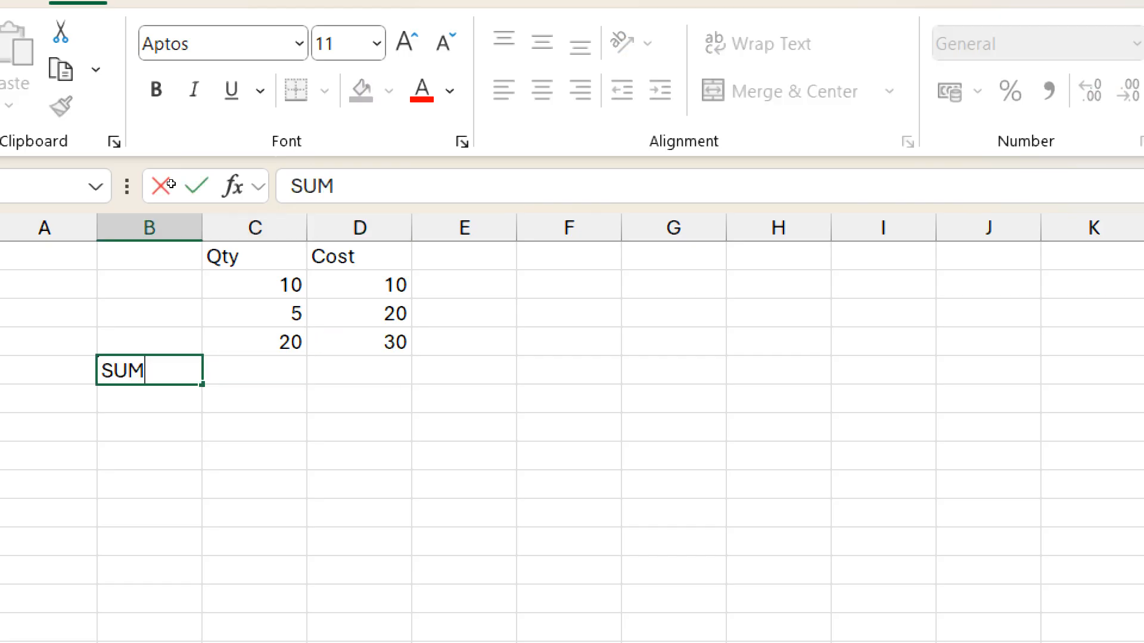
key("Tab")
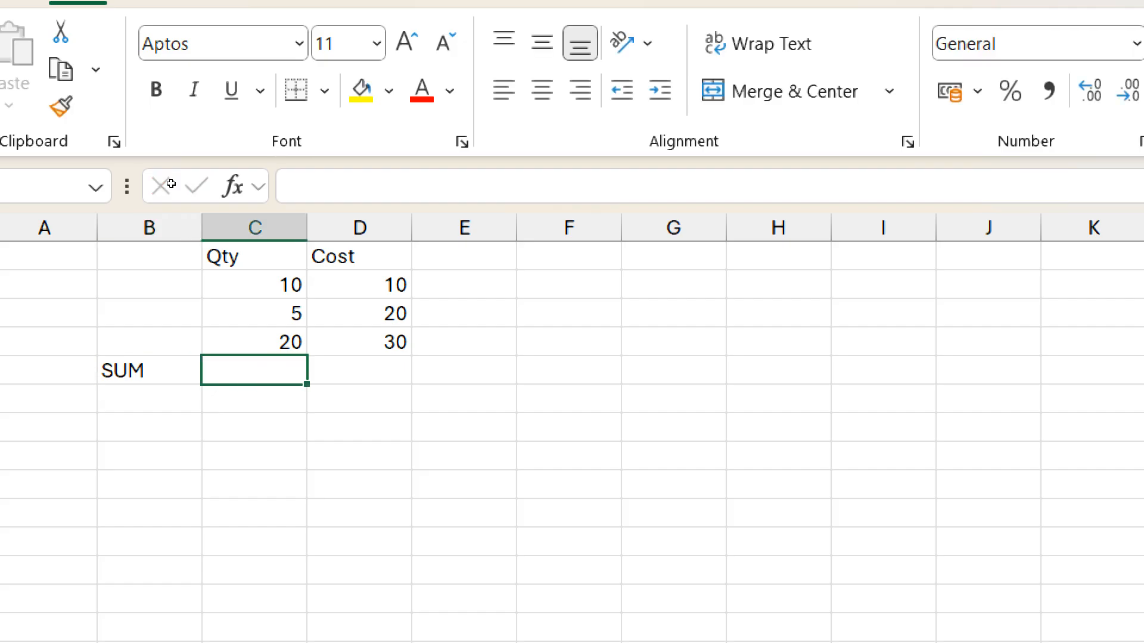
key("Left")
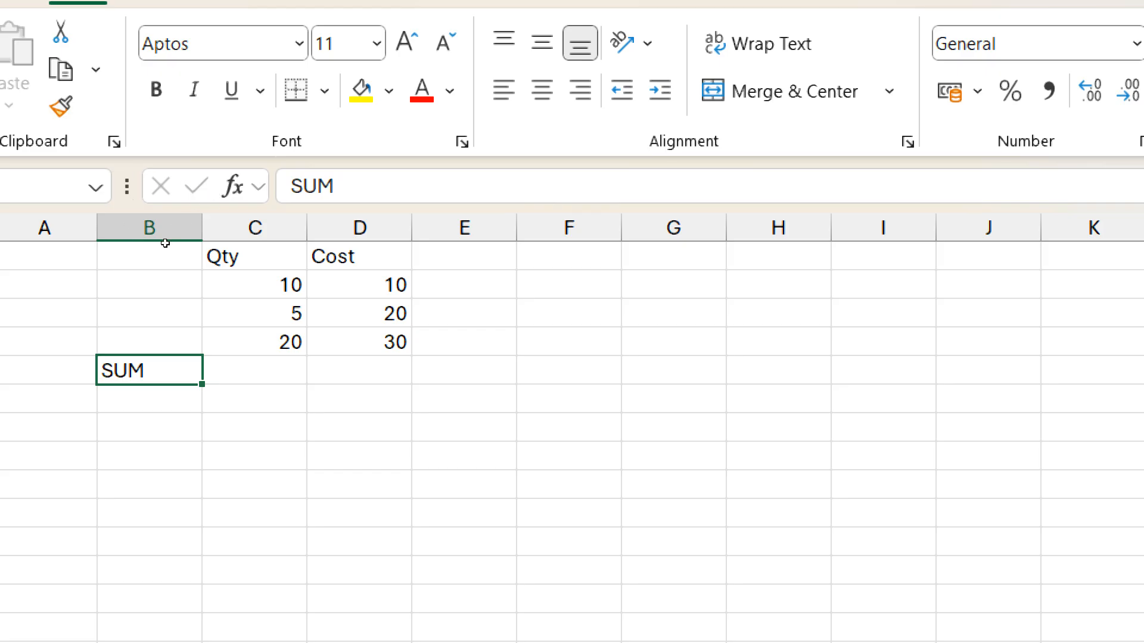
key("Tab")
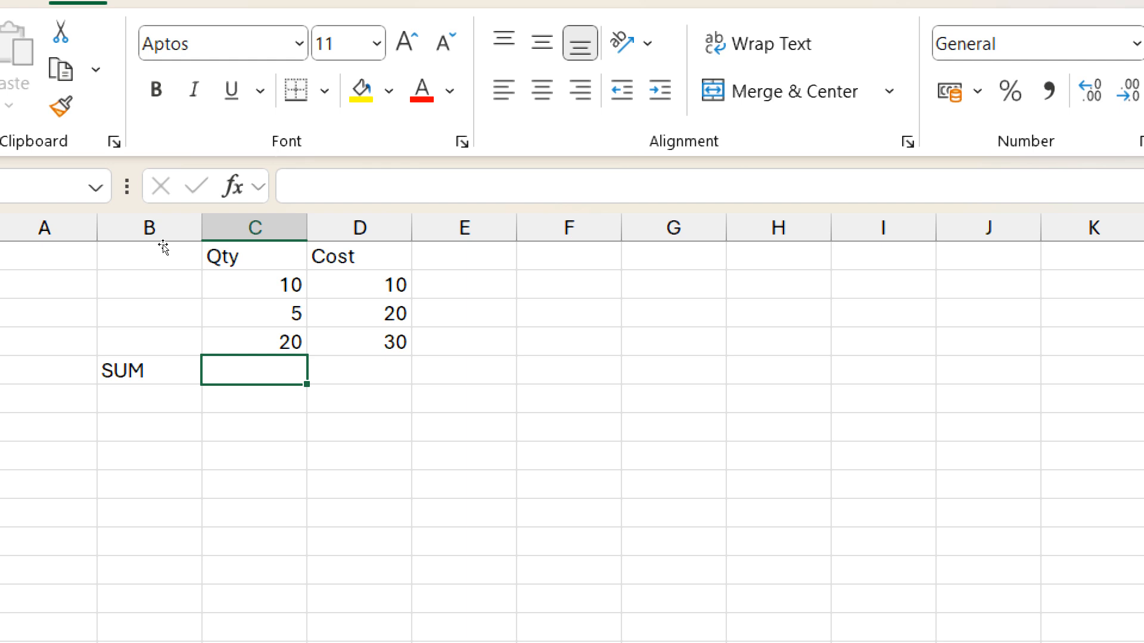
key("alt+equal")
key("Return")
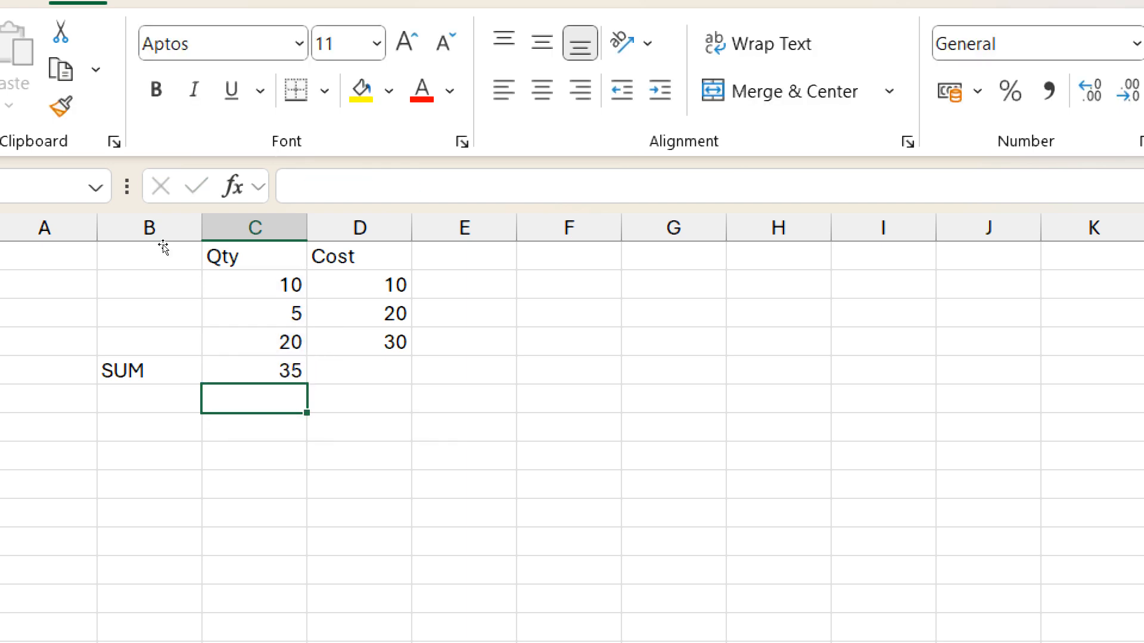
Total the Cost values in D5 with =SUM(D2:D4)
key("Up")
key("Right")
key("alt+equal")
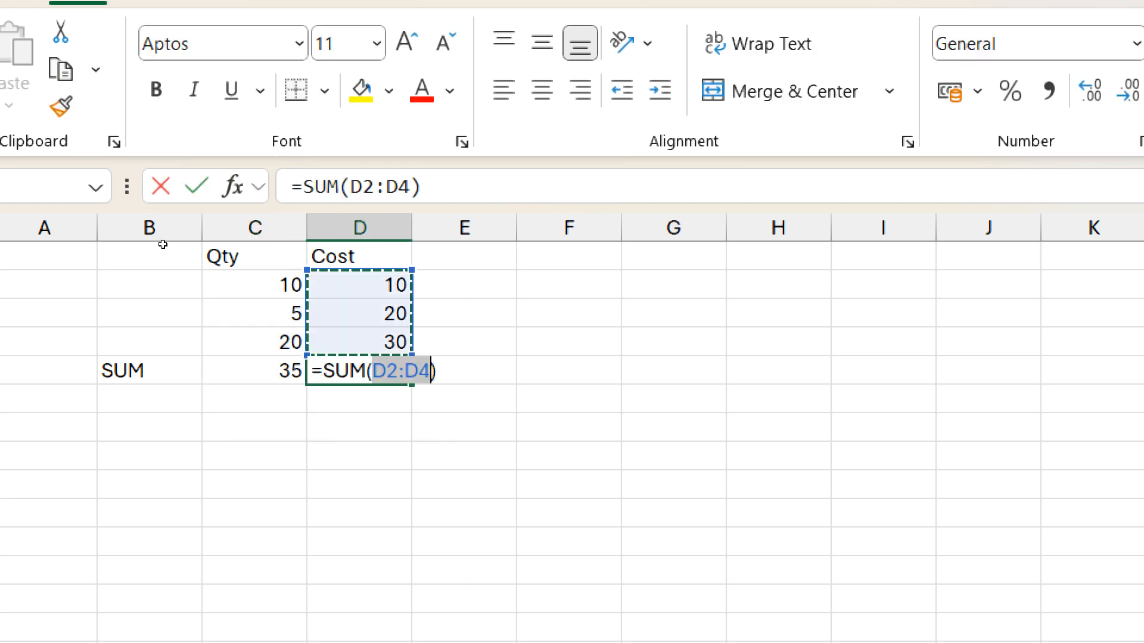
key("Return")
key("Up")
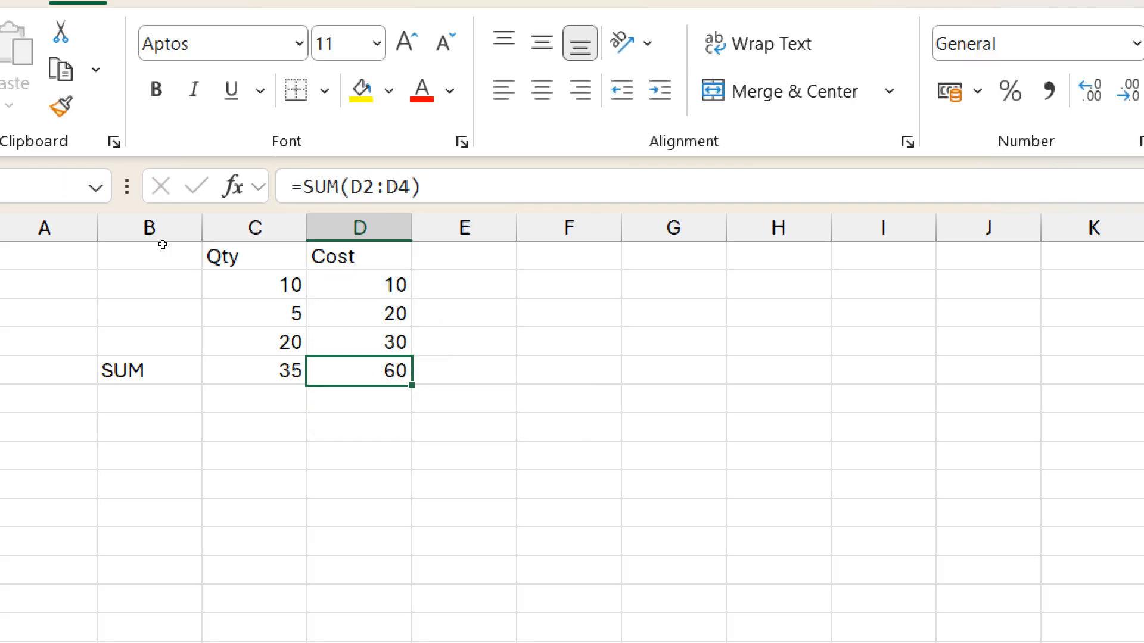
Multiply the Qty and Cost totals in E5 with the formula =C5*D5
key("Left")
key("Right")
key("Right")
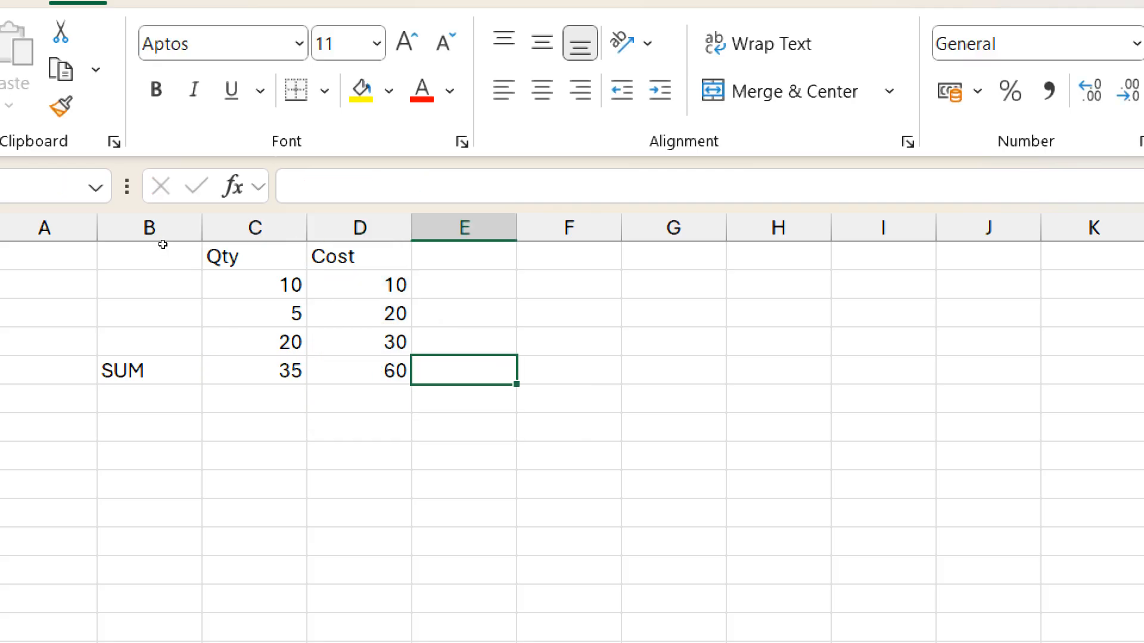
type("=")
key("Left")
key("Left")
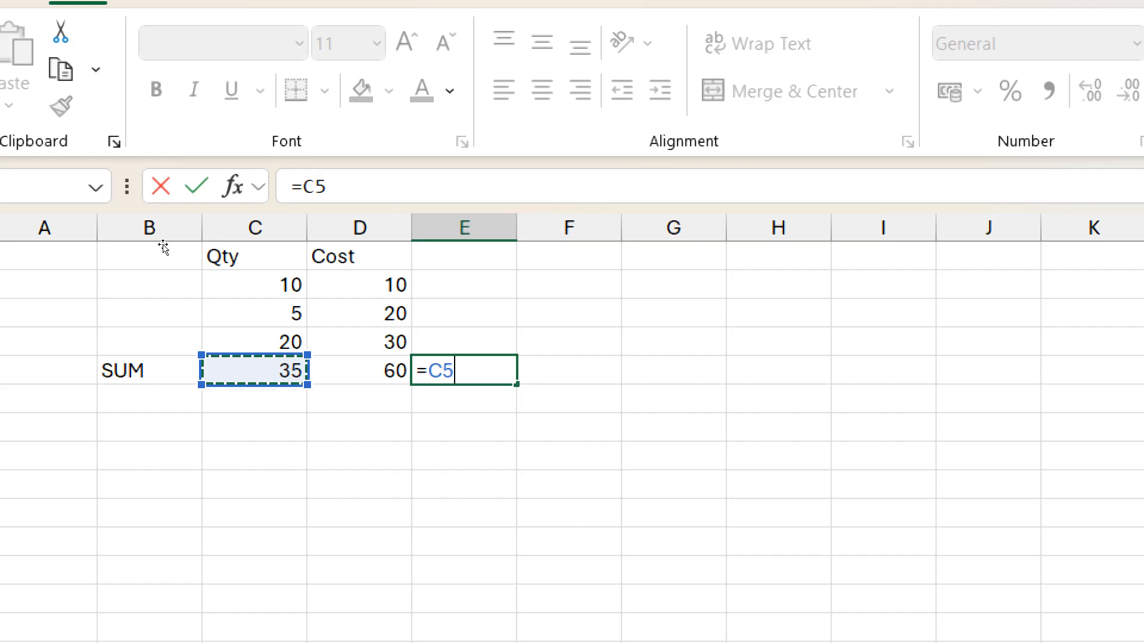
type("*")
key("Left")
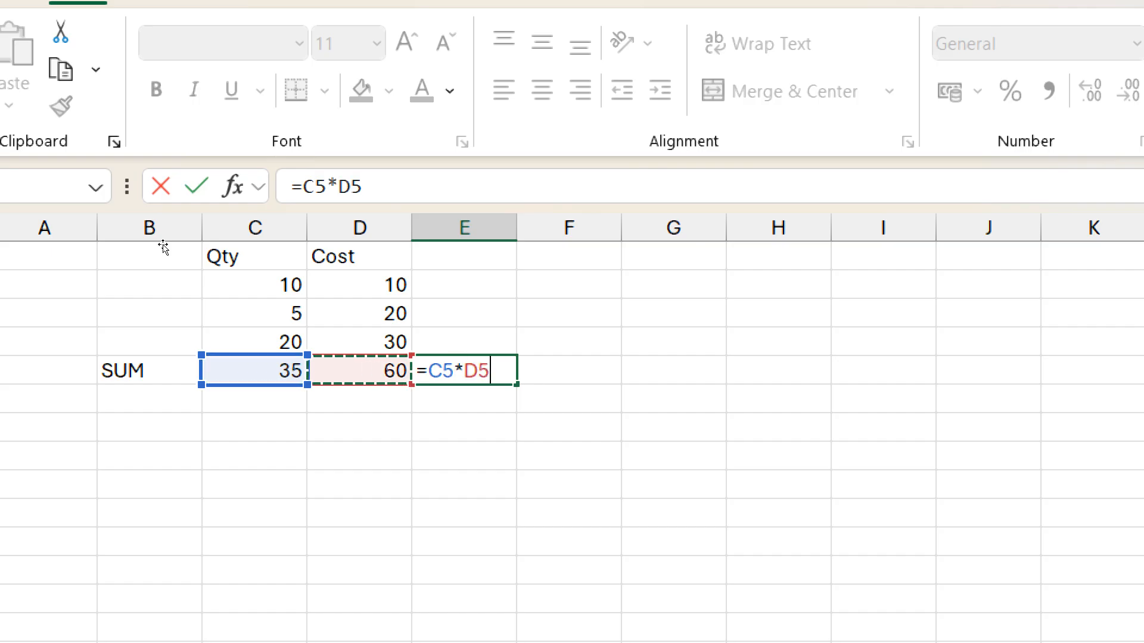
key("Return")
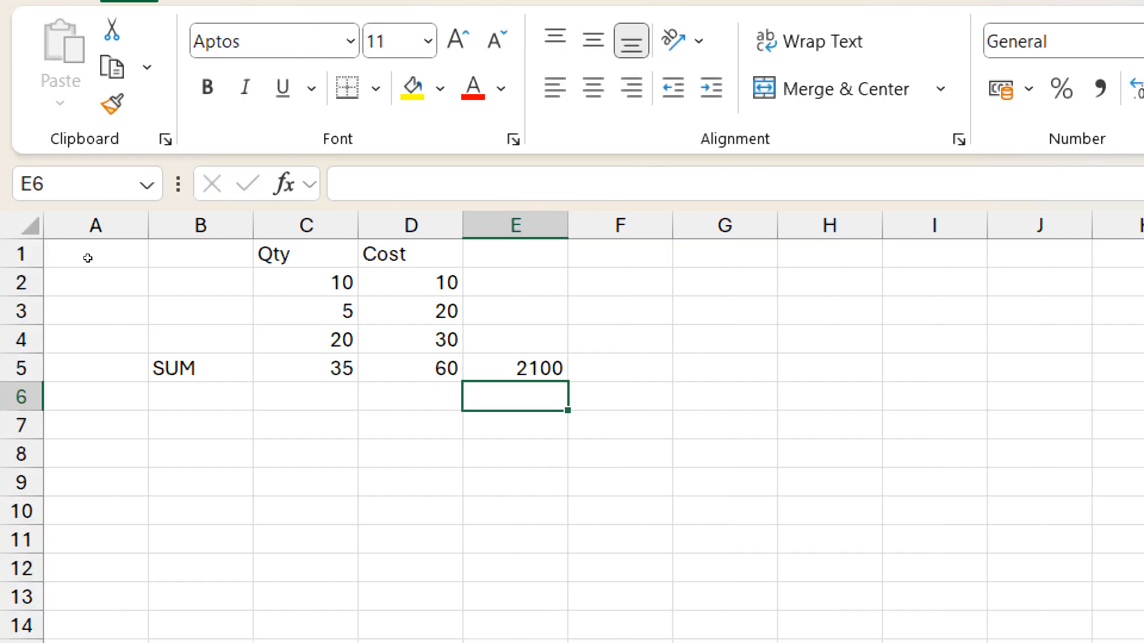
Copy the Qty and Cost table with its three data rows from C1:D4 to C8:D11
key("Up")
key("Left")
key("Left")
key("Left")
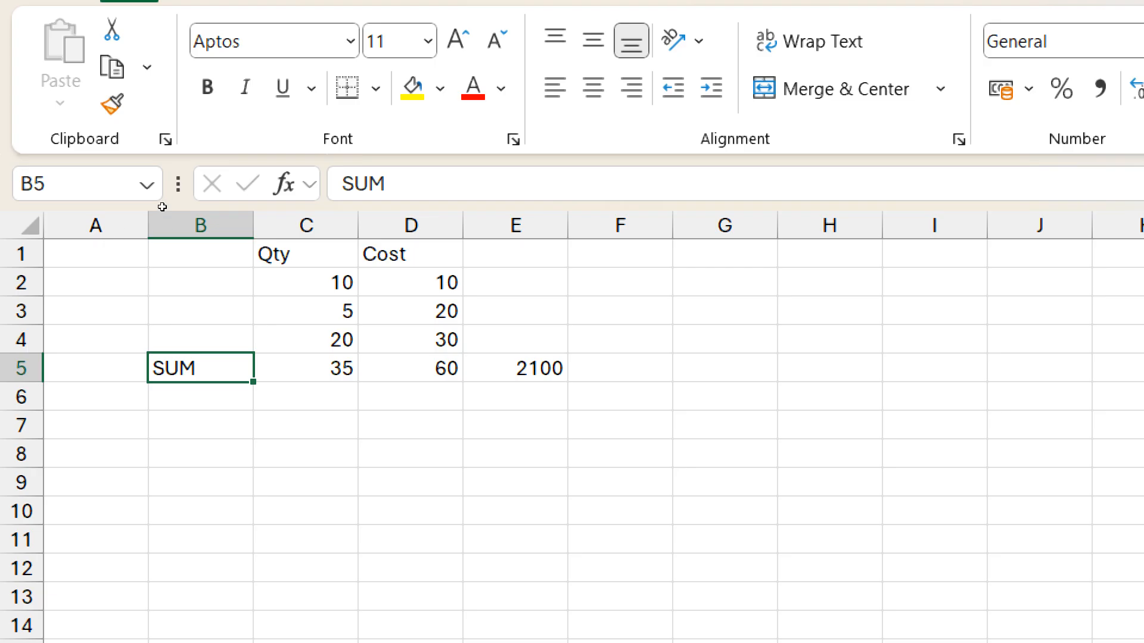
mouse_move(307, 253)
left_mouse_down()
mouse_move(405, 282)
mouse_move(417, 311)
mouse_move(411, 553)
left_mouse_up()
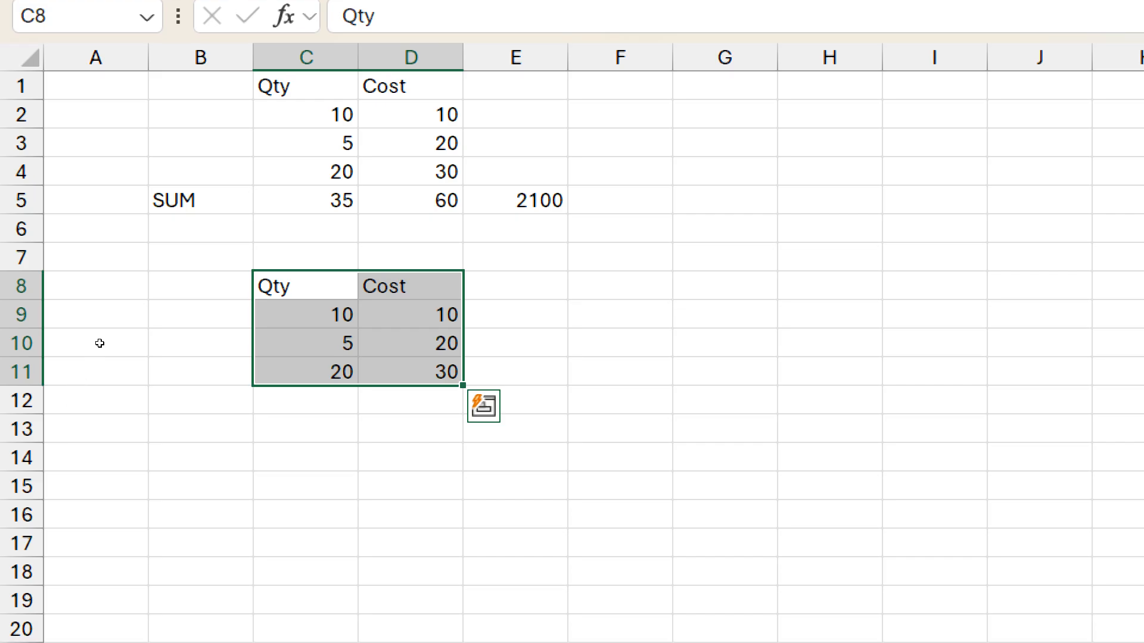
Label the row below the copied table SUMX in cell B12
left_click(201, 401)
type("SUM")
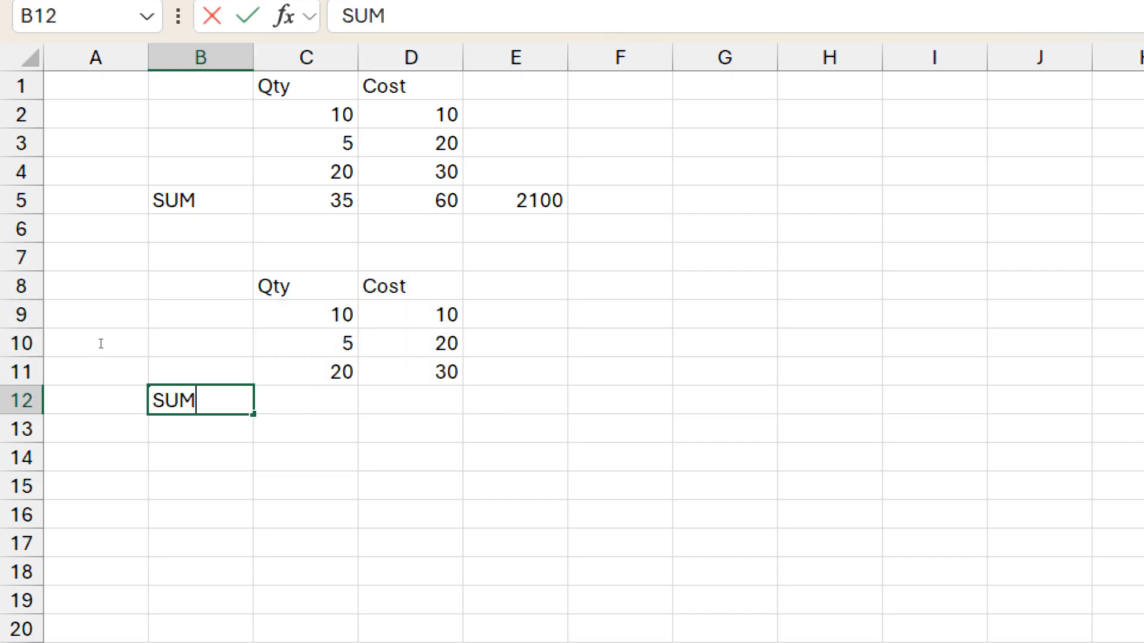
type("X")
key("Tab")
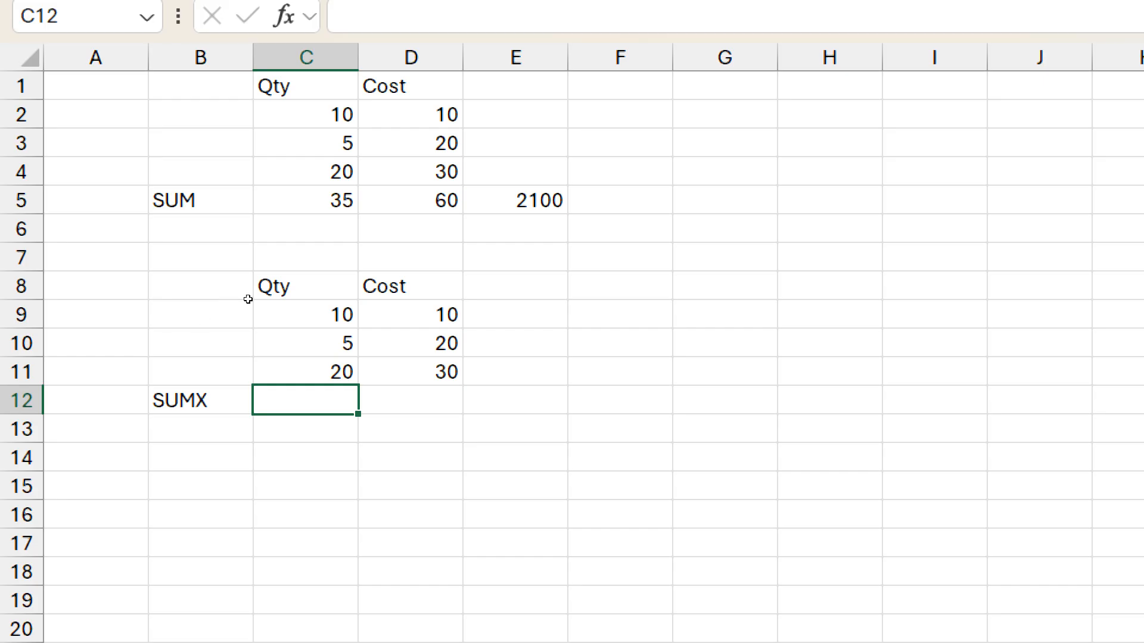
Multiply Qty by Cost for each copied row, entering =C9*D9 in E9 and filling it down to E11
left_click(515, 314)
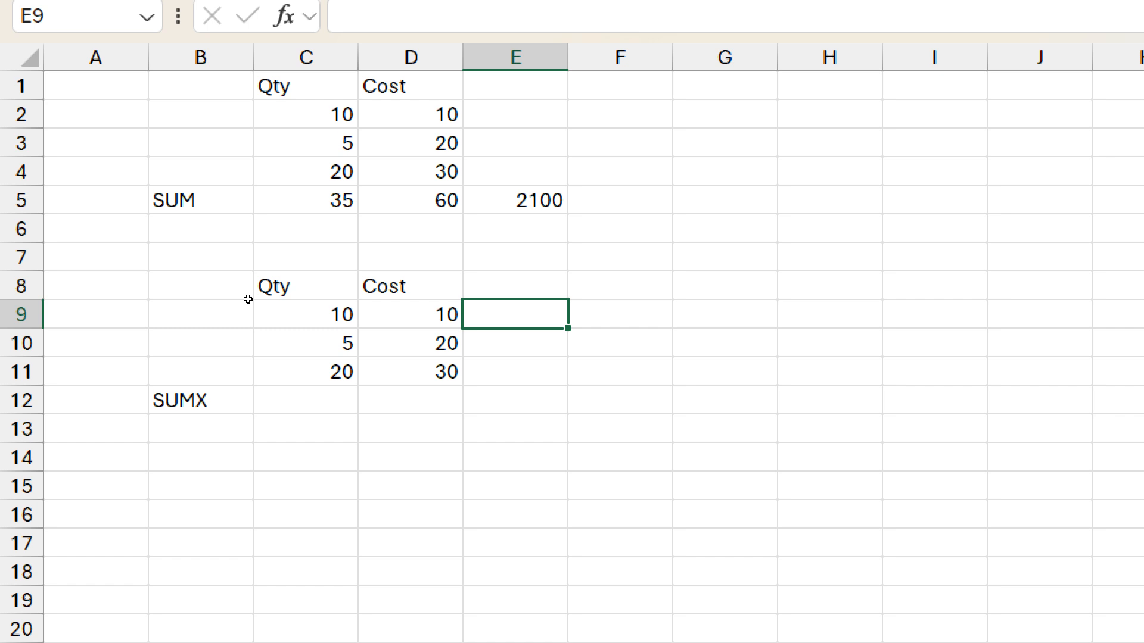
type("=")
key("Left")
key("Left")
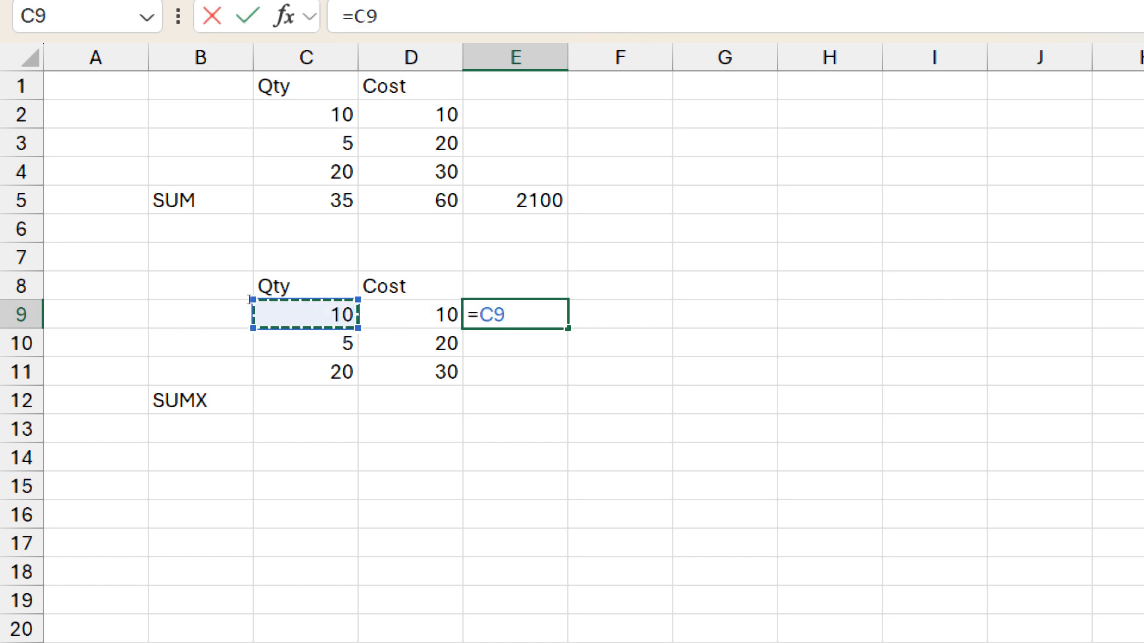
type("*")
key("Left")
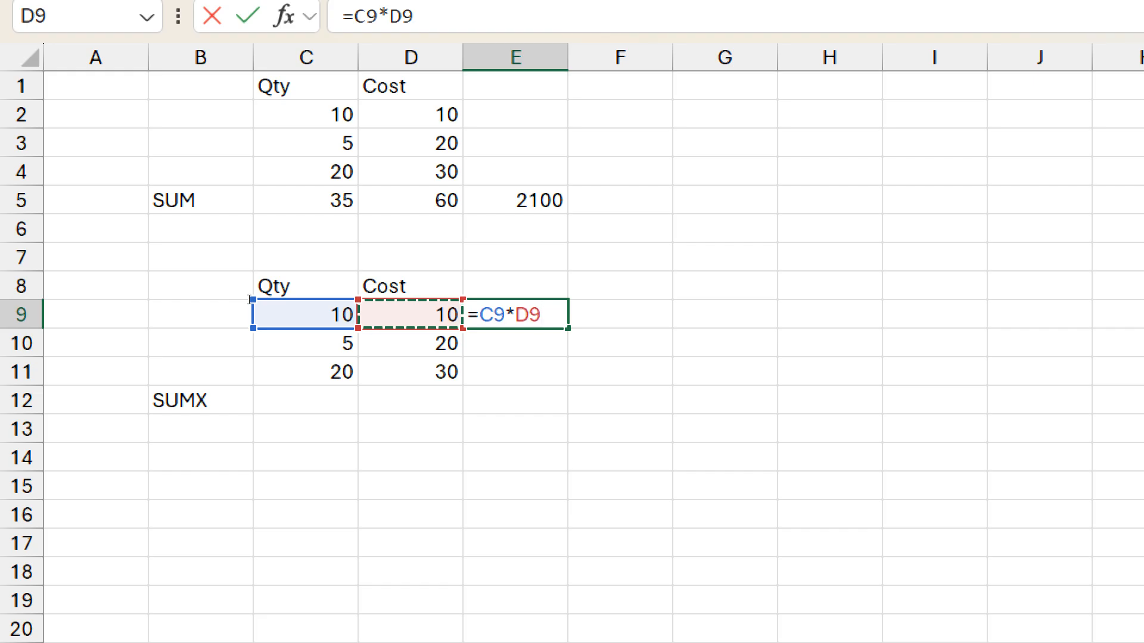
key("ctrl+Return")
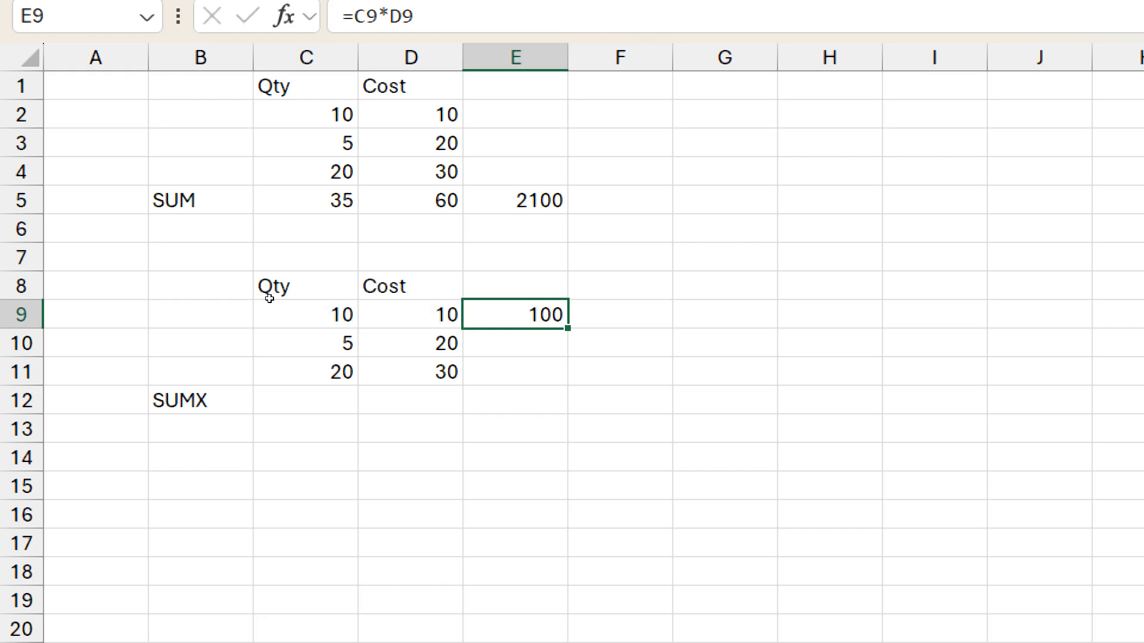
key("shift+Down")
key("shift+Down")
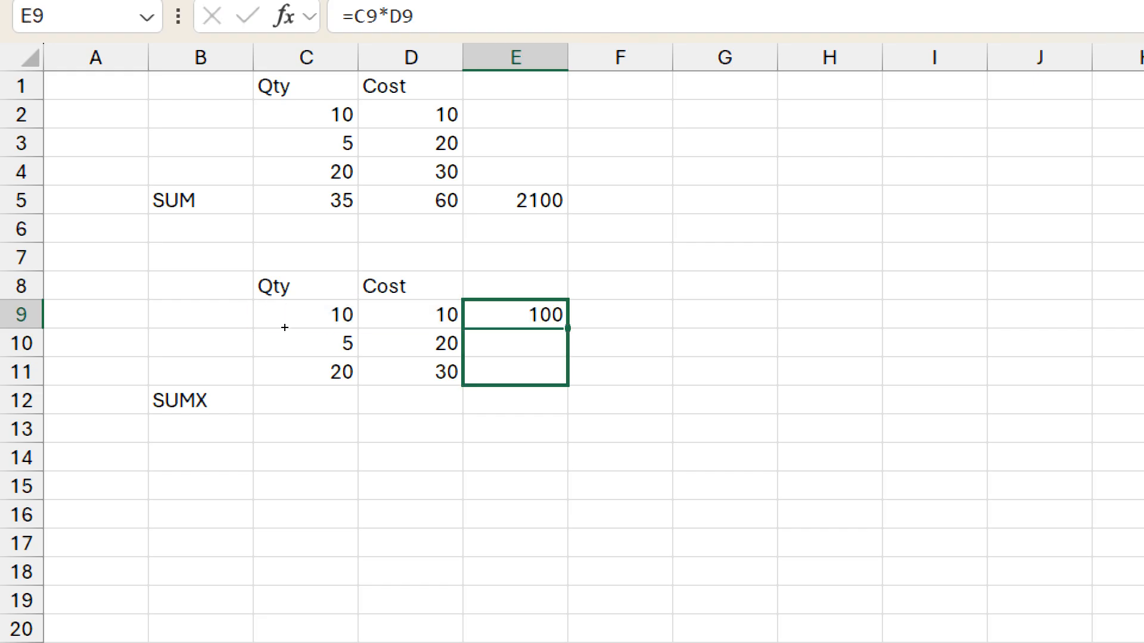
key("ctrl+d")
Total the row products in E12 with =SUM(E9:E11) and compare the result with the one in E5
key("Down")
key("Down")
key("Down")
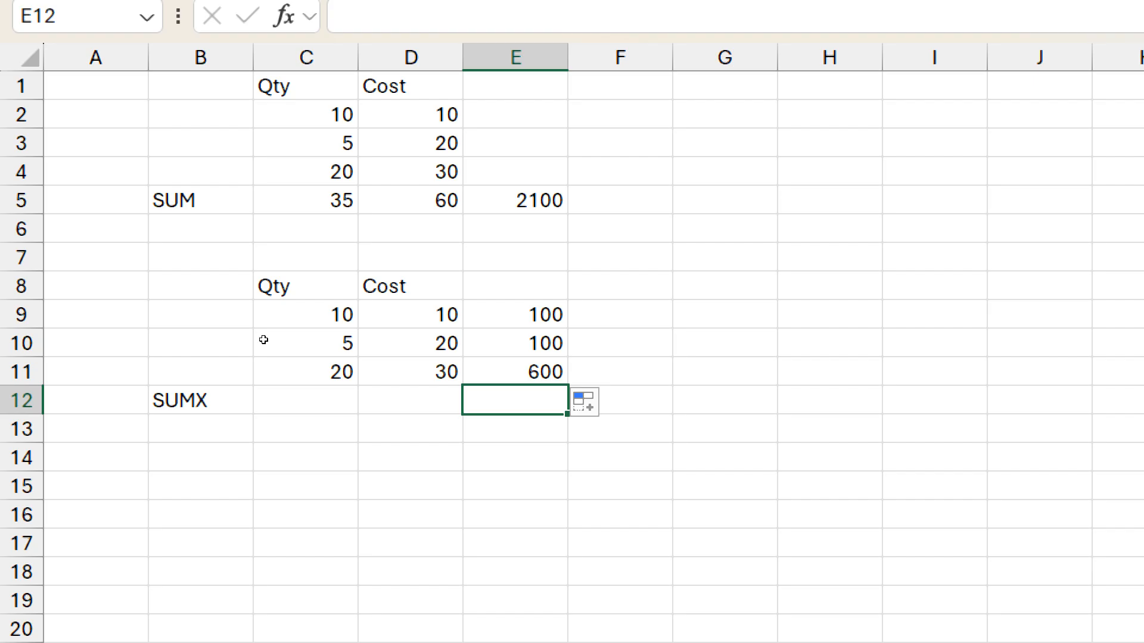
key("alt+equal")
key("ctrl+Return")
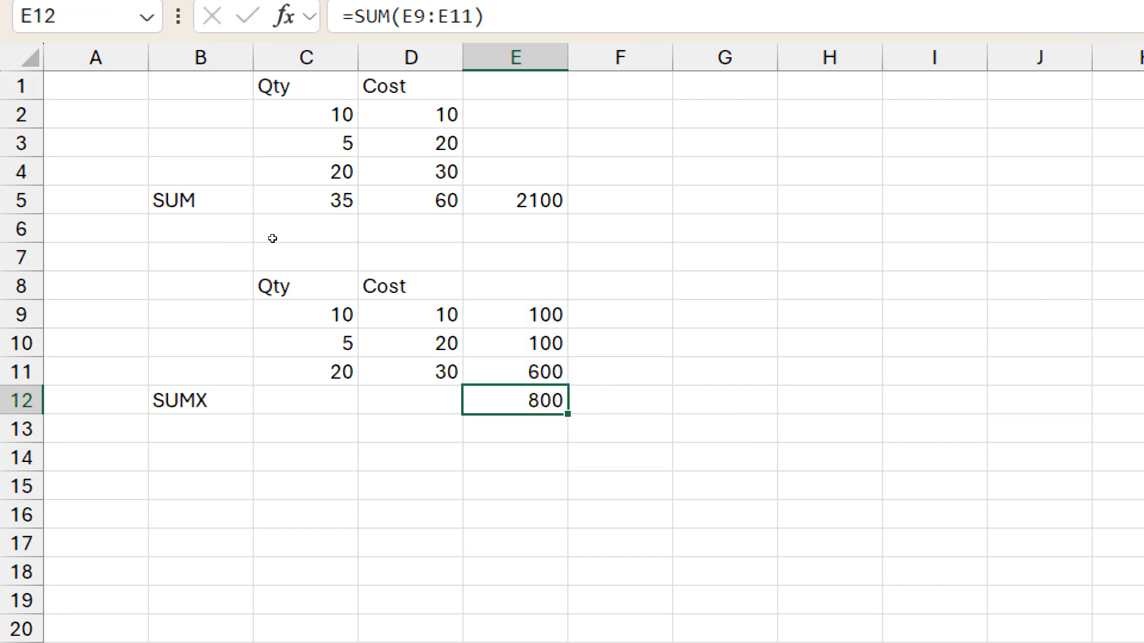
key("ctrl+Up")
key("ctrl+Up")
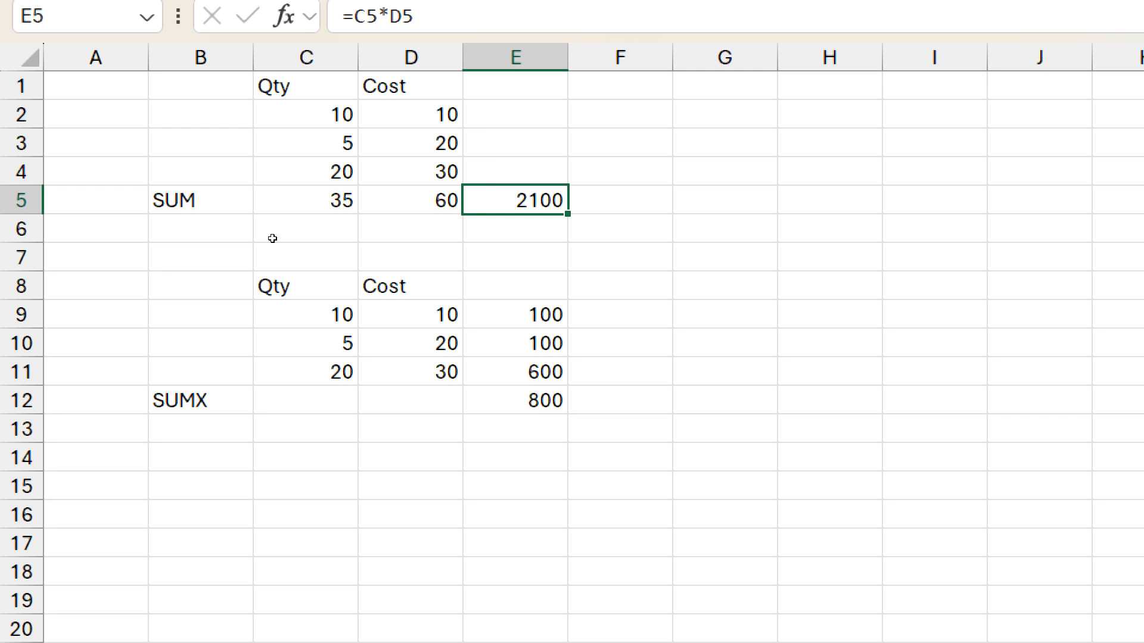
key("ctrl+Down")
key("ctrl+Down")
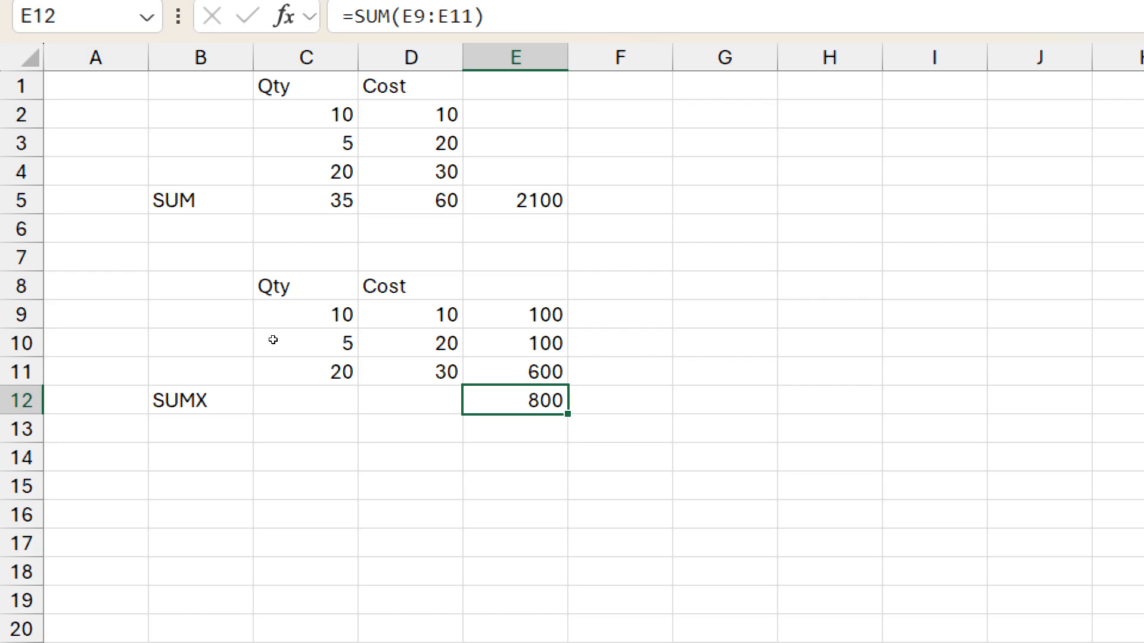
Compare the summed Qty and Cost columns C2:D4 with the row-by-row pairs in C9:D11 and their total in E12
left_click_drag(306, 114, 306, 172)
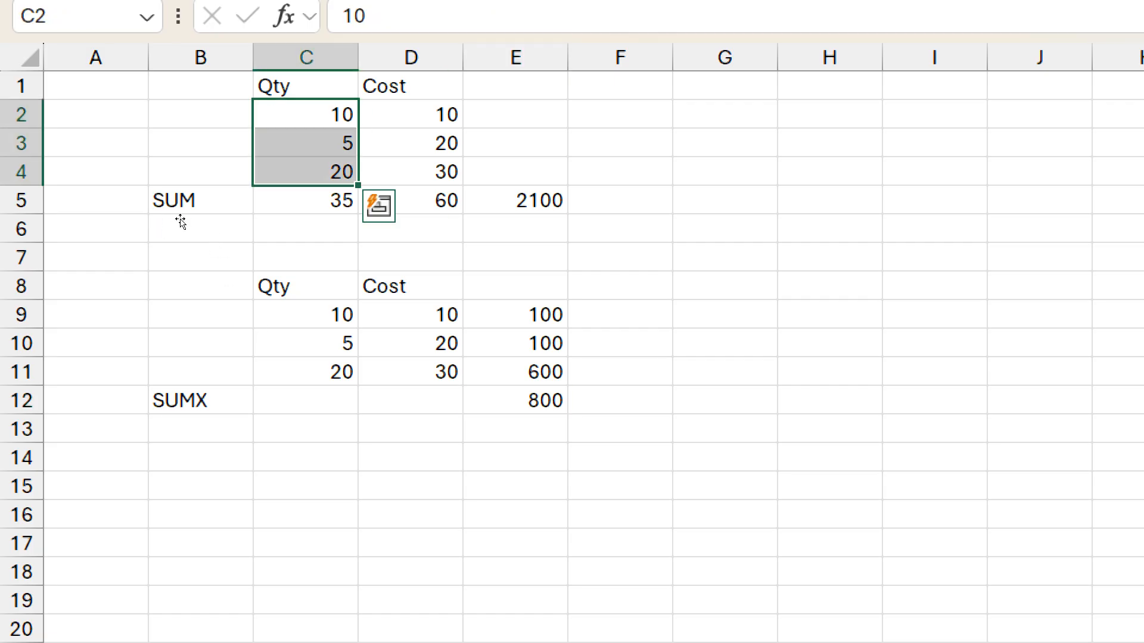
left_click_drag(411, 114, 411, 172)
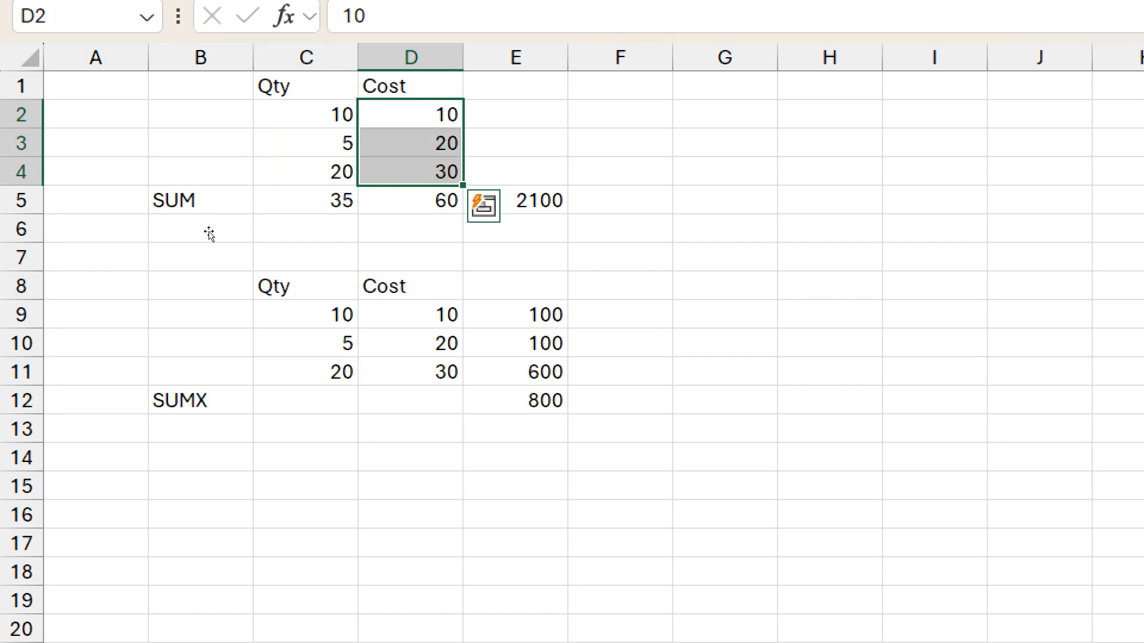
left_click_drag(306, 315, 411, 314)
key("Down")
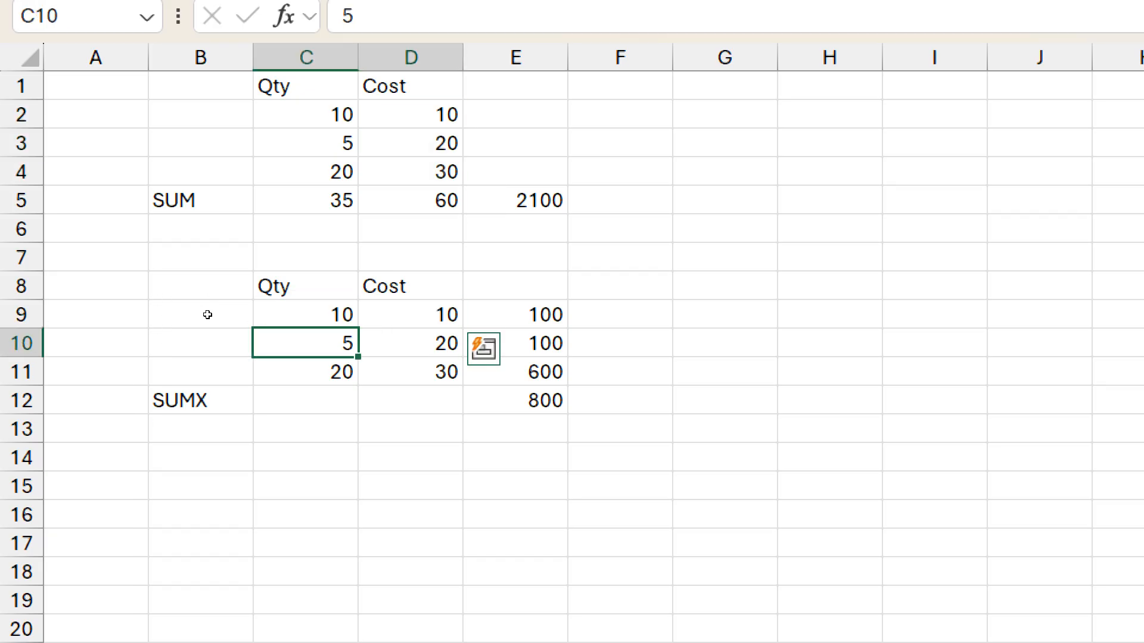
key("shift+Right")
key("Down")
key("shift+Right")
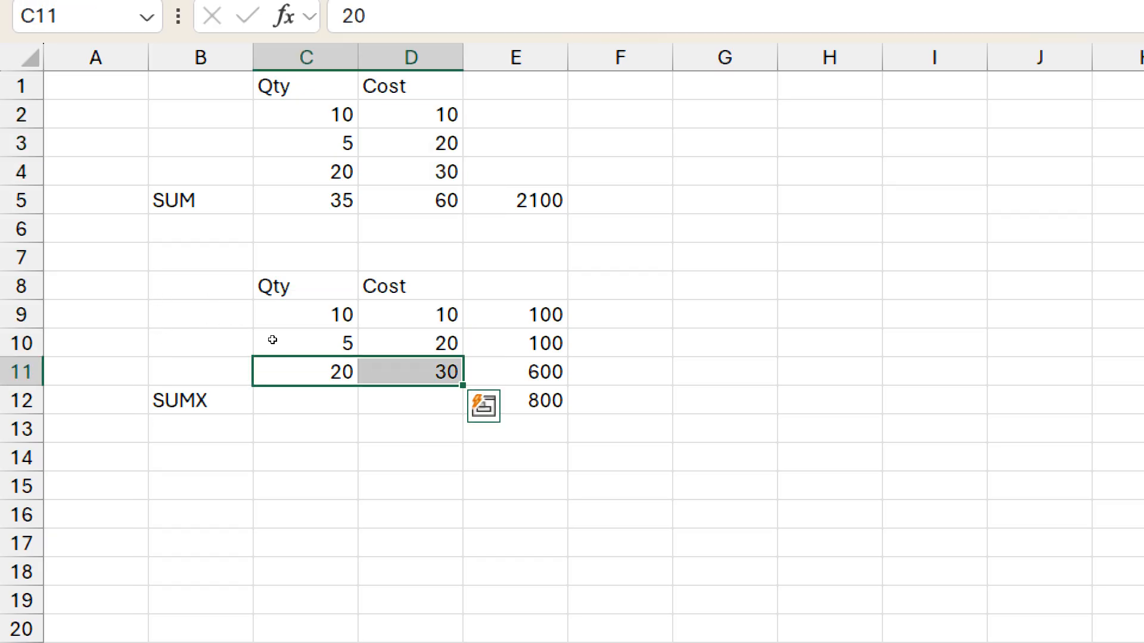
key("Down")
key("Right")
key("Right")
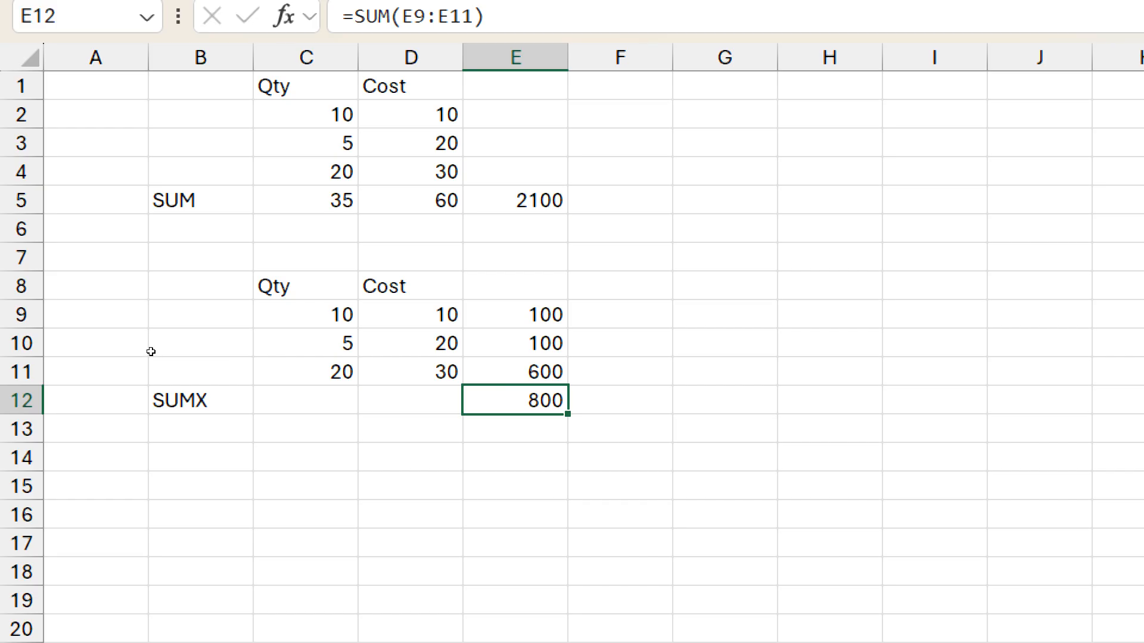
Label cell B13, directly below the SUMX label, SUMPRODUCT
key("Down")
key("Left")
key("Left")
key("Left")
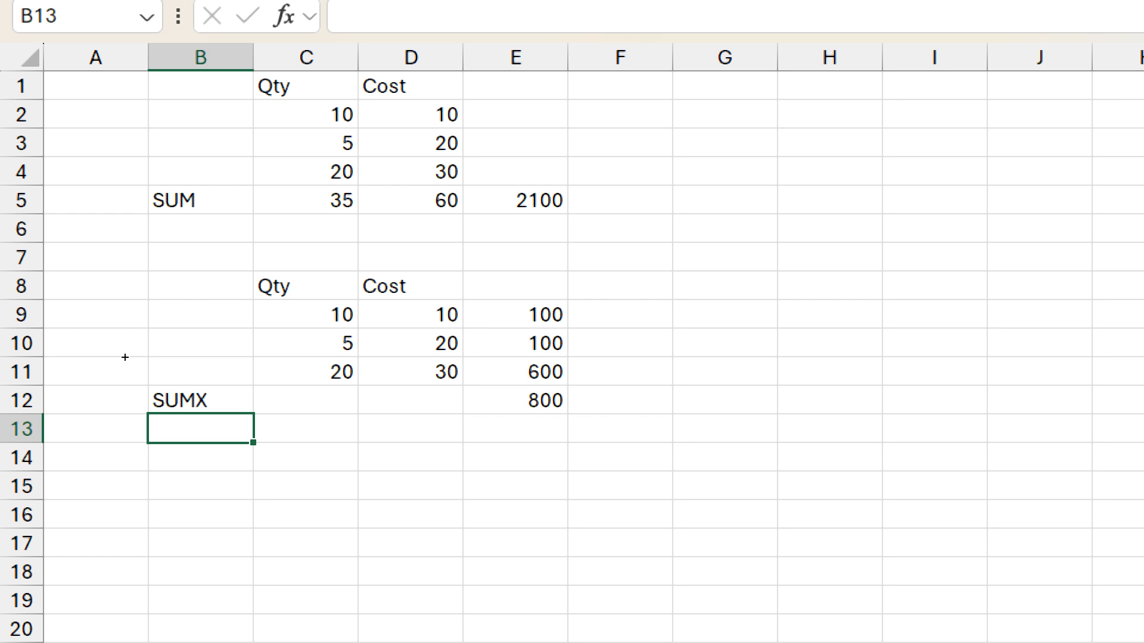
type("SUM")
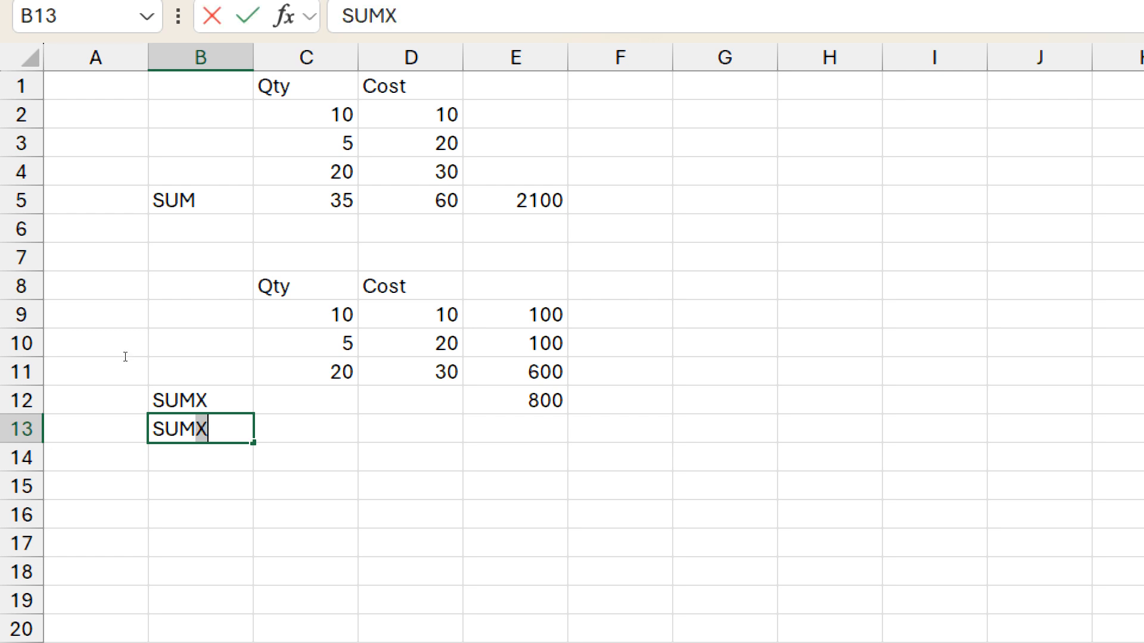
type("PR")
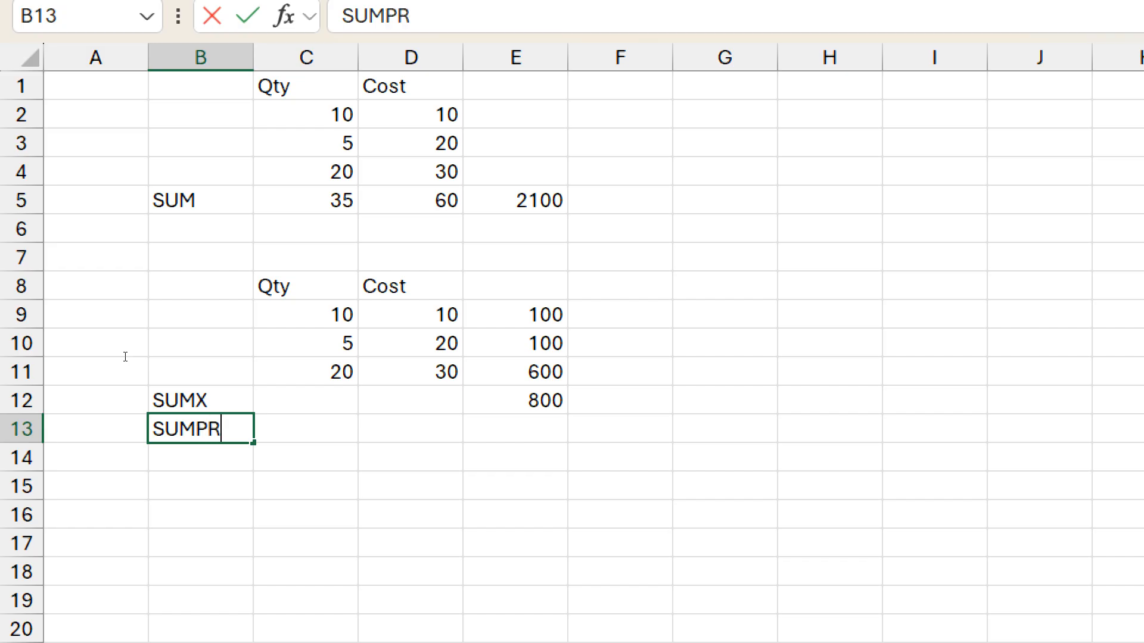
type("ODUCT")
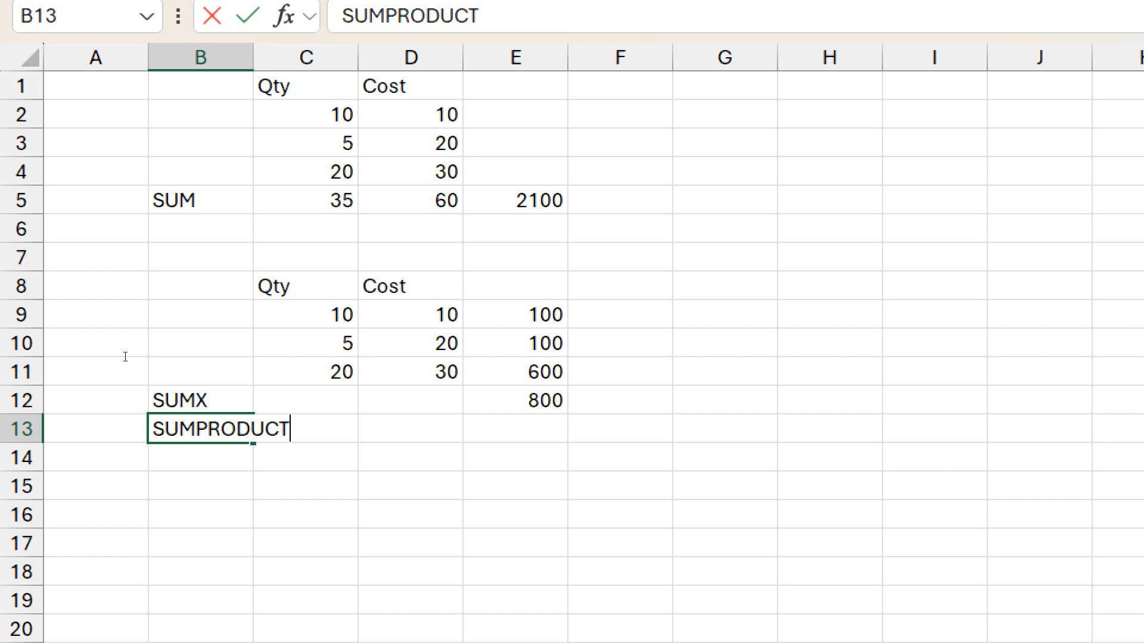
key("Return")
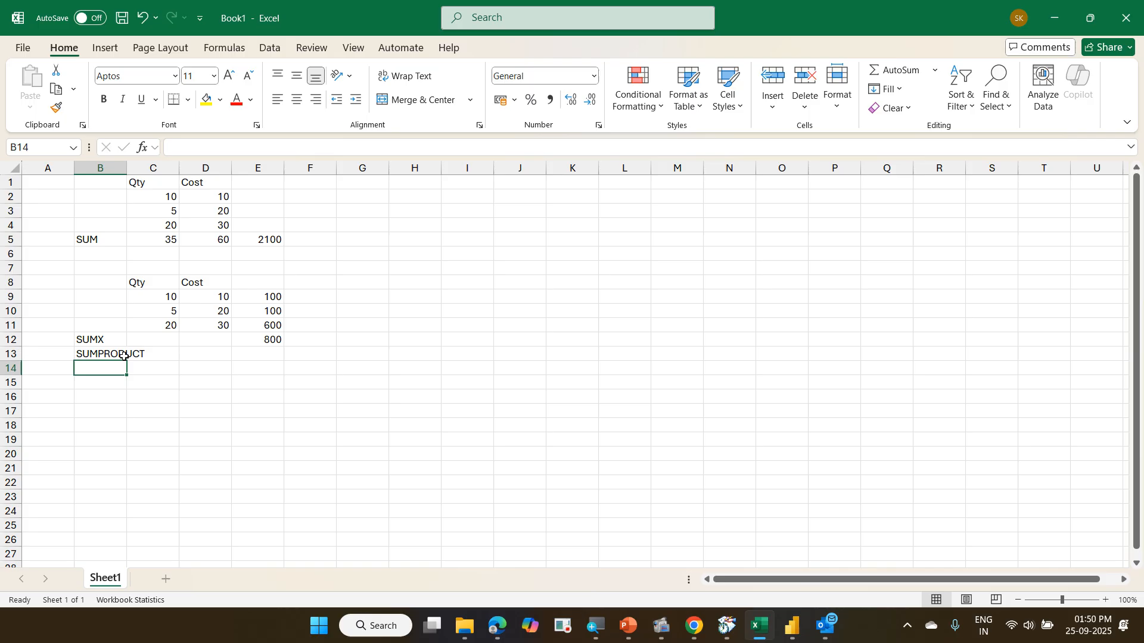
Switch from the Excel workbook to the 06 BusinessTransactions report in Power BI and start a new measure
left_click(1052, 12)
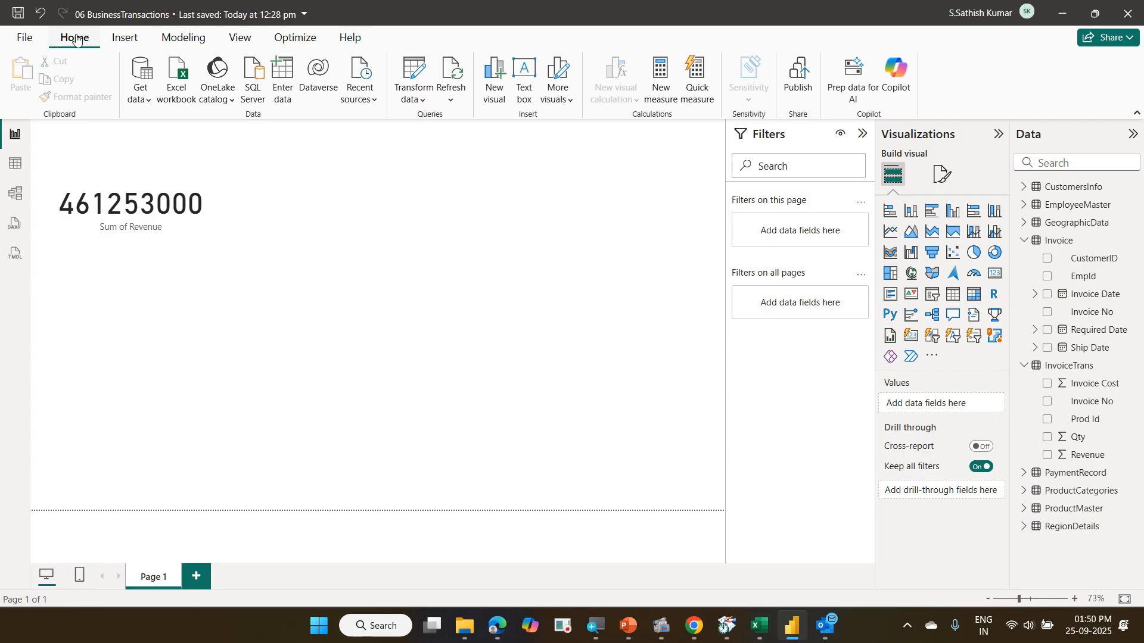
left_click(663, 76)
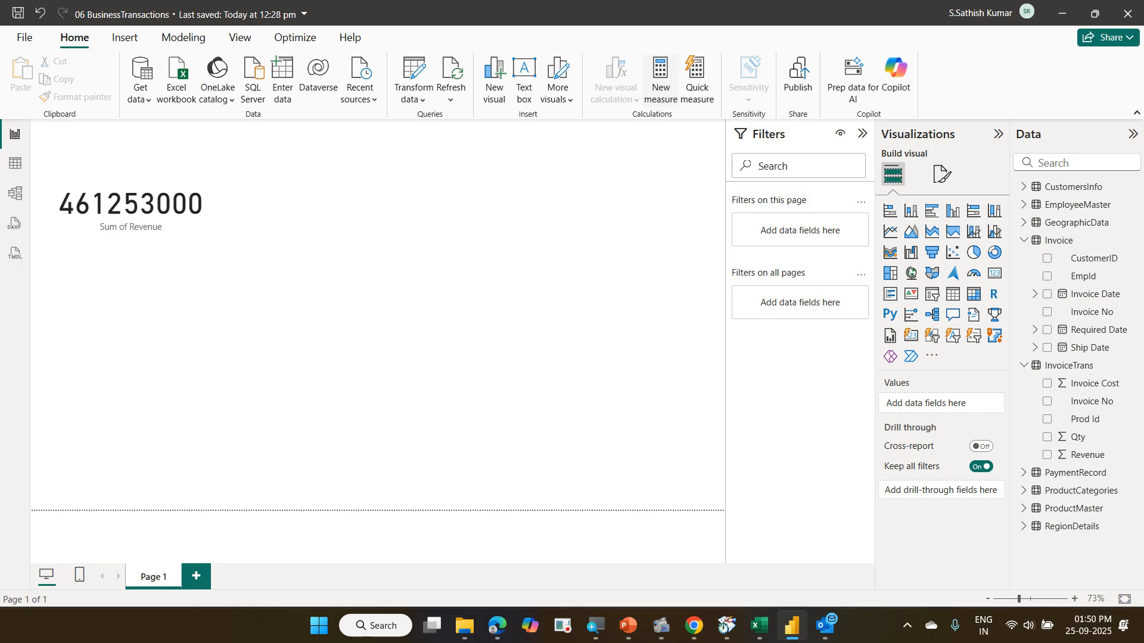
left_click_drag(53, 31, 97, 52)
mouse_move(637, 52)
left_mouse_down()
mouse_move(660, 65)
mouse_move(681, 108)
mouse_move(99, 32)
left_mouse_up()
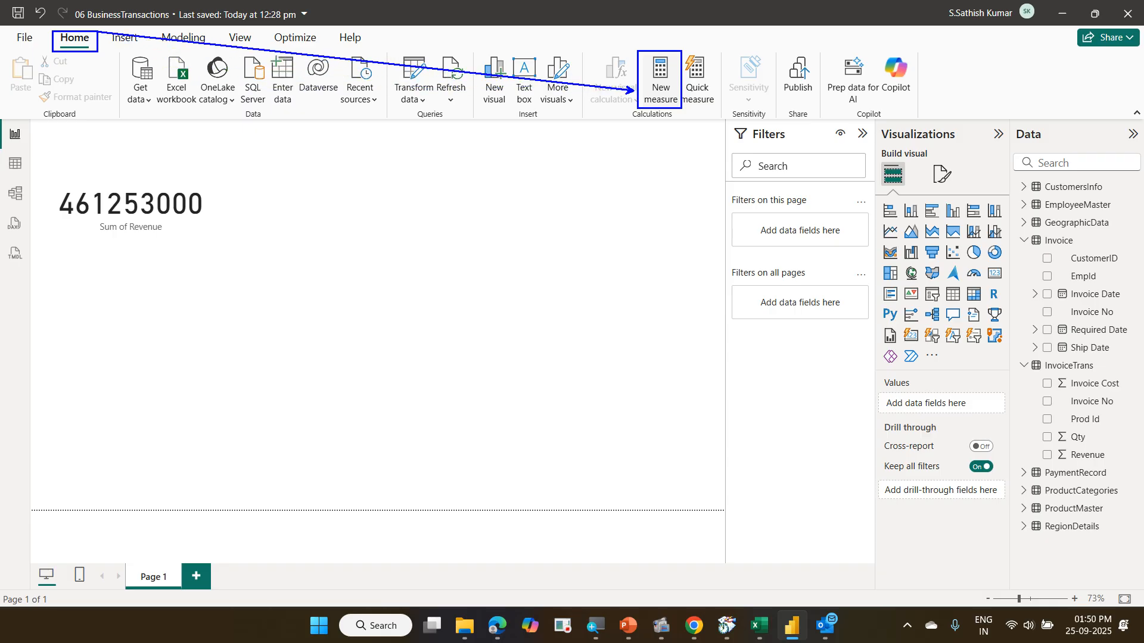
key("Escape")
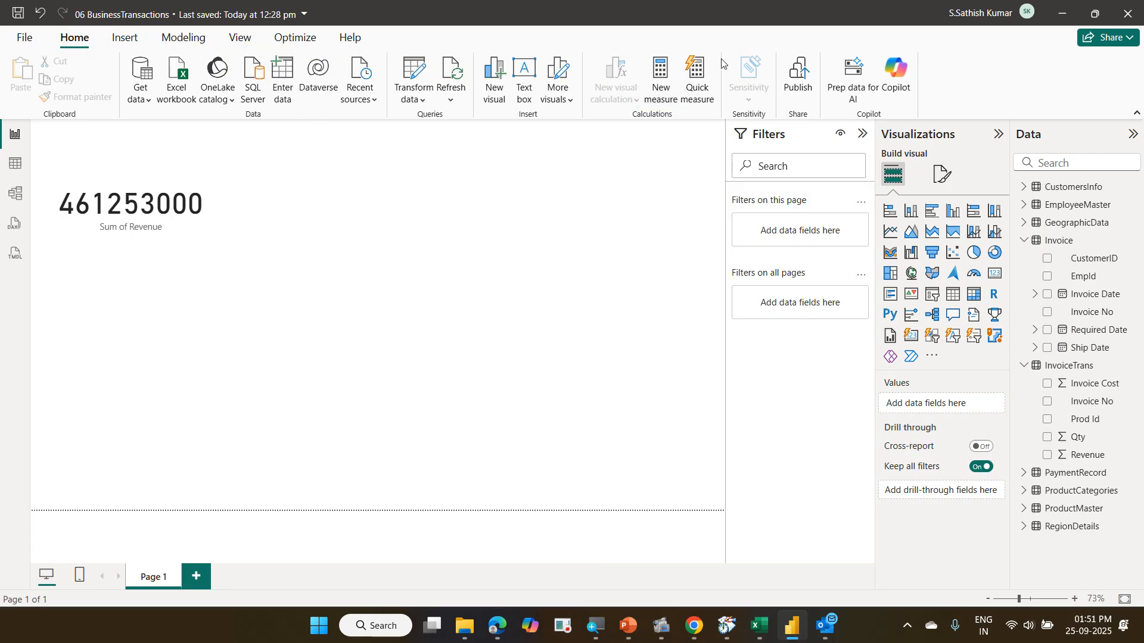
left_click(663, 82)
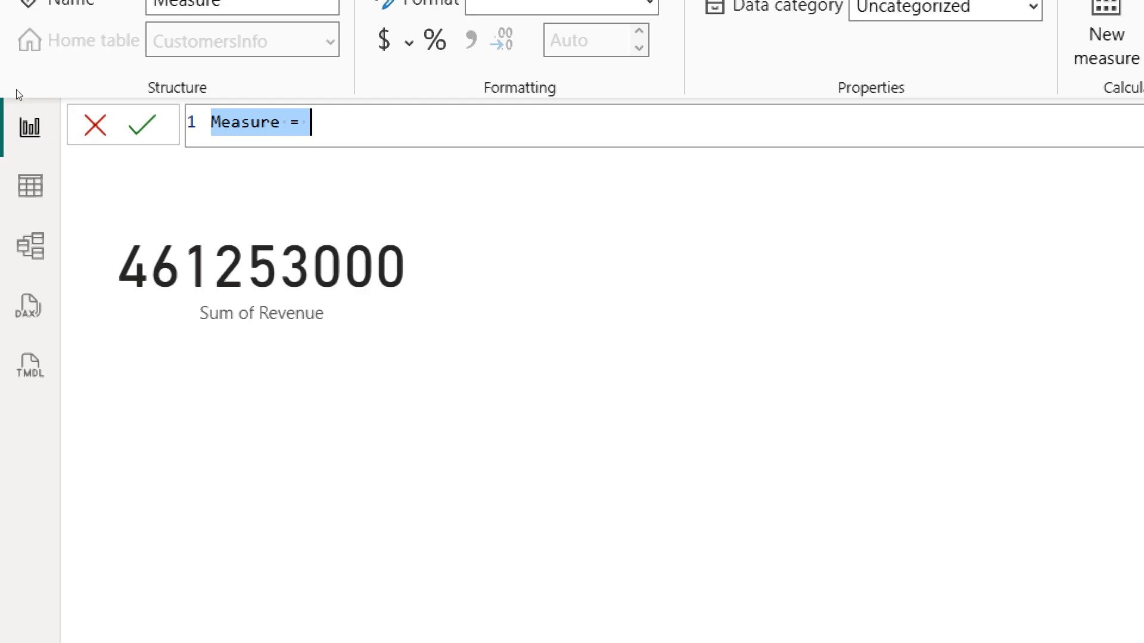
Replace the default measure name in the formula with Total Revenue
left_click(212, 122)
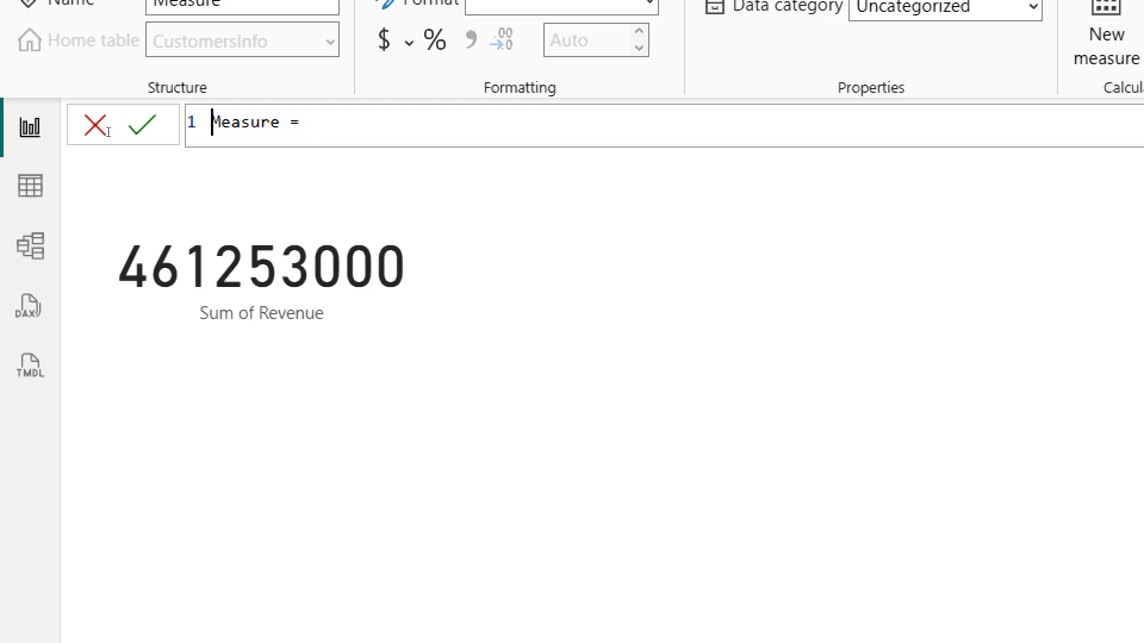
key("shift+Right")
key("shift+Right")
key("shift+Right")
key("shift+Right")
key("shift+Right")
key("shift+Right")
key("shift+Right")
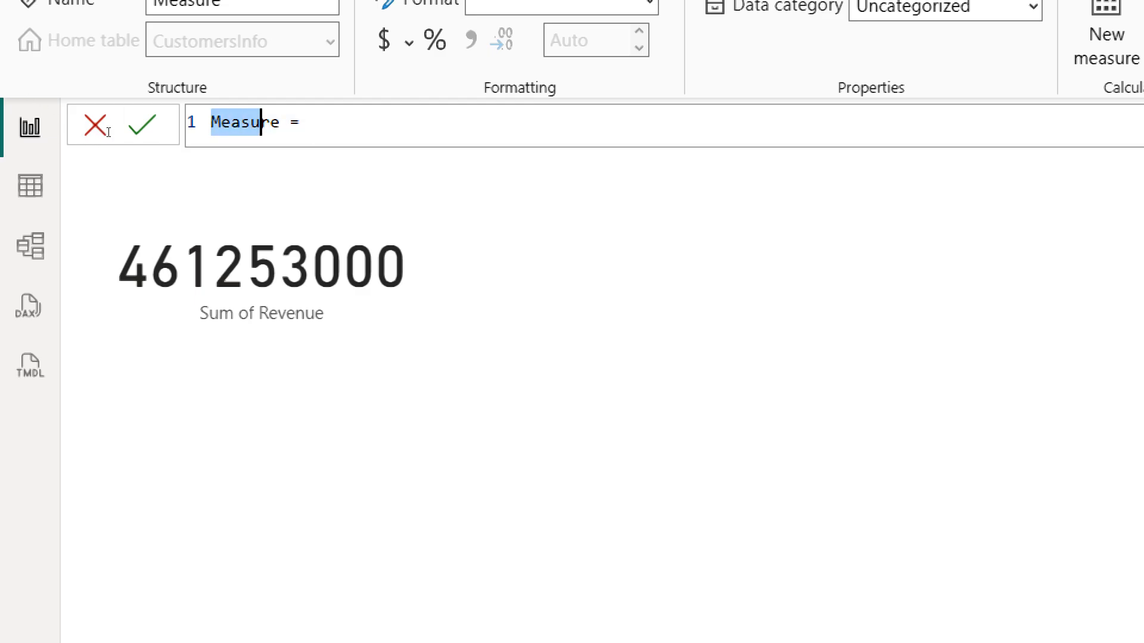
type("Tot")
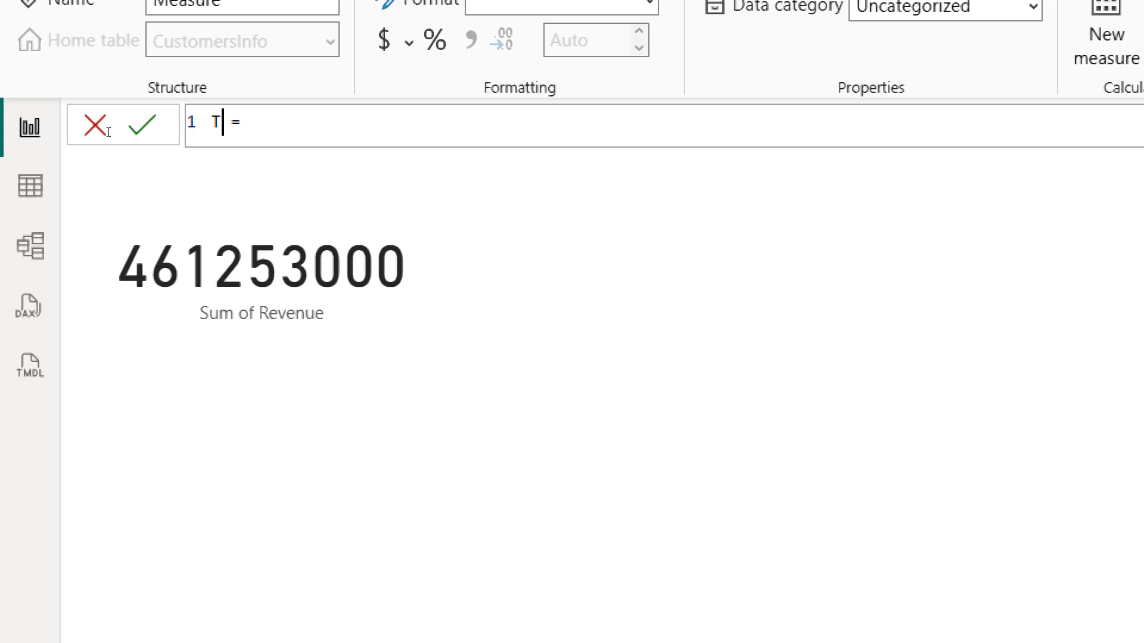
type("ak")
key("BackSpace")
key("BackSpace")
type("l ")
type("Reve")
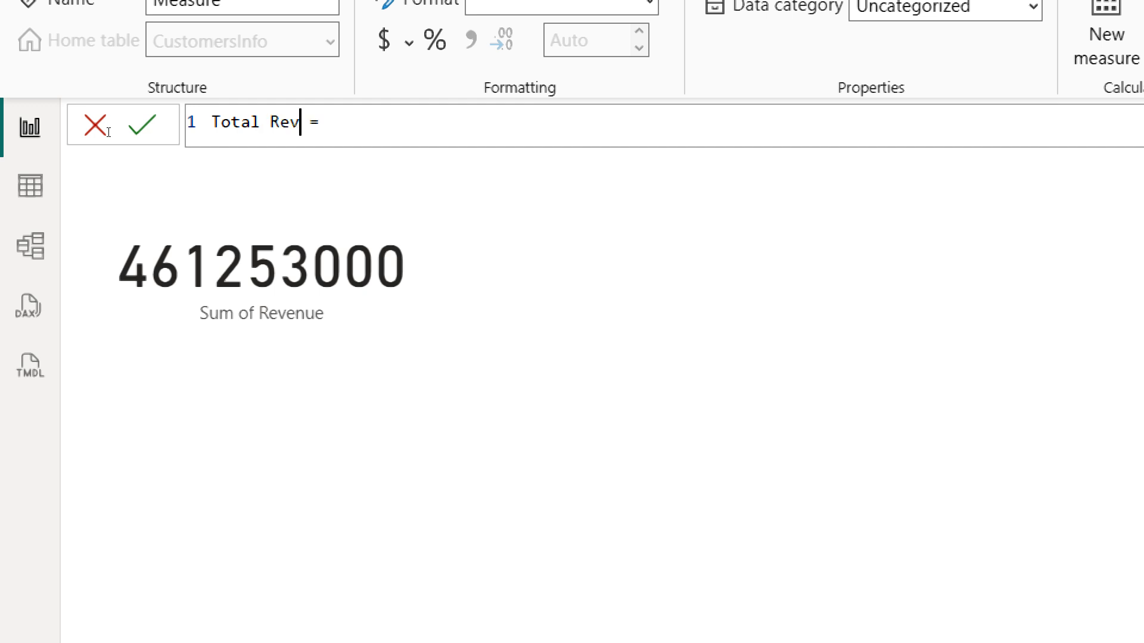
type("nue")
Begin the Total Revenue formula with the SUMX function, using InvoiceTrans as its table argument
key("Right")
key("Right")
type("sum")
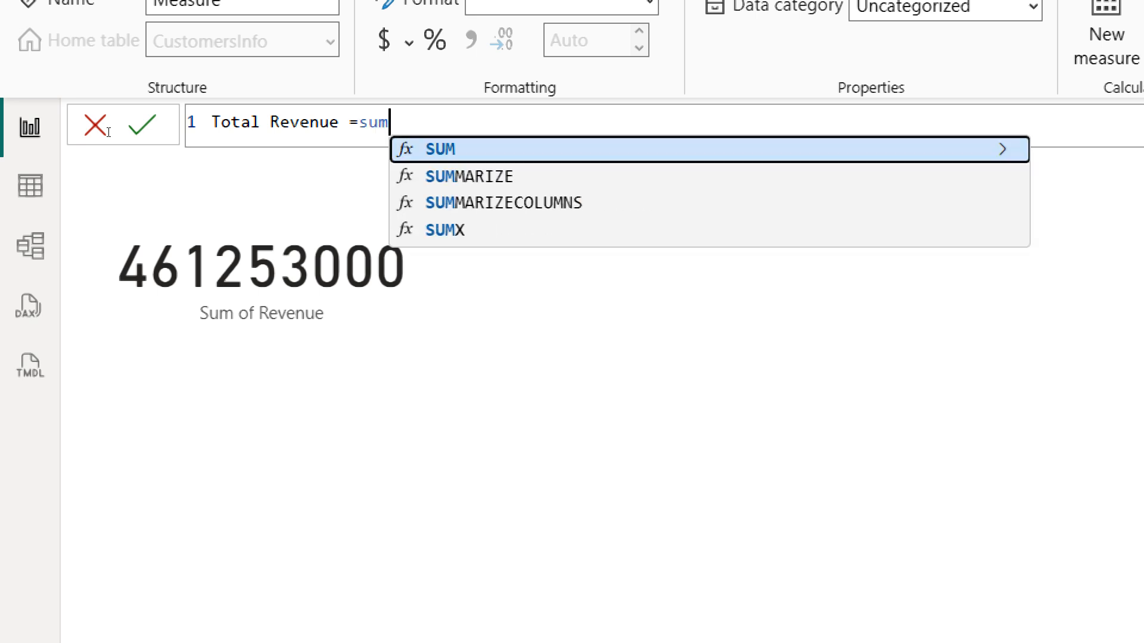
key("Down")
key("Down")
key("Down")
key("Tab")
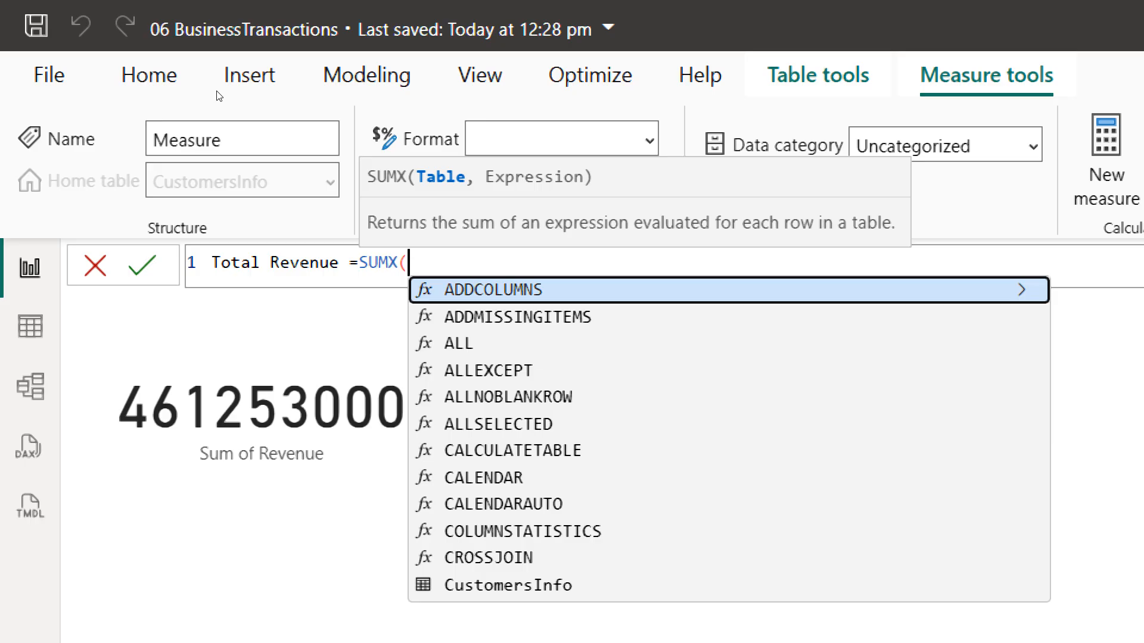
type("inv")
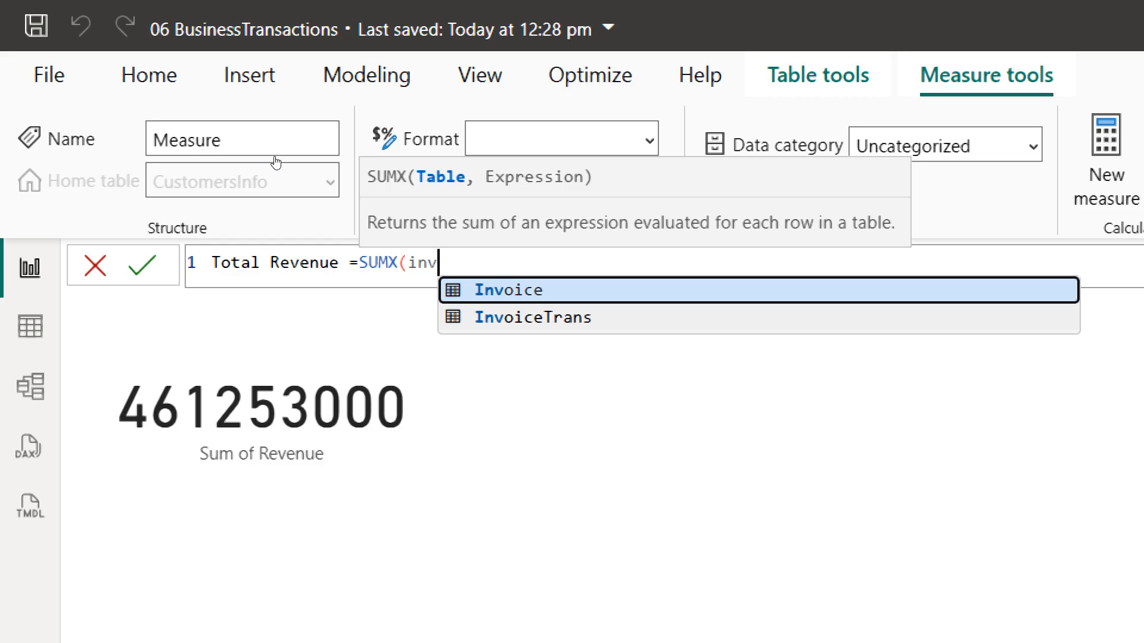
key("Down")
key("Tab")
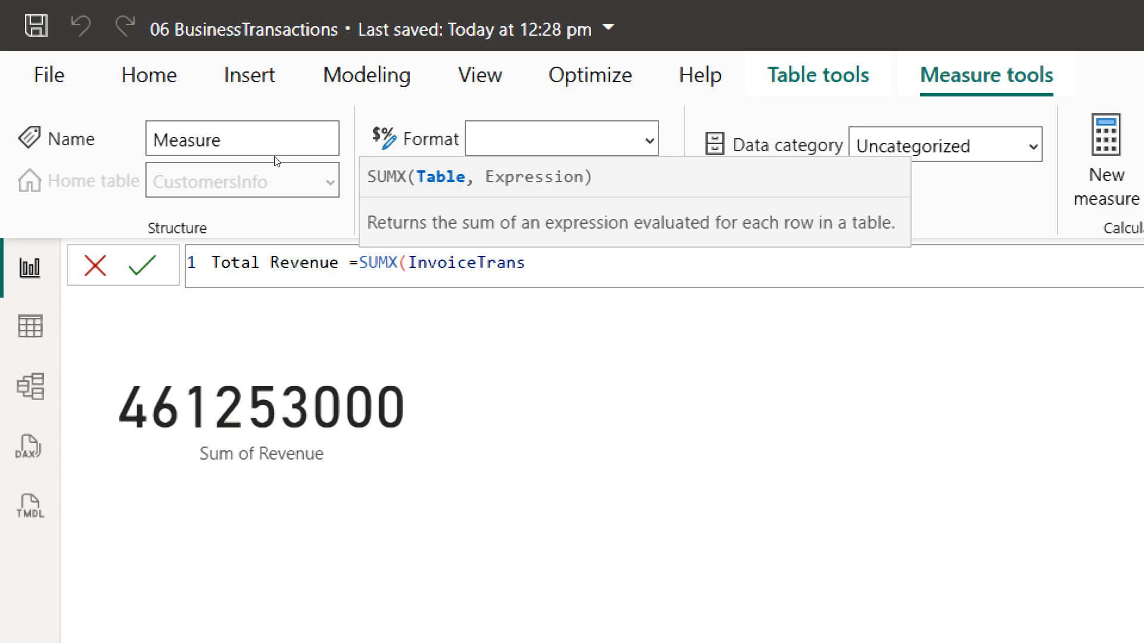
type(",")
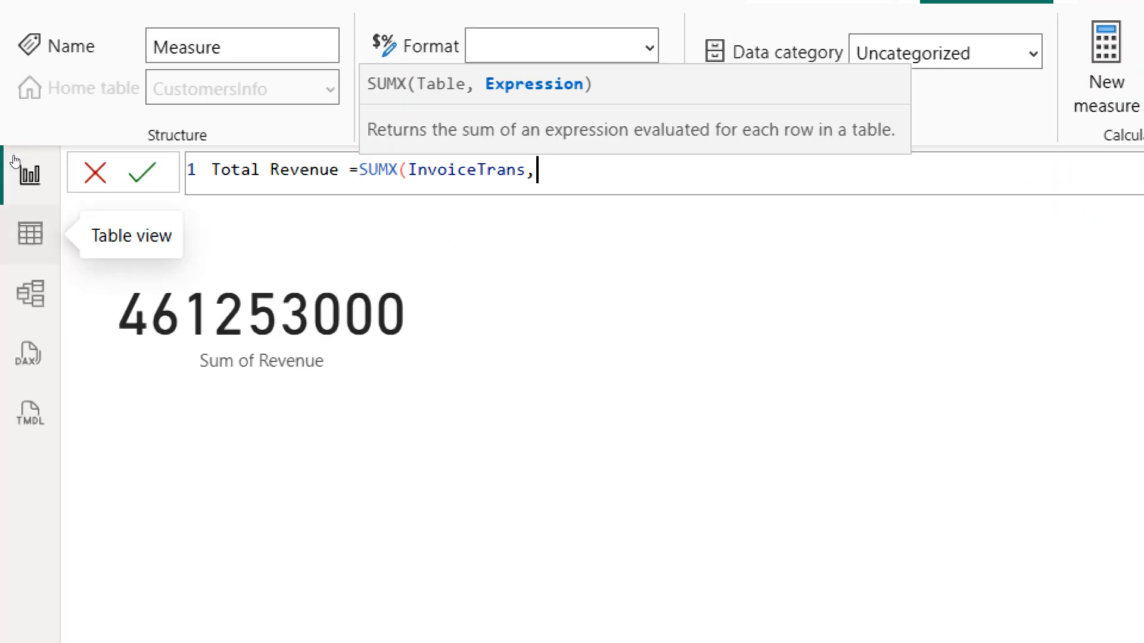
Complete the SUMX expression as InvoiceTrans[Qty]*InvoiceTrans[Invoice Cost], close the parenthesis and commit the measure
type("qty")
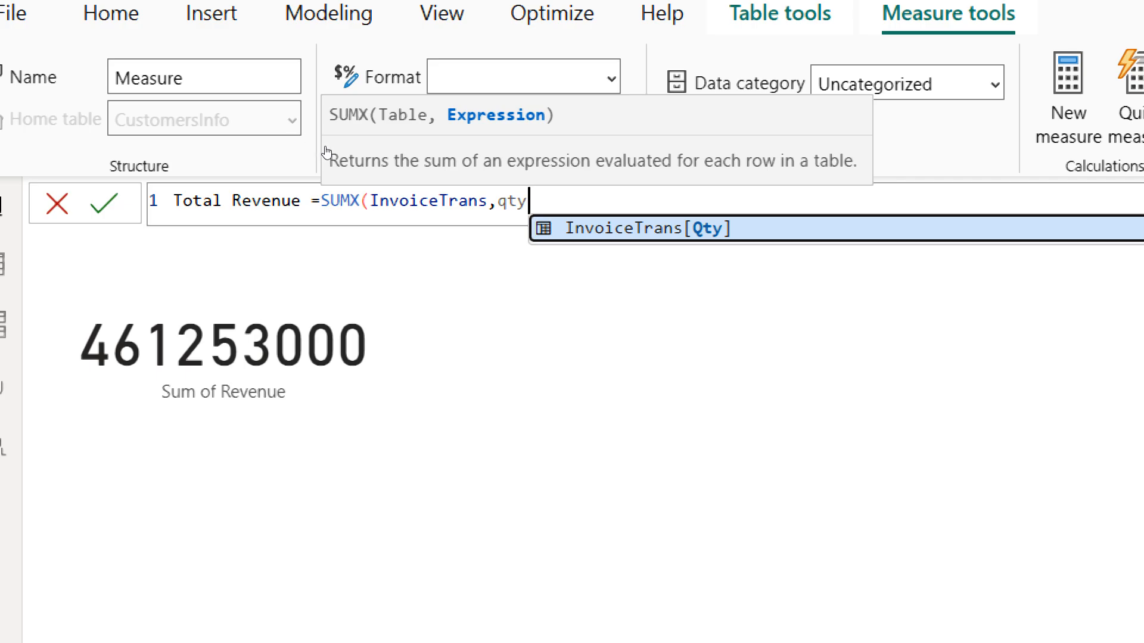
key("Tab")
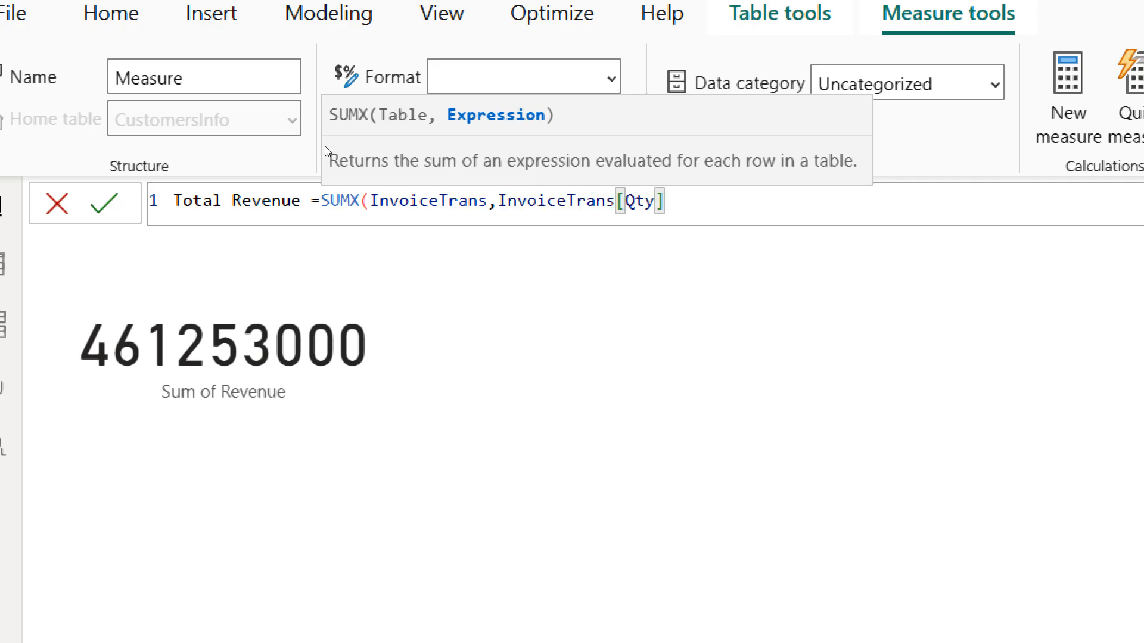
type("*")
type("inv")
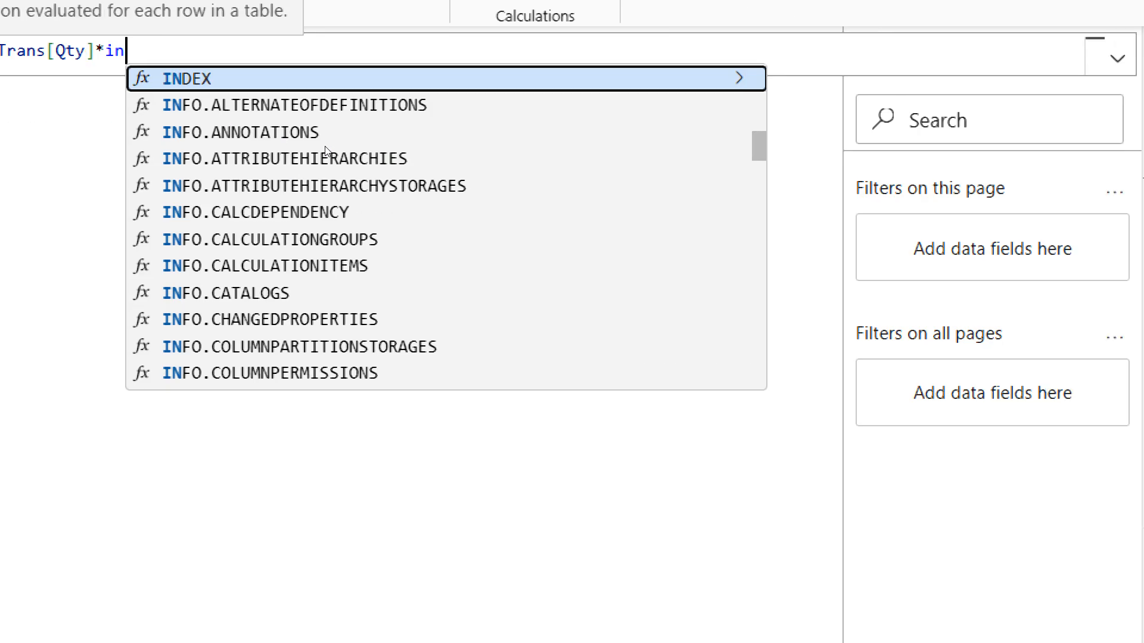
type("o")
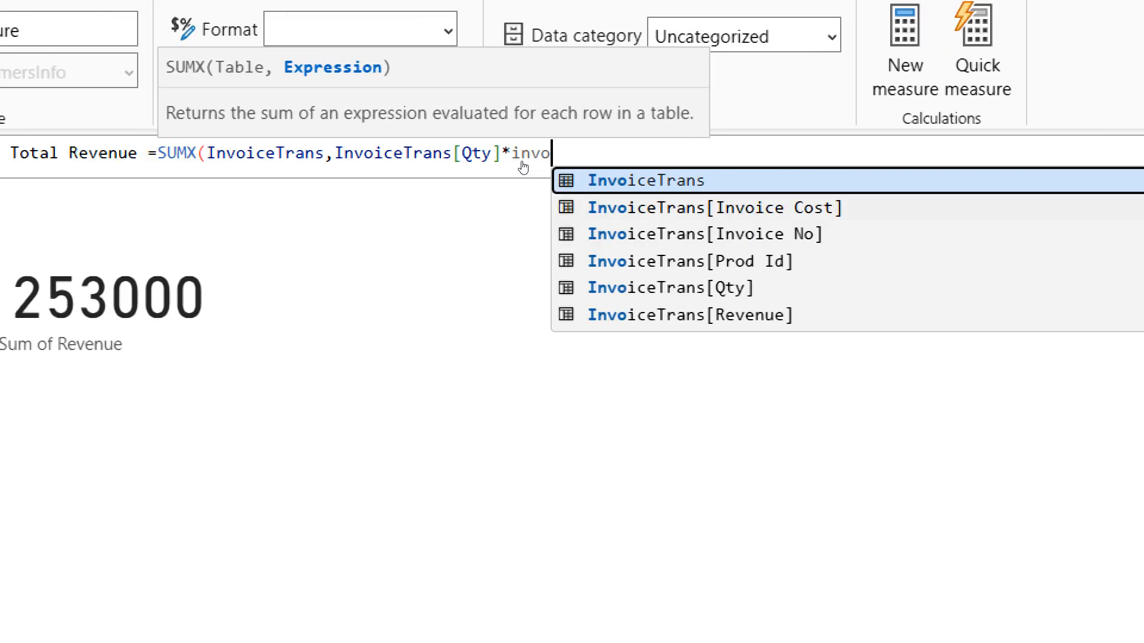
key("Down")
key("Tab")
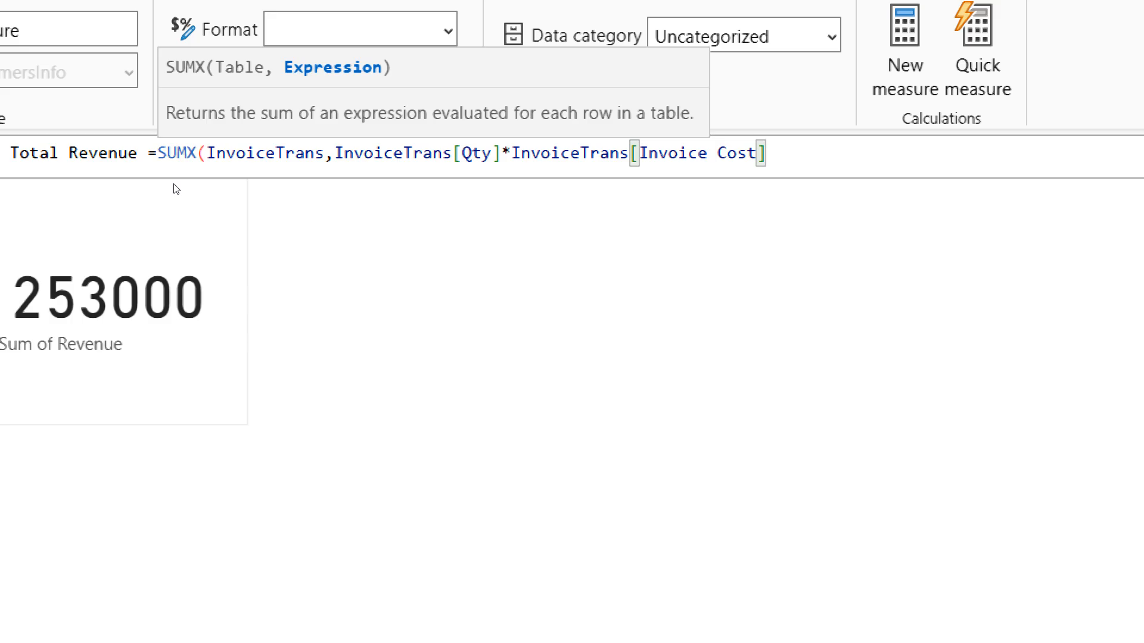
type(")")
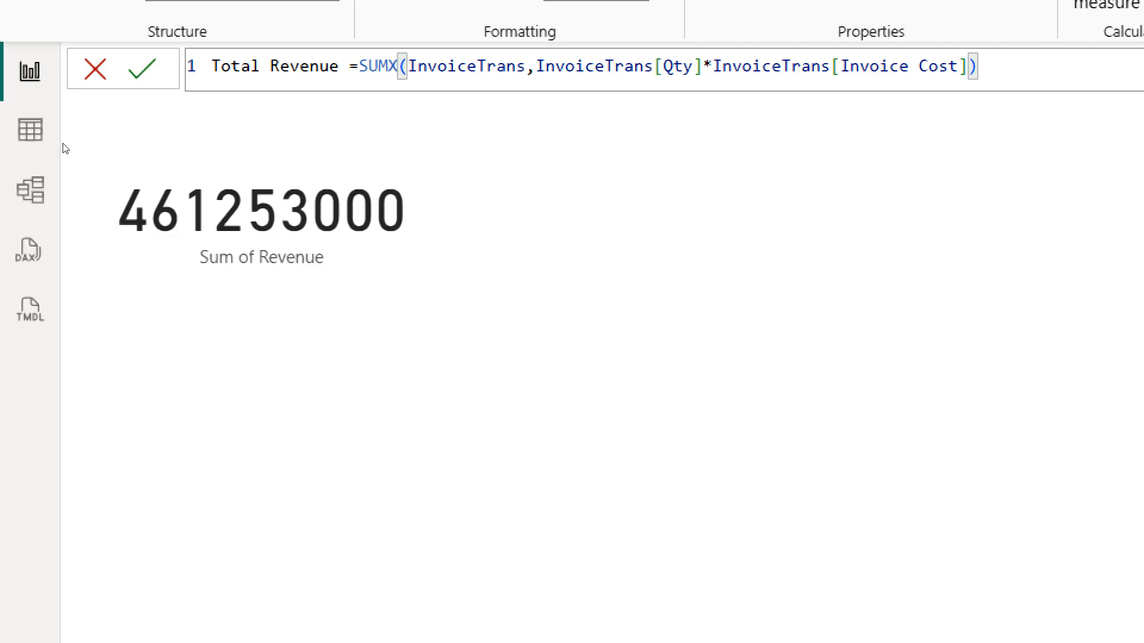
key("Return")
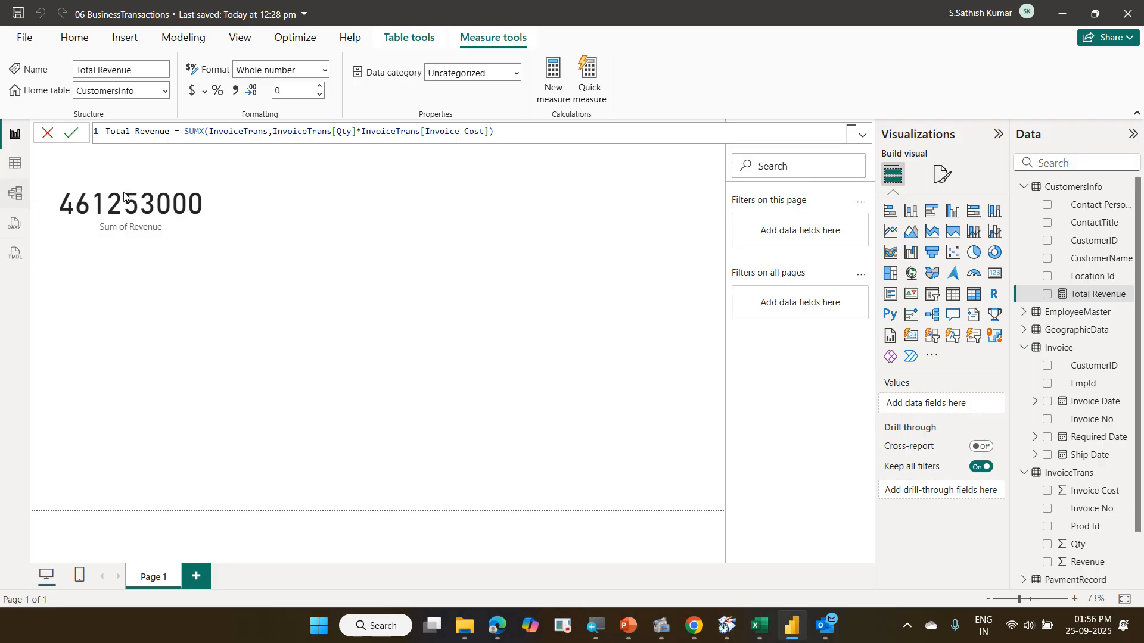
Add a card visual to the report page and fill it with the Total Revenue measure, found by searching for "tot"
left_click(466, 241)
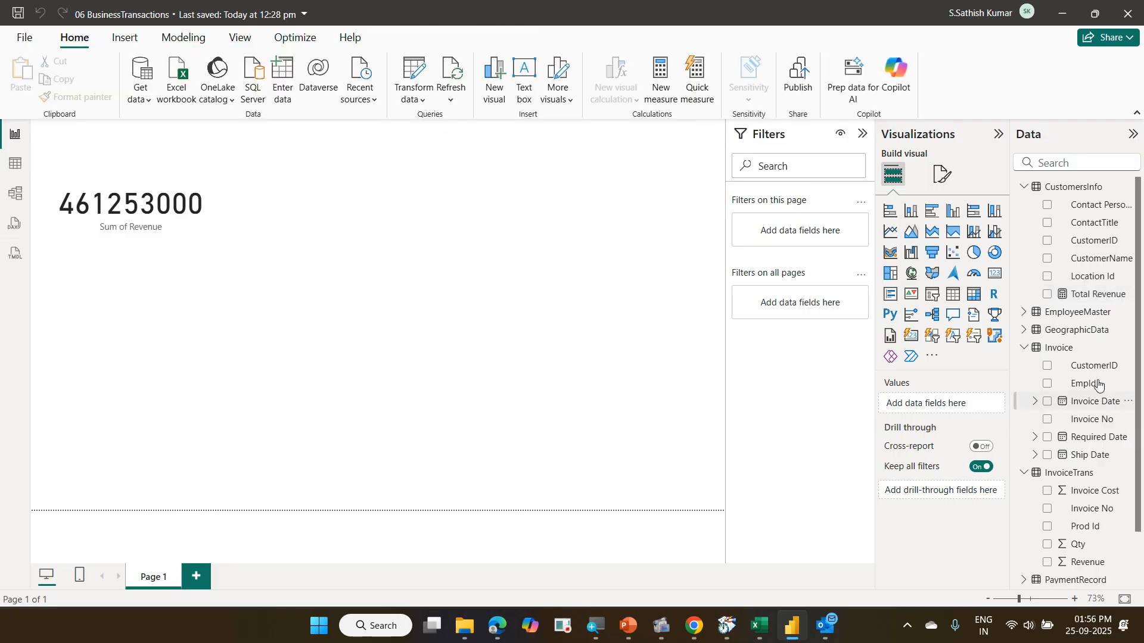
left_click(999, 280)
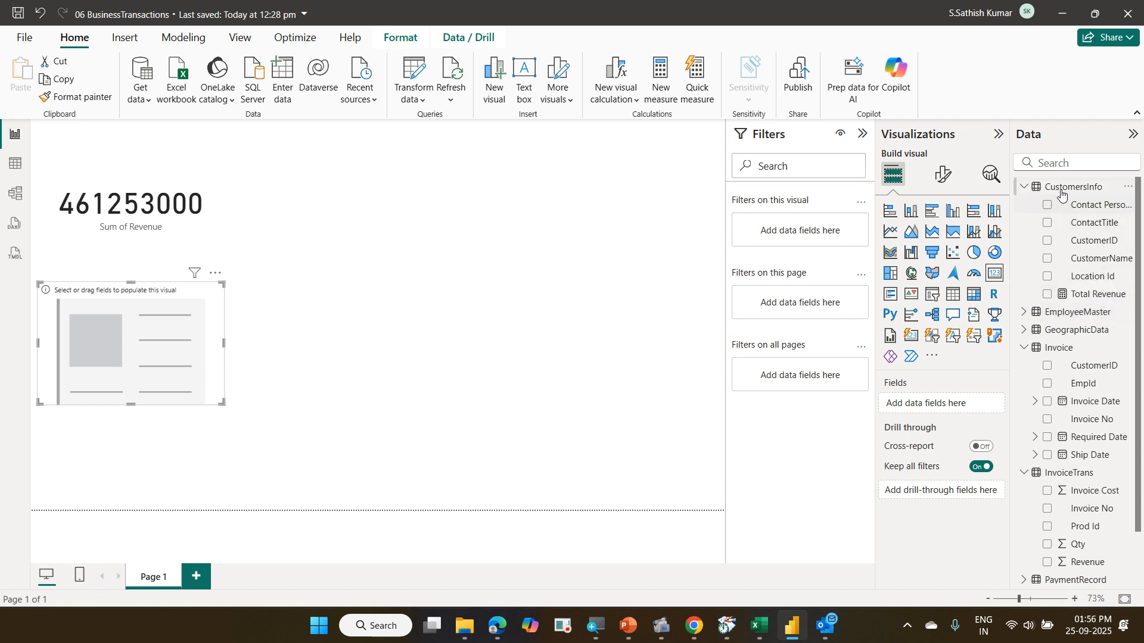
left_click(1055, 166)
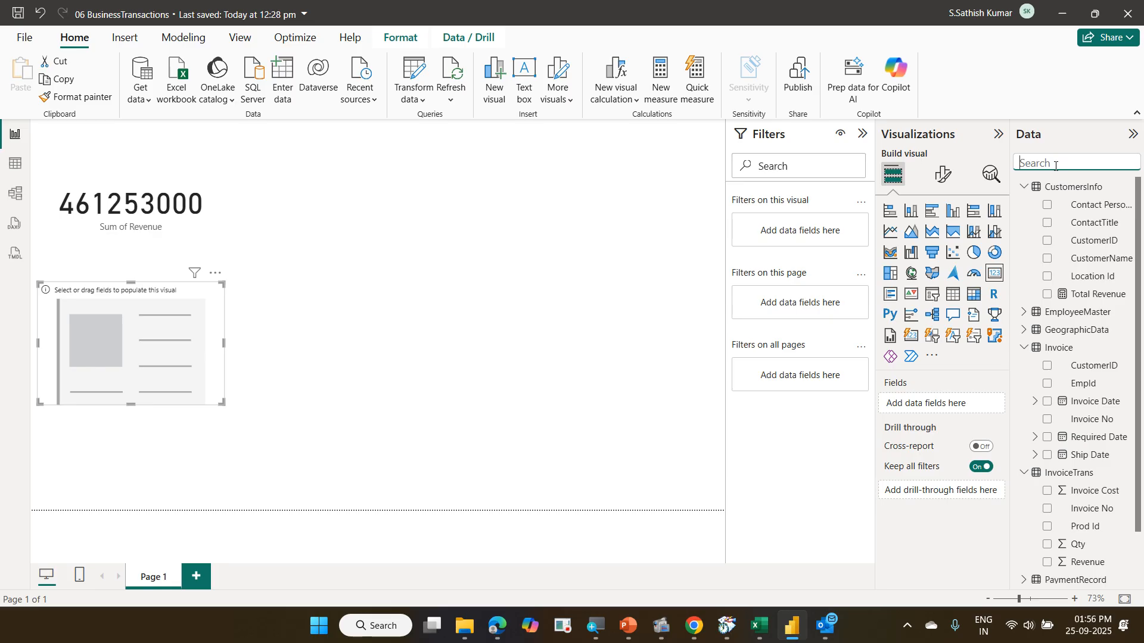
type("tot")
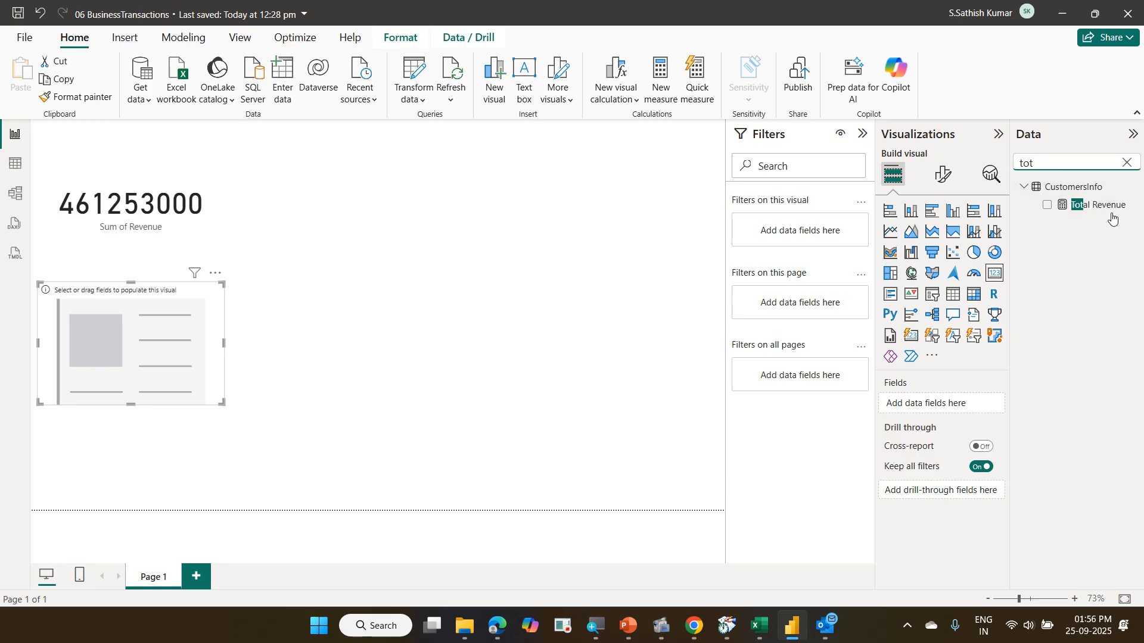
left_click_drag(1105, 206, 974, 408)
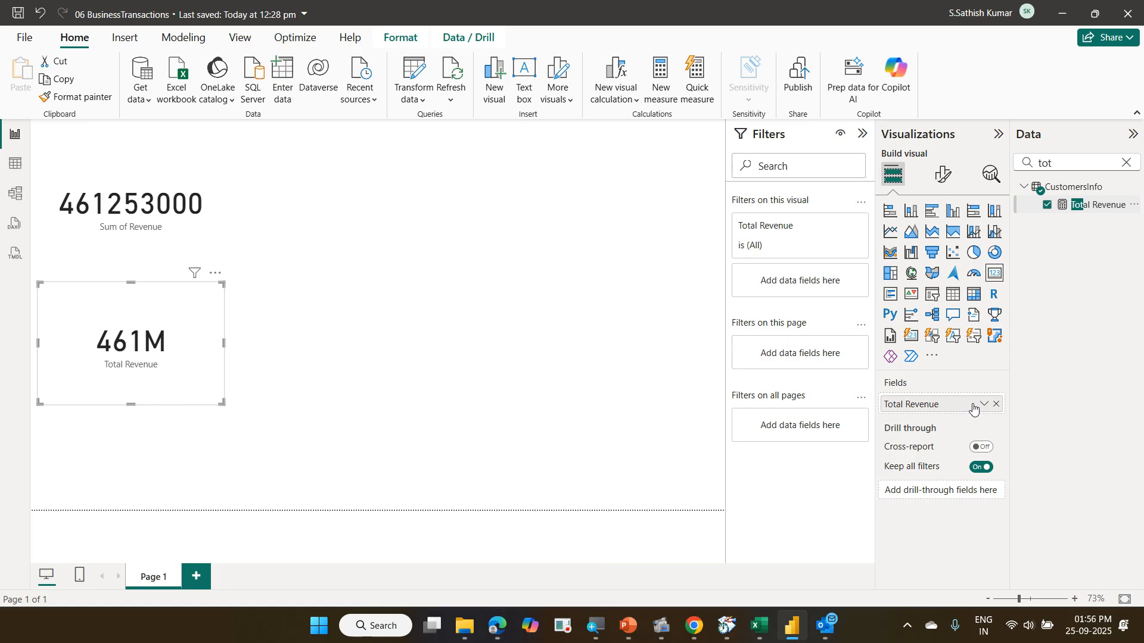
Set the display units of the Total Revenue card's callout value to None
left_click(940, 176)
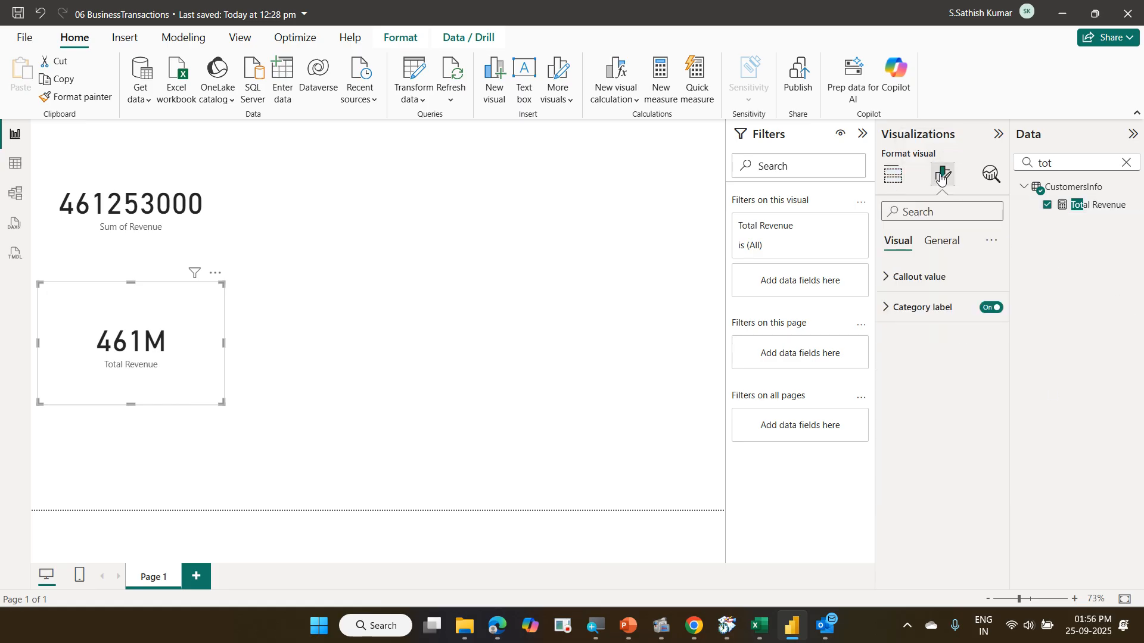
left_click(934, 290)
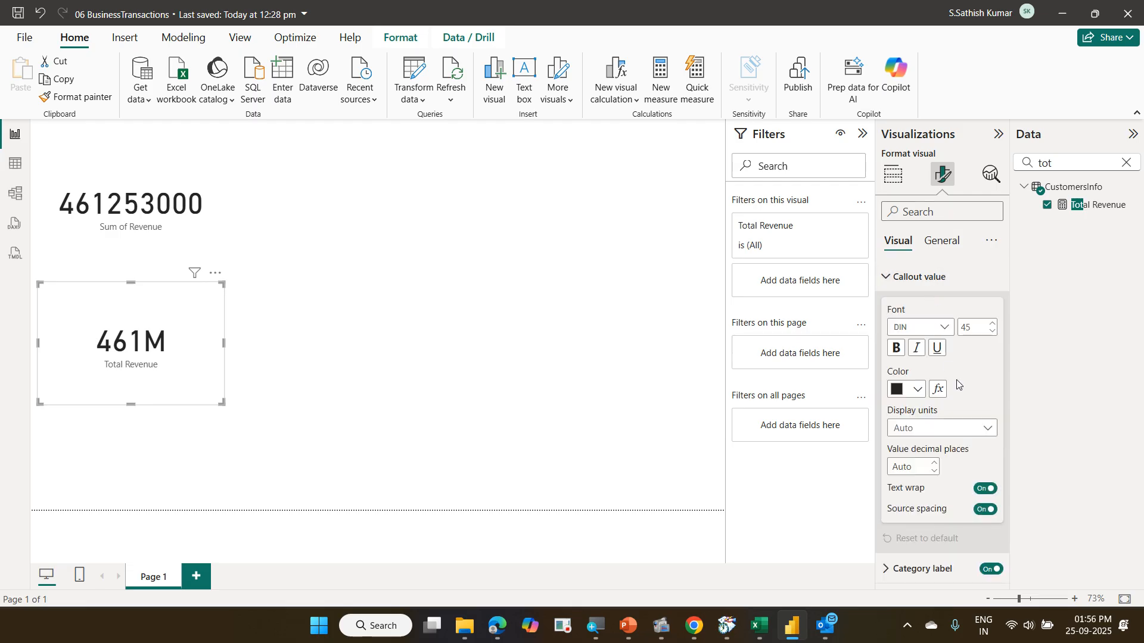
left_click(973, 431)
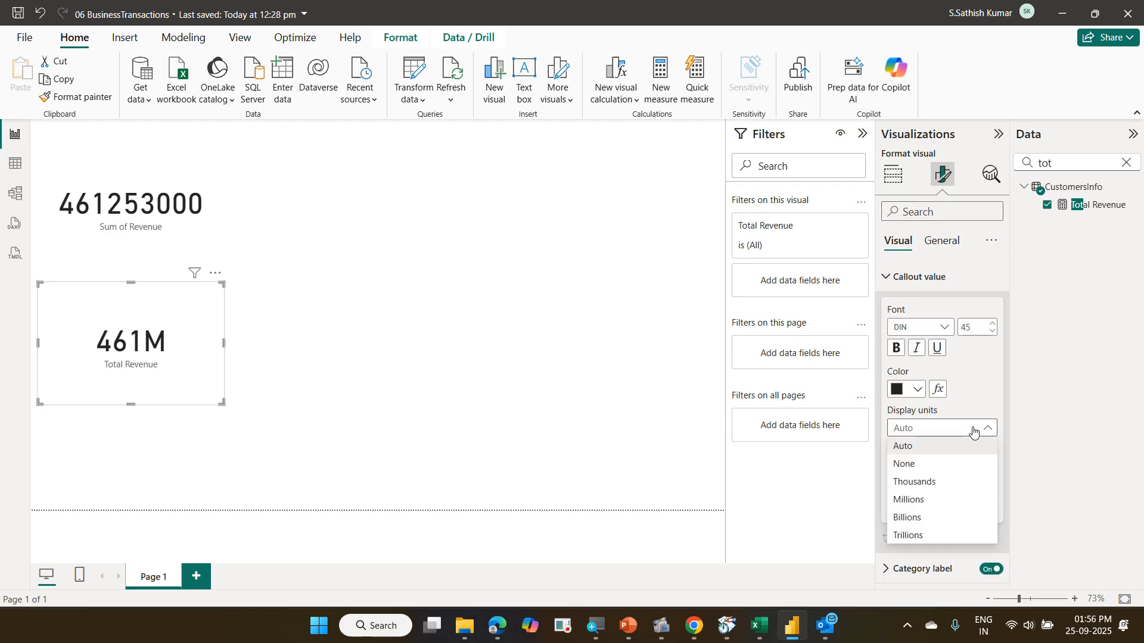
left_click(962, 465)
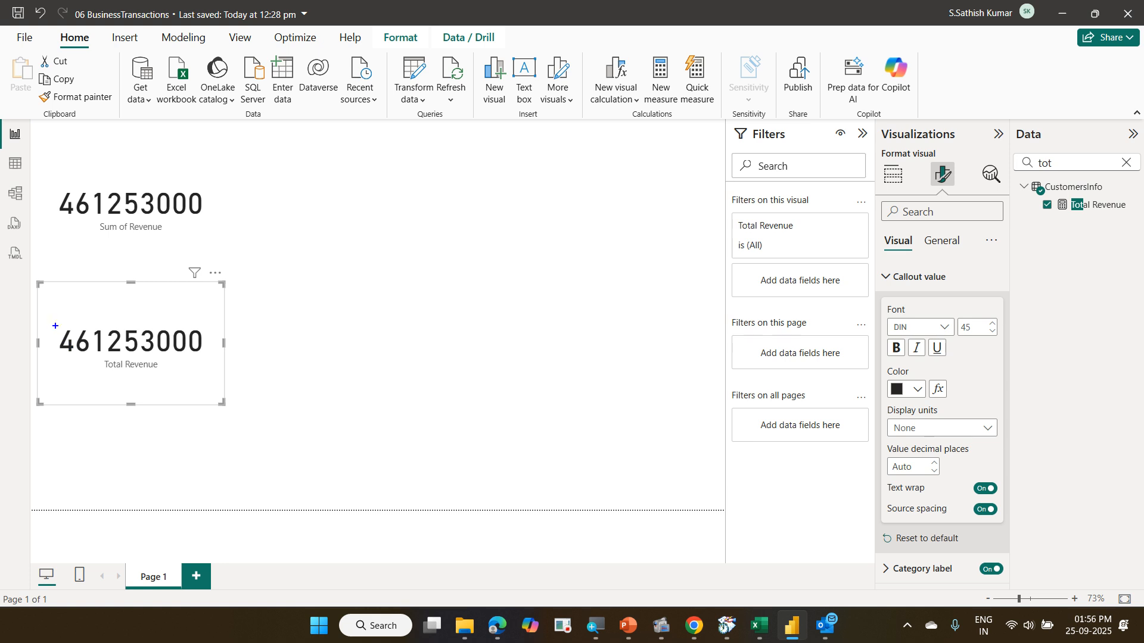
mouse_move(49, 325)
left_mouse_down()
mouse_move(135, 363)
mouse_move(201, 365)
left_mouse_up()
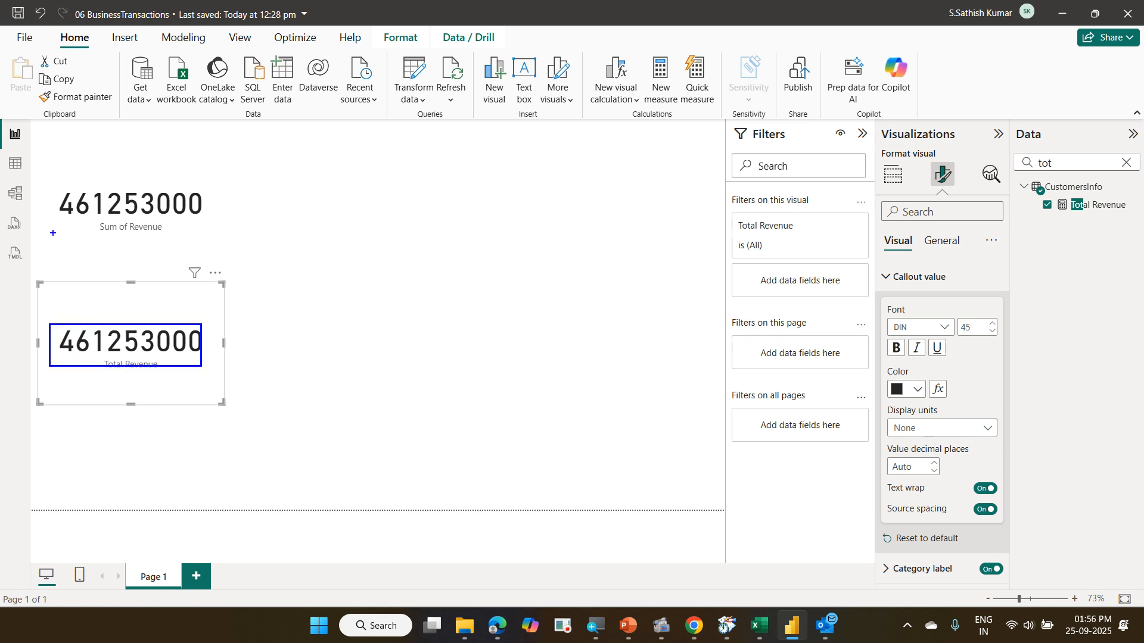
left_click_drag(47, 182, 220, 220)
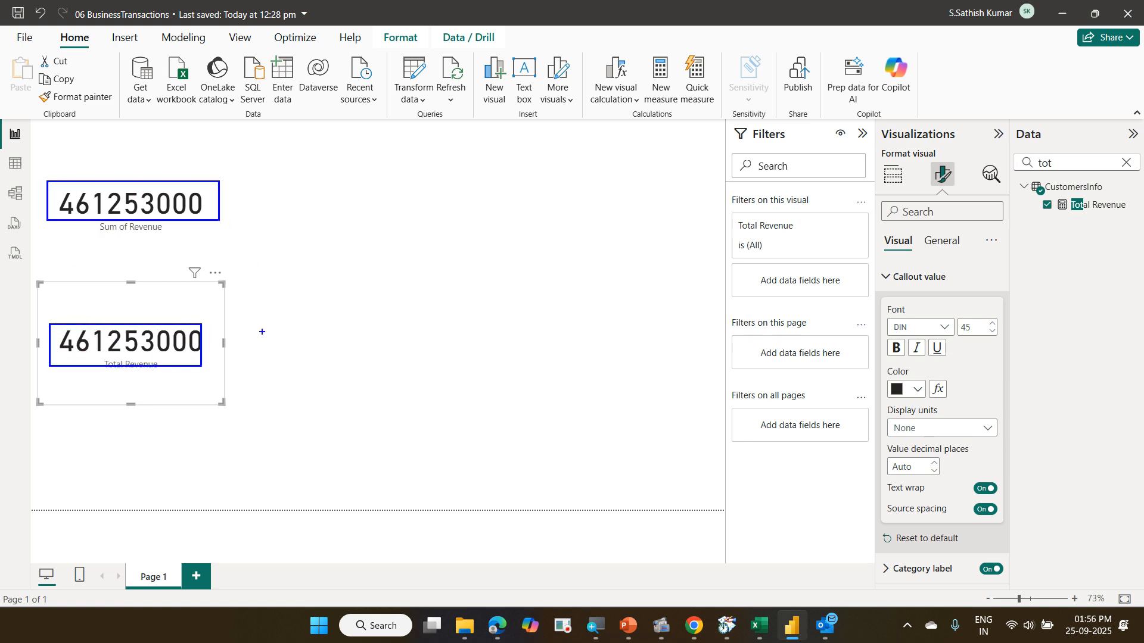
mouse_move(194, 303)
left_mouse_down()
mouse_move(216, 352)
mouse_move(417, 175)
left_mouse_up()
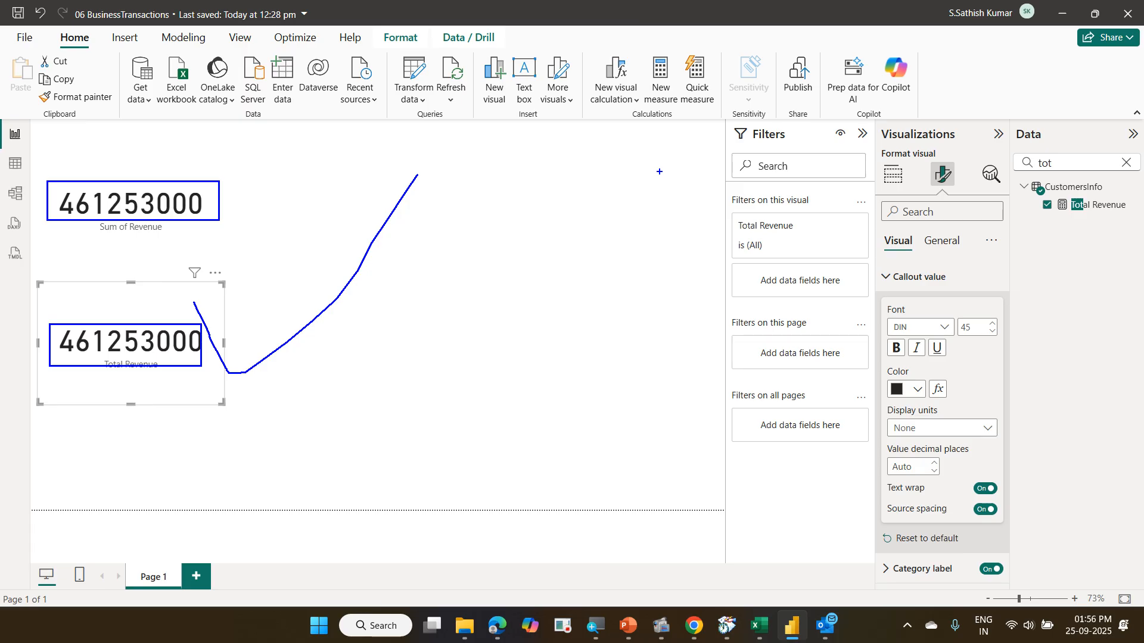
key("Escape")
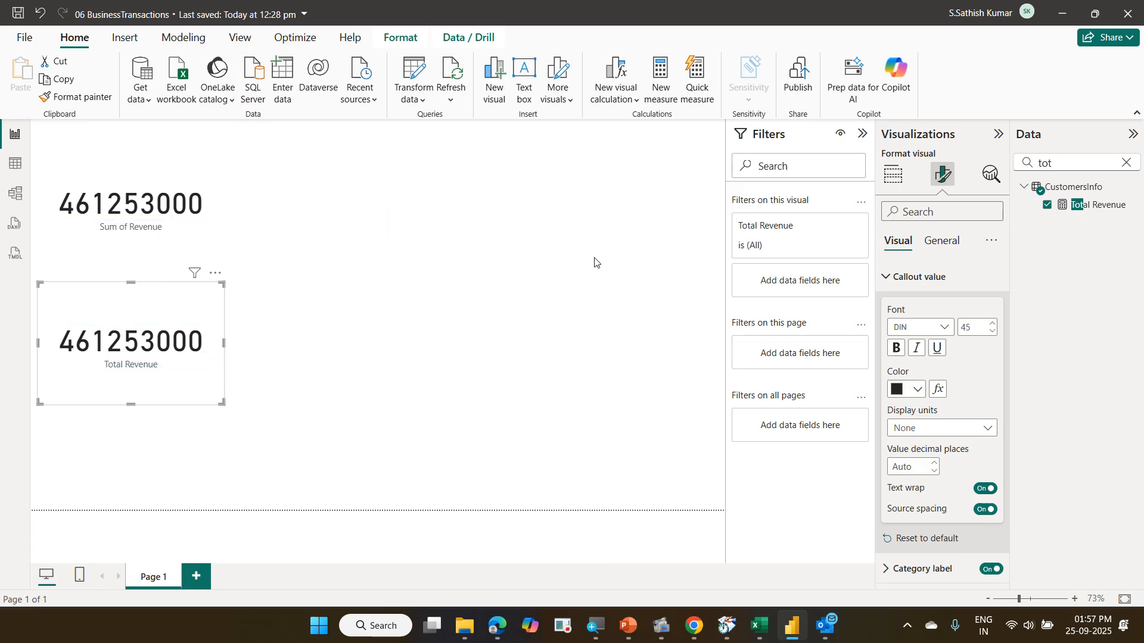
Delete the Sum of Revenue card and fit the Total Revenue card, reduced in height, into its place on the page
left_click(218, 211)
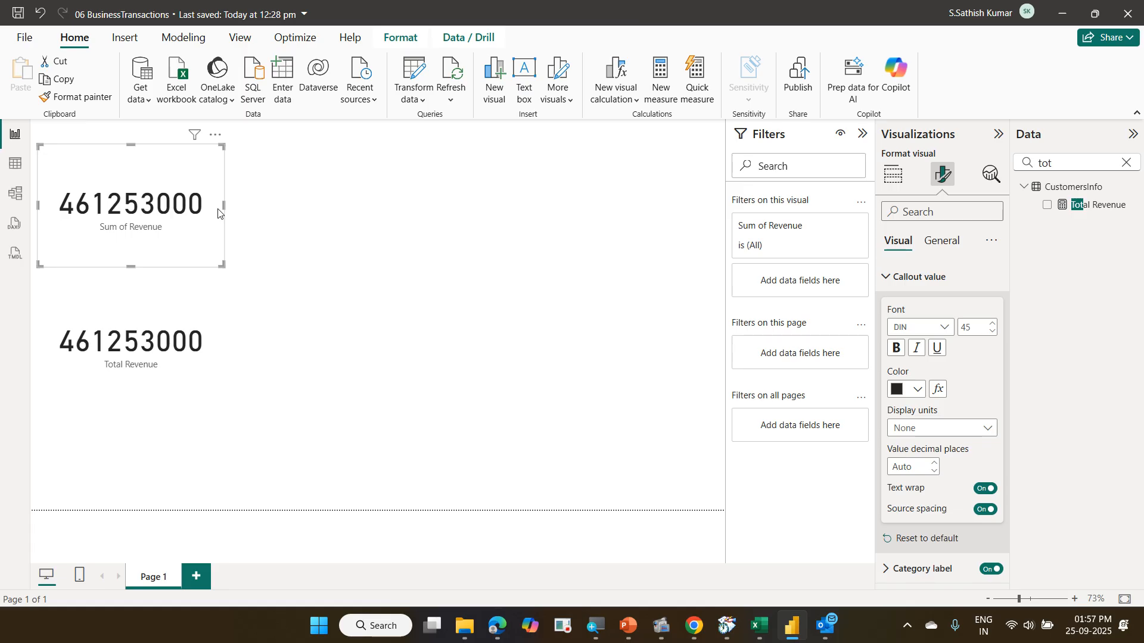
key("Delete")
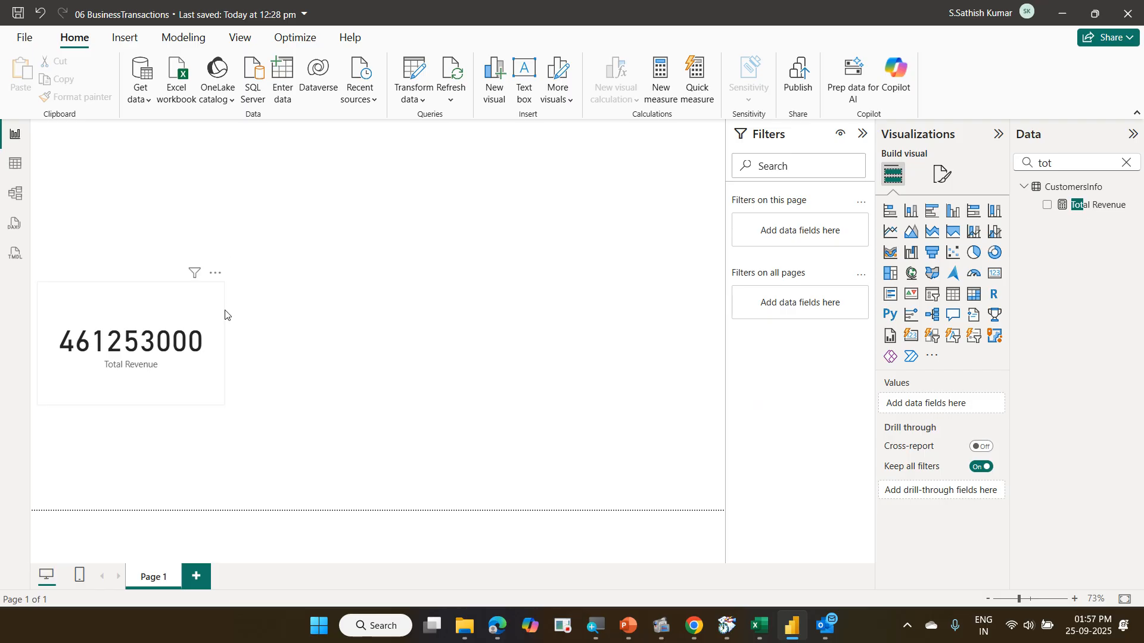
left_click_drag(215, 322, 206, 184)
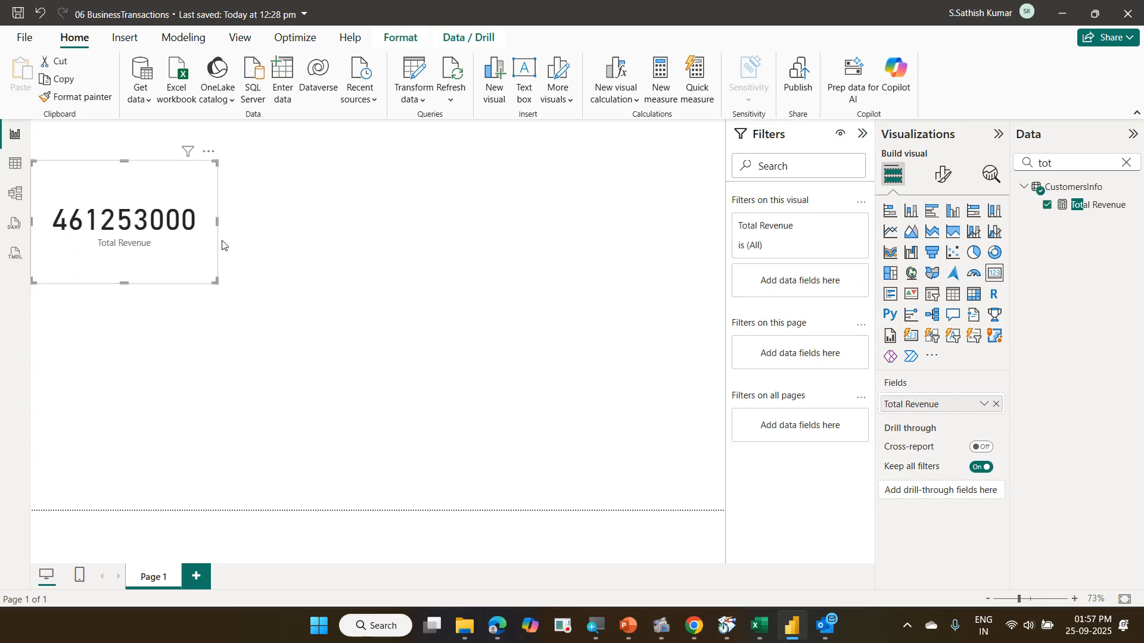
left_click_drag(212, 283, 220, 231)
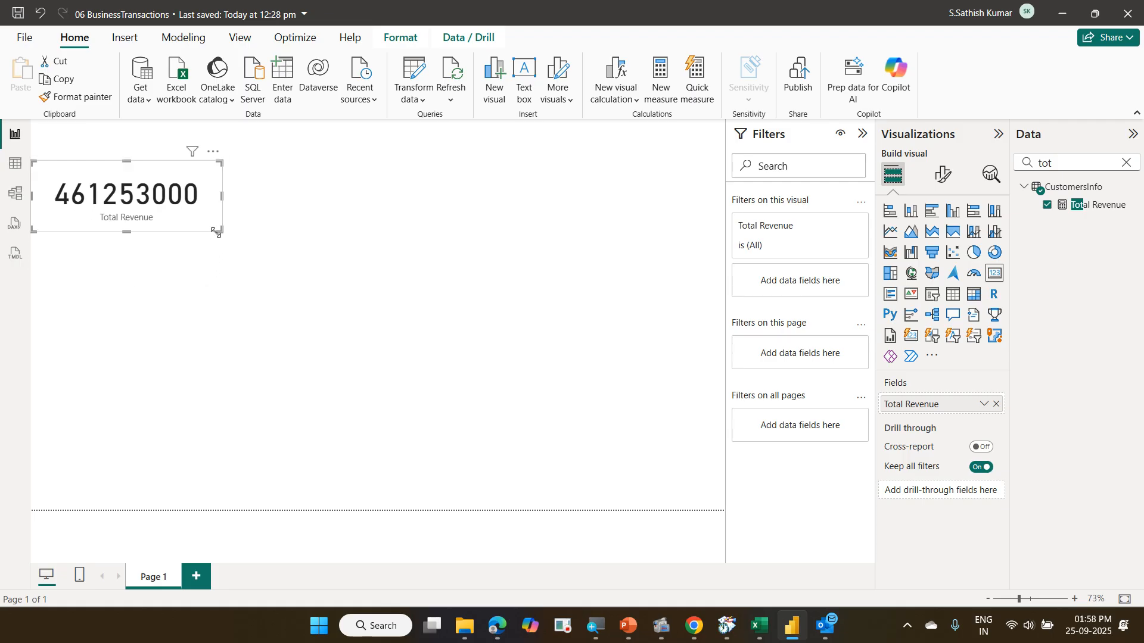
Clear the field search and examine the Revenue column of the InvoiceTrans table in Table view
left_click(1125, 162)
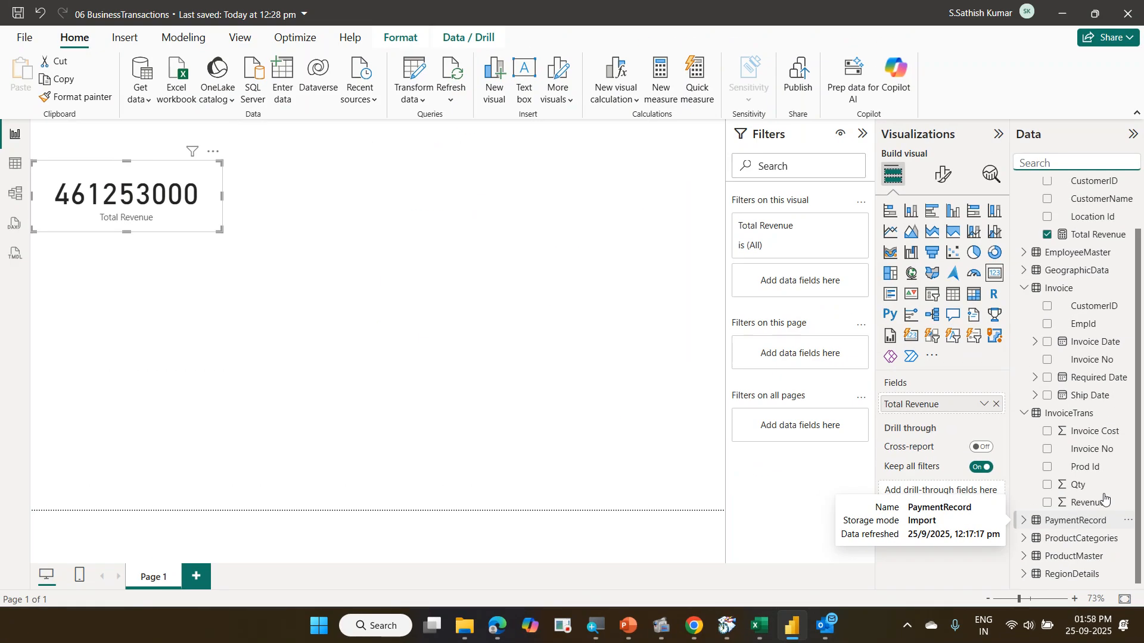
left_click_drag(1032, 492, 1118, 513)
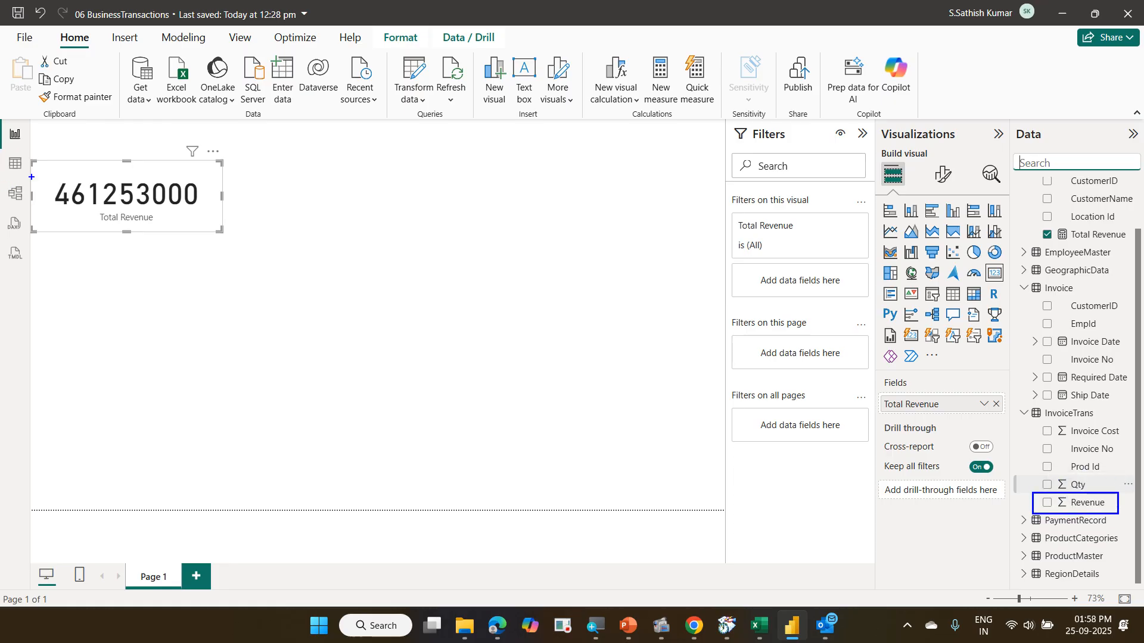
left_click_drag(3, 154, 30, 174)
key("Escape")
left_click(18, 166)
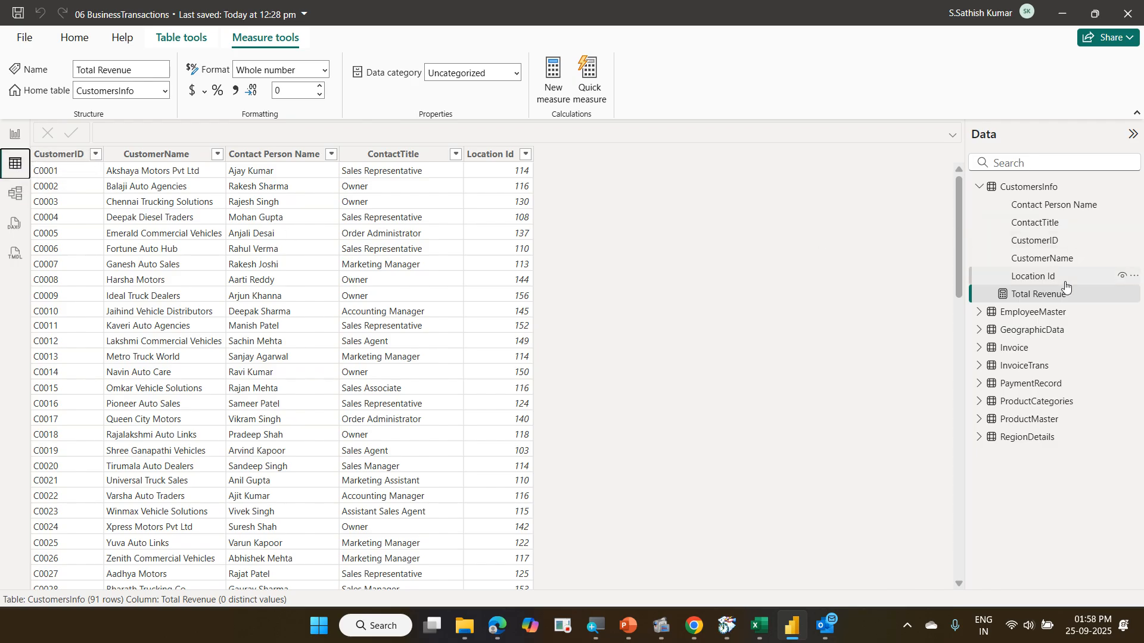
left_click(1039, 365)
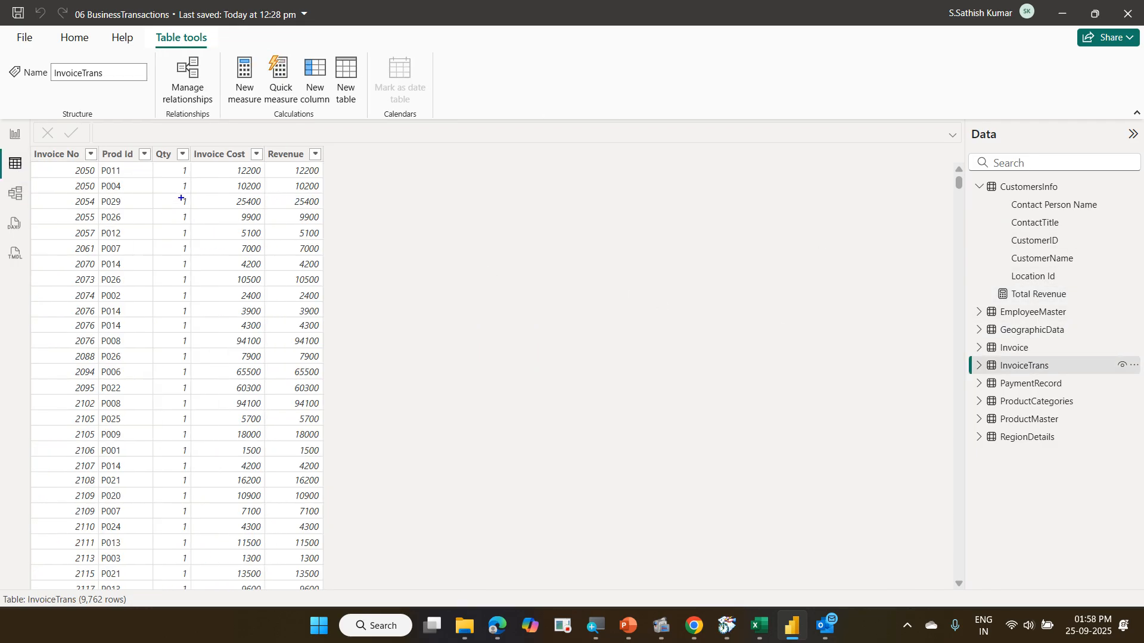
mouse_move(250, 130)
left_mouse_down()
mouse_move(362, 384)
mouse_move(364, 563)
left_mouse_up()
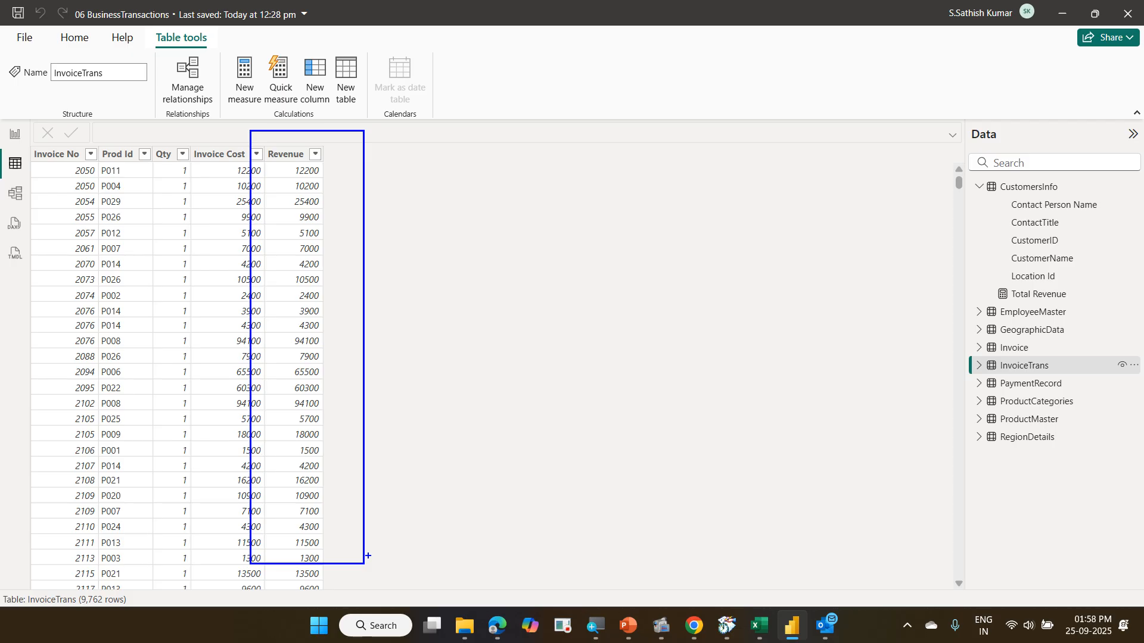
key("Escape")
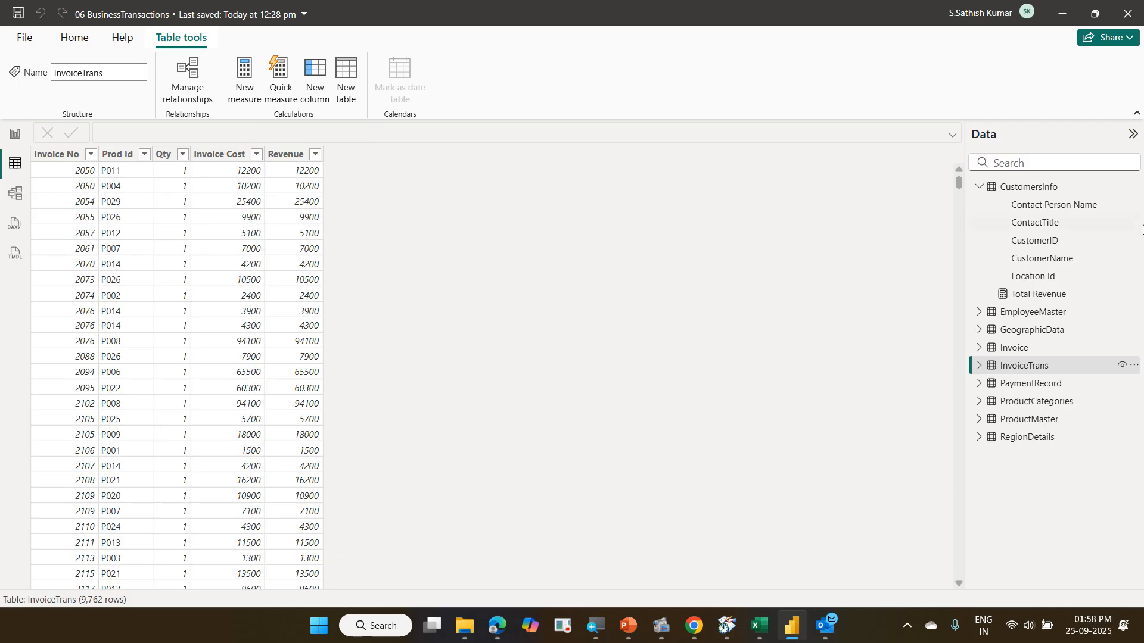
Look through the CustomersInfo, EmployeeMaster, GeographicData, Invoice, InvoiceTrans, PaymentRecord and ProductCategories tables for their columns
left_click(1016, 188)
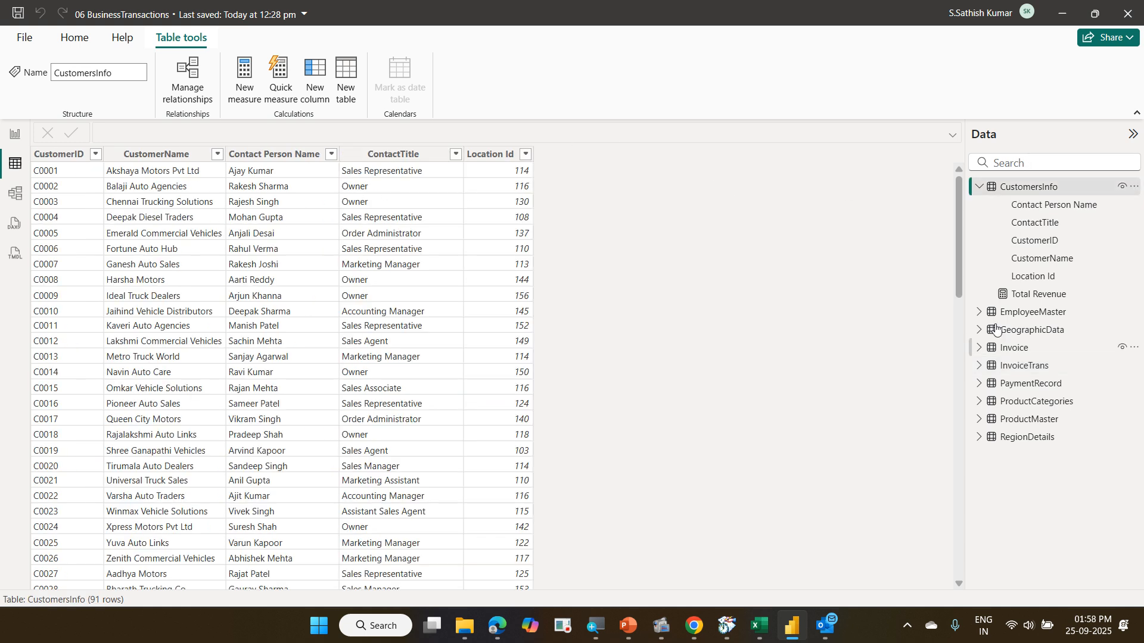
left_click(1024, 322)
left_click(1025, 333)
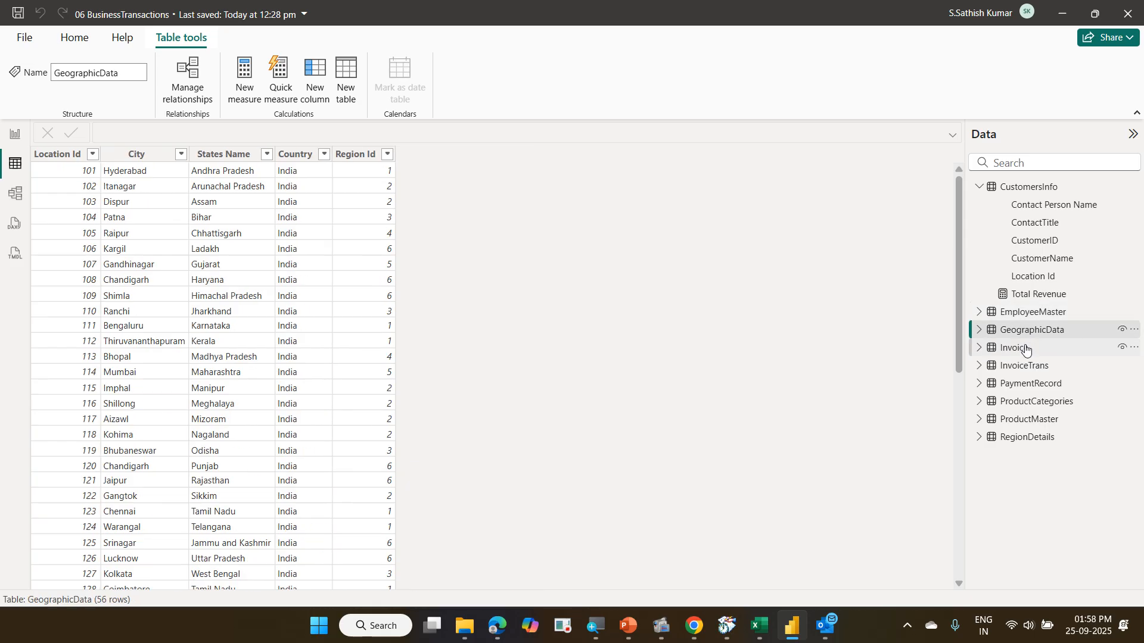
left_click(1026, 350)
left_click(1038, 372)
left_click(1044, 388)
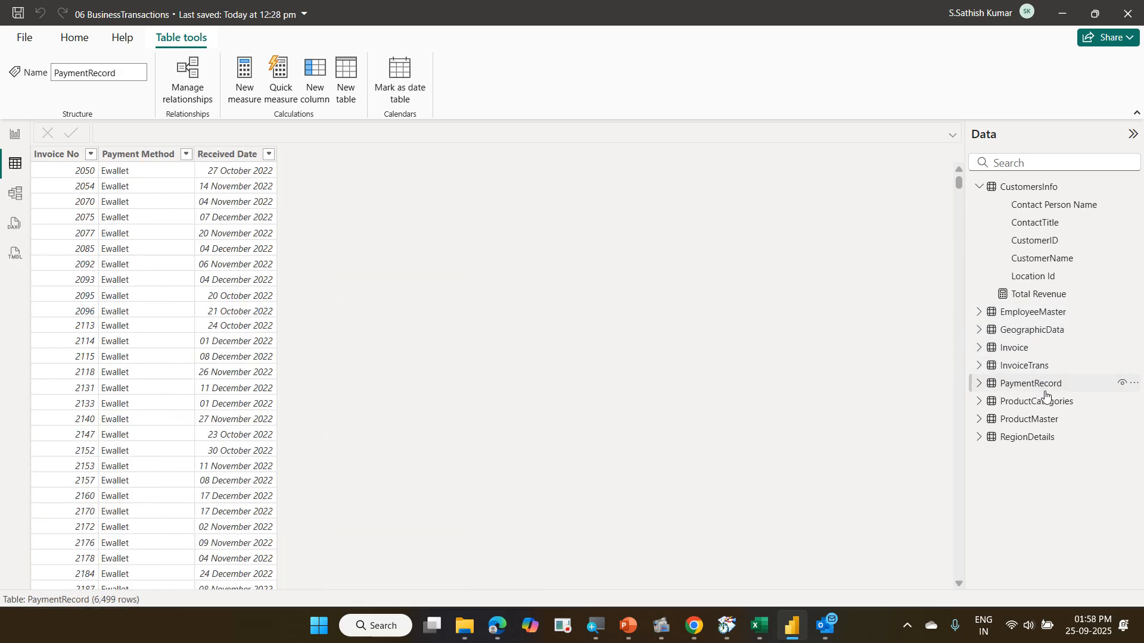
left_click(1048, 401)
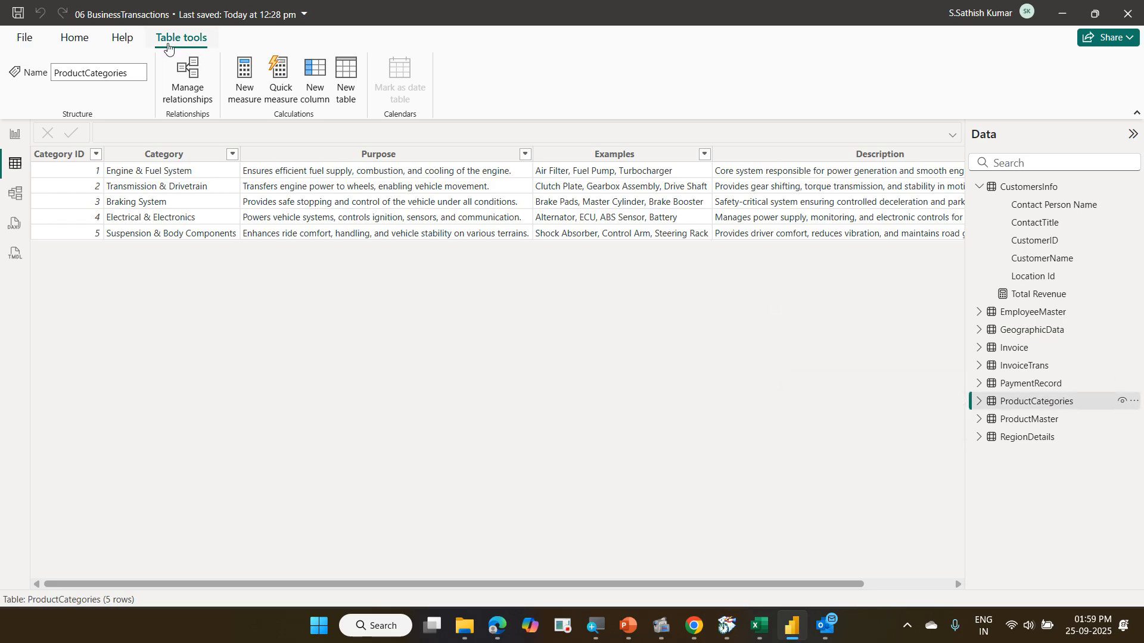
Return to the report page and delete the Revenue column of the InvoiceTrans table from the model
left_click(16, 137)
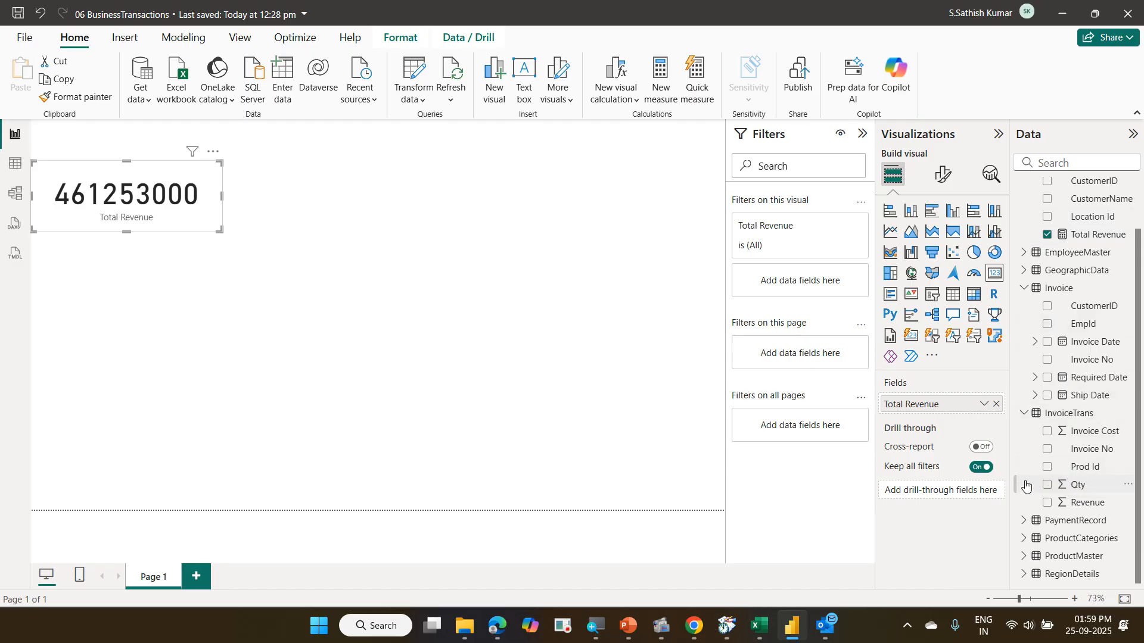
key("ctrl+2")
mouse_move(1024, 489)
left_mouse_down()
mouse_move(1113, 513)
mouse_move(995, 541)
mouse_move(1105, 511)
mouse_move(1117, 491)
mouse_move(1131, 516)
left_mouse_up()
key("Escape")
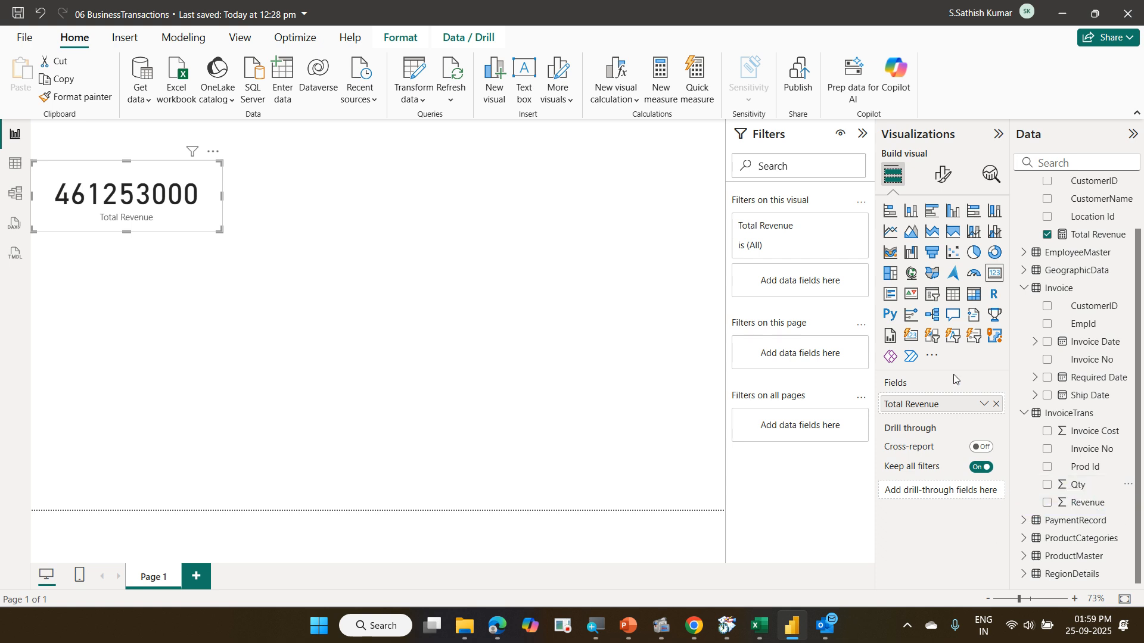
left_click(1127, 505)
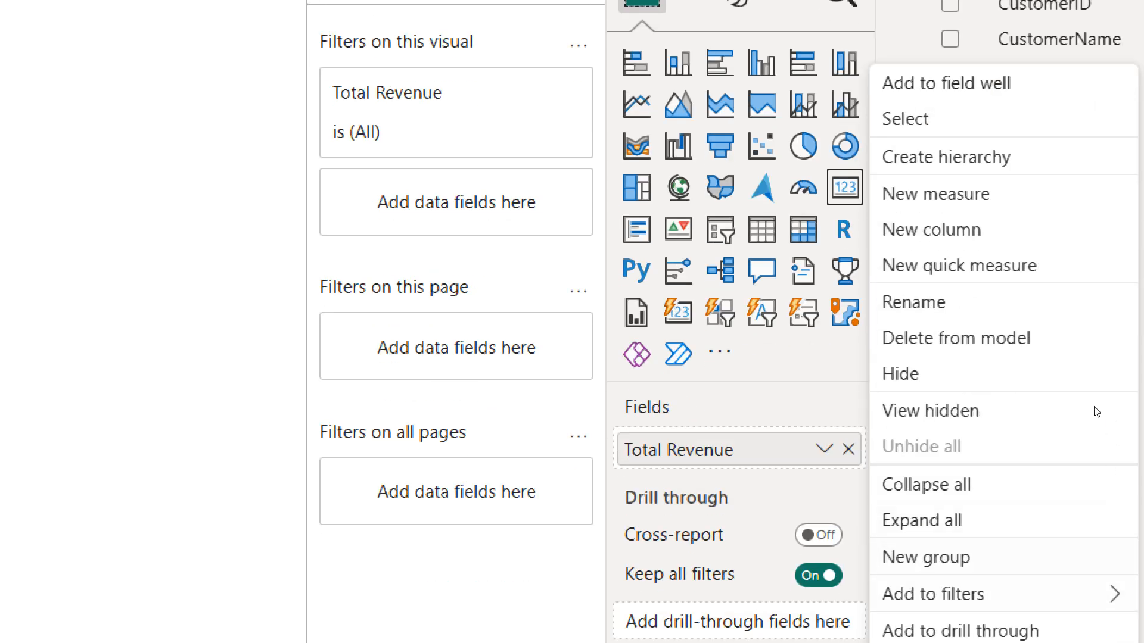
left_click(1081, 352)
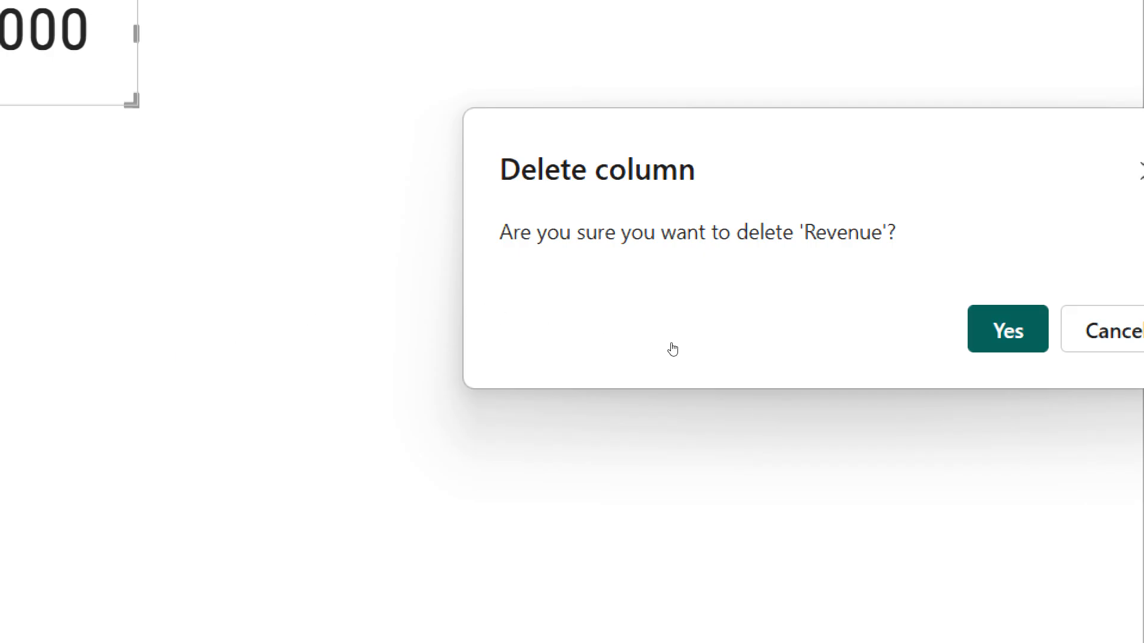
left_click(1008, 328)
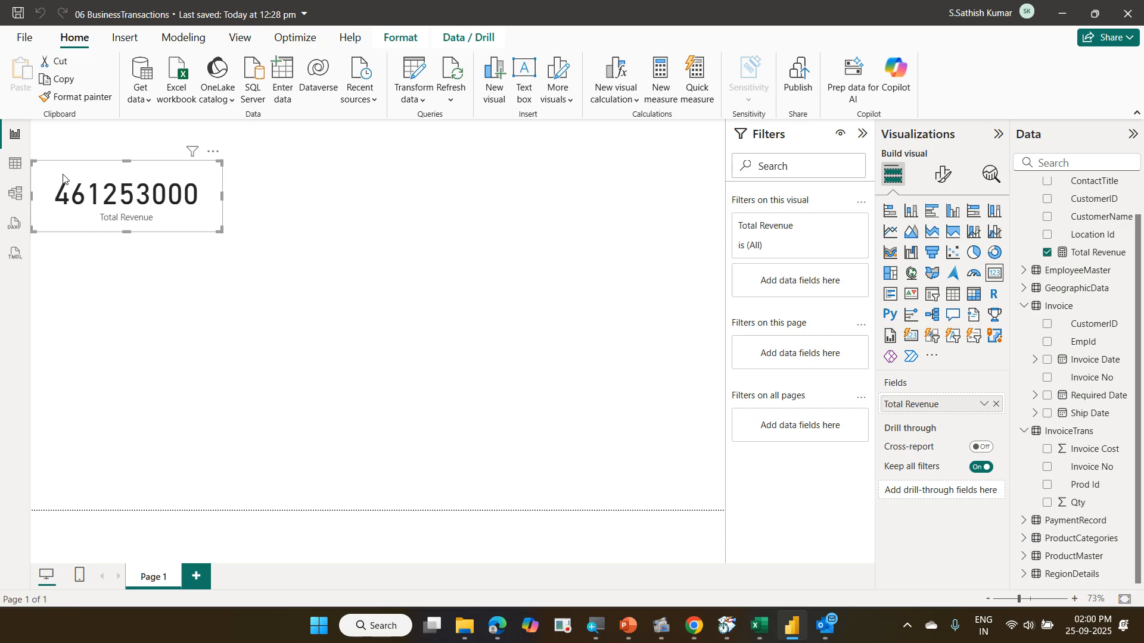
left_click(25, 172)
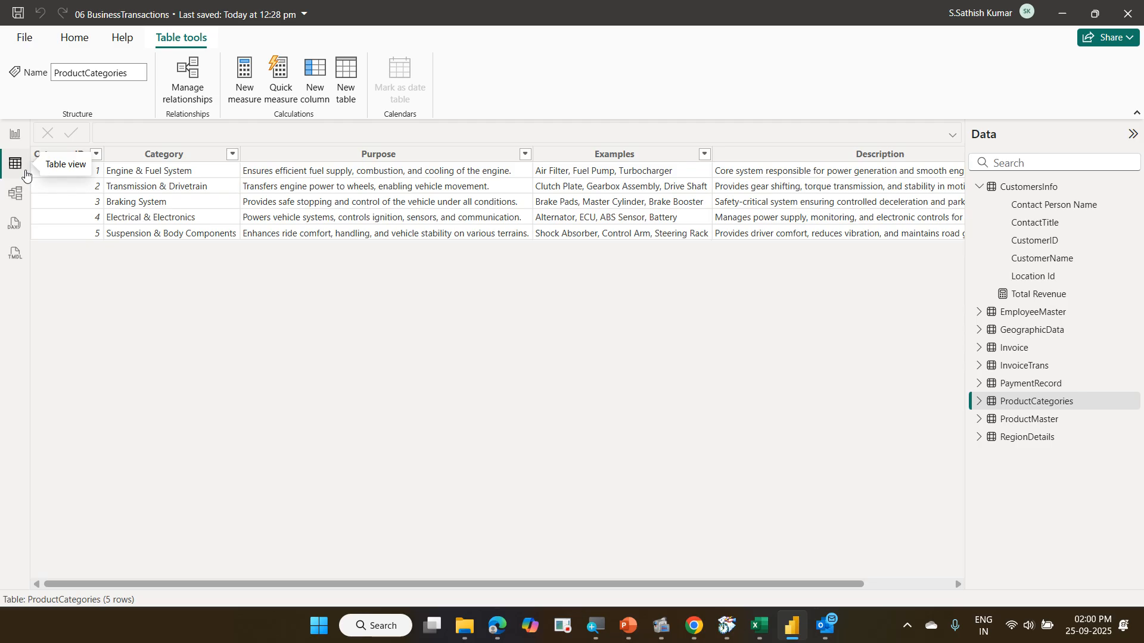
left_click(25, 143)
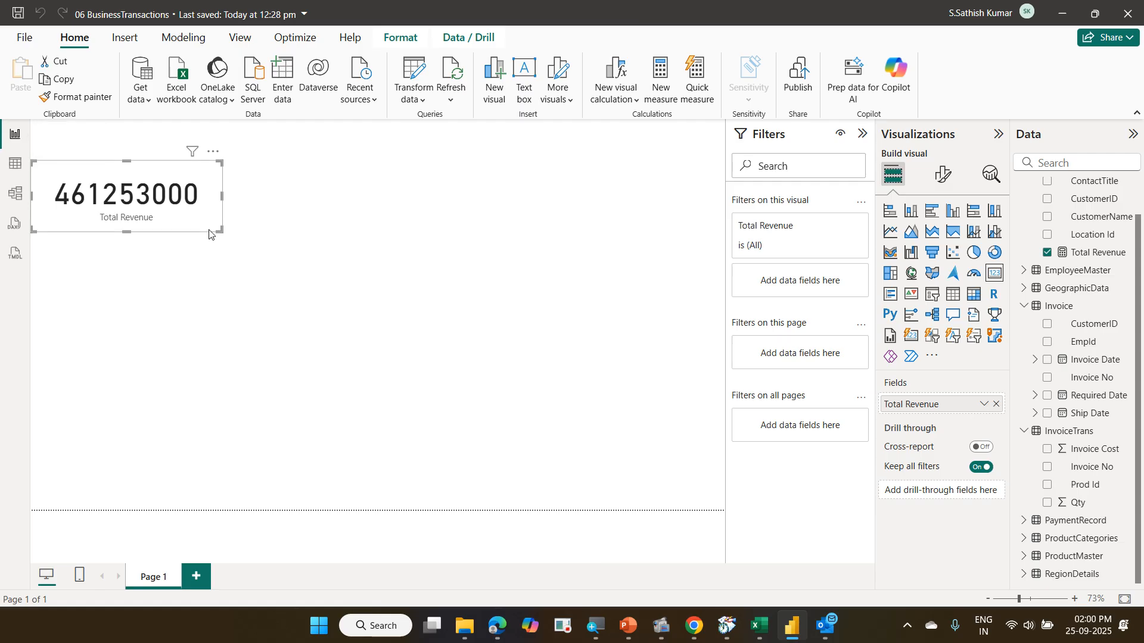
Turn off the card's category label and give the card the title "Total Revenue"
left_click(946, 178)
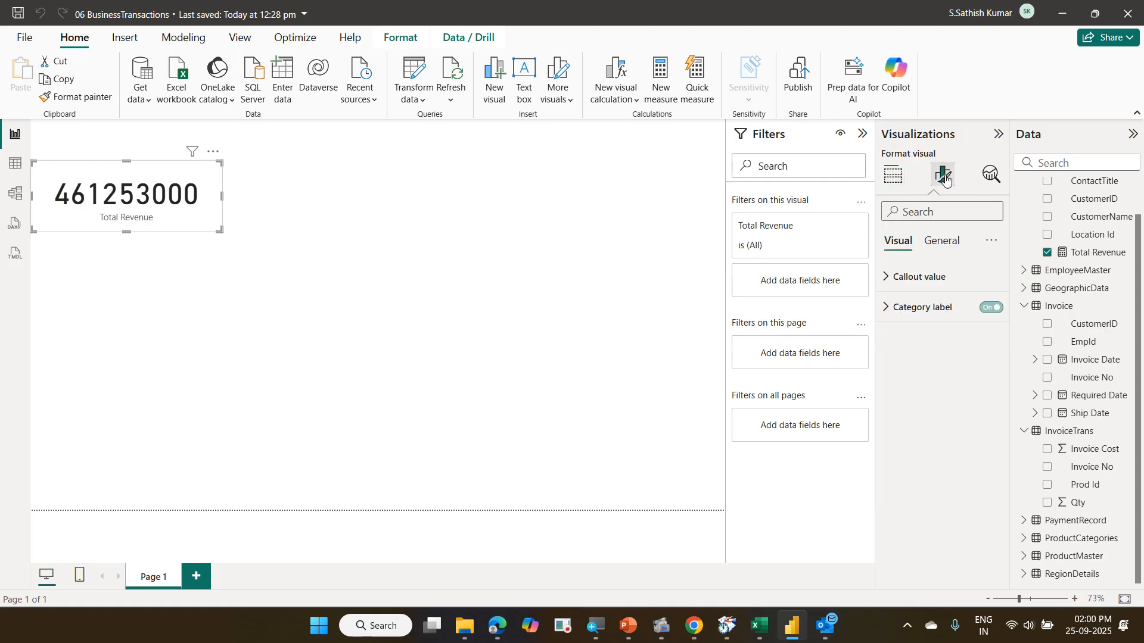
left_click(990, 310)
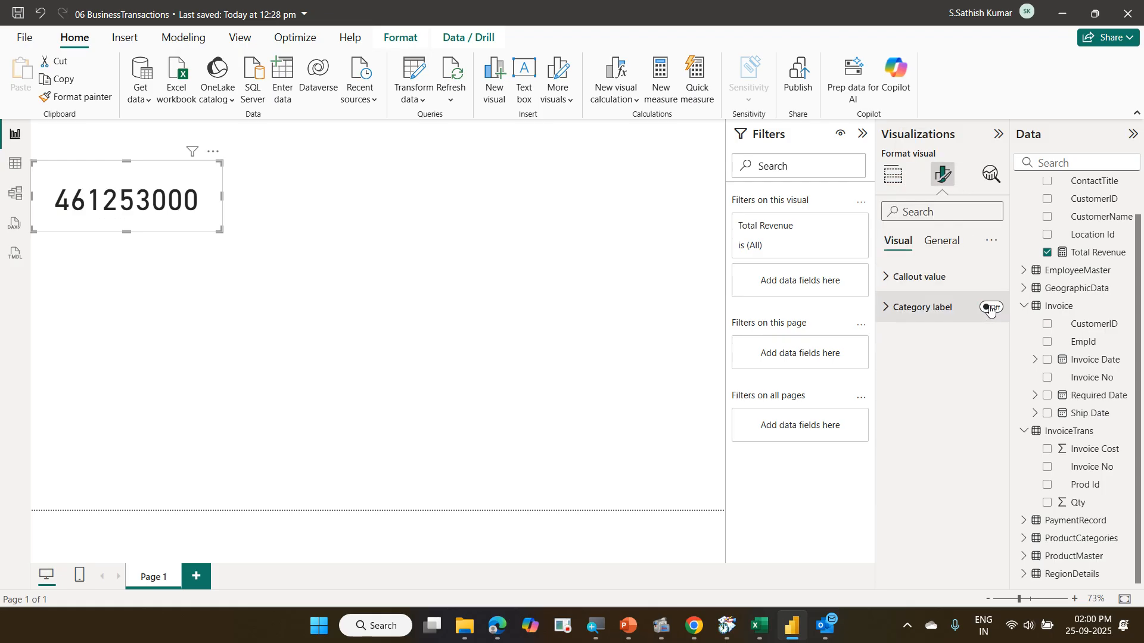
left_click(945, 244)
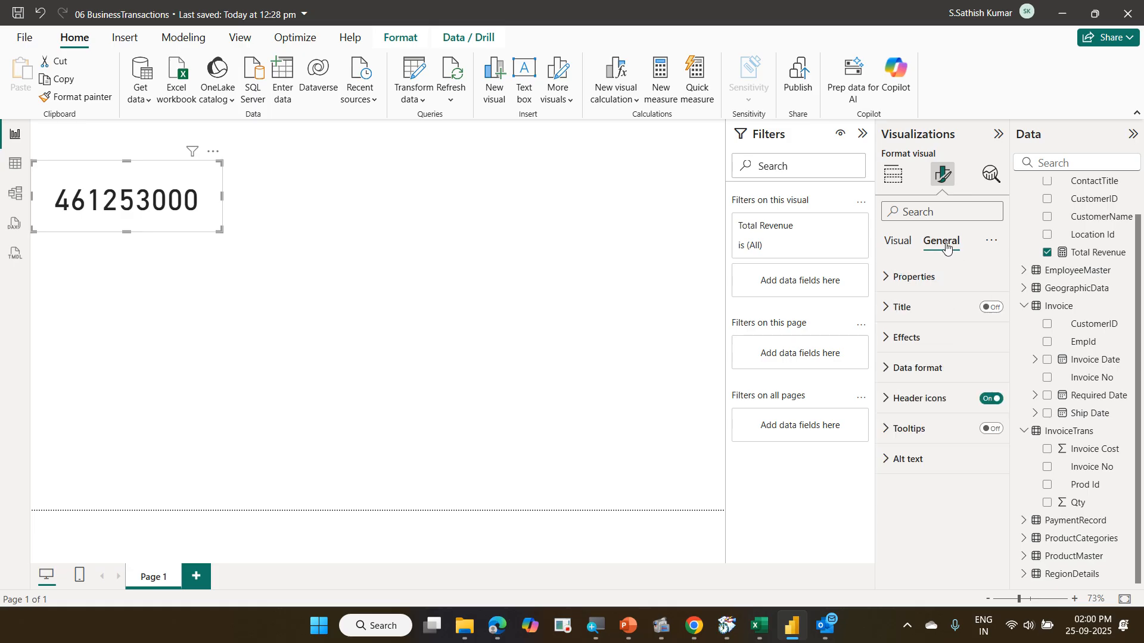
left_click(990, 308)
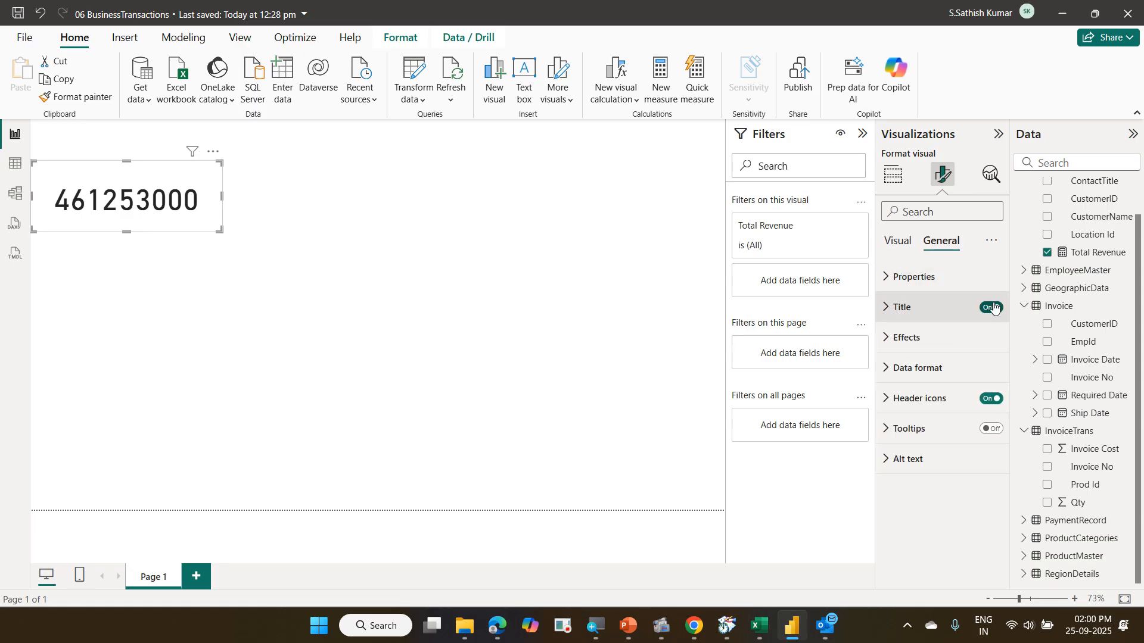
left_click(925, 316)
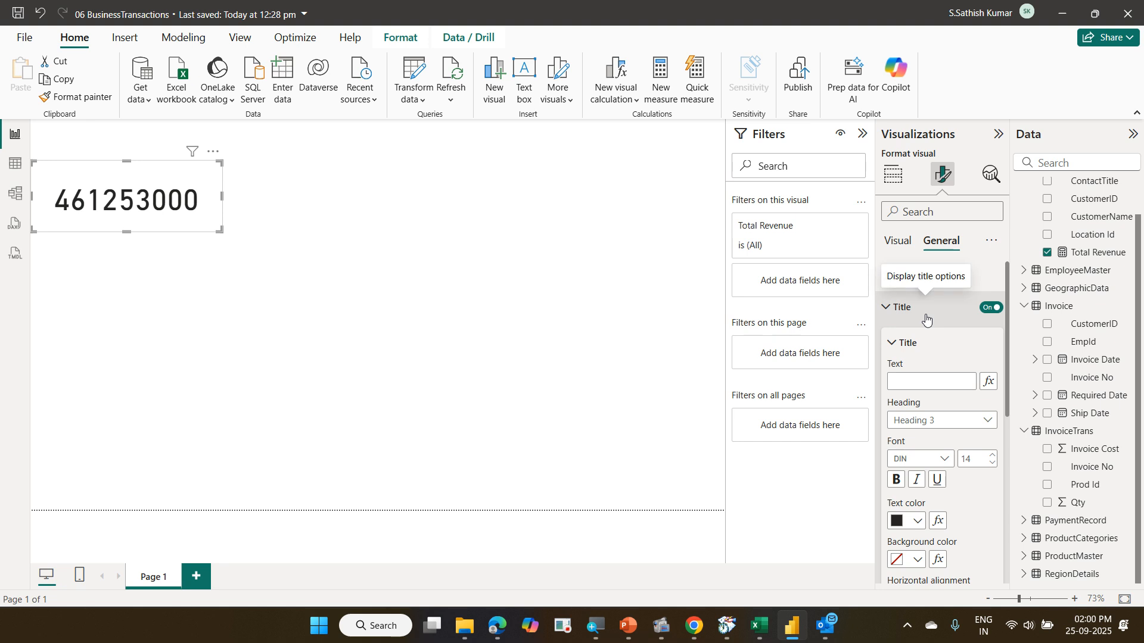
left_click(932, 375)
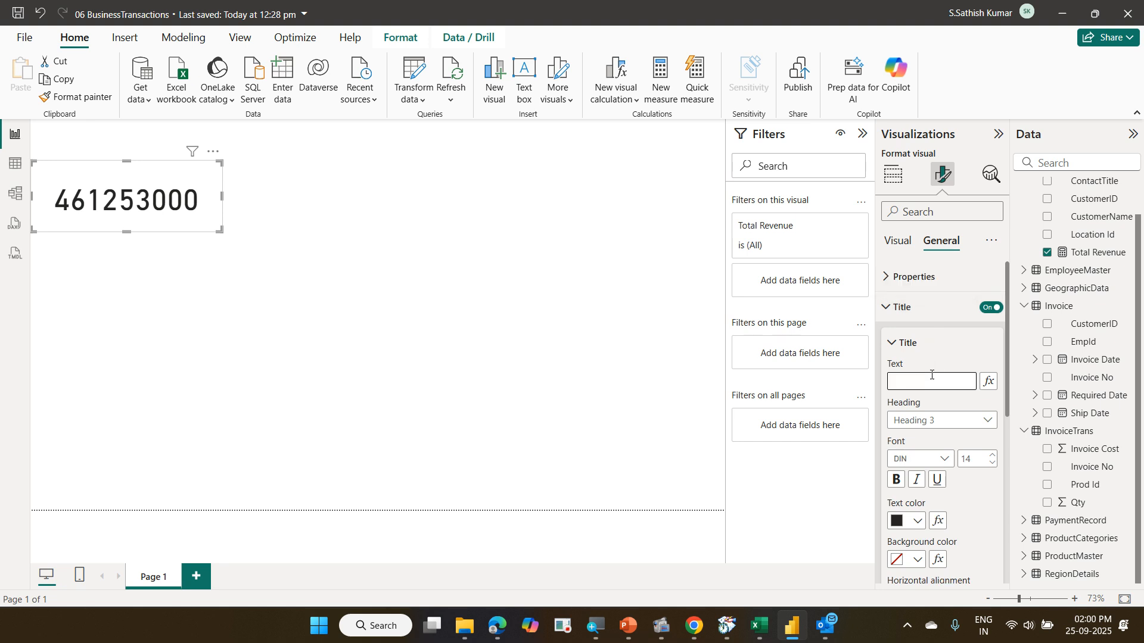
type("Total ")
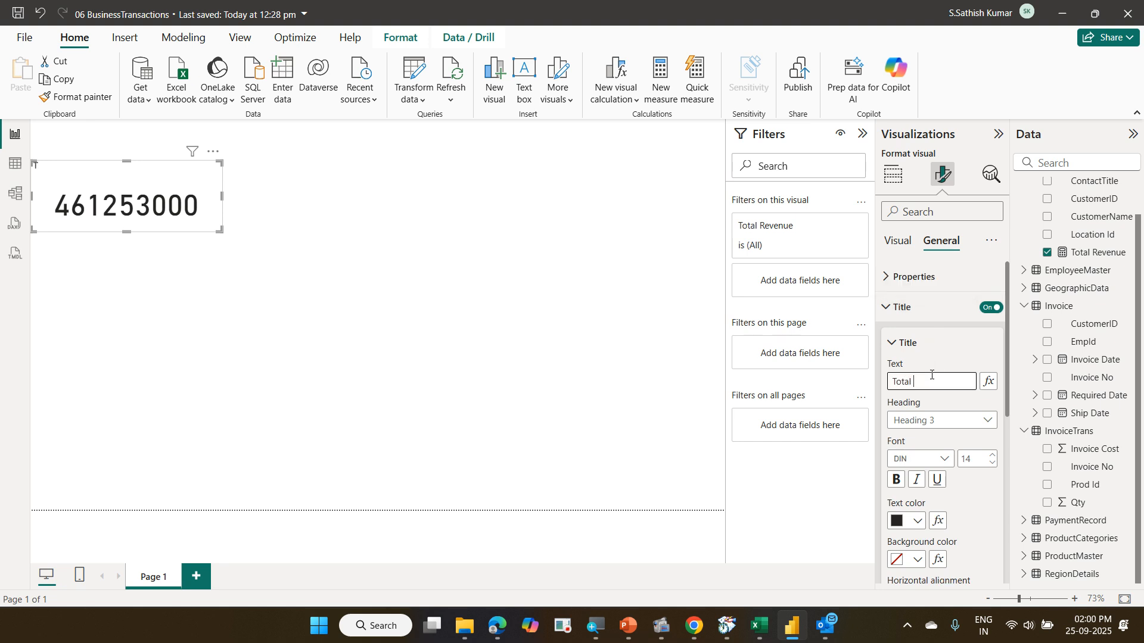
type("Revenue")
Format the card's title as bold white text, centred on a grey background
scroll(917, 405, "down", 2)
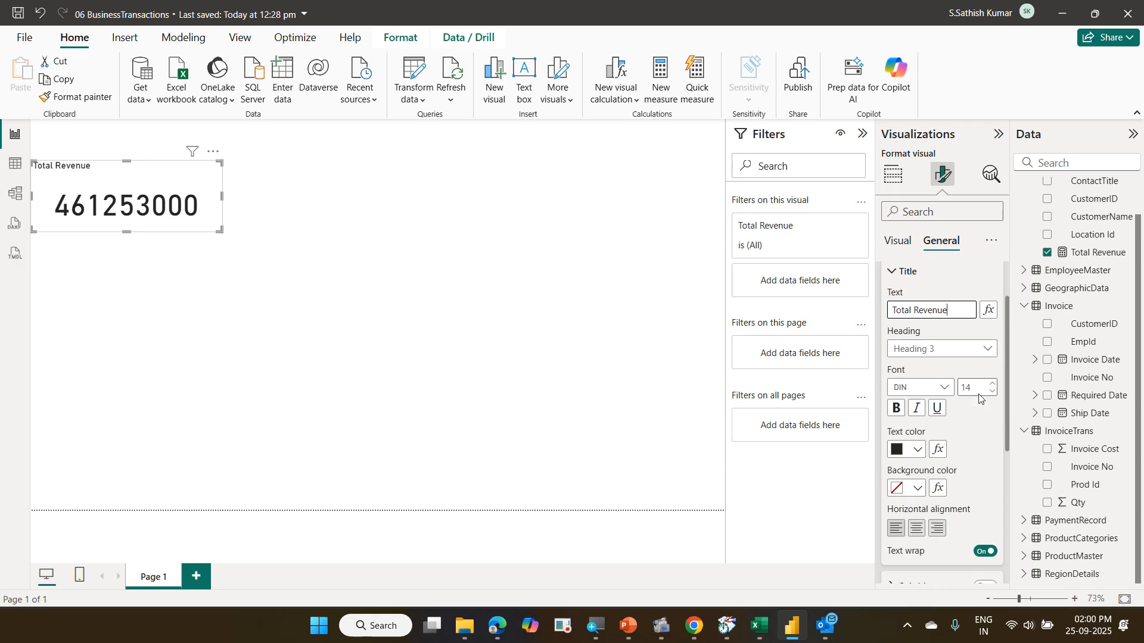
left_click(902, 411)
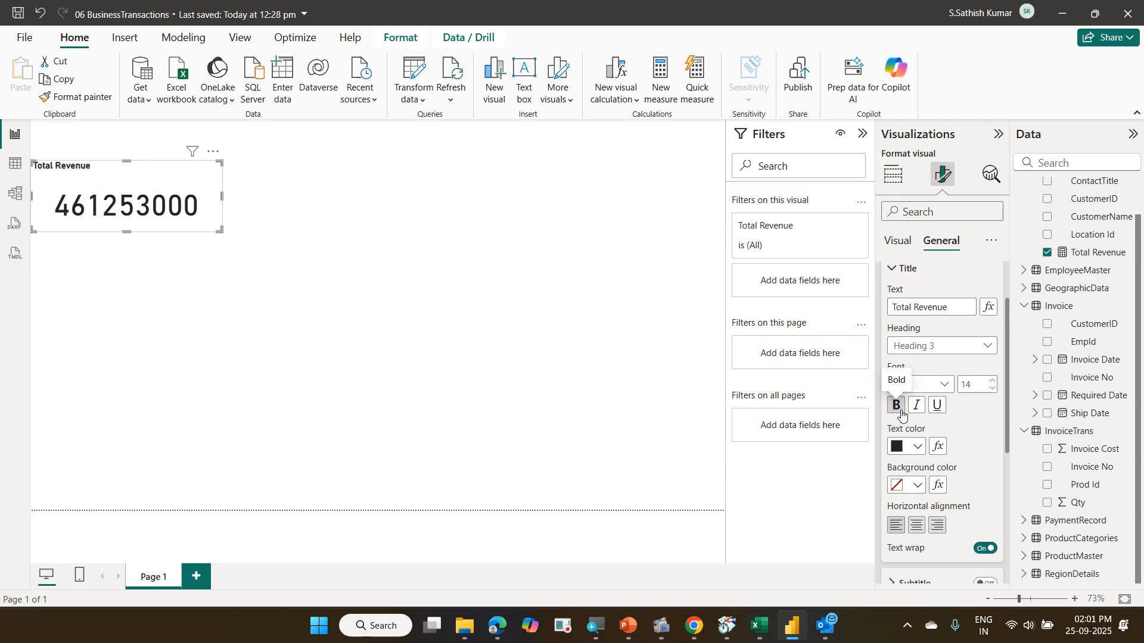
left_click(918, 448)
left_click(906, 382)
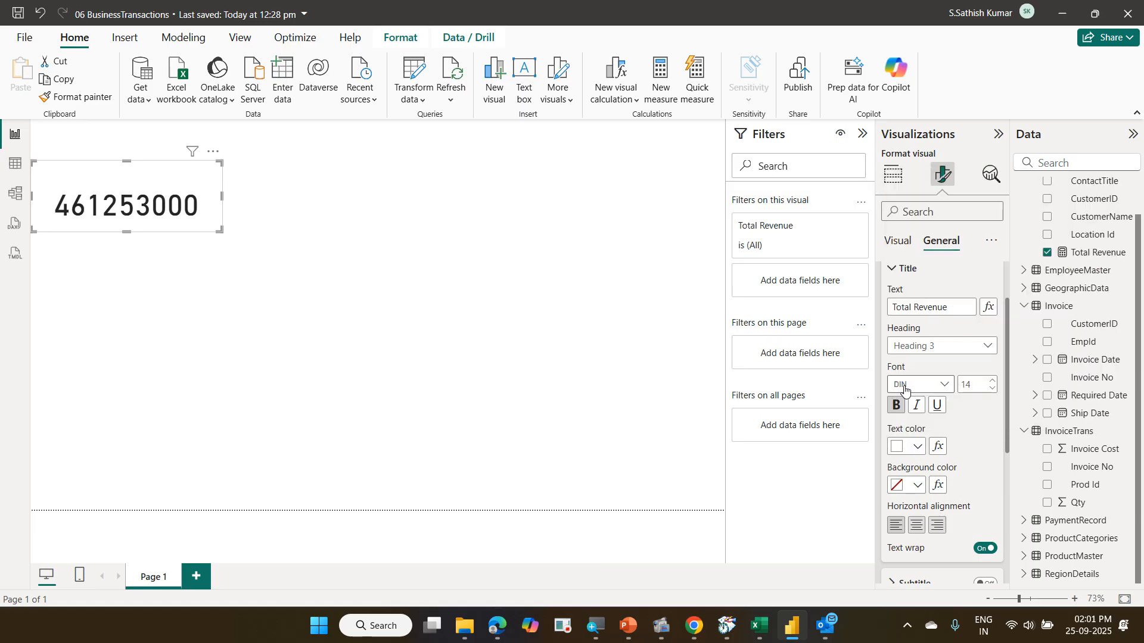
left_click(918, 486)
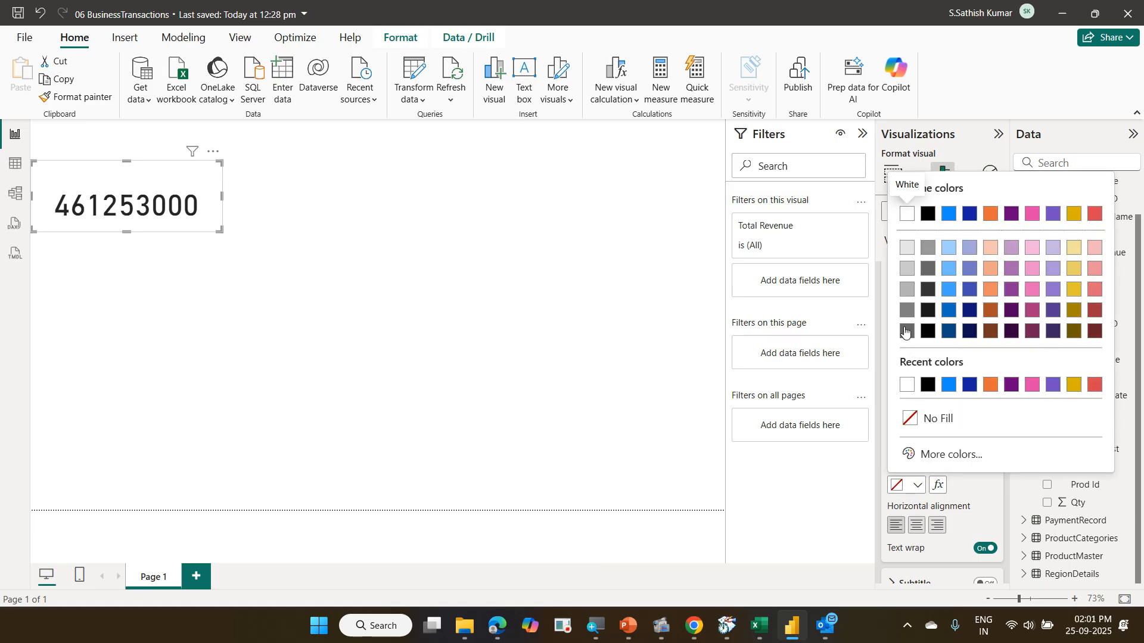
left_click(904, 313)
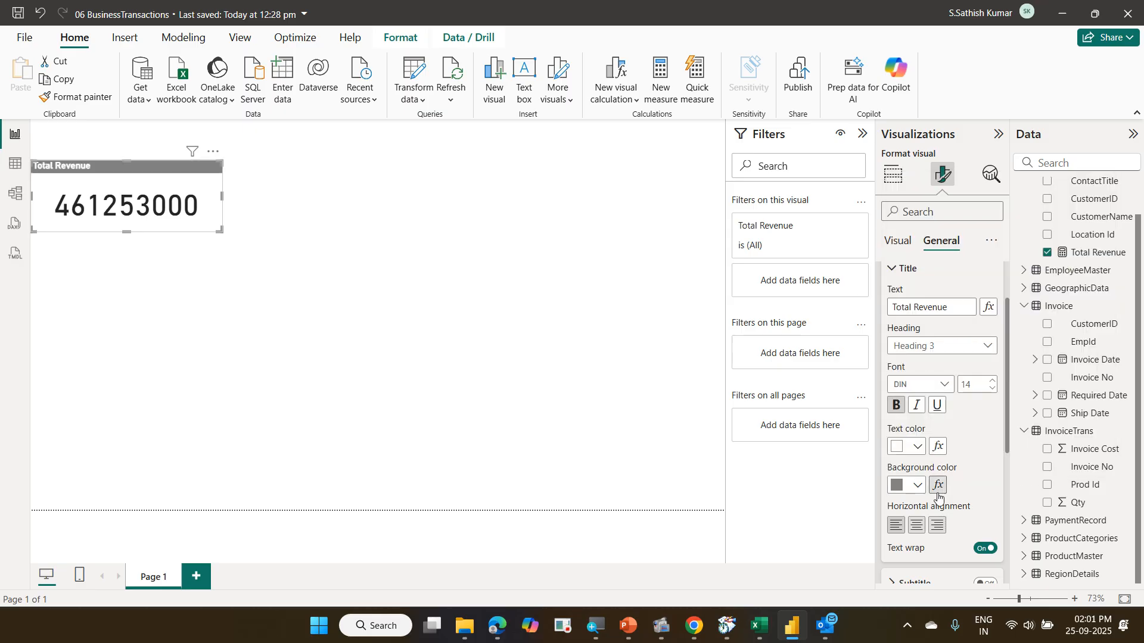
left_click(918, 525)
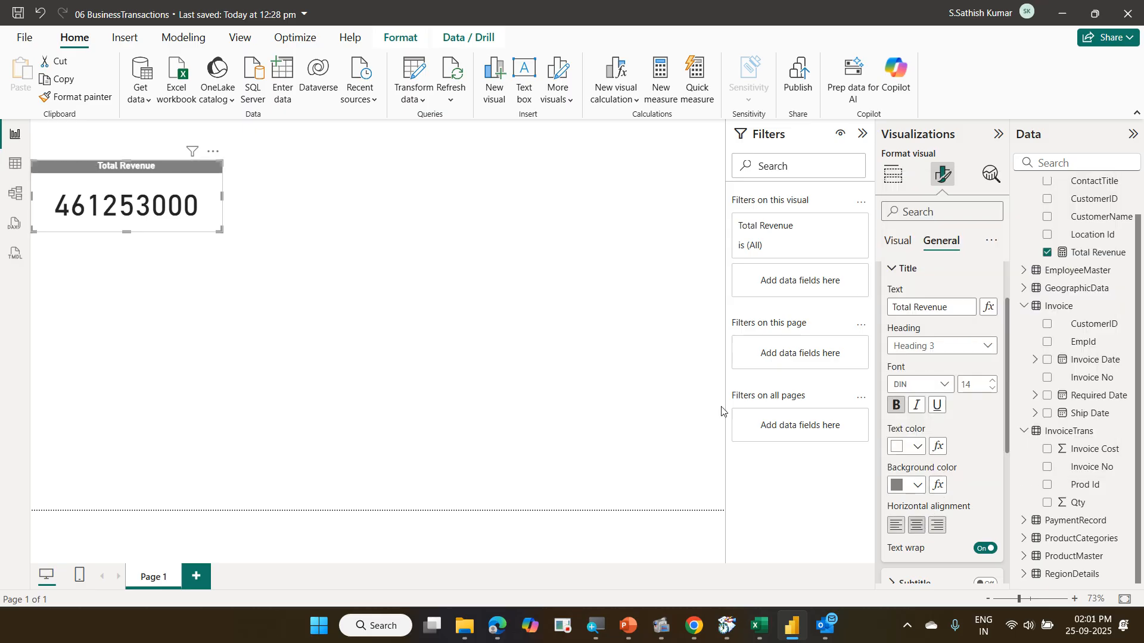
Add a shadow to the Total Revenue card and move it slightly inward from the page's left edge
scroll(945, 367, "down", 5)
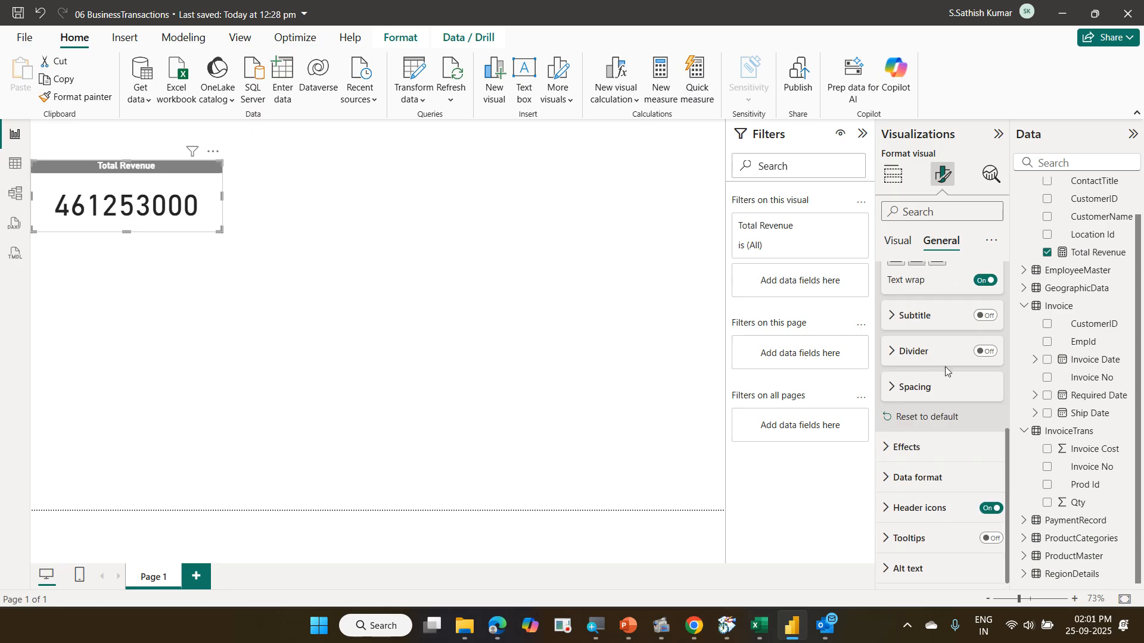
left_click(950, 446)
scroll(950, 493, "down", 2)
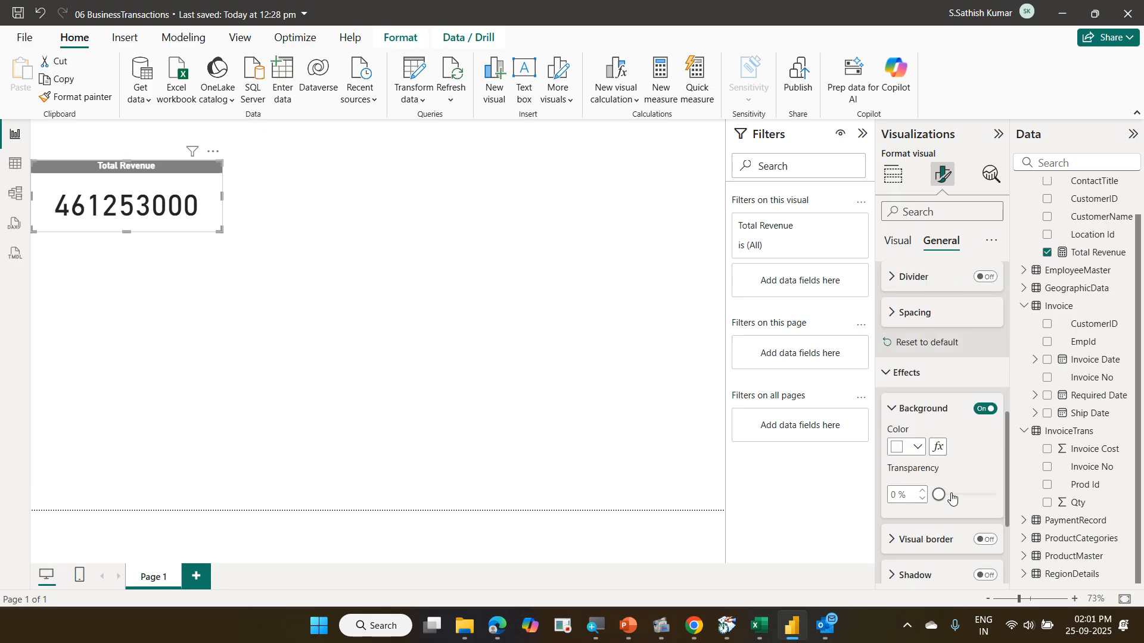
left_click(985, 575)
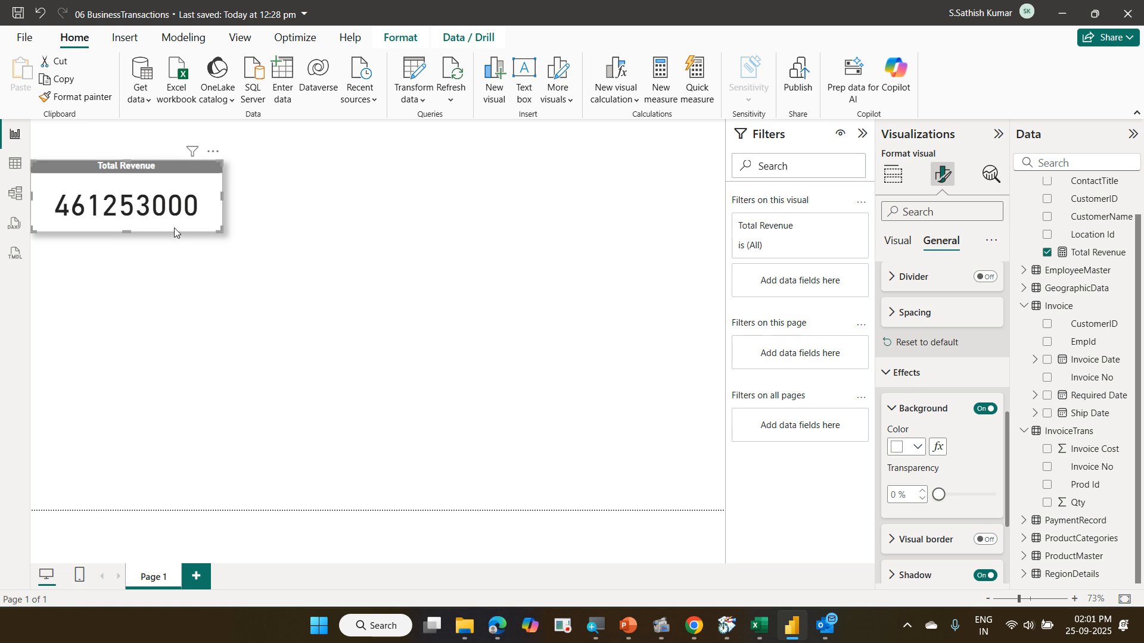
left_click_drag(174, 228, 184, 230)
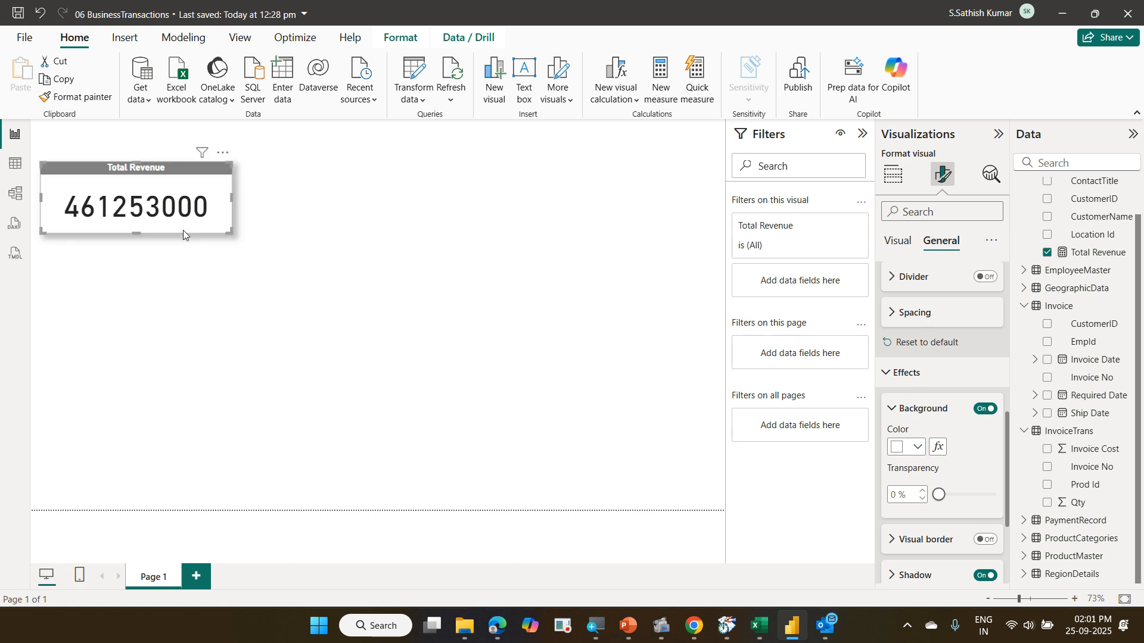
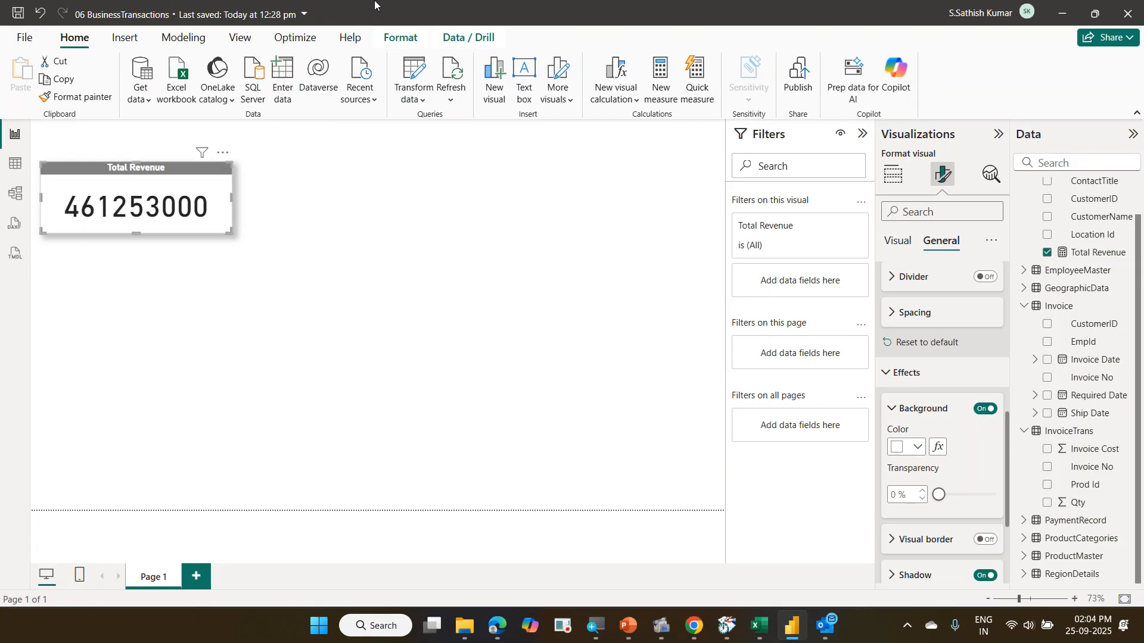
scroll(1110, 256, "up", 1)
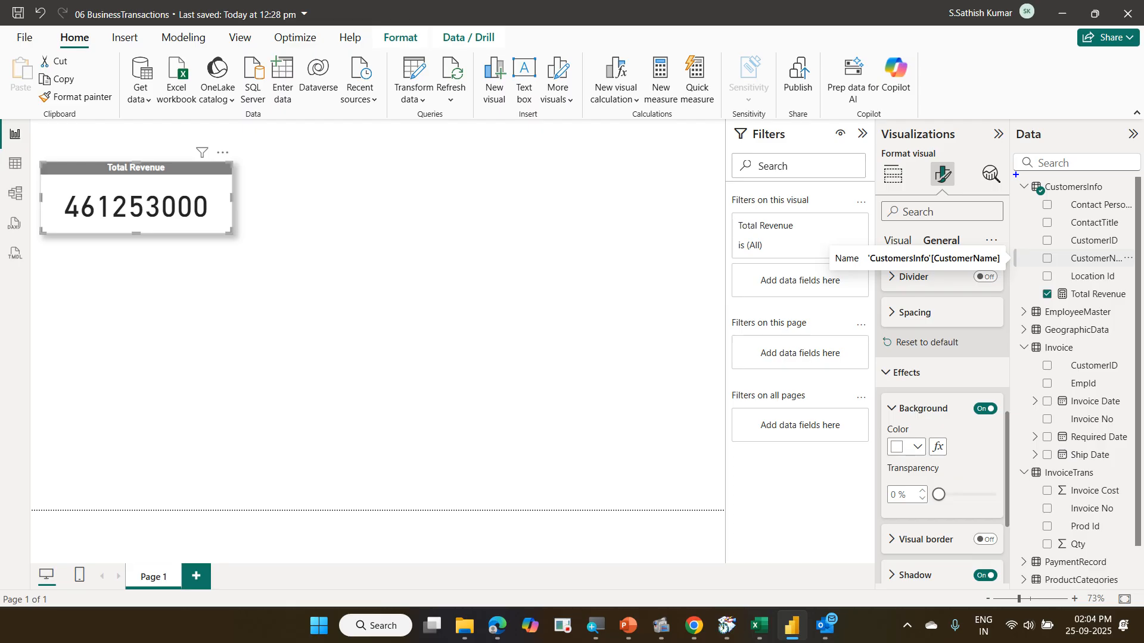
left_click_drag(1016, 174, 1109, 199)
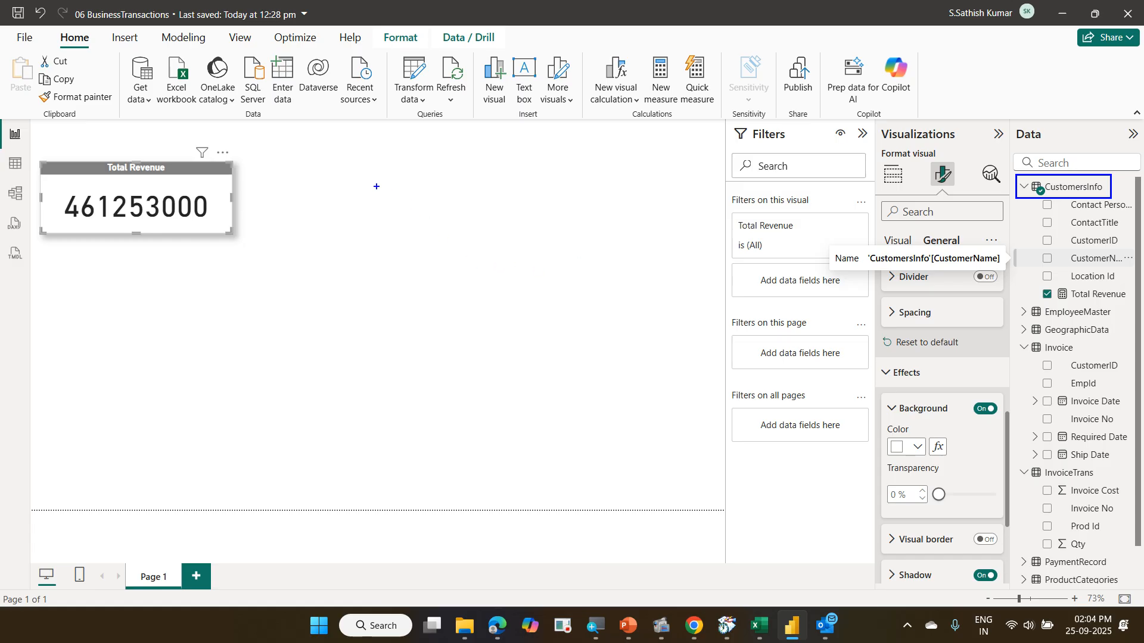
left_click_drag(53, 191, 223, 227)
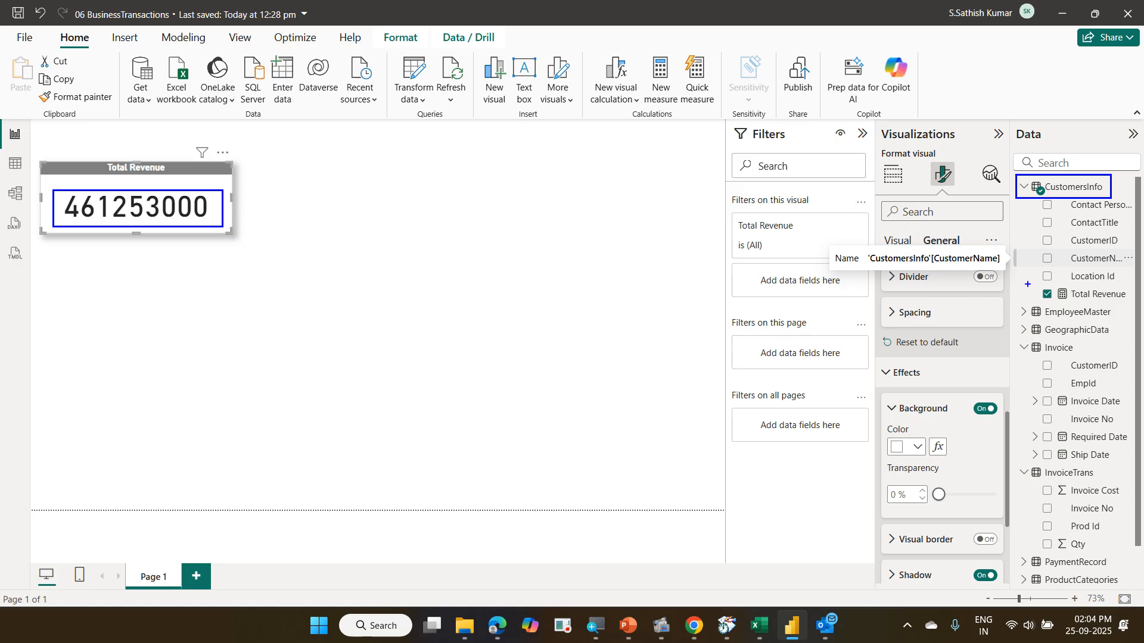
left_click_drag(1033, 284, 1124, 318)
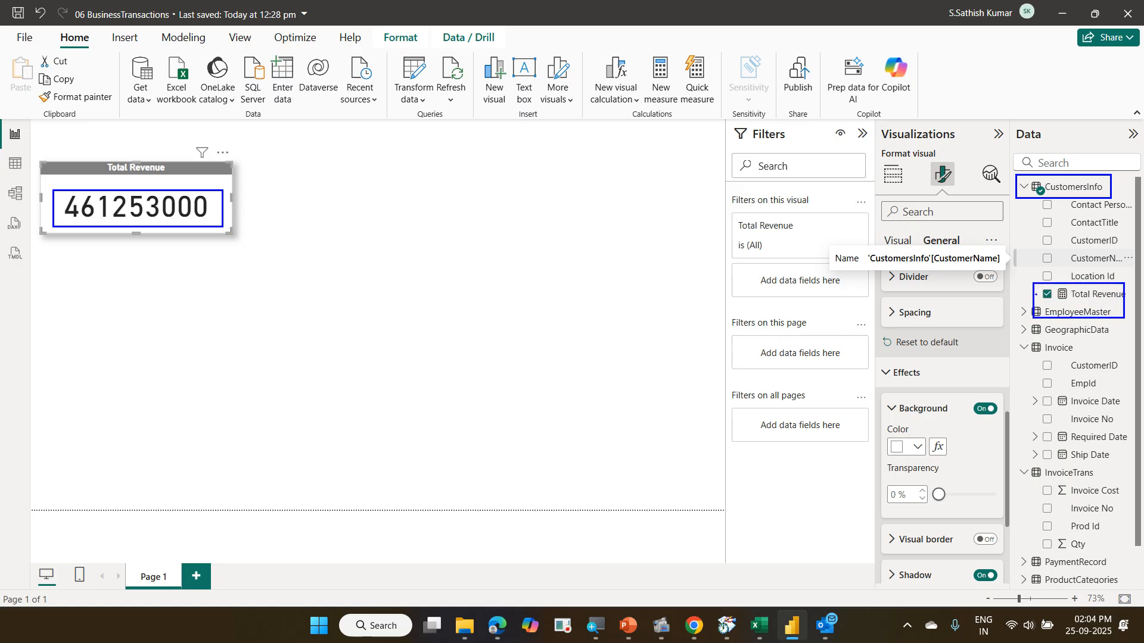
mouse_move(1036, 294)
left_mouse_down()
mouse_move(1028, 515)
mouse_move(1040, 539)
left_mouse_up()
key("Escape")
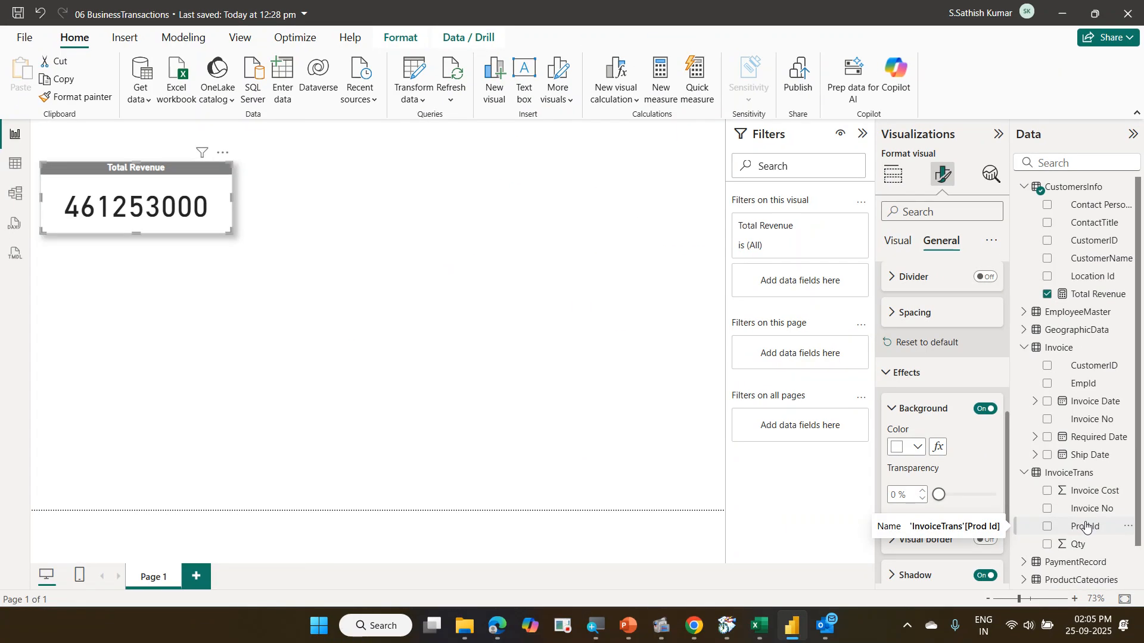
Select the Total Revenue measure in the CustomersInfo table to show its formula and properties
left_click(1096, 294)
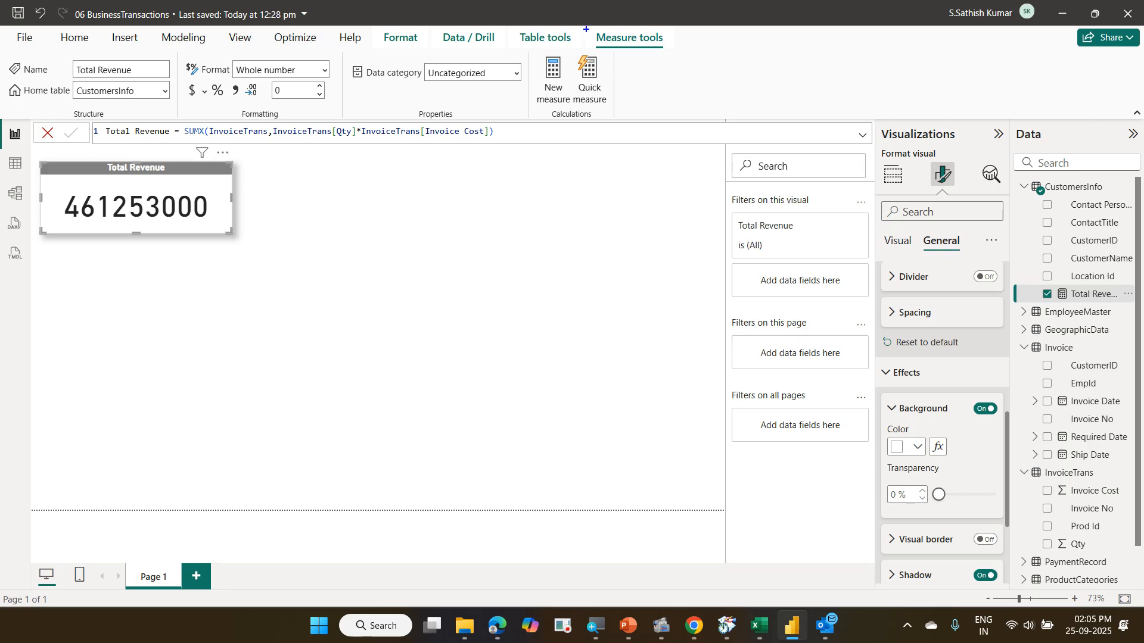
mouse_move(586, 29)
left_mouse_down()
mouse_move(651, 58)
mouse_move(706, 42)
mouse_move(560, 22)
mouse_move(611, 70)
left_mouse_up()
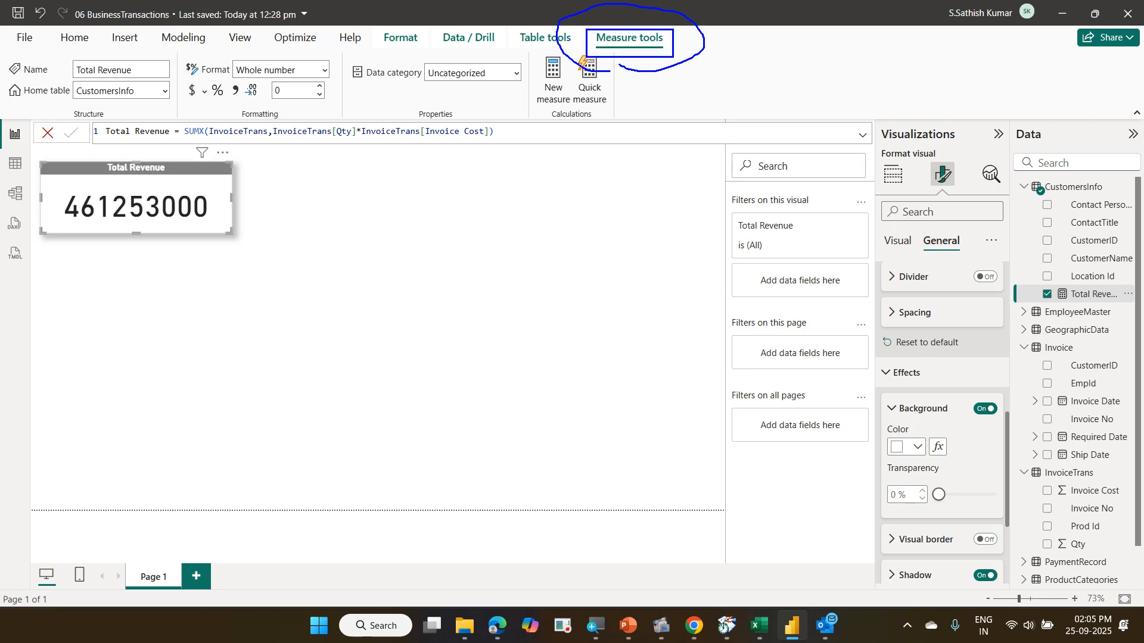
left_click_drag(1040, 303, 1126, 302)
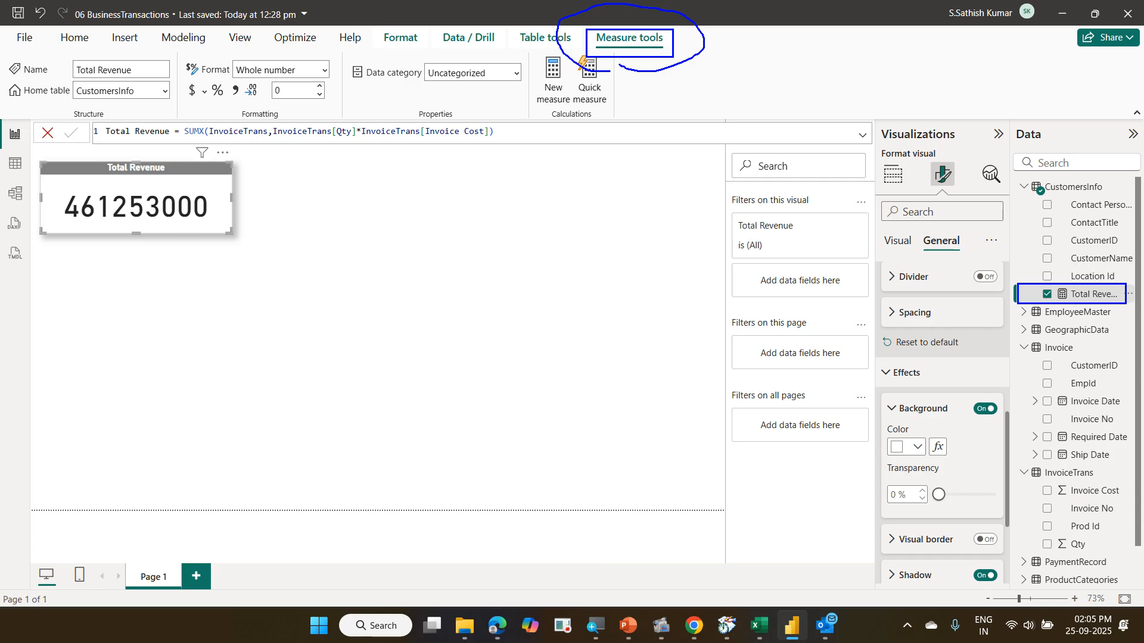
key("ctrl+z")
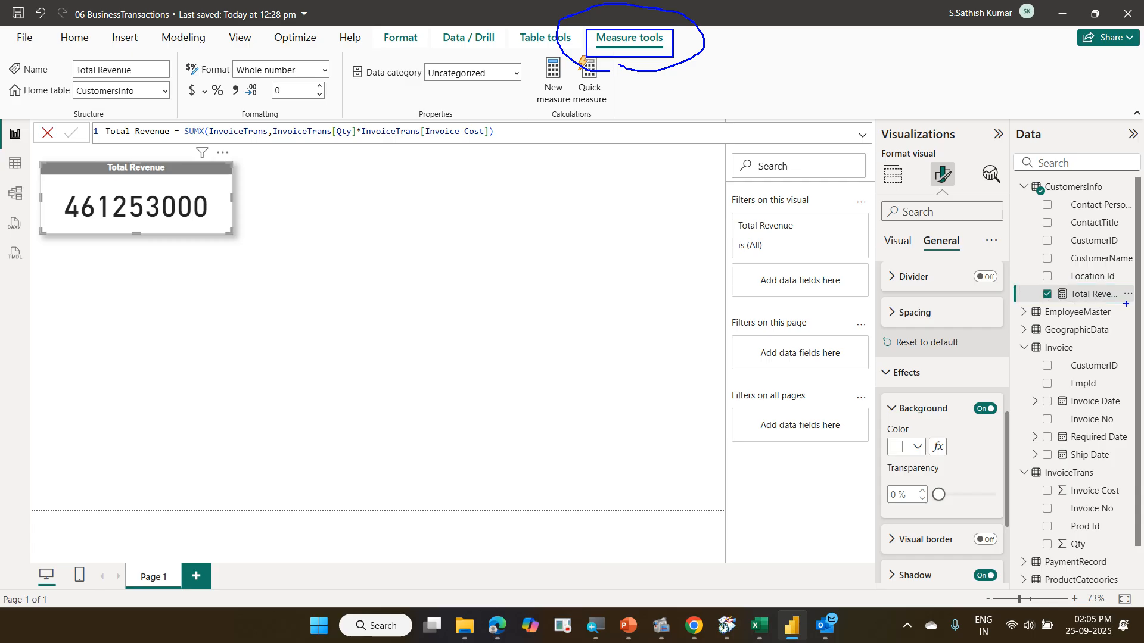
key("ctrl+z")
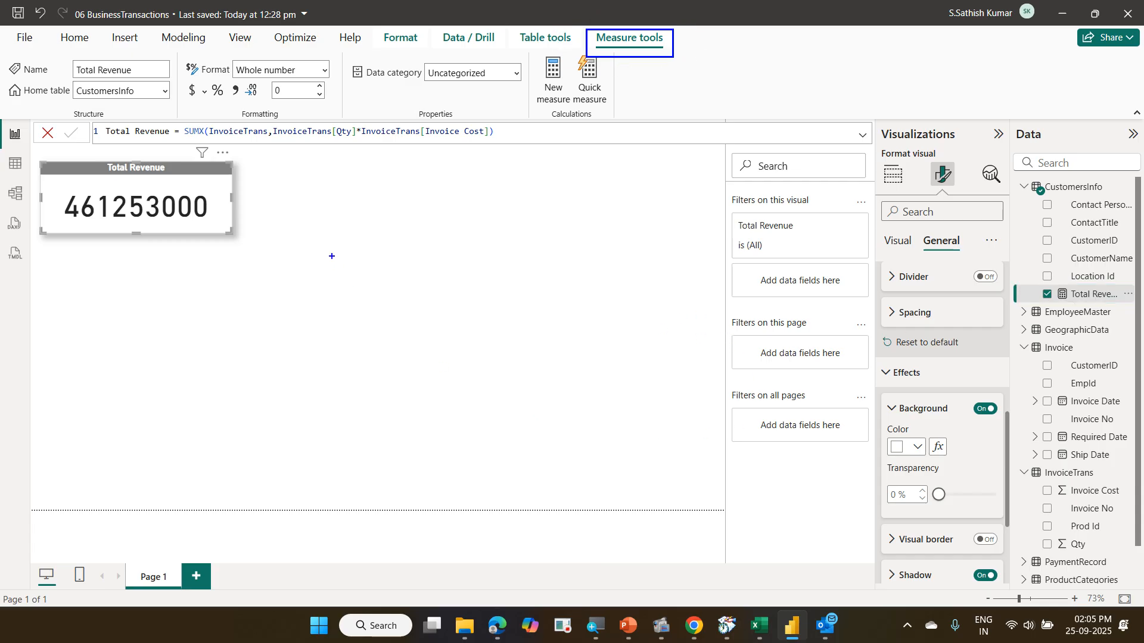
mouse_move(1, 78)
left_mouse_down()
mouse_move(76, 108)
mouse_move(179, 106)
left_mouse_up()
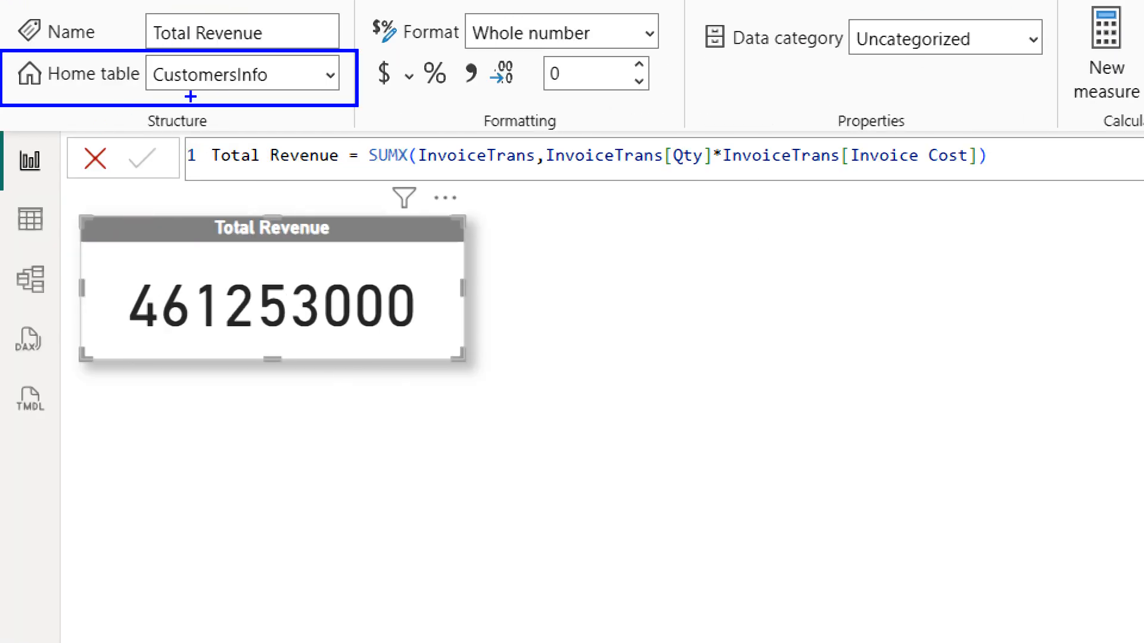
left_click_drag(158, 89, 268, 86)
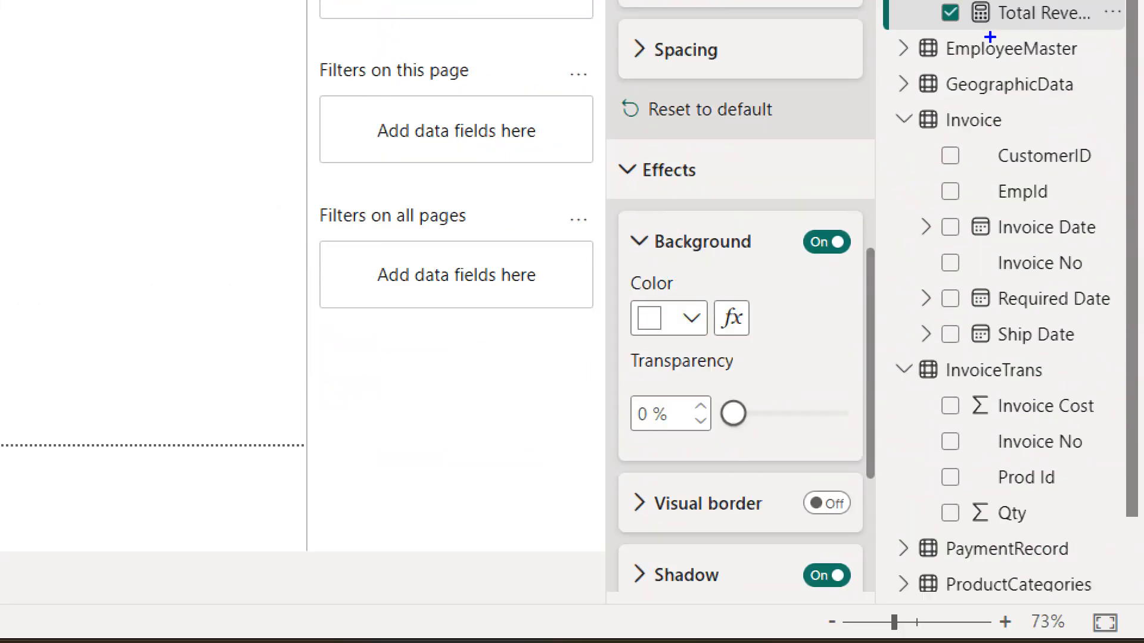
mouse_move(1006, 93)
left_mouse_down()
mouse_move(938, 150)
mouse_move(923, 477)
left_mouse_up()
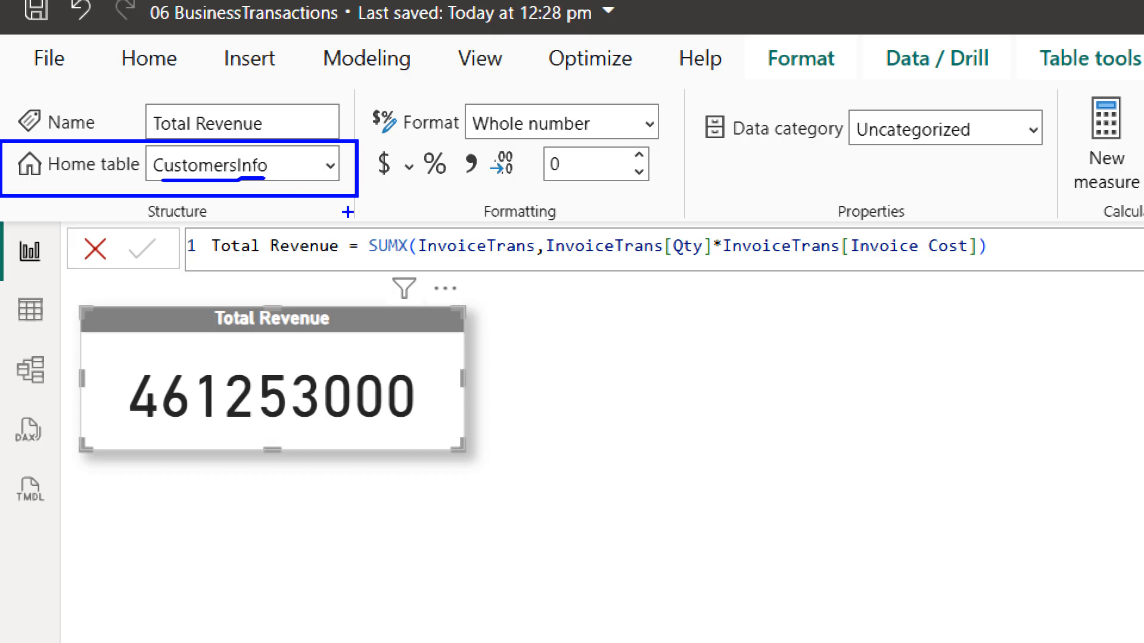
mouse_move(338, 191)
left_mouse_down()
mouse_move(340, 145)
mouse_move(320, 186)
mouse_move(339, 197)
left_mouse_up()
key("Escape")
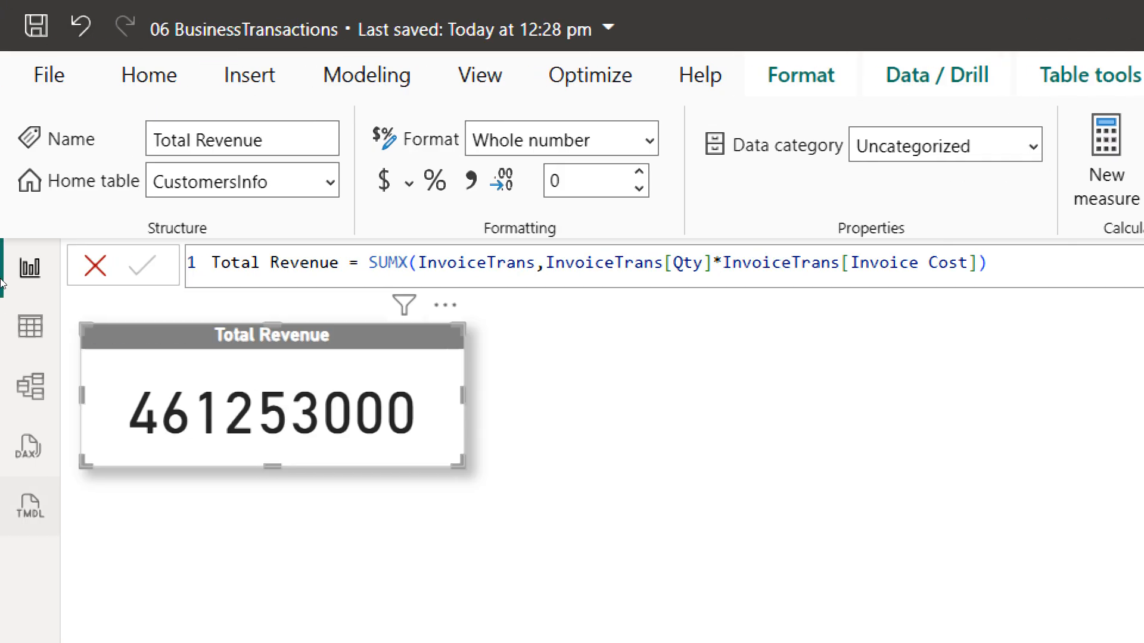
Change the Total Revenue measure's home table to InvoiceTrans and deselect the card
left_click(330, 183)
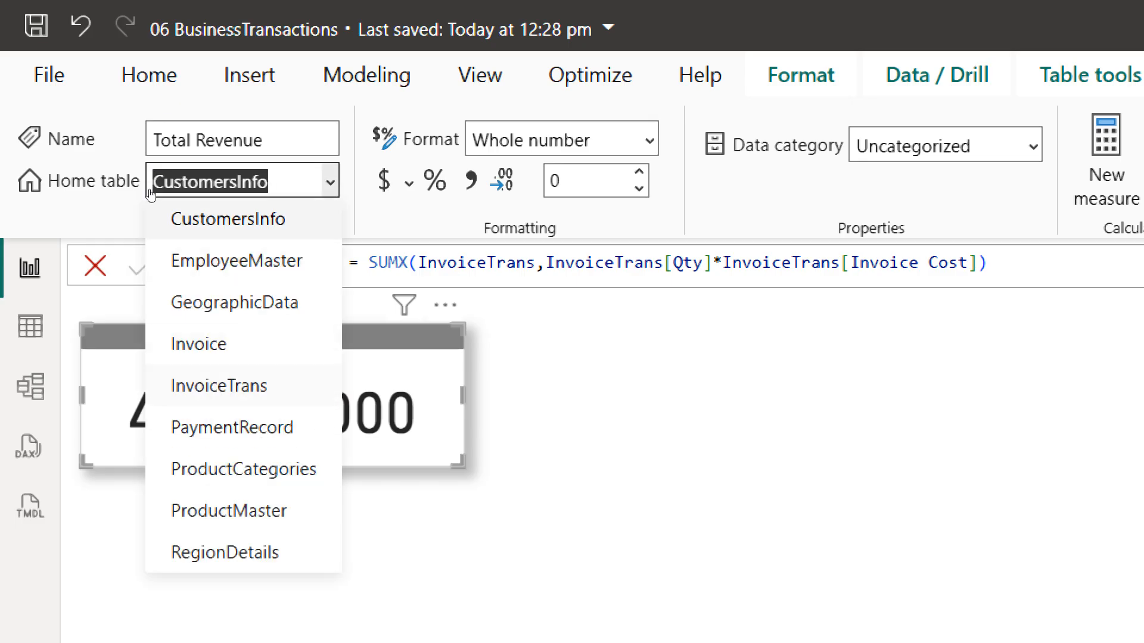
left_click(218, 386)
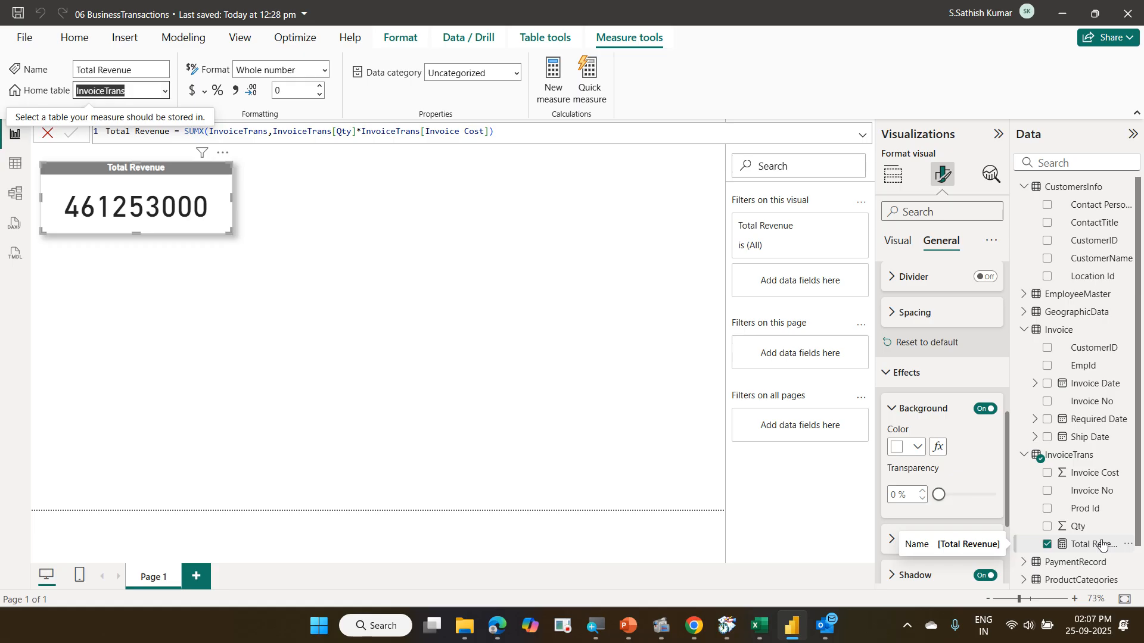
left_click(414, 295)
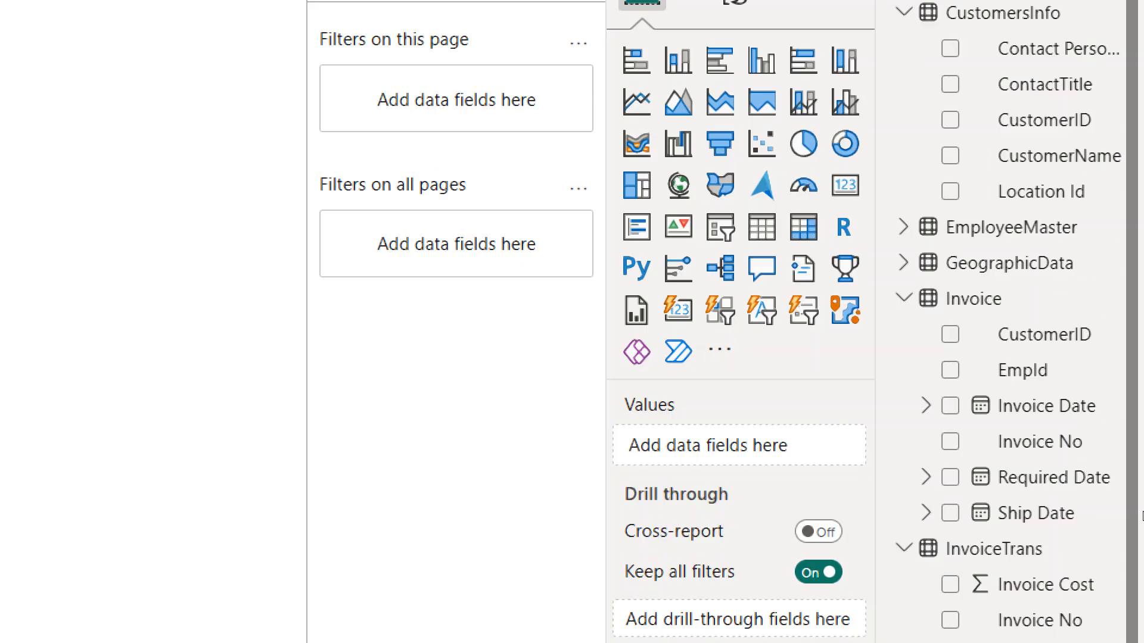
Collapse the CustomersInfo and Invoice tables in the field list and expand ProductMaster to show its columns
scroll(1108, 490, "down", 2)
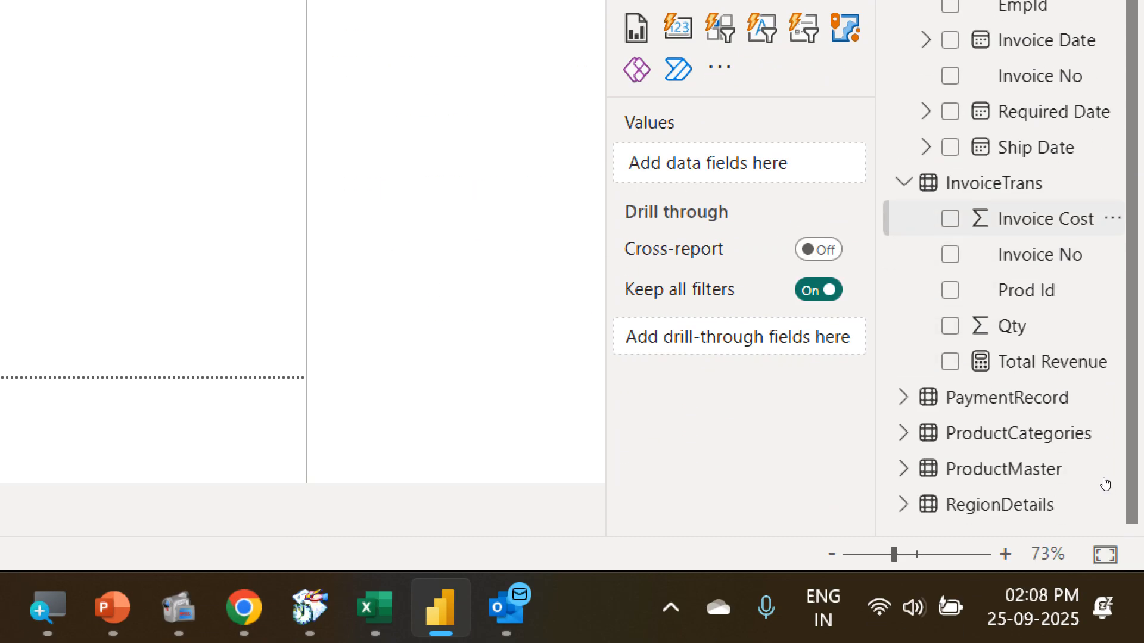
scroll(1079, 489, "up", 2)
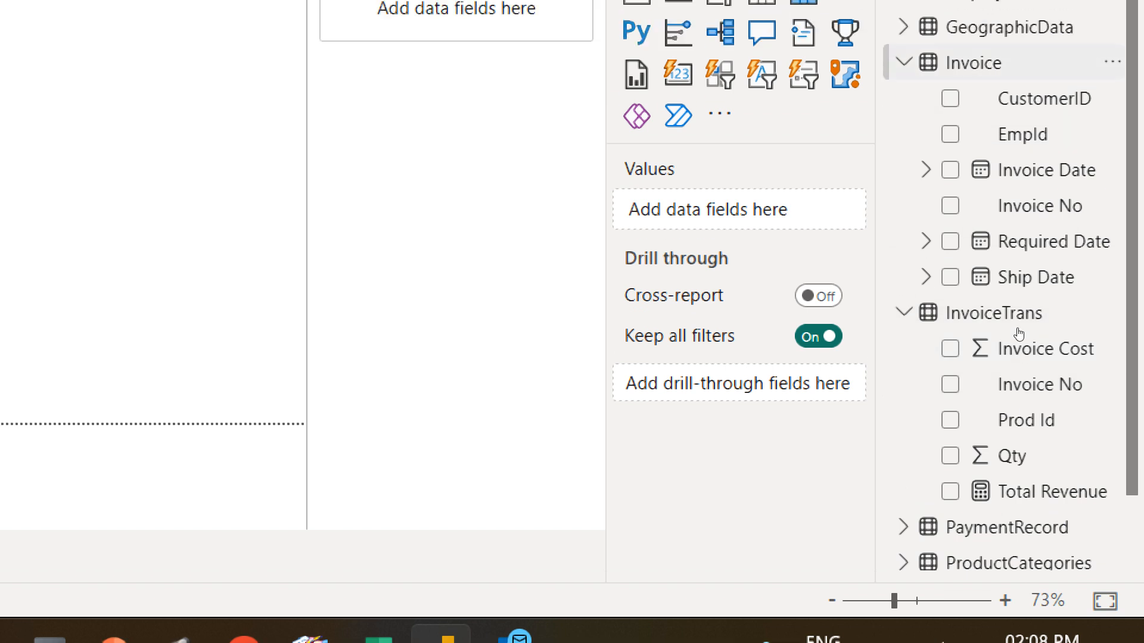
left_click(974, 65)
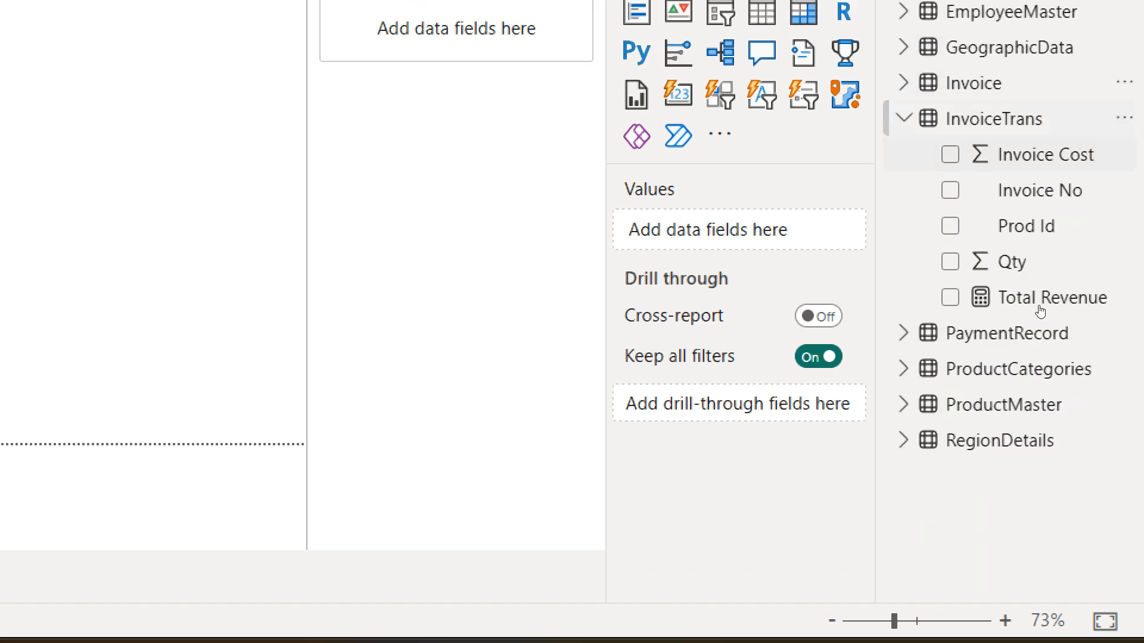
left_click(1004, 7)
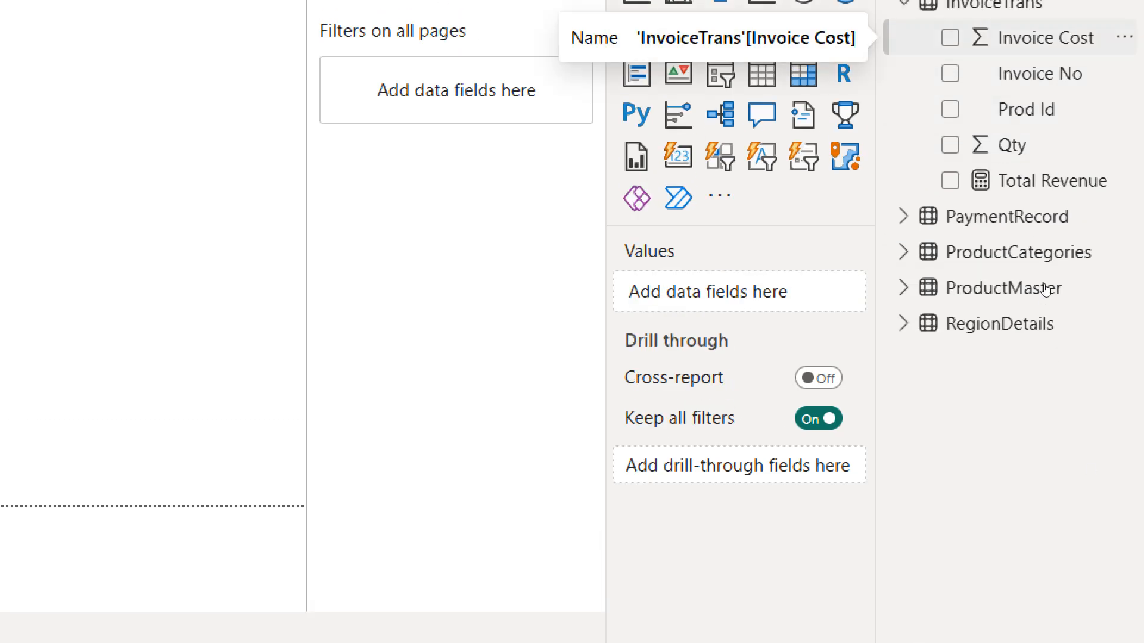
left_click(1007, 288)
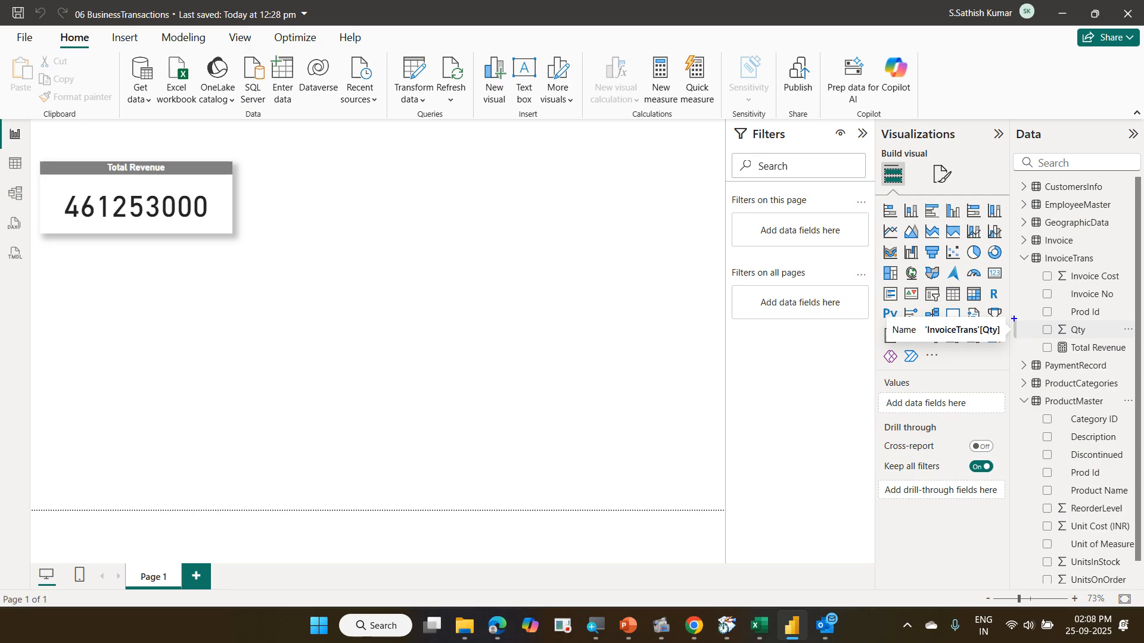
left_click_drag(1037, 321, 1103, 340)
mouse_move(1021, 246)
left_mouse_down()
mouse_move(1041, 266)
mouse_move(1099, 270)
left_mouse_up()
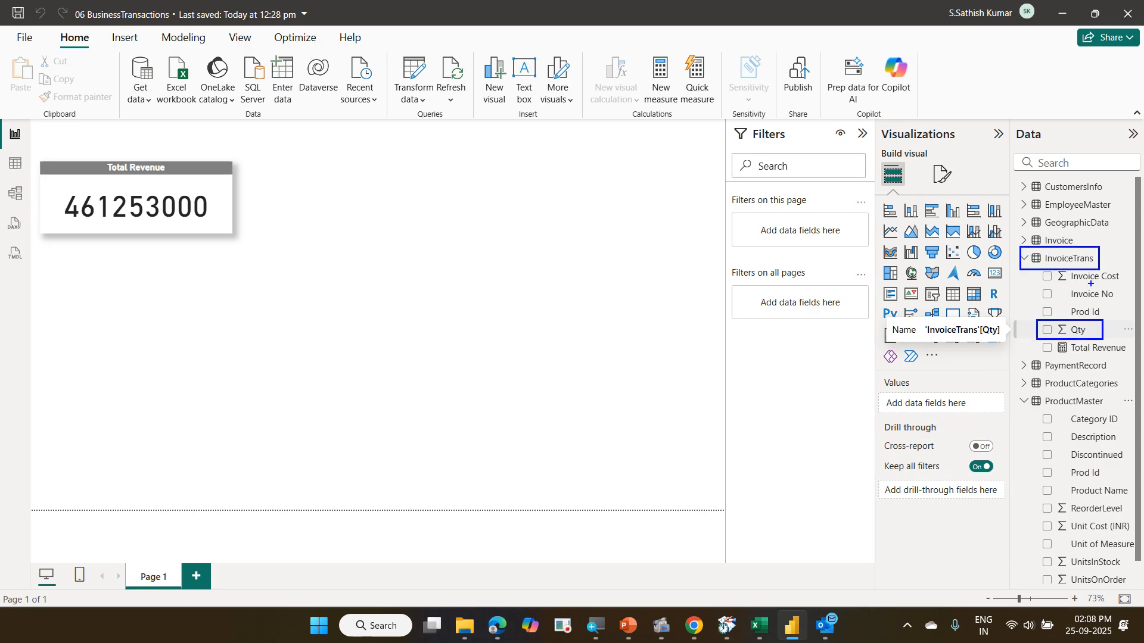
left_click_drag(1082, 308, 1039, 273)
left_click_drag(1015, 393, 1112, 412)
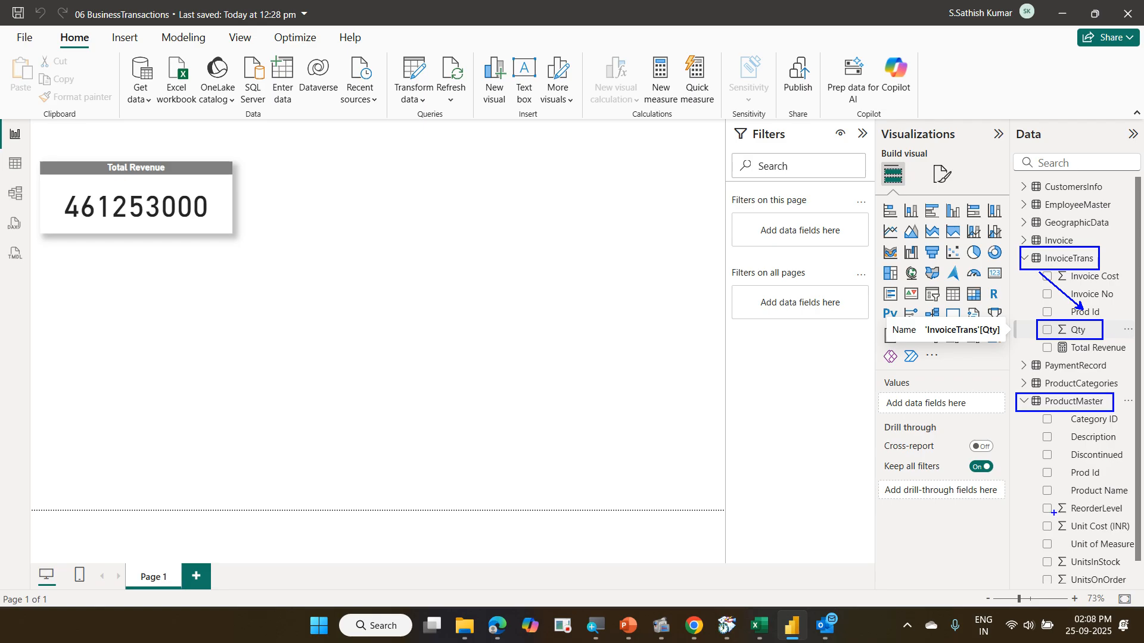
mouse_move(1031, 517)
left_mouse_down()
mouse_move(1135, 536)
mouse_move(1055, 417)
left_mouse_up()
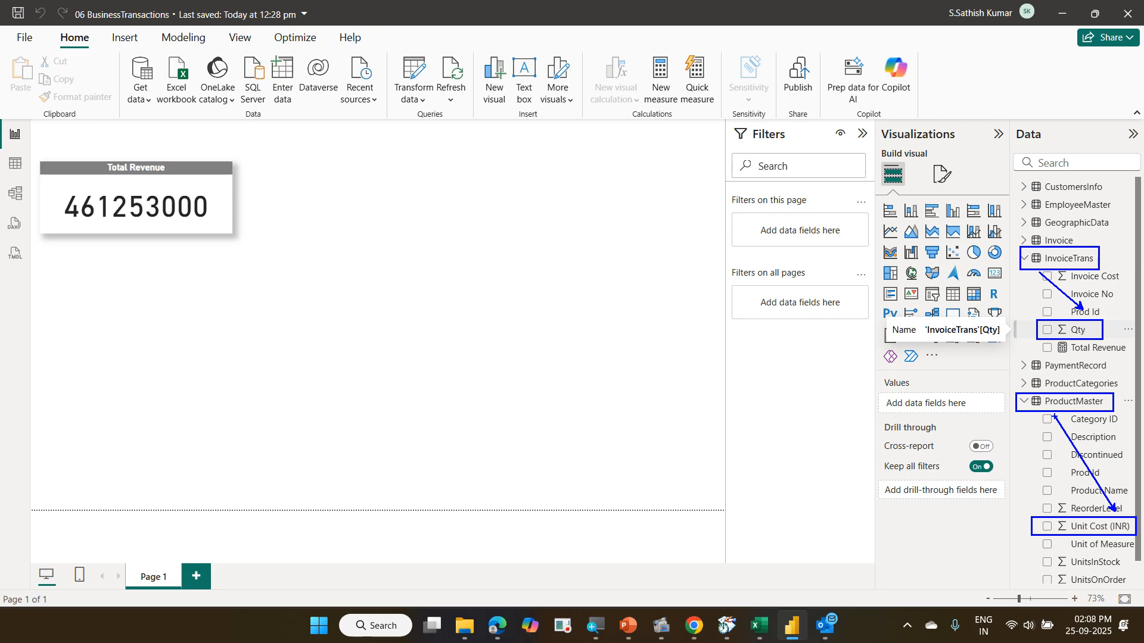
key("Escape")
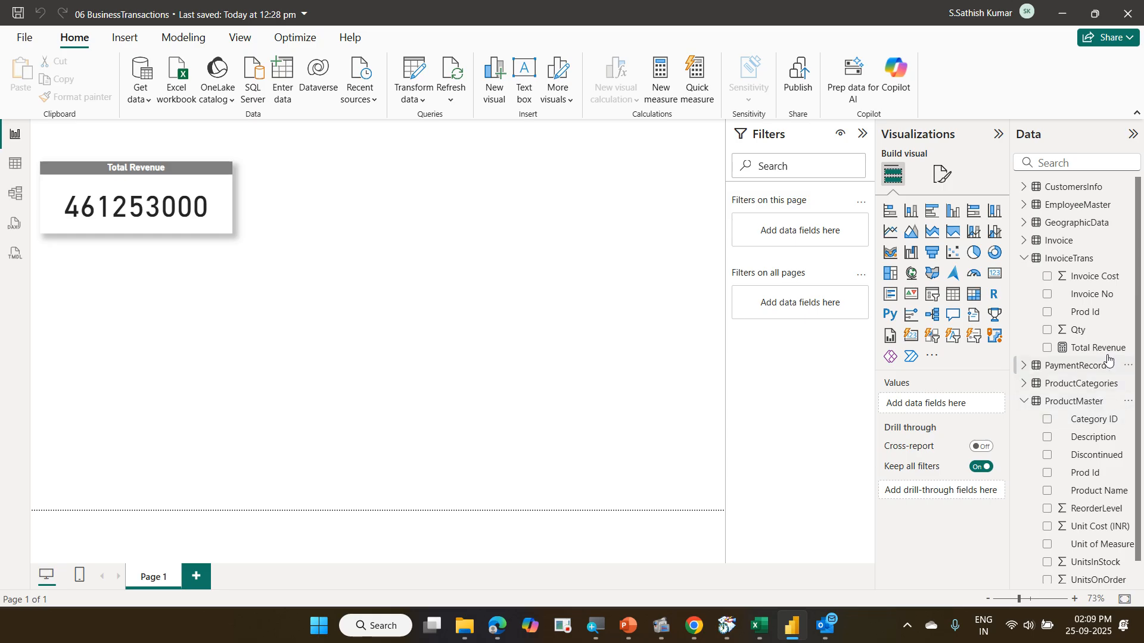
Create a new measure in the InvoiceTrans table and name it Target Revenue
left_click(1066, 264)
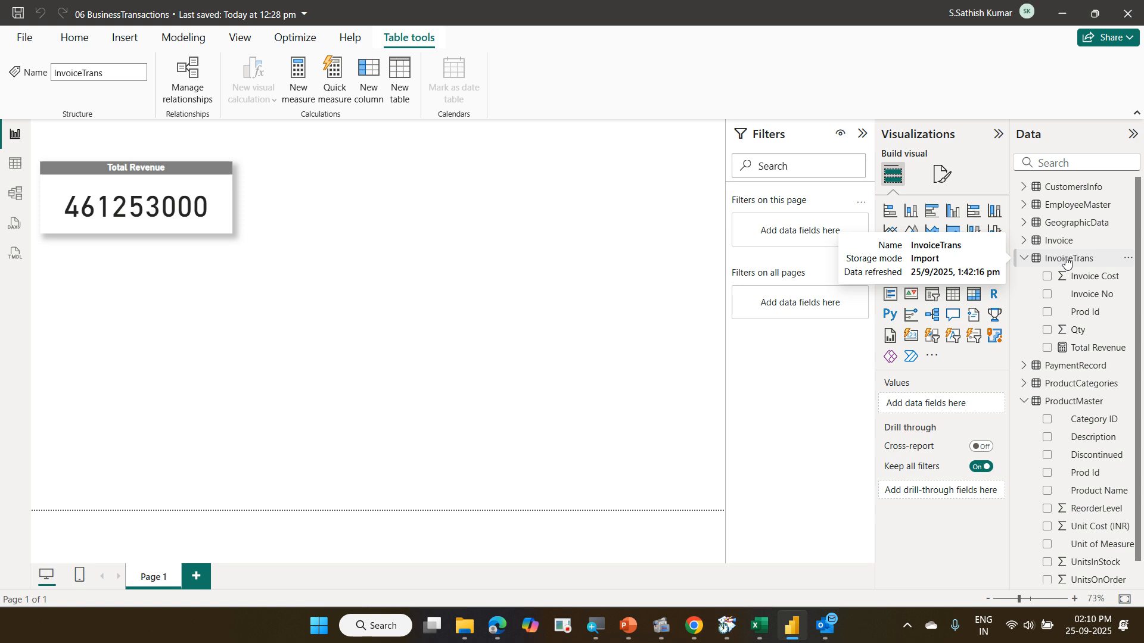
left_click(80, 39)
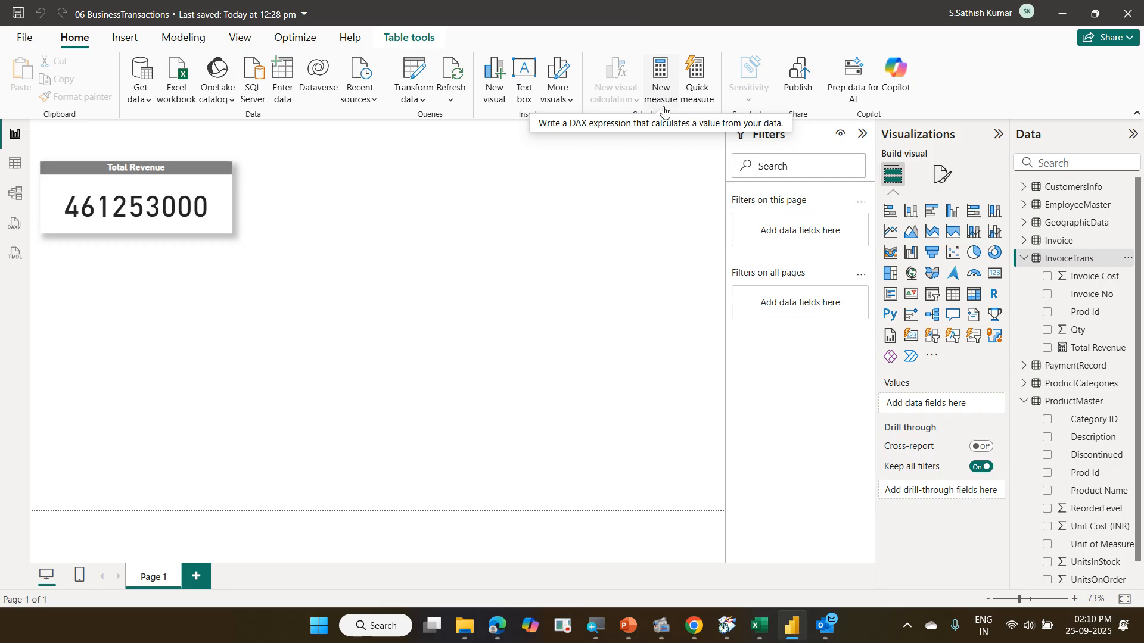
left_click(651, 92)
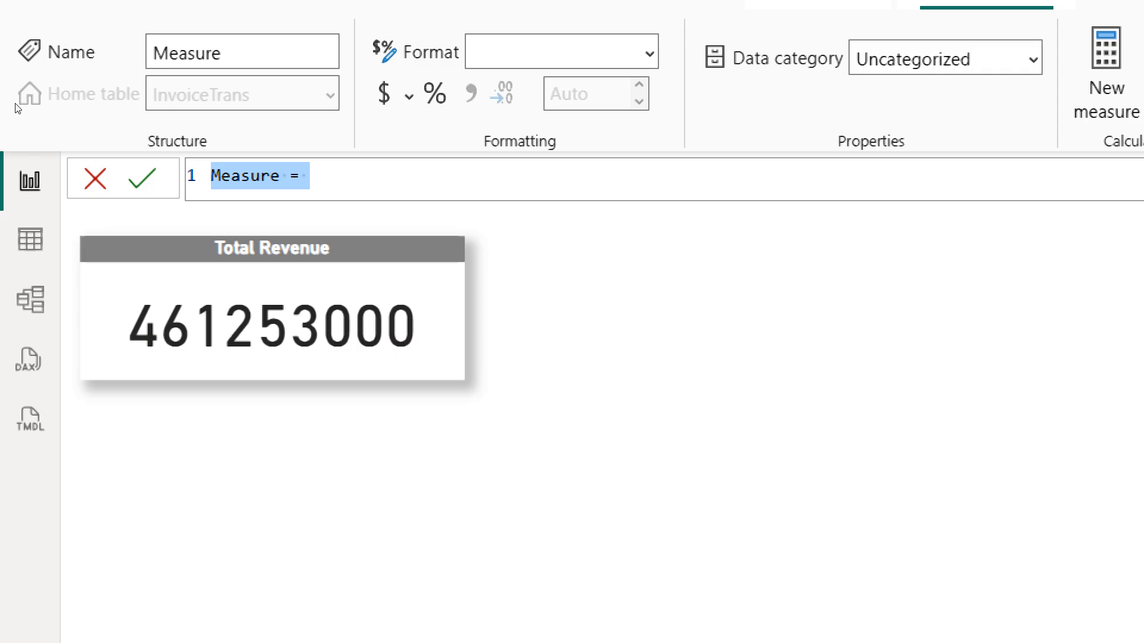
key("Left")
key("shift+Right")
key("shift+Right")
key("shift+Right")
key("shift+Right")
key("shift+Right")
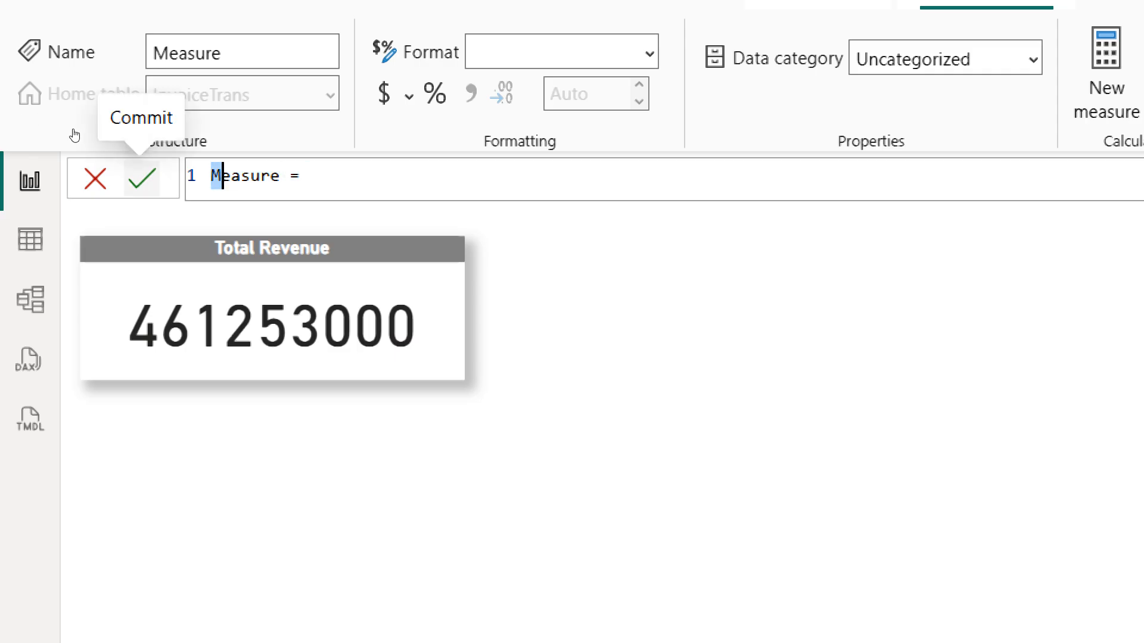
key("shift+Right")
key("shift+Right")
type("To")
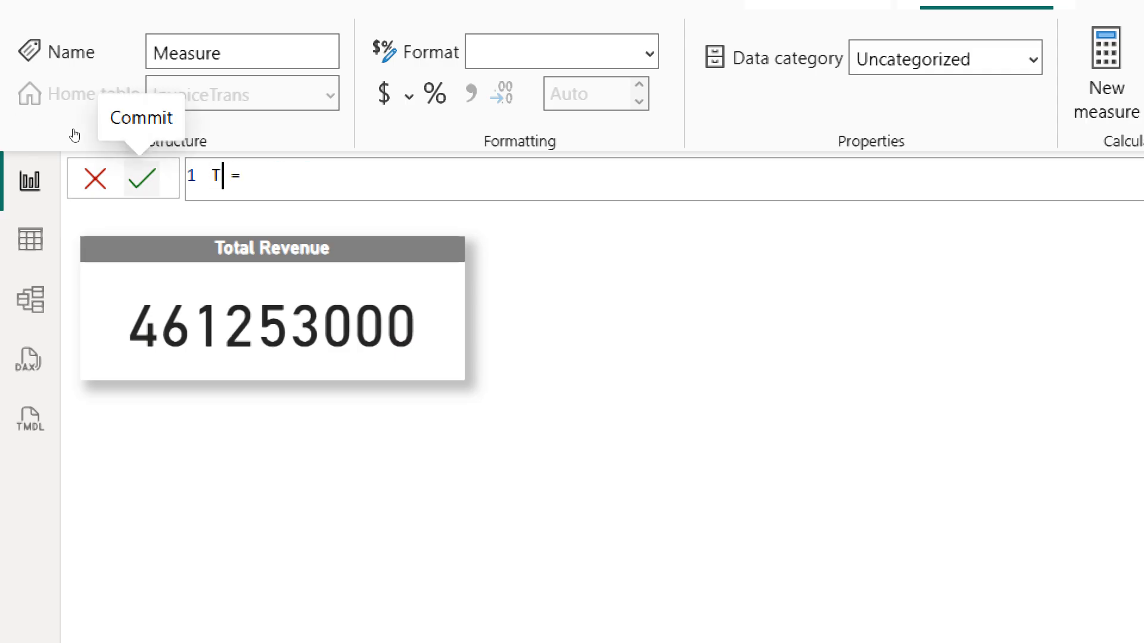
type("ta")
key("BackSpace")
key("BackSpace")
key("BackSpace")
type("arget Revenu")
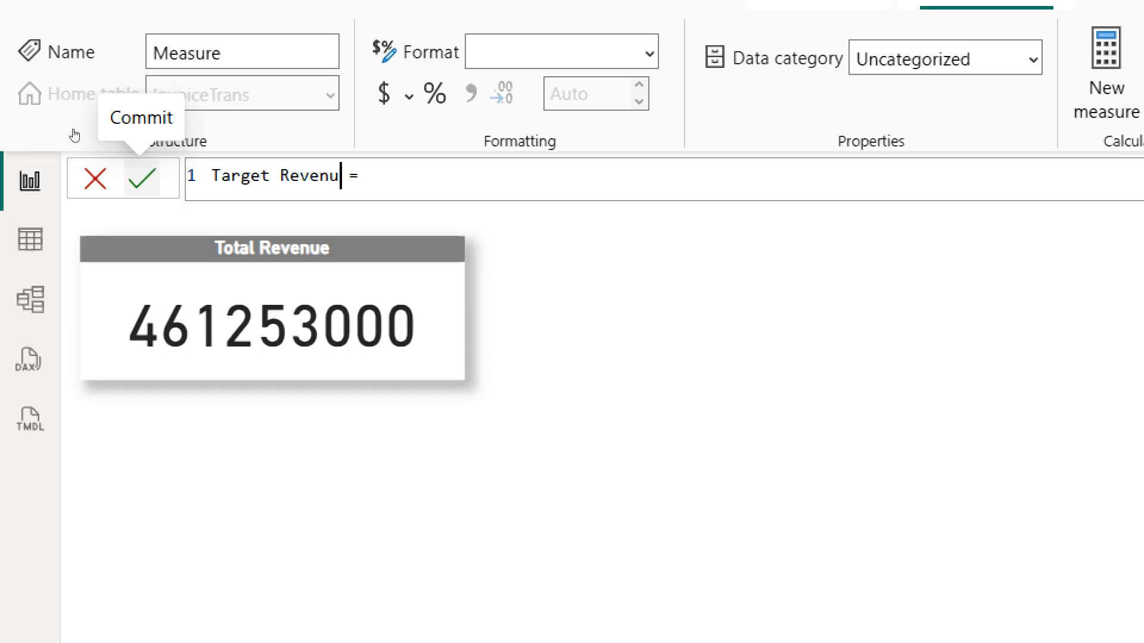
type("e")
Start the Target Revenue formula with a SUMX function that iterates over the InvoiceTrans table
key("Right")
key("Right")
type("su")
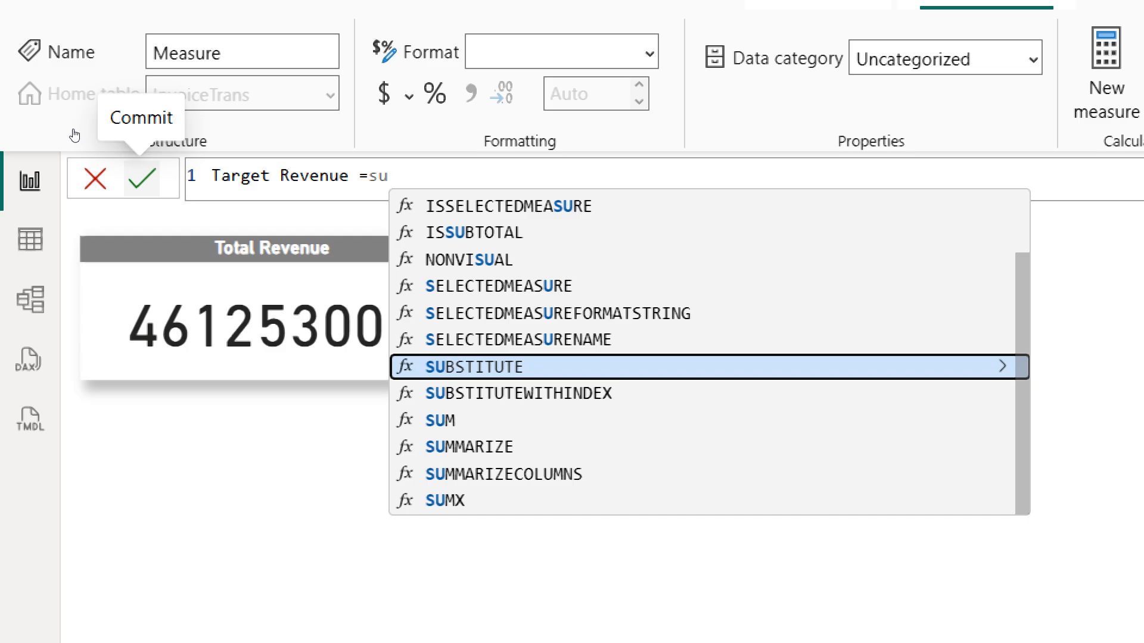
type("m")
key("Down")
key("Down")
key("Down")
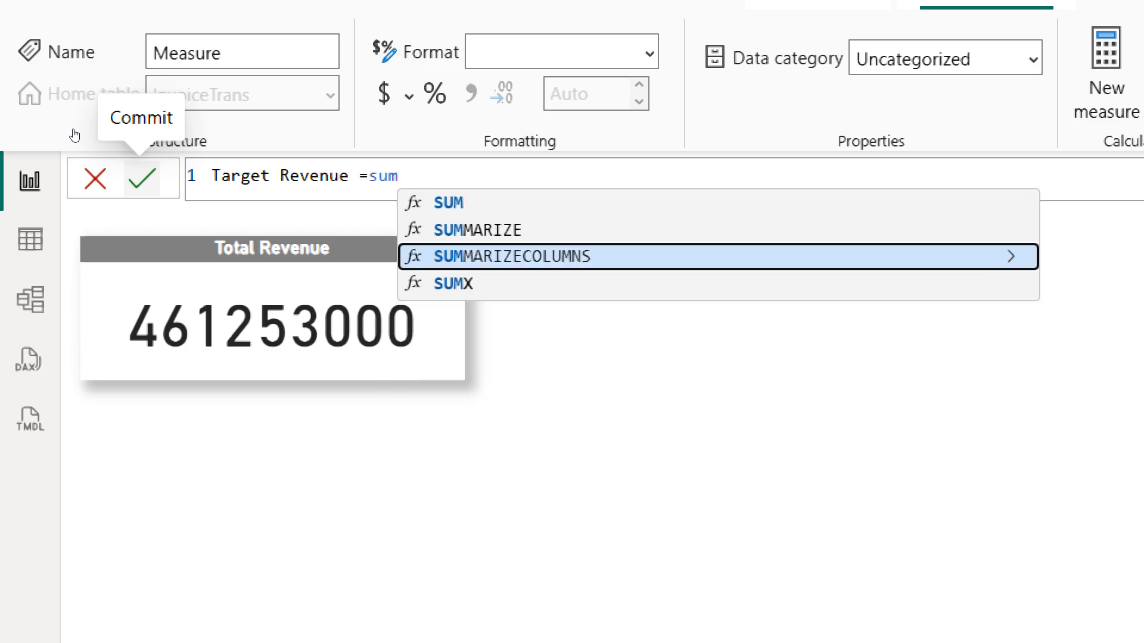
key("Tab")
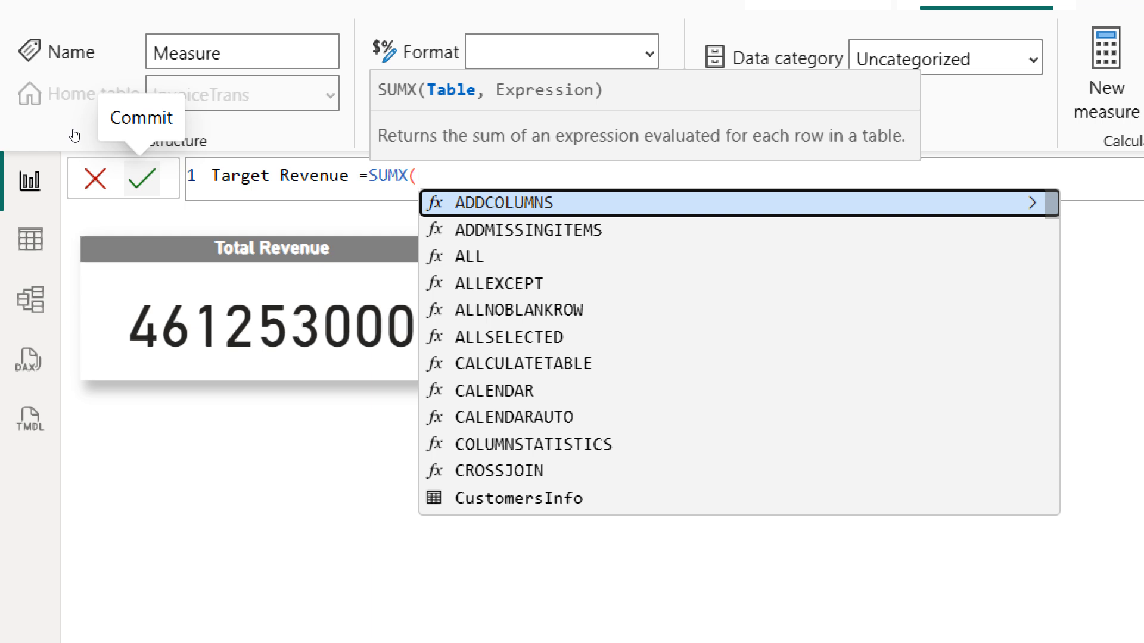
type("invoi")
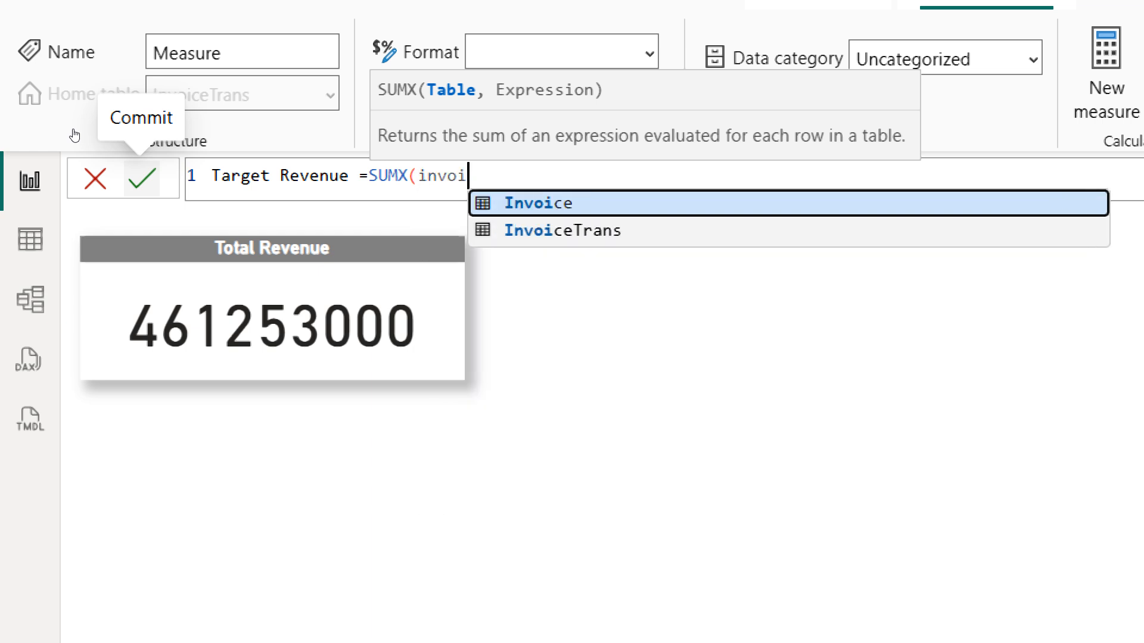
key("Down")
key("Tab")
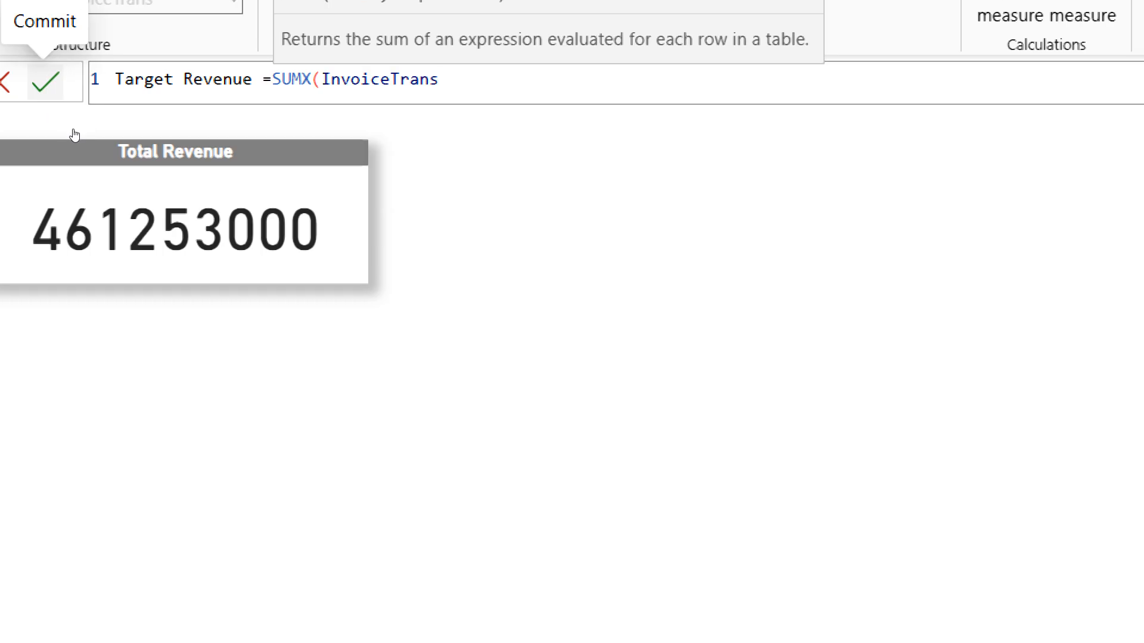
Complete the SUMX expression as InvoiceTrans[Qty]*RELATED(ProductMaster[Unit Cost (INR)]) and commit the measure
type(",qty")
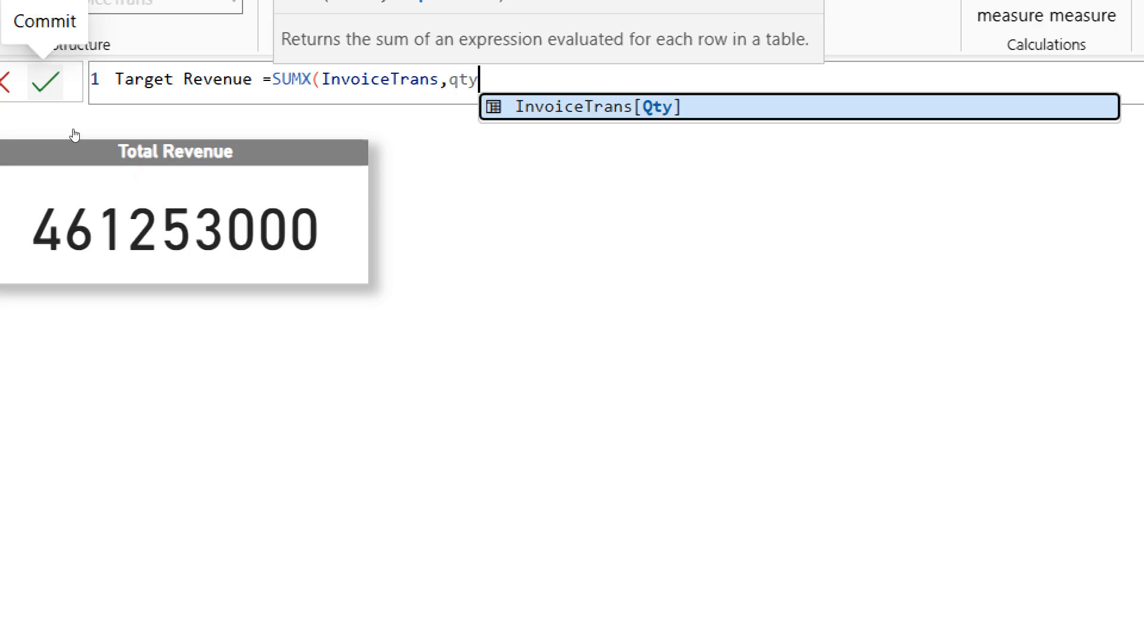
key("Tab")
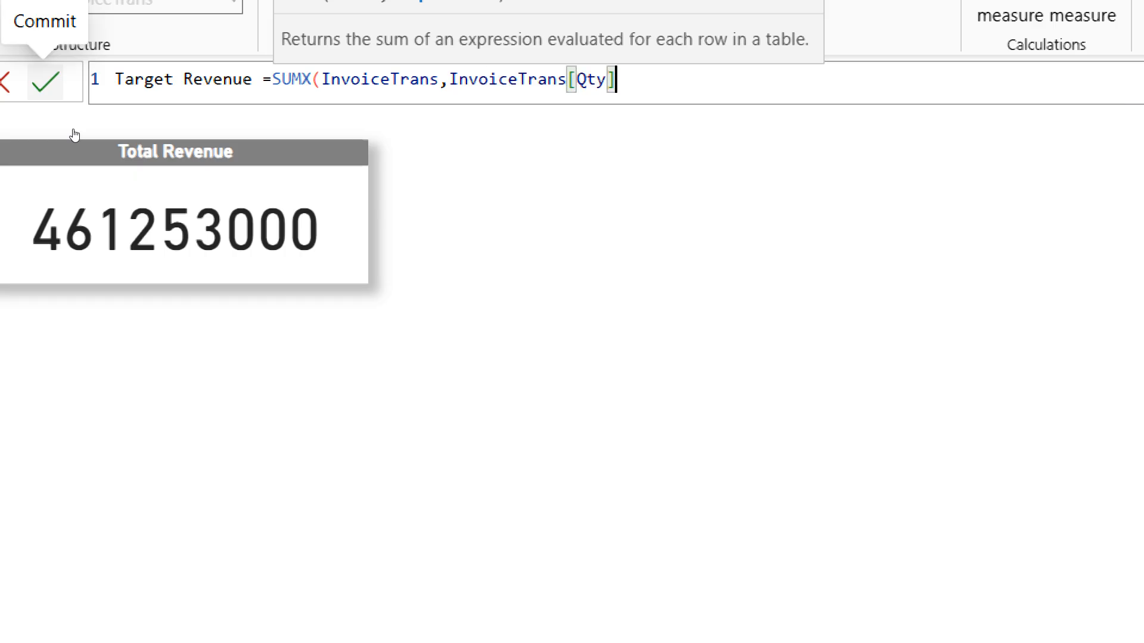
type("*")
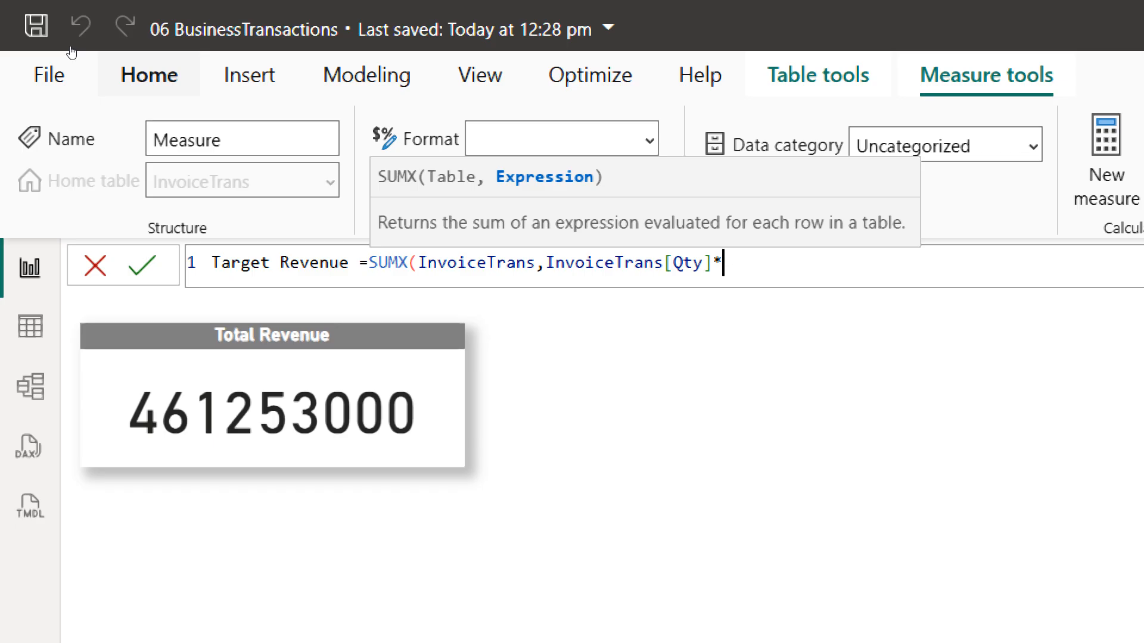
type("r")
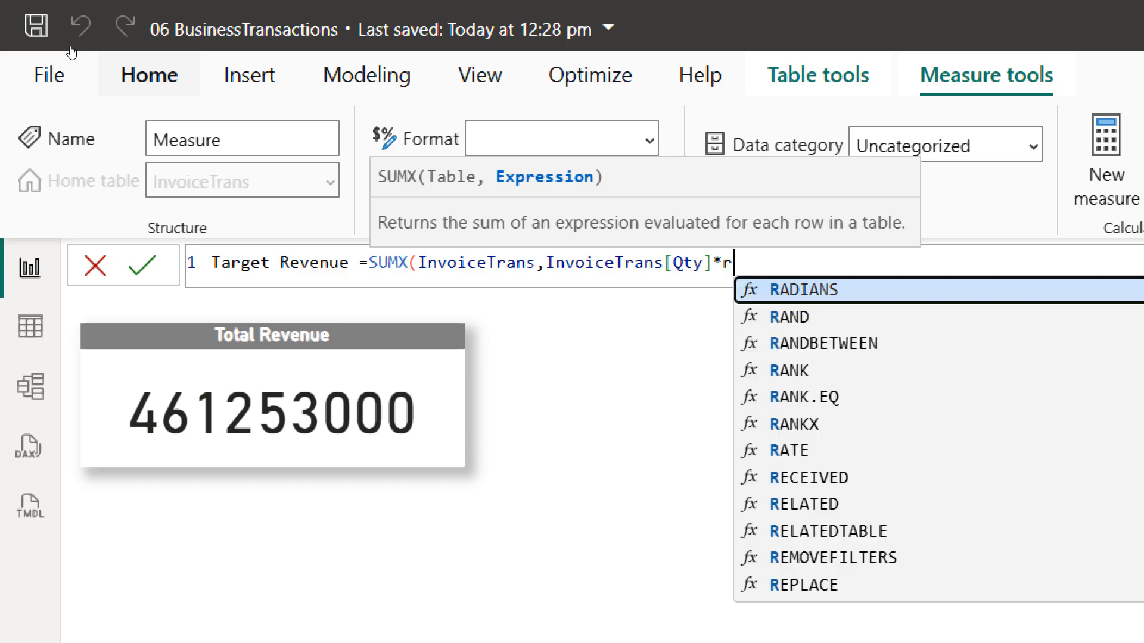
type("el")
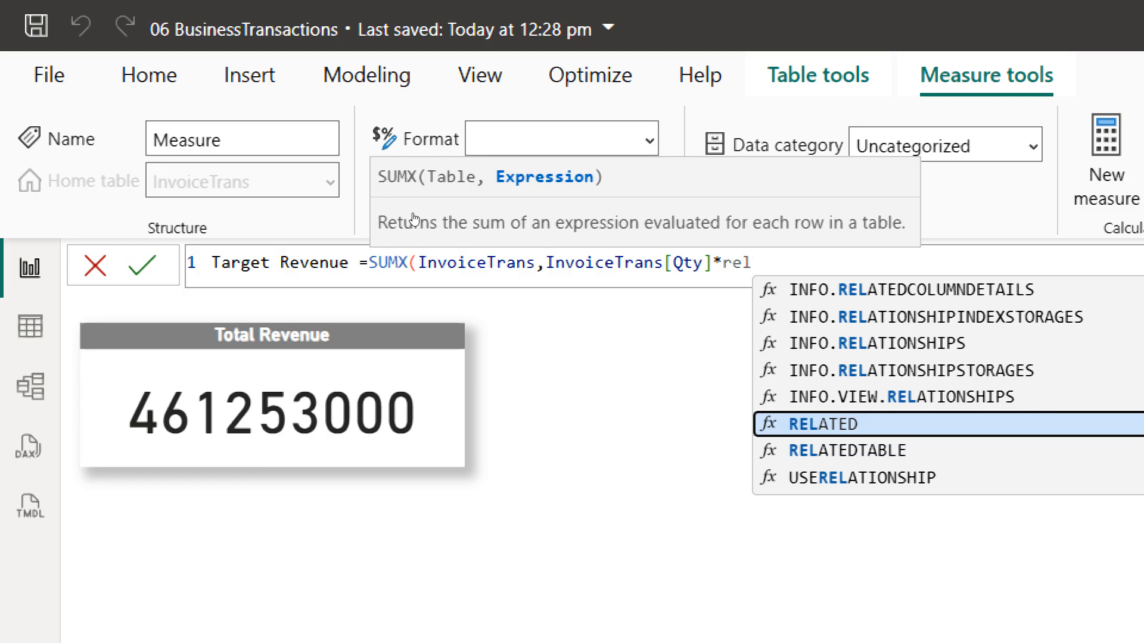
key("Tab")
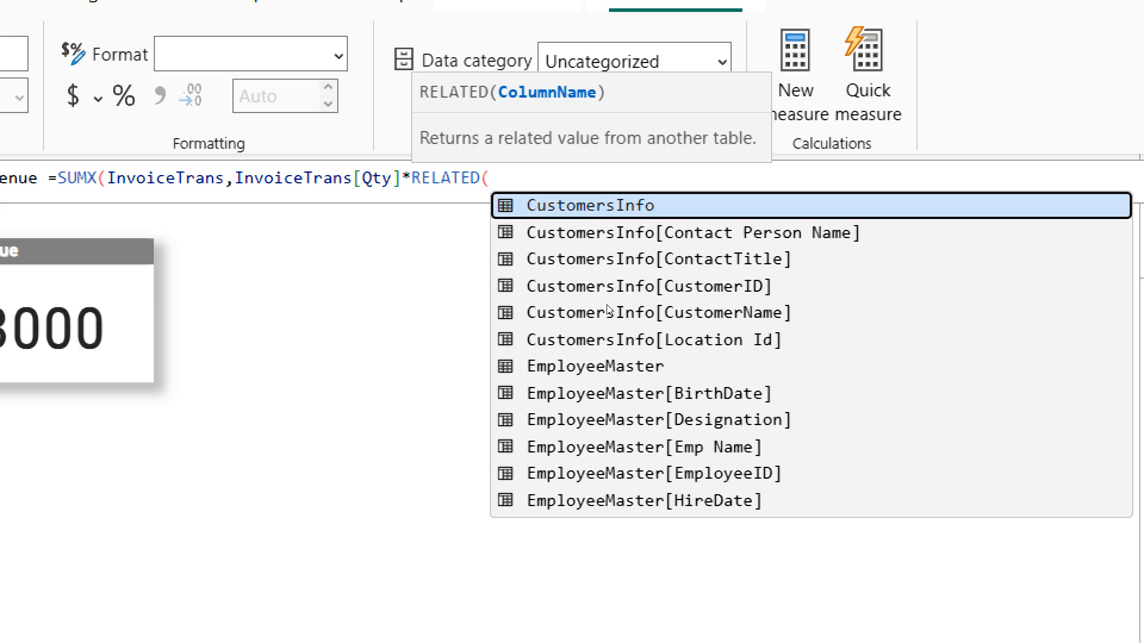
scroll(607, 256, "down", 1)
scroll(606, 256, "down", 5)
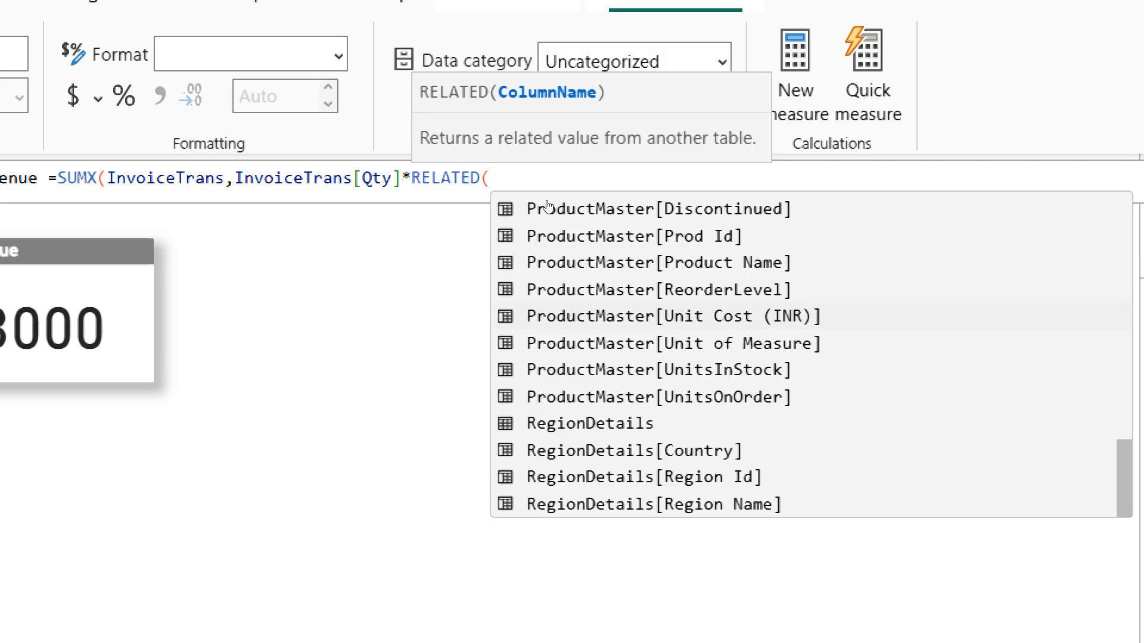
key("Tab")
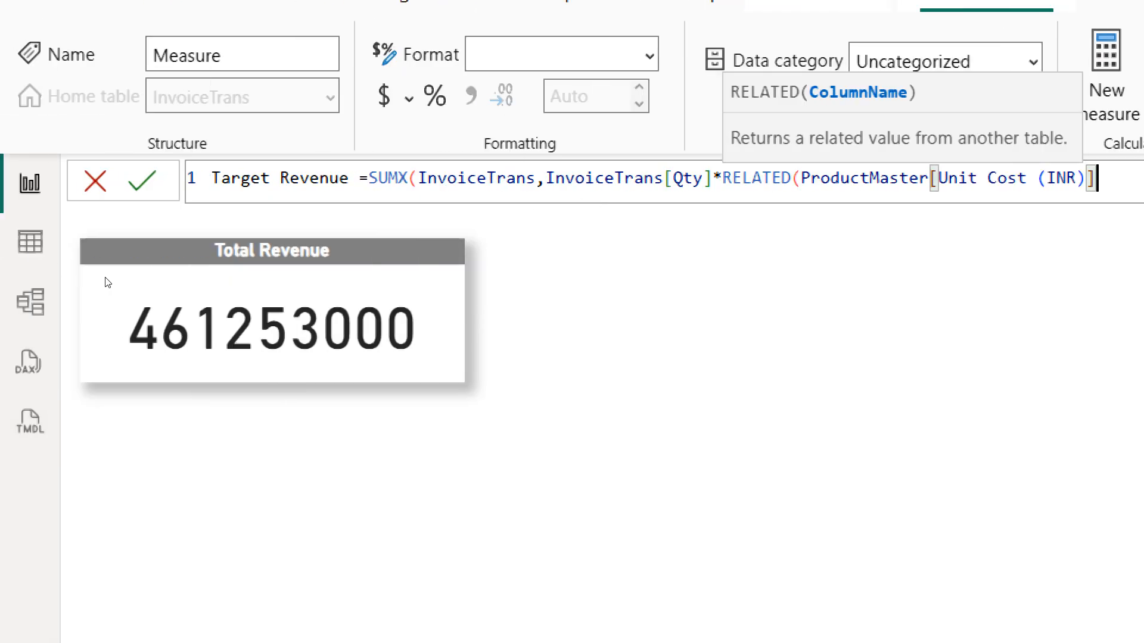
type("))")
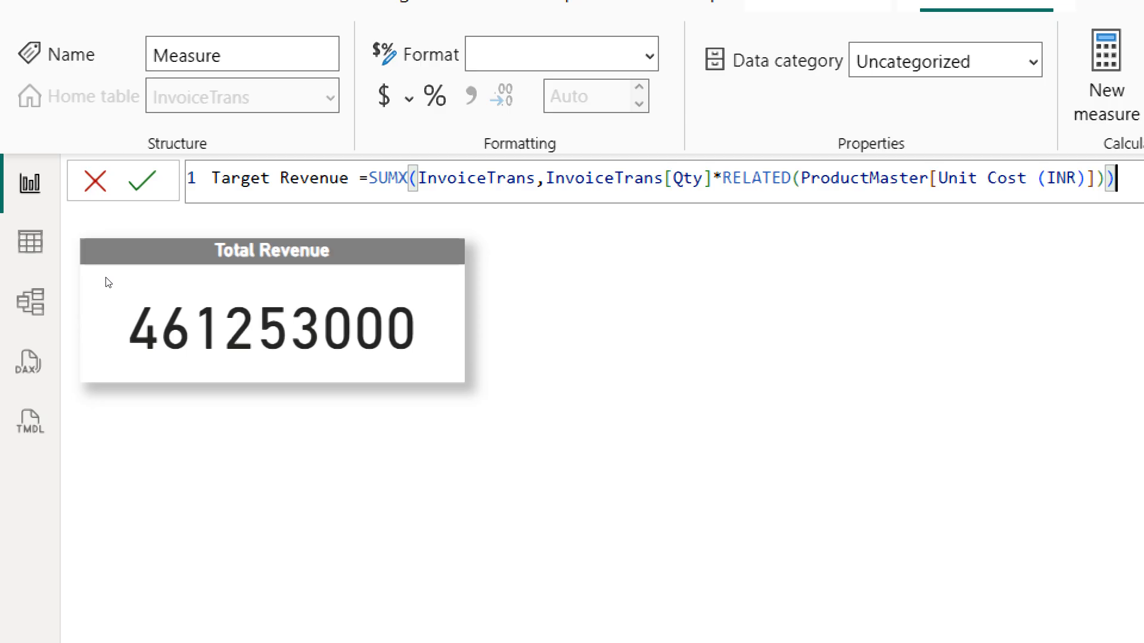
key("Return")
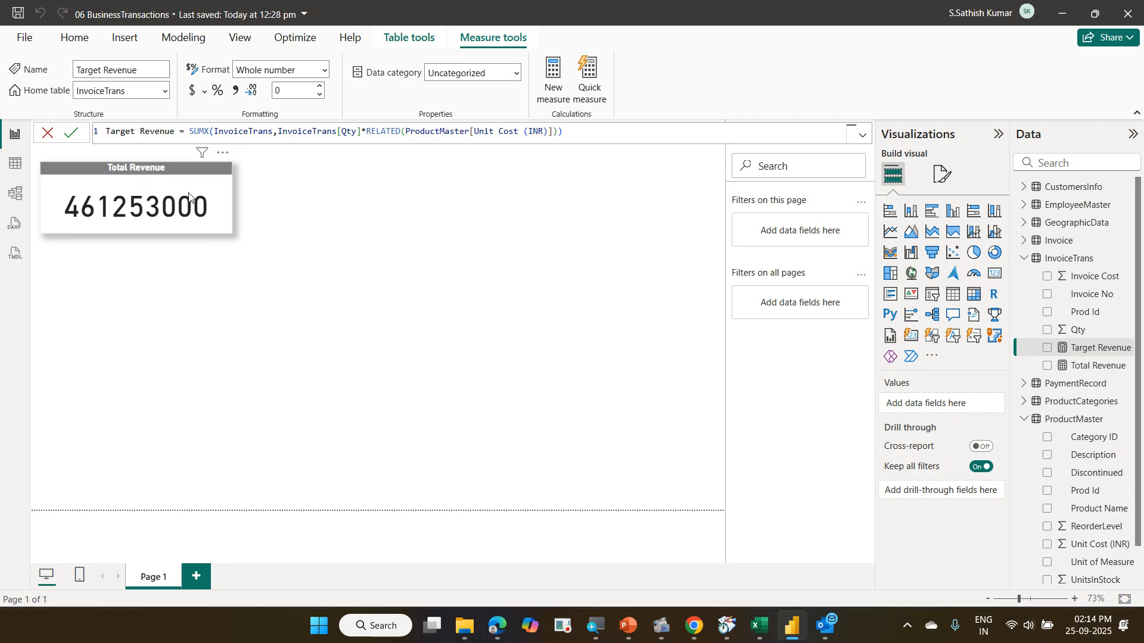
Duplicate the Total Revenue card and place the copy directly to the right of the original
left_click(203, 216)
key("ctrl+c")
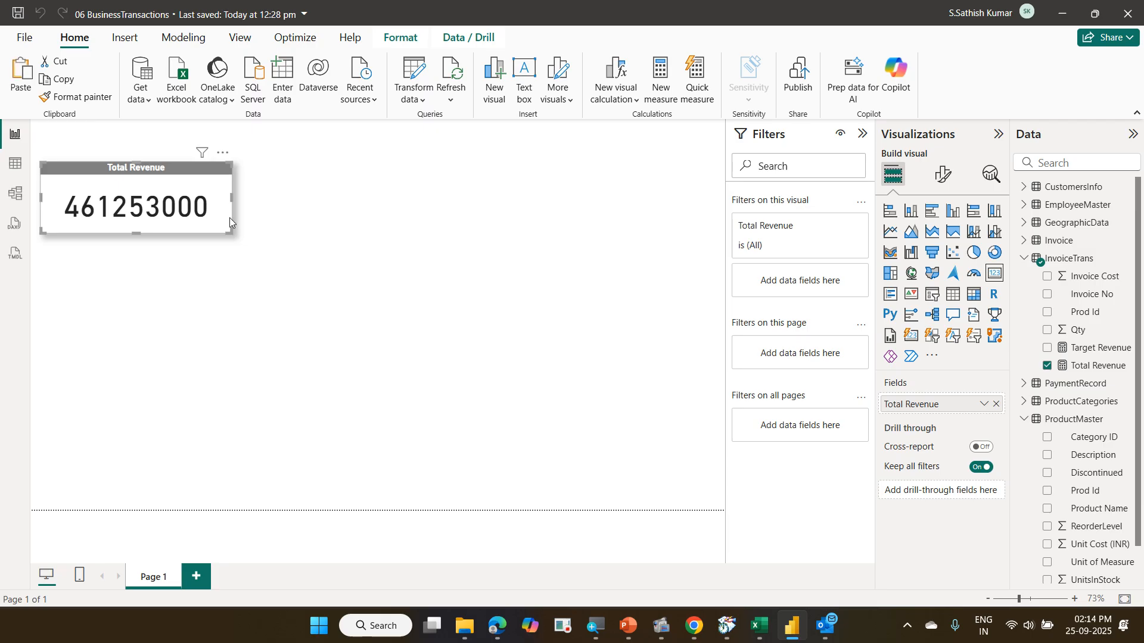
key("ctrl+v")
left_click_drag(230, 217, 438, 216)
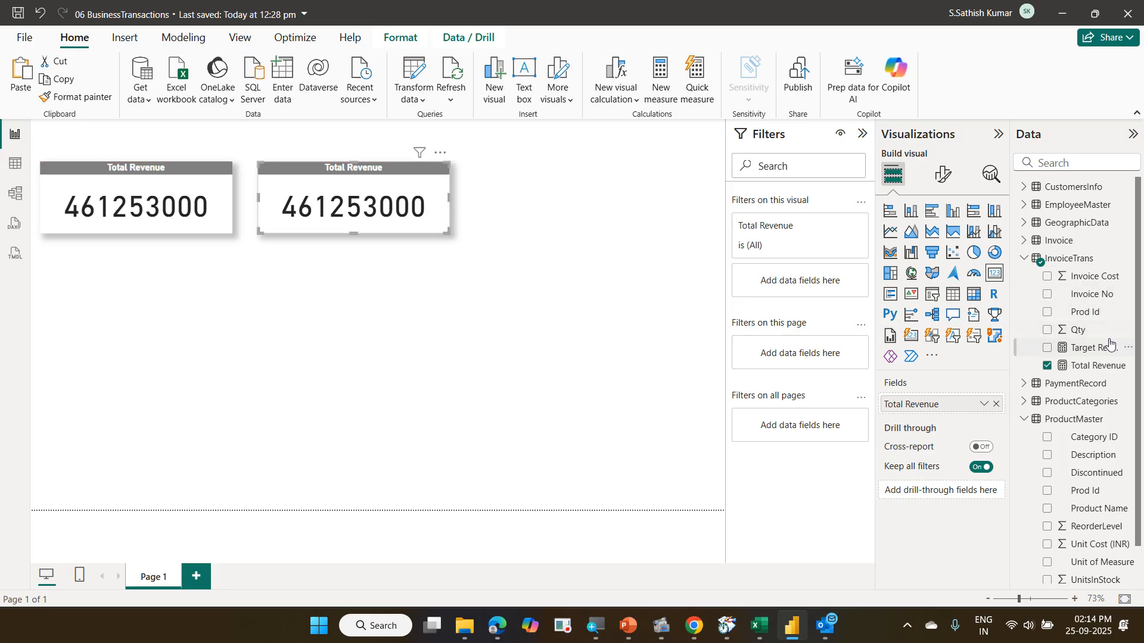
Replace the copied card's field with the Target Revenue measure and change its title text to Target Revenue
left_click_drag(1110, 344, 977, 410)
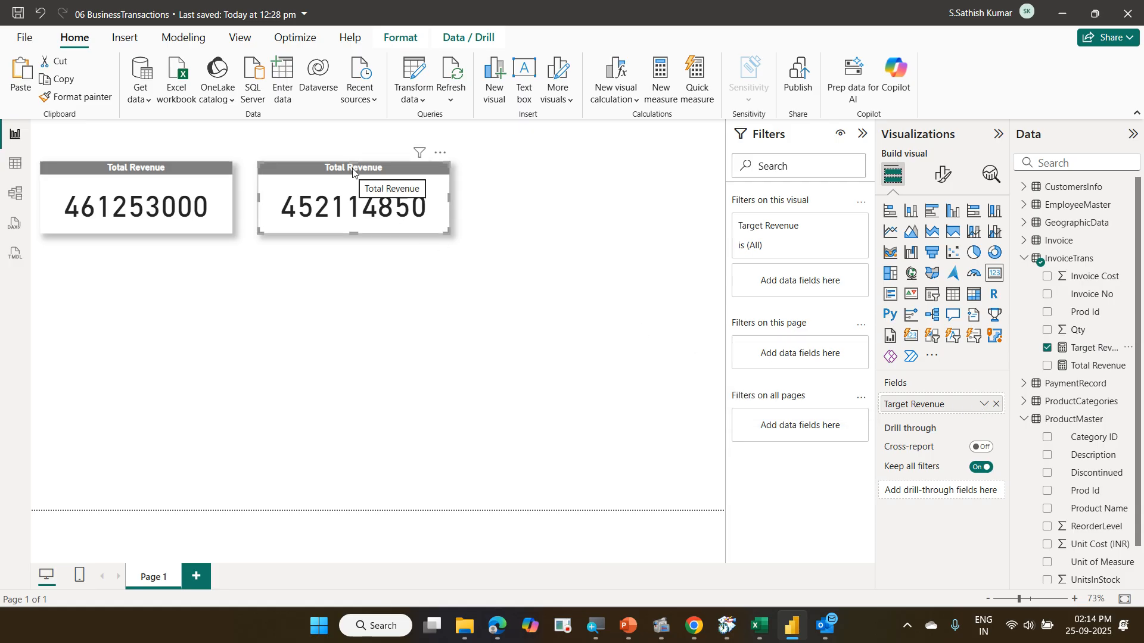
left_click(940, 175)
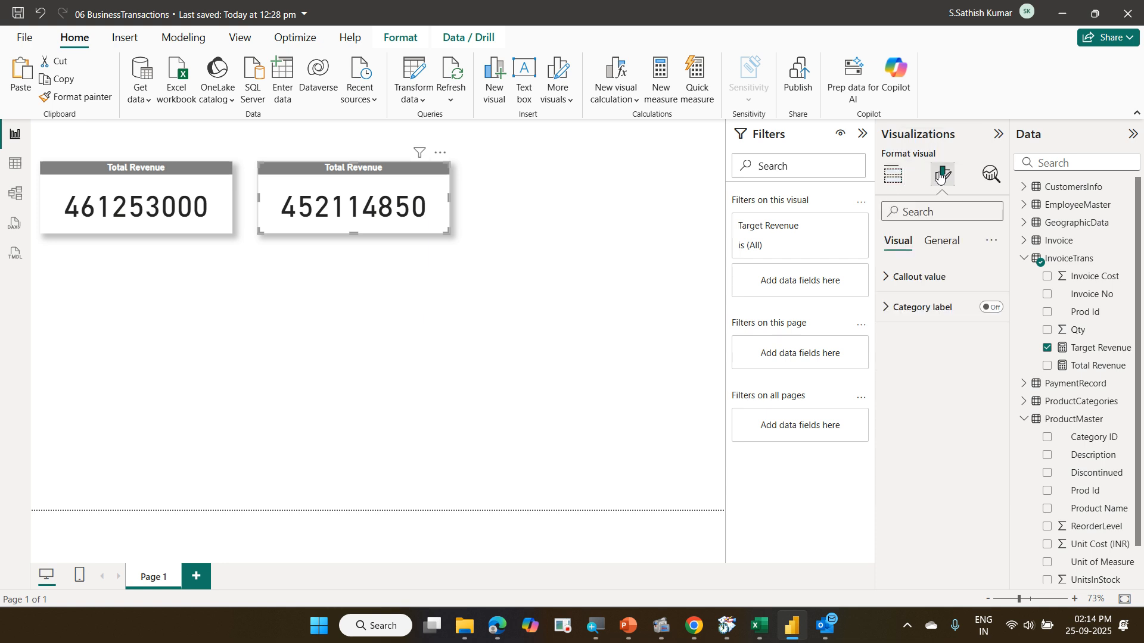
left_click(944, 243)
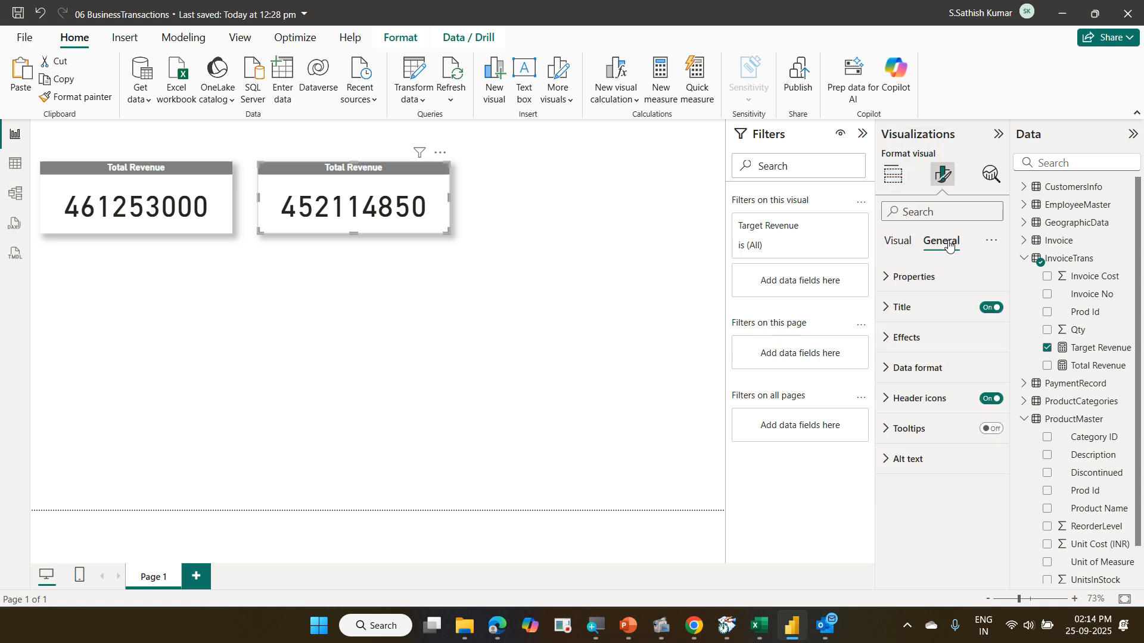
left_click(932, 307)
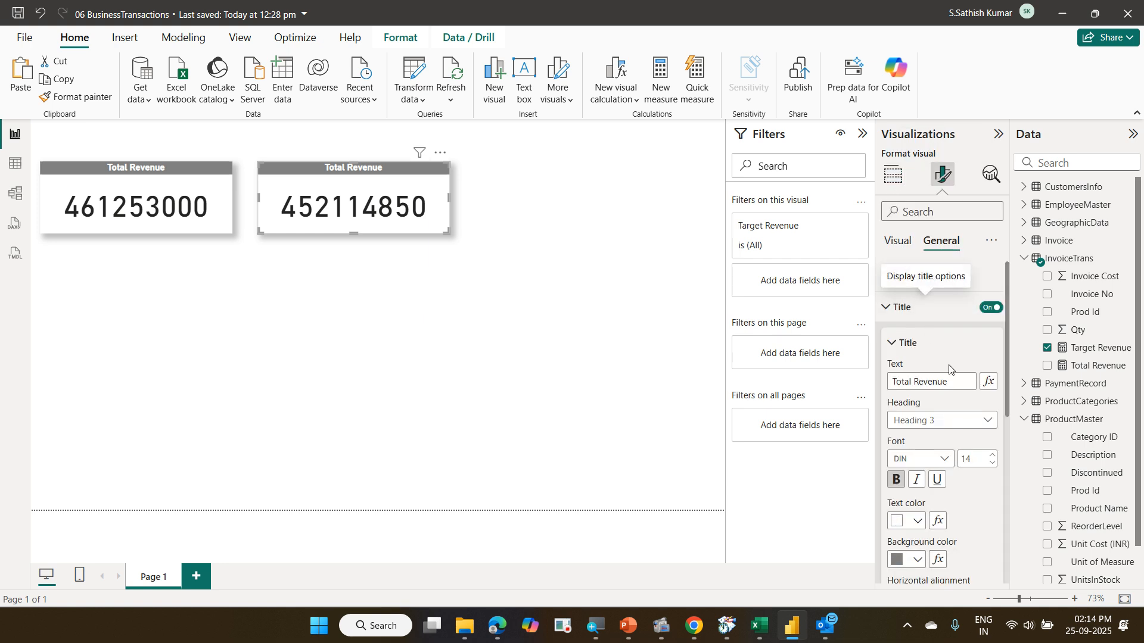
double_click(903, 382)
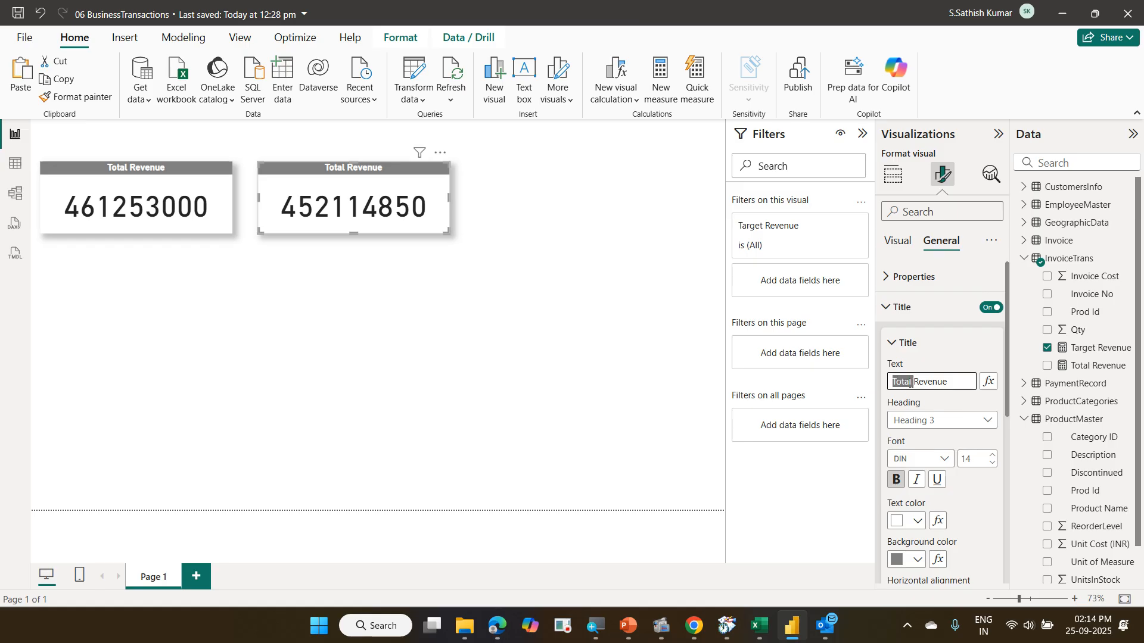
type("Target")
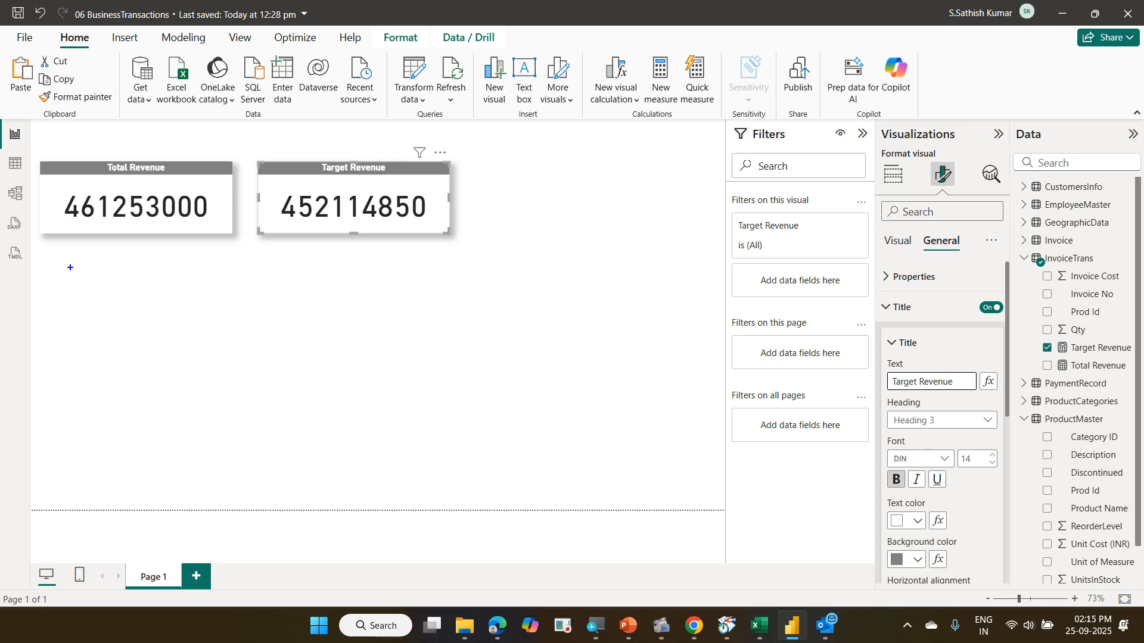
Write a temporary on-screen note reading "Create a Measure" and "Profit Margin = Total Revenue - Target Revenue" below the cards
type("t")
type("Cta")
key("BackSpace")
key("BackSpace")
type("reate a ")
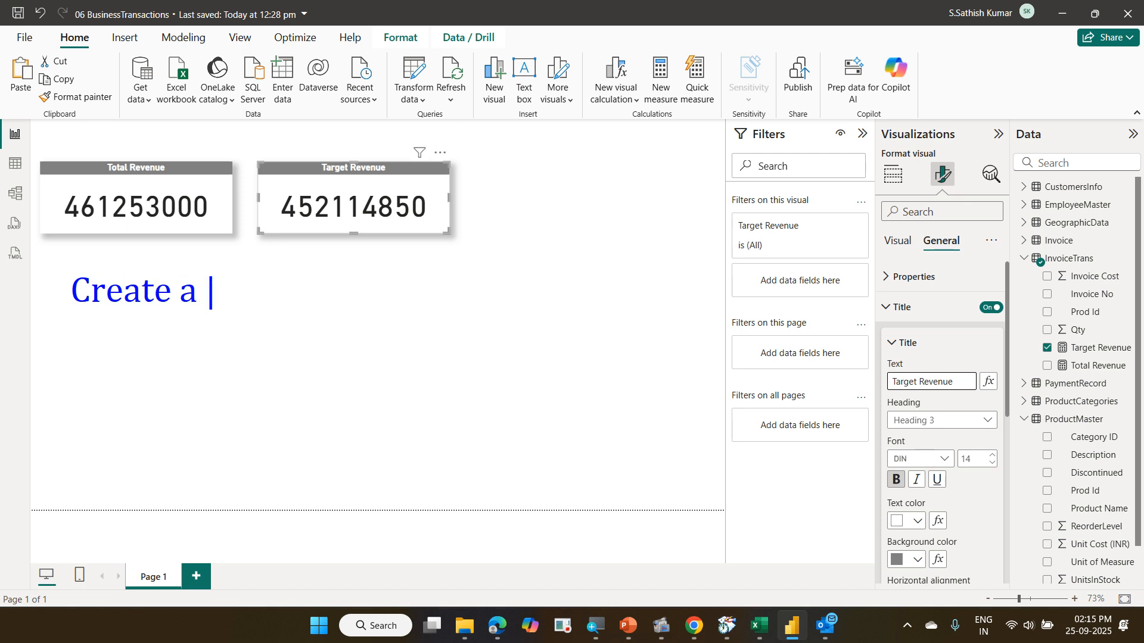
type("Measure")
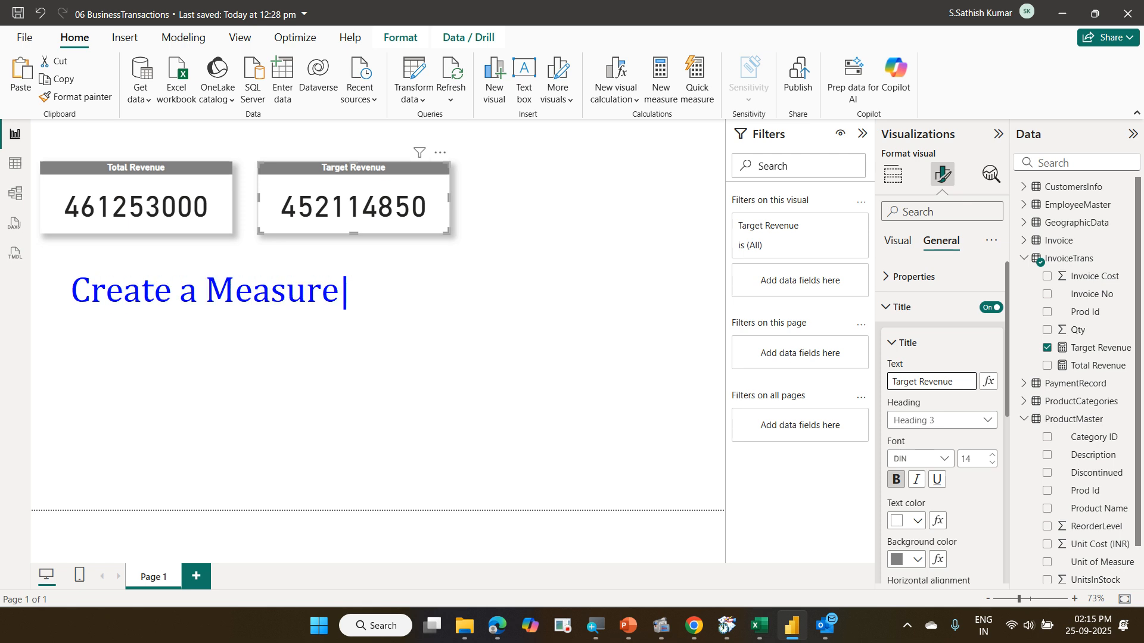
key("Return")
type("Prof")
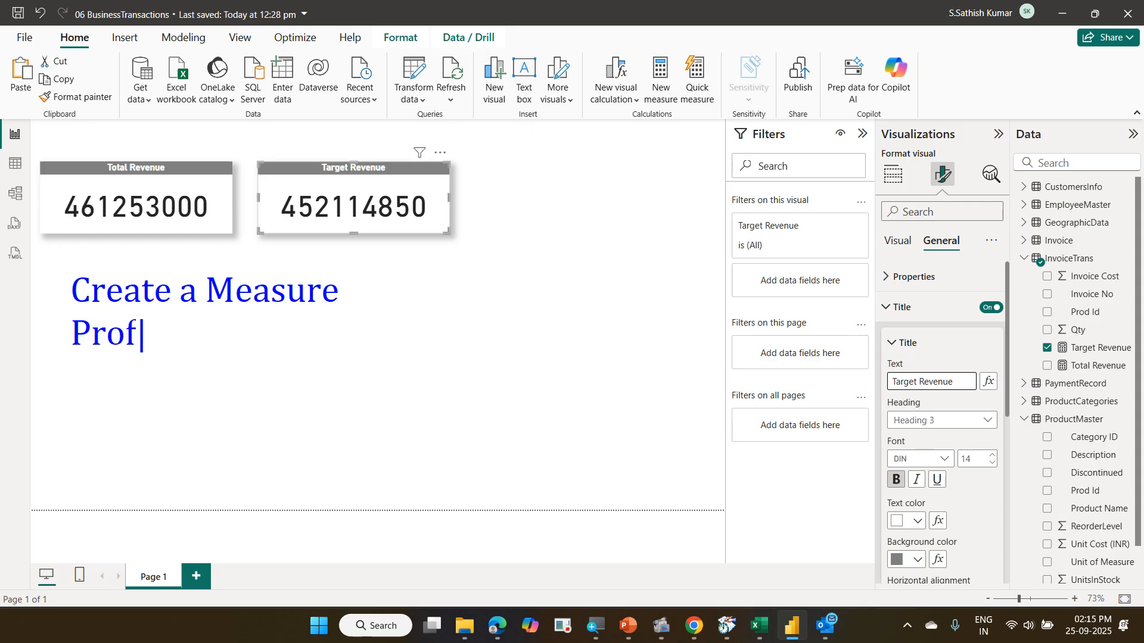
type("it Ma")
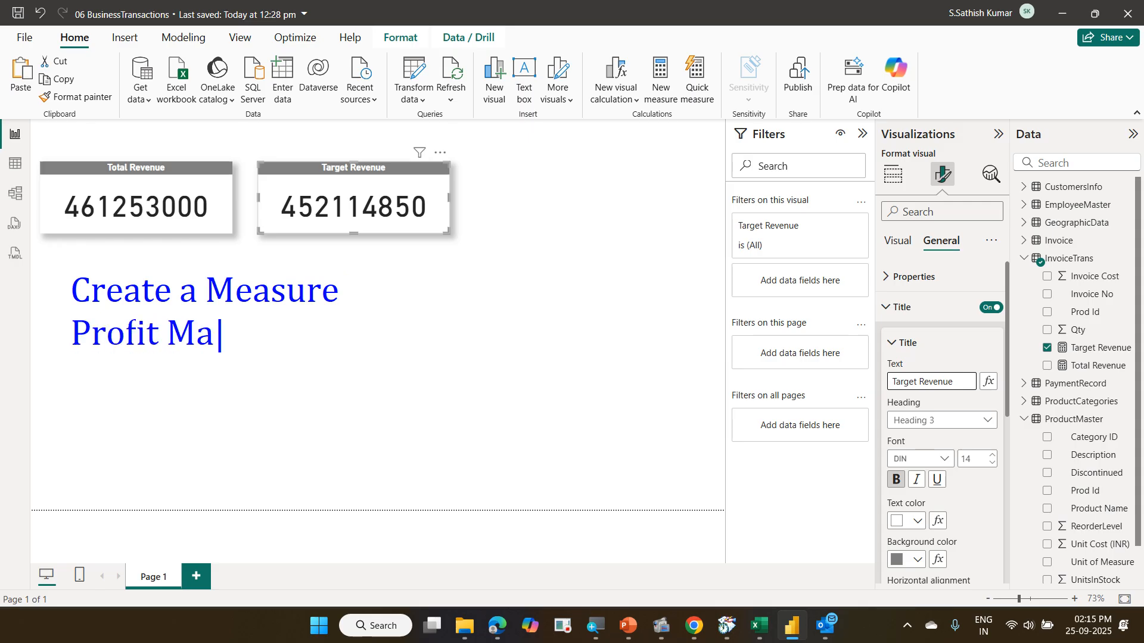
type("rgin ")
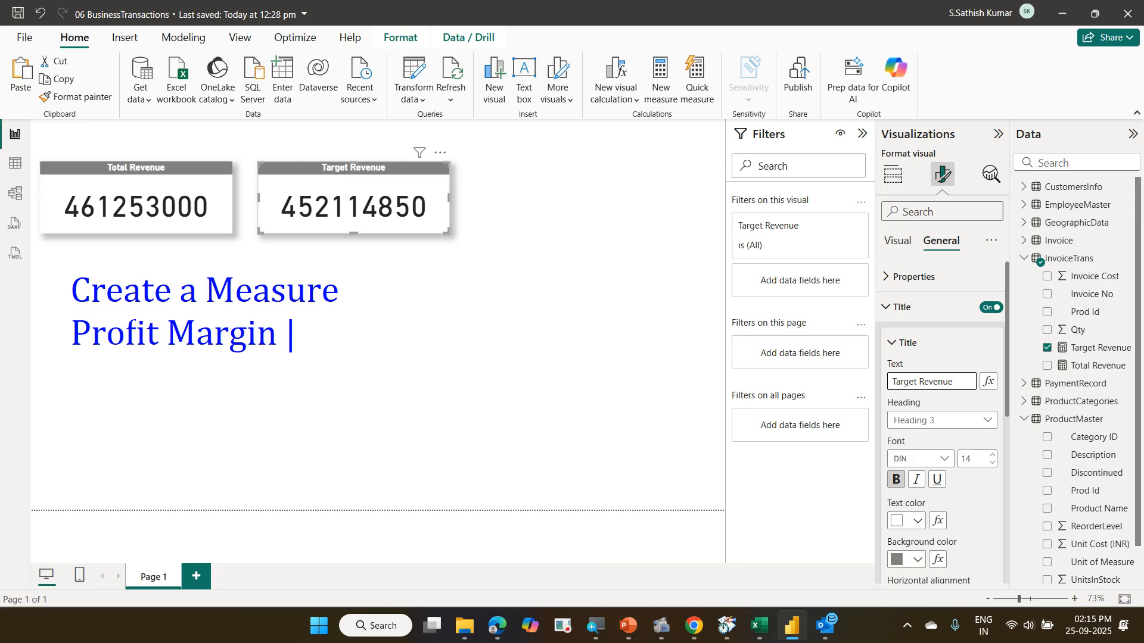
type("= Tota")
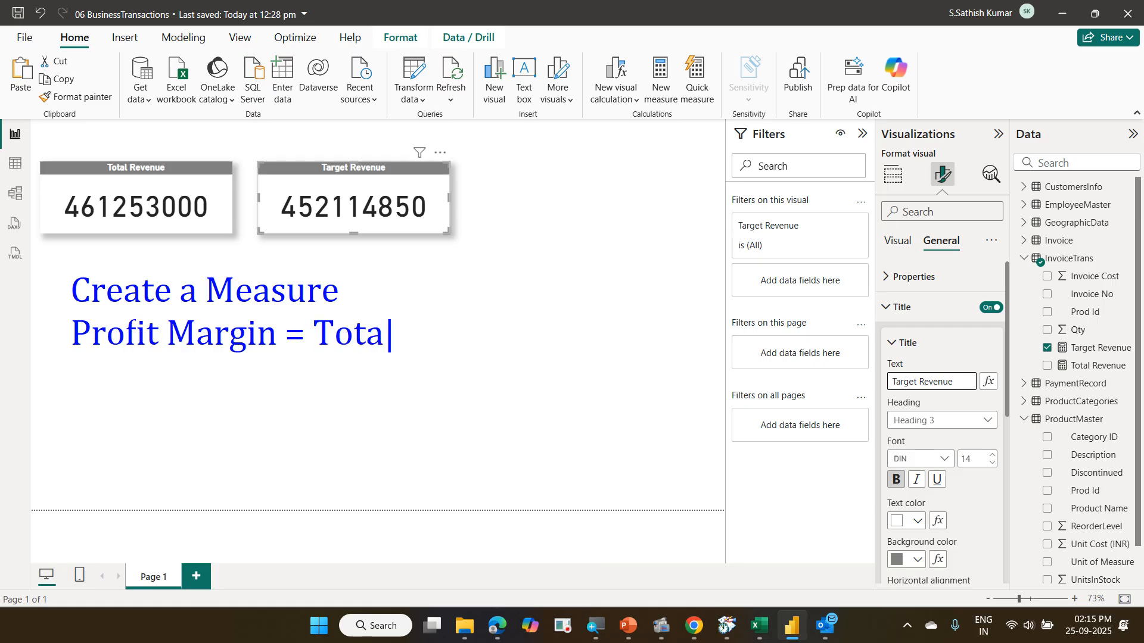
type("l Revenue")
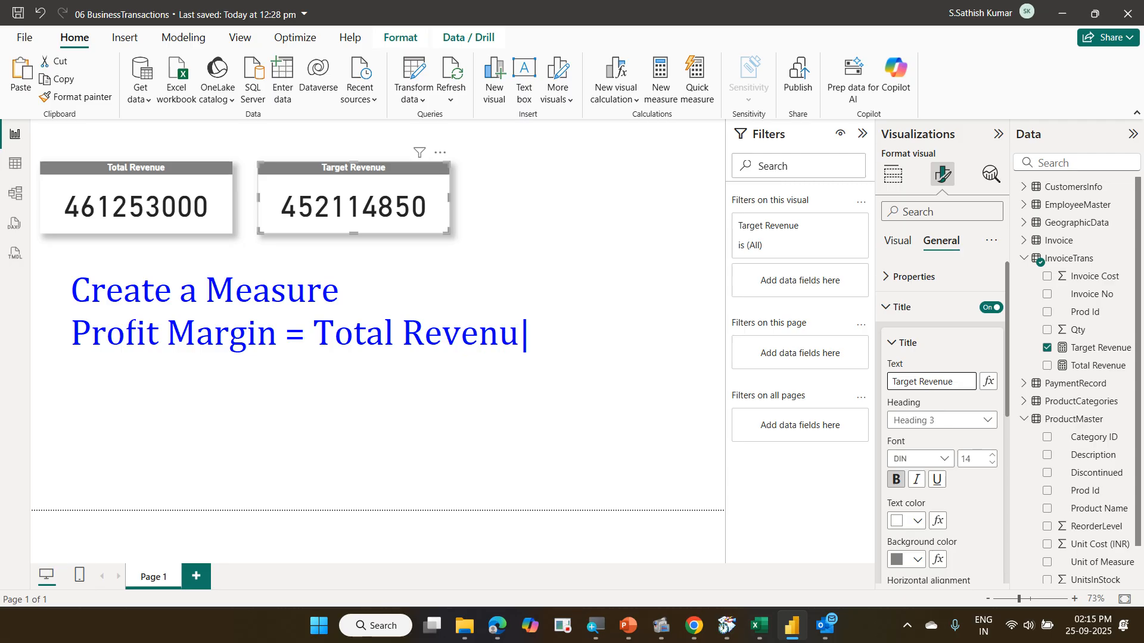
type("Target ")
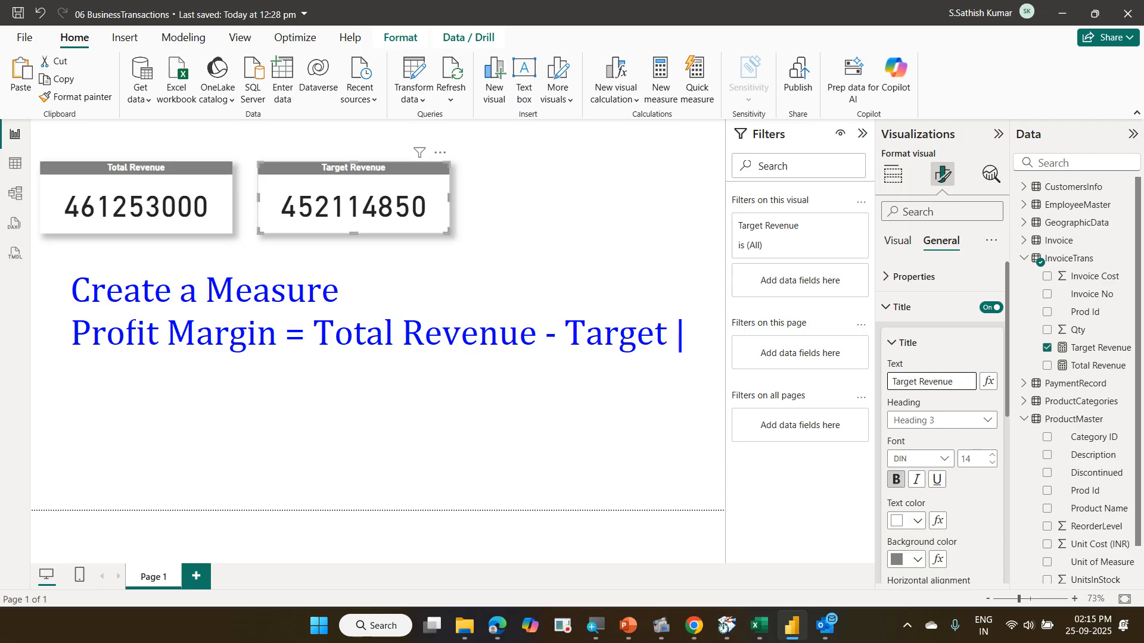
type("Revenue")
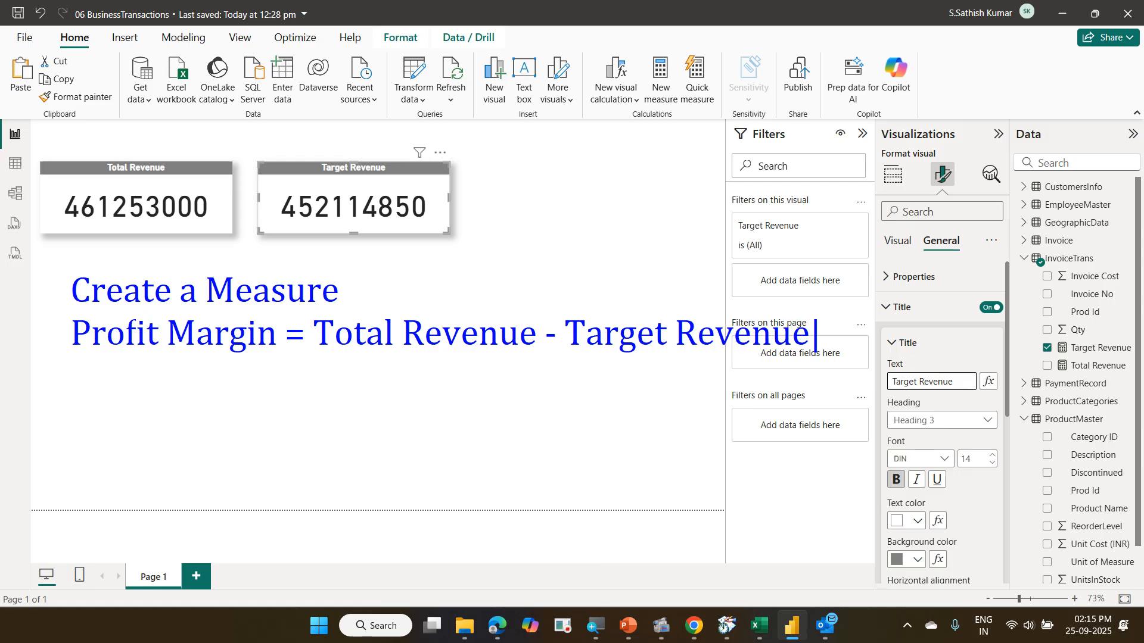
Add a third line to the on-screen note reading "Insert a card, Display"
key("Return")
type("Insert a c")
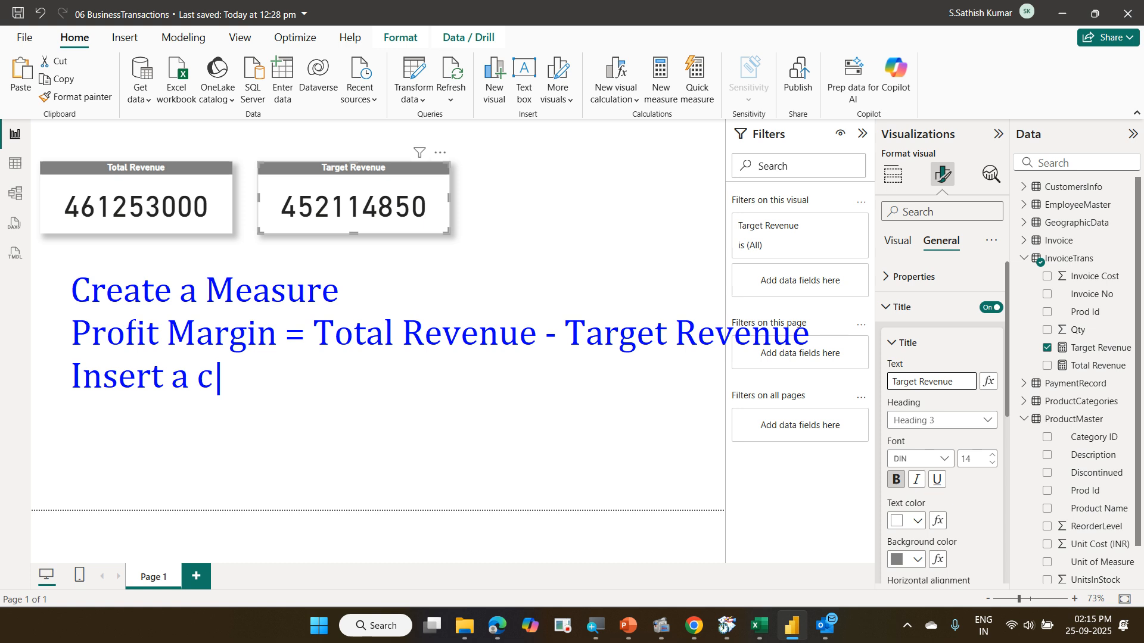
type("ard, Dia")
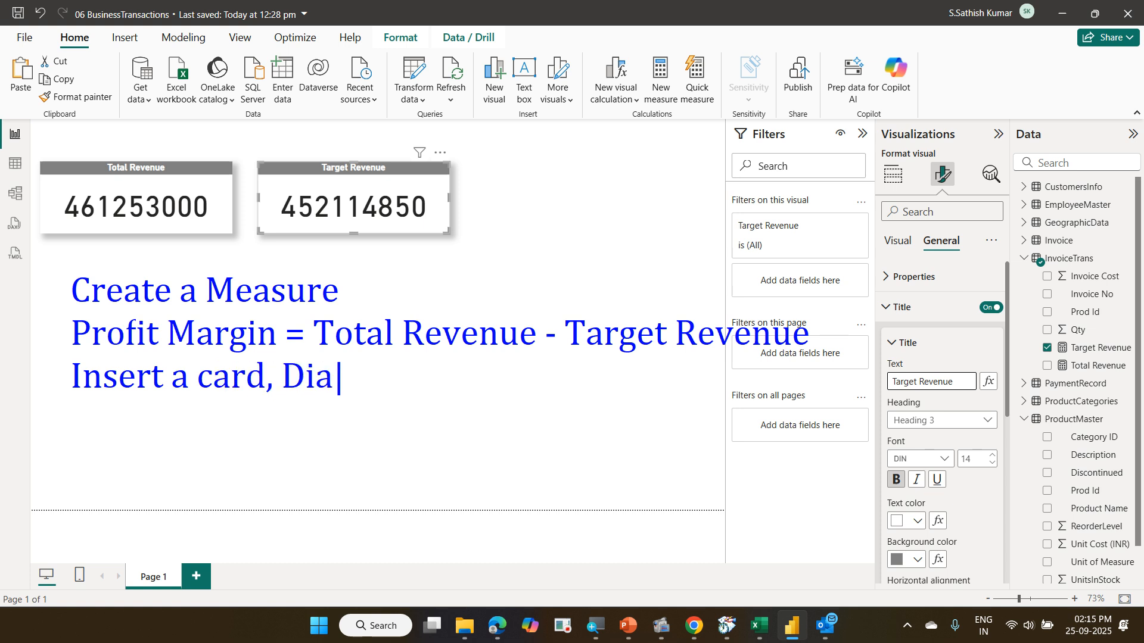
key("BackSpace")
type("splay")
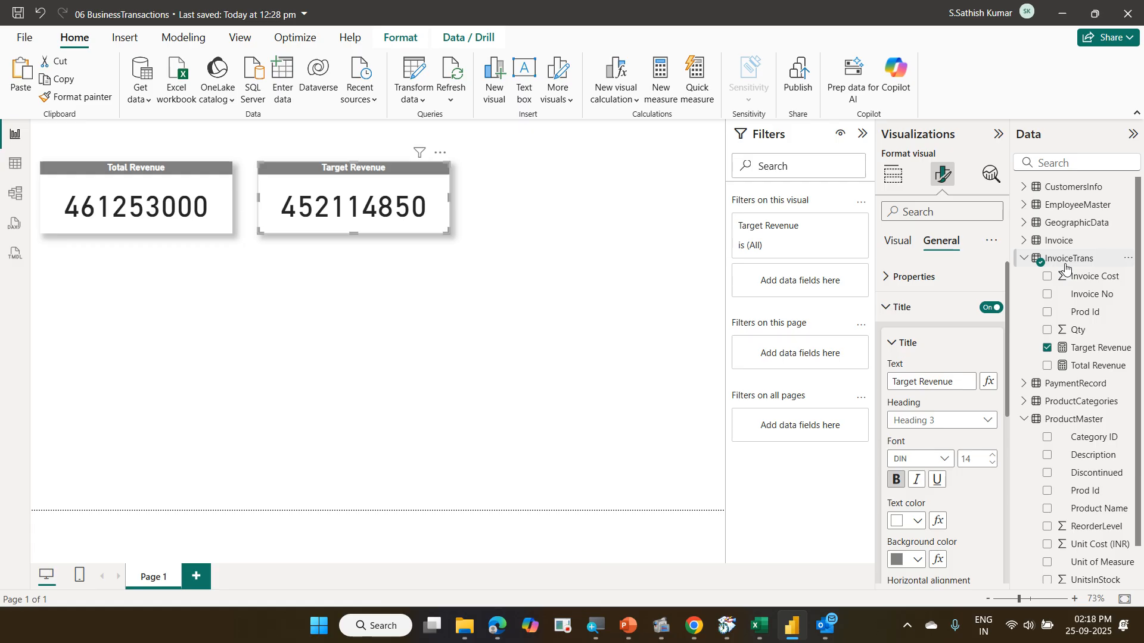
Create a new measure in the InvoiceTrans table and name it Profit Margin
left_click(1065, 265)
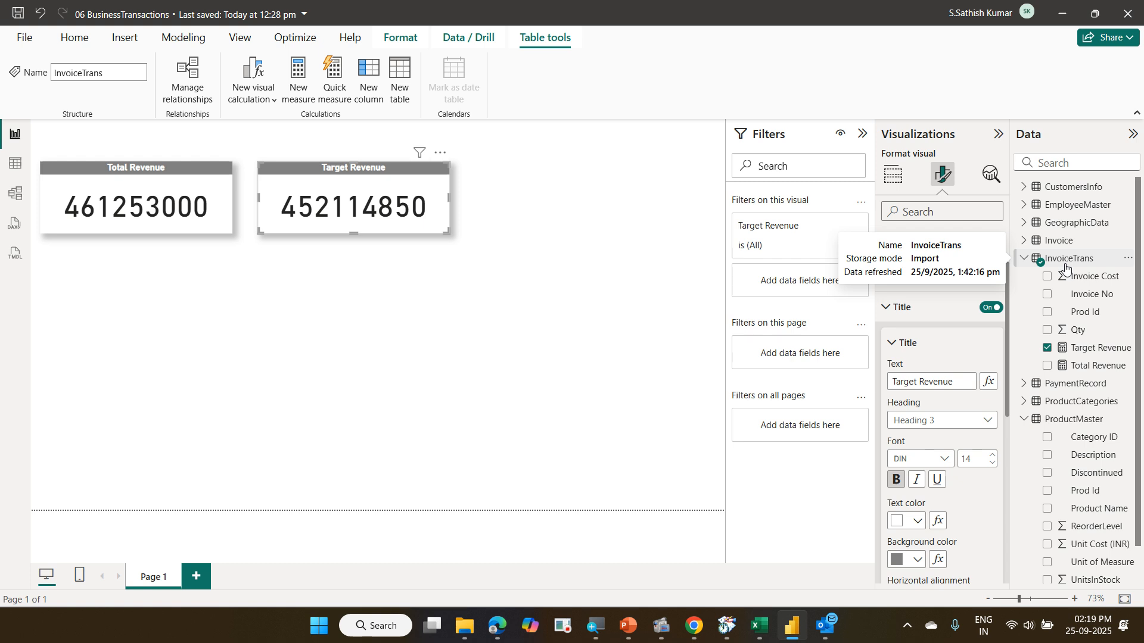
left_click(75, 42)
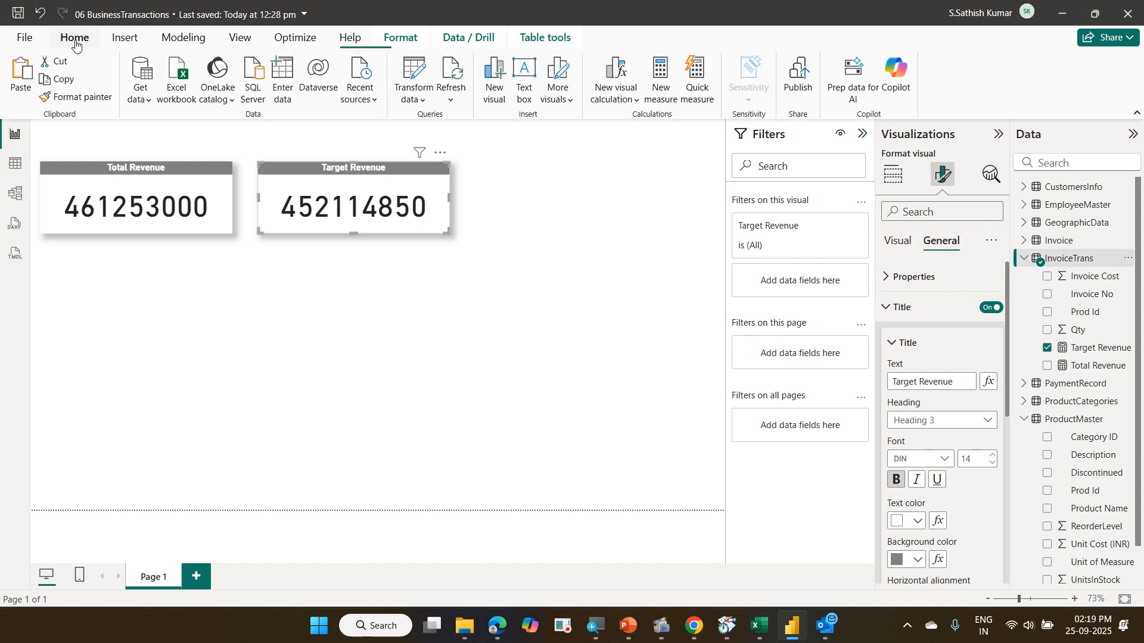
left_click(660, 98)
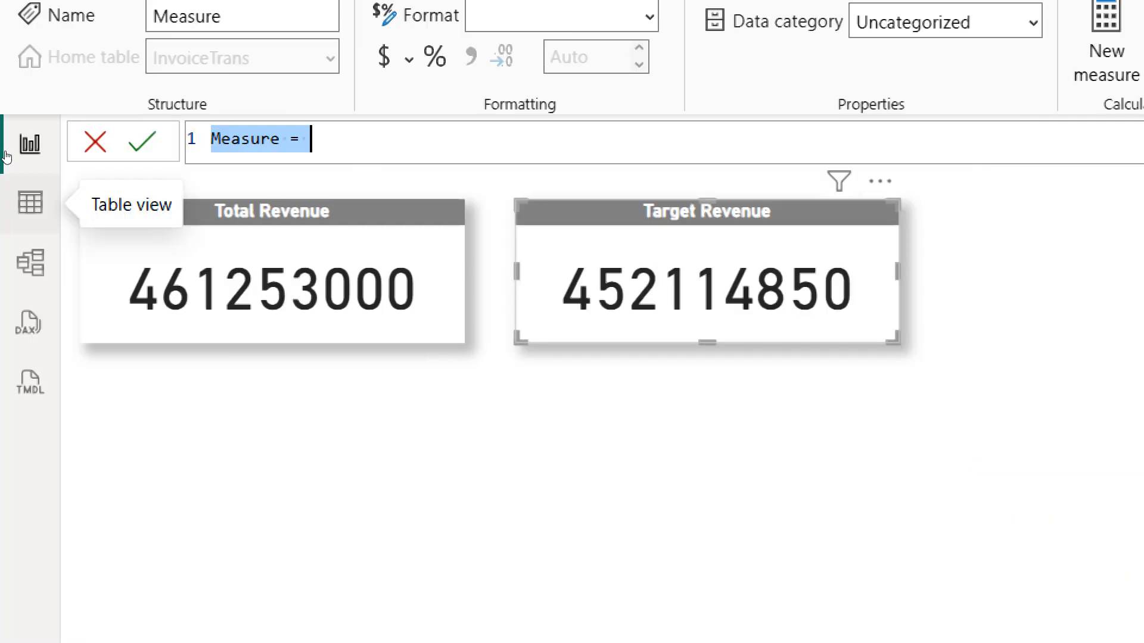
key("Home")
key("shift+Right")
key("shift+Right")
key("shift+Right")
key("shift+Right")
key("shift+Right")
key("shift+Right")
key("shift+Right")
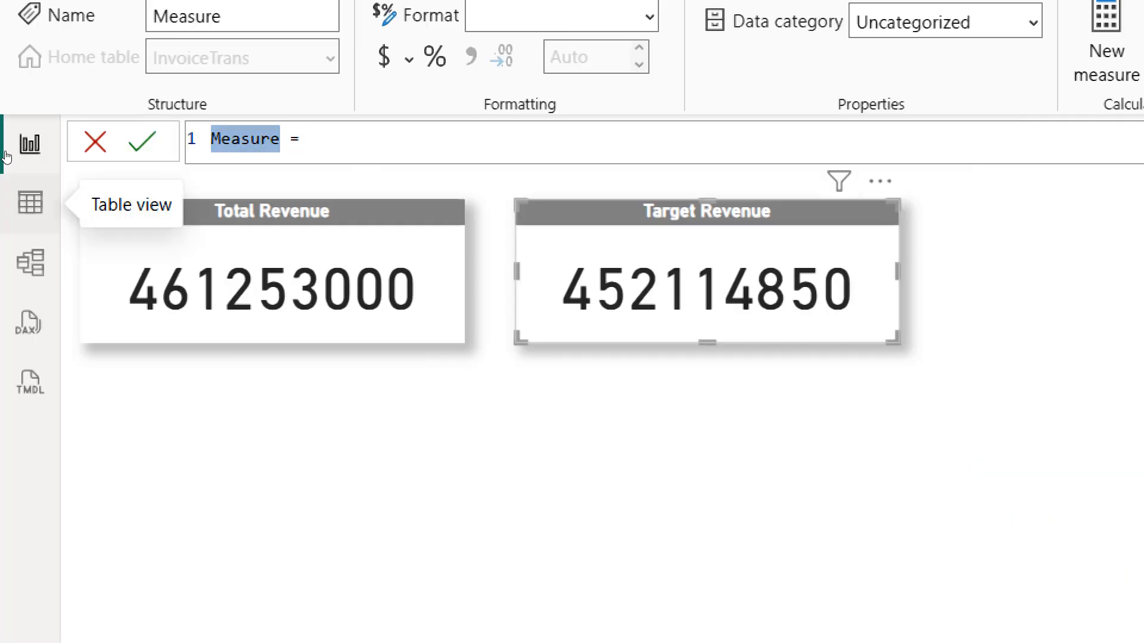
type("Proft")
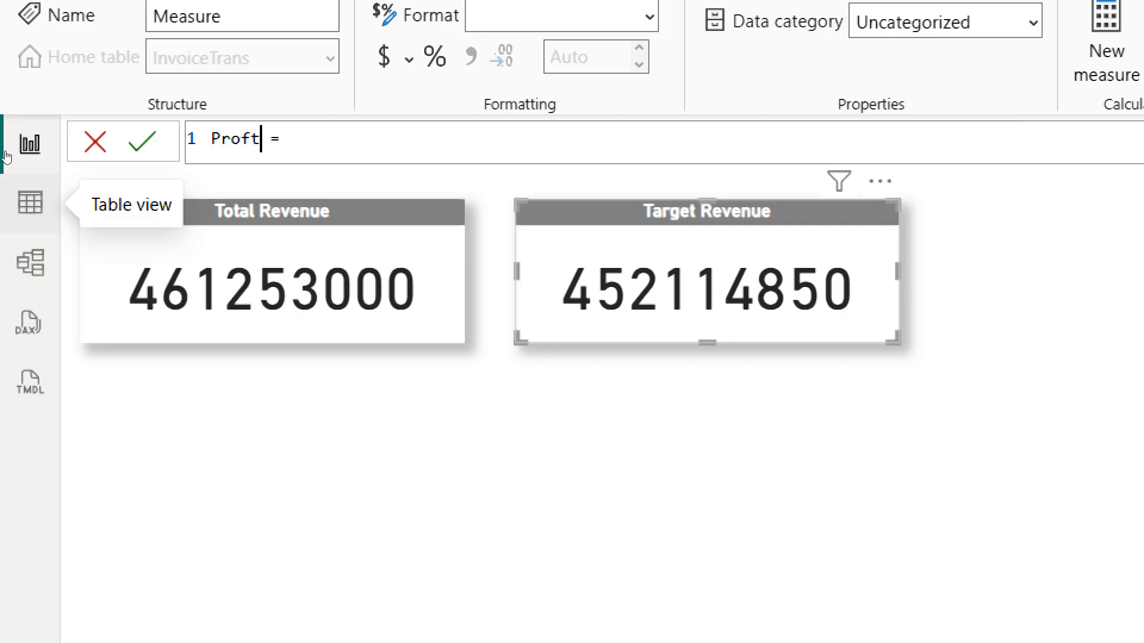
key("BackSpace")
type("it Ma")
type("rgin")
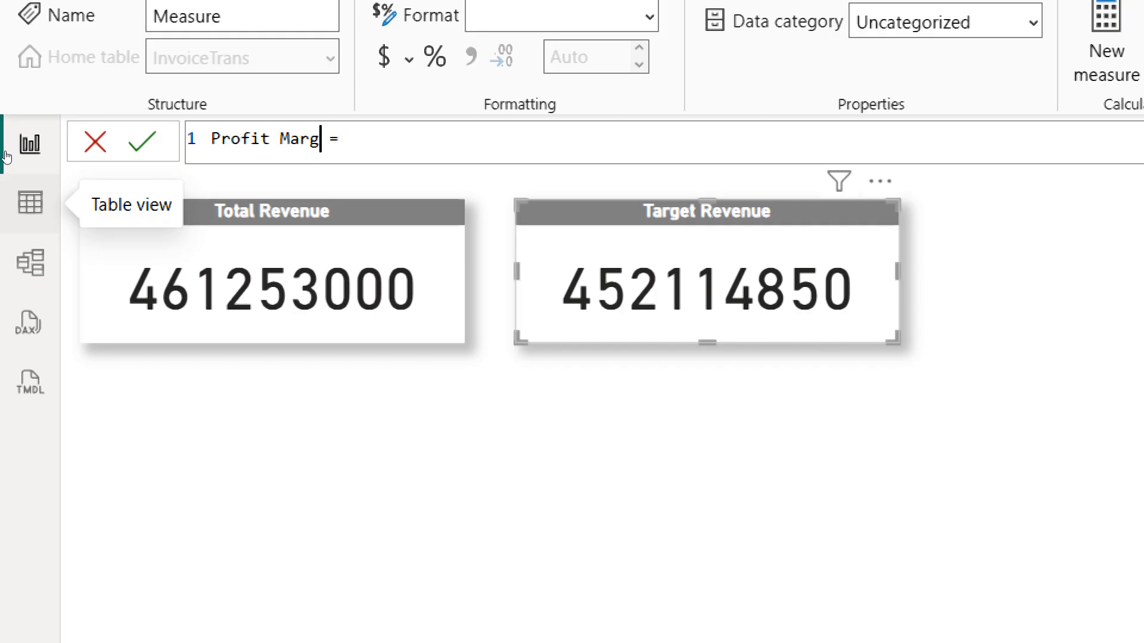
Define the Profit Margin measure as [Total Revenue]-[Target Revenue] and commit it
key("Right")
key("Right")
type("to")
key("Tab")
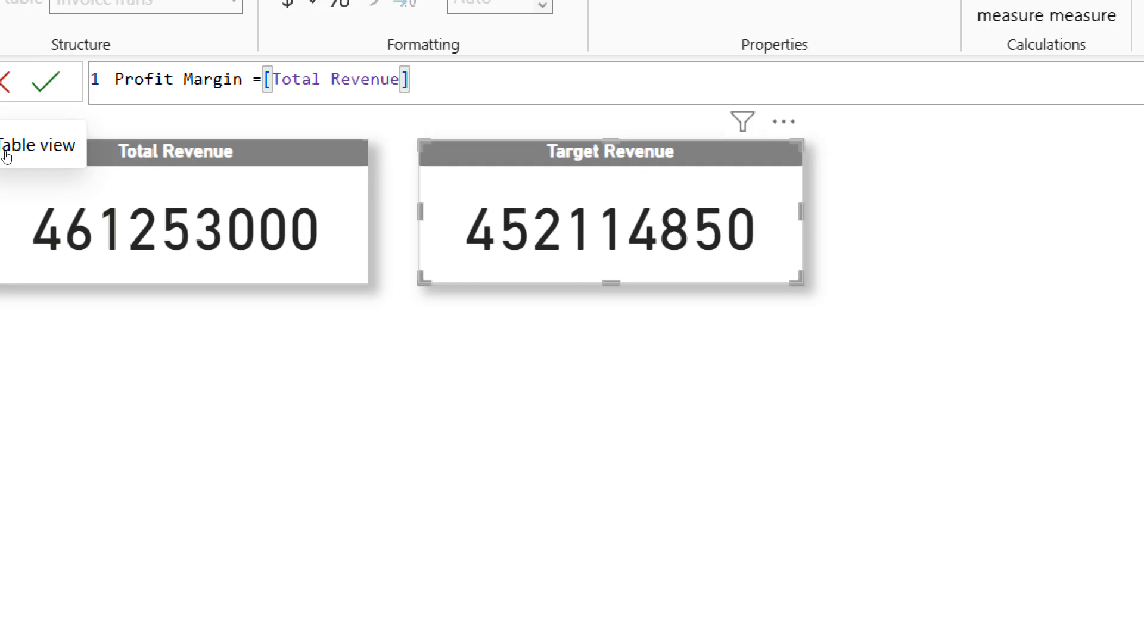
type("-tar")
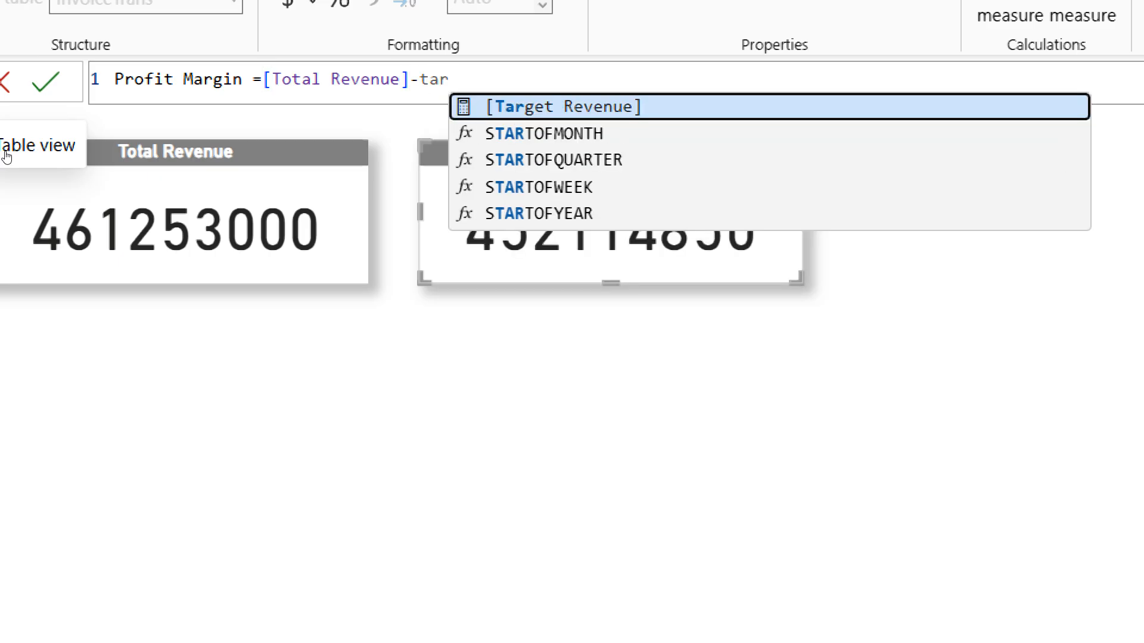
key("Tab")
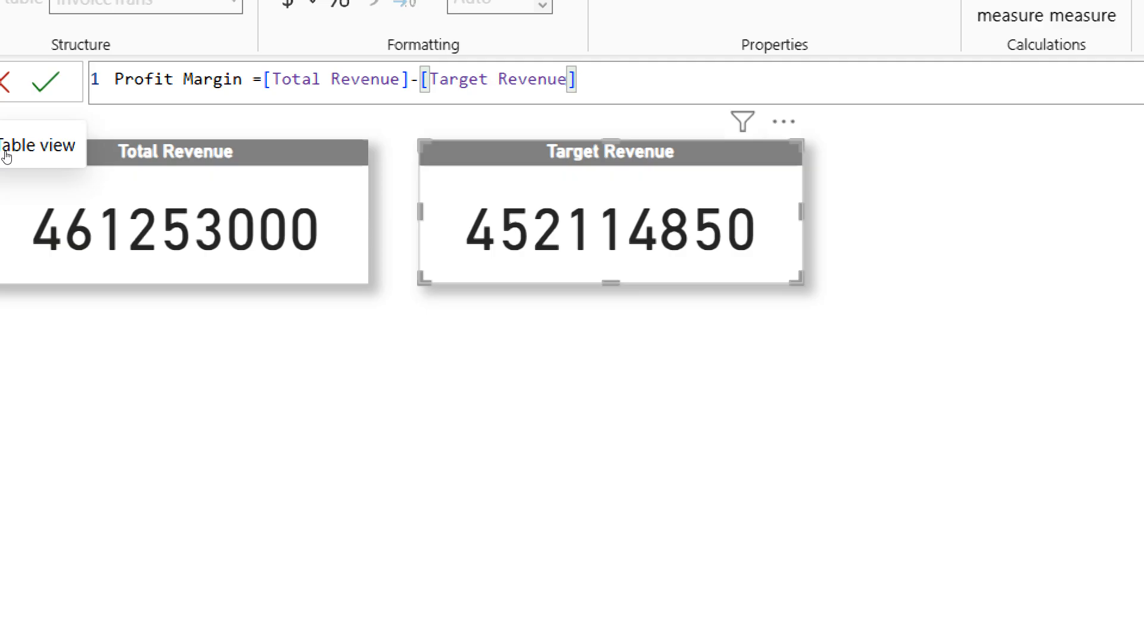
key("Return")
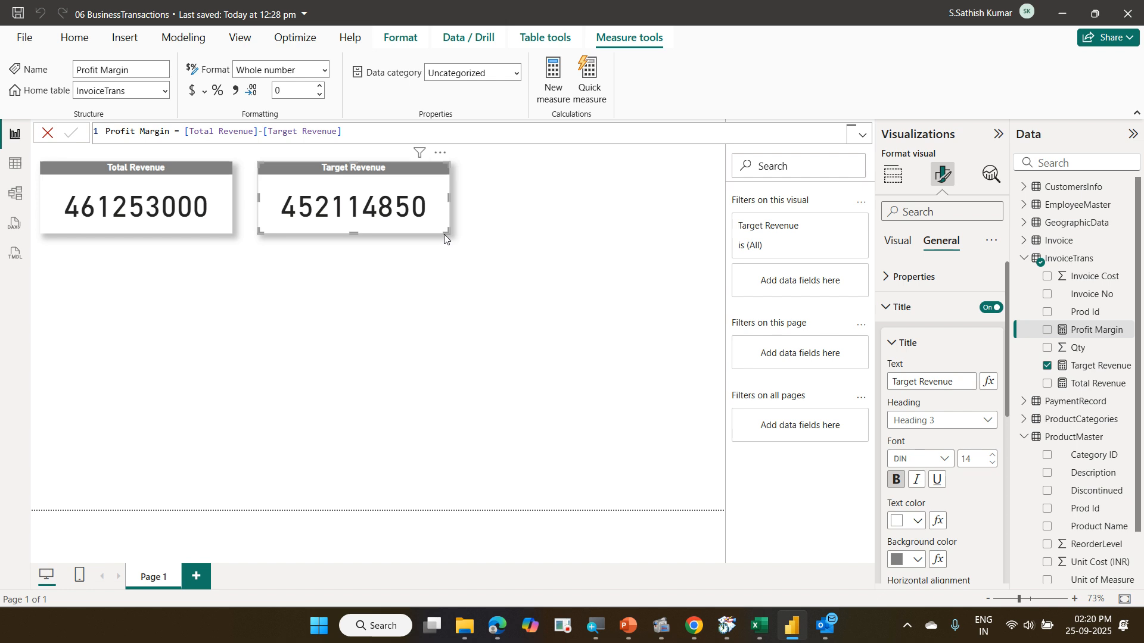
Duplicate the Target Revenue card directly to the right of the original and replace the copy's field with the Profit Margin measure
key("ctrl+v")
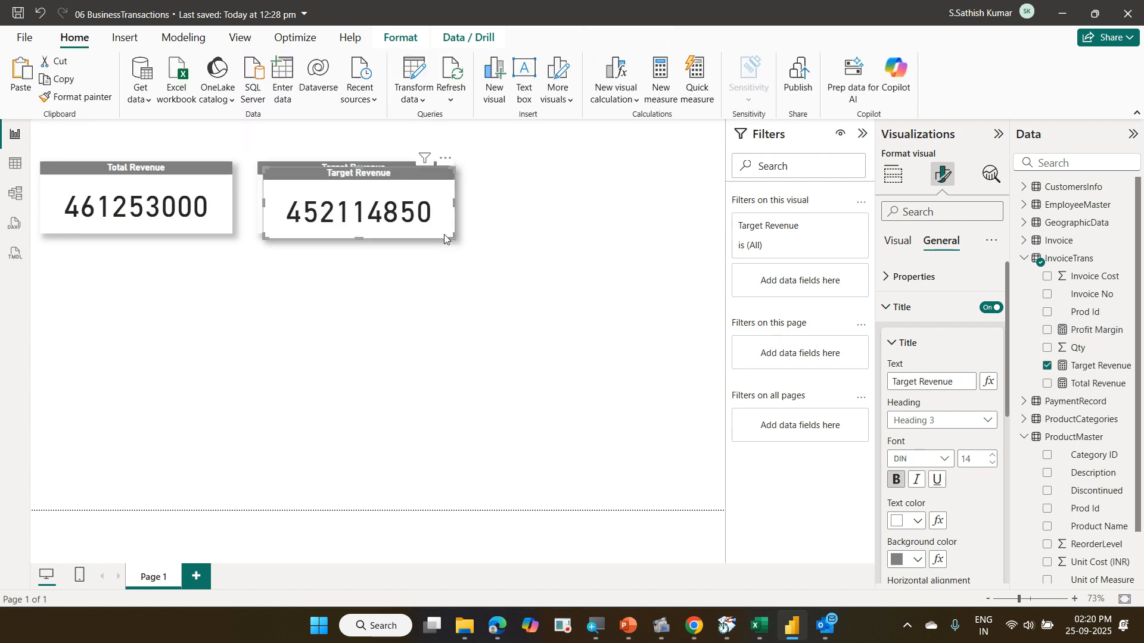
left_click_drag(437, 234, 650, 229)
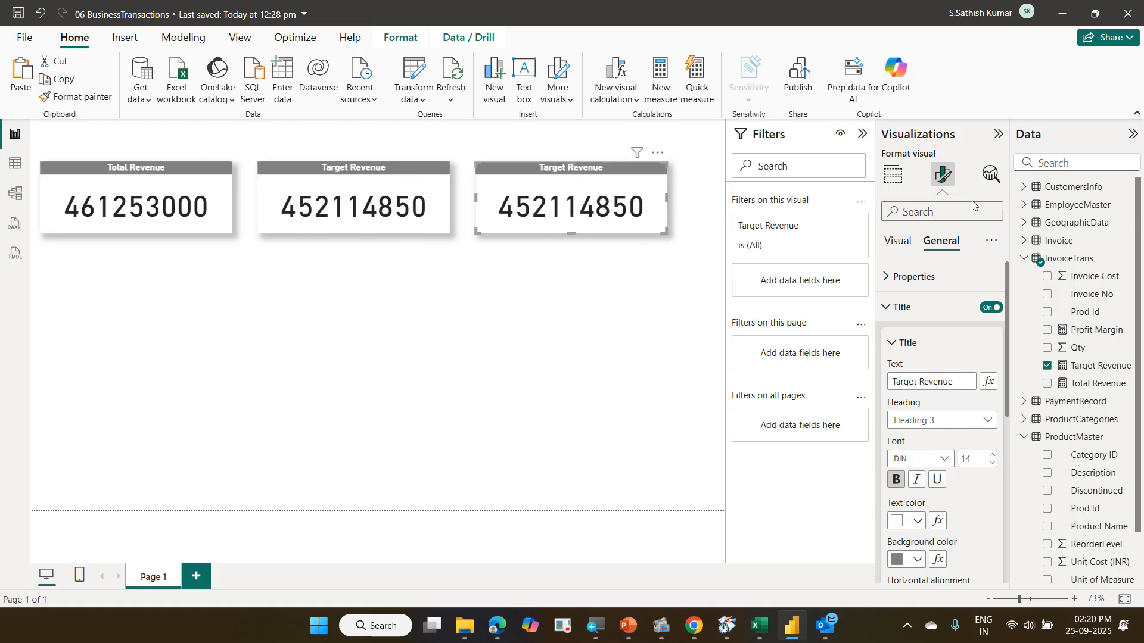
left_click(894, 179)
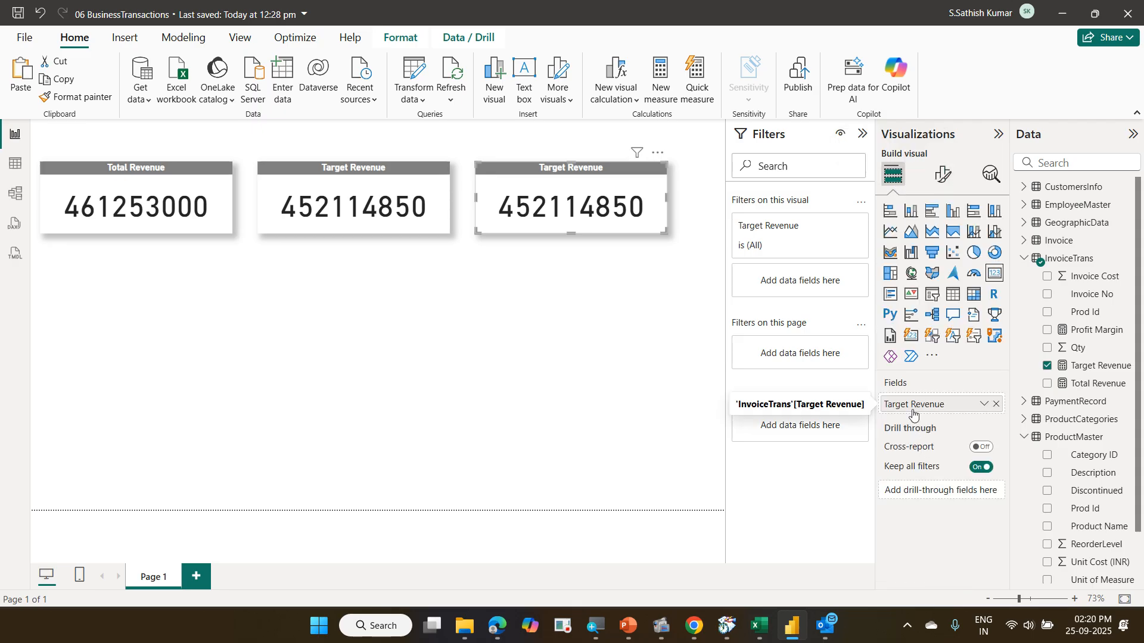
left_click(995, 403)
left_click_drag(1096, 331, 979, 413)
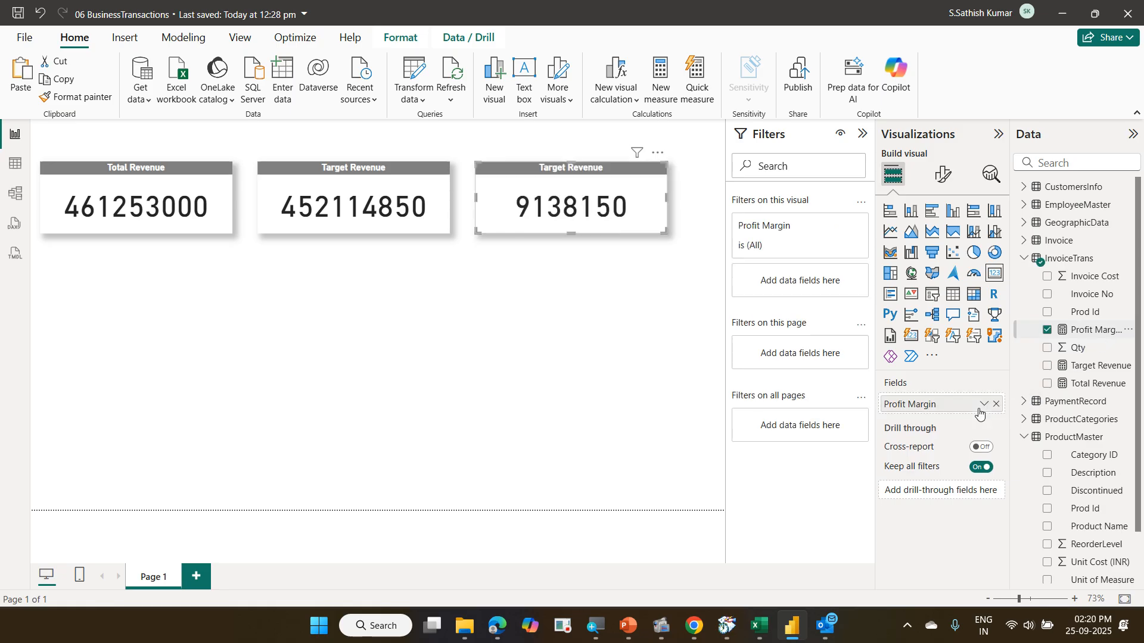
Change the title text of the third card, the Target Revenue copy, to Profit Margin
left_click(942, 177)
left_click(941, 240)
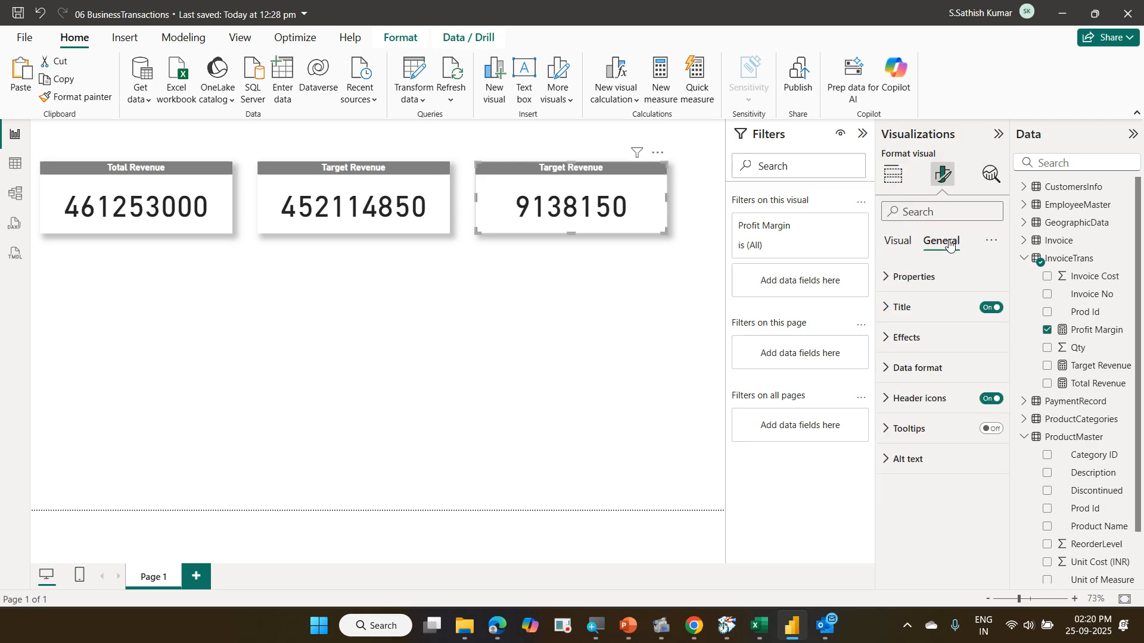
left_click(929, 308)
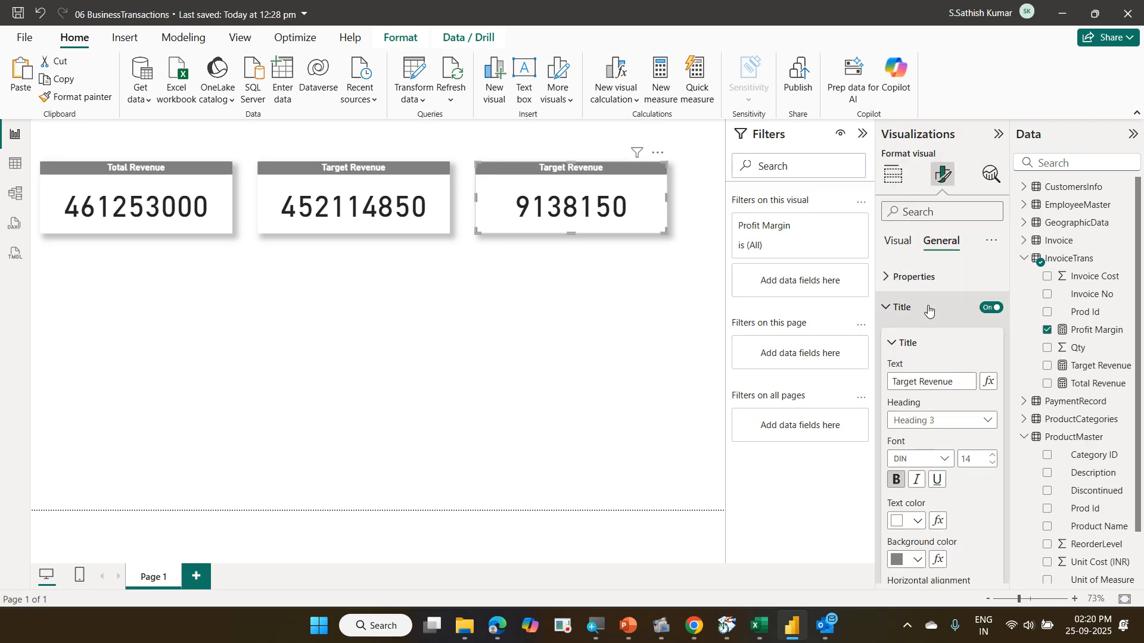
double_click(904, 383)
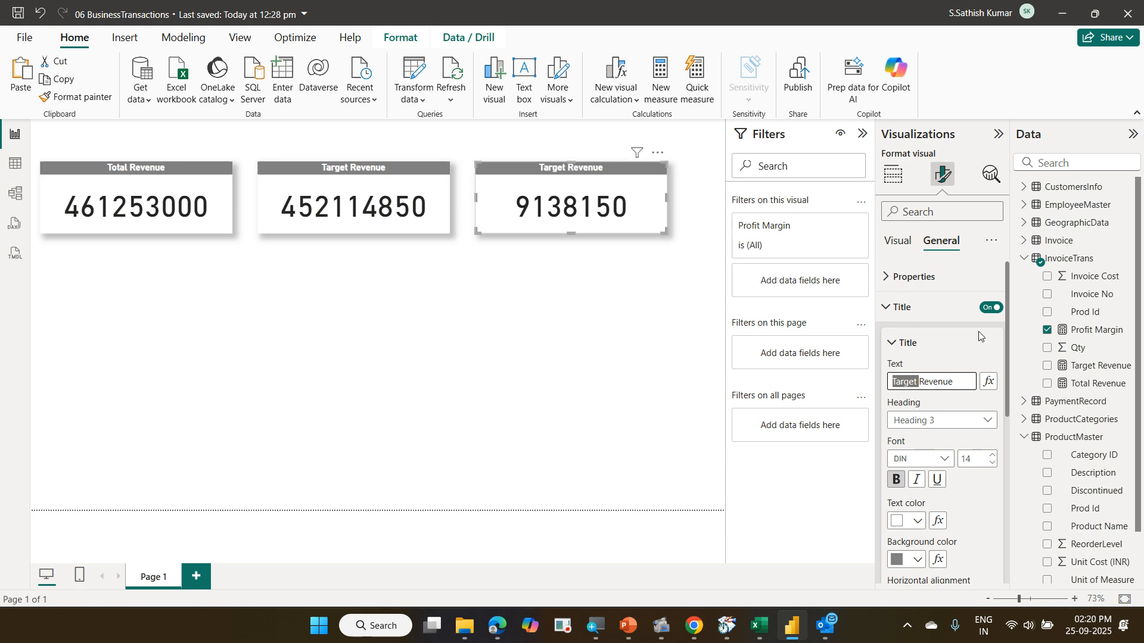
key("shift+Right")
key("shift+Right")
key("shift+Right")
key("shift+Right")
key("shift+Right")
key("shift+Right")
key("shift+Right")
key("shift+Right")
type("Profit")
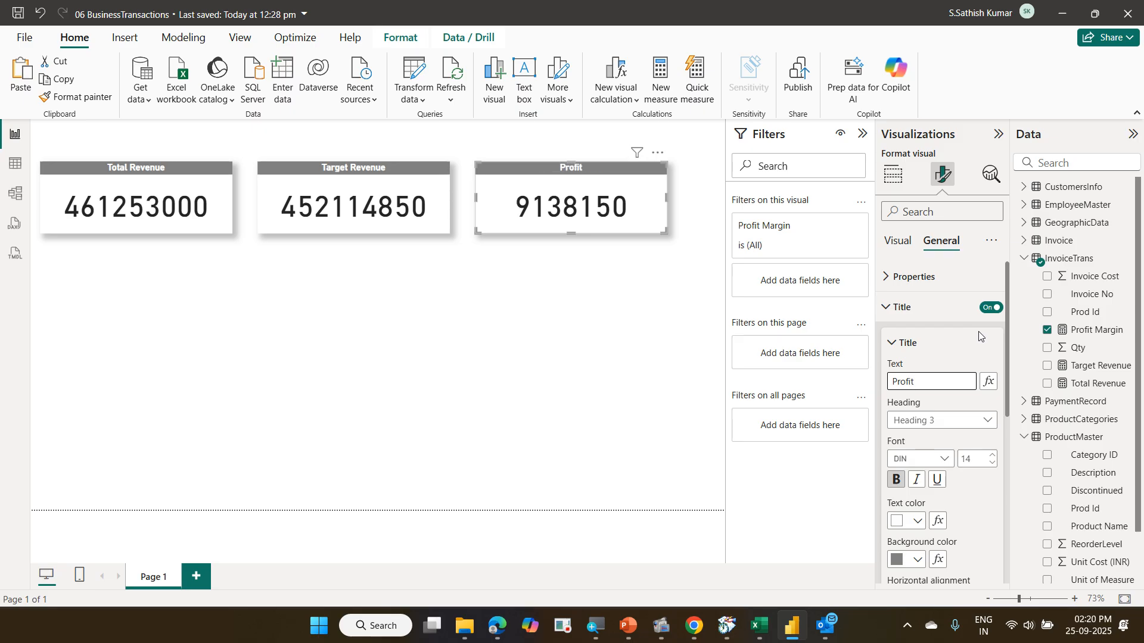
type(" Margin")
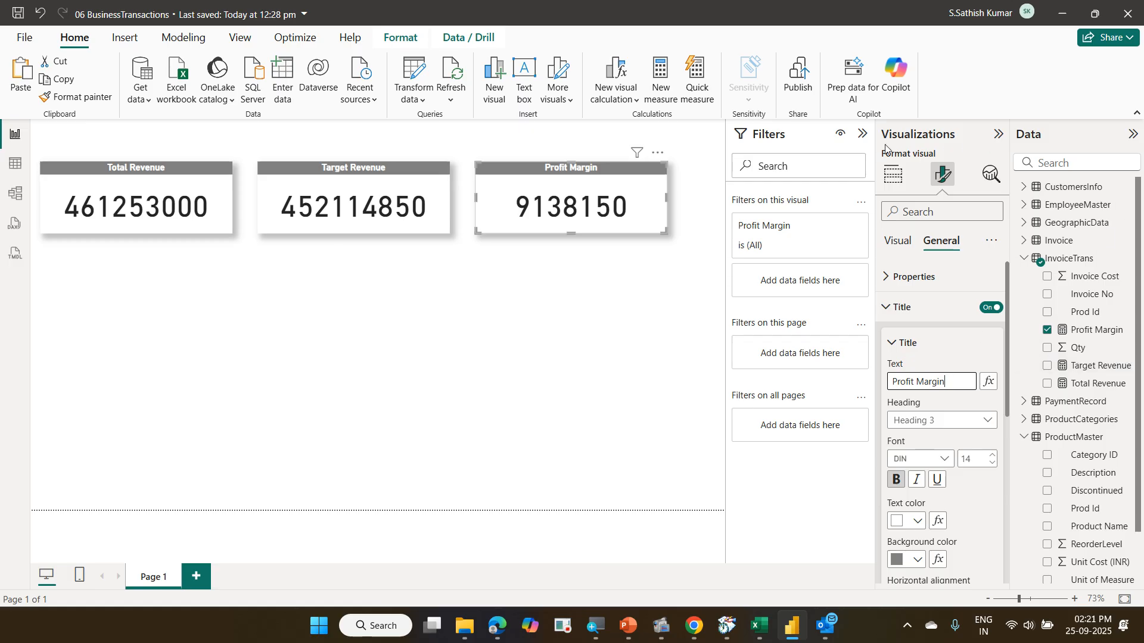
Collapse the Filters pane and add a taller slicer below the Total Revenue card using the Category field from ProductCategories
left_click(858, 140)
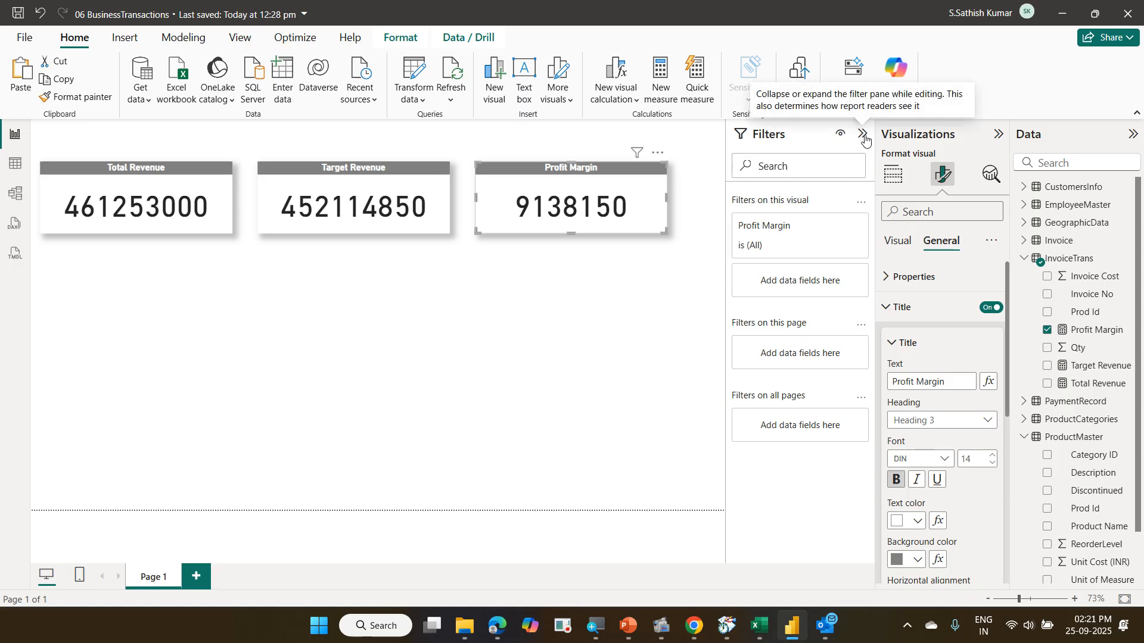
left_click(863, 135)
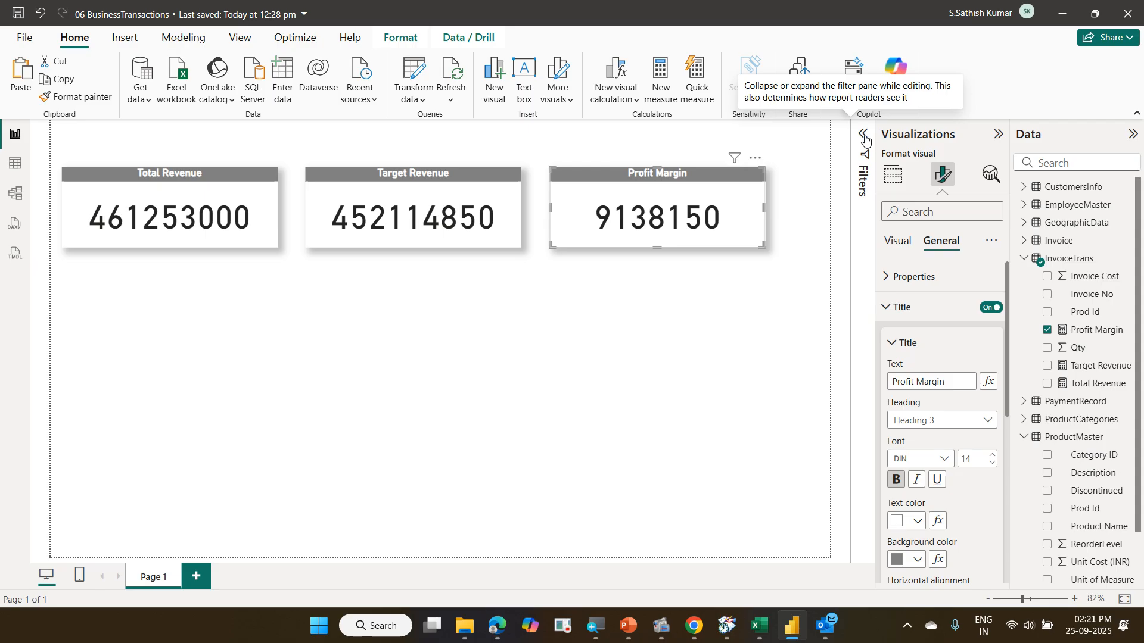
left_click(377, 345)
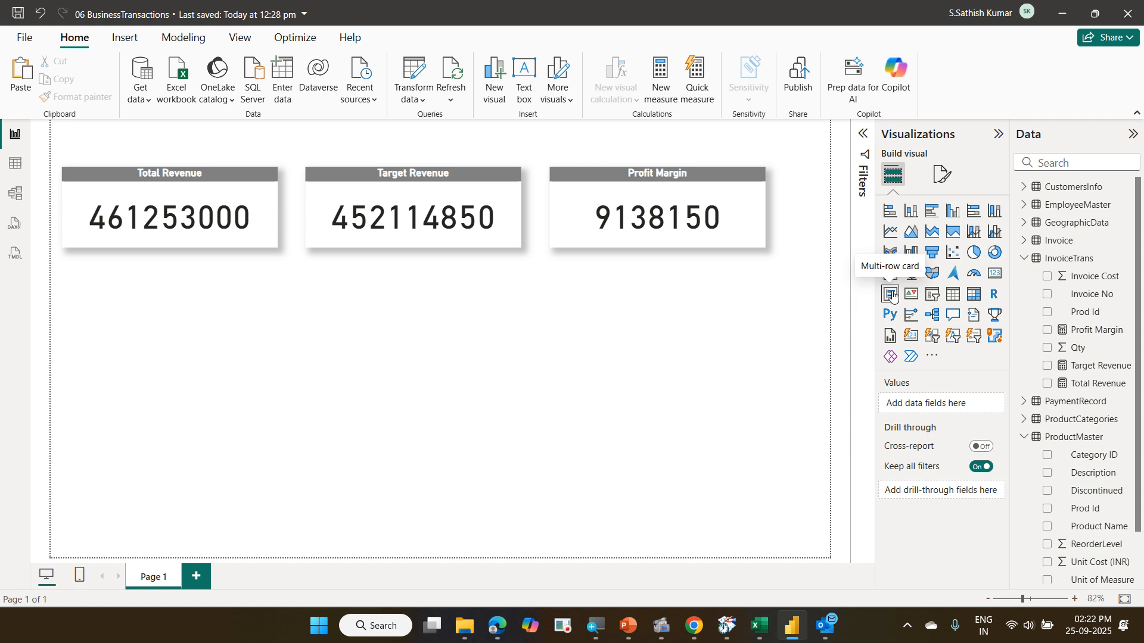
left_click(929, 301)
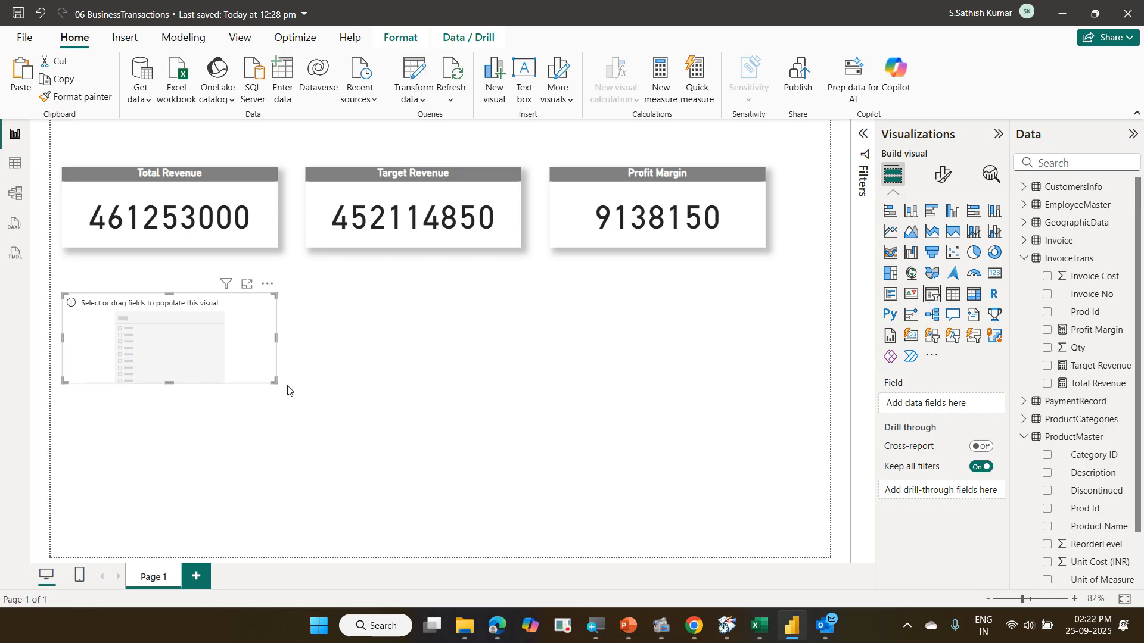
left_click_drag(274, 381, 268, 475)
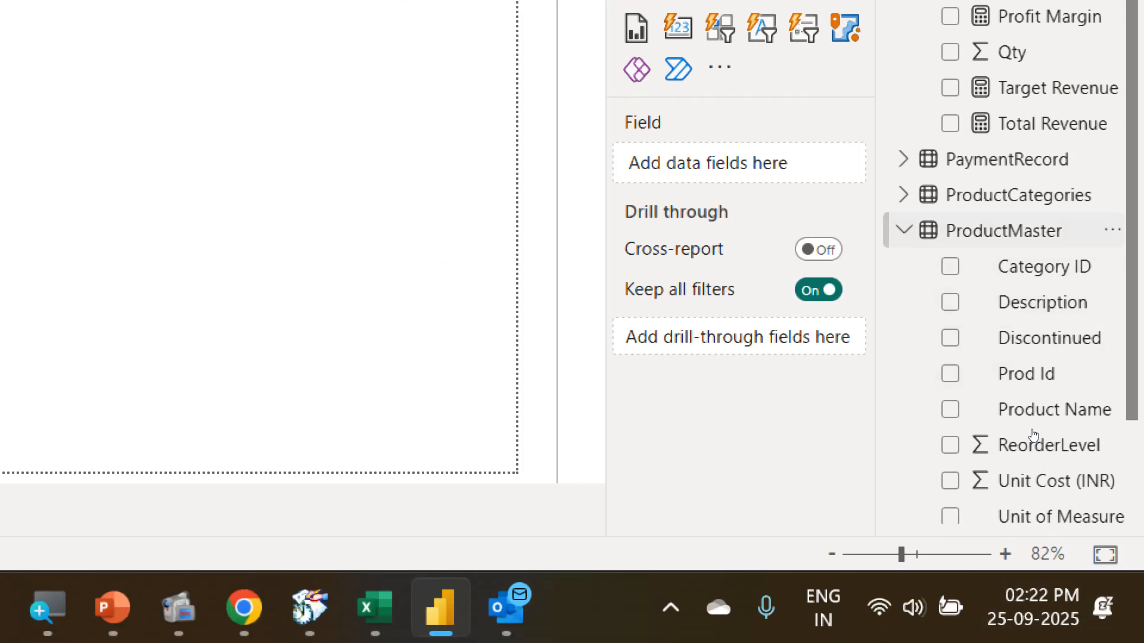
left_click(905, 196)
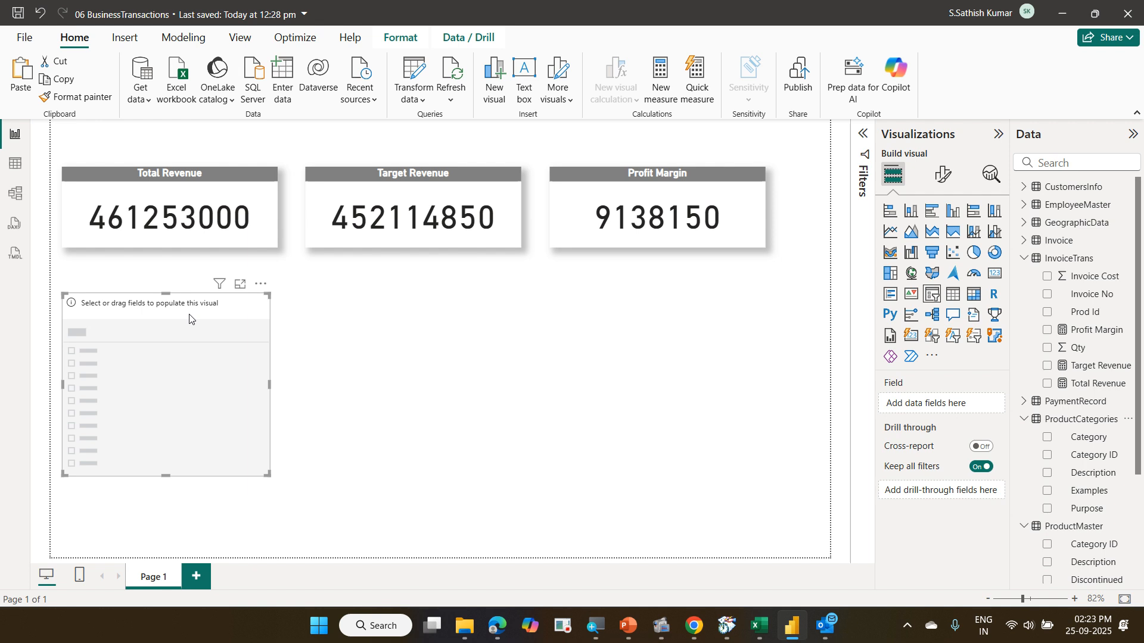
left_click_drag(1086, 442, 958, 416)
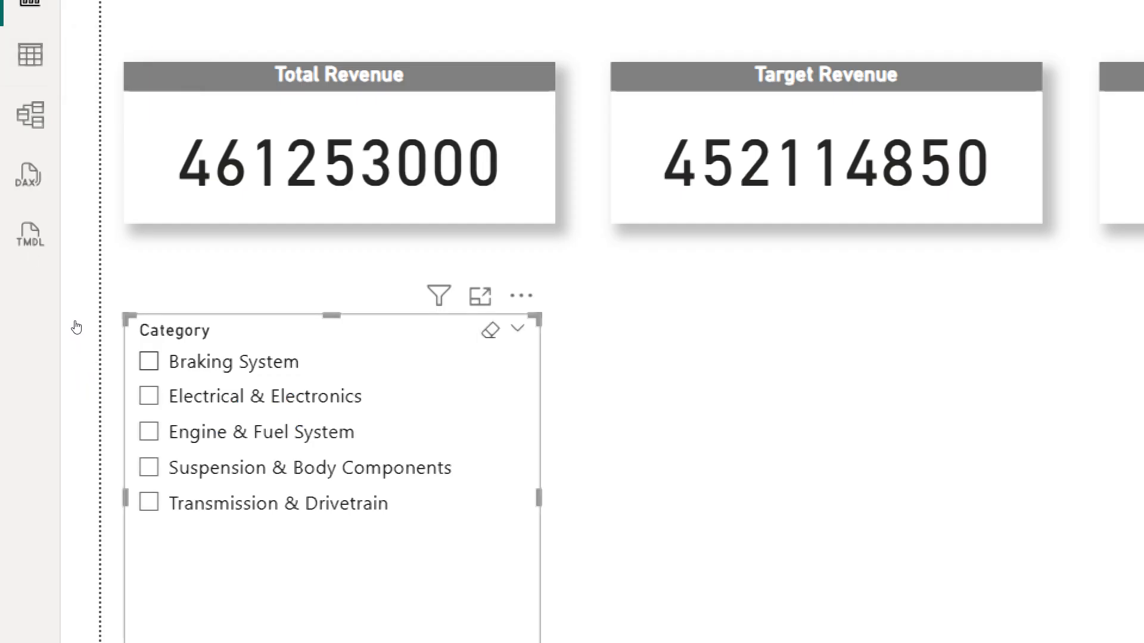
Test the slicer by filtering the cards by each category from Braking System to Transmission & Drivetrain, ending with the selection cleared
left_click(149, 361)
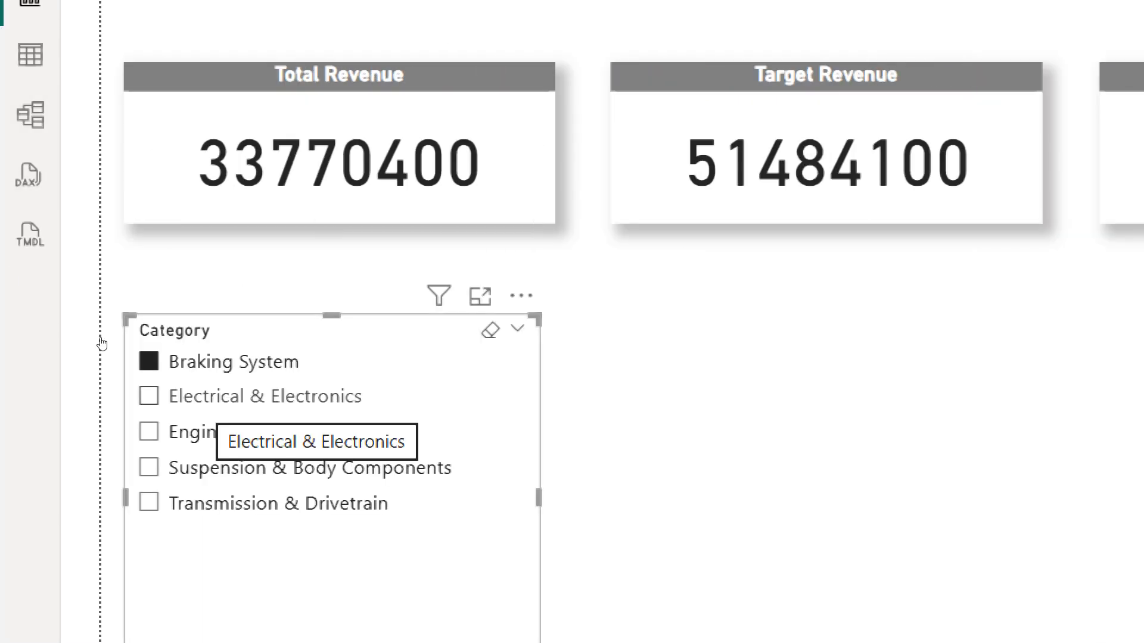
left_click(206, 396)
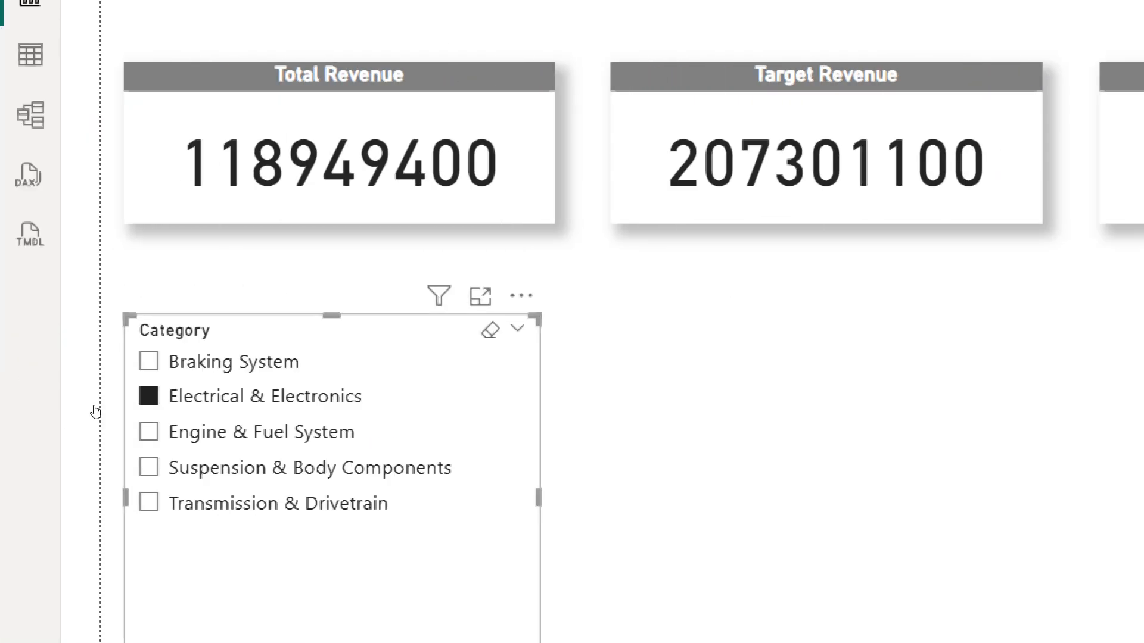
left_click(149, 431)
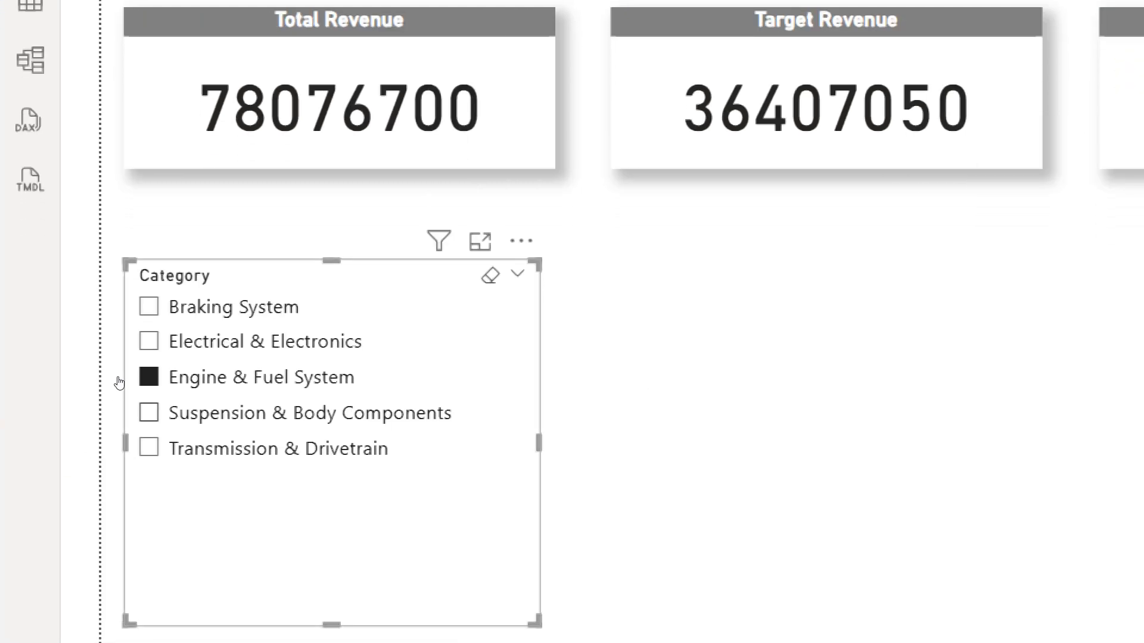
left_click(149, 413)
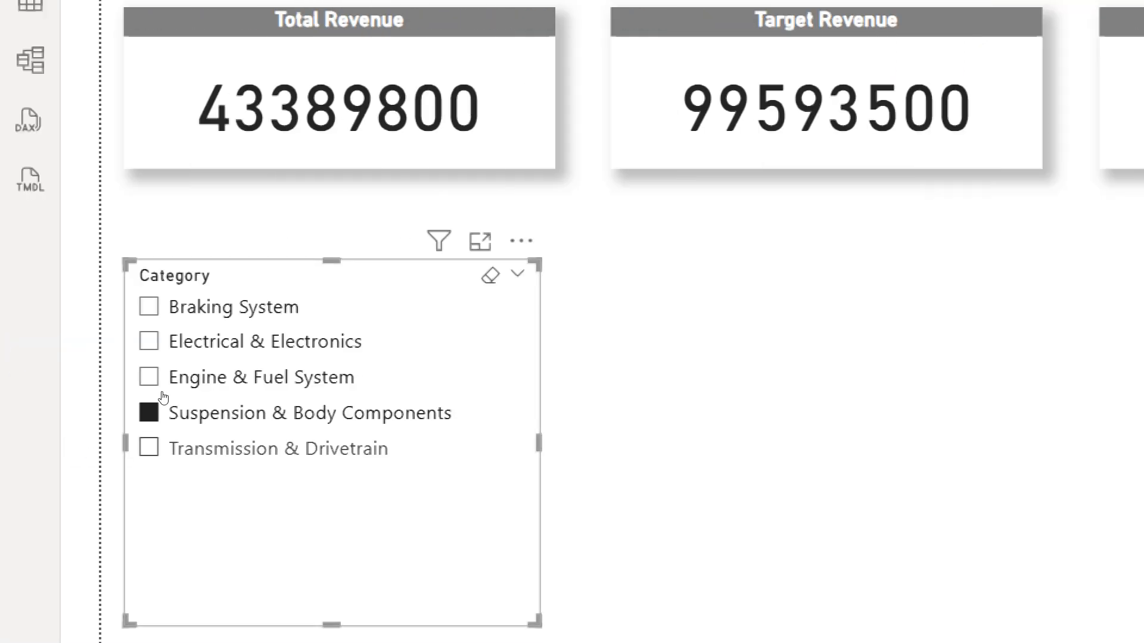
left_click(149, 448)
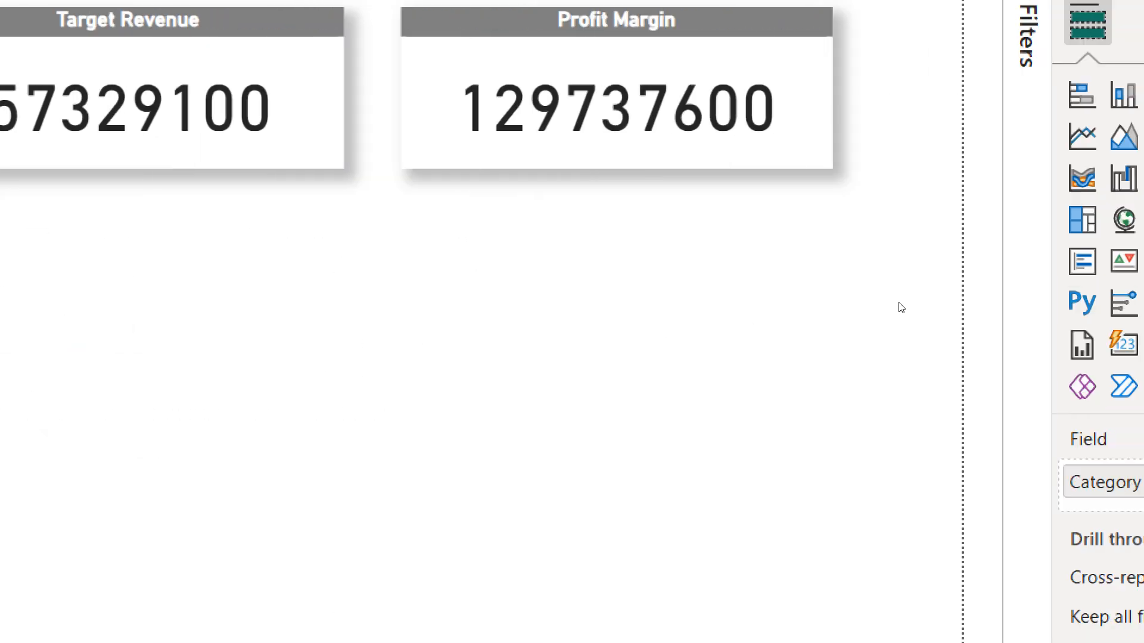
left_click(149, 307)
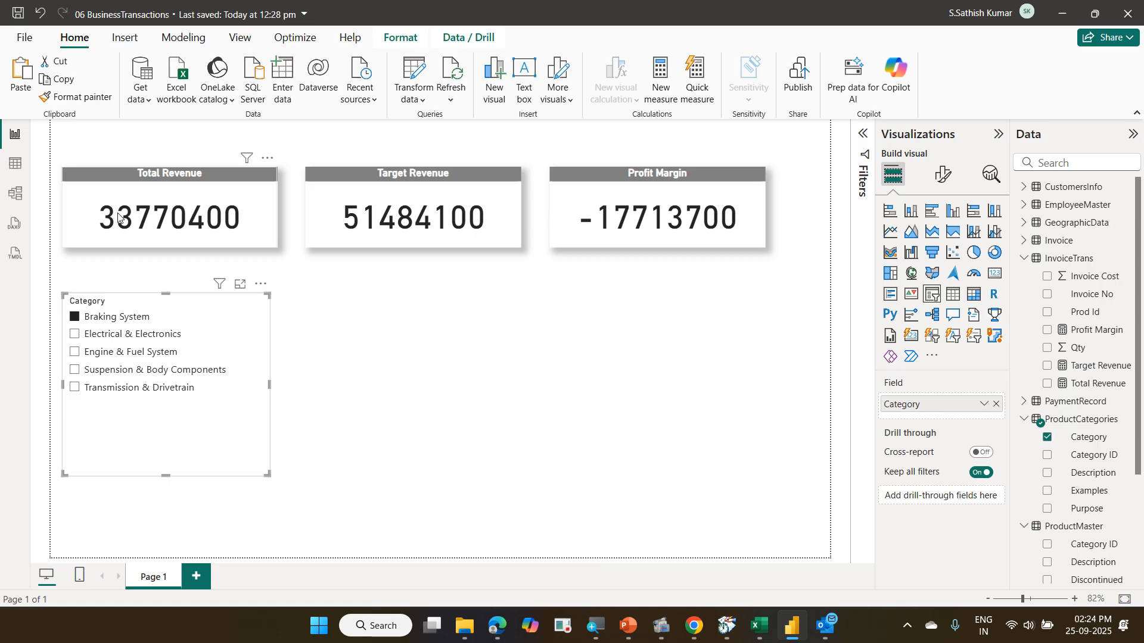
left_click(112, 316)
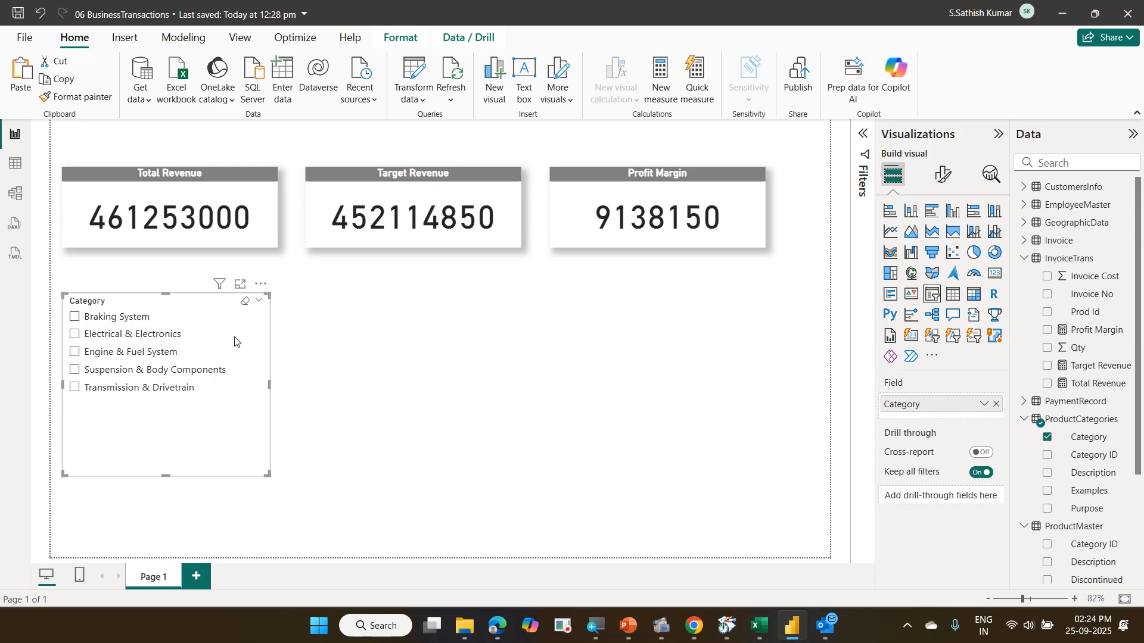
Mark the Profit Margin value with an on-screen box and check mark, and write the note "If Profit then Green else Red"
mouse_move(557, 187)
left_mouse_down()
mouse_move(620, 235)
mouse_move(757, 244)
mouse_move(765, 189)
left_mouse_up()
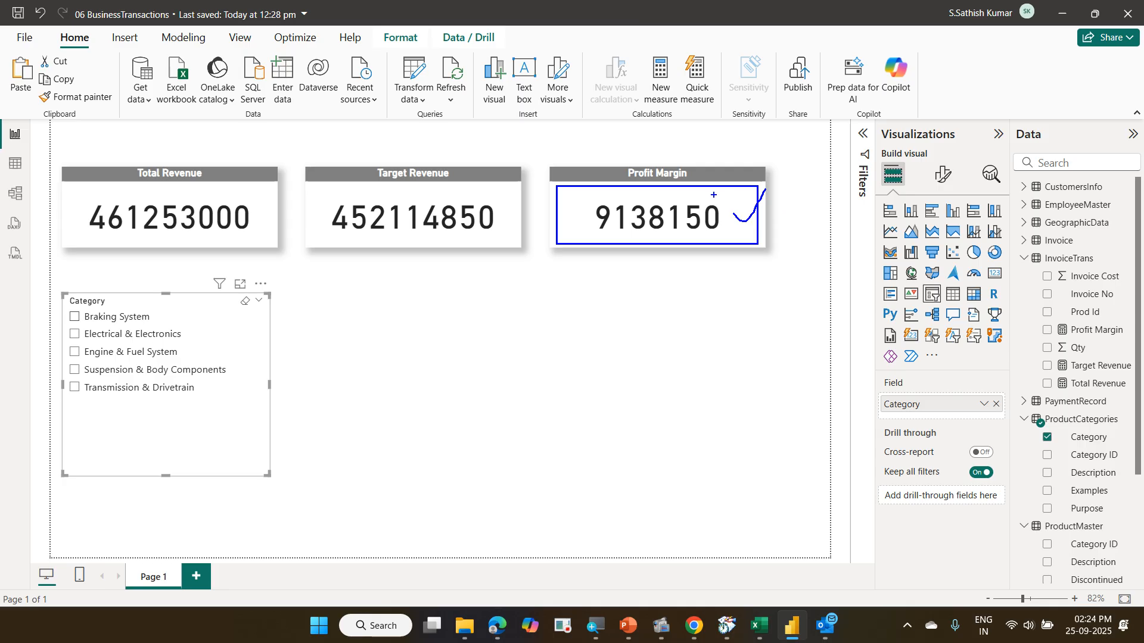
type("tIf ")
type("Profu")
key("BackSpace")
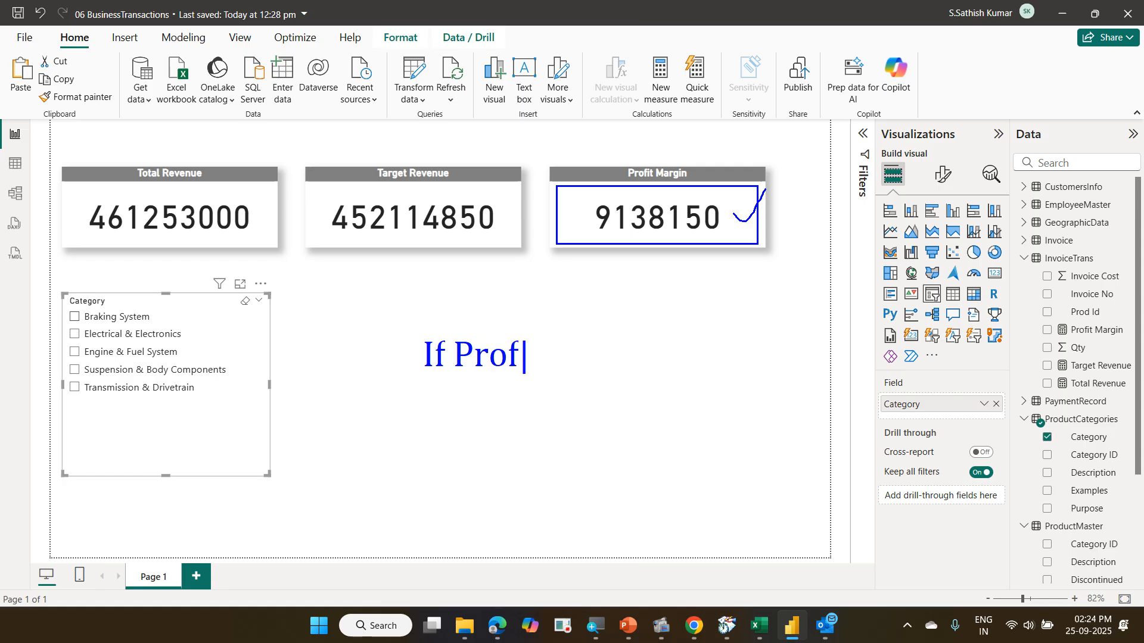
type("it the")
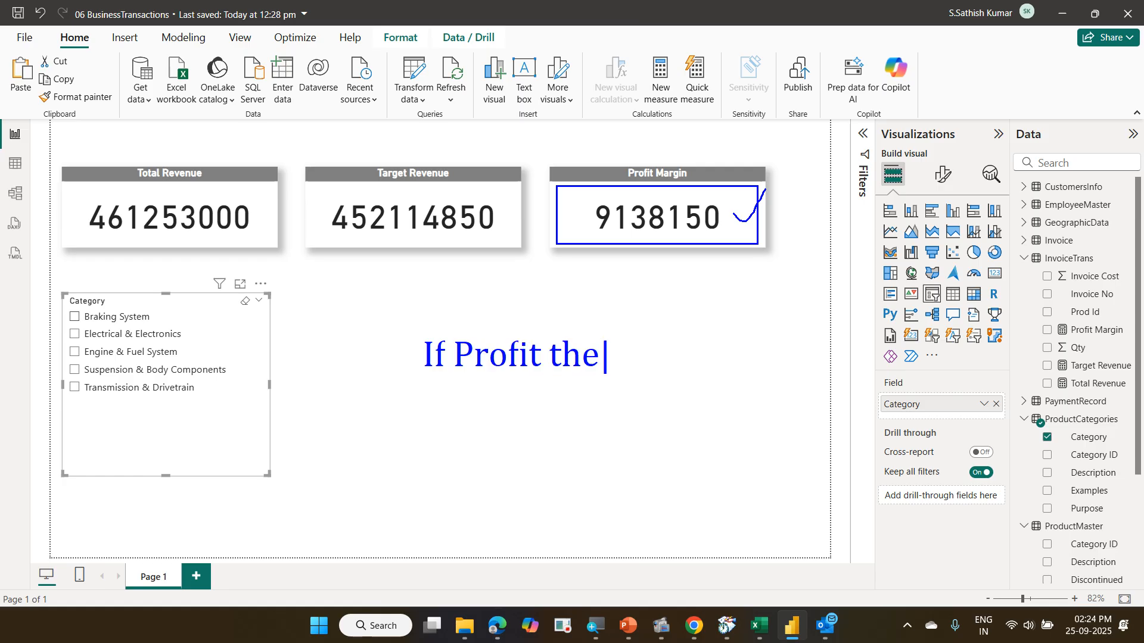
type("b")
key("BackSpace")
key("BackSpace")
type("n Green")
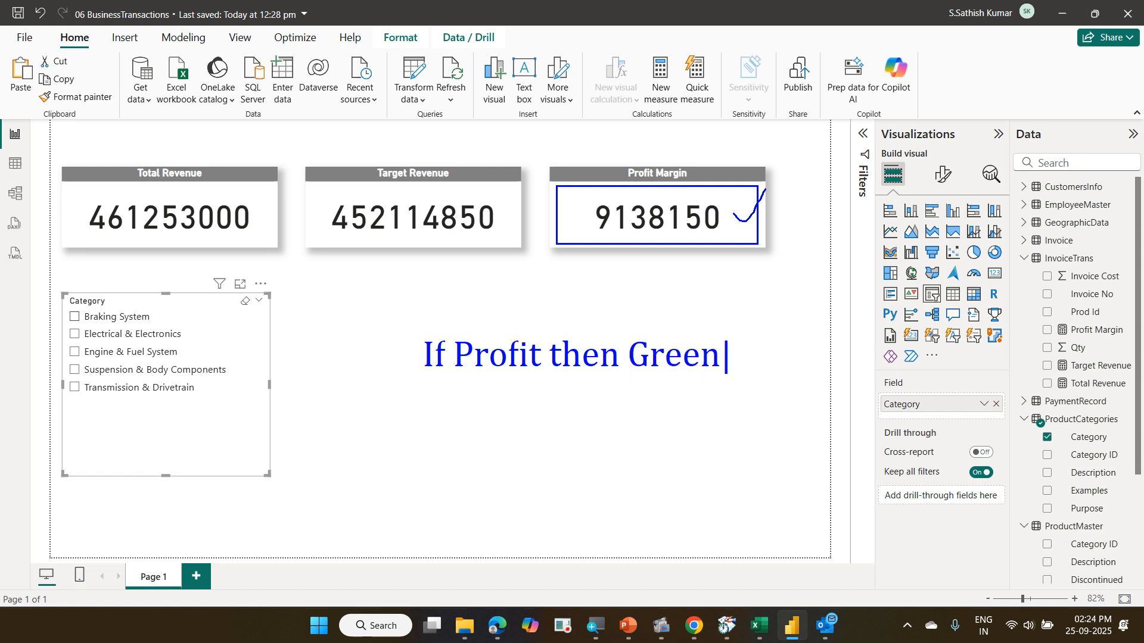
key("Return")
type("else R")
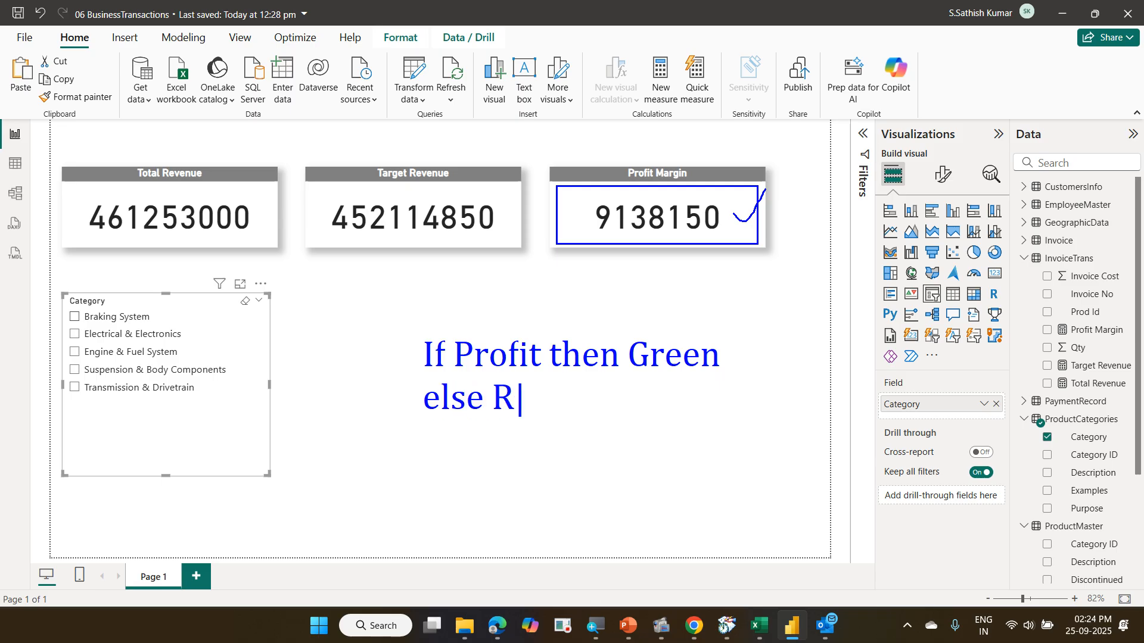
type("ed")
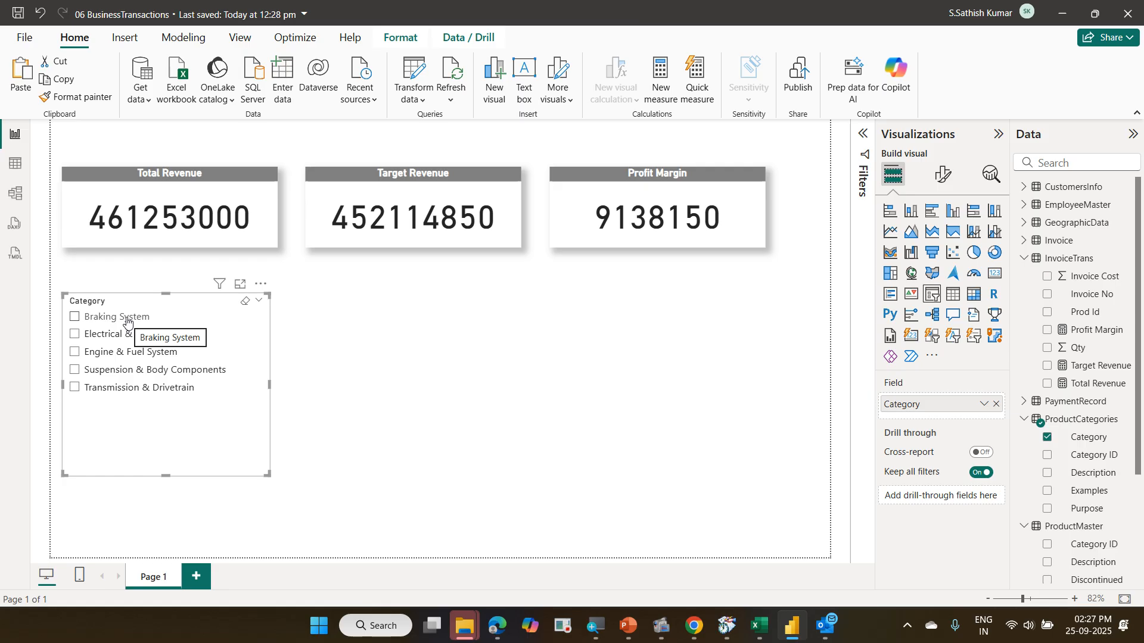
Set the Profit Margin card's callout color to rules-based formatting, with red for values >= Min and < 0
left_click(716, 244)
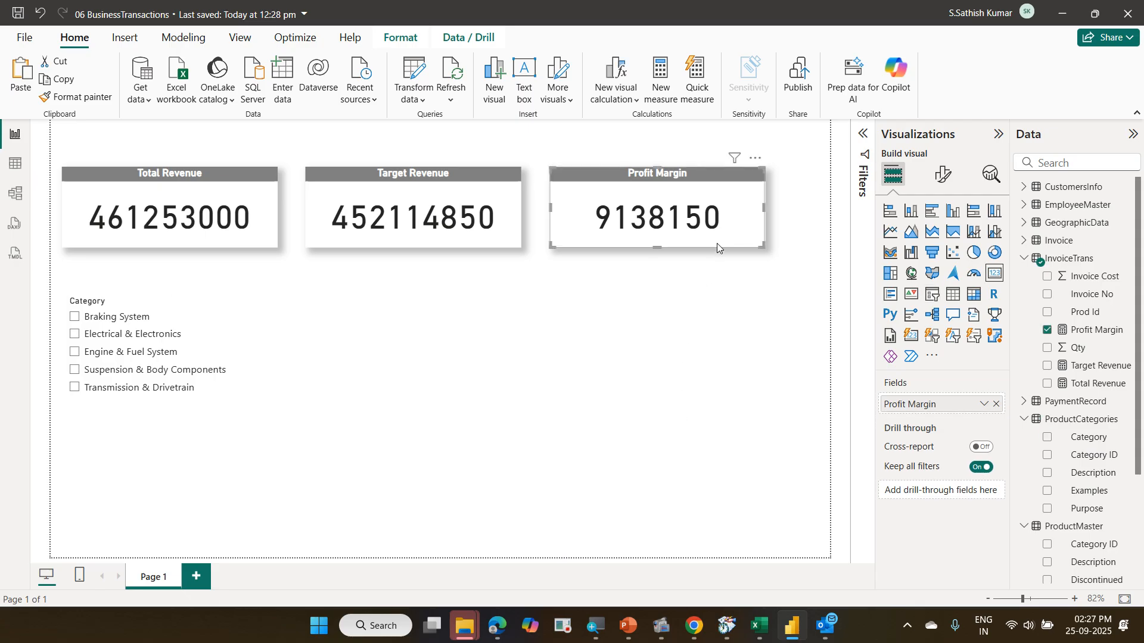
left_click(948, 174)
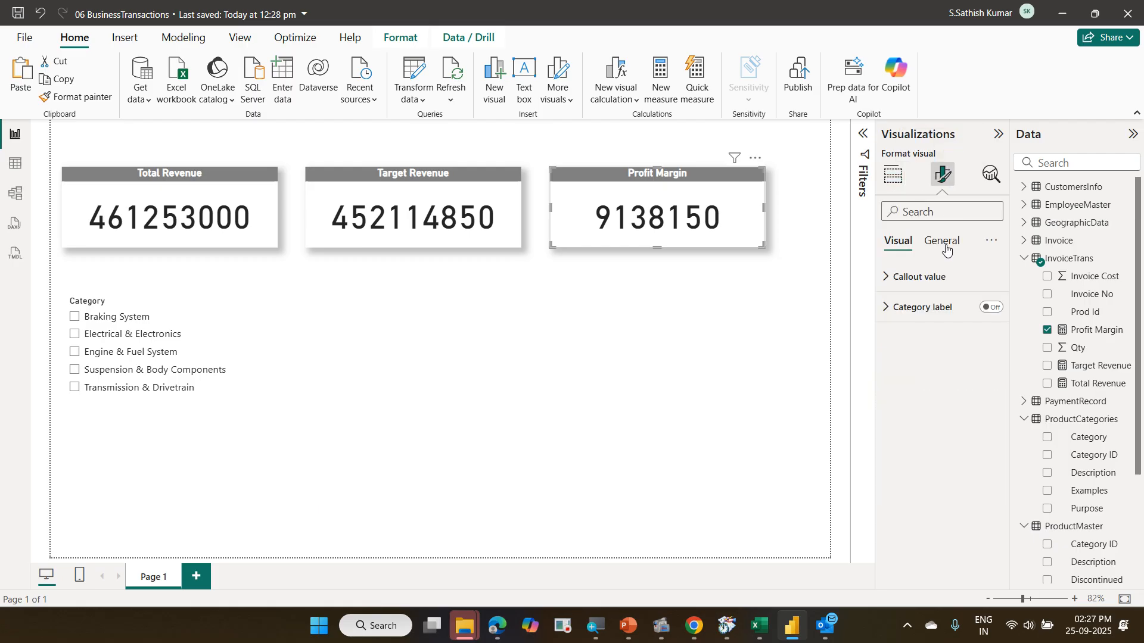
left_click(942, 275)
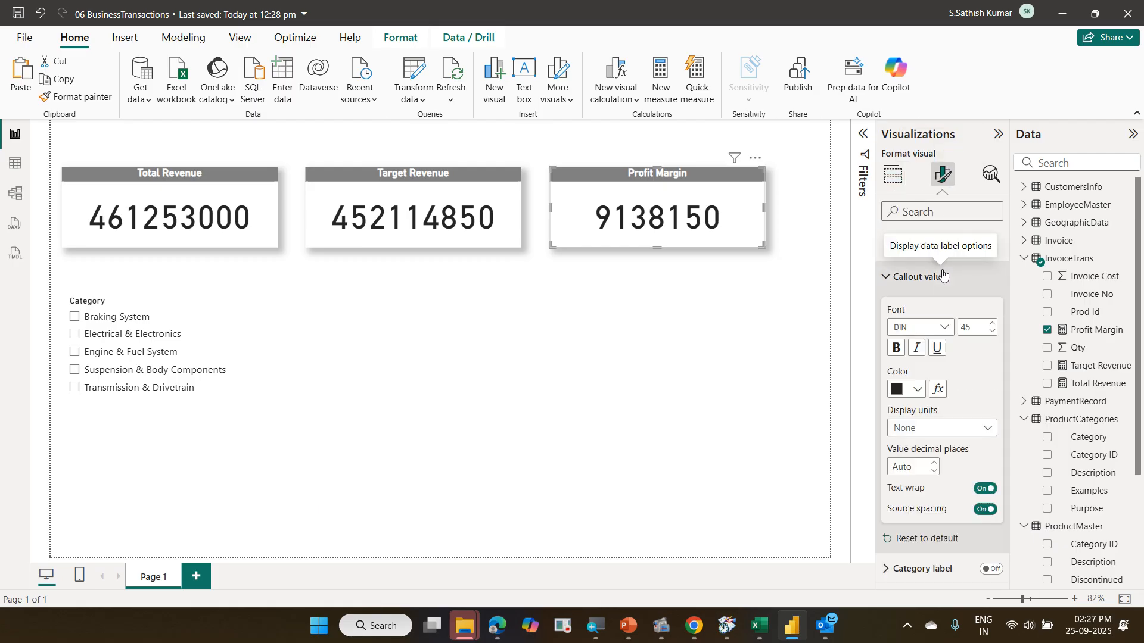
left_click(937, 390)
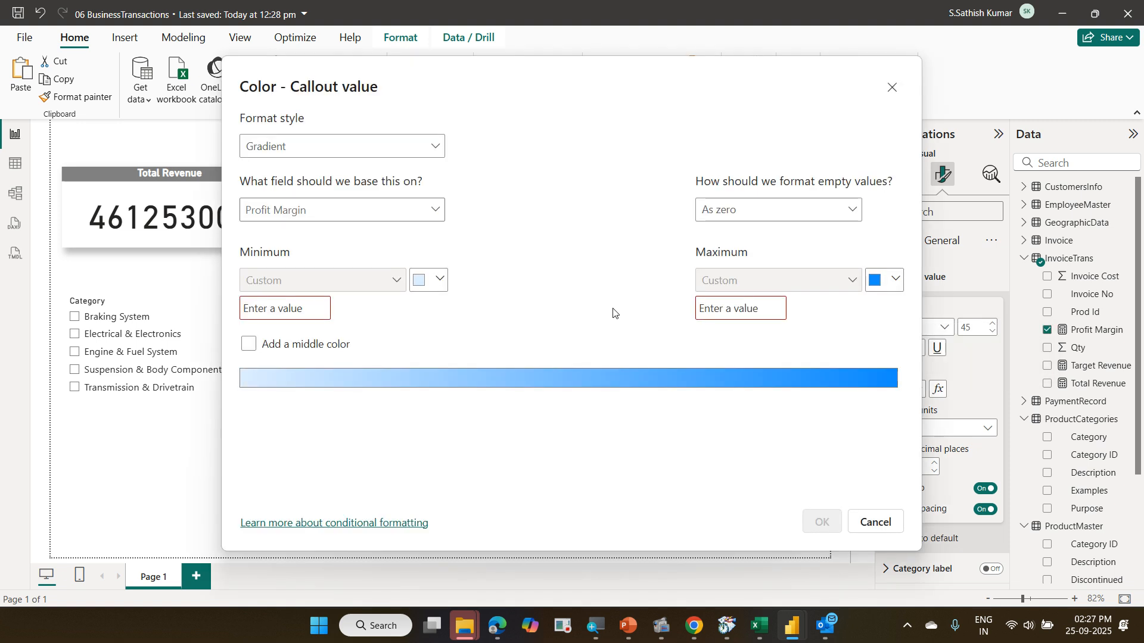
left_click(421, 158)
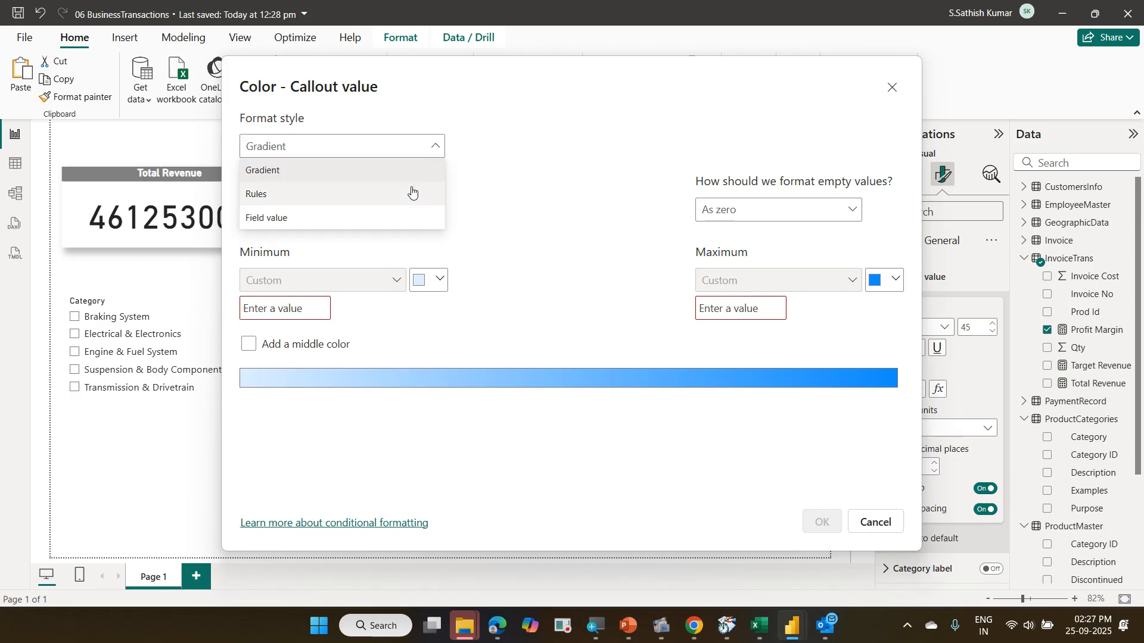
left_click(411, 191)
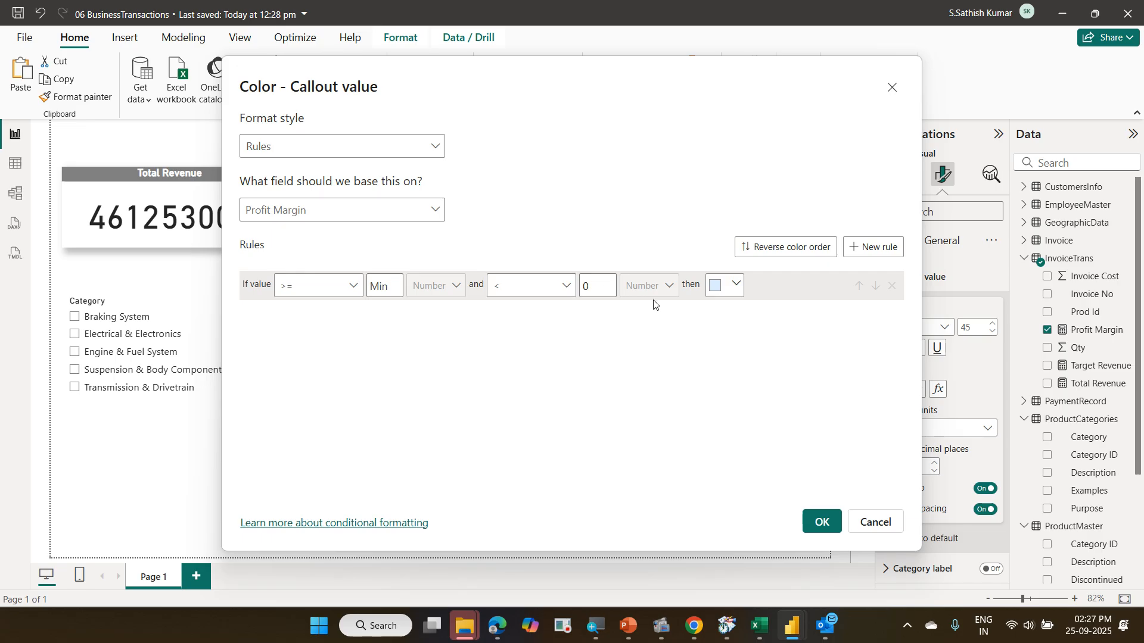
left_click(734, 290)
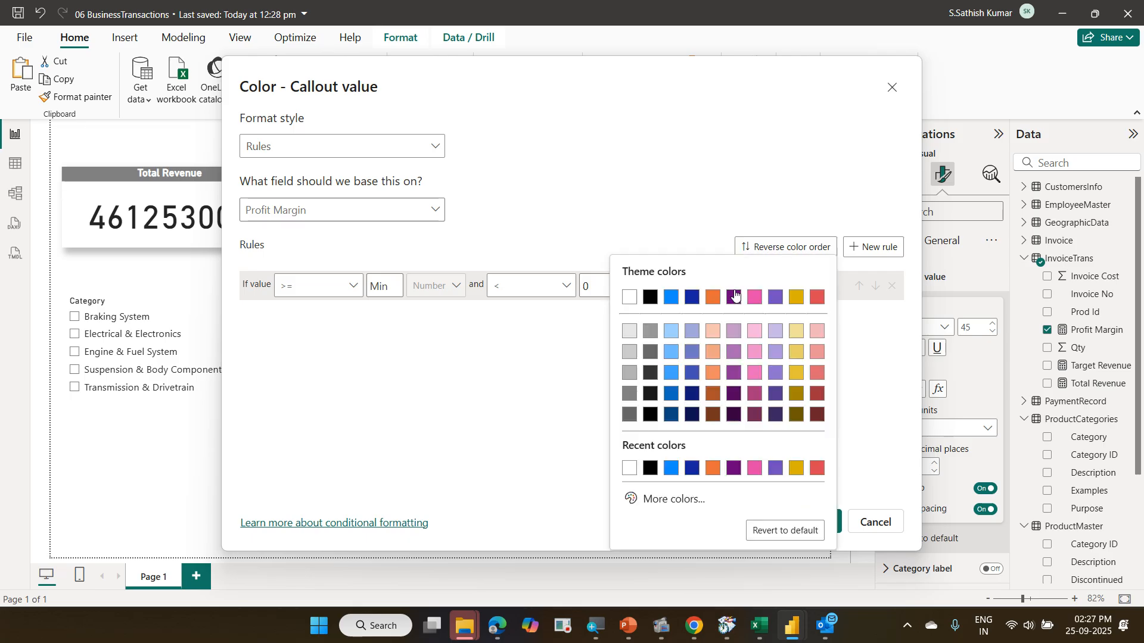
left_click(814, 298)
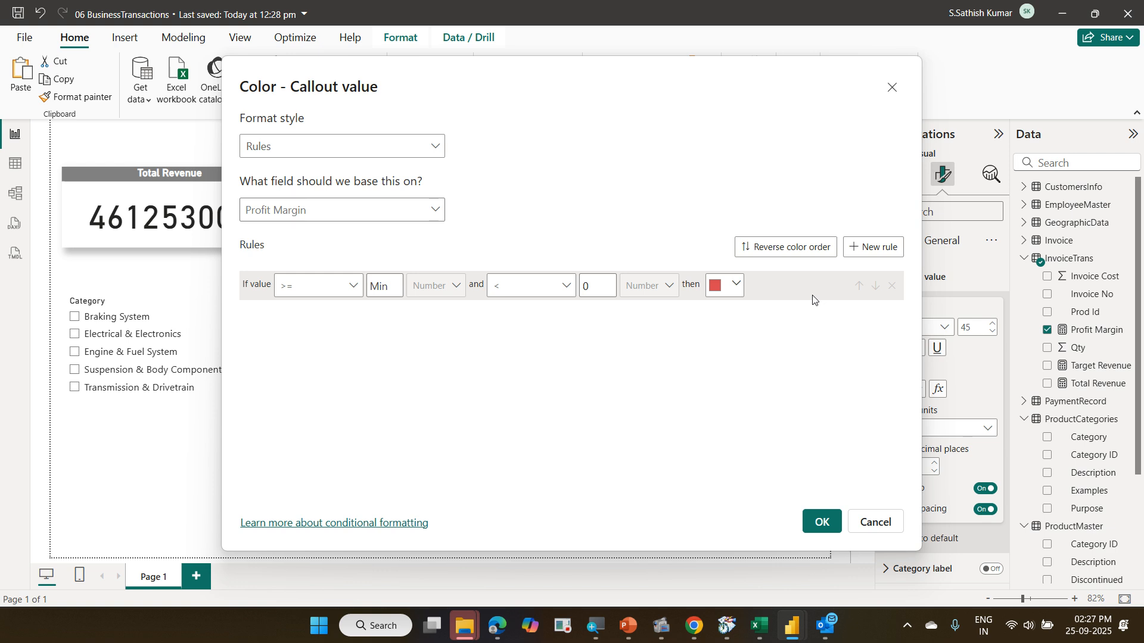
Add a second callout color rule to the Profit Margin card for values >= 0 and < Max in green, and apply the rules
left_click(869, 246)
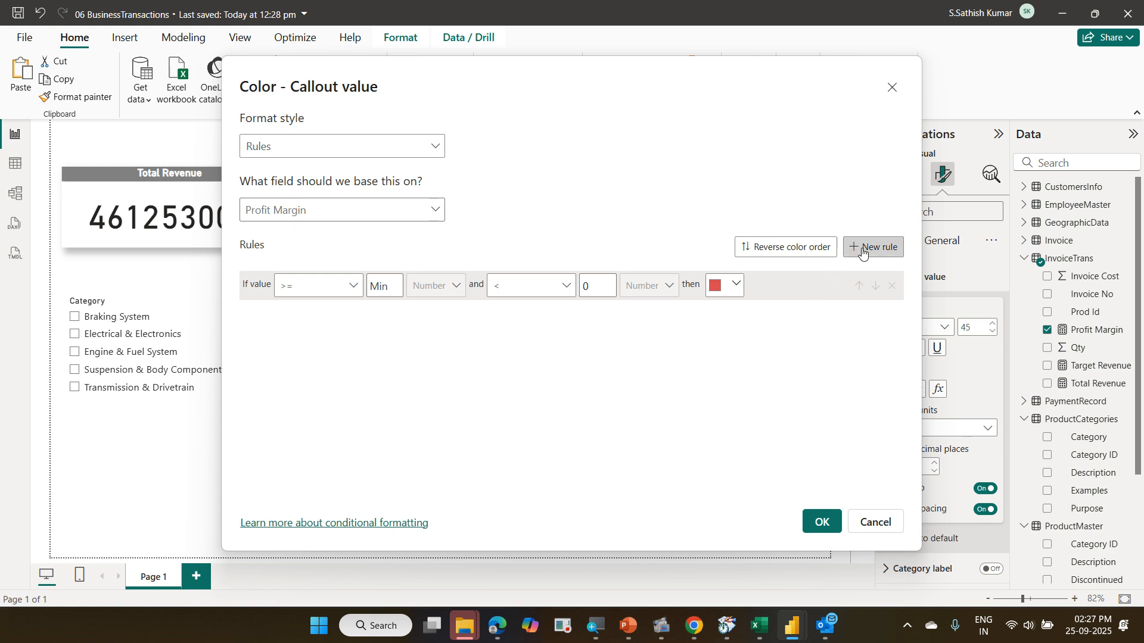
left_click(387, 315)
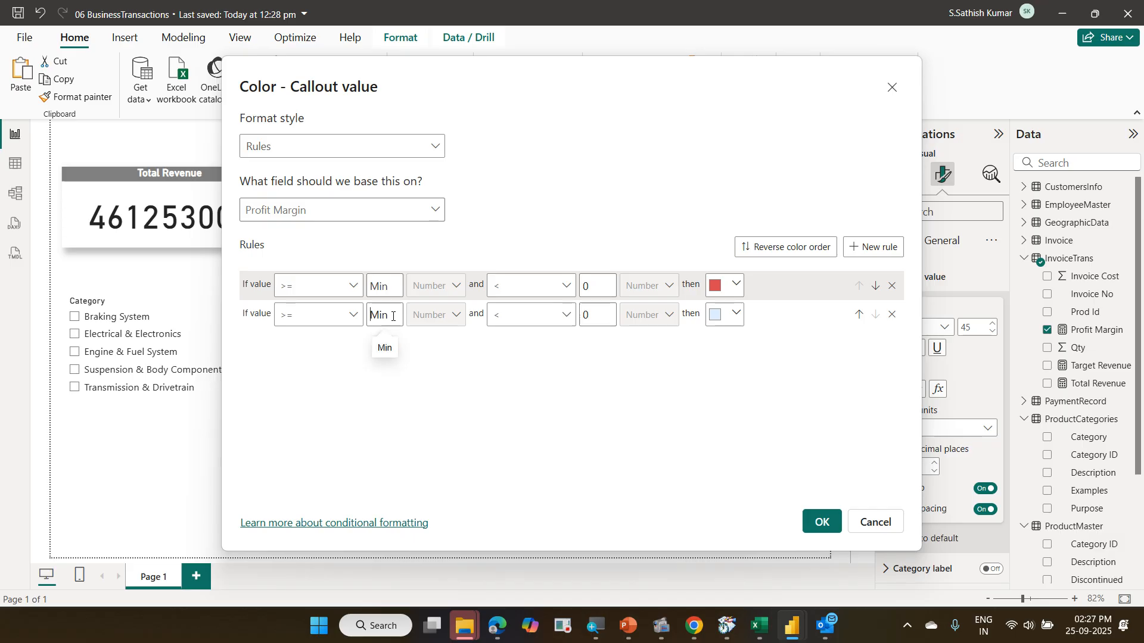
type("0")
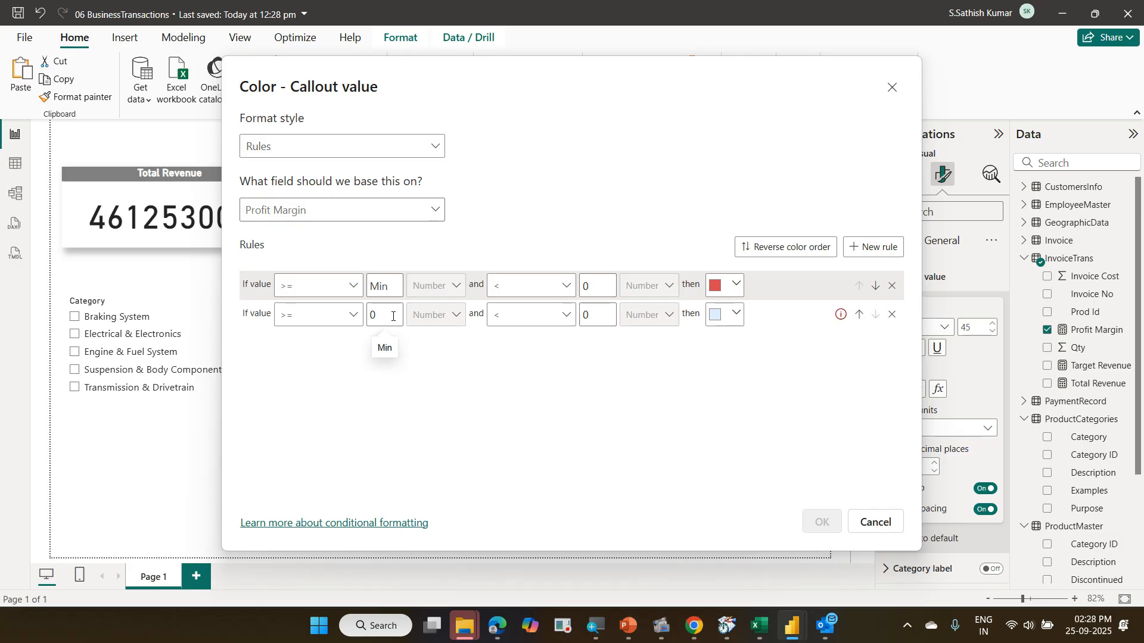
left_click(603, 318)
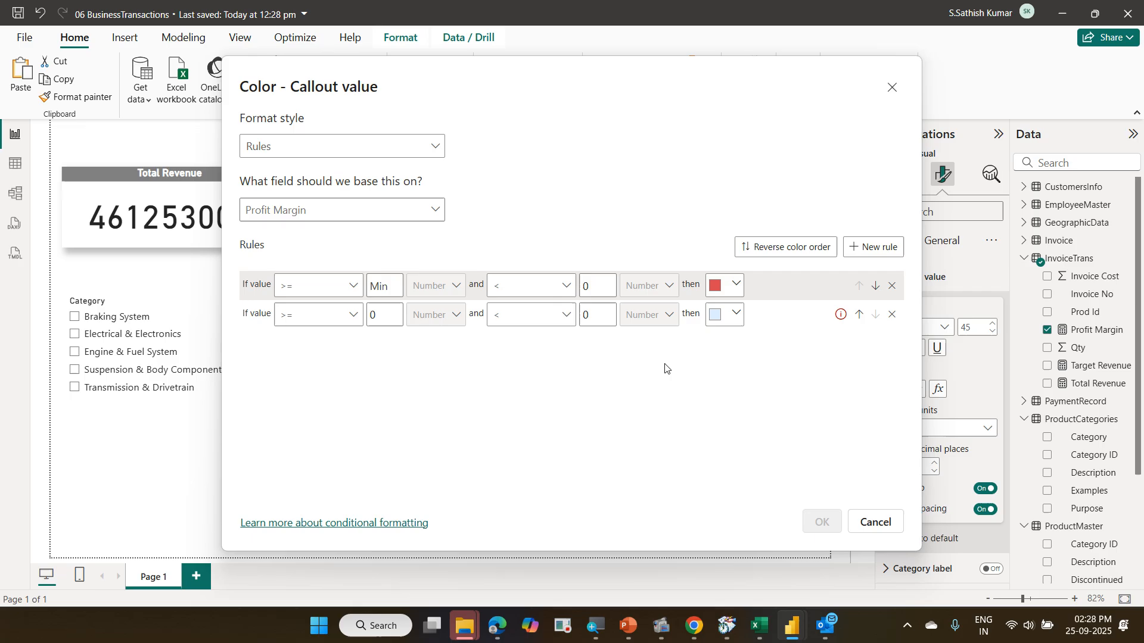
key("BackSpace")
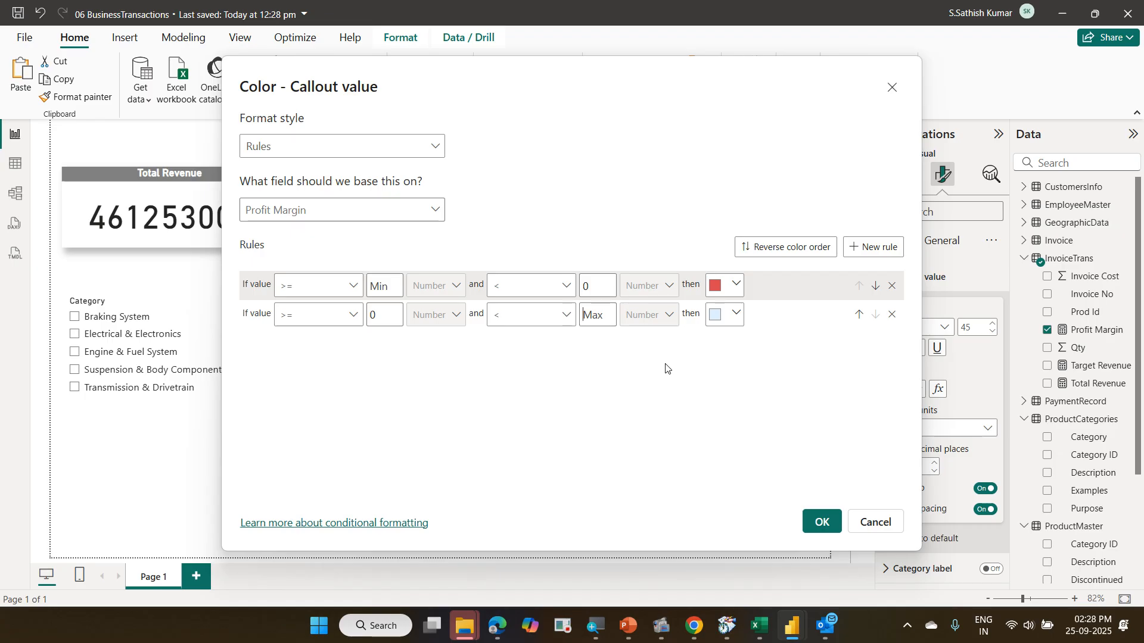
left_click(741, 323)
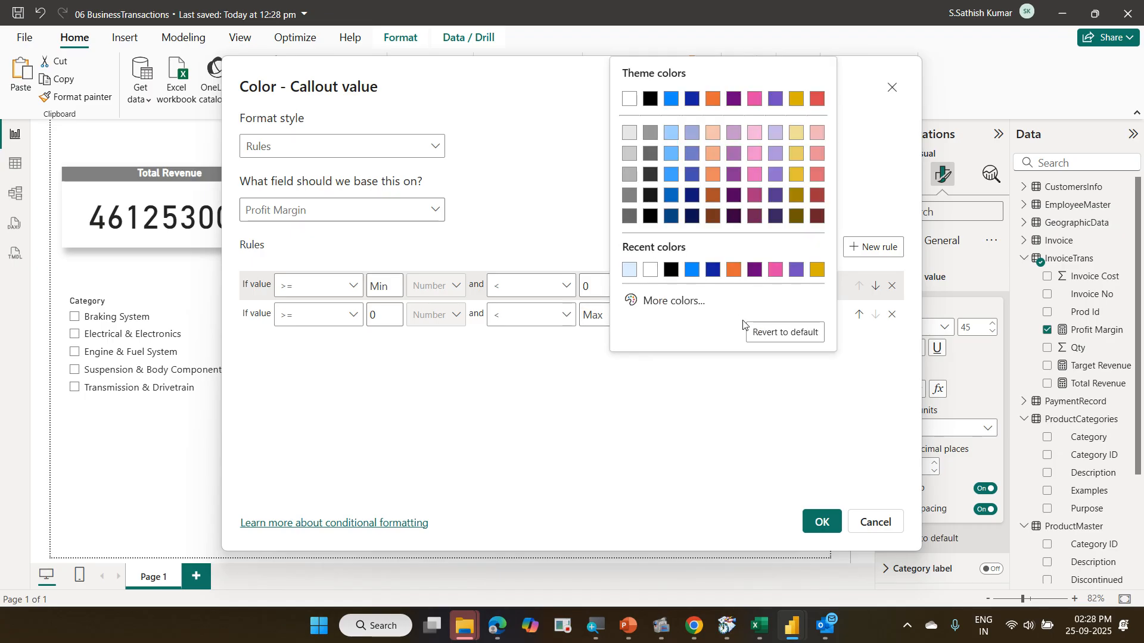
left_click(658, 305)
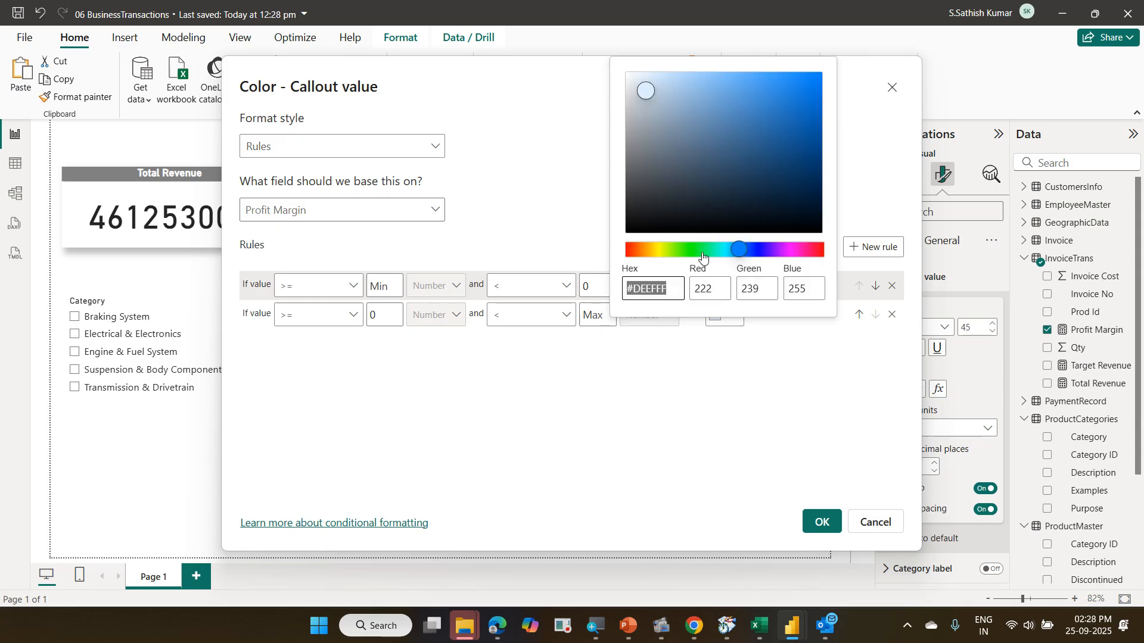
left_click(704, 252)
left_click(800, 94)
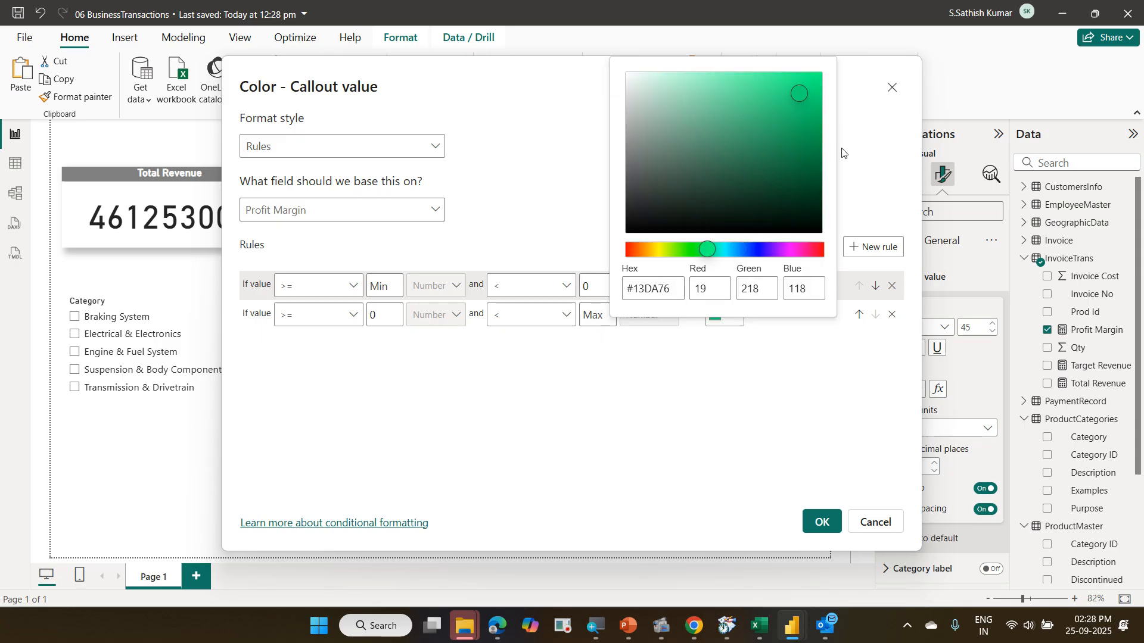
left_click(862, 170)
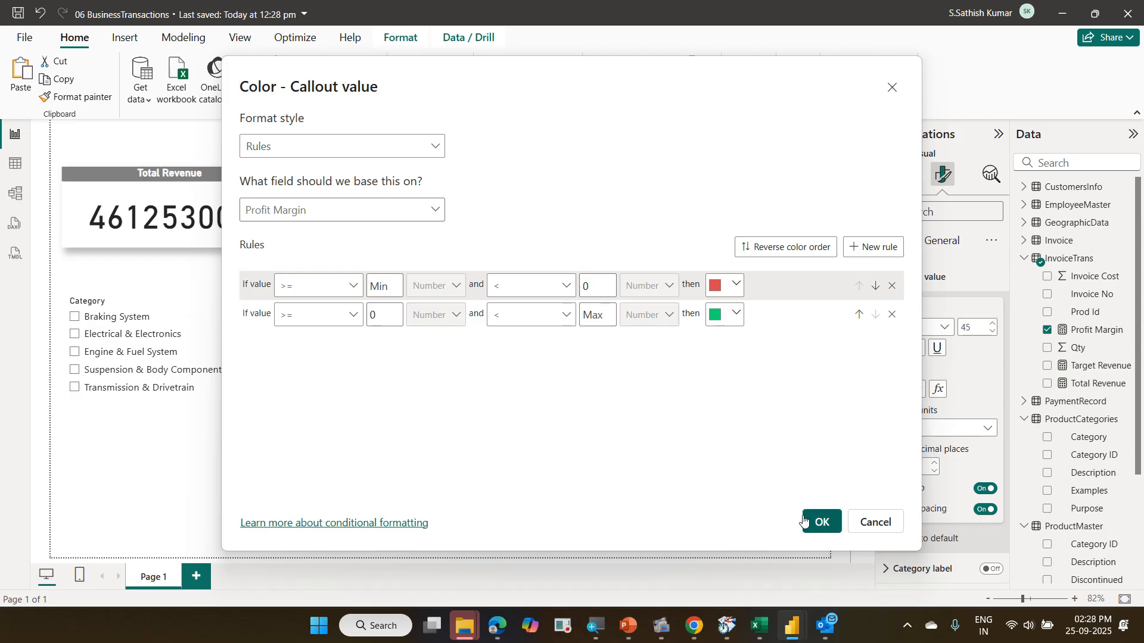
left_click(821, 523)
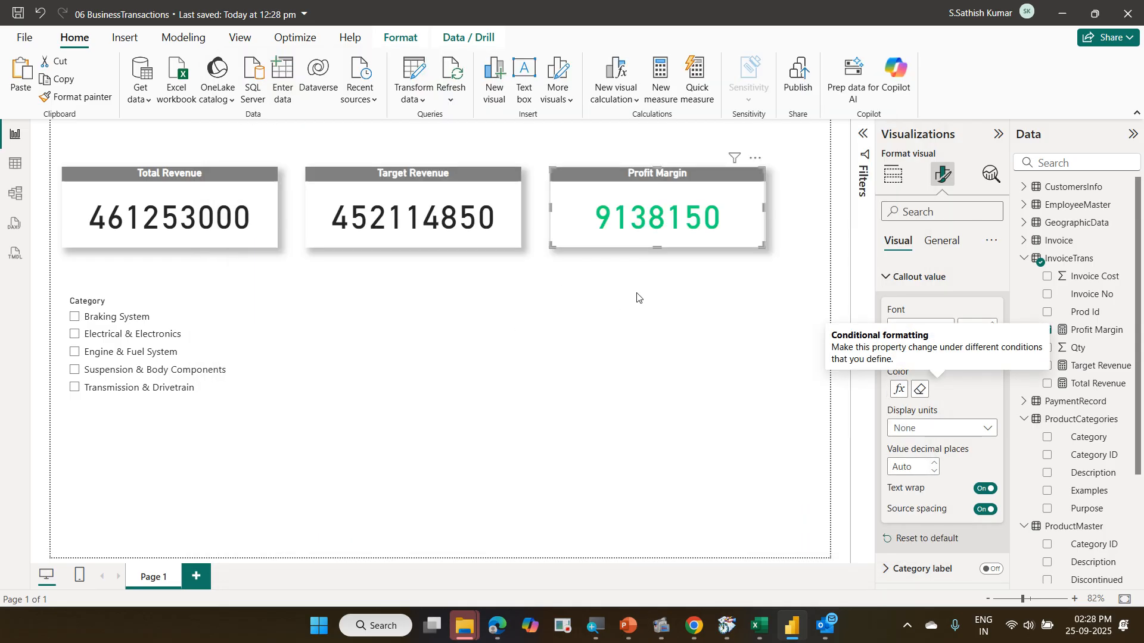
Test the Profit Margin coloring by filtering each category from Braking System to Transmission & Drivetrain, then clear the filter and deselect the slicer
left_click(122, 319)
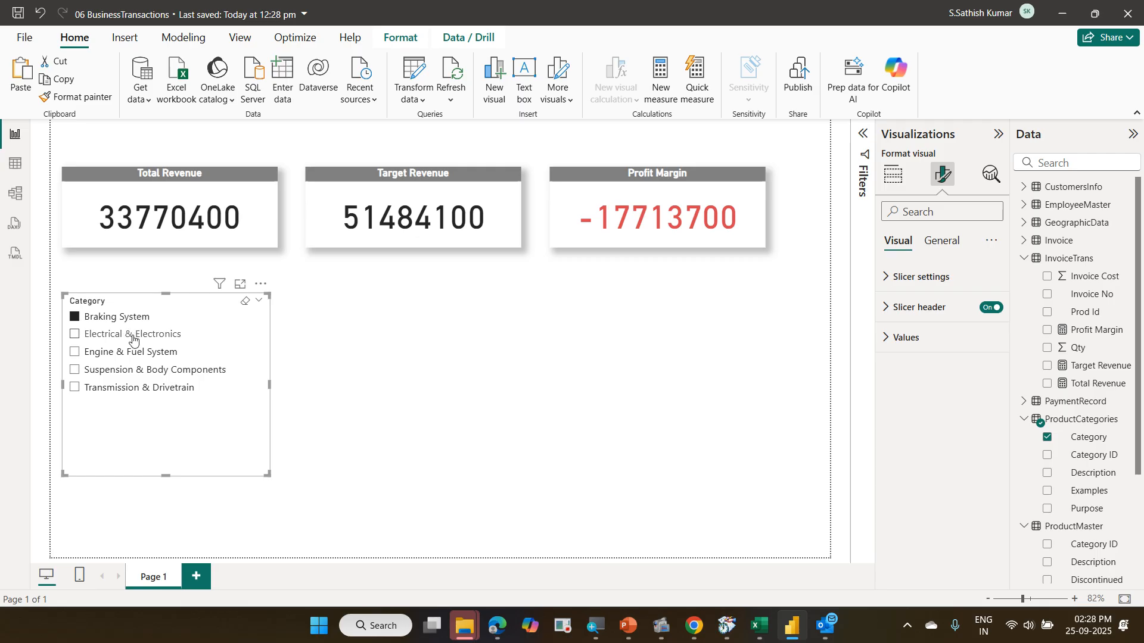
left_click(133, 339)
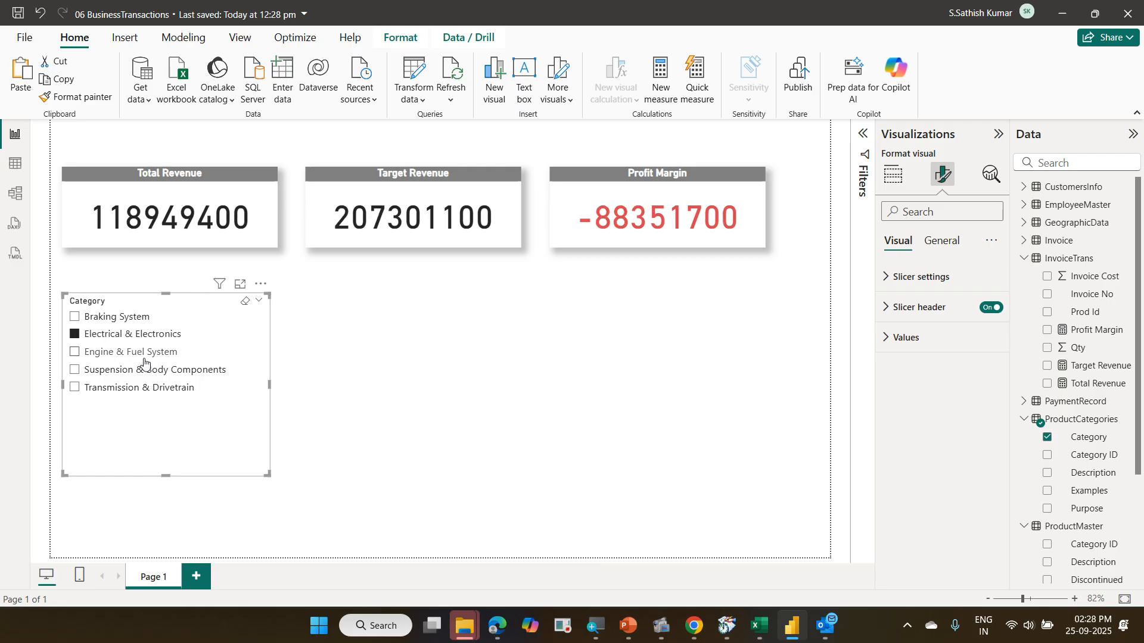
left_click(144, 358)
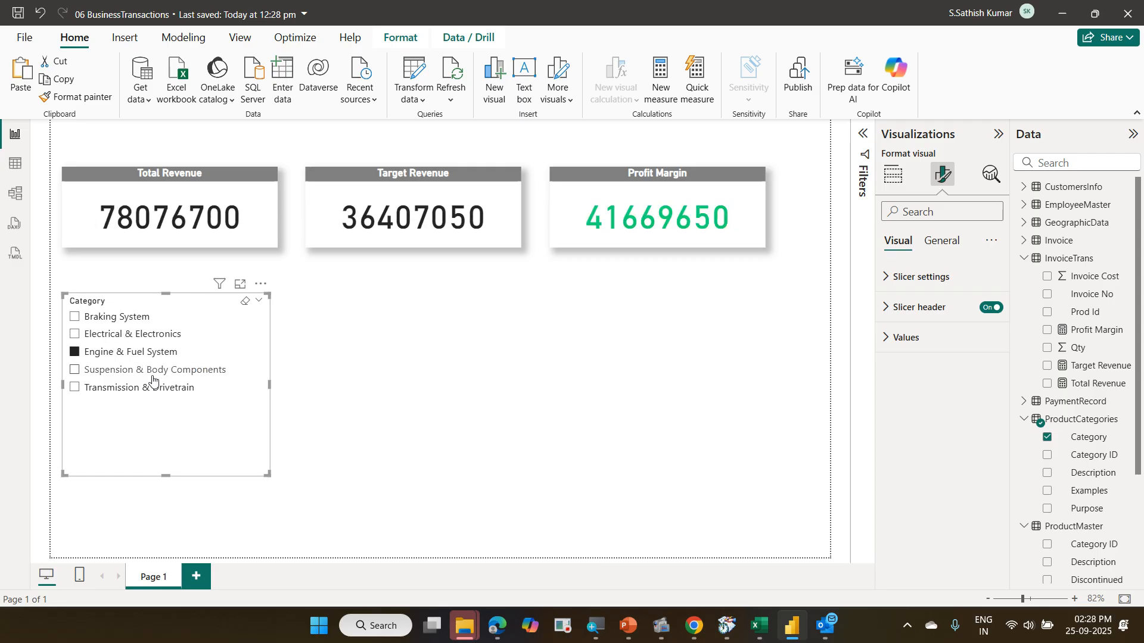
left_click(151, 374)
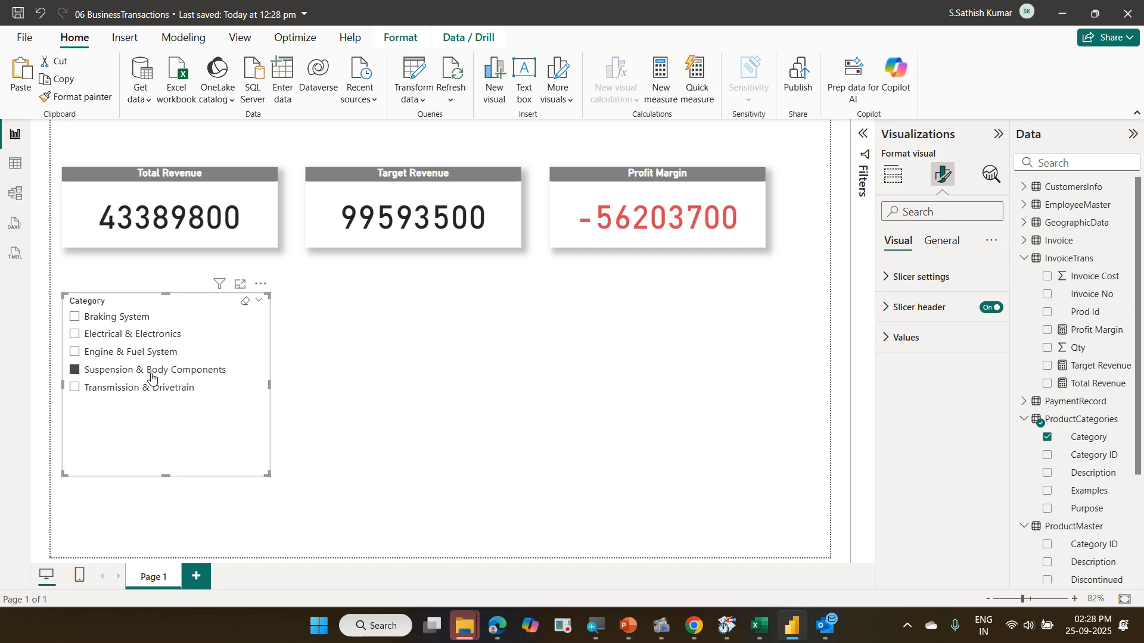
left_click(153, 388)
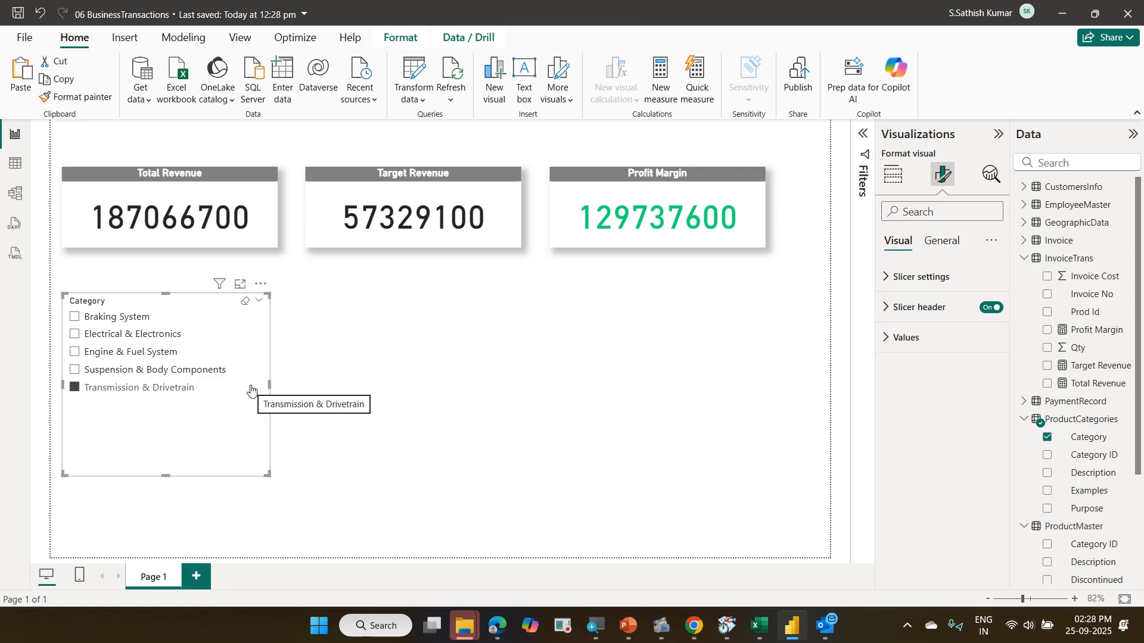
left_click(187, 384)
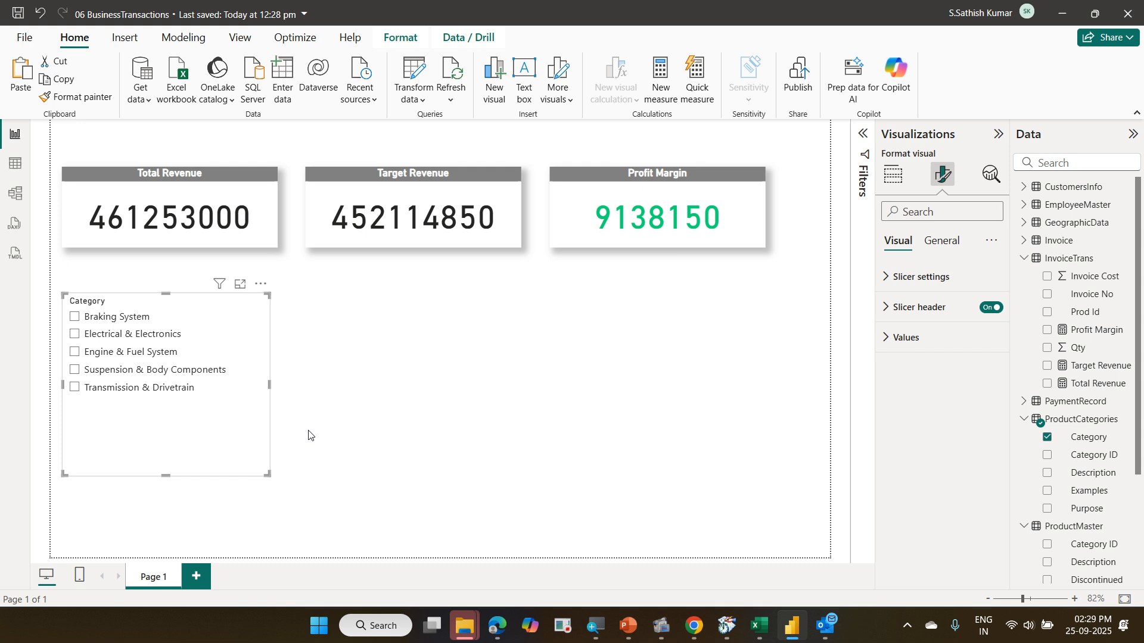
left_click(367, 415)
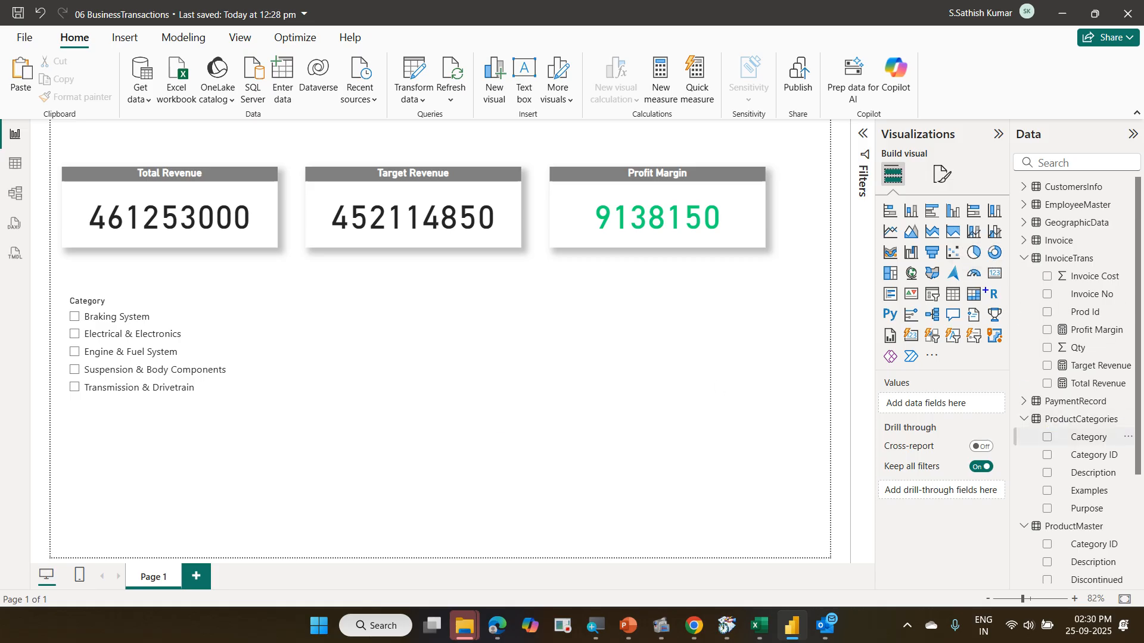
Mark the Build visual option and the gauge visual with on-screen boxes joined by an arrow, then clear the markings
left_click_drag(874, 161, 917, 193)
left_click_drag(965, 265, 986, 289)
left_click_drag(909, 193, 972, 262)
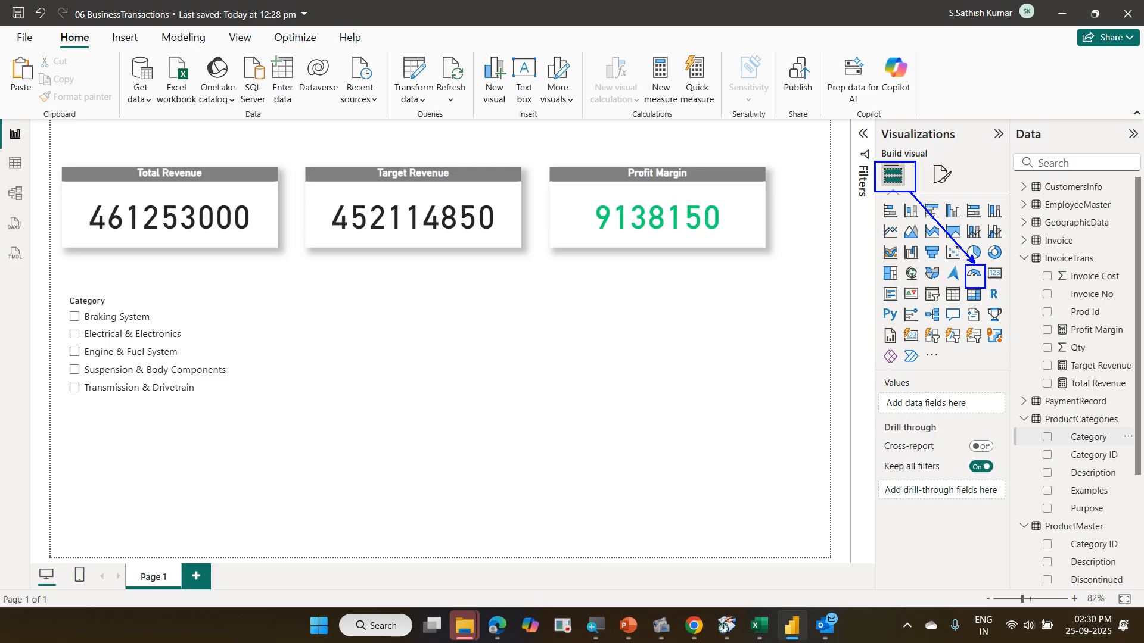
key("Escape")
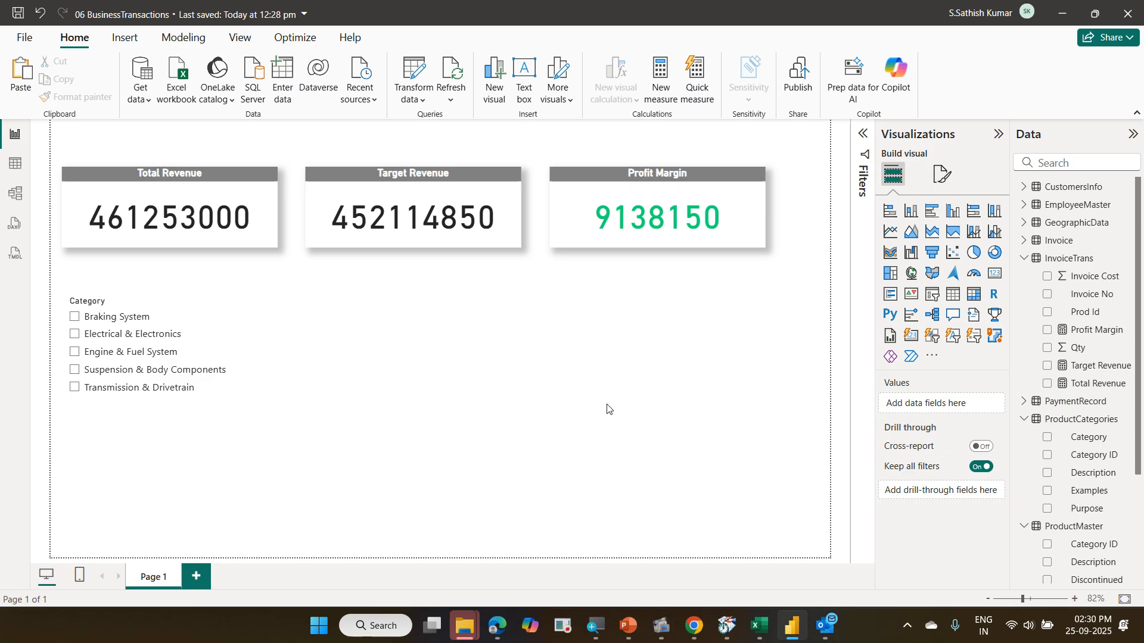
Add a gauge visual beside the Category slicer and enlarge it to fill the space beneath the Target Revenue and Profit Margin cards
left_click(976, 275)
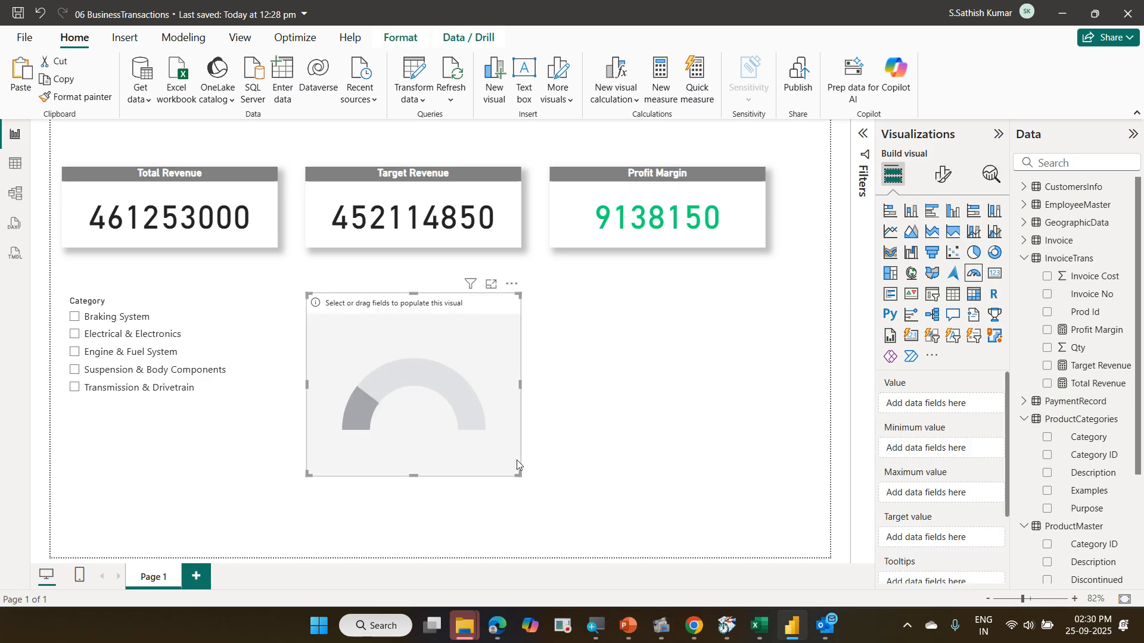
left_click_drag(517, 472, 784, 523)
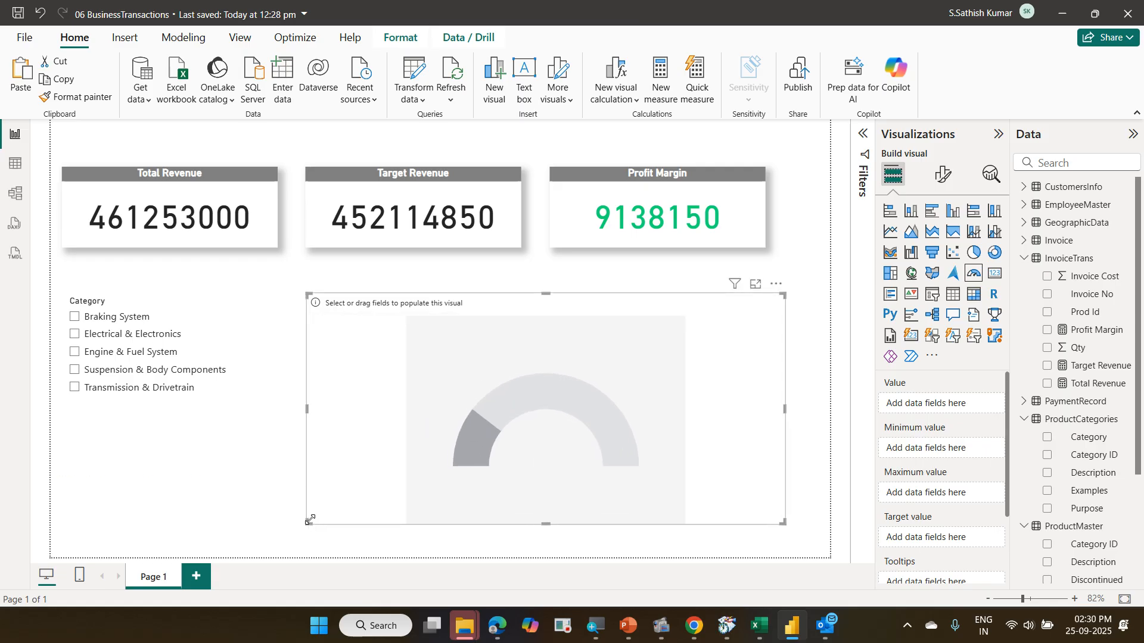
left_click_drag(309, 520, 262, 522)
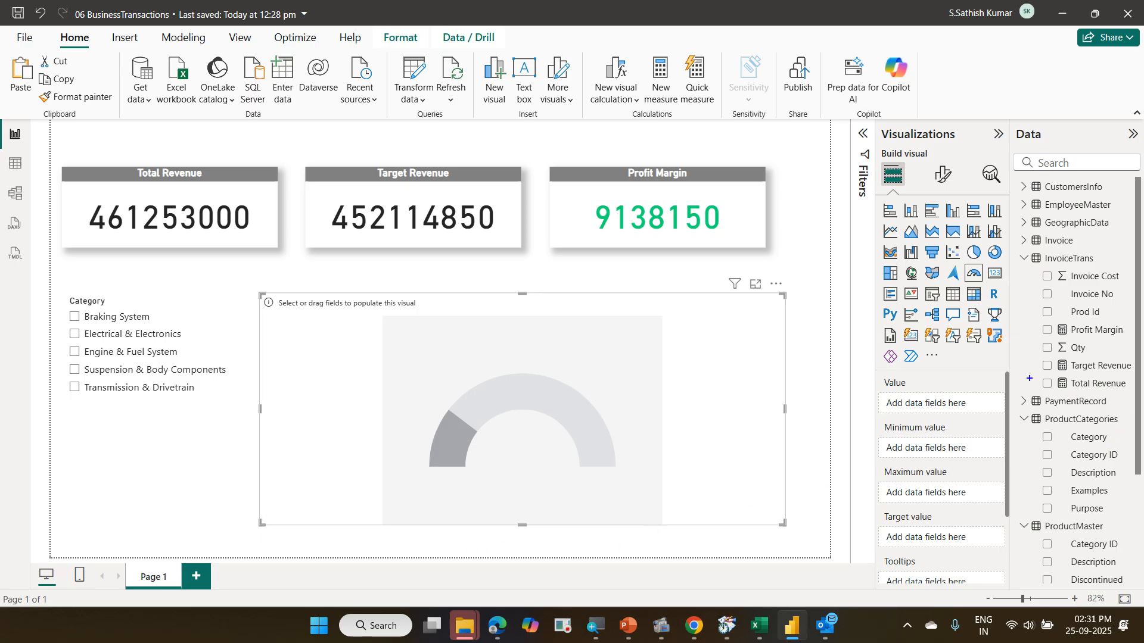
Draw on-screen boxes and arrows linking Total Revenue to Value and Target Revenue to Target value, then clear them
mouse_move(1029, 374)
left_mouse_down()
mouse_move(1072, 396)
mouse_move(1131, 396)
left_mouse_up()
left_click_drag(953, 402, 1031, 385)
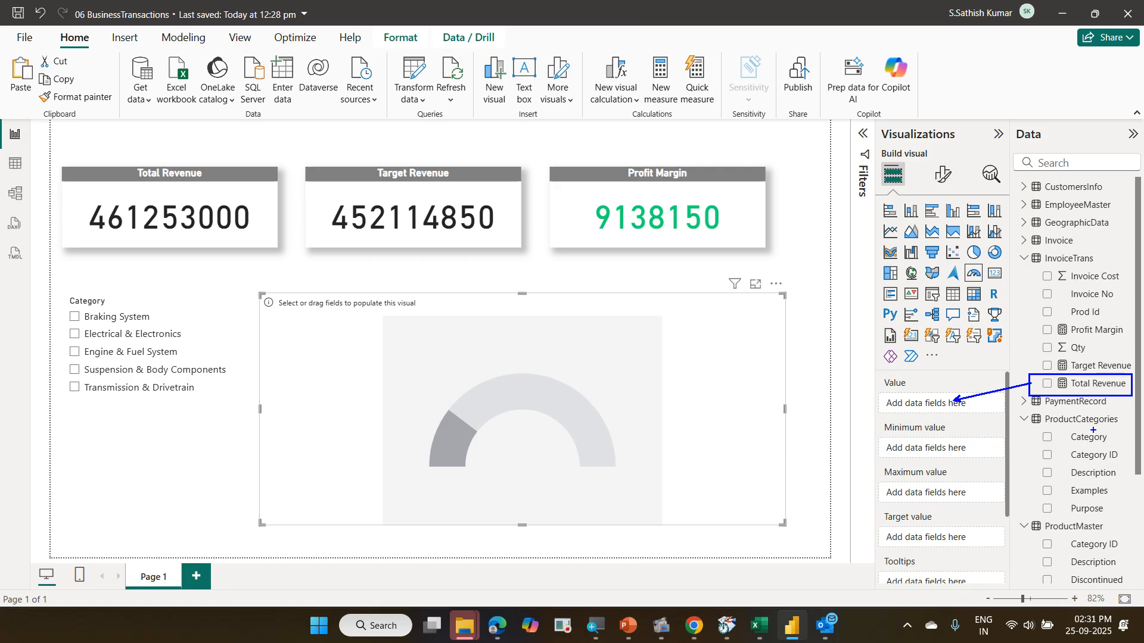
left_click_drag(1035, 356, 1136, 371)
mouse_move(930, 525)
left_mouse_down()
mouse_move(999, 463)
mouse_move(1040, 362)
left_mouse_up()
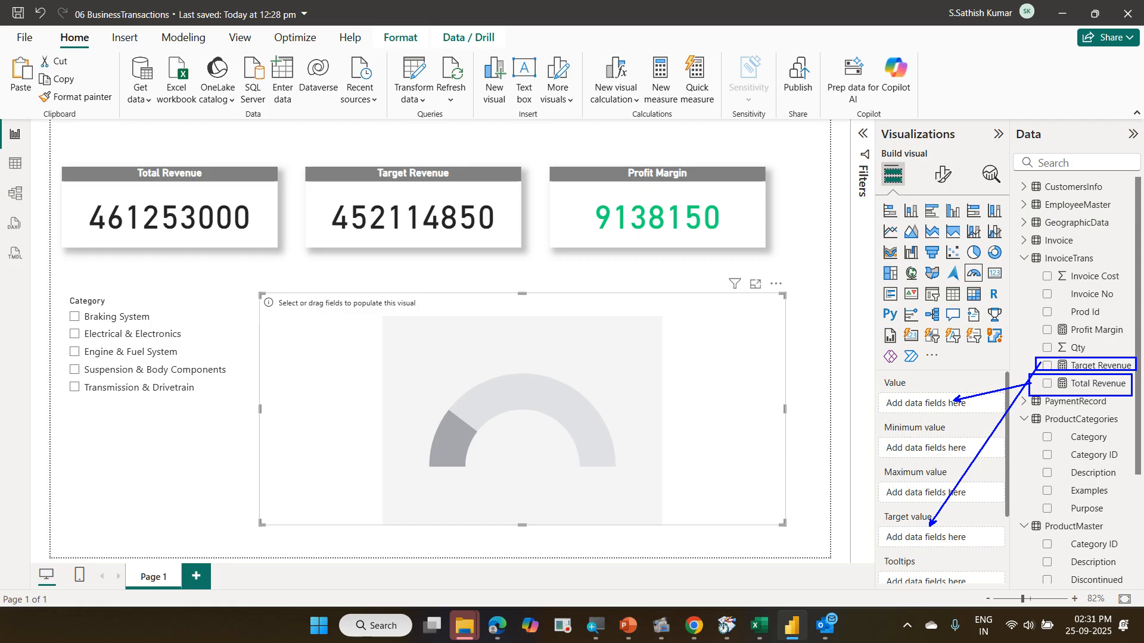
key("Escape")
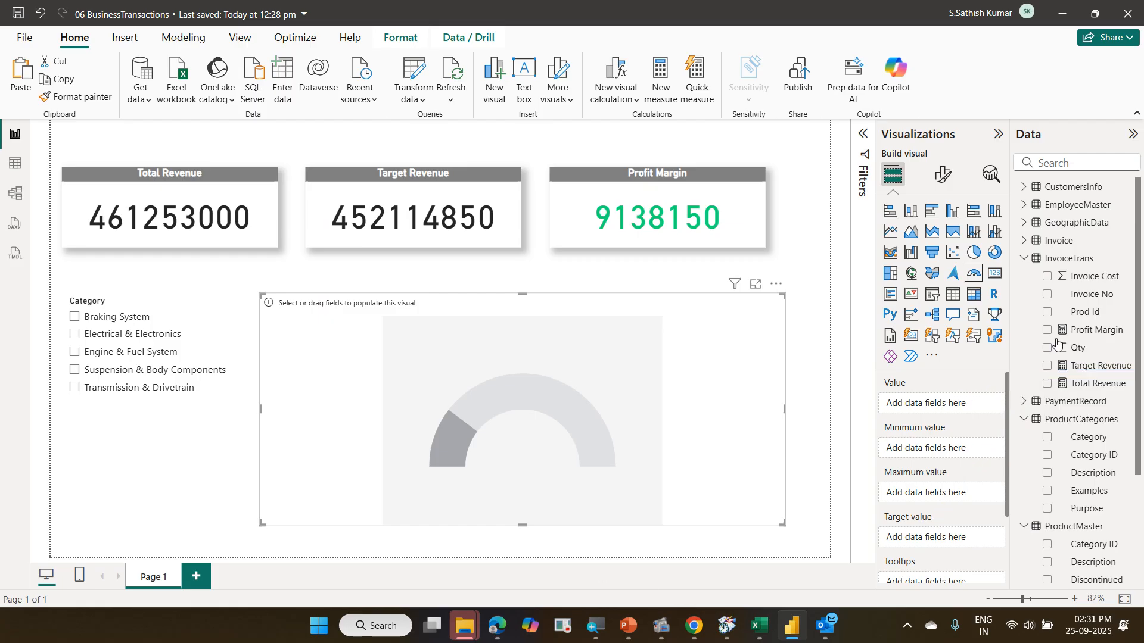
Assign Total Revenue as the gauge's value and Target Revenue as its target value
left_click_drag(1099, 384, 961, 410)
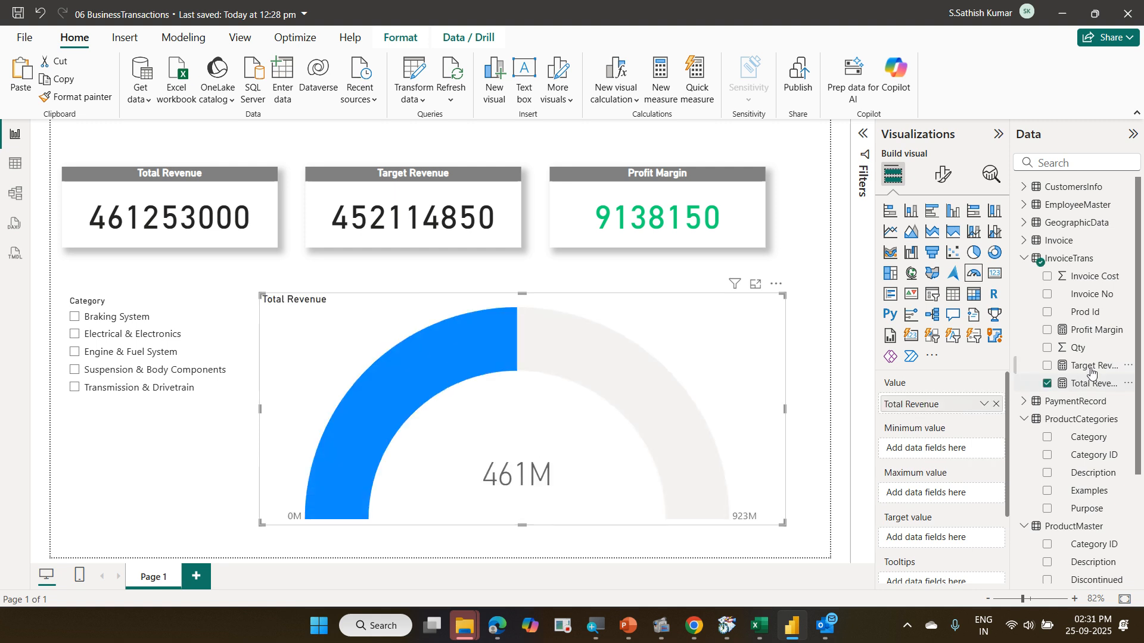
mouse_move(1091, 371)
left_mouse_down()
mouse_move(1042, 480)
mouse_move(949, 541)
left_mouse_up()
Filter the report by each category in turn, from Braking System to Transmission & Drivetrain, comparing the gauge's value with its target
mouse_move(369, 483)
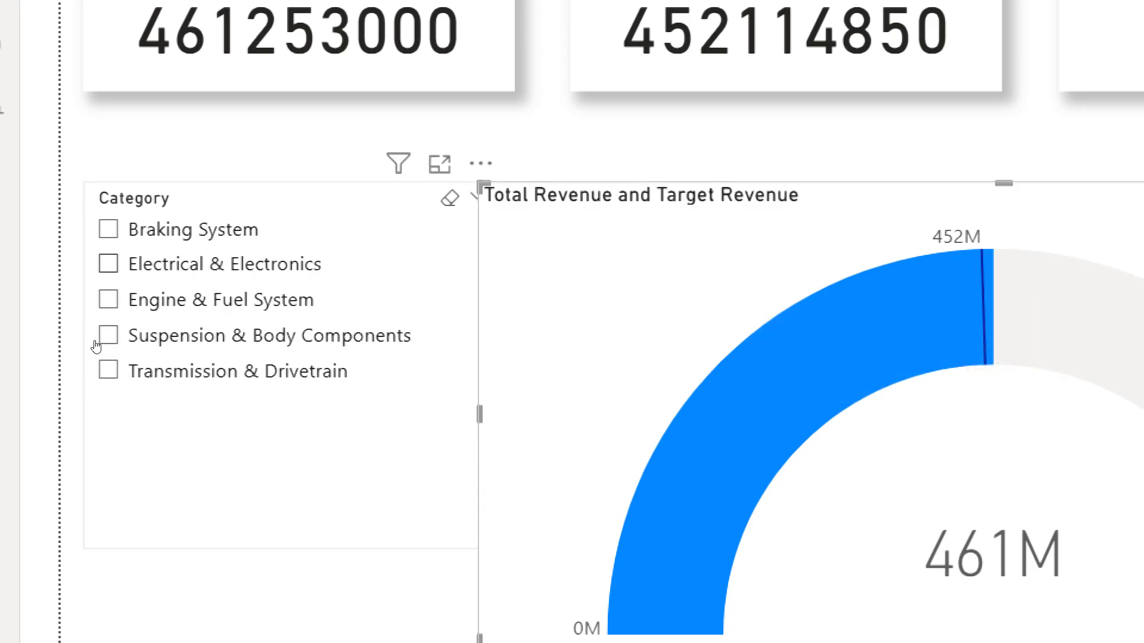
left_click(109, 229)
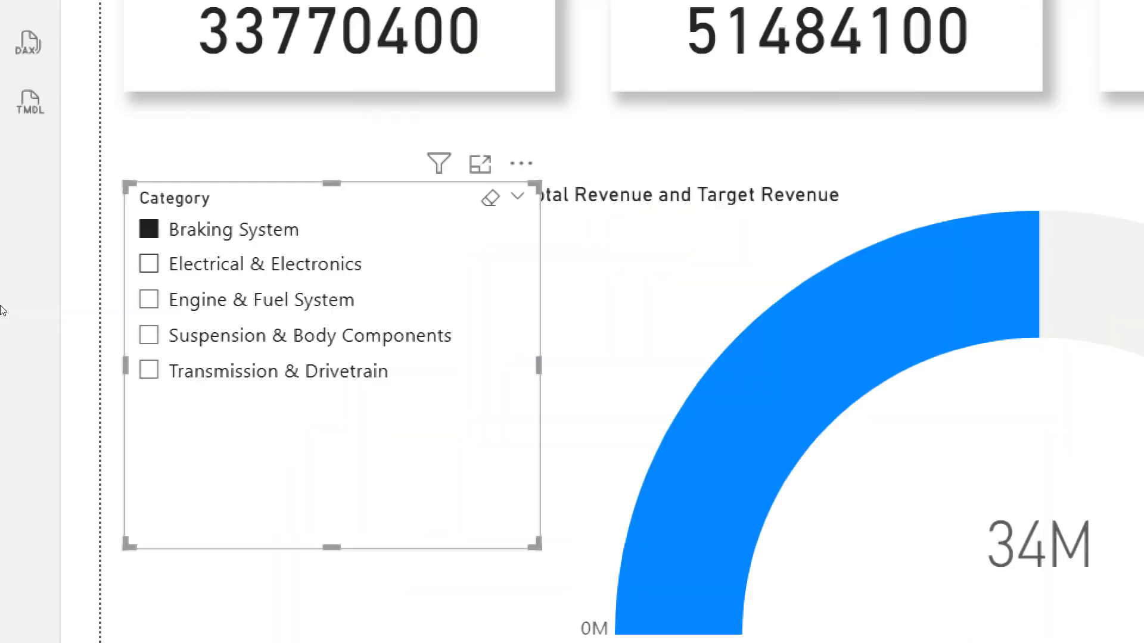
left_click(149, 264)
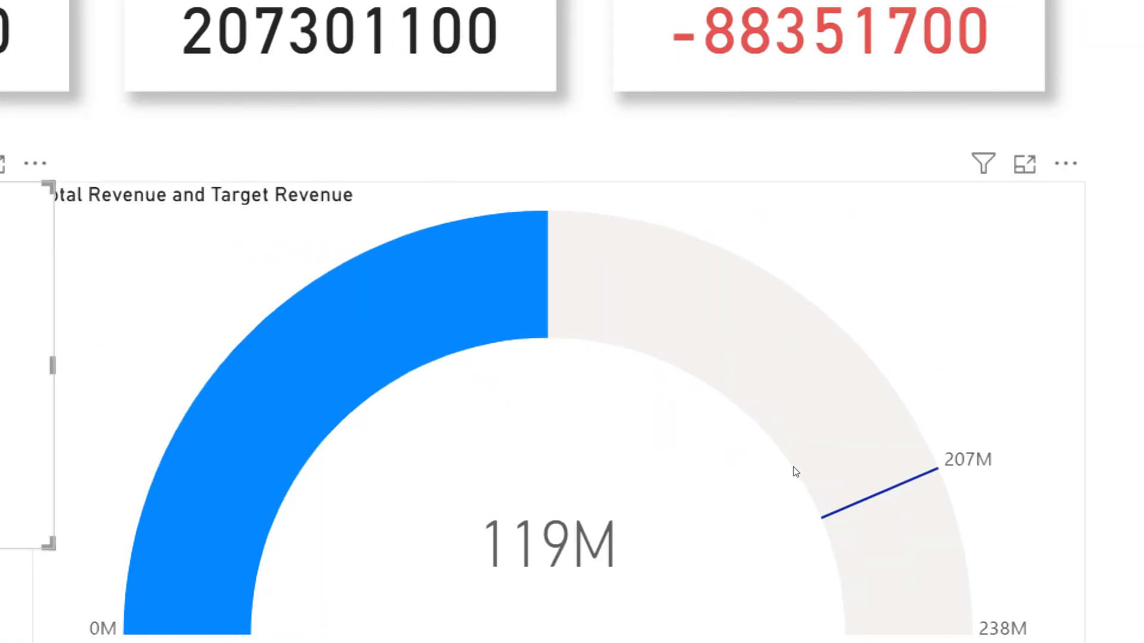
mouse_move(712, 457)
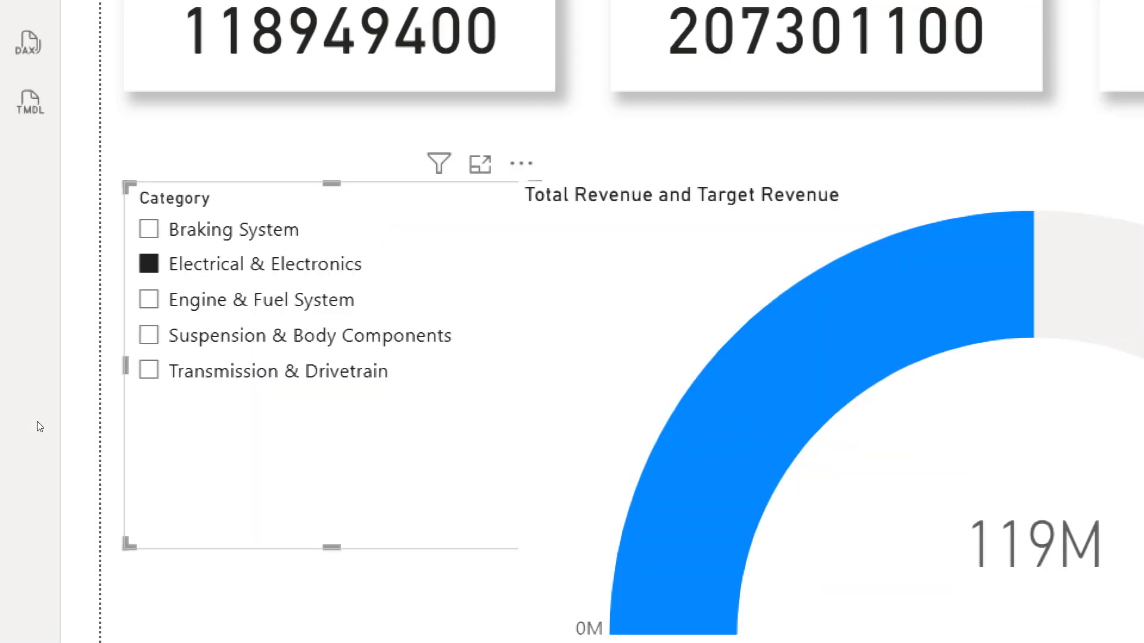
left_click(149, 299)
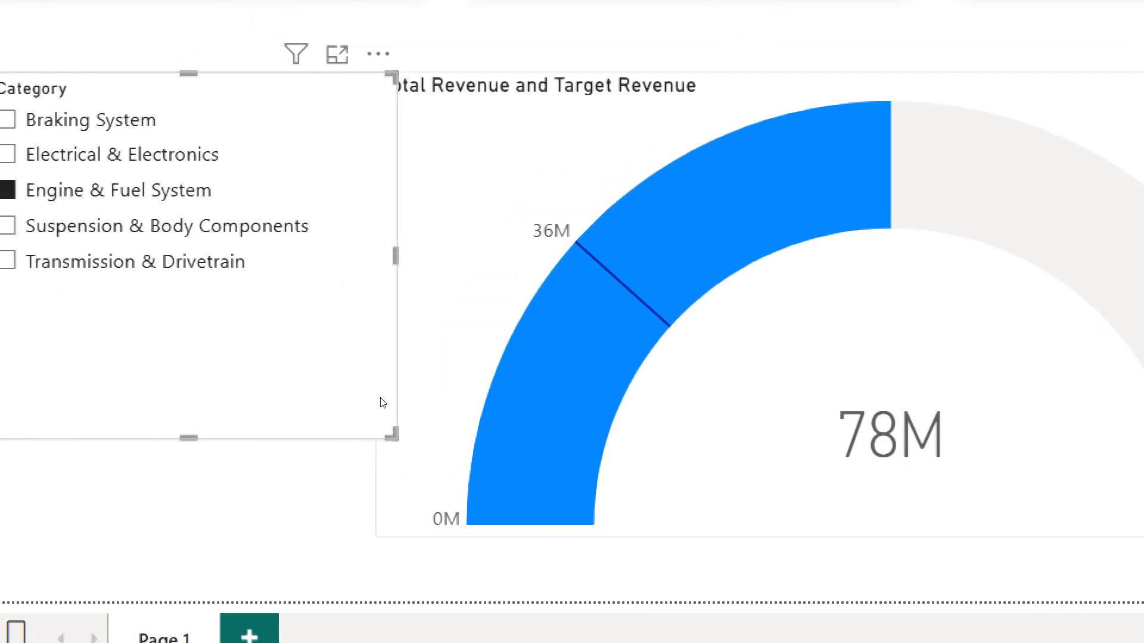
mouse_move(524, 342)
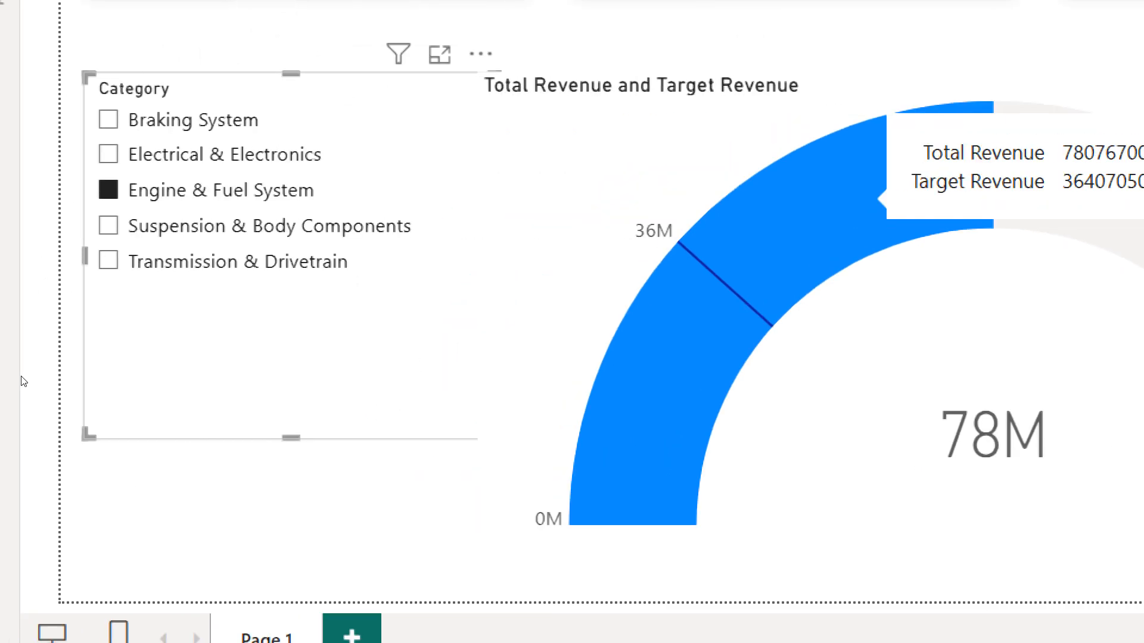
left_click(108, 225)
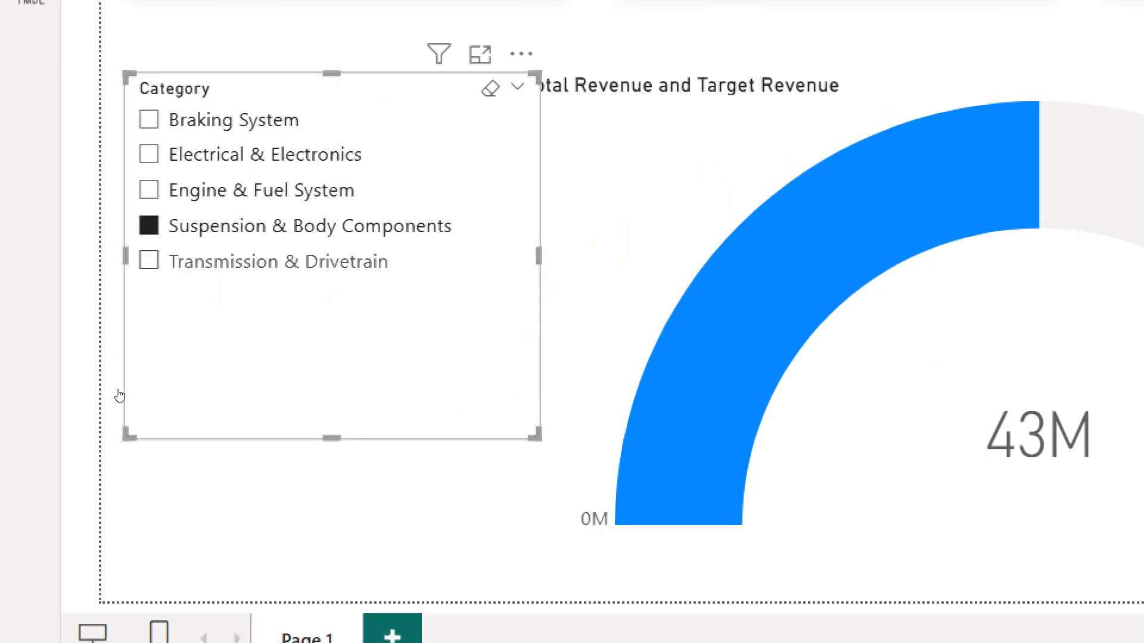
left_click(149, 260)
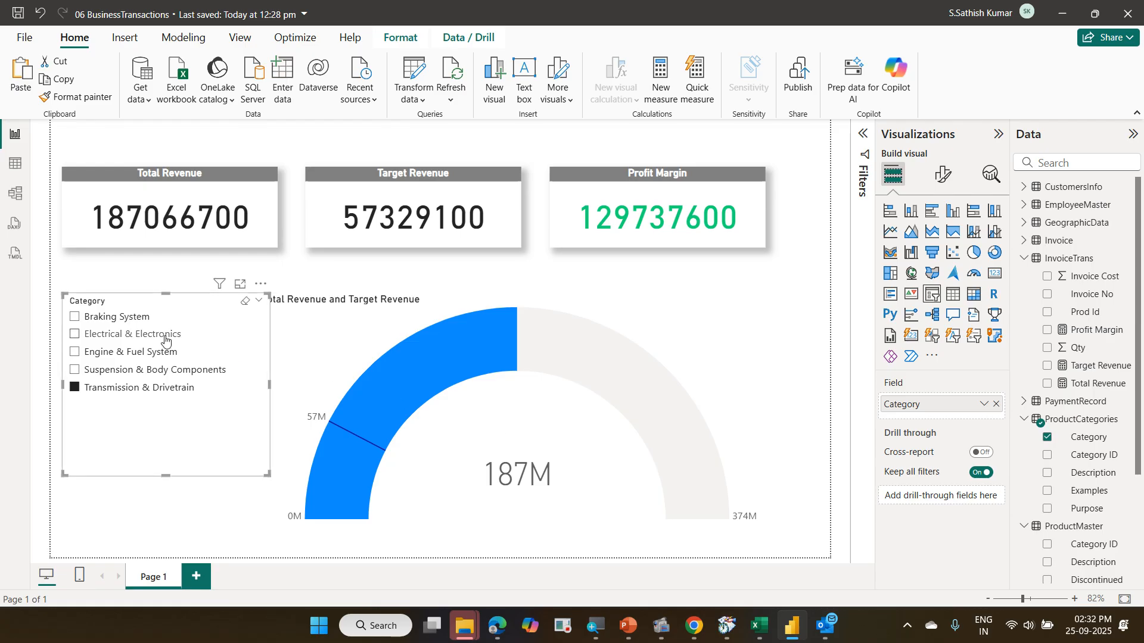
Cycle through all five categories once more to compare the cards and gauge, and clear the category filter
left_click(122, 317)
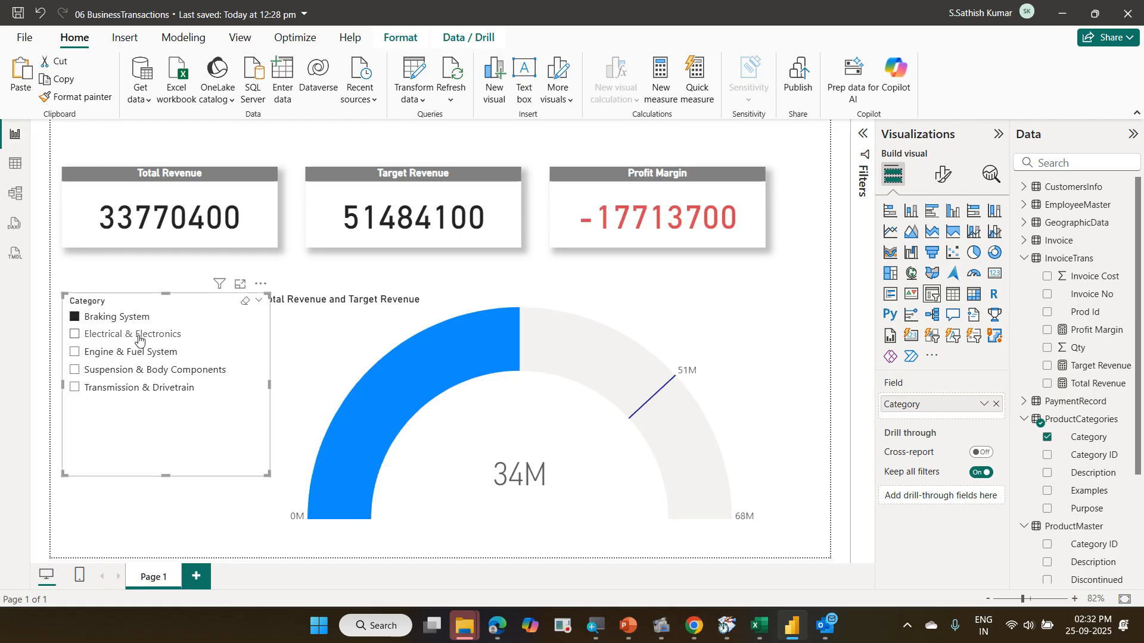
left_click(138, 336)
left_click(148, 352)
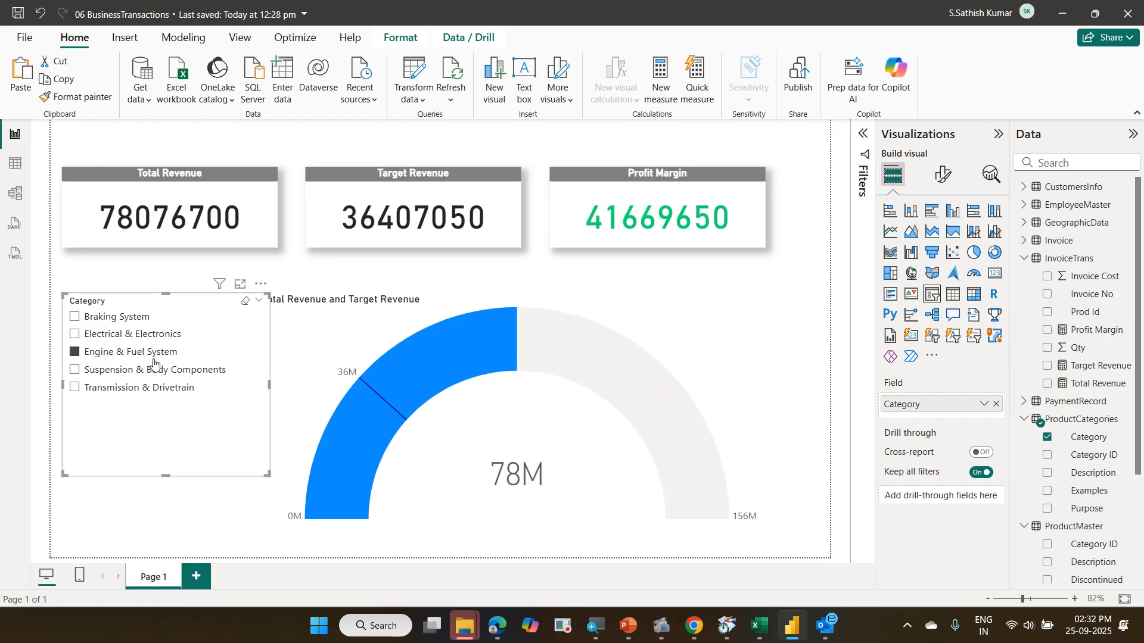
left_click(159, 371)
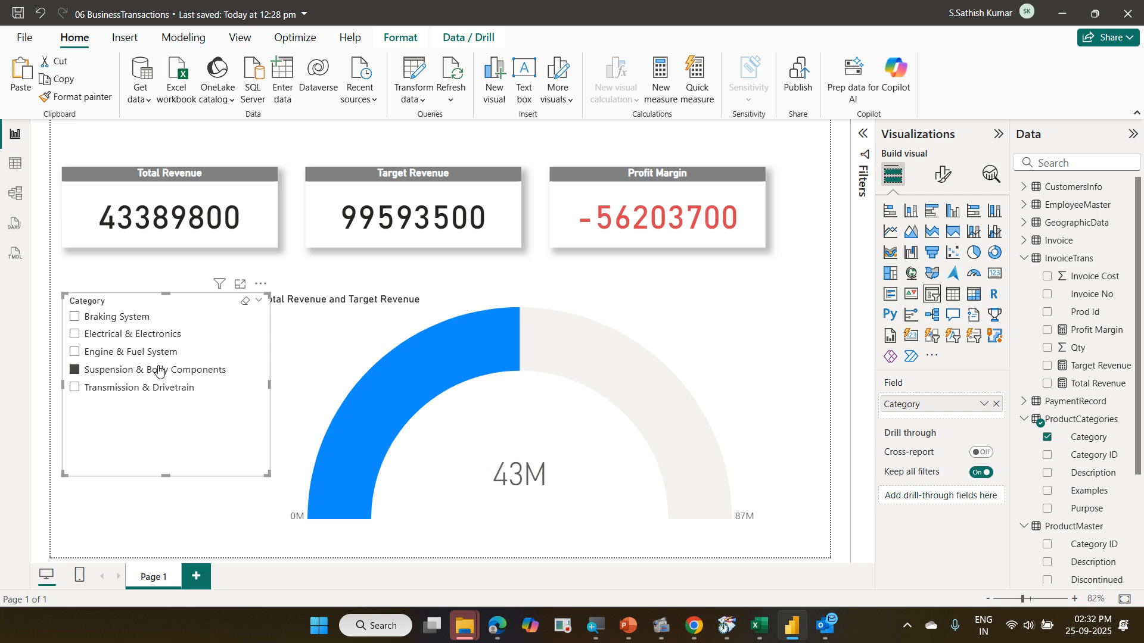
left_click(145, 397)
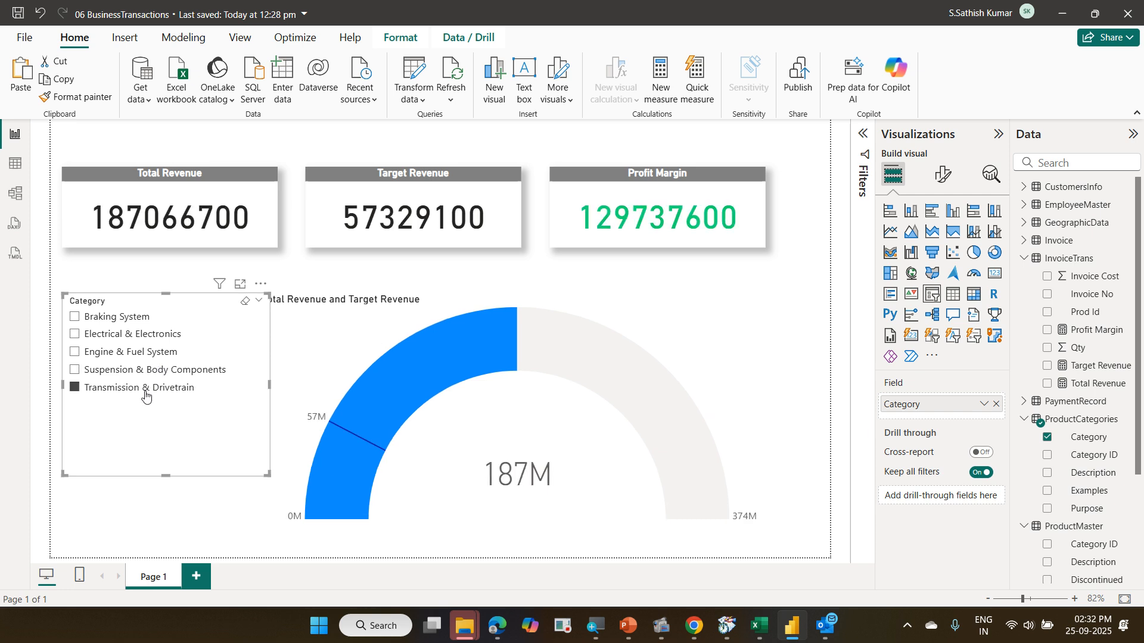
left_click(105, 395)
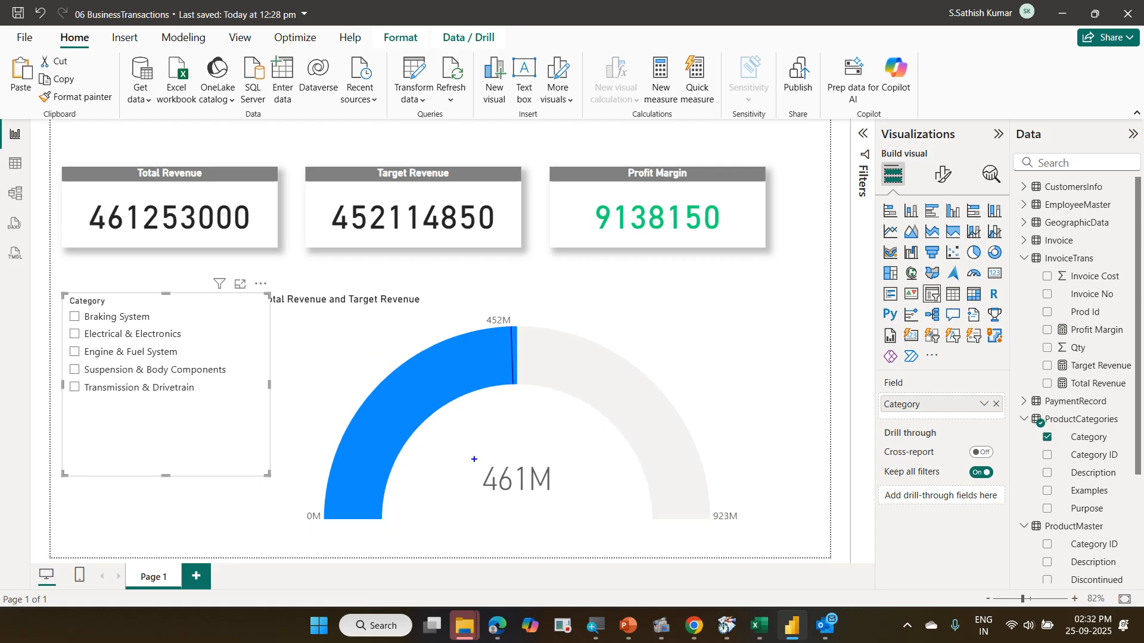
Draw freehand on-screen strokes over the gauge's blue filled arc and clear the markings
mouse_move(494, 352)
left_mouse_down()
mouse_move(458, 362)
mouse_move(378, 441)
mouse_move(350, 520)
left_mouse_up()
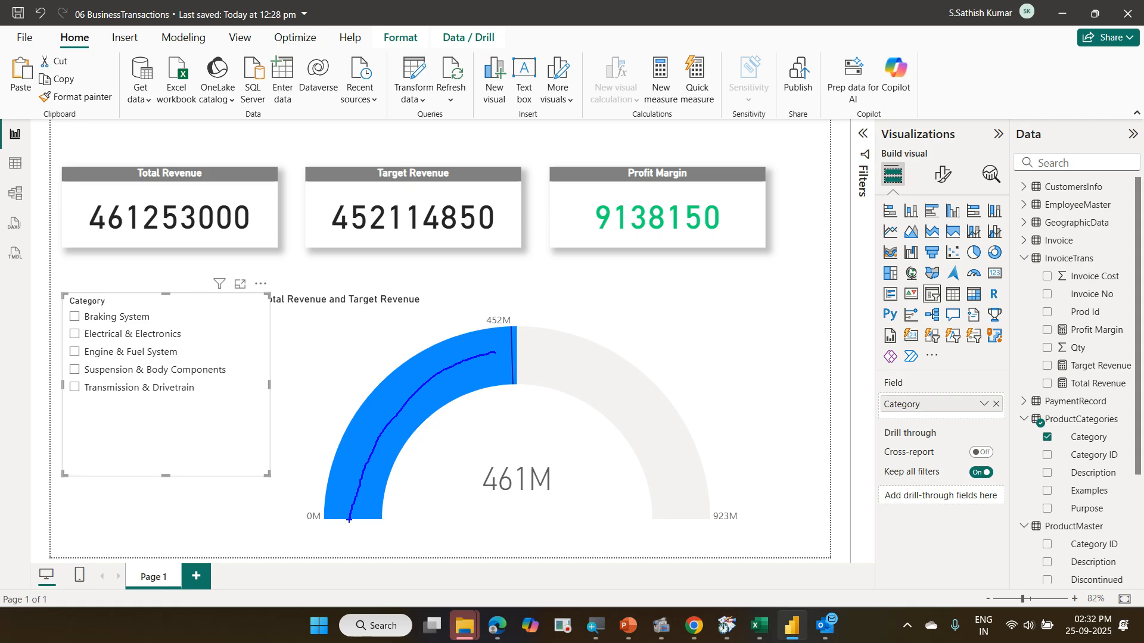
left_click_drag(502, 368, 377, 457)
left_click_drag(438, 361, 484, 305)
left_click_drag(355, 356, 467, 548)
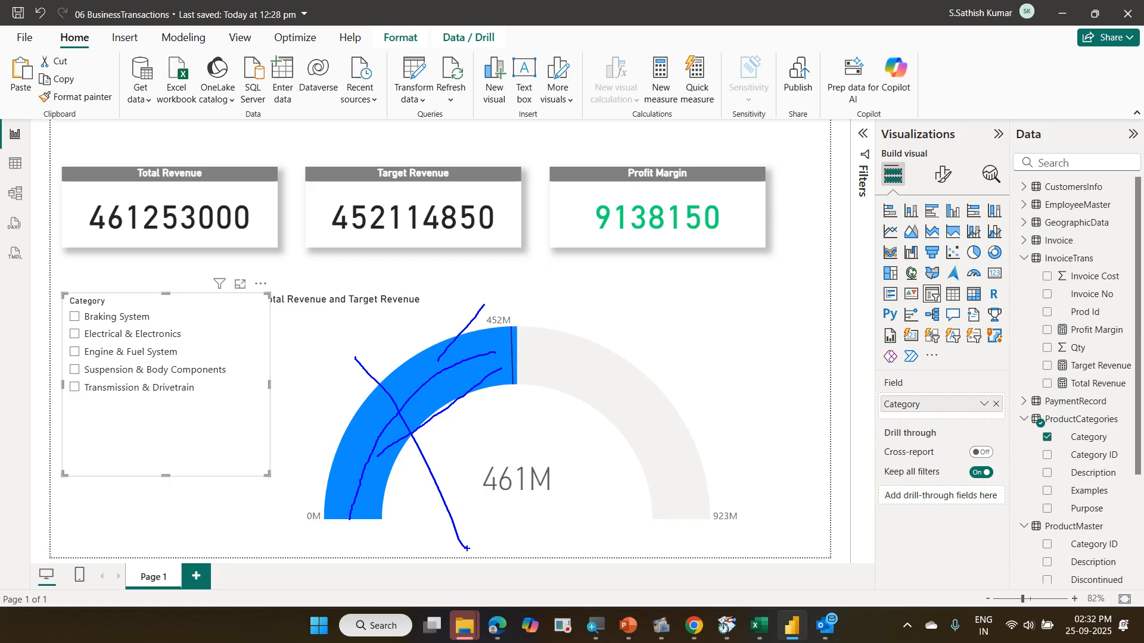
key("e")
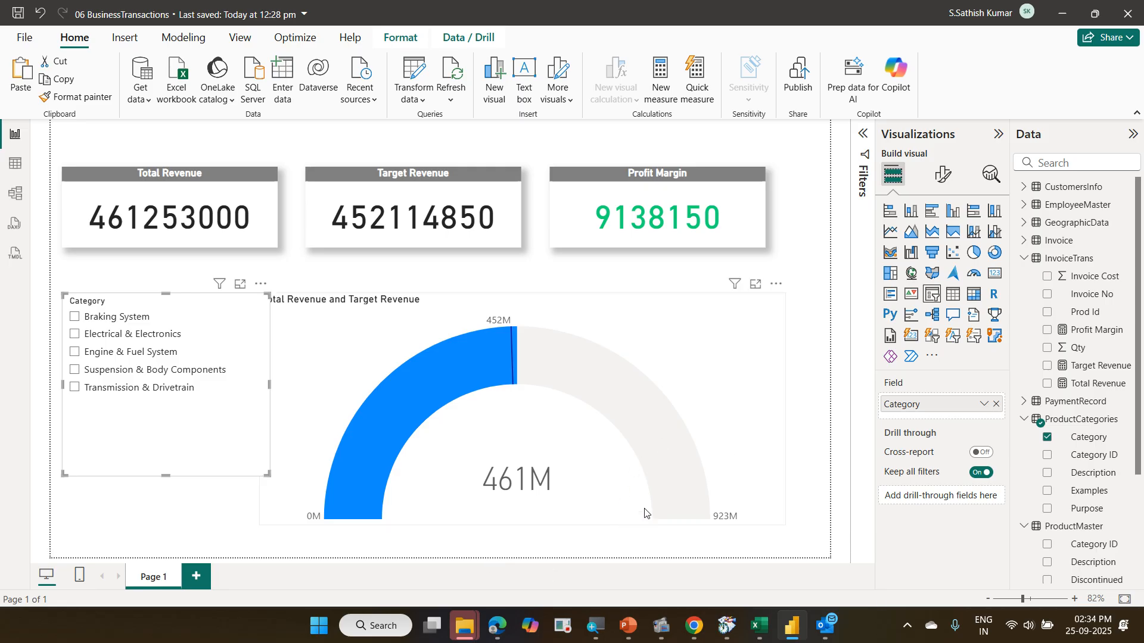
Open conditional formatting for the gauge's fill color and set the format style to Rules
left_click(711, 358)
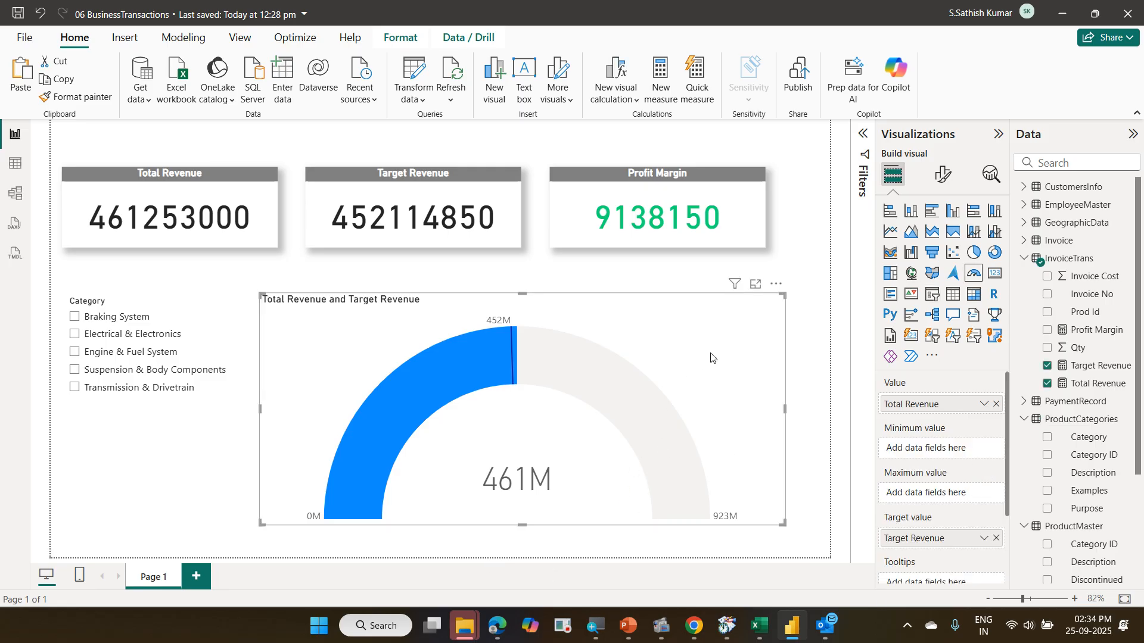
left_click(936, 177)
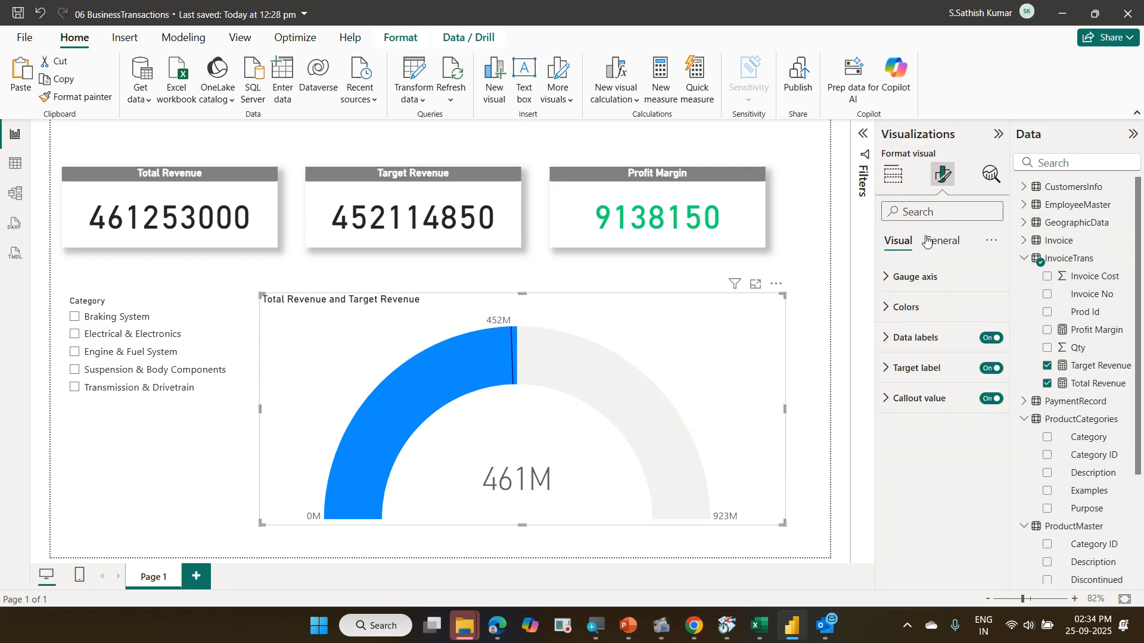
left_click(924, 310)
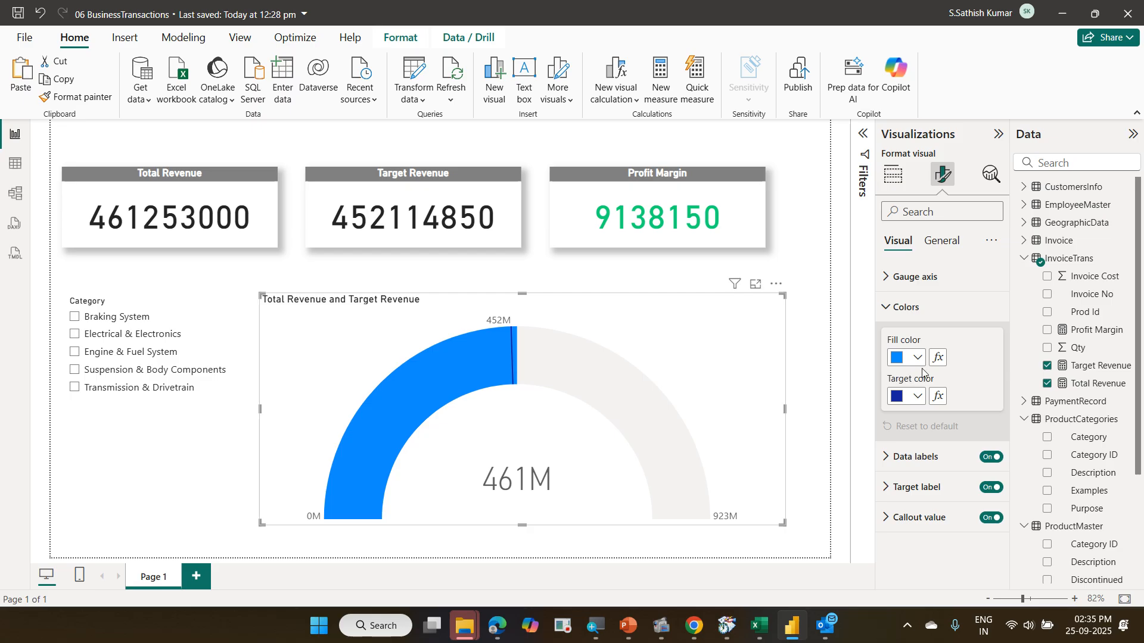
left_click(937, 358)
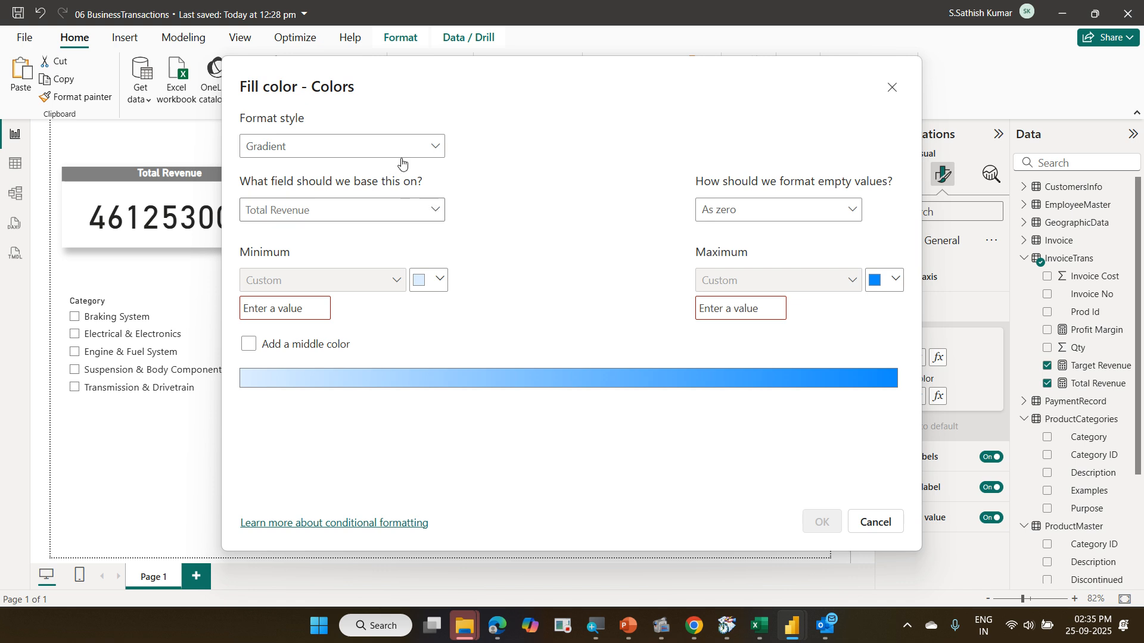
left_click(420, 150)
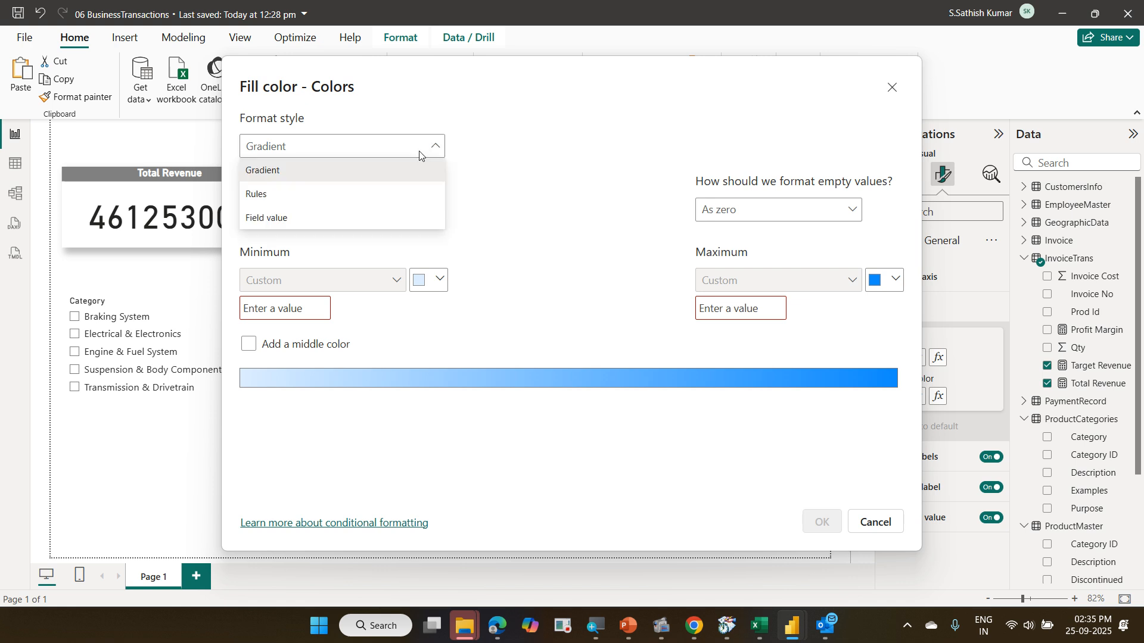
left_click(402, 188)
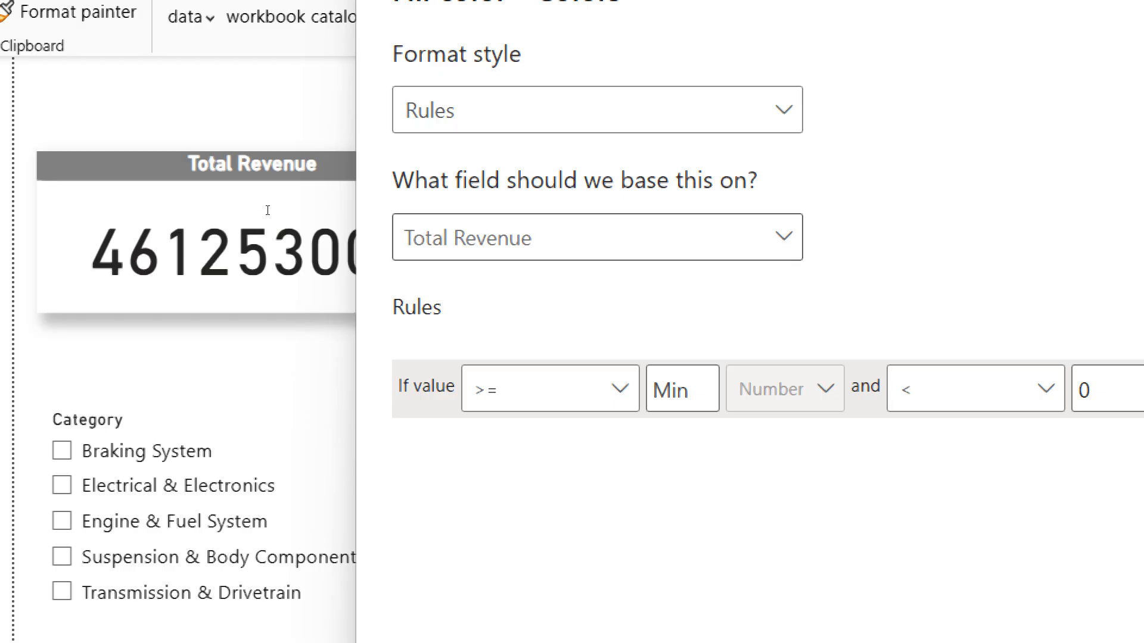
Base the fill color rules on Profit Margin and color values from Min to below 0 red (#D64550)
left_click(432, 220)
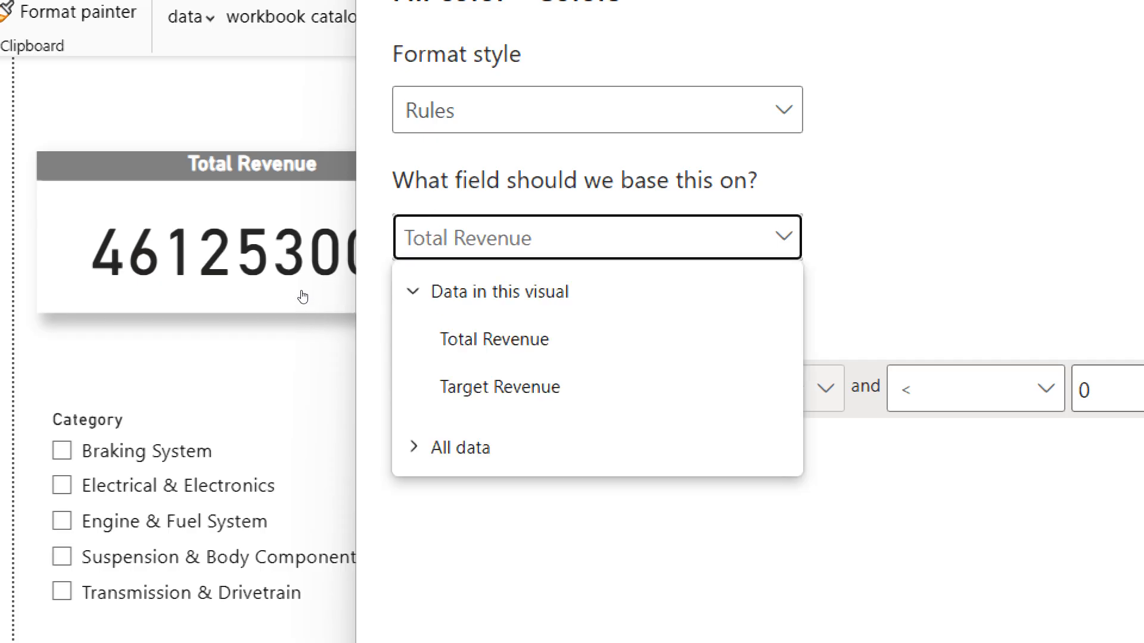
left_click(253, 213)
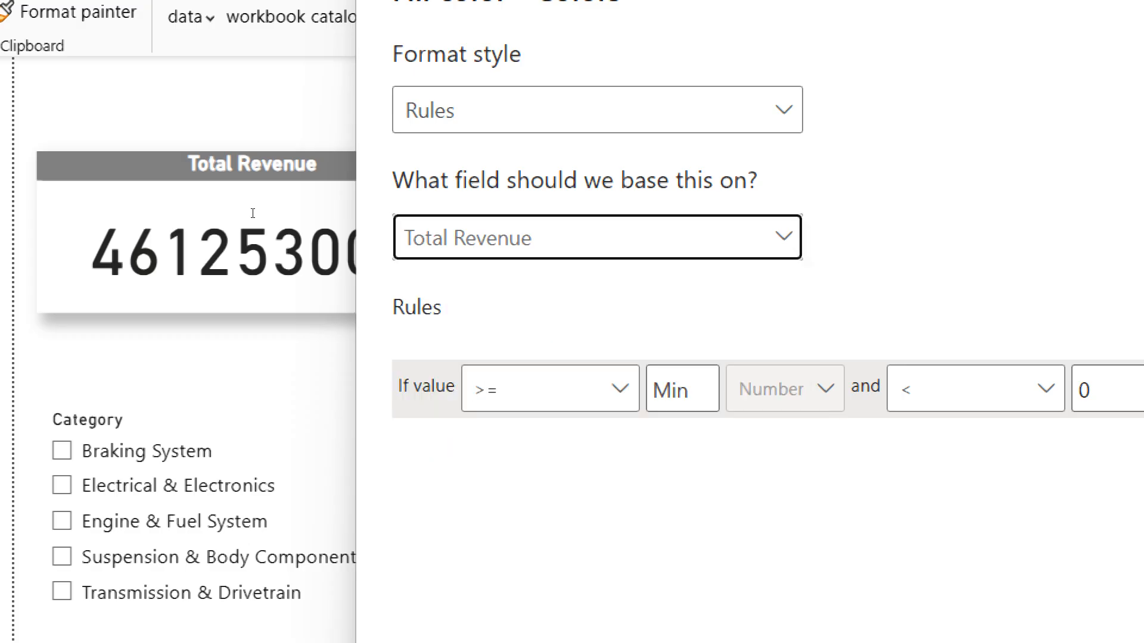
key("Down")
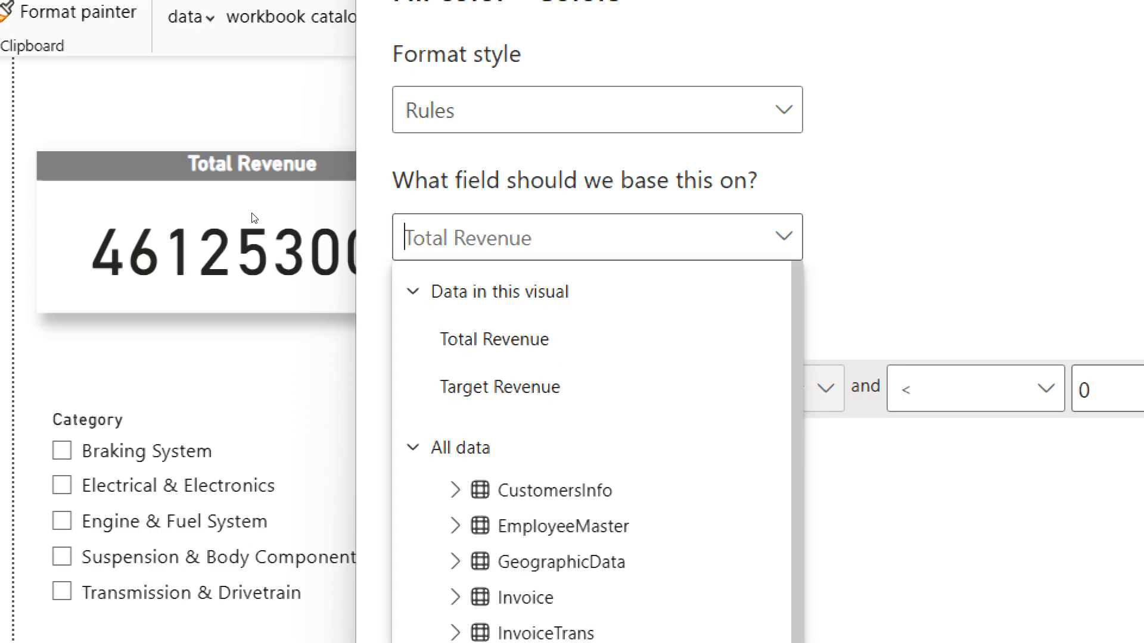
type("pro")
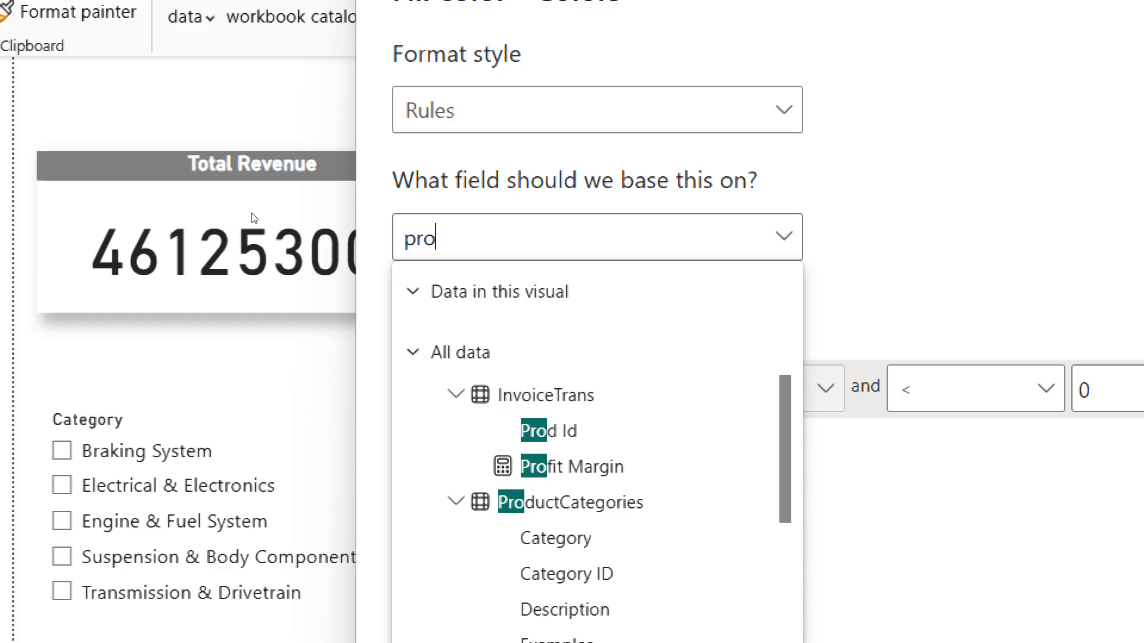
type("f")
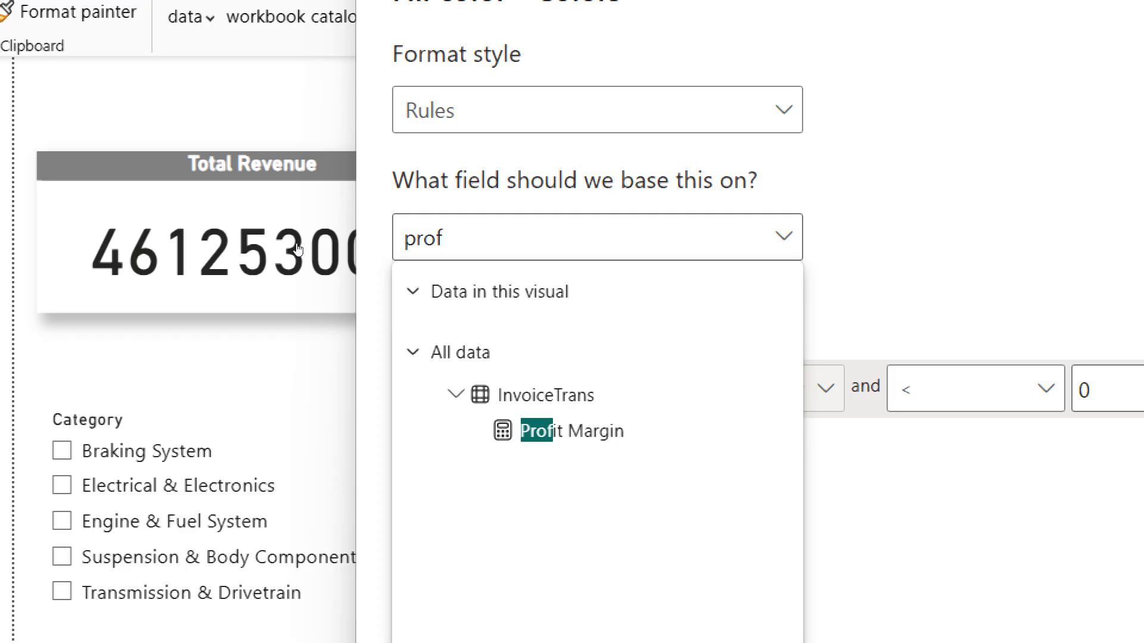
key("Down")
key("Return")
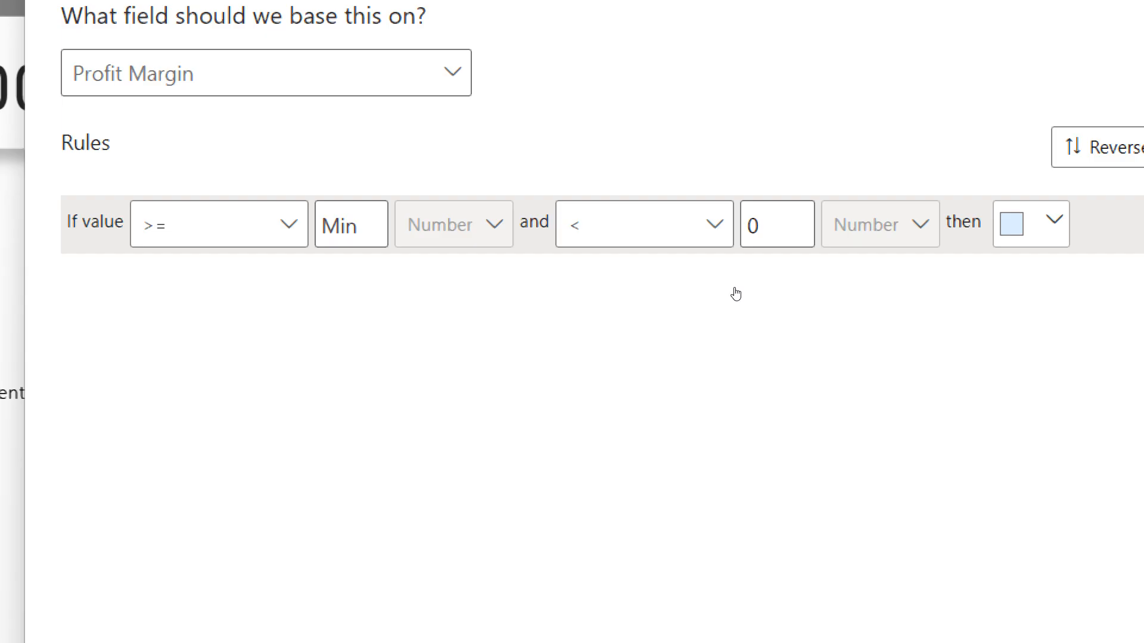
left_click(1031, 224)
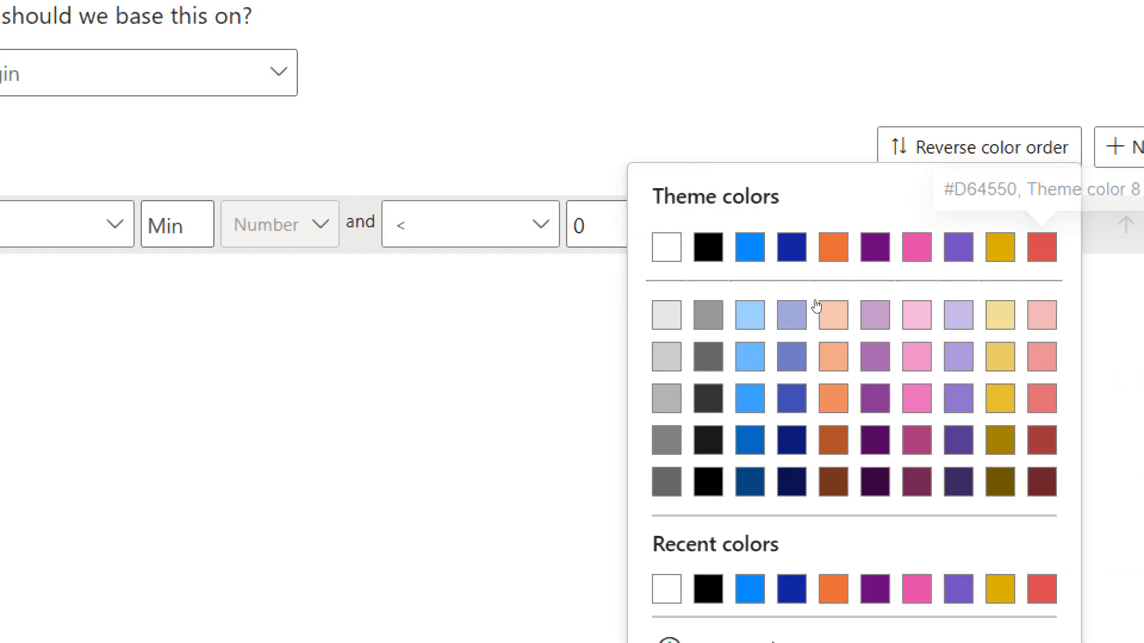
left_click(1042, 248)
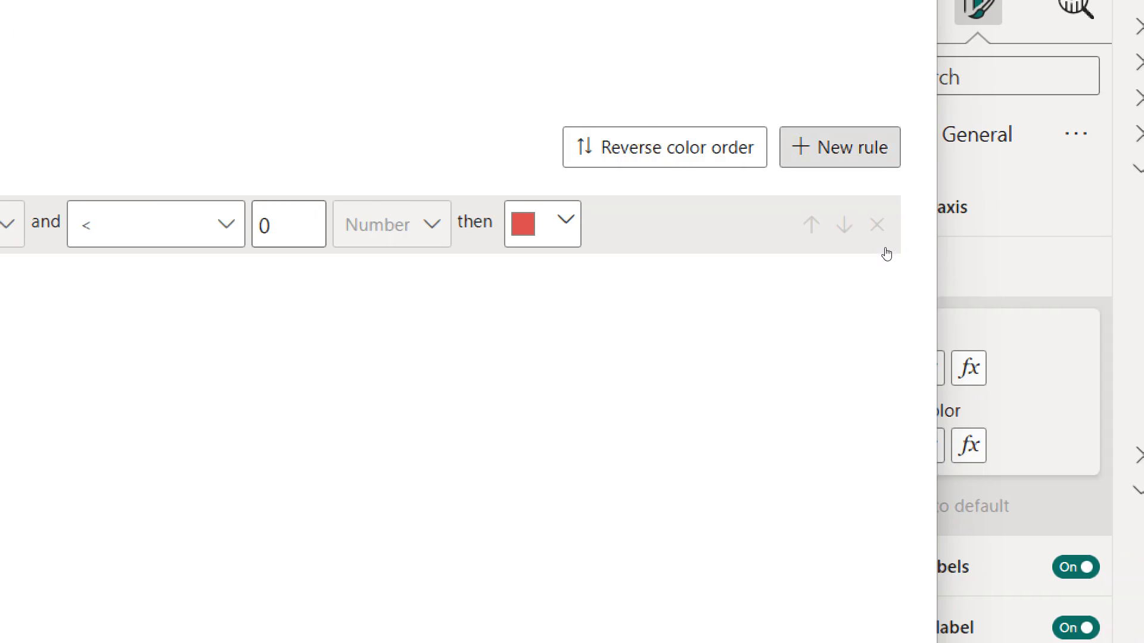
Add a second fill color rule covering Profit Margin values from 0 to below Max
left_click(840, 147)
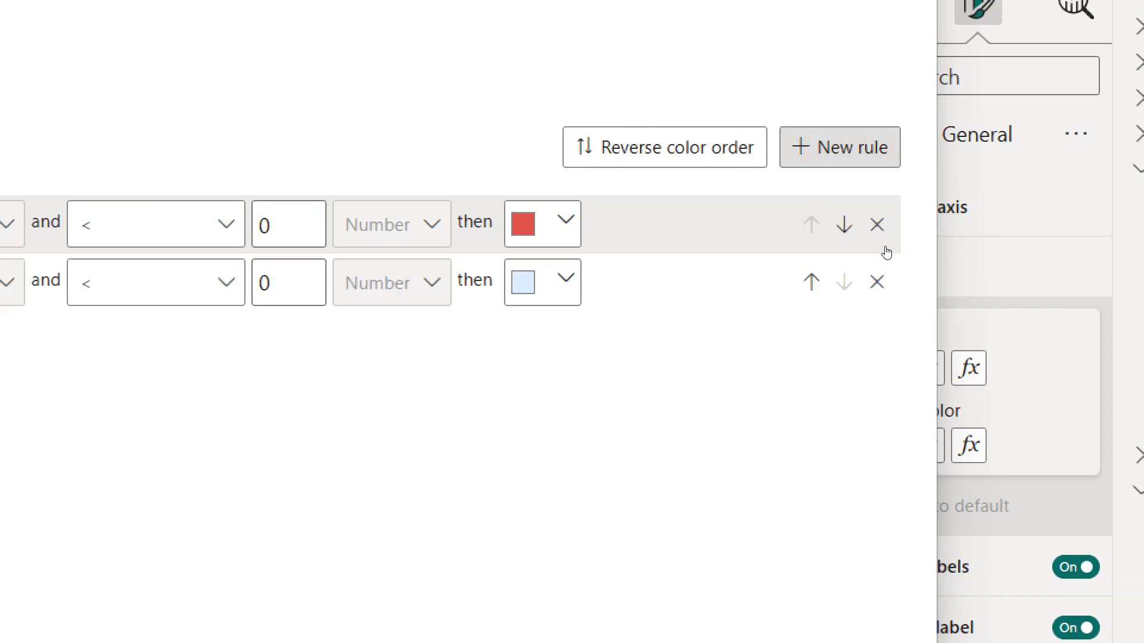
left_click(743, 283)
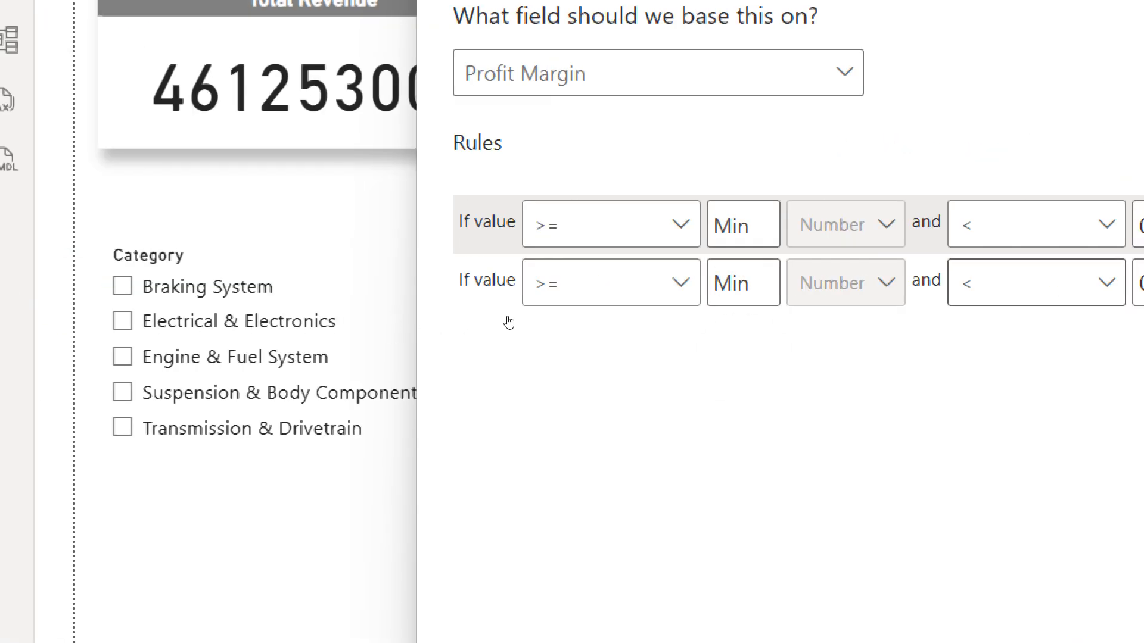
type("0")
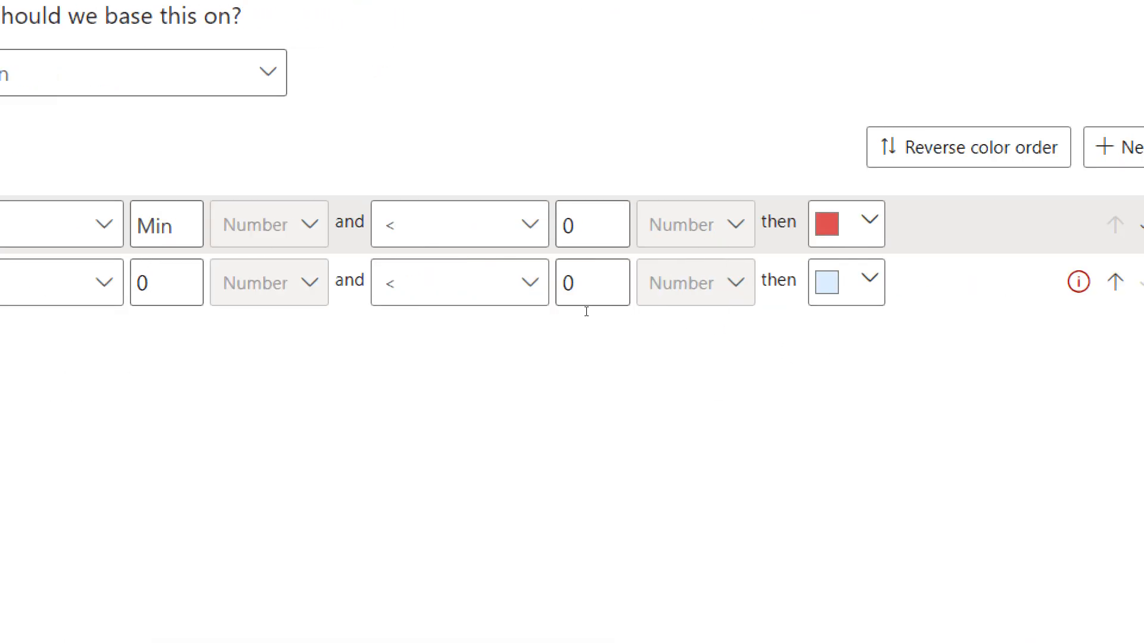
left_click(586, 302)
key("BackSpace")
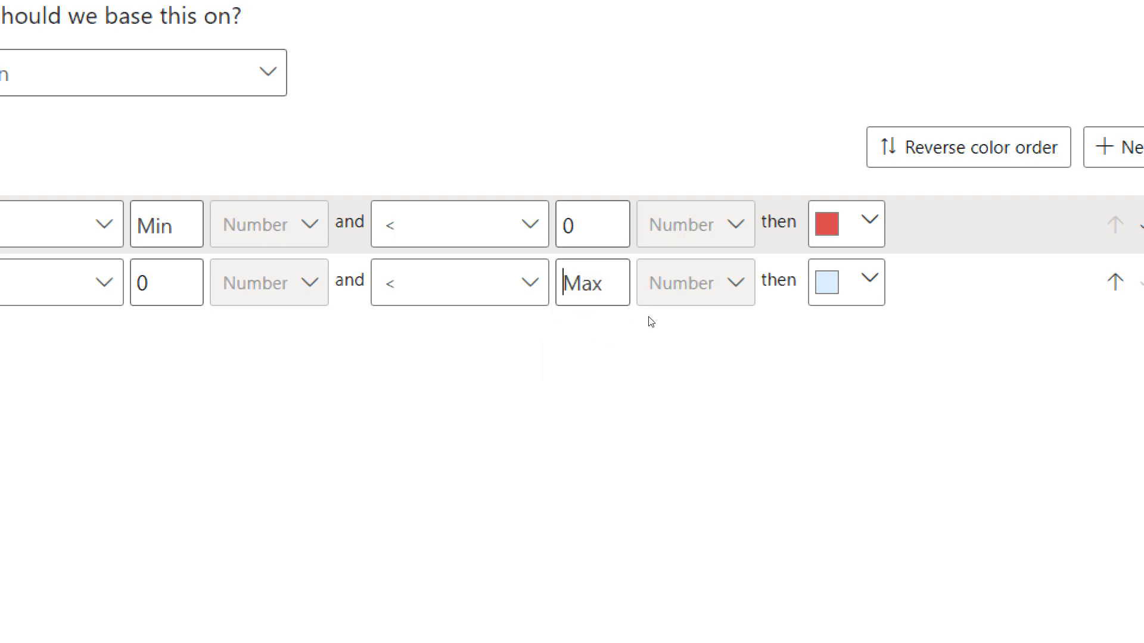
Color the 0-to-Max rule green (#0BDD77) and apply the conditional formatting to the gauge fill
left_click(739, 326)
left_click(684, 310)
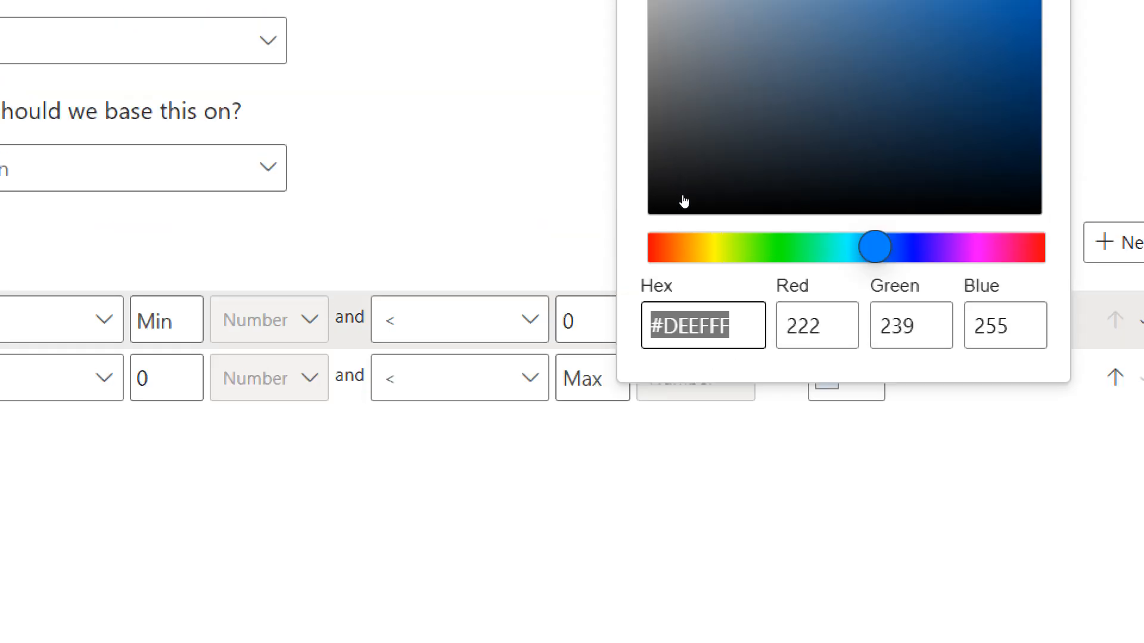
left_click(812, 152)
left_click(1010, 111)
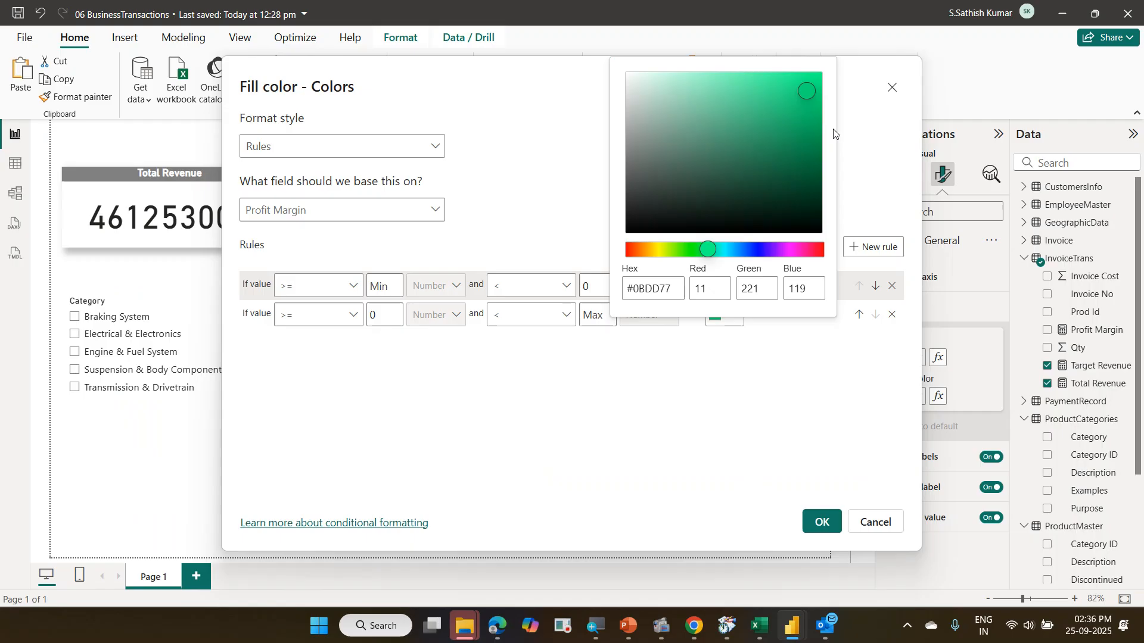
left_click(754, 386)
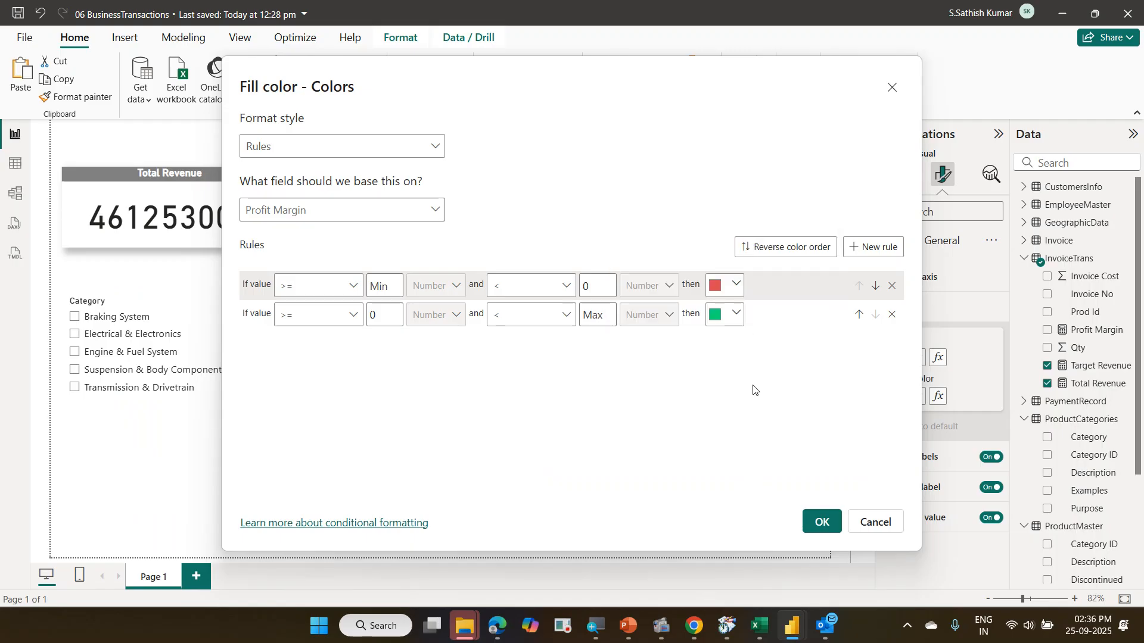
left_click(818, 522)
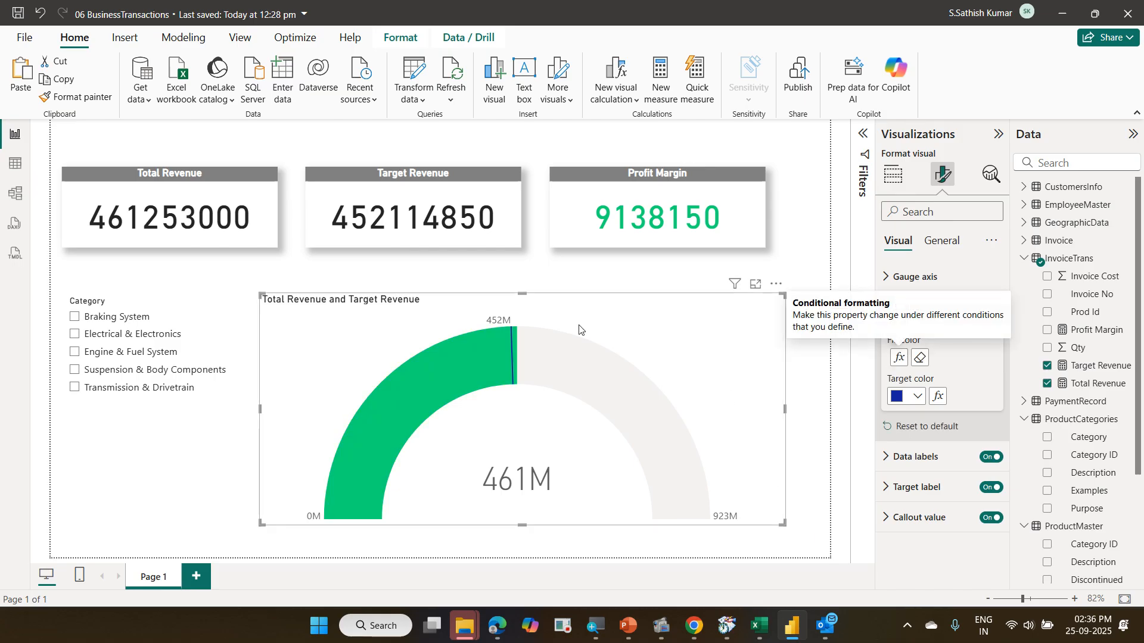
Filter by each category in turn to check the gauge's fill color against the profit margin, and clear the category filter
left_click(110, 318)
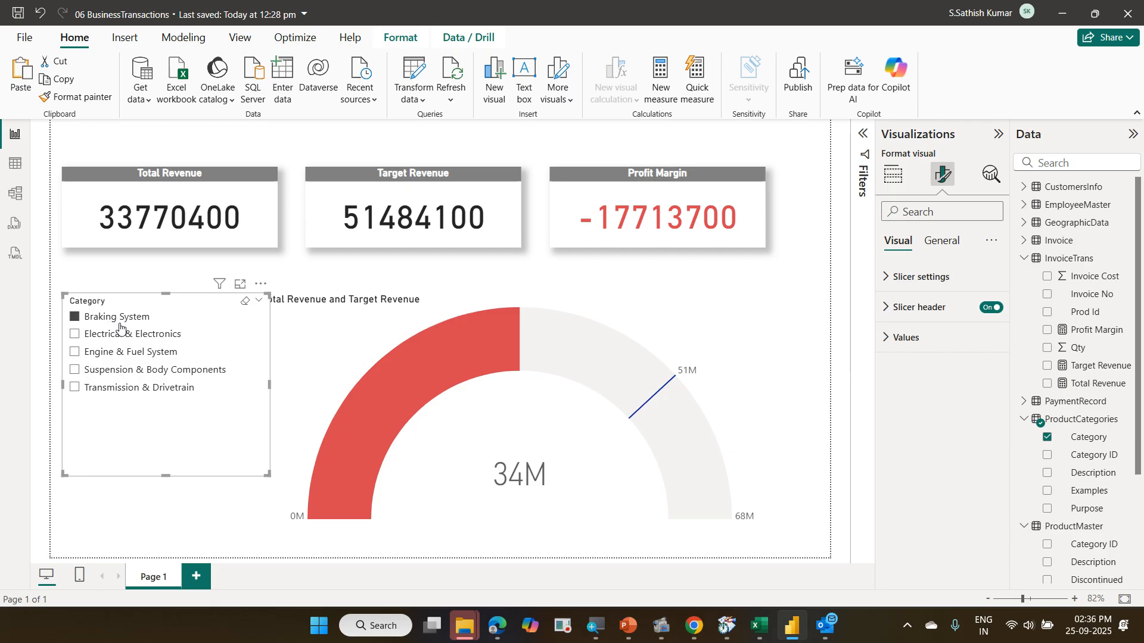
left_click(124, 334)
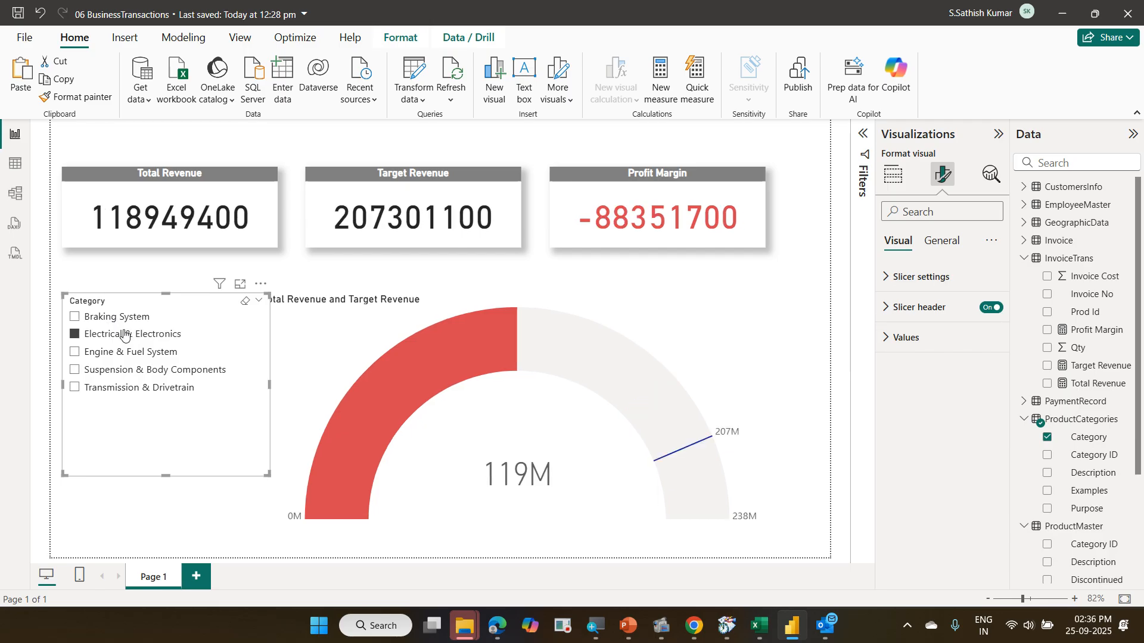
left_click(134, 370)
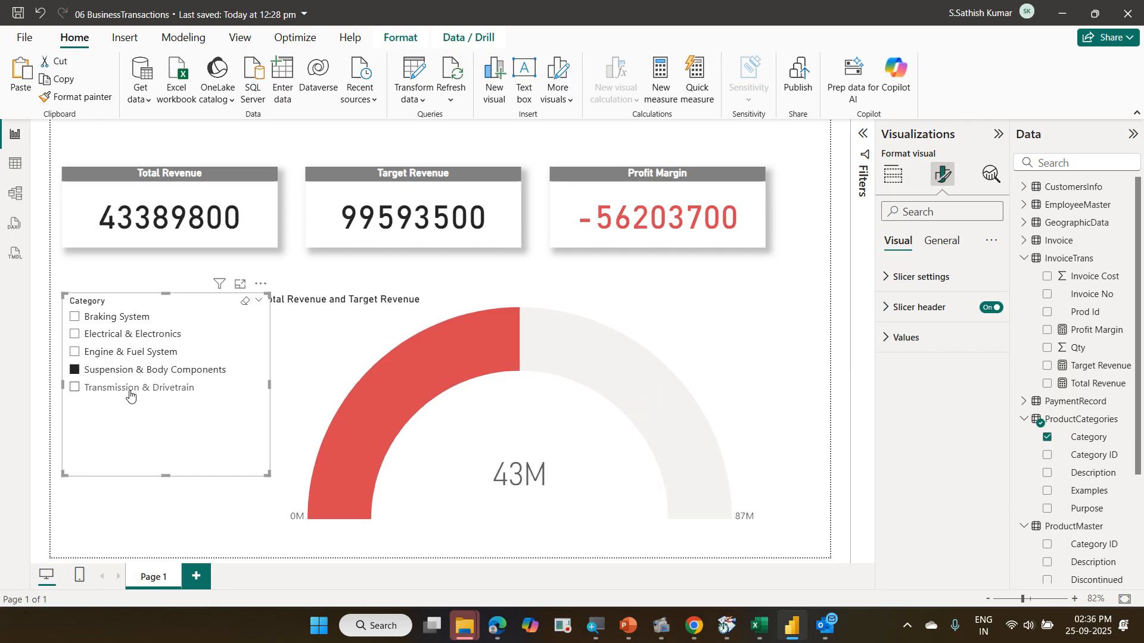
left_click(128, 352)
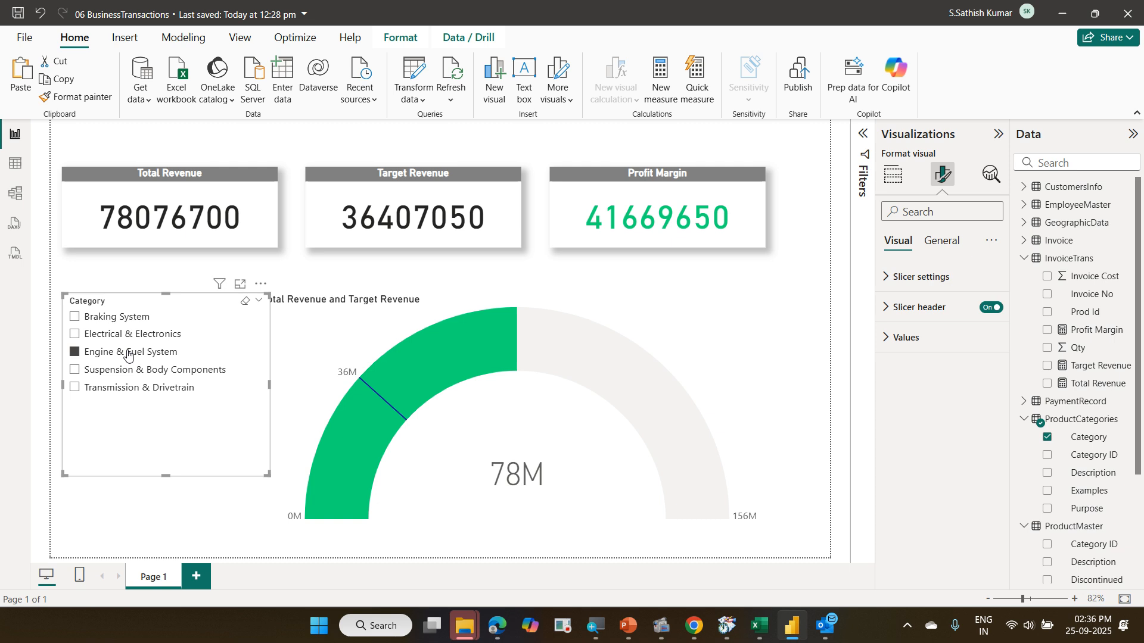
left_click(155, 397)
left_click(154, 397)
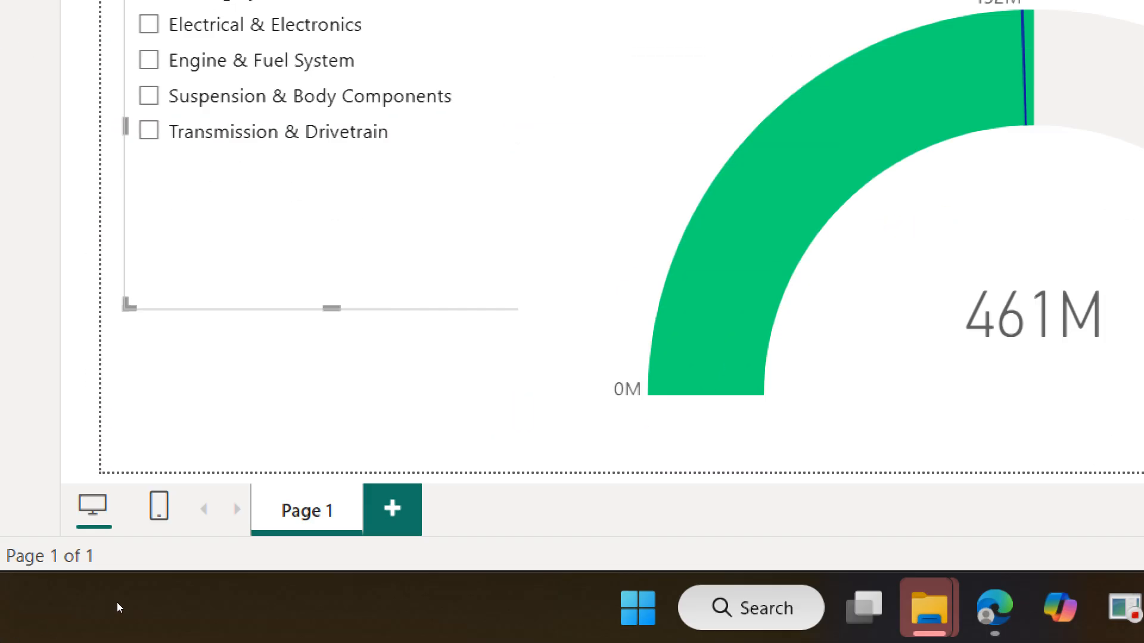
Rename the report page to Home and add a new blank page after it
double_click(317, 514)
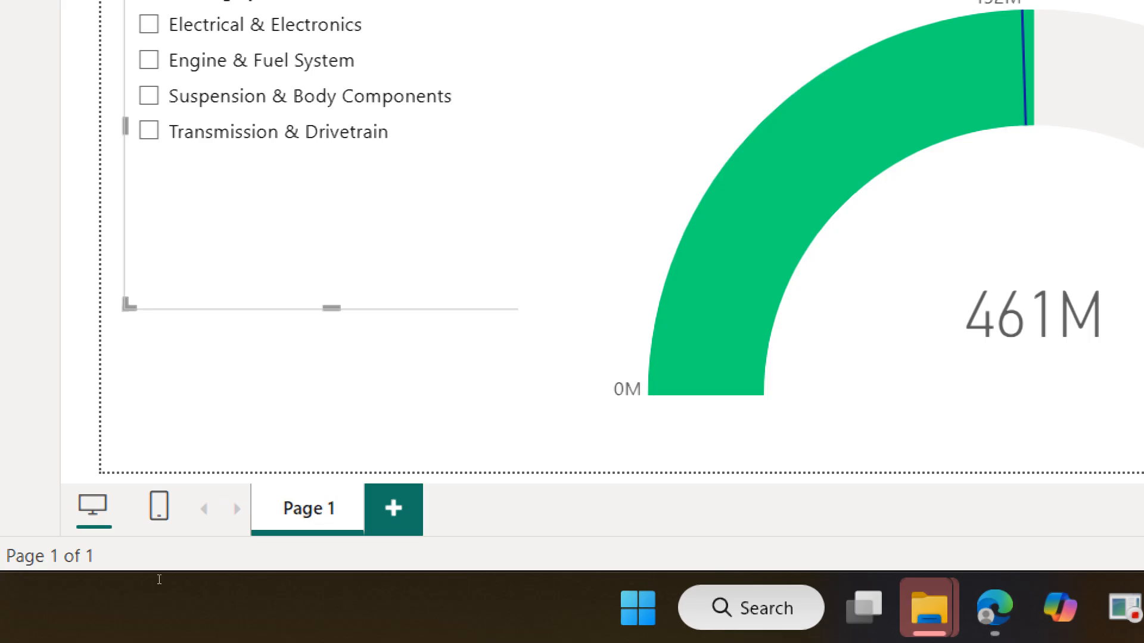
key("BackSpace")
key("BackSpace")
key("BackSpace")
key("BackSpace")
key("BackSpace")
key("BackSpace")
type("Home")
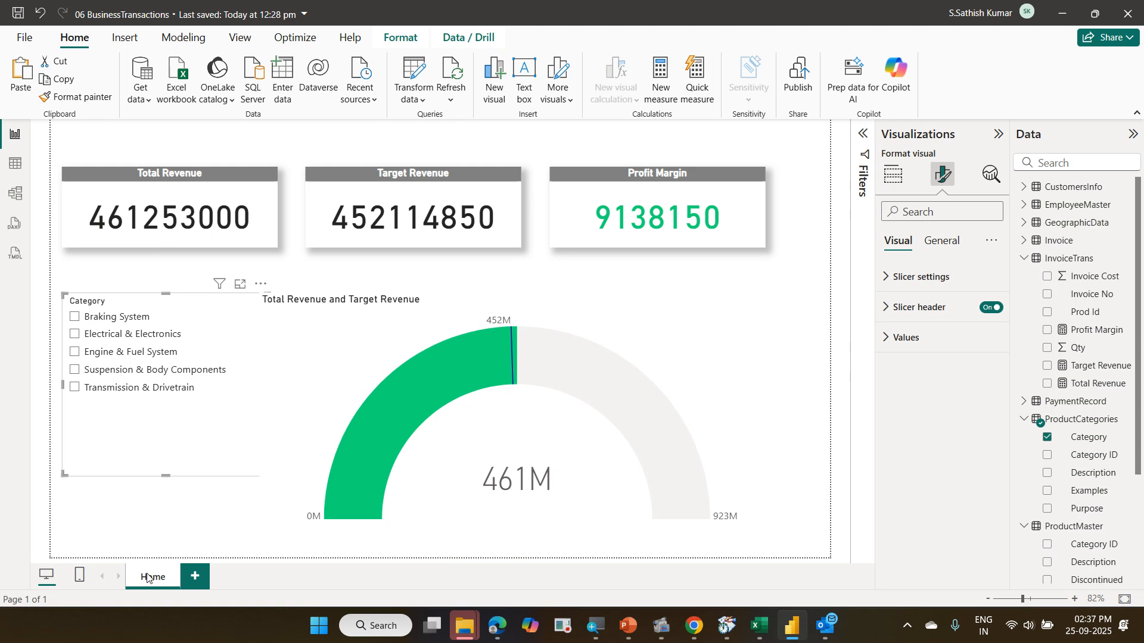
left_click(194, 578)
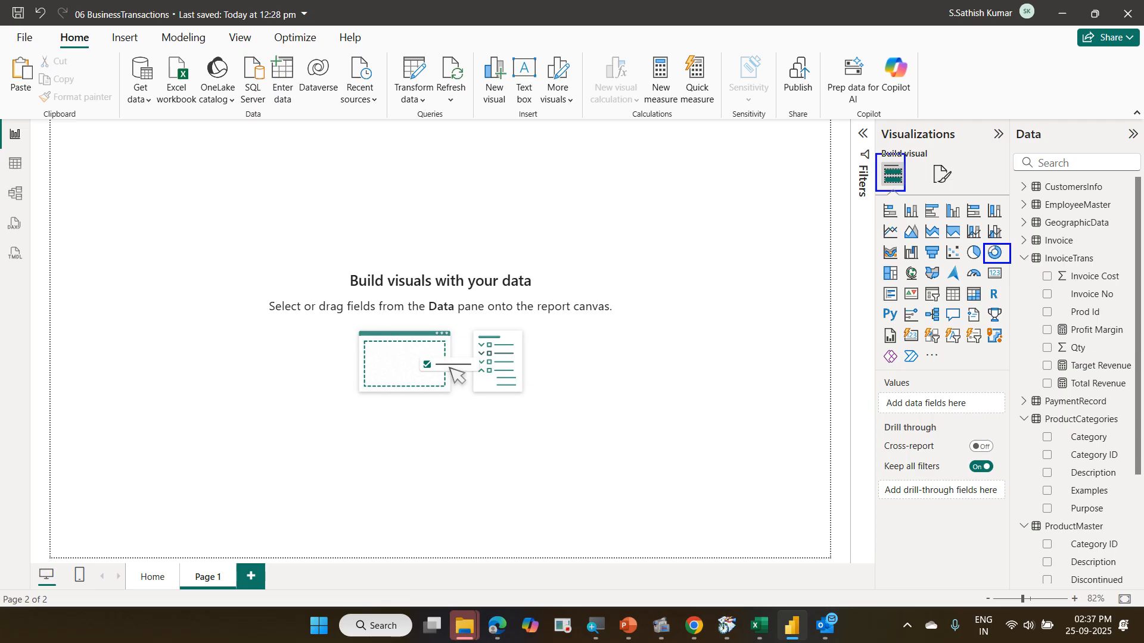
Annotate the screen with an arrow to the donut chart visual and the text "Insert a Donut Region wise Sum of Total Revenue"
left_click_drag(1000, 242, 906, 177)
left_click_drag(127, 166, 127, 200)
type("Insert ")
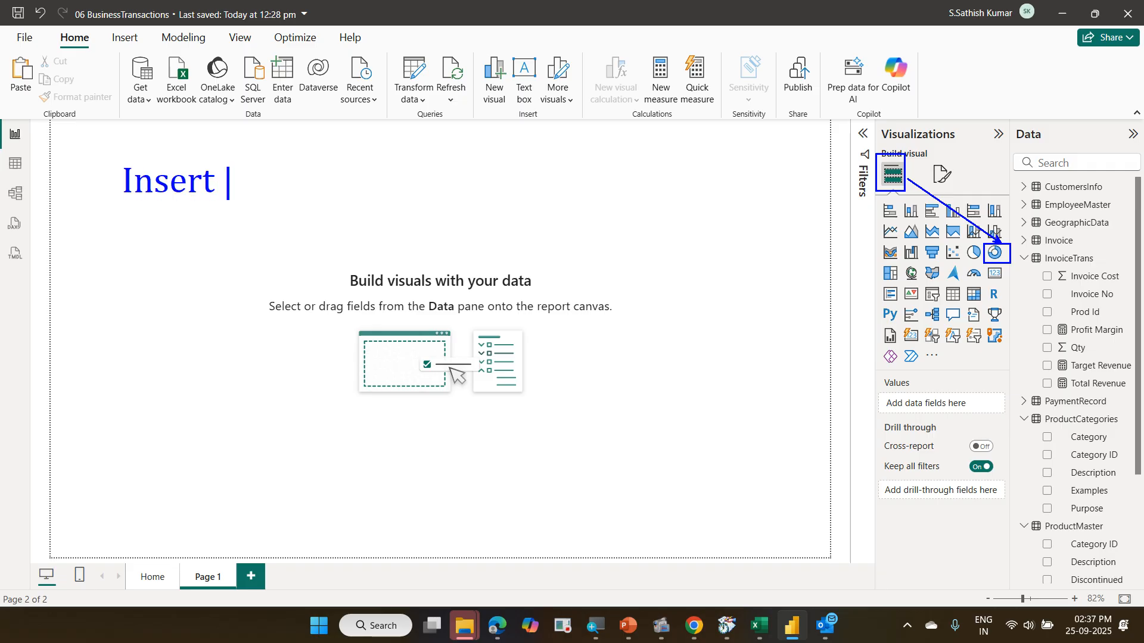
type("a Donu")
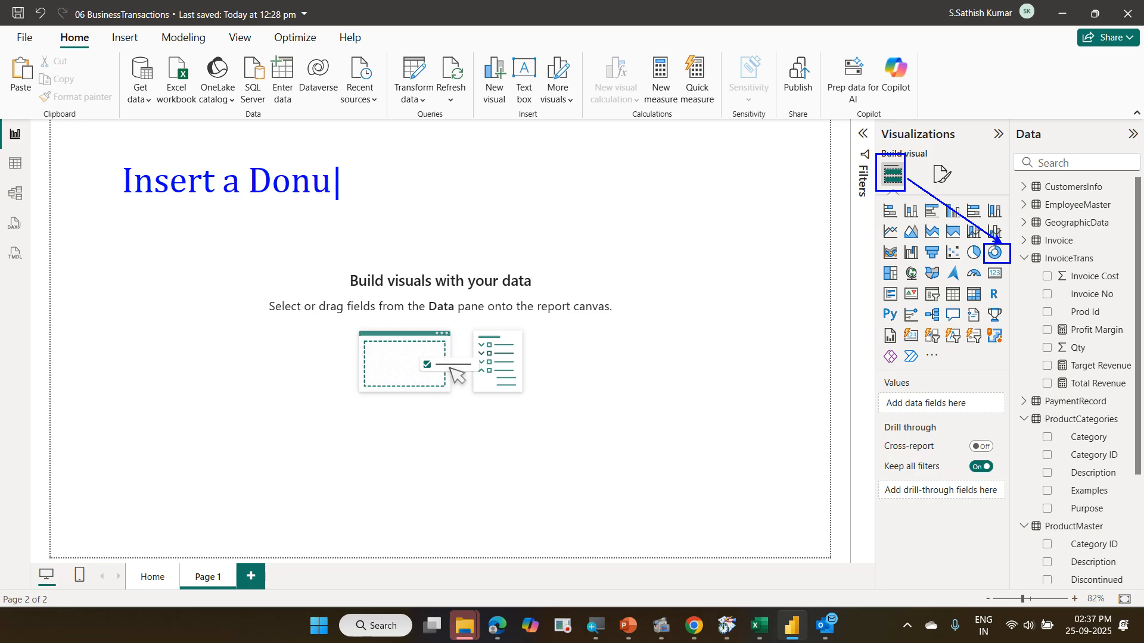
type("t")
key("Return")
type("Regio")
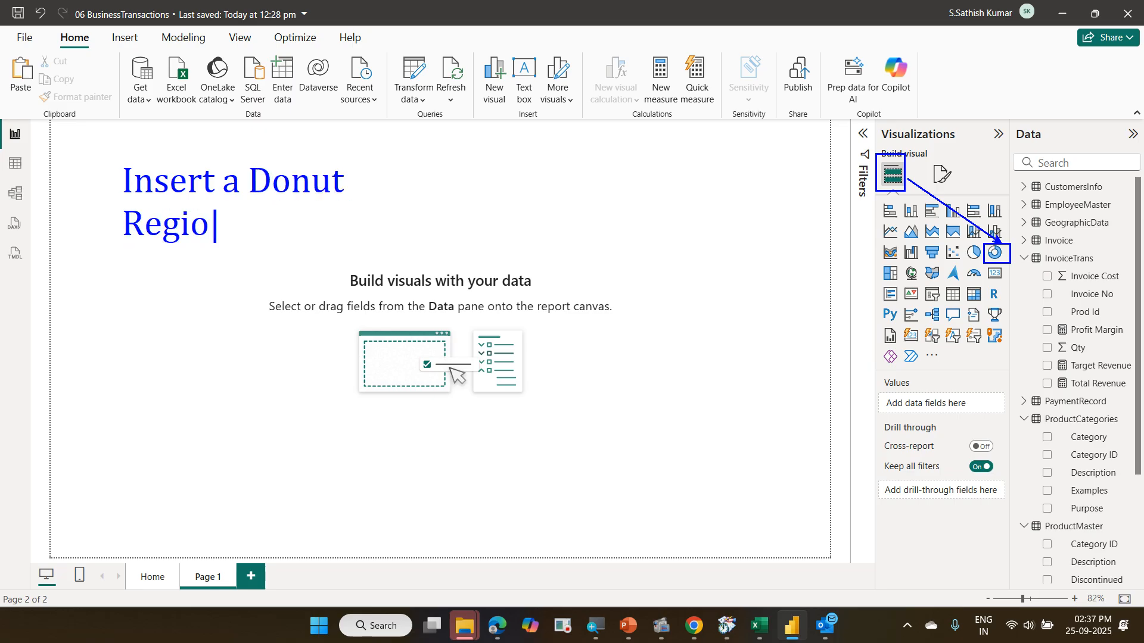
type("n wise")
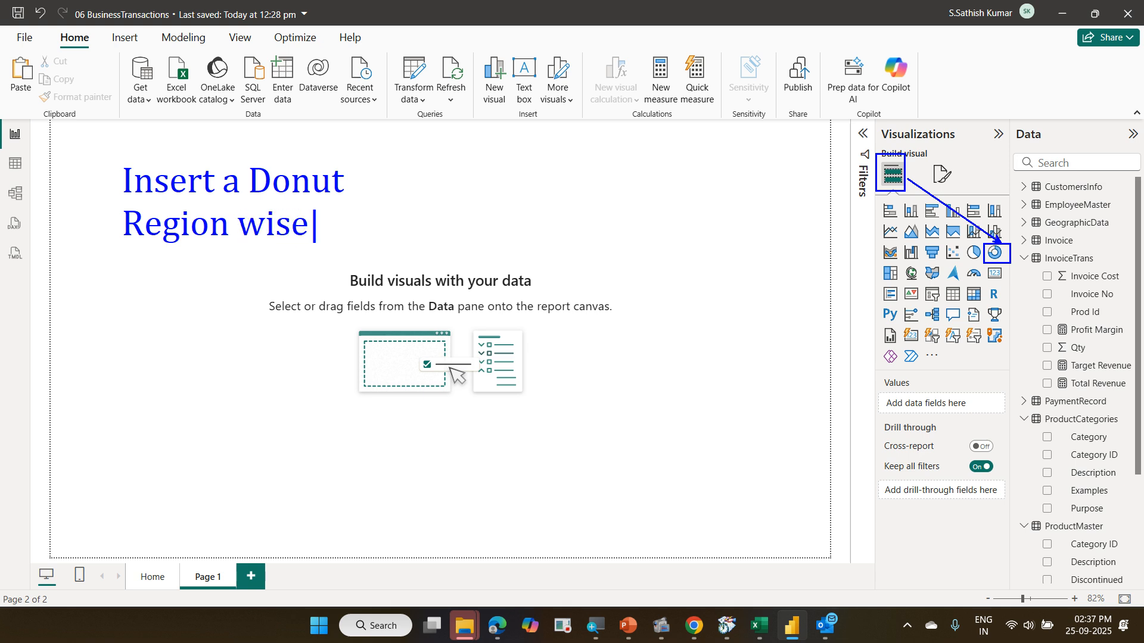
key("Return")
type("Sum ")
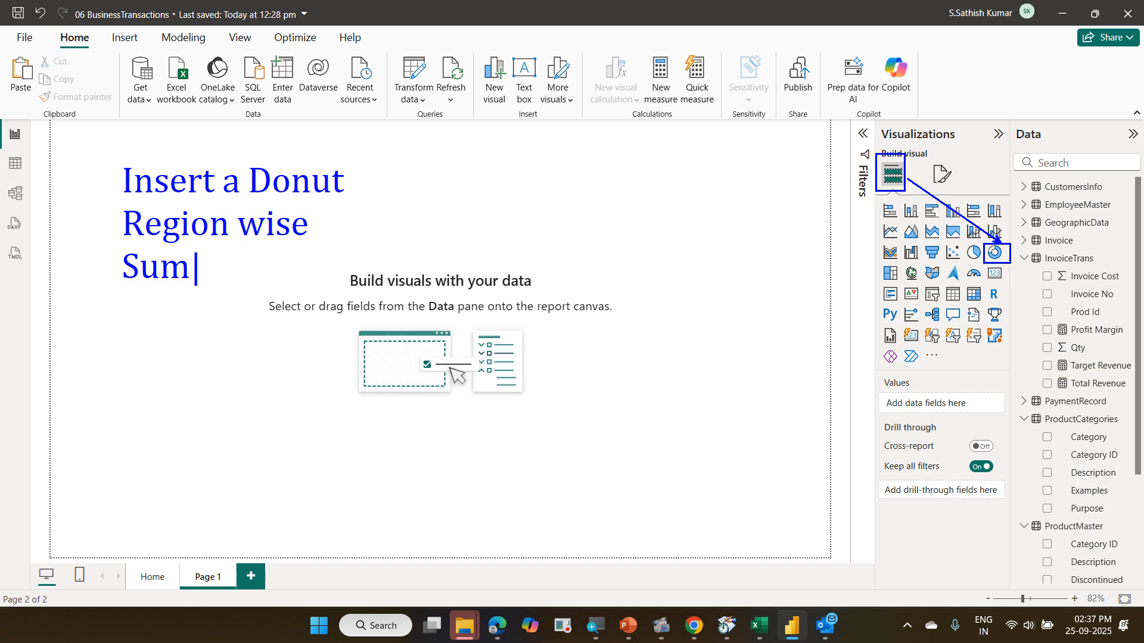
type("of")
key("Return")
type("Tota")
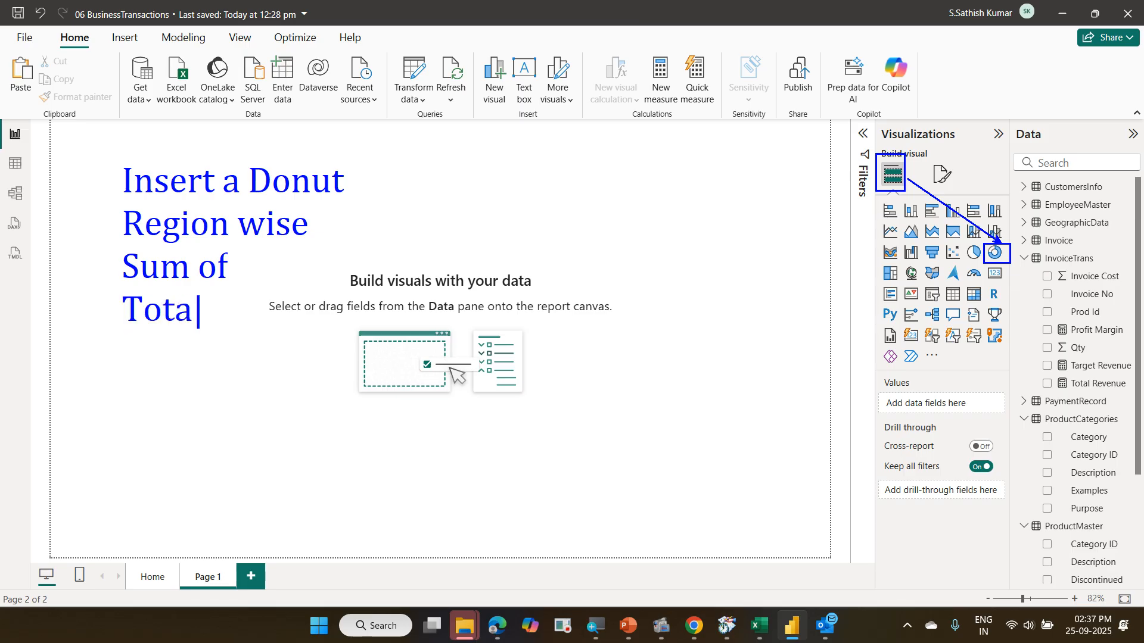
type("k")
key("BackSpace")
type("l Reven")
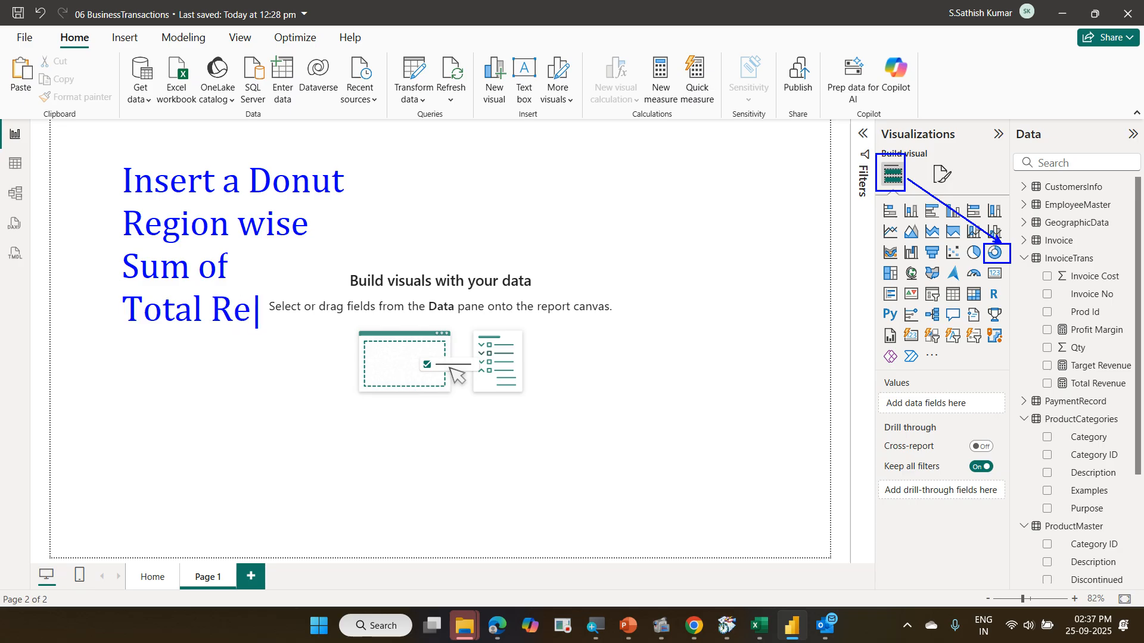
type("ue")
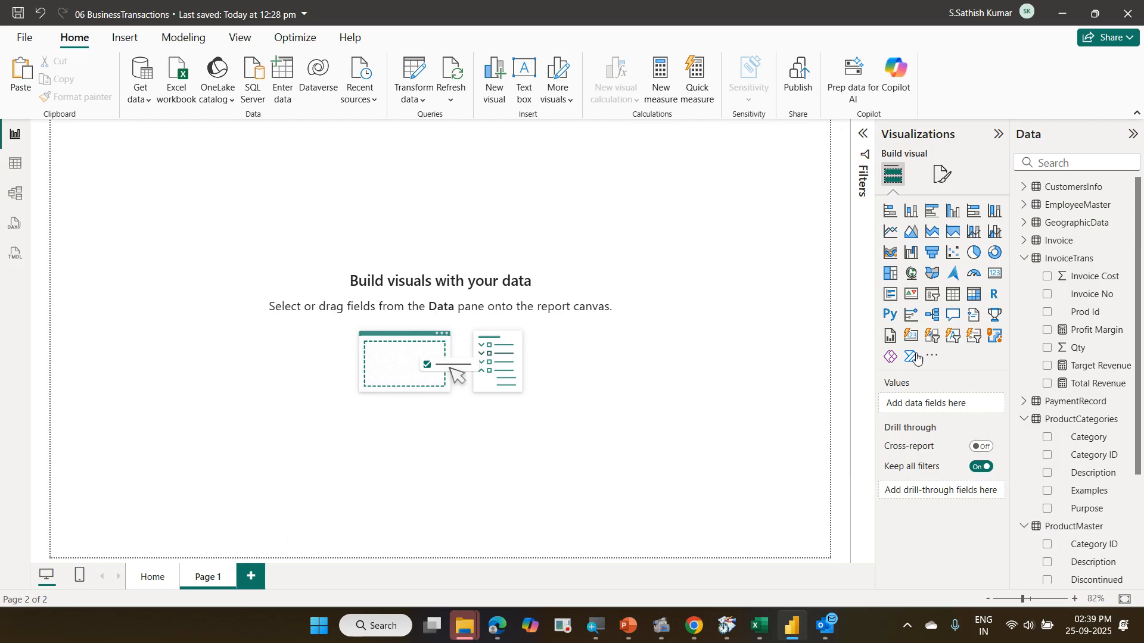
Insert a donut chart on the new page, move it lower along the page's left edge, and enlarge it
left_click(996, 254)
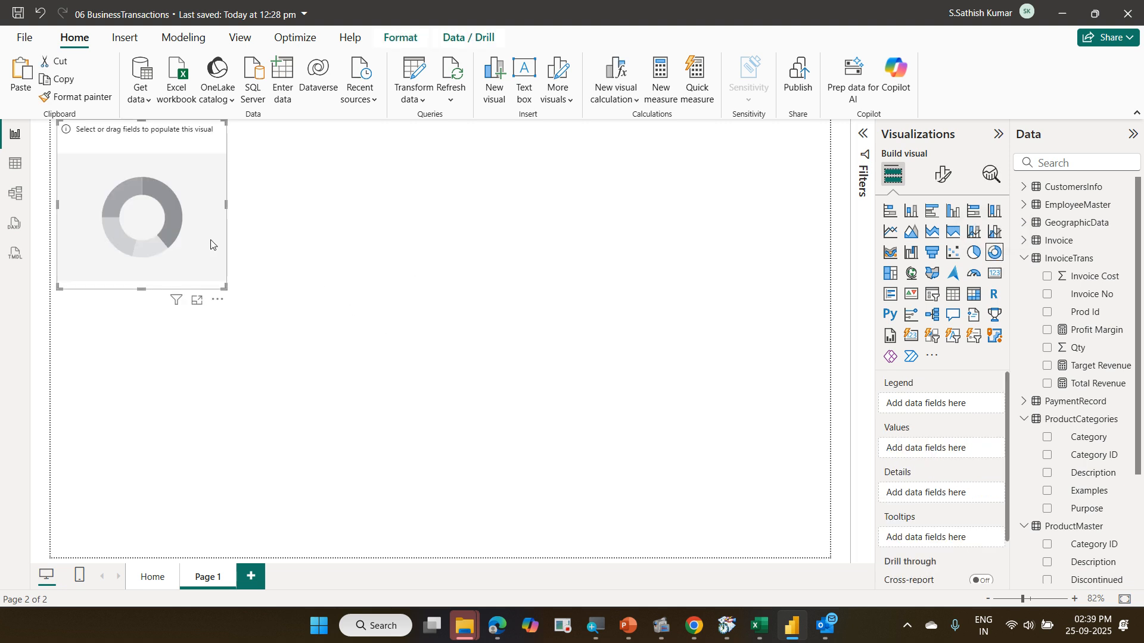
left_click_drag(214, 242, 210, 320)
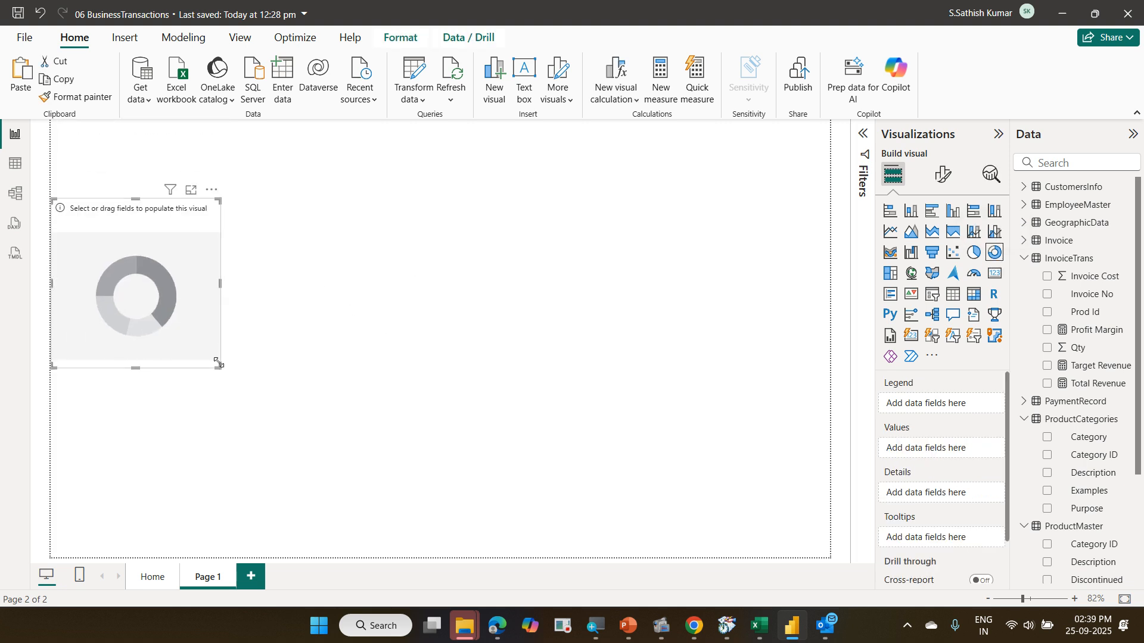
left_click_drag(218, 367, 313, 520)
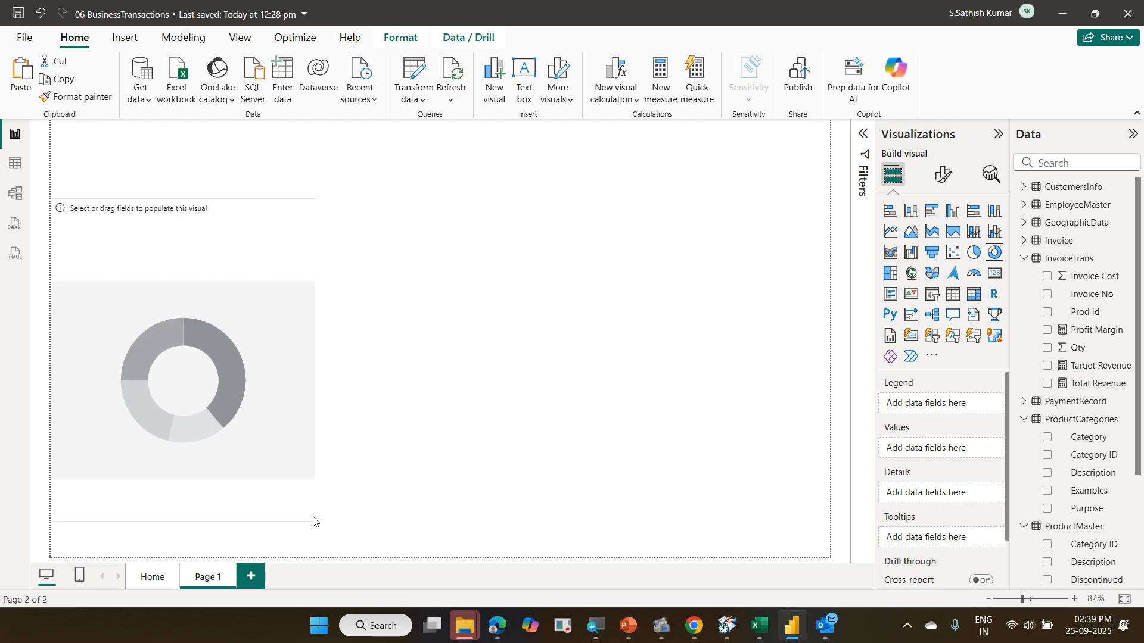
Search the data fields for "reg" and use Region Name from RegionDetails as the donut chart's legend
left_click(1072, 166)
type("e")
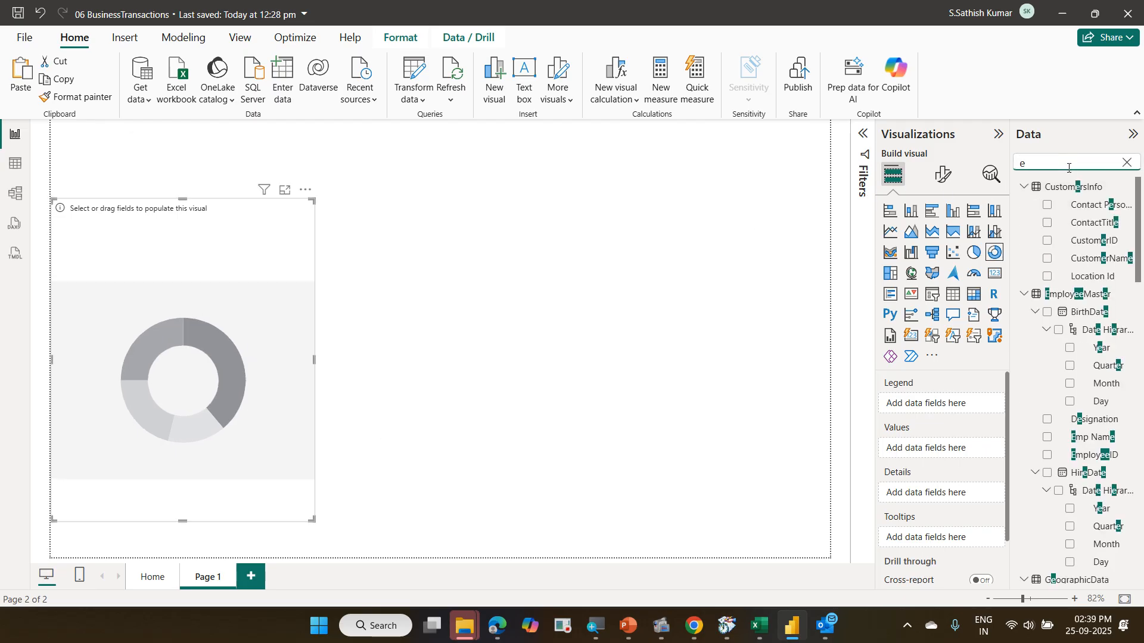
key("BackSpace")
type("reg")
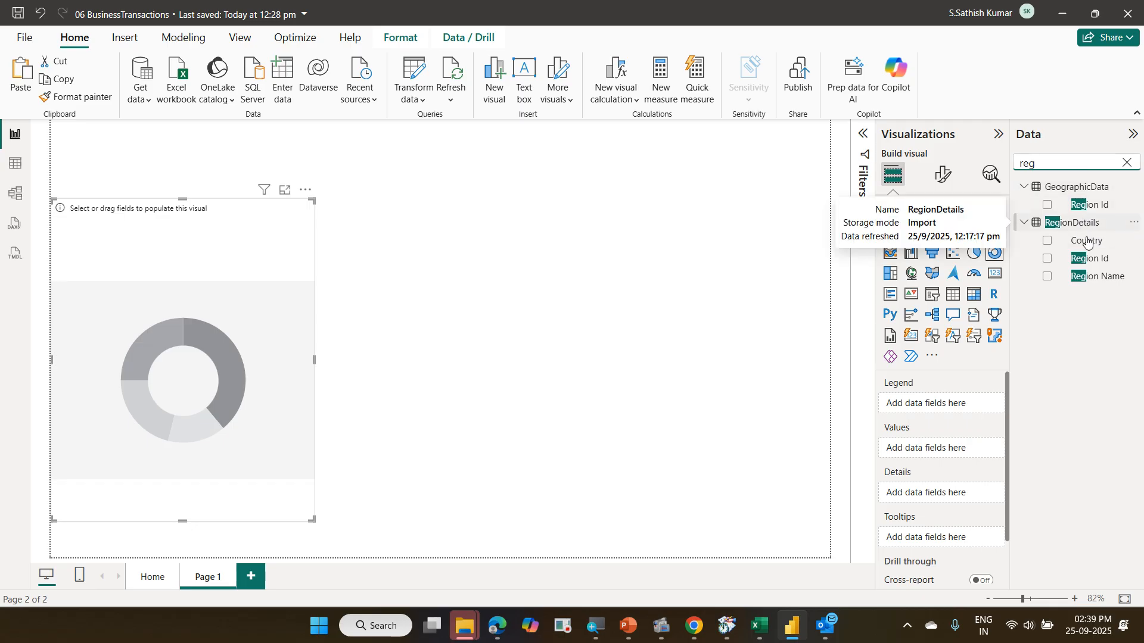
left_click_drag(1109, 281, 979, 405)
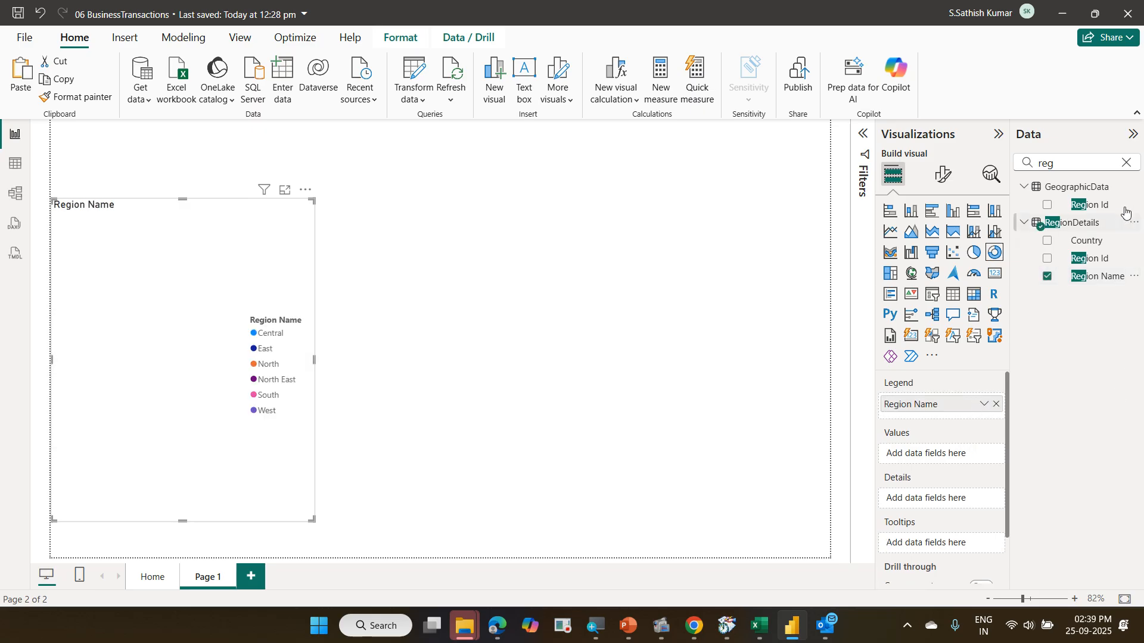
Search the data fields for "tot" and use Total Revenue as the donut chart's values
left_click_drag(1074, 161, 903, 167)
type("tot")
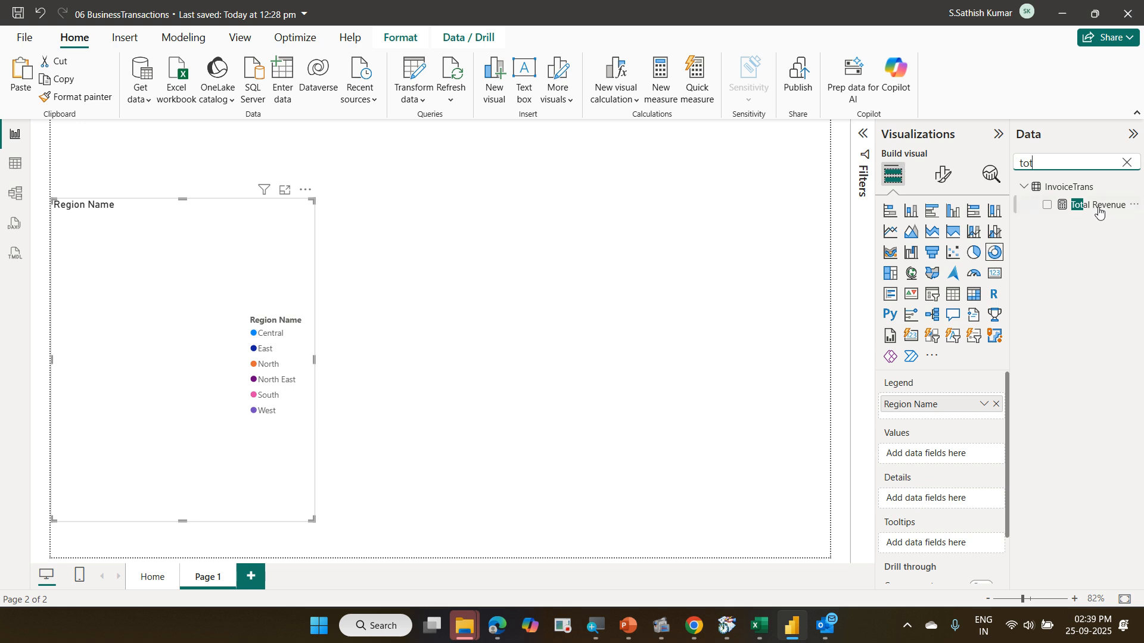
left_click_drag(1097, 207, 951, 455)
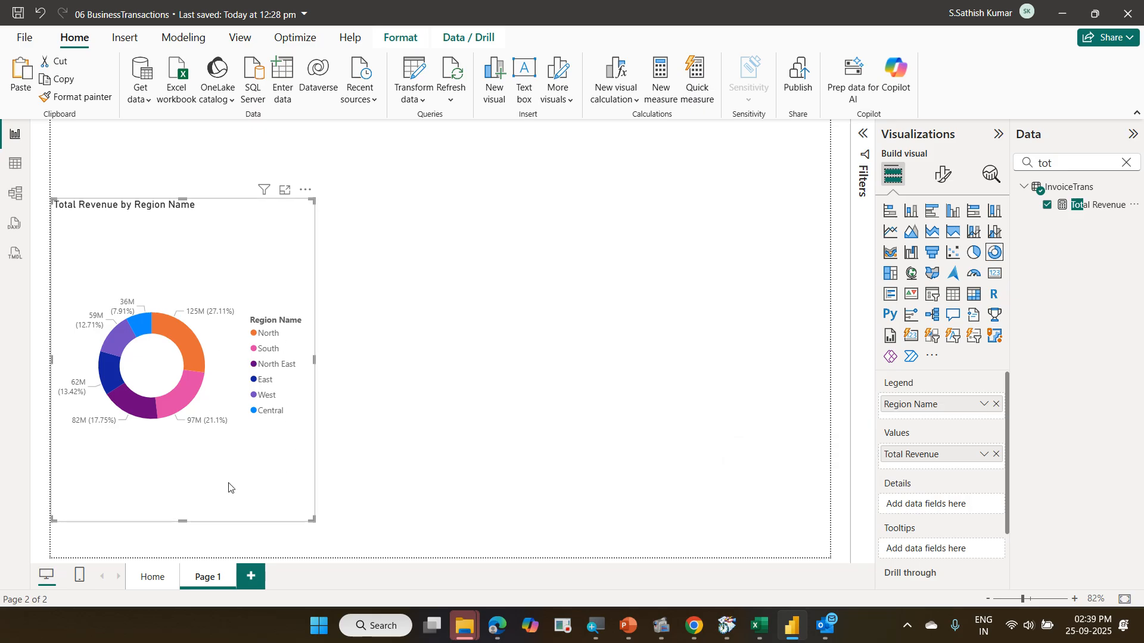
Set the donut chart's legend position to Bottom center
left_click(943, 178)
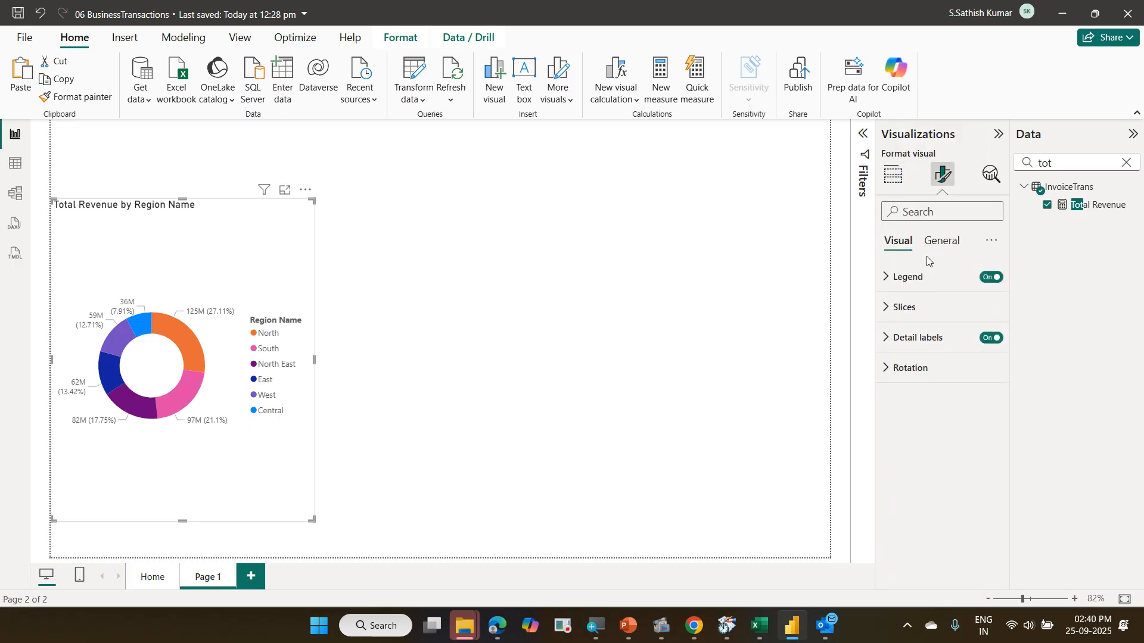
left_click(922, 278)
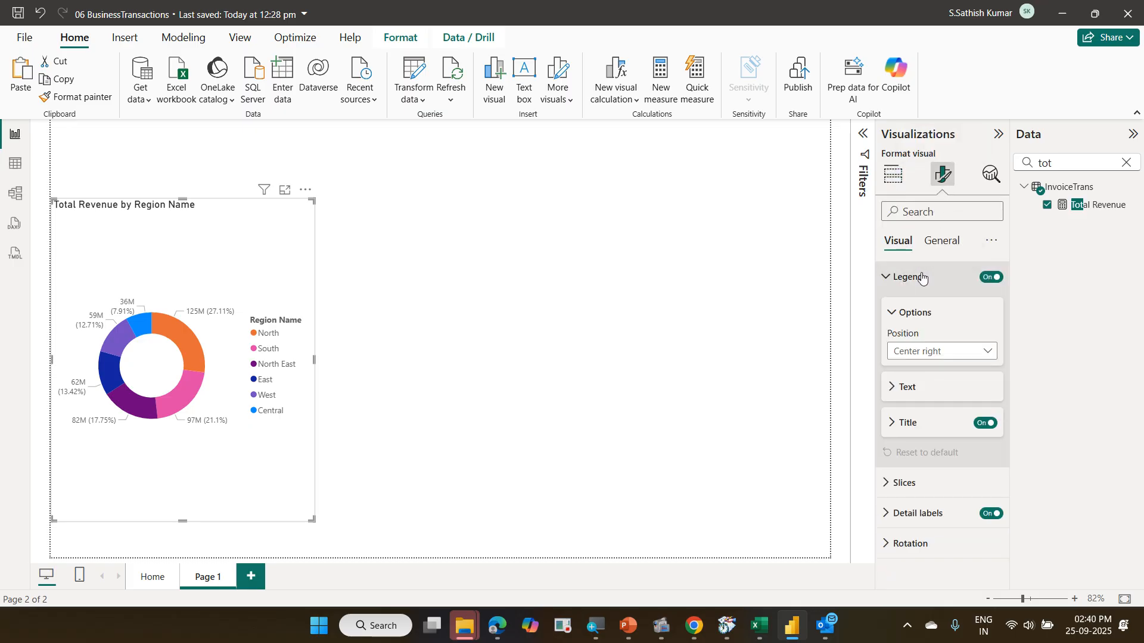
left_click(951, 352)
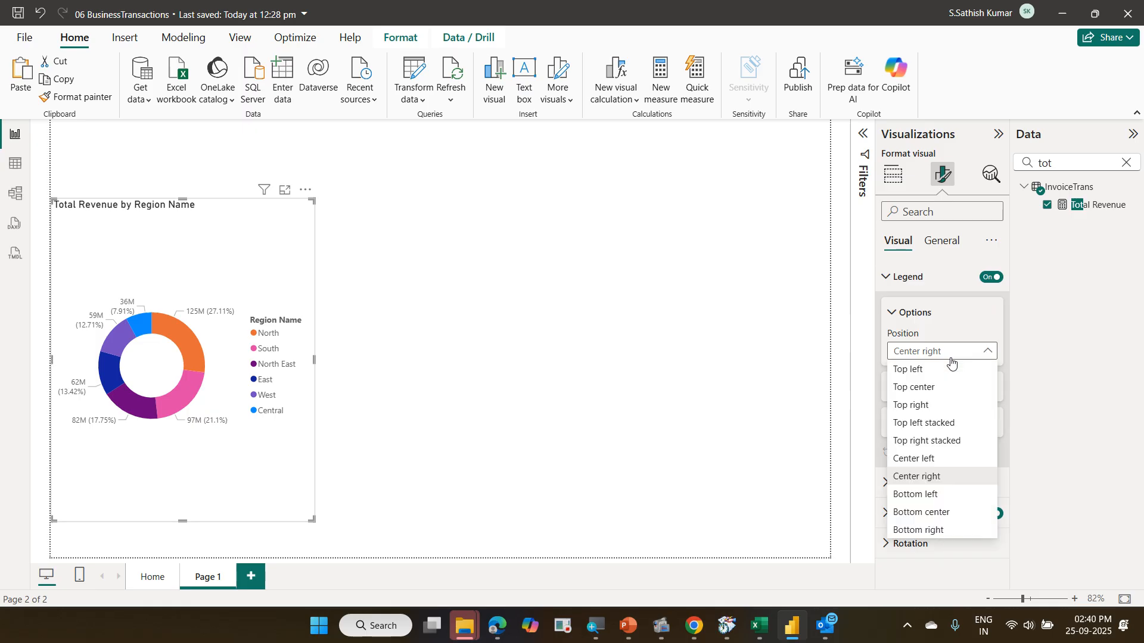
left_click(958, 522)
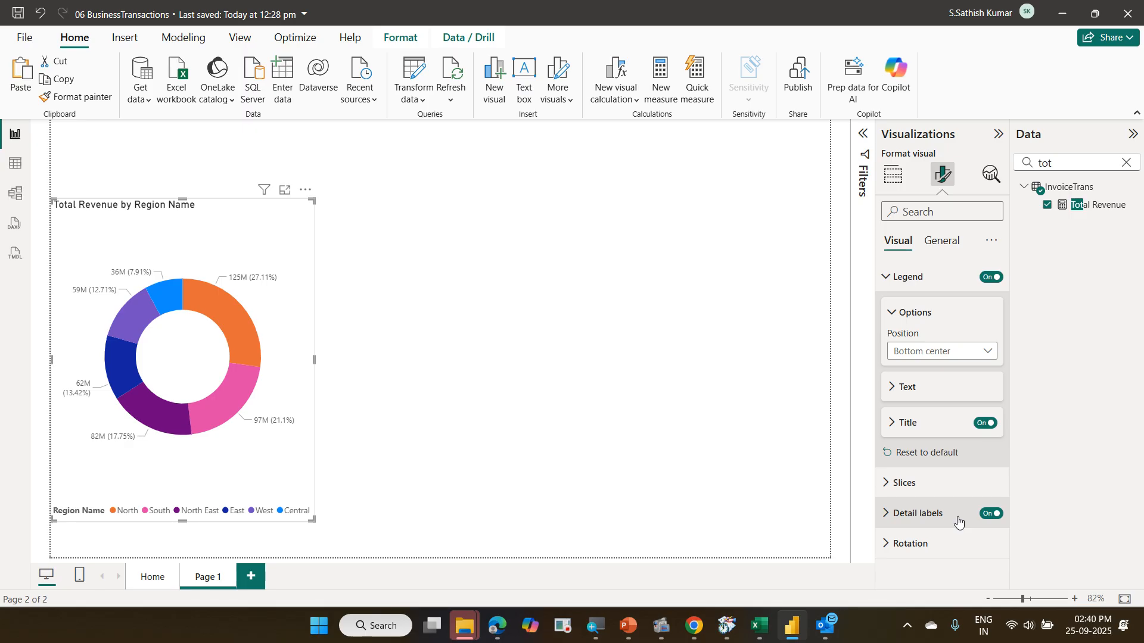
Open the global Security options and check the Map and Filled Map visuals setting
left_click(22, 38)
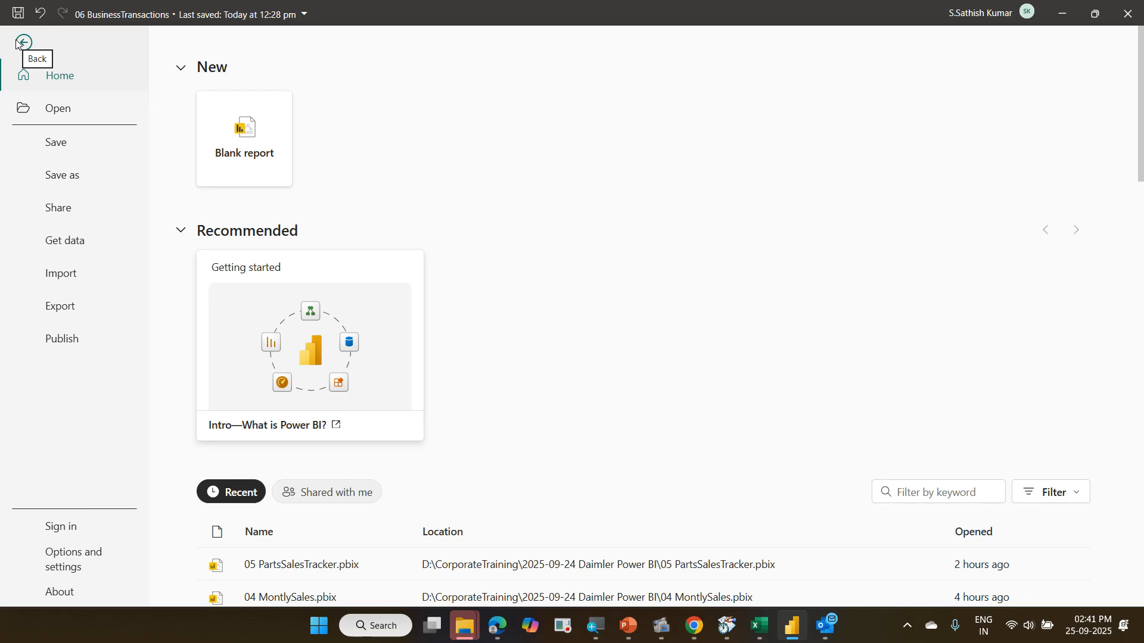
left_click(72, 562)
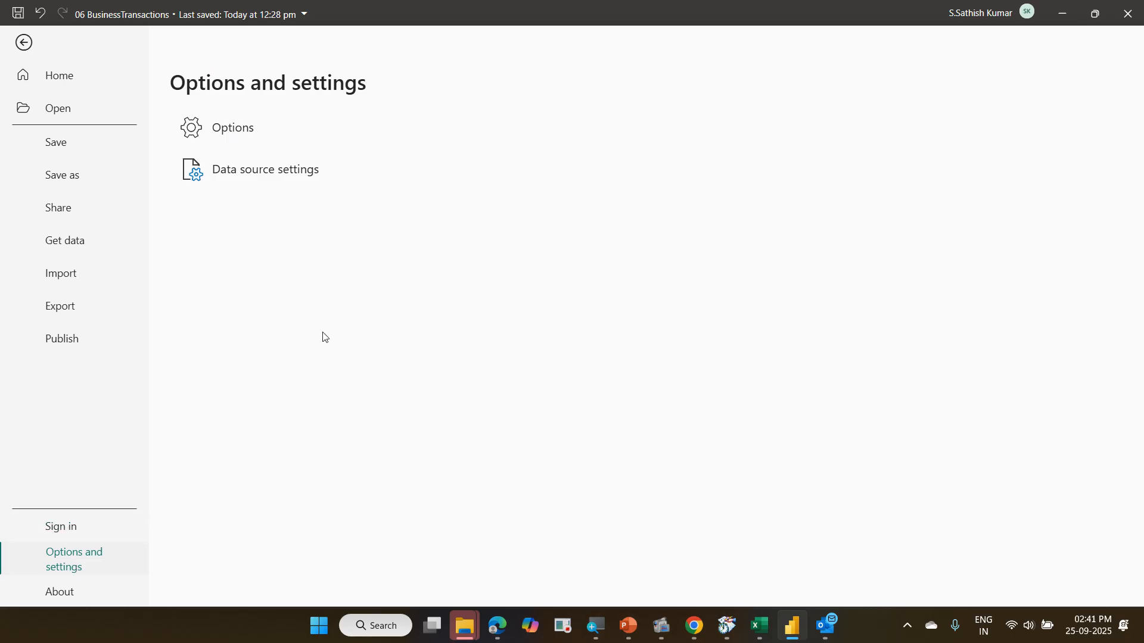
left_click(286, 133)
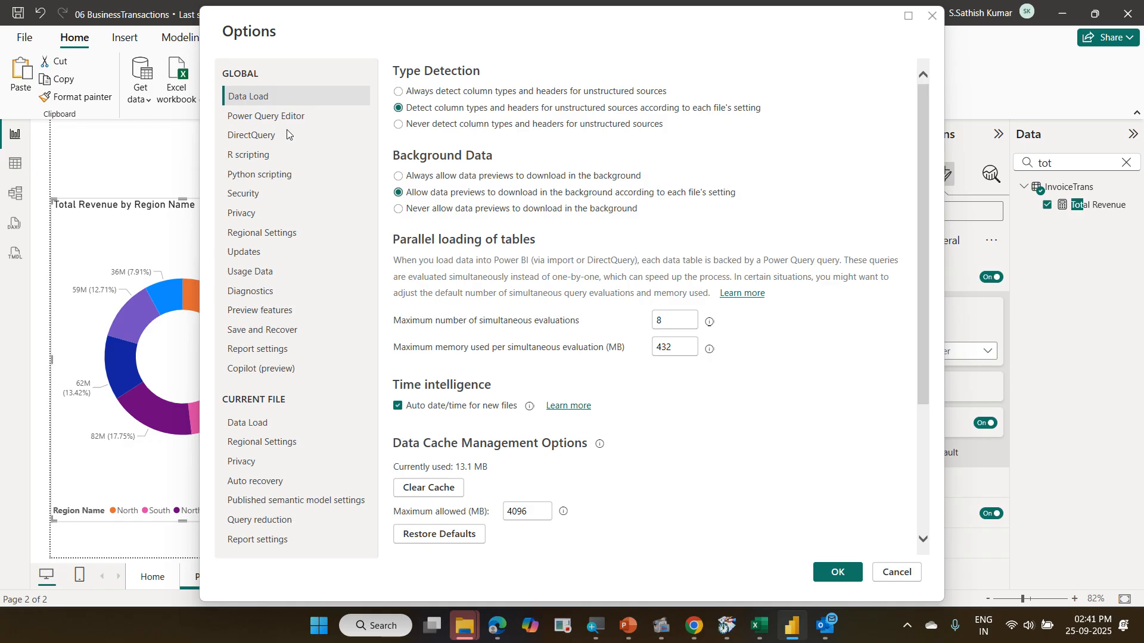
left_click(298, 195)
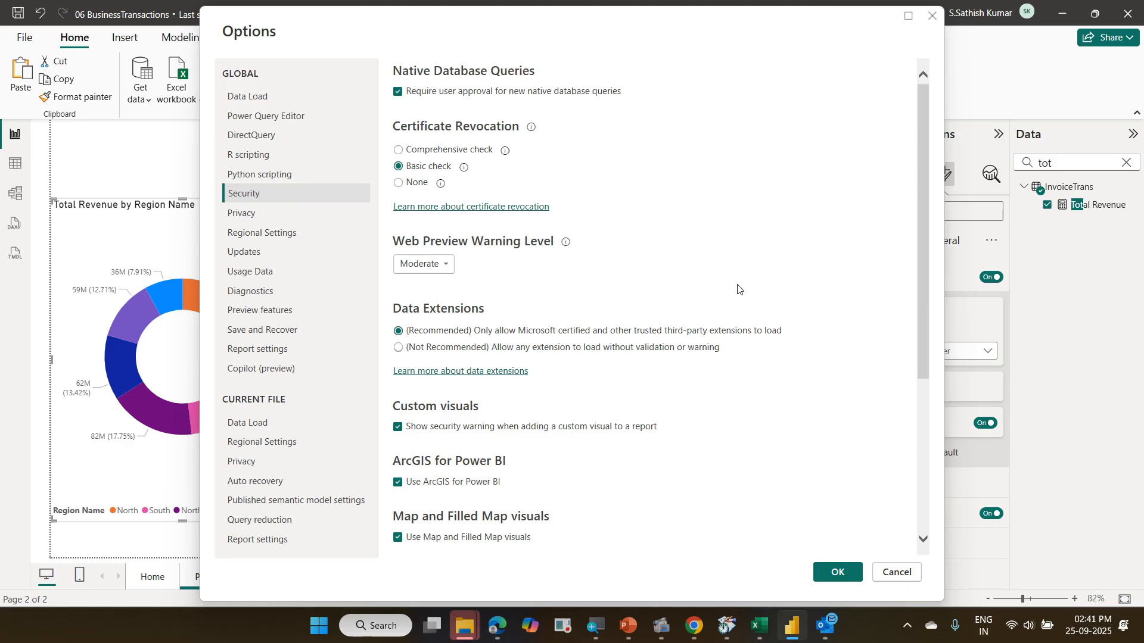
scroll(737, 289, "down", 5)
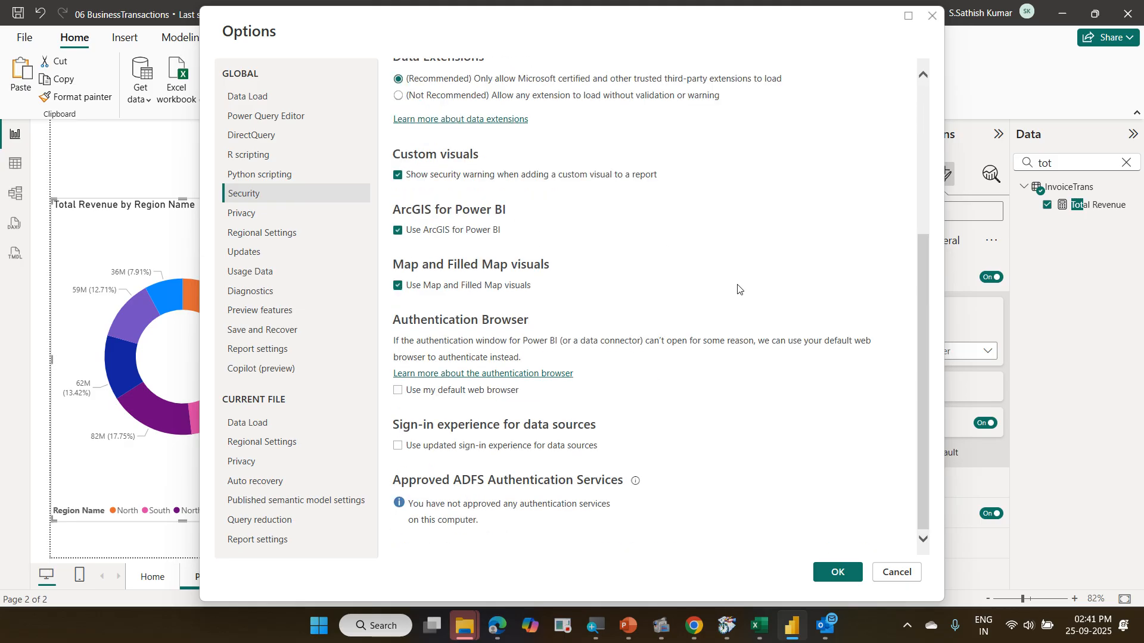
Annotate the Security category, the Use Map and Filled Map visuals option and OK with boxes and arrows, clear the annotations and accept the options
key("ctrl+2")
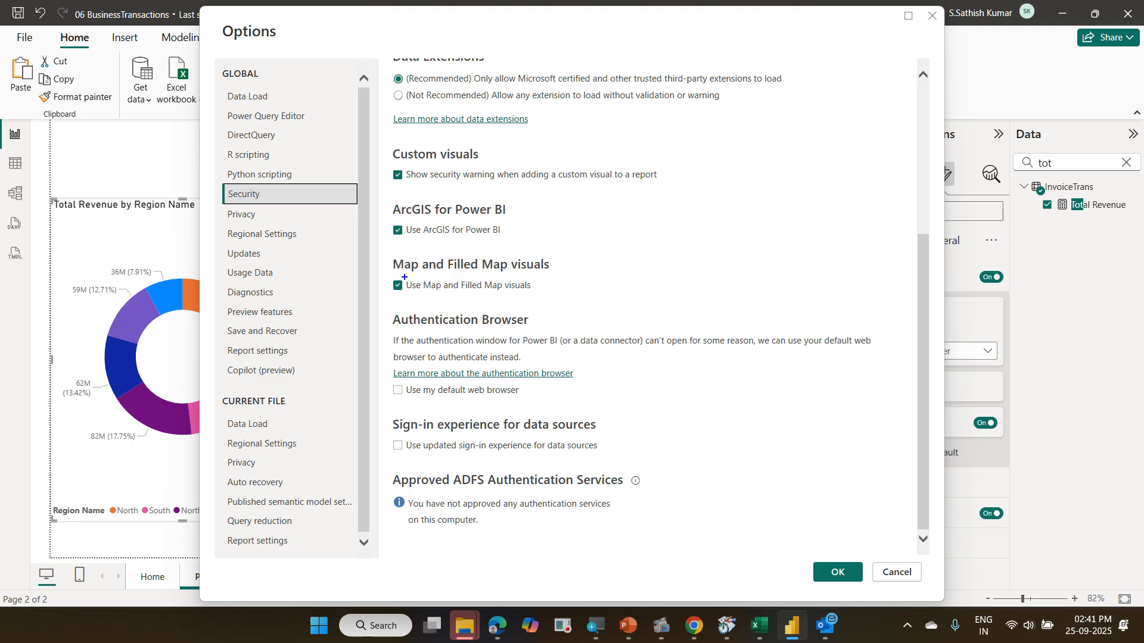
mouse_move(389, 273)
left_mouse_down()
mouse_move(456, 296)
mouse_move(534, 296)
left_mouse_up()
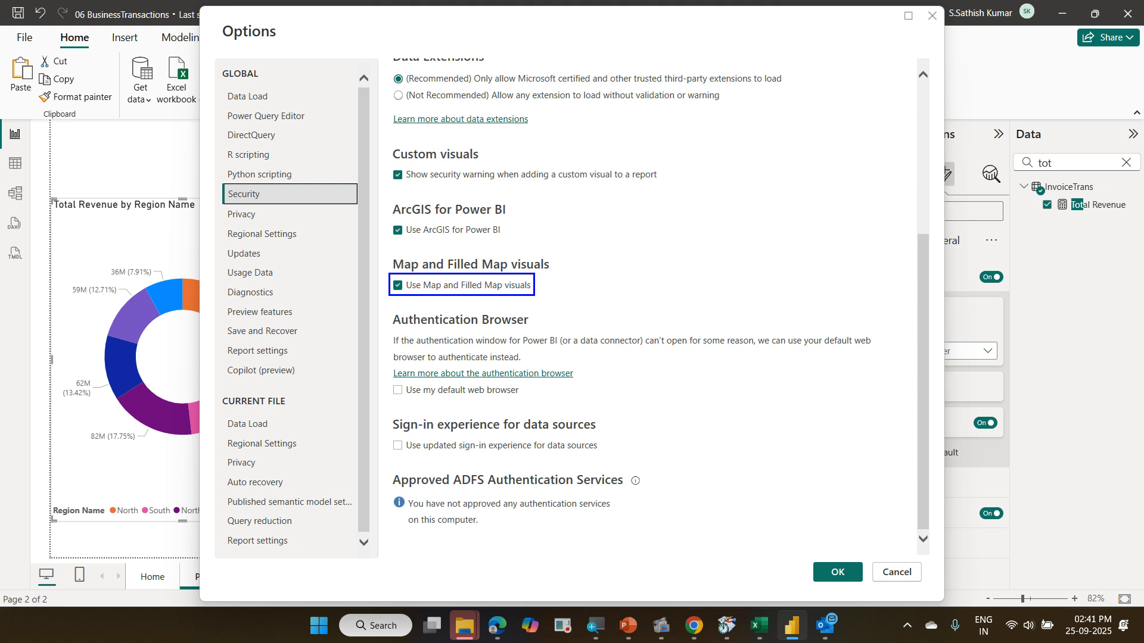
mouse_move(218, 185)
left_mouse_down()
mouse_move(295, 209)
mouse_move(349, 207)
left_mouse_up()
left_click_drag(382, 259, 337, 220)
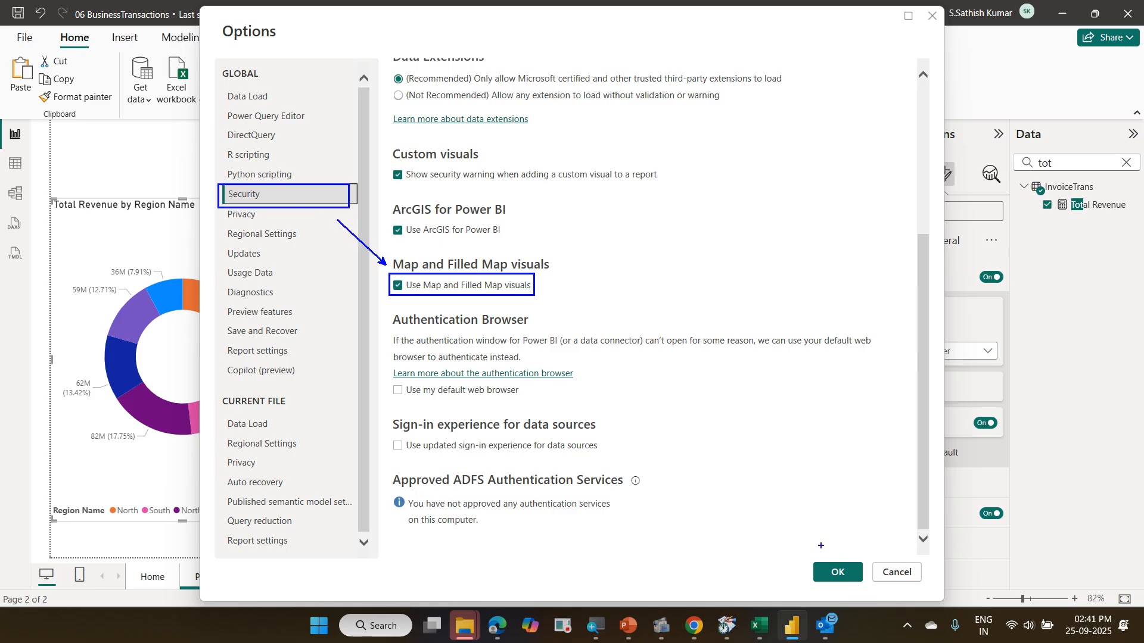
left_click_drag(810, 551, 866, 589)
mouse_move(811, 551)
left_mouse_down()
mouse_move(470, 320)
mouse_move(461, 299)
left_mouse_up()
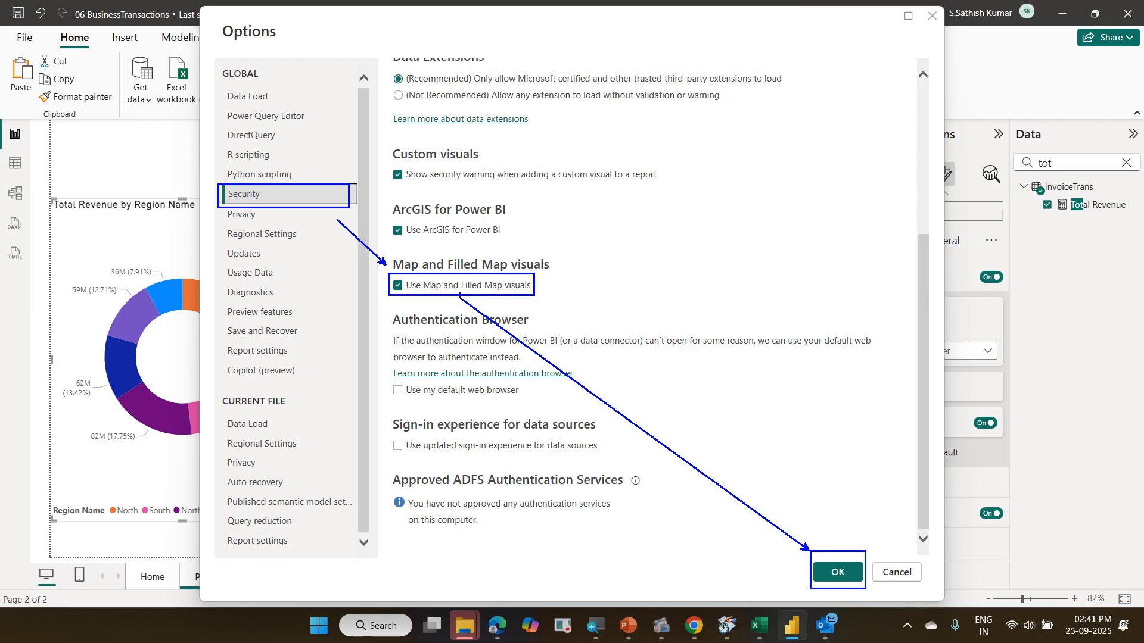
key("Escape")
left_click(828, 576)
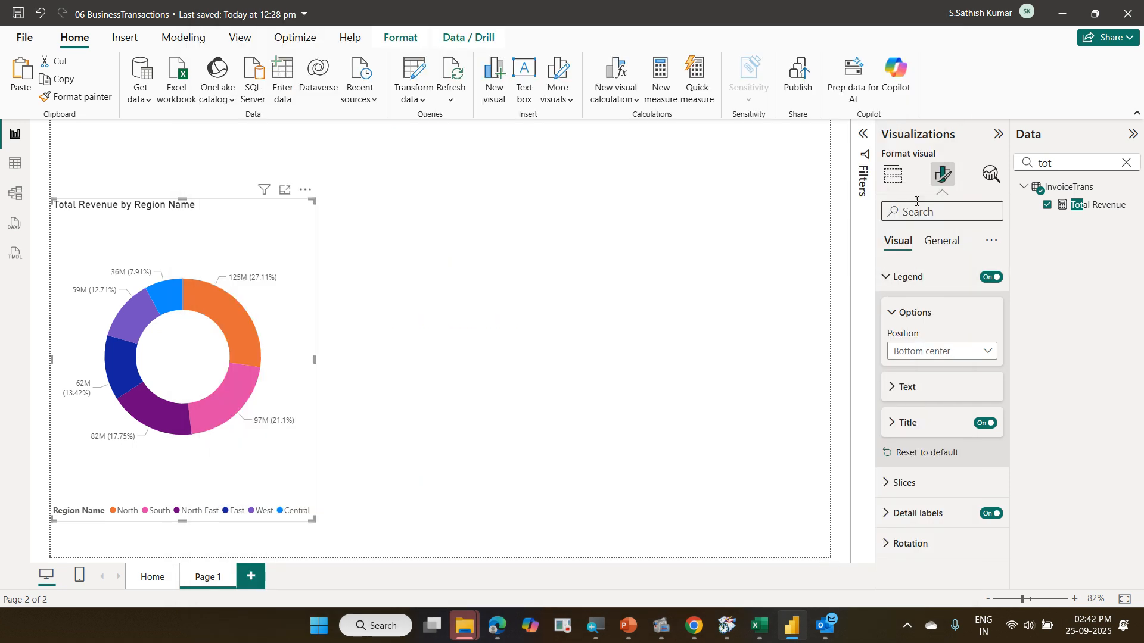
Insert a filled map beside the donut chart on Page 1
left_click(894, 175)
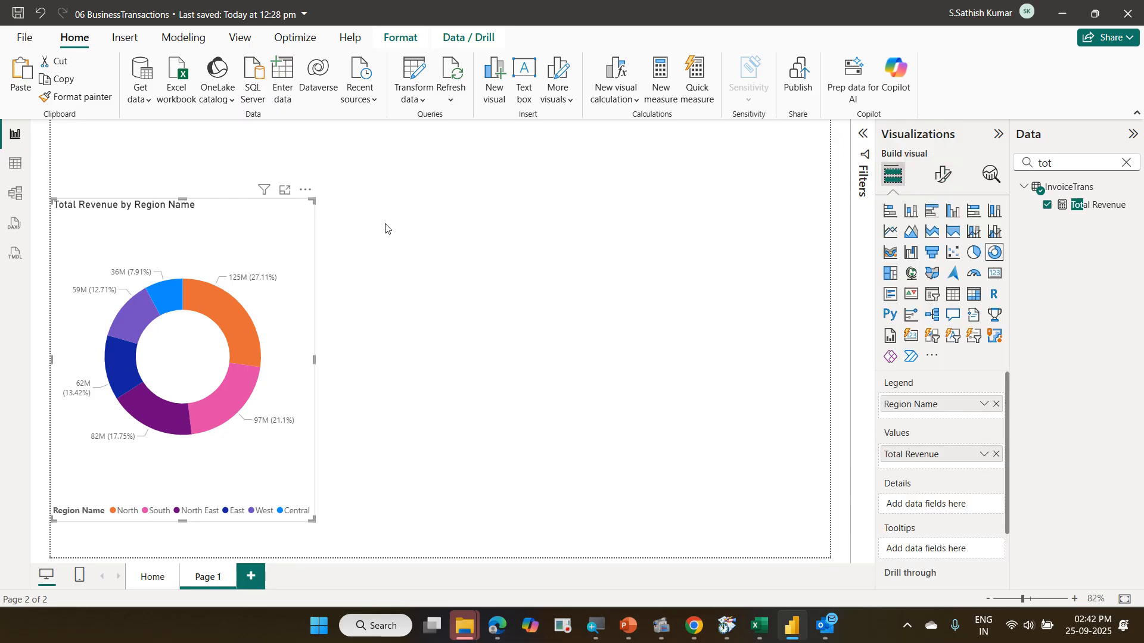
left_click(390, 257)
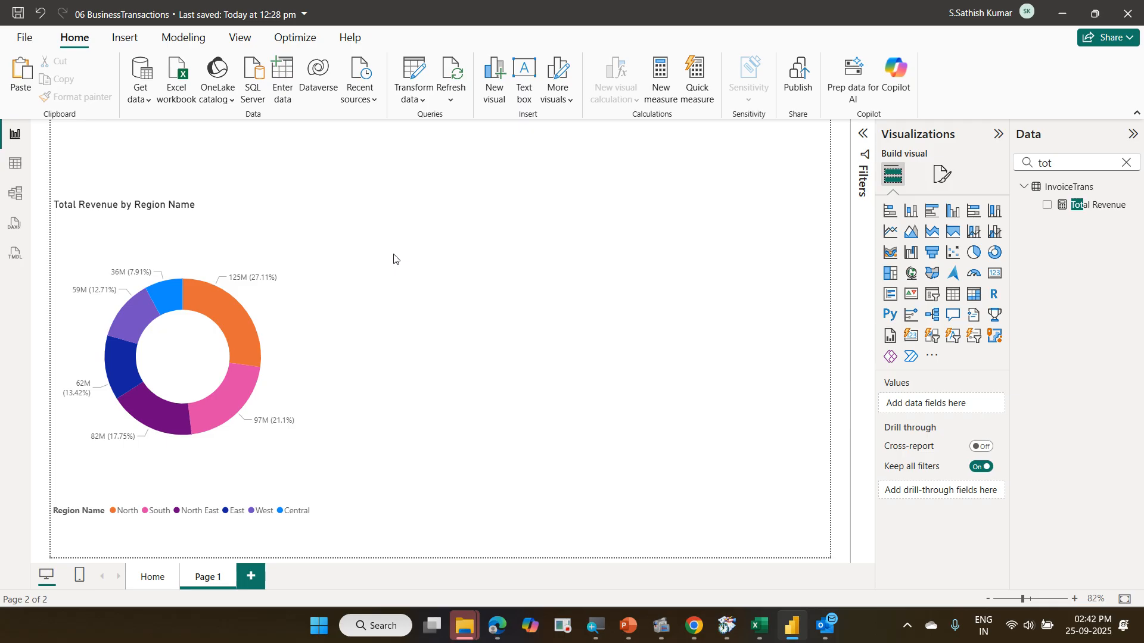
left_click(932, 274)
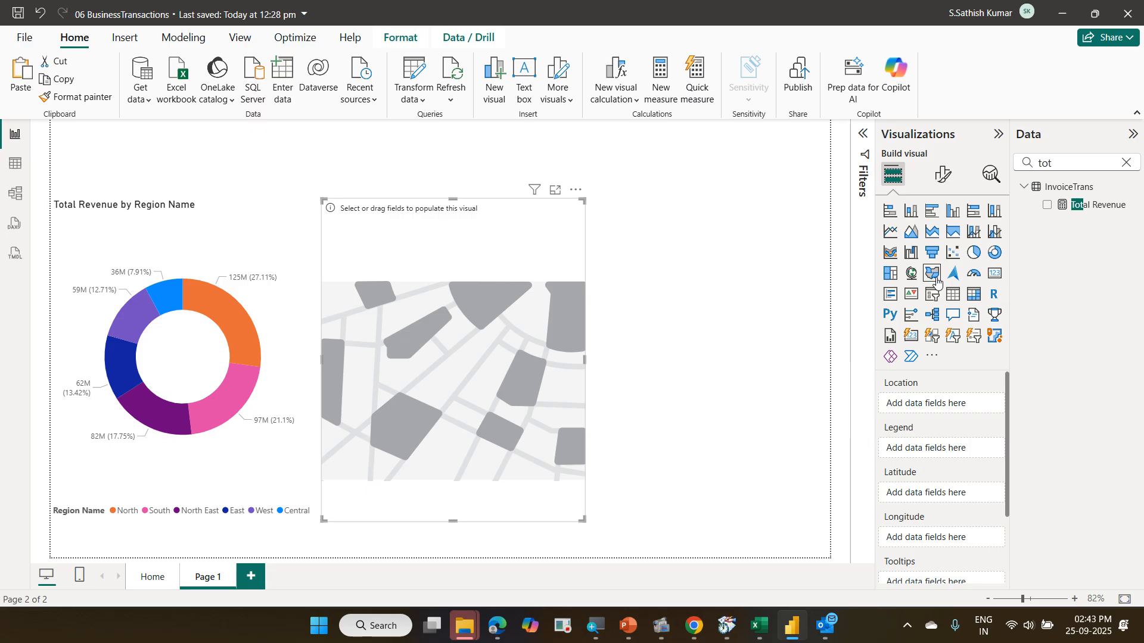
Search the data fields for "stat" and use States Name from GeographicData as the filled map's location
left_click(1126, 162)
left_click(1129, 162)
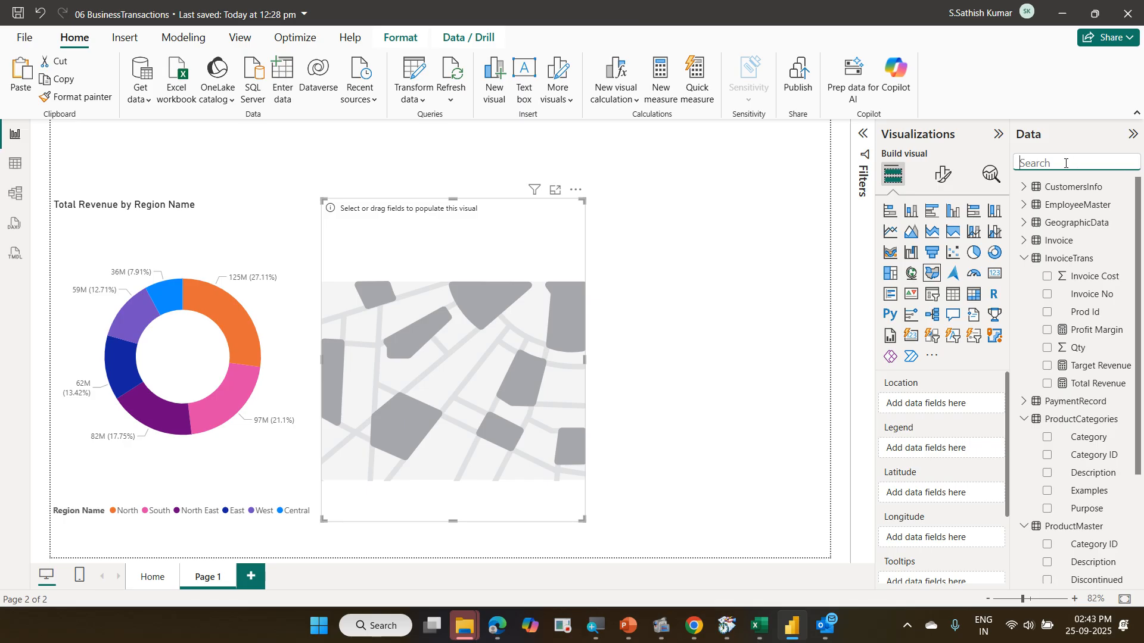
type("stat")
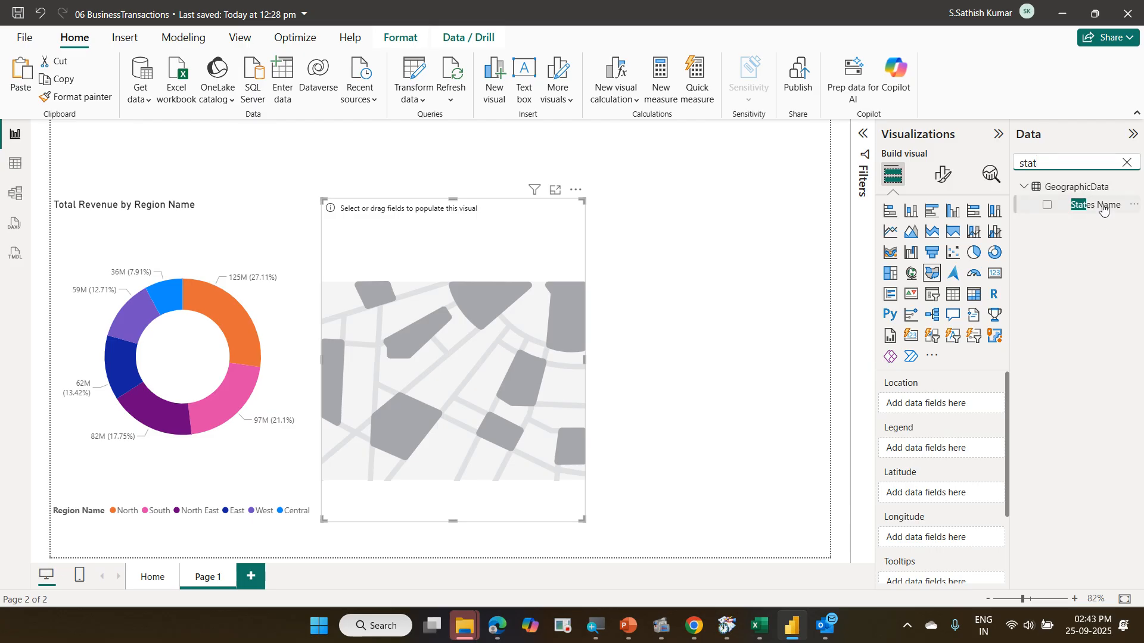
left_click_drag(1102, 208, 976, 409)
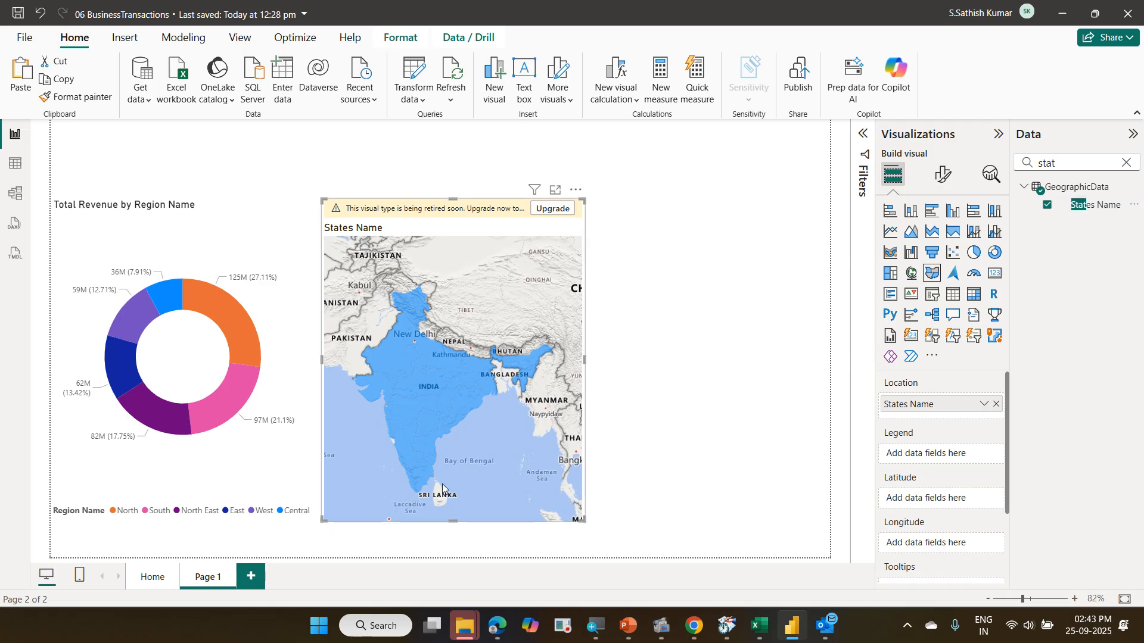
mouse_move(421, 467)
Search the data fields for "tot" and add Total Revenue to the filled map's tooltips
left_click_drag(1065, 163, 980, 157)
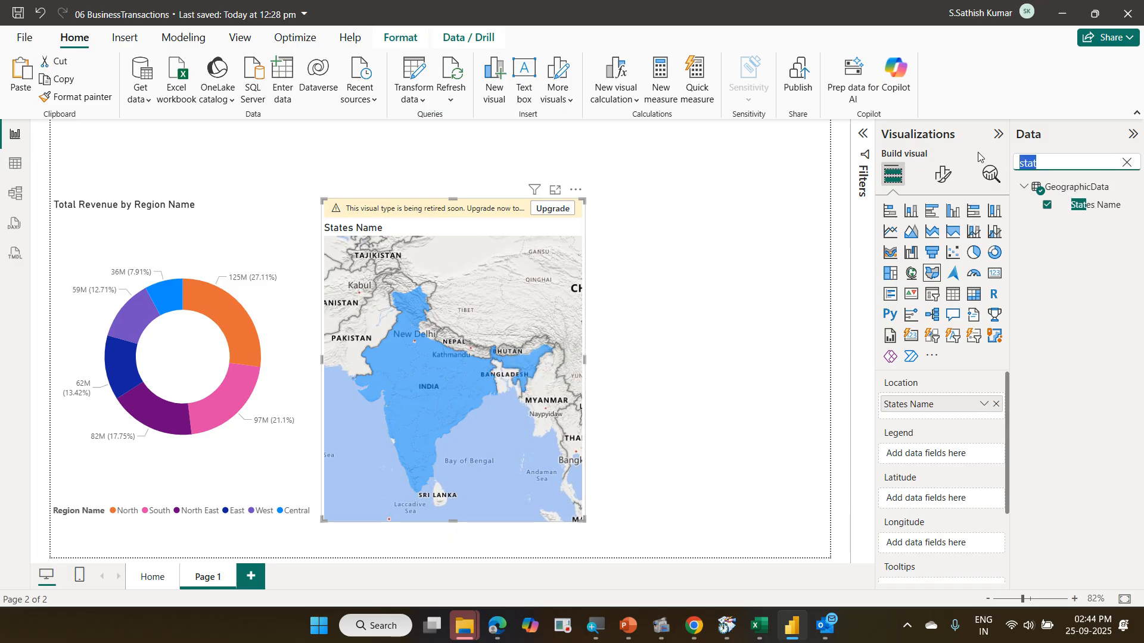
type("tot")
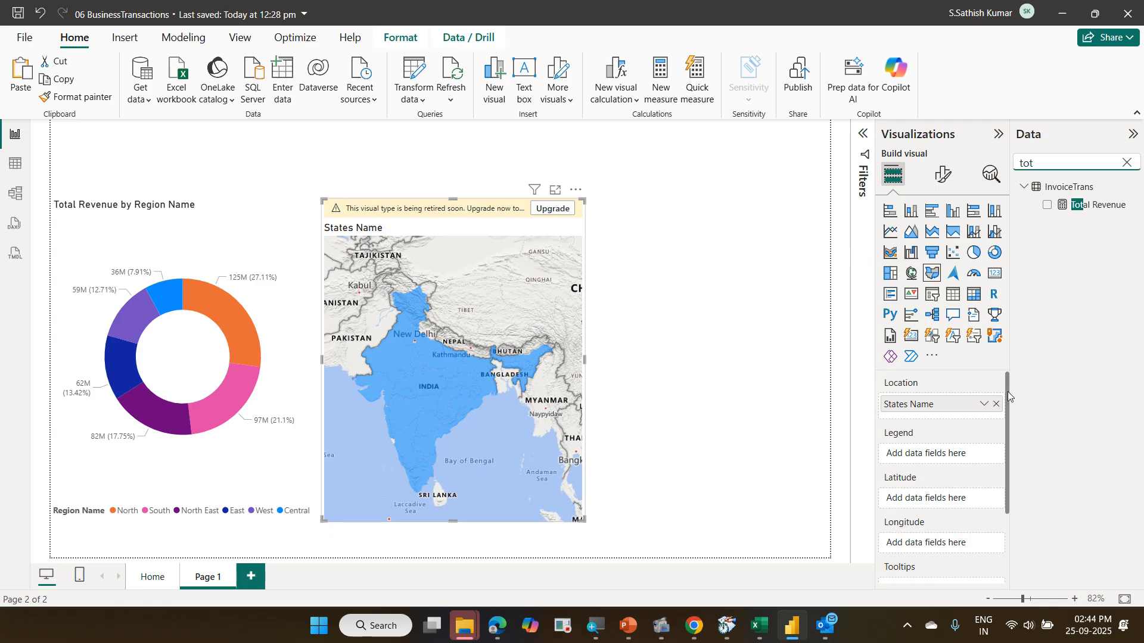
scroll(1012, 394, "down", 3)
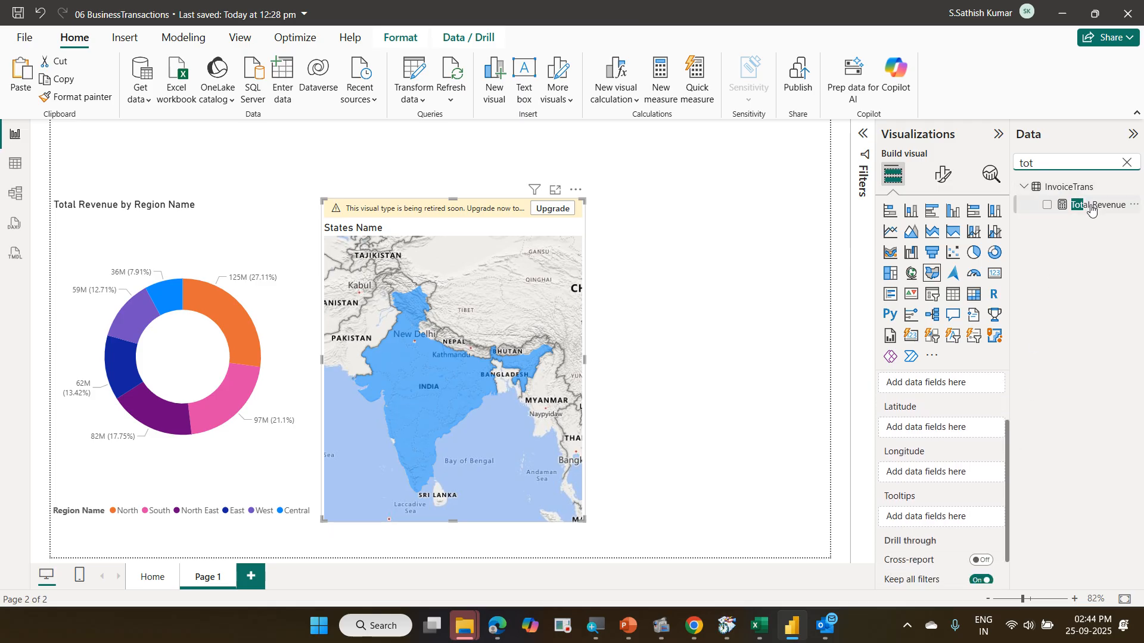
left_click_drag(1091, 207, 962, 523)
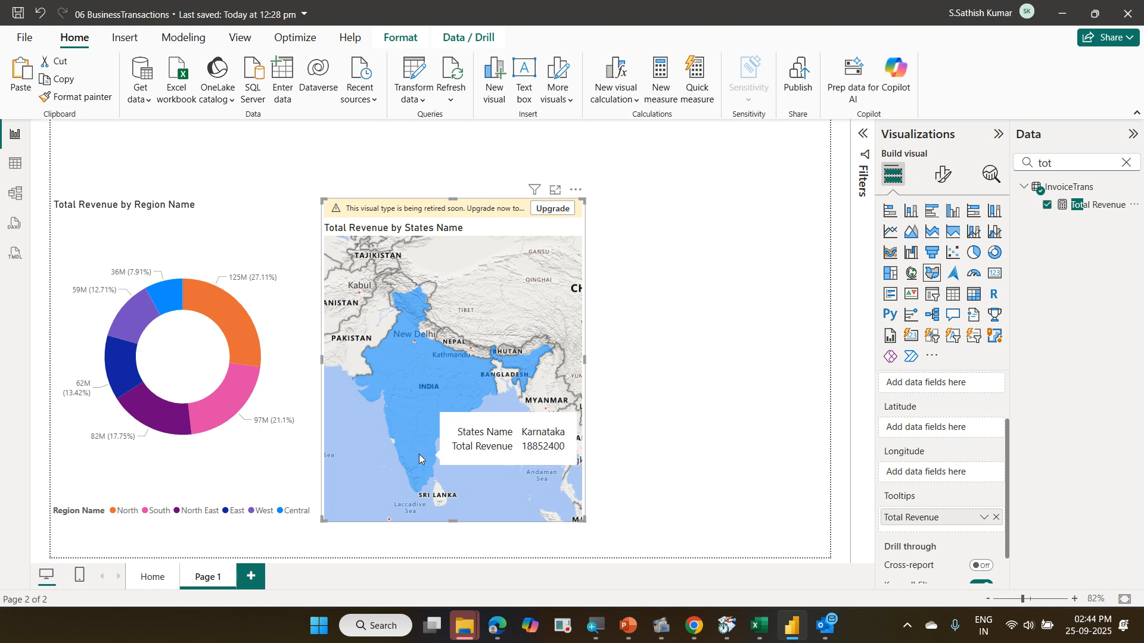
Examine the Total Revenue tooltips of several Indian states on the filled map
mouse_move(409, 424)
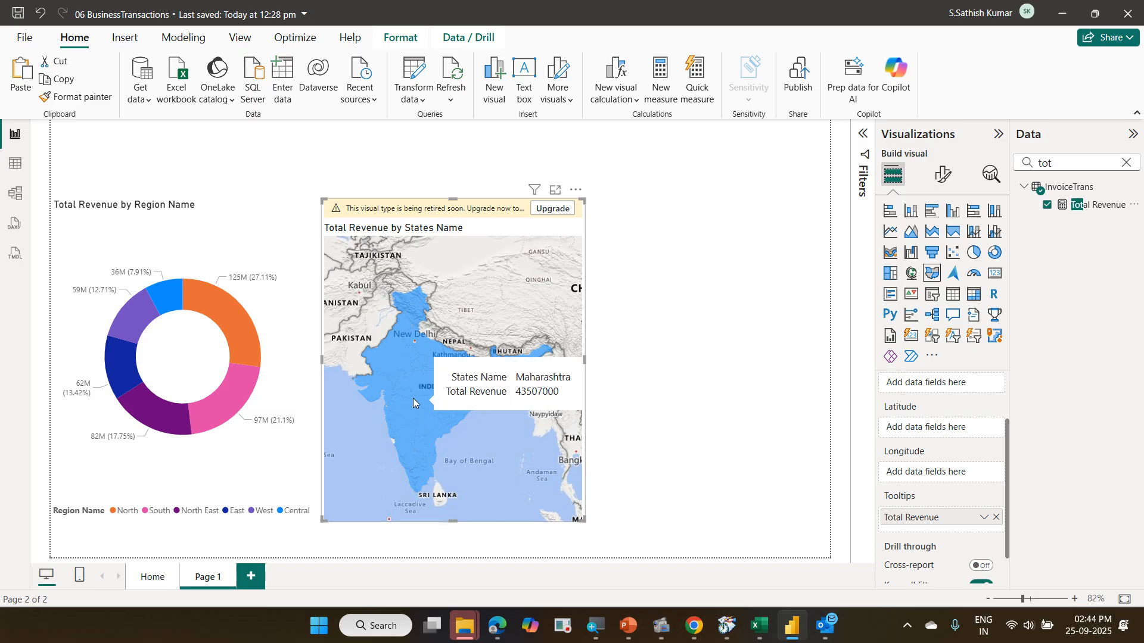
mouse_move(417, 394)
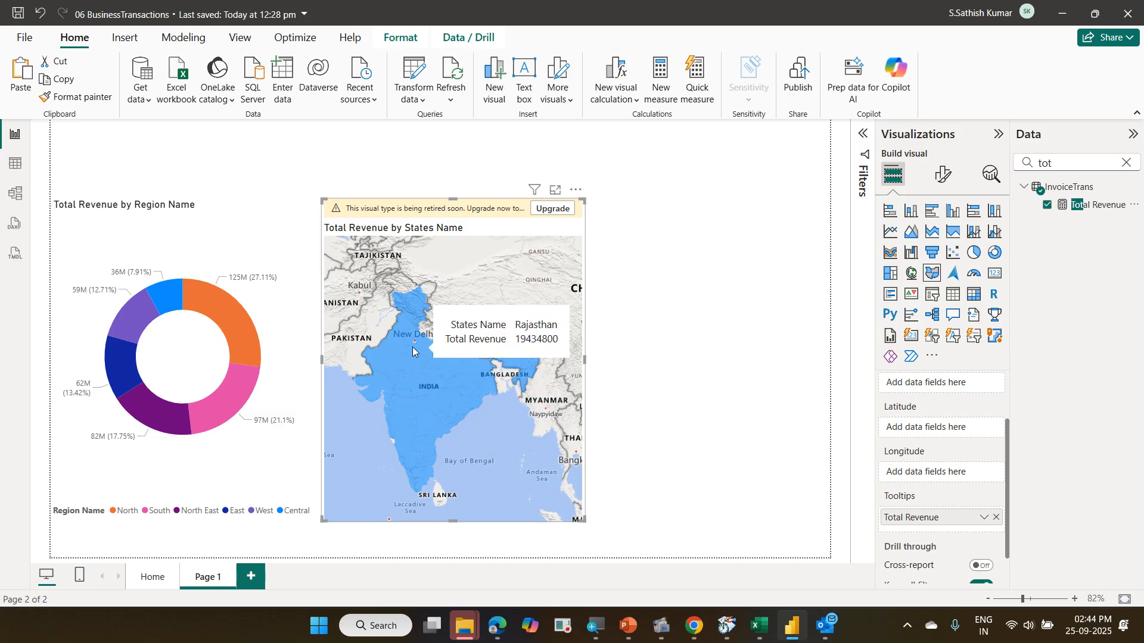
mouse_move(428, 339)
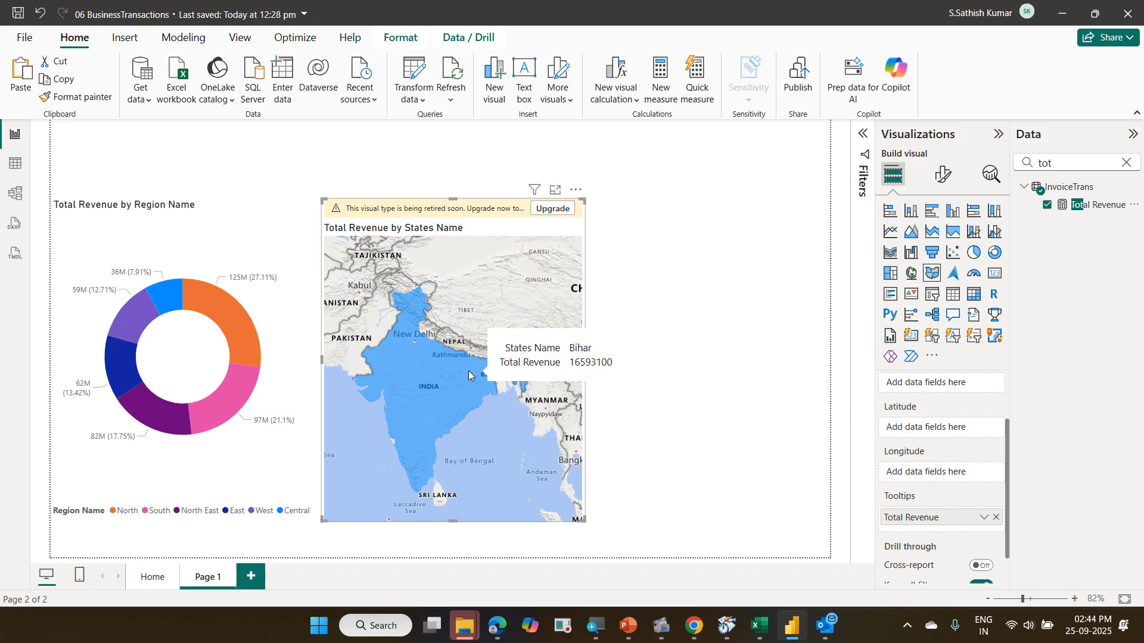
mouse_move(470, 391)
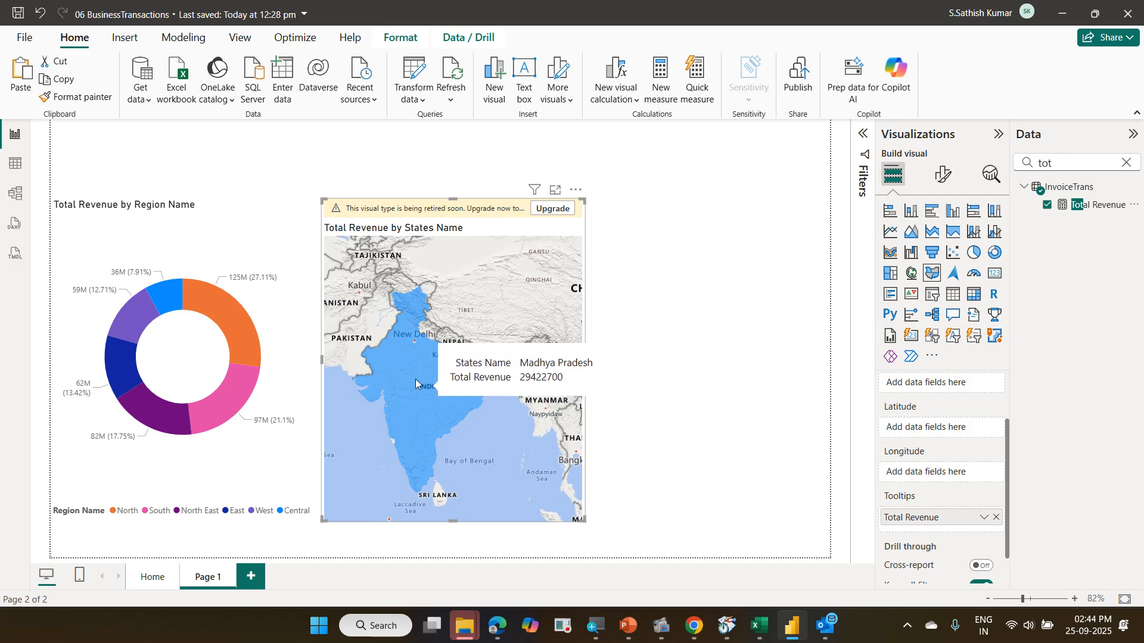
mouse_move(409, 313)
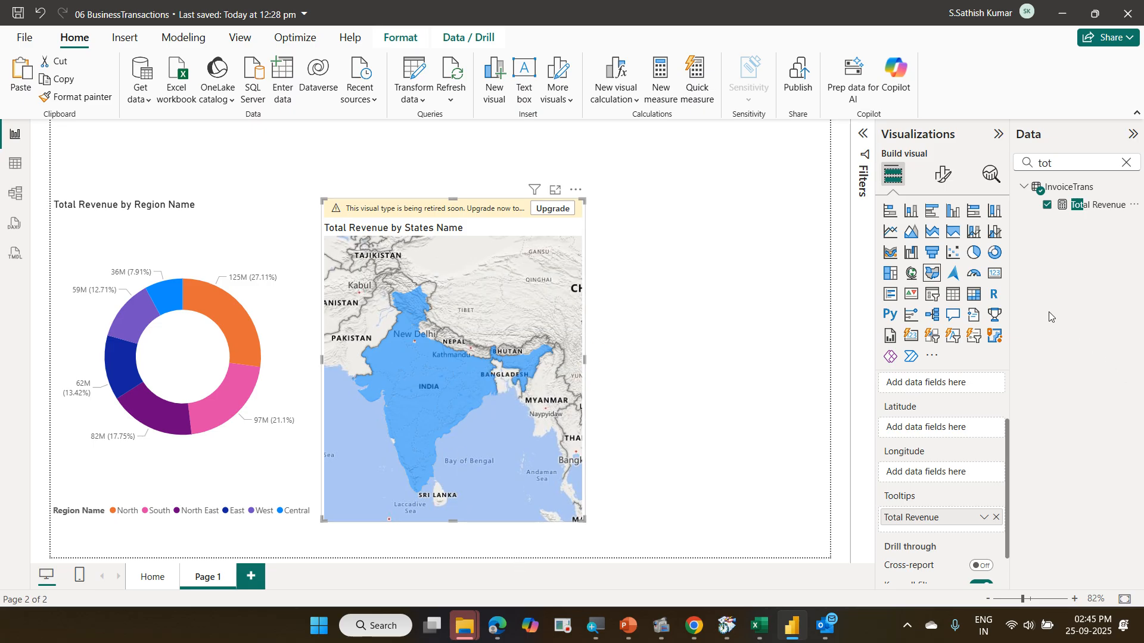
Set the states map's default fill color to a gradient format style based on Total Revenue
left_click(943, 175)
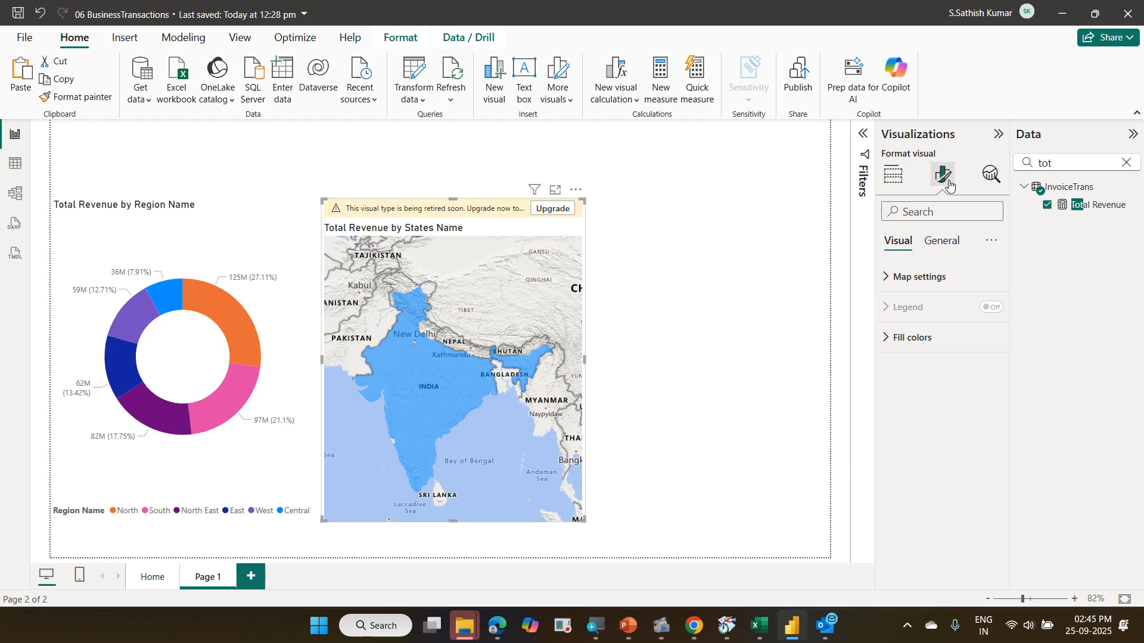
left_click(956, 338)
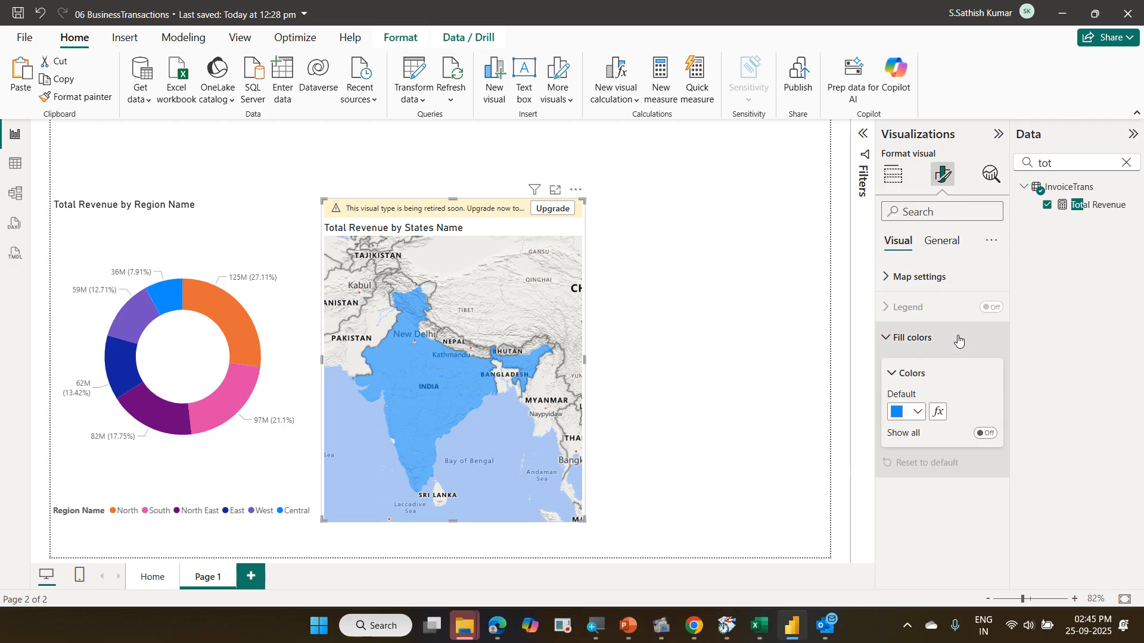
left_click(940, 413)
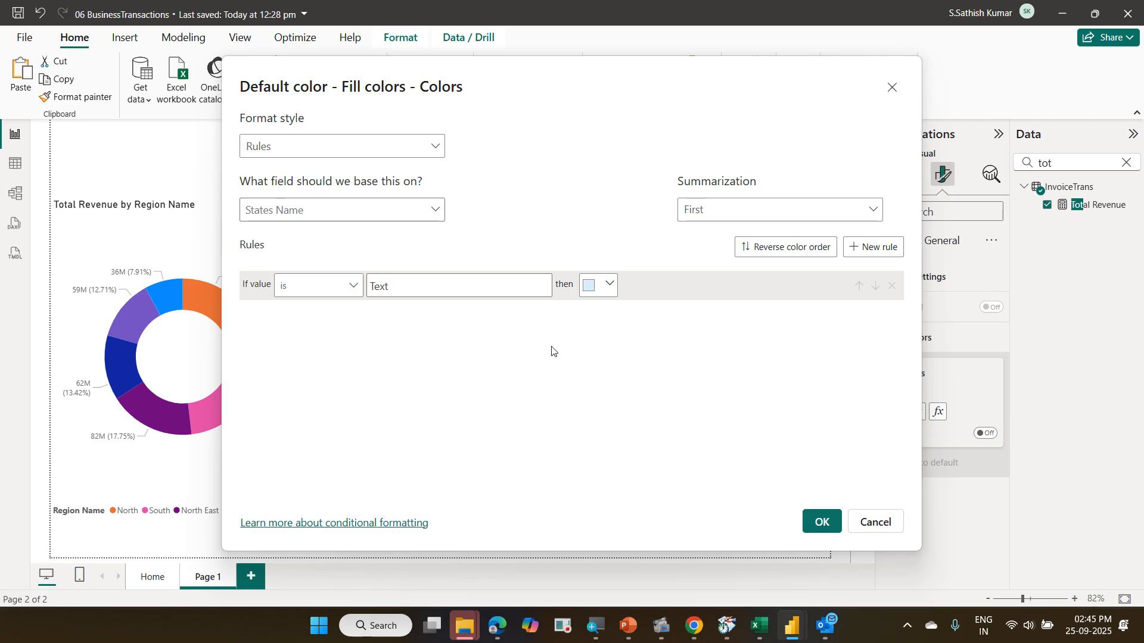
left_click(398, 149)
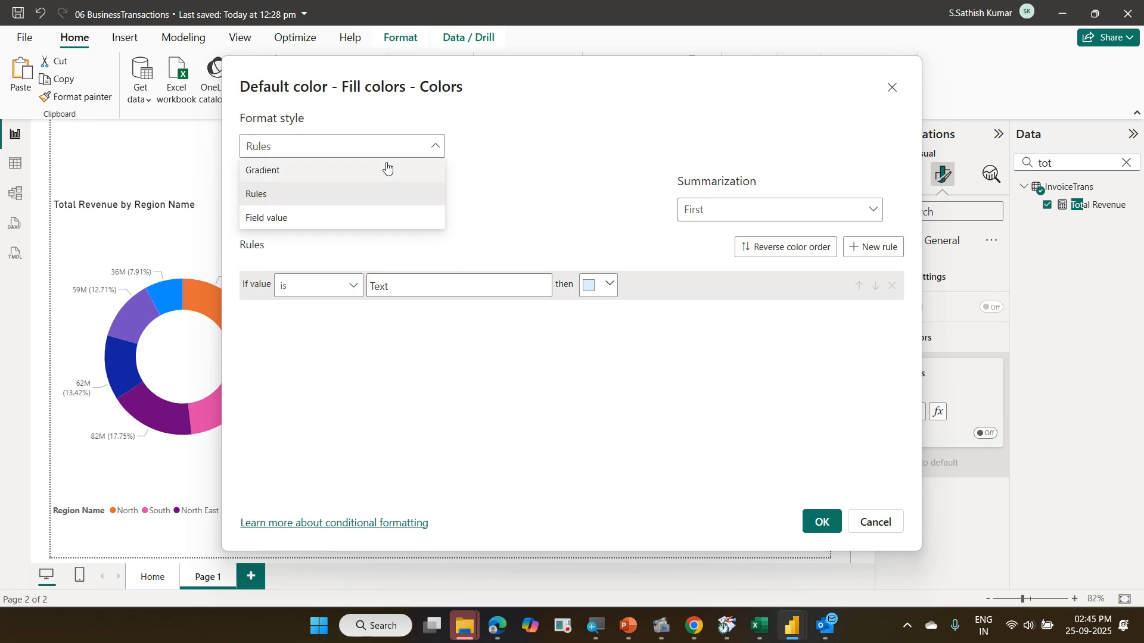
left_click(387, 170)
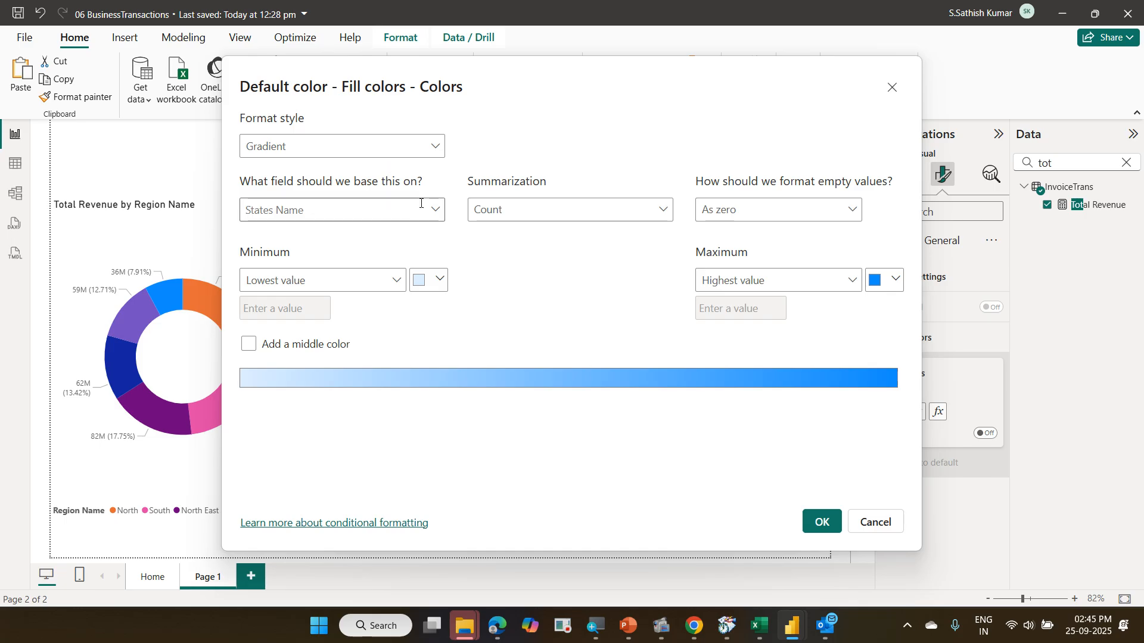
left_click(435, 218)
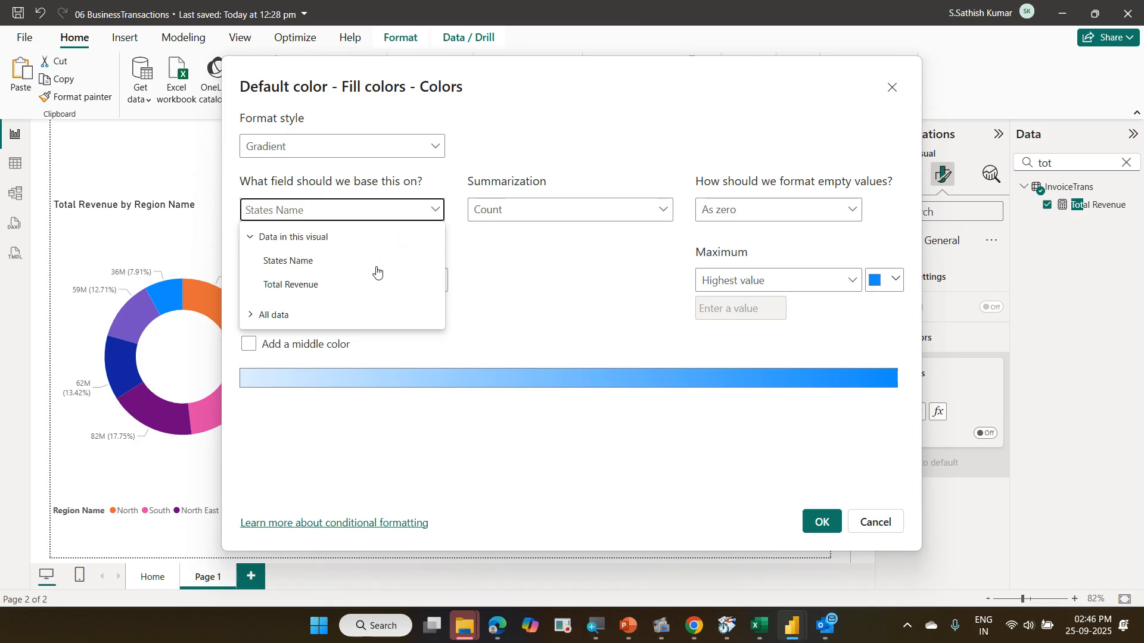
left_click(343, 289)
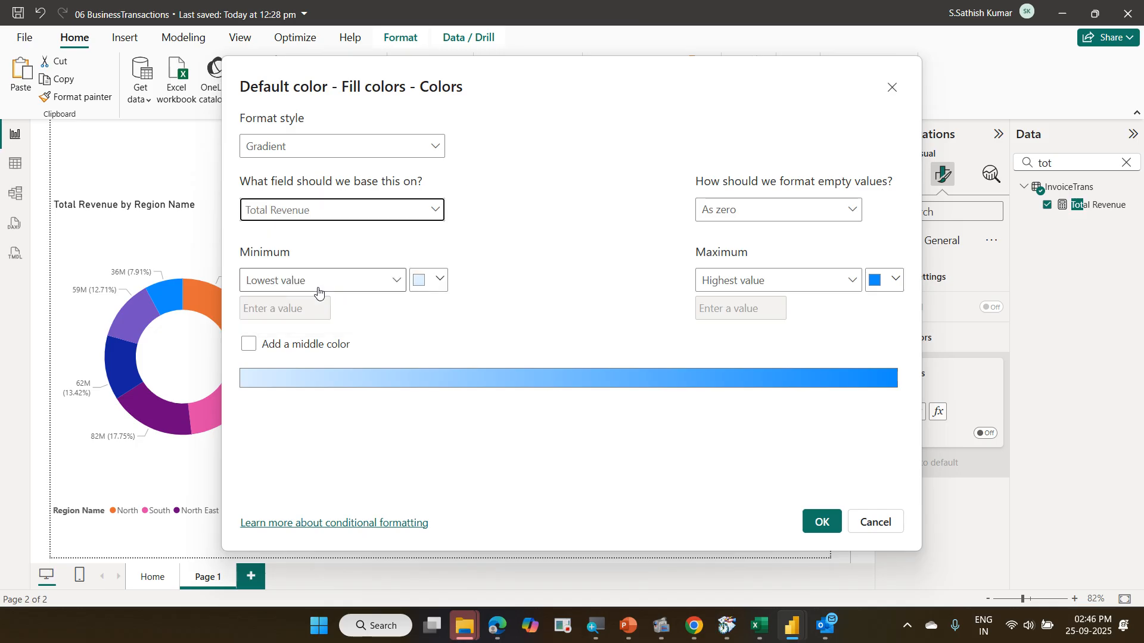
Color the gradient red for the lowest value and green for the highest, add a middle color, and apply it to the map
left_click(444, 289)
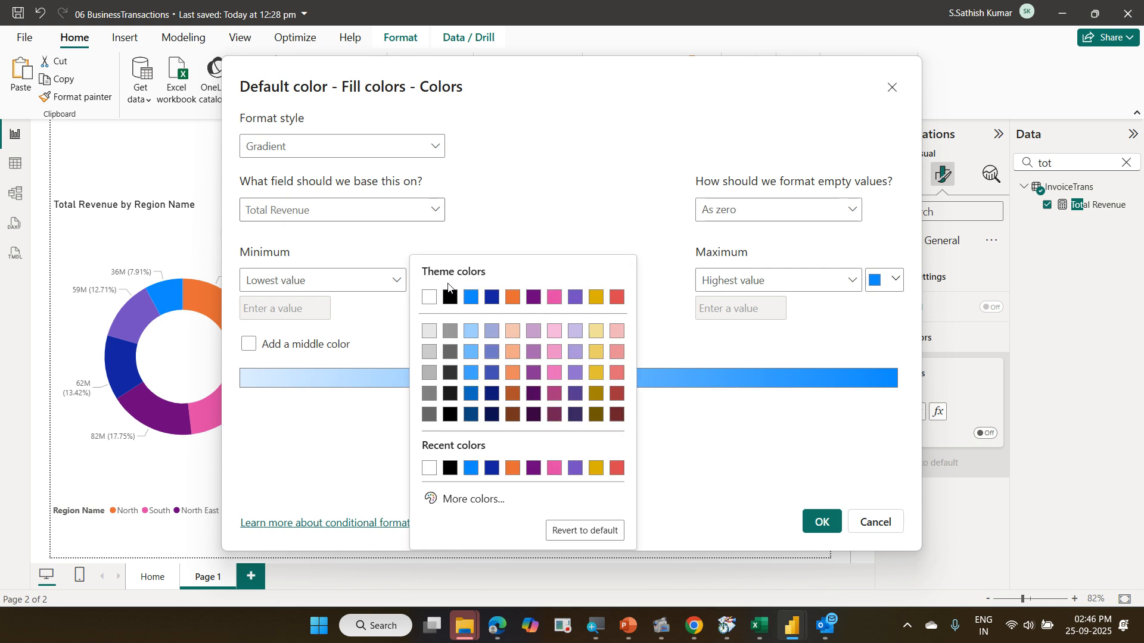
left_click(614, 300)
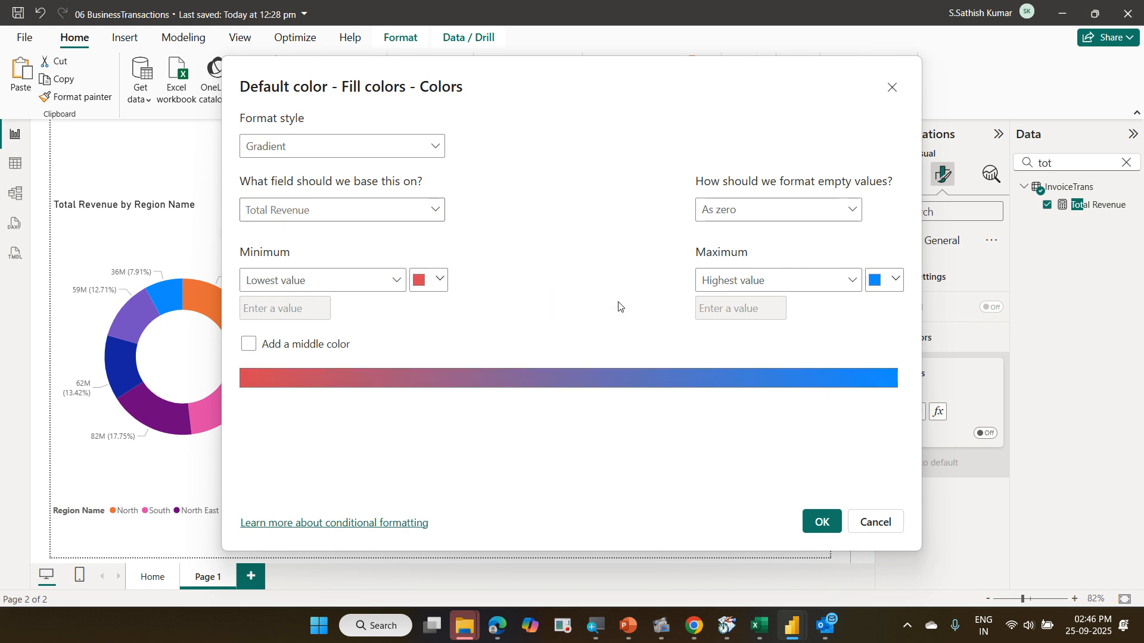
left_click(324, 346)
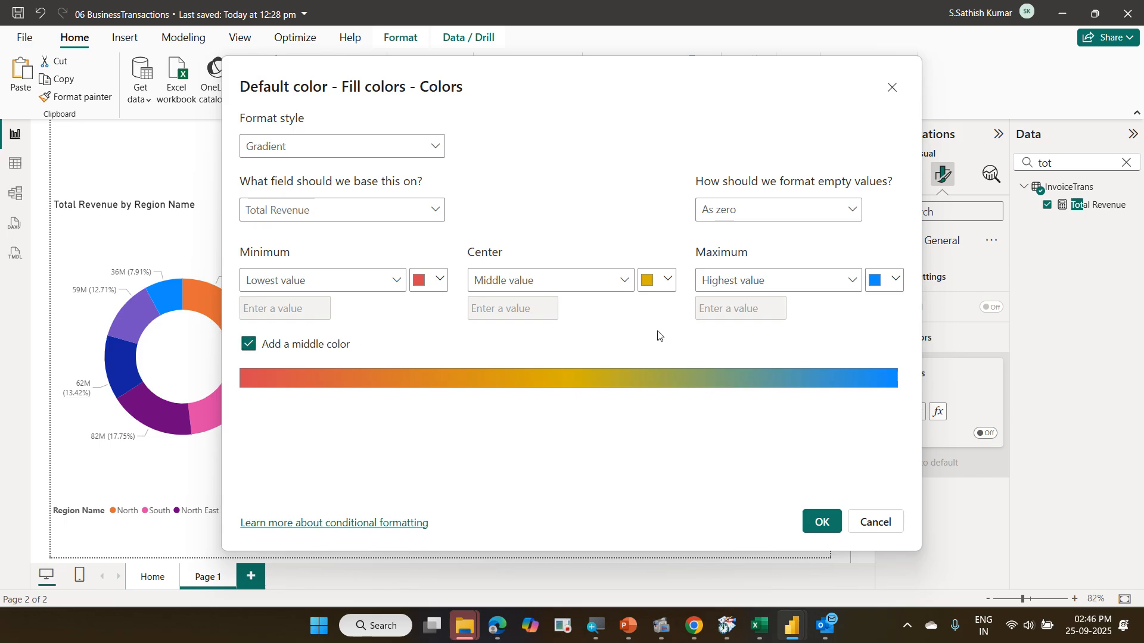
left_click(896, 285)
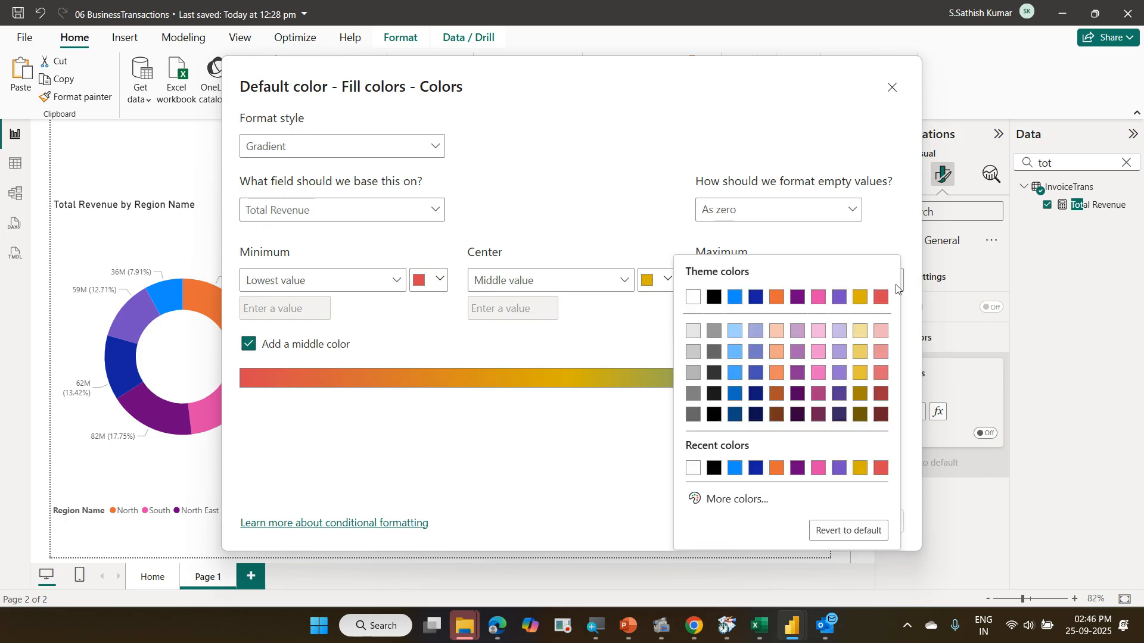
left_click(736, 499)
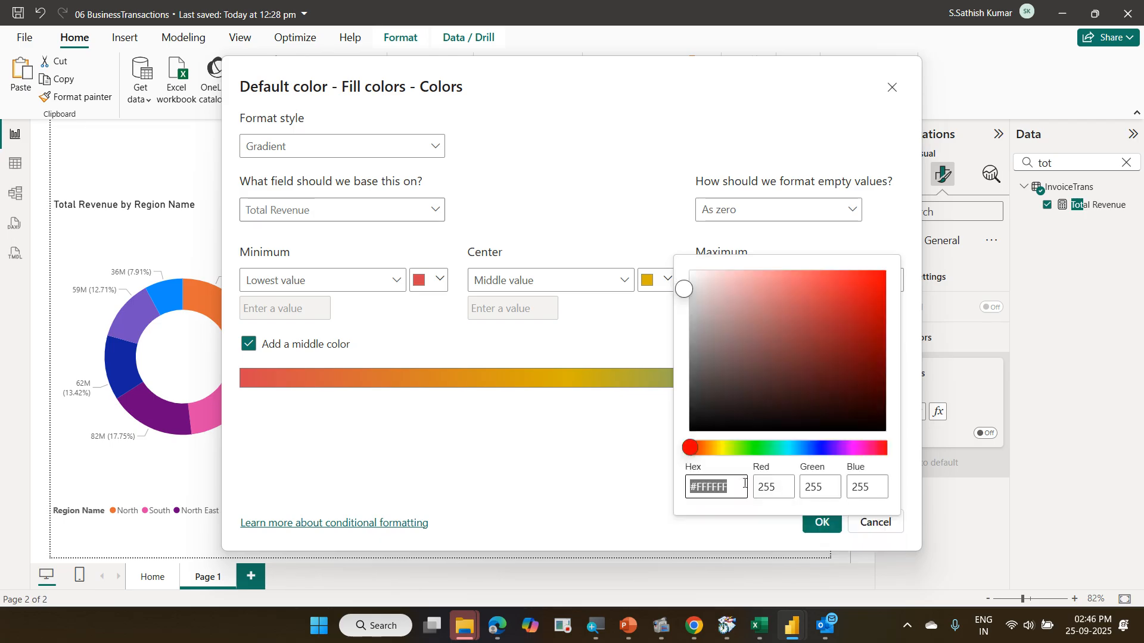
left_click(765, 448)
left_click(863, 284)
left_click(887, 211)
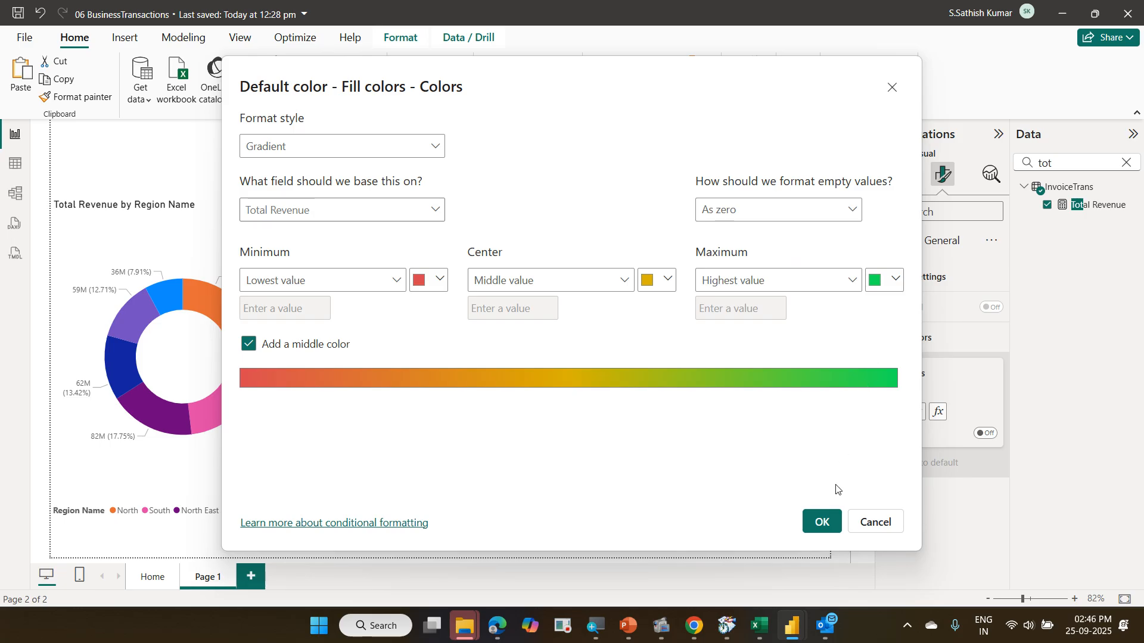
left_click(829, 522)
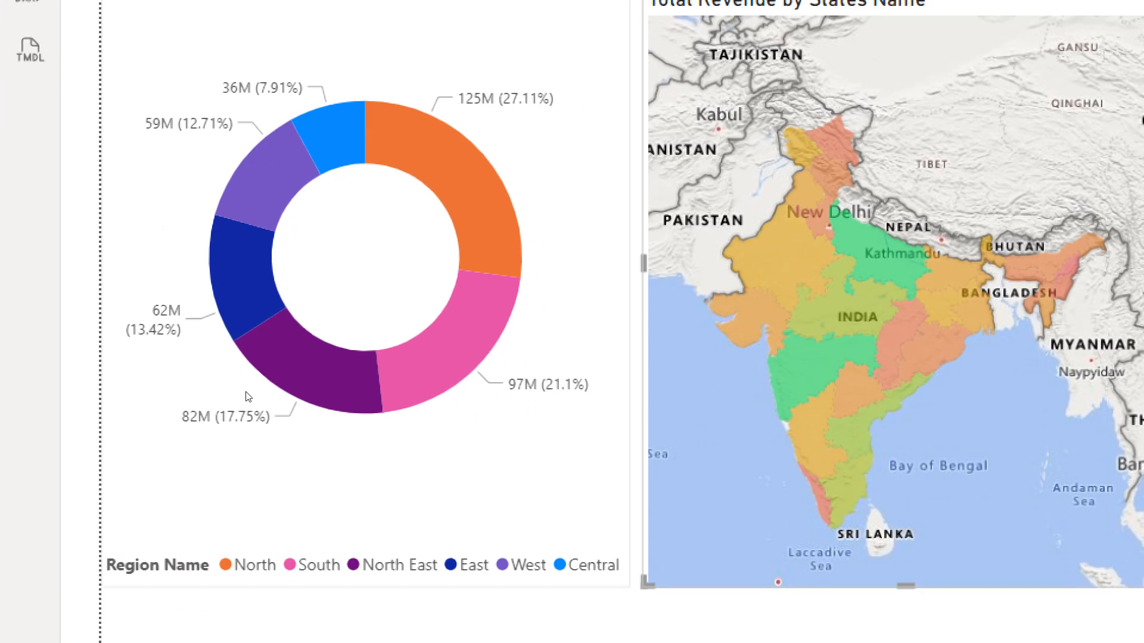
Cross-filter the states map by the North and North East regions of the donut chart, and clear the selection
mouse_move(239, 314)
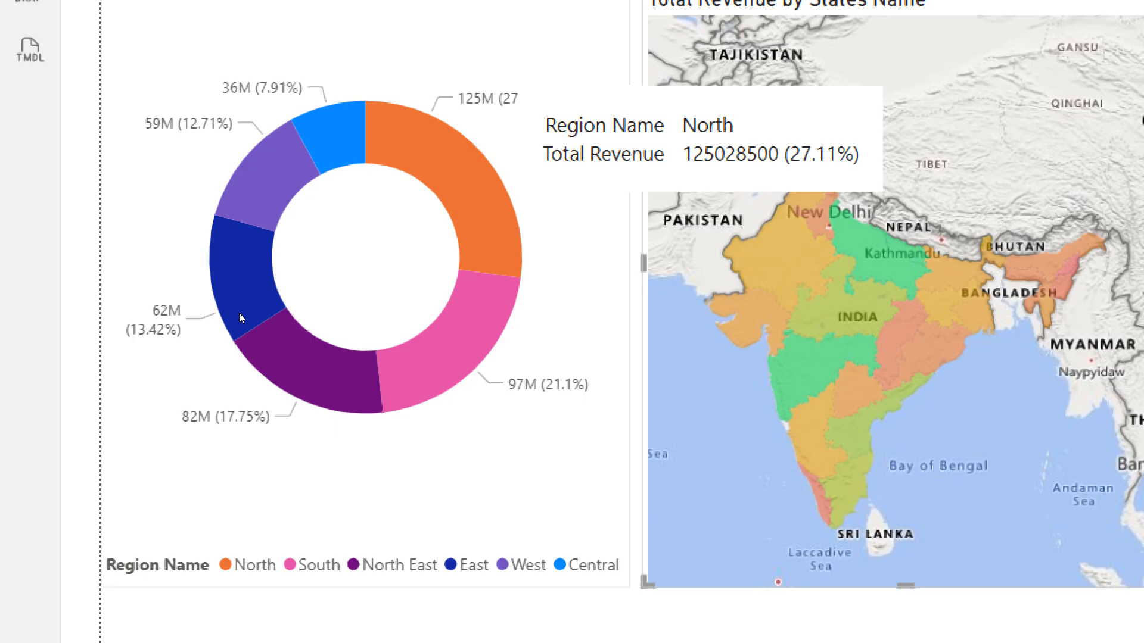
left_click(238, 312)
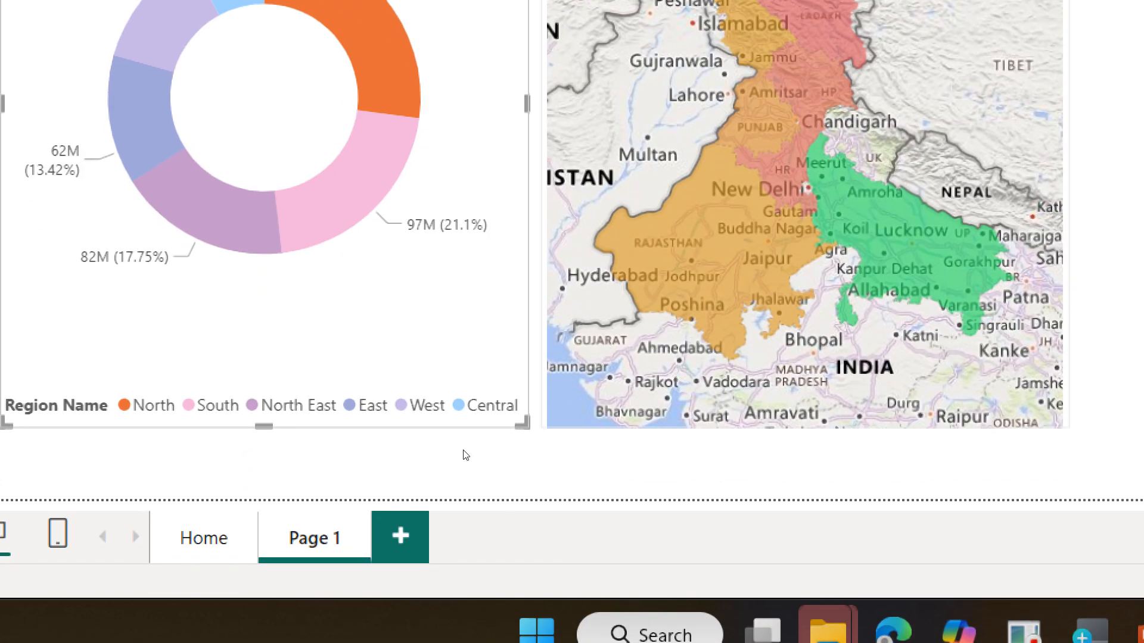
mouse_move(904, 280)
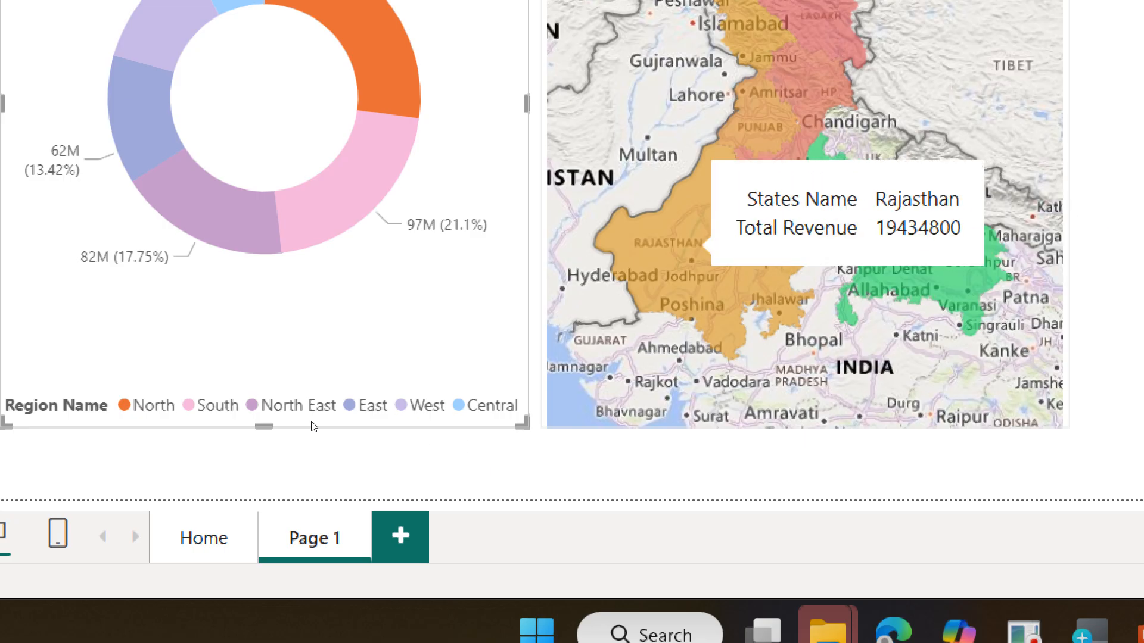
left_click(216, 409)
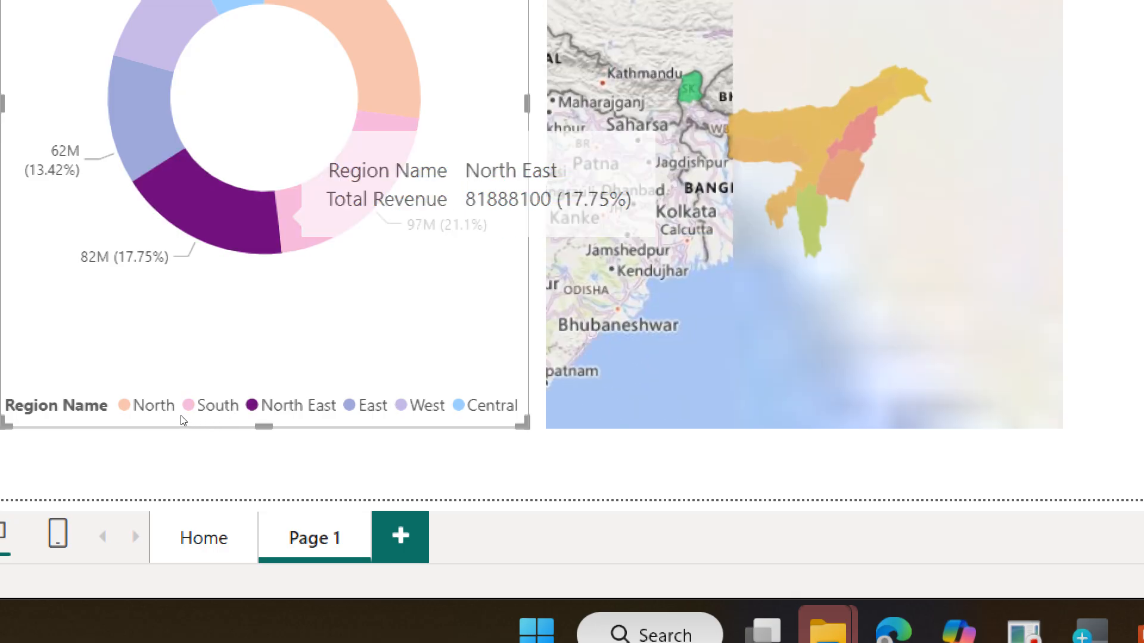
left_click(127, 373)
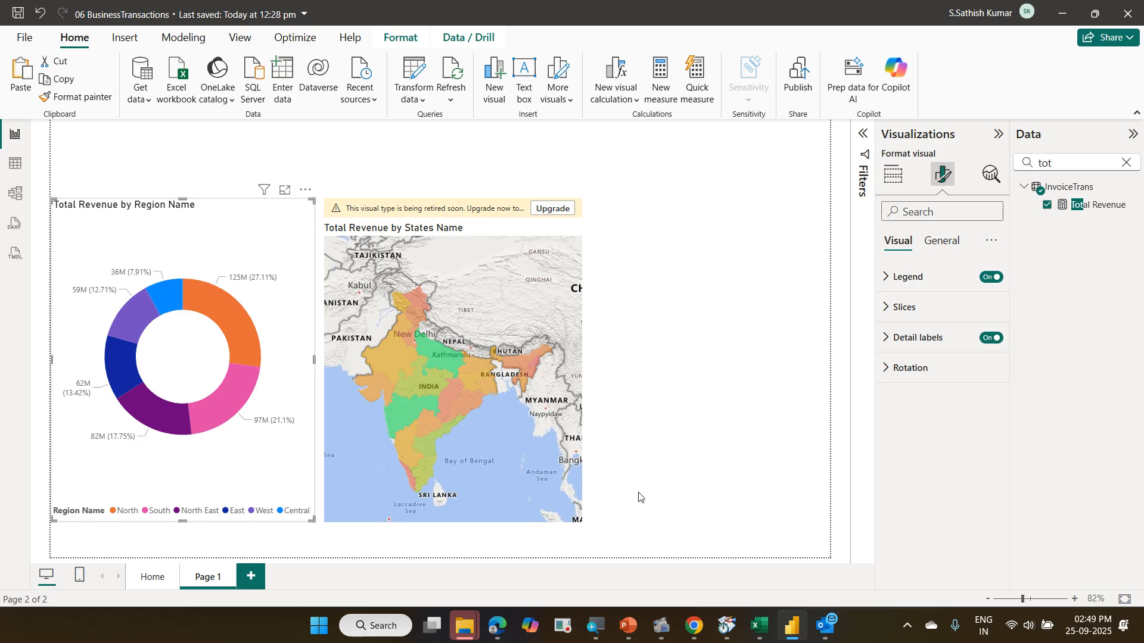
Try the states revenue visual as a bubble map and return it to a filled map
left_click(540, 234)
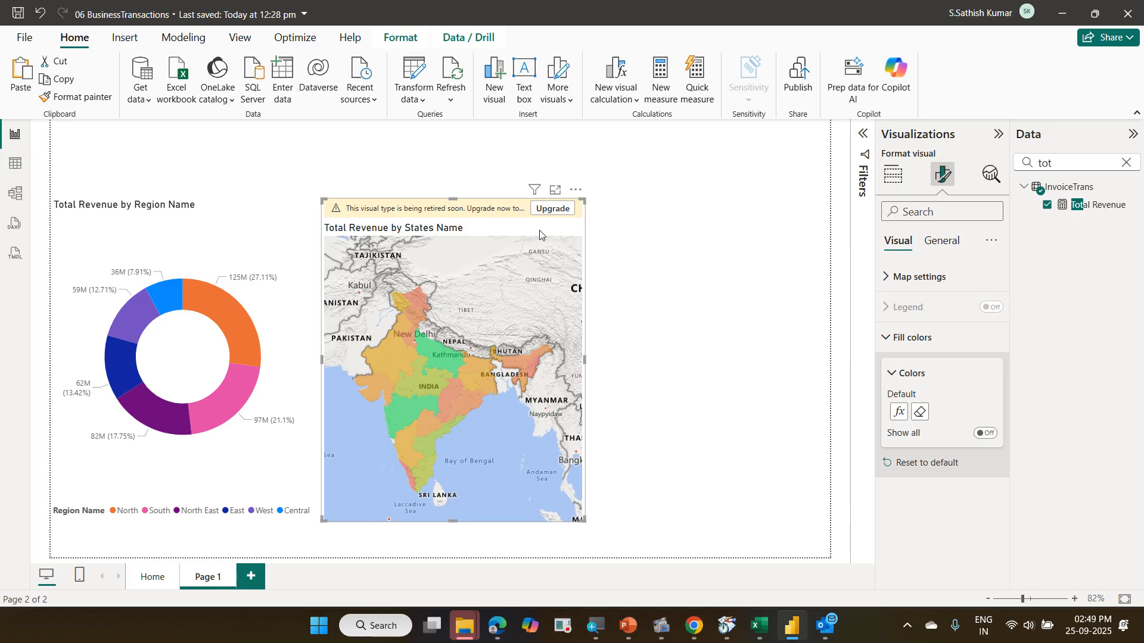
left_click(894, 175)
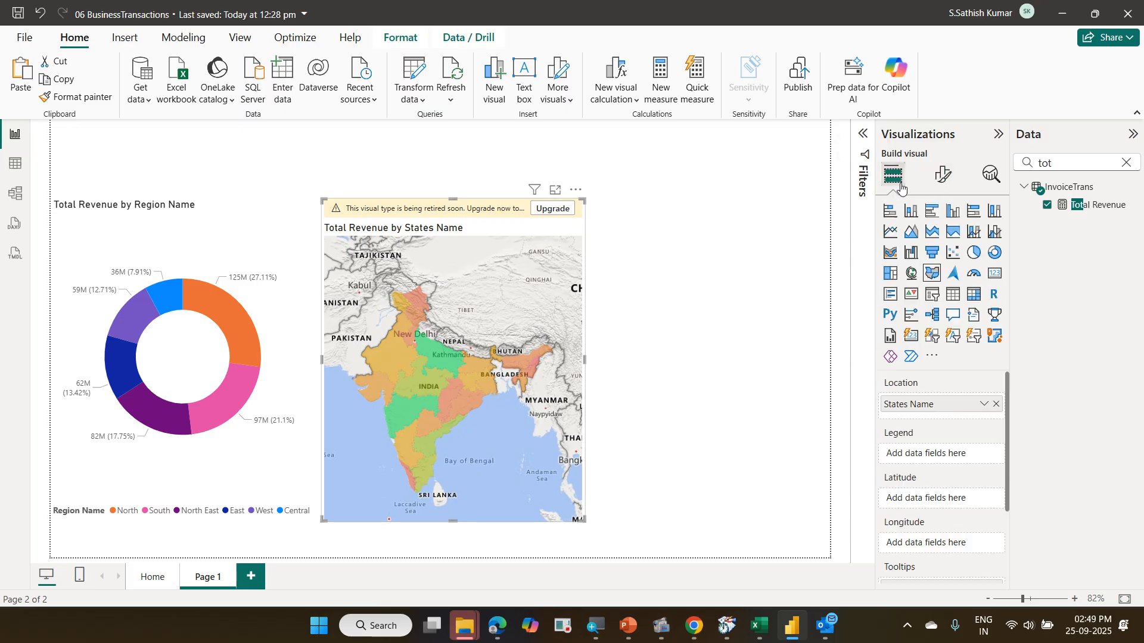
left_click(910, 275)
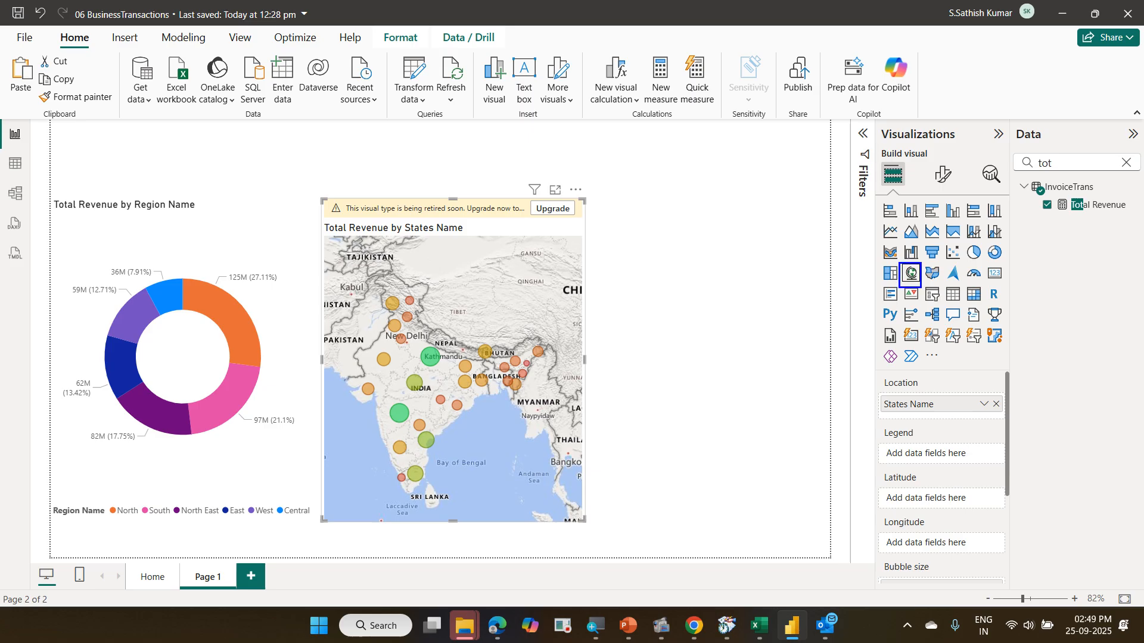
left_click(888, 166)
left_click(933, 275)
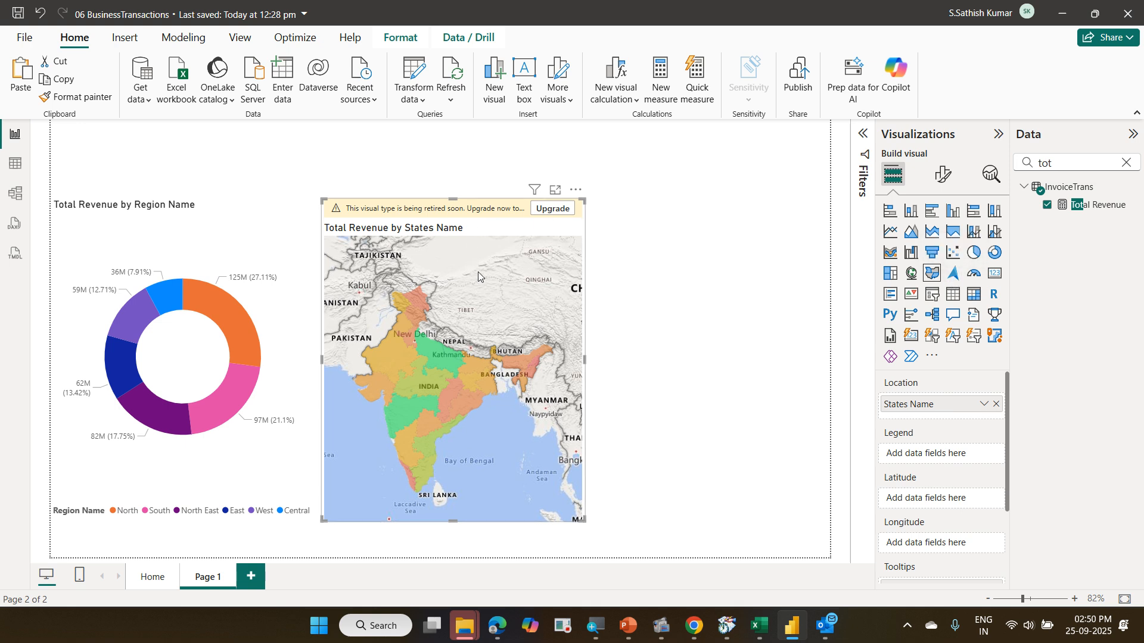
Upgrade the retiring states map visual and test its cross-filtering with the donut chart's North and South slices, clearing the selection
left_click(553, 210)
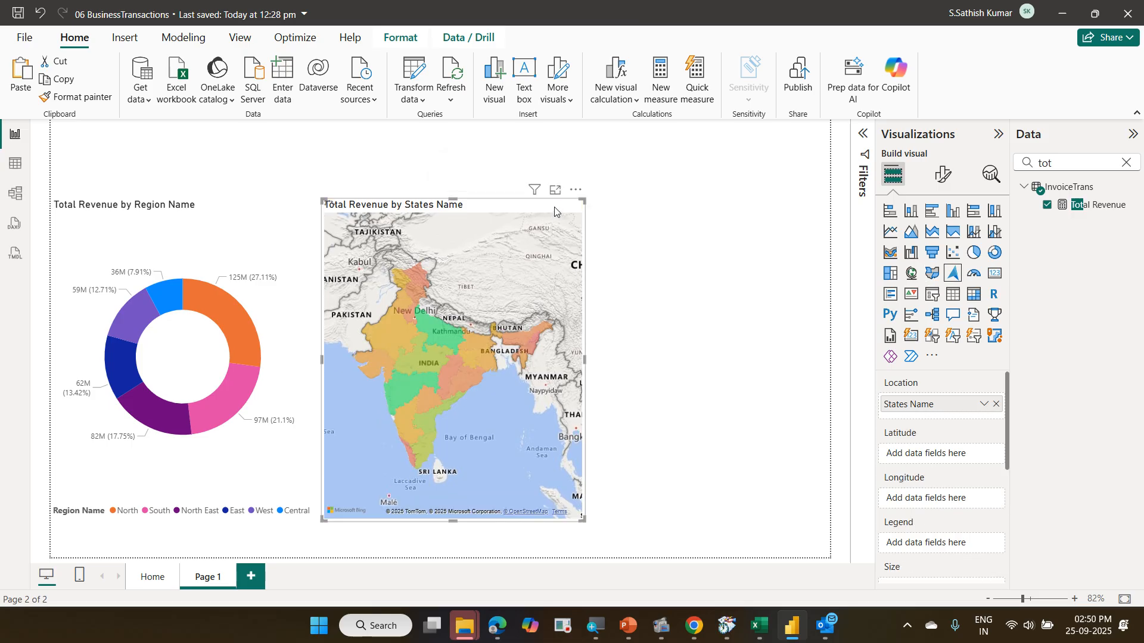
left_click(245, 338)
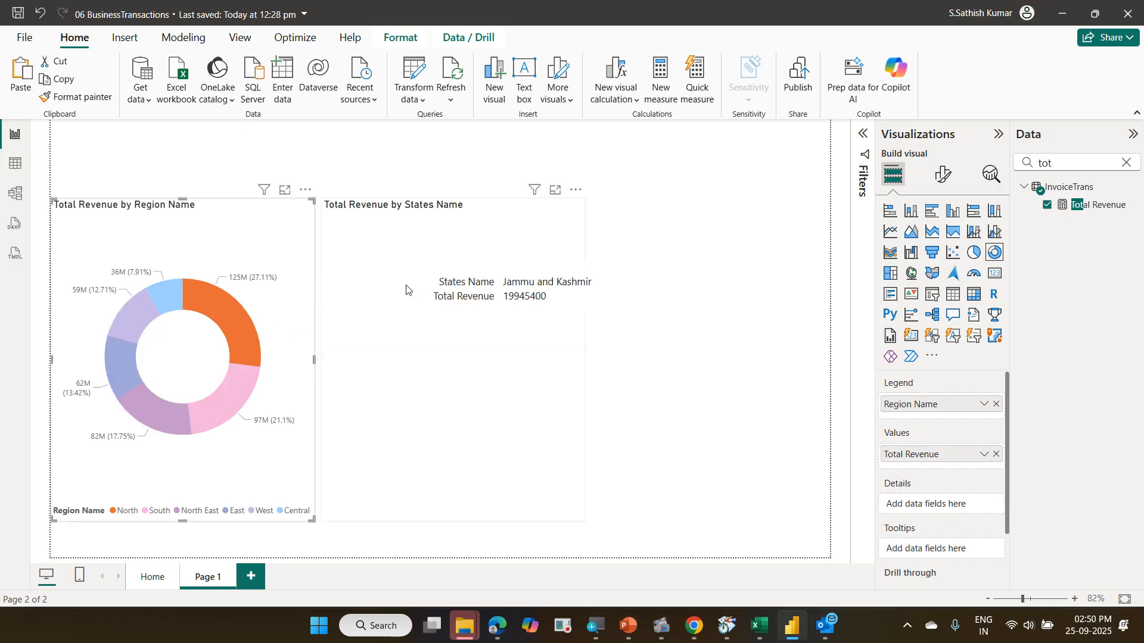
left_click(230, 394)
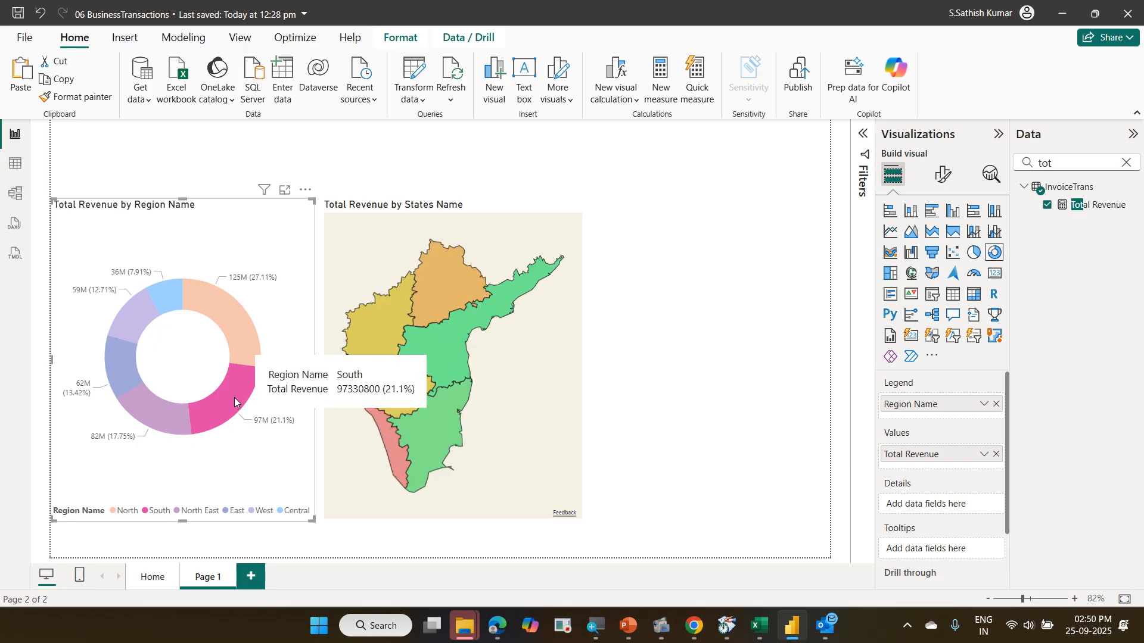
mouse_move(251, 317)
left_click(246, 242)
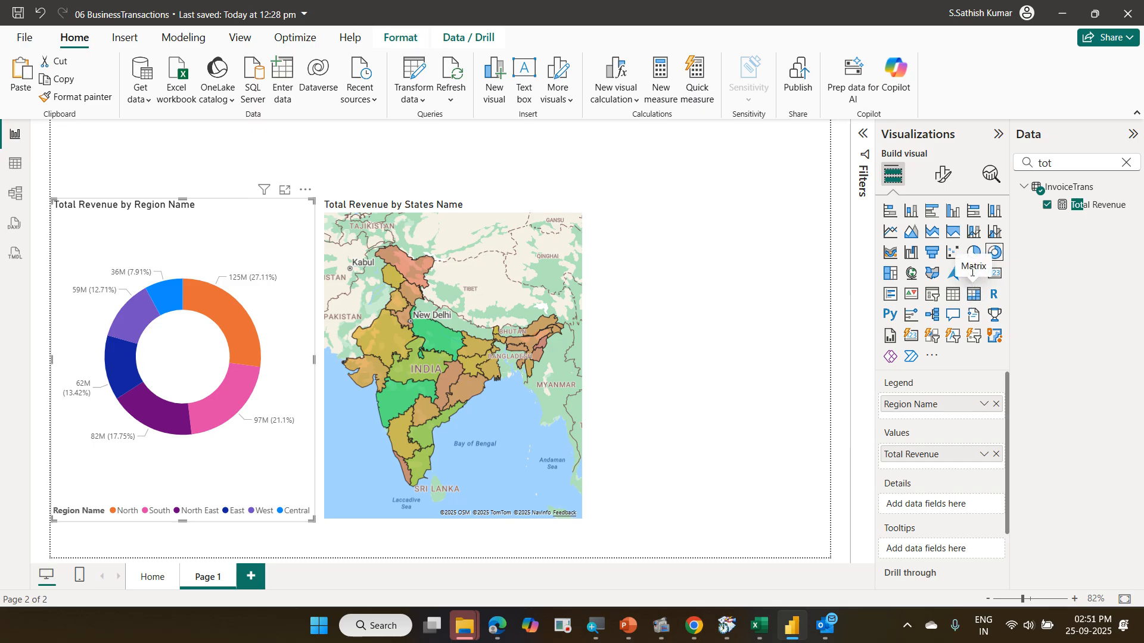
Try the bubble layer on the upgraded states map and turn it off again
left_click(532, 215)
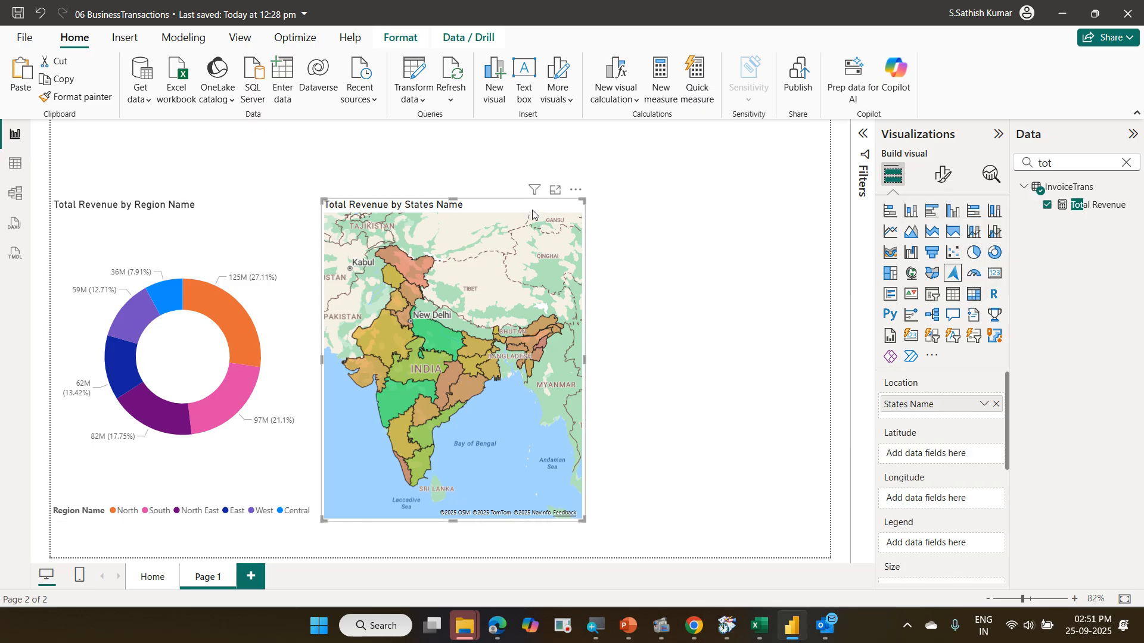
left_click(942, 174)
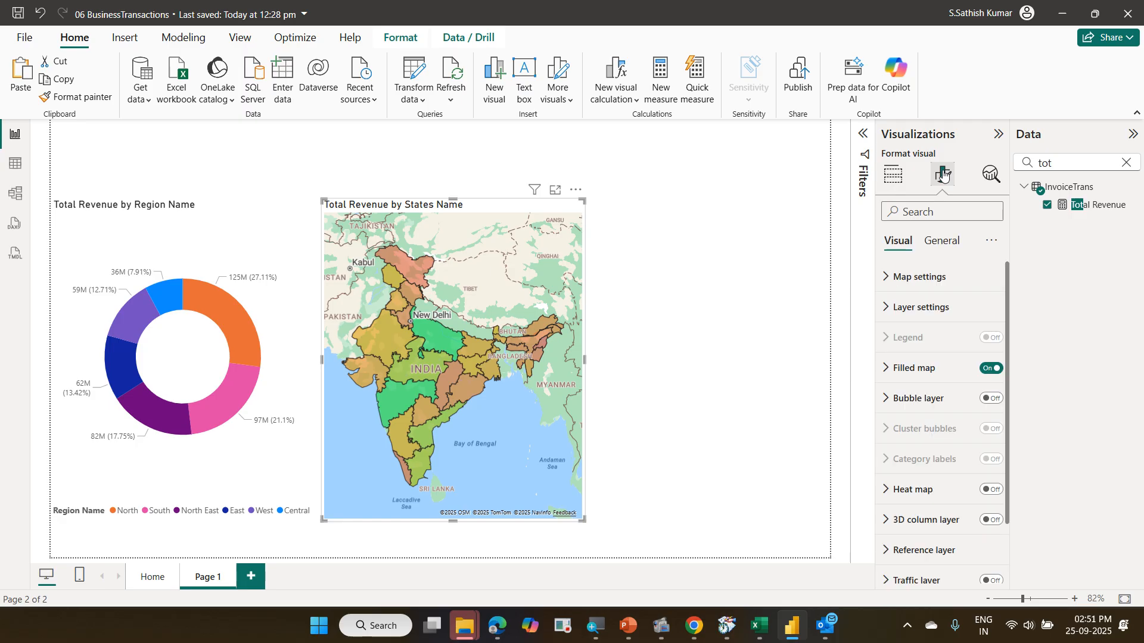
left_click(993, 399)
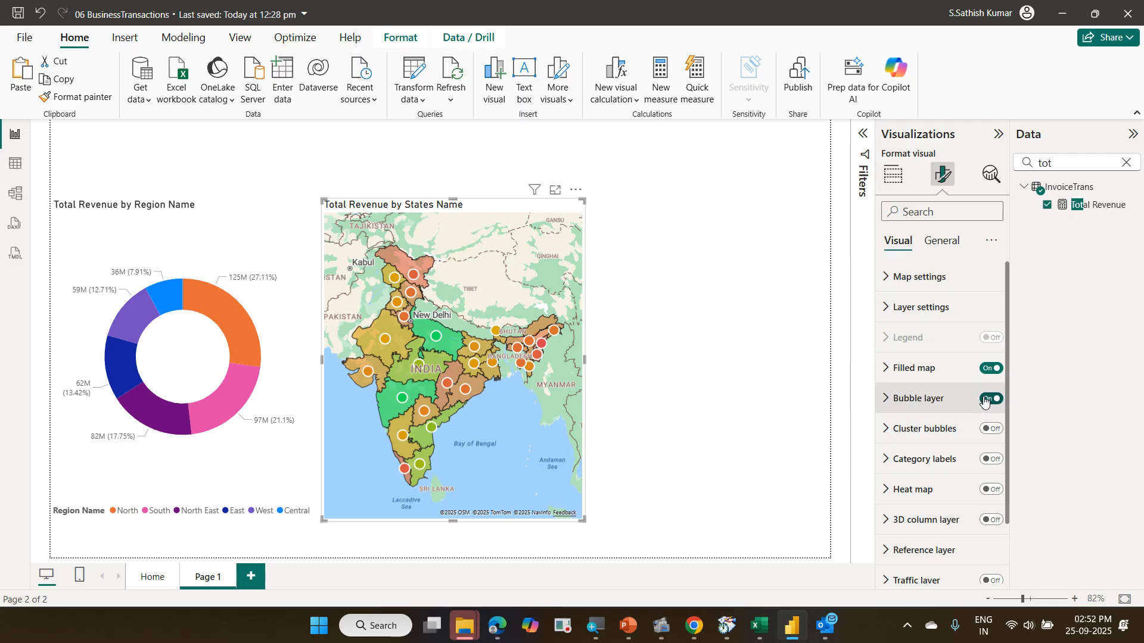
left_click(990, 399)
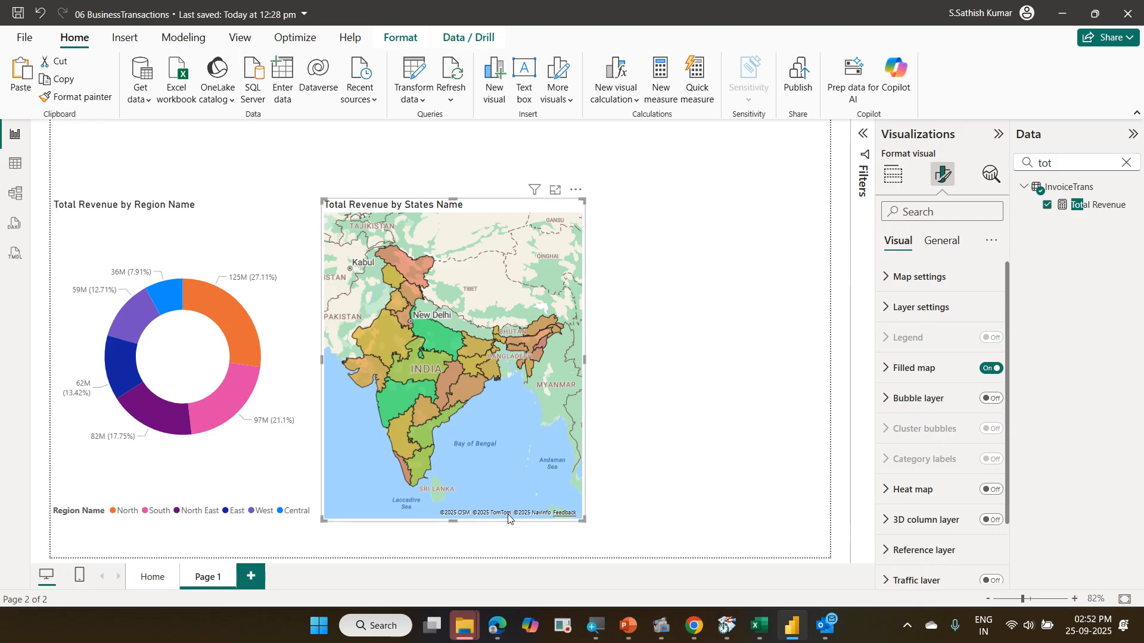
Narrow the states map, shrink the region donut chart slightly, and move the map closer beside the donut
left_click_drag(579, 519, 523, 519)
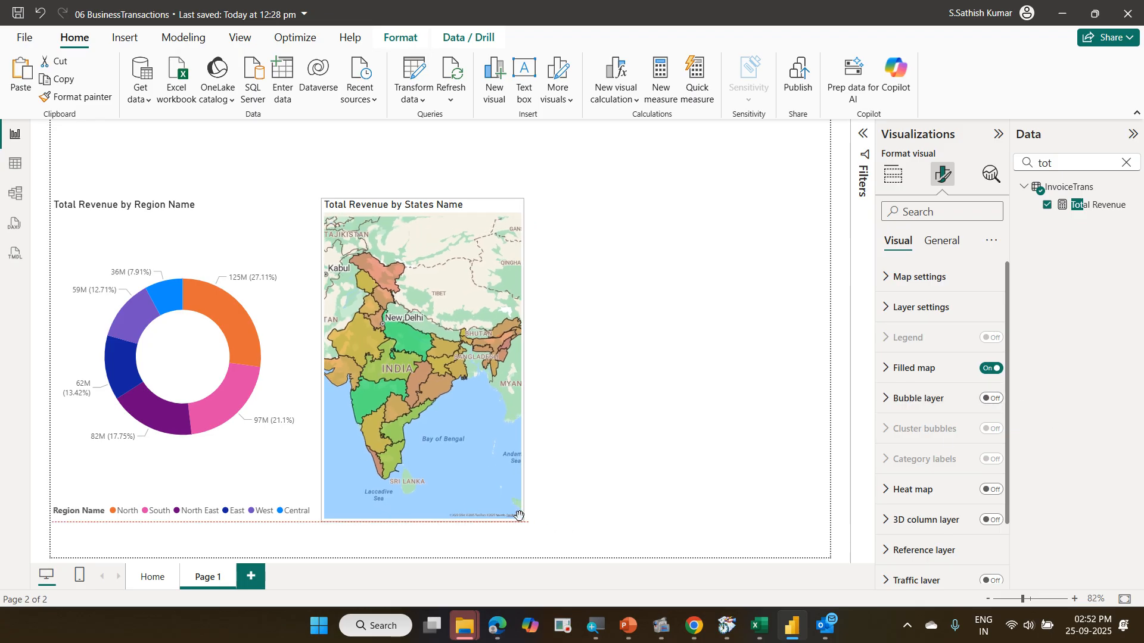
left_click(220, 484)
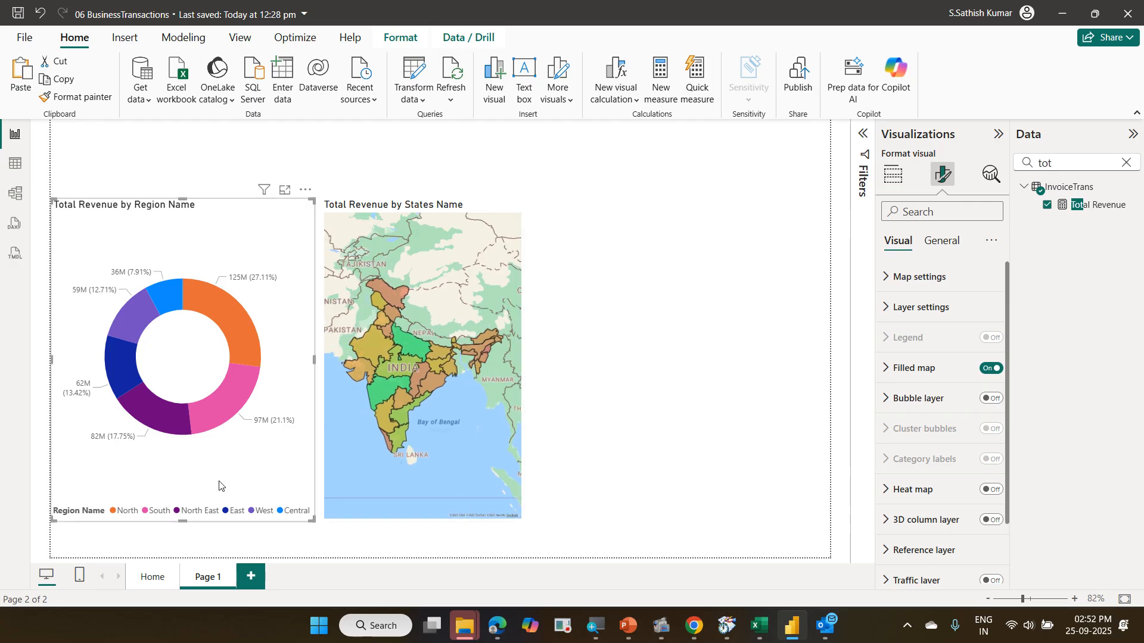
left_click_drag(308, 523, 281, 513)
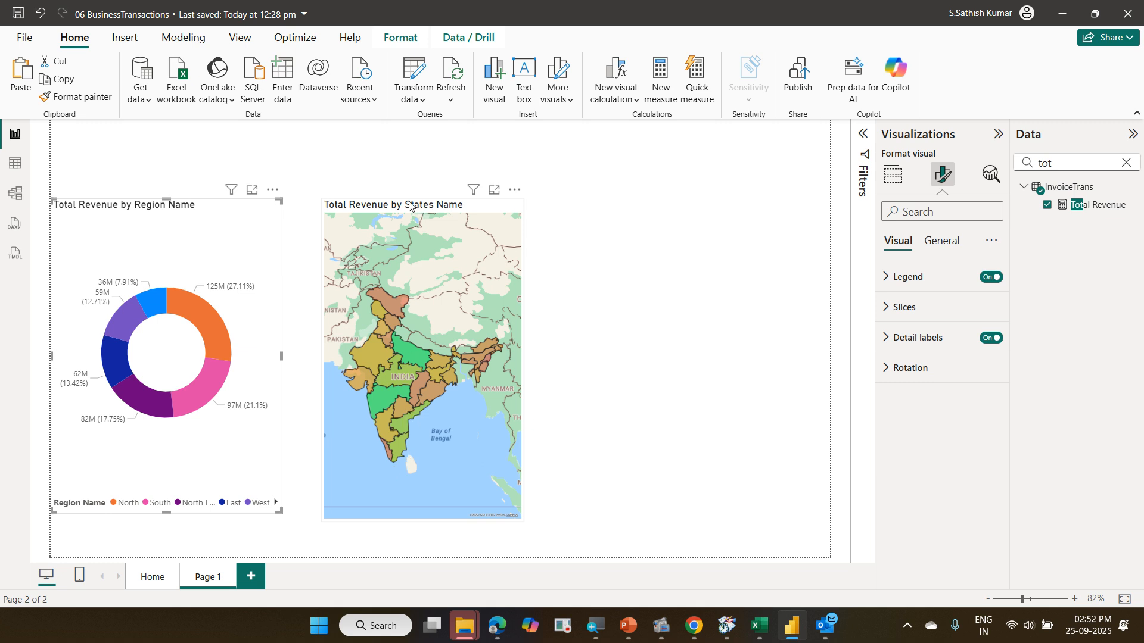
left_click_drag(409, 207, 383, 208)
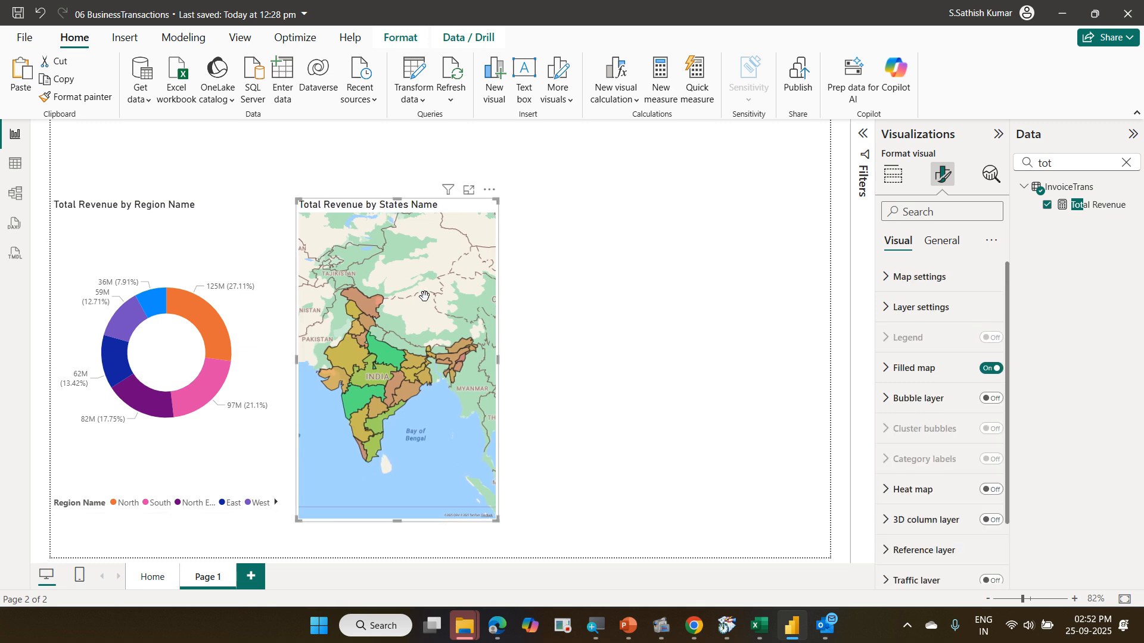
Resize the states map to be slightly wider and shorter, and add an enlarged empty clustered bar chart beside it
left_click_drag(495, 518, 504, 500)
left_click(608, 252)
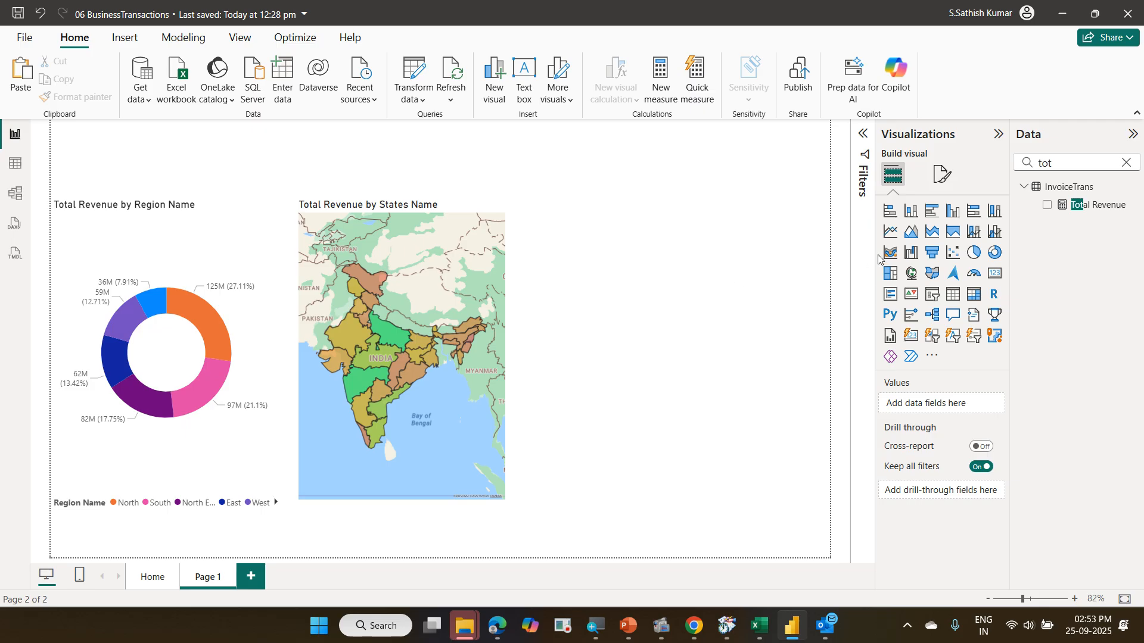
left_click(928, 218)
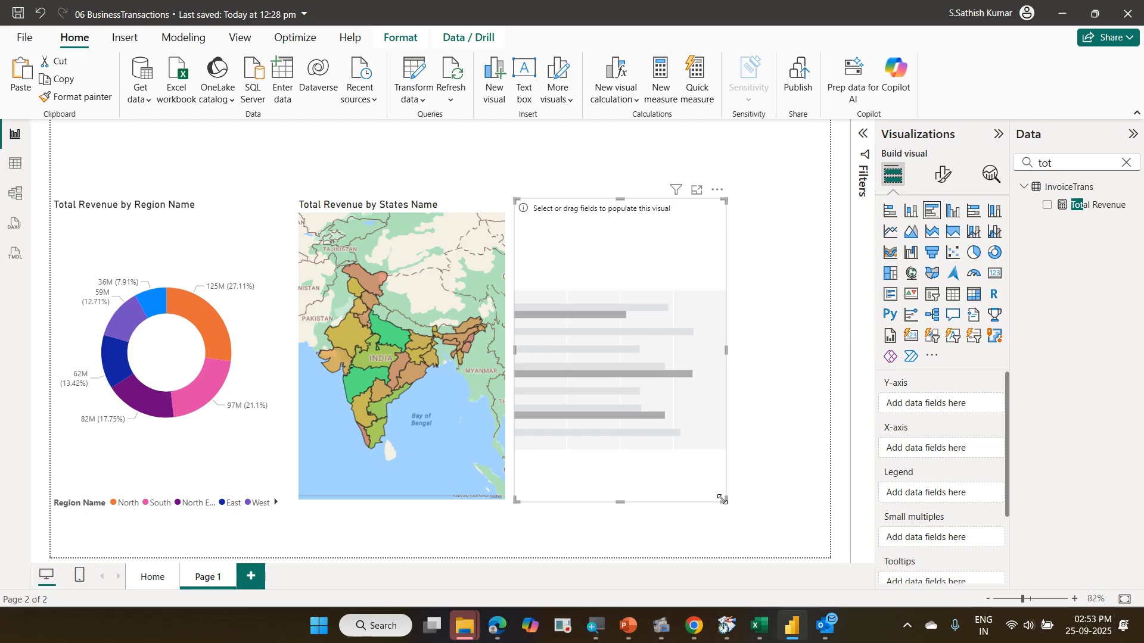
left_click_drag(725, 501, 816, 527)
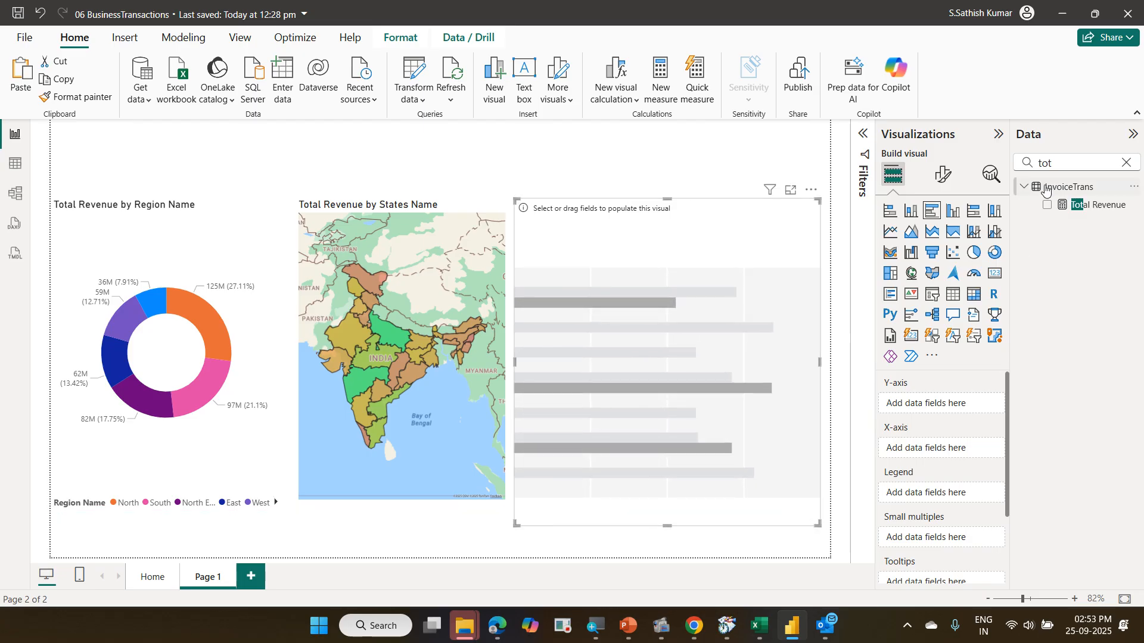
Find the CustomerName field in the data model and assign it to the new bar chart's Y-axis
double_click(1028, 162)
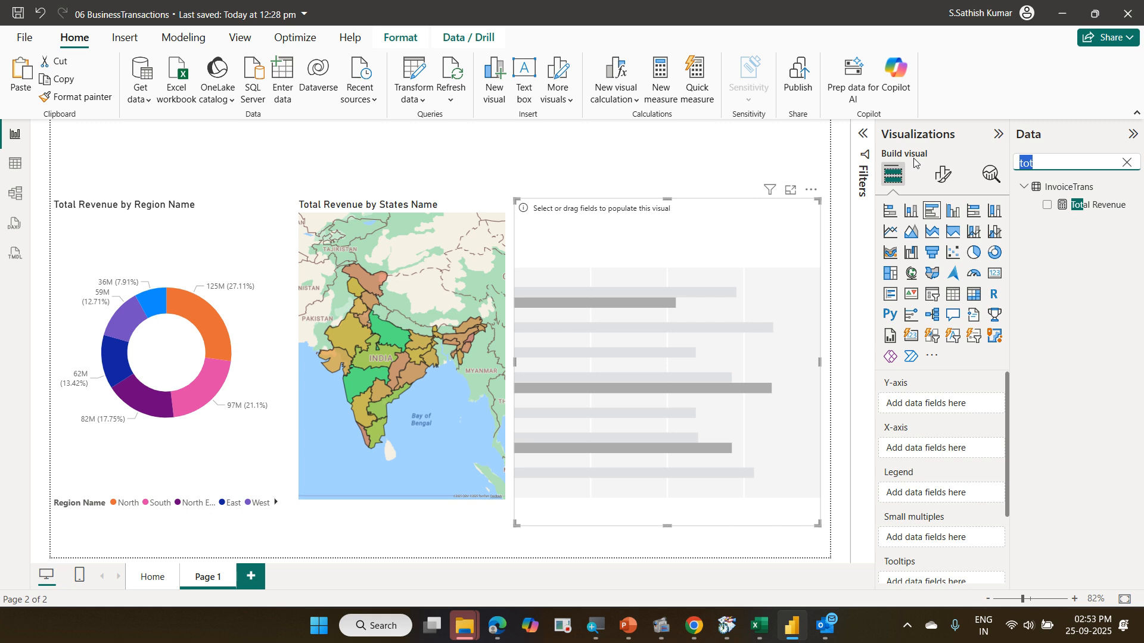
type("cust")
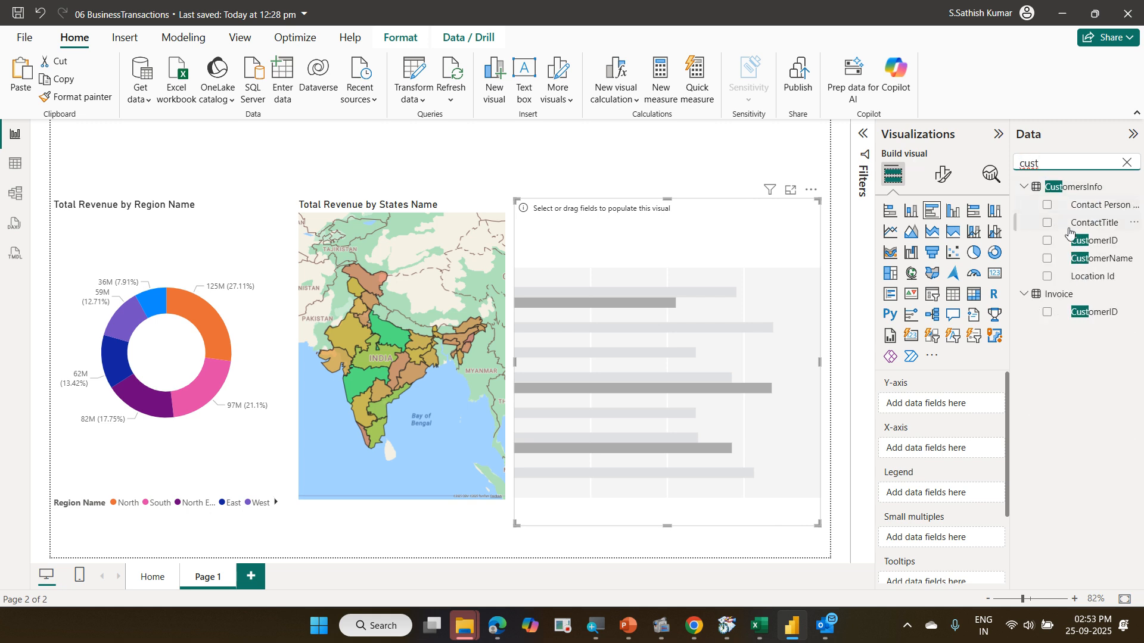
left_click(1105, 264)
left_click_drag(1105, 264, 952, 407)
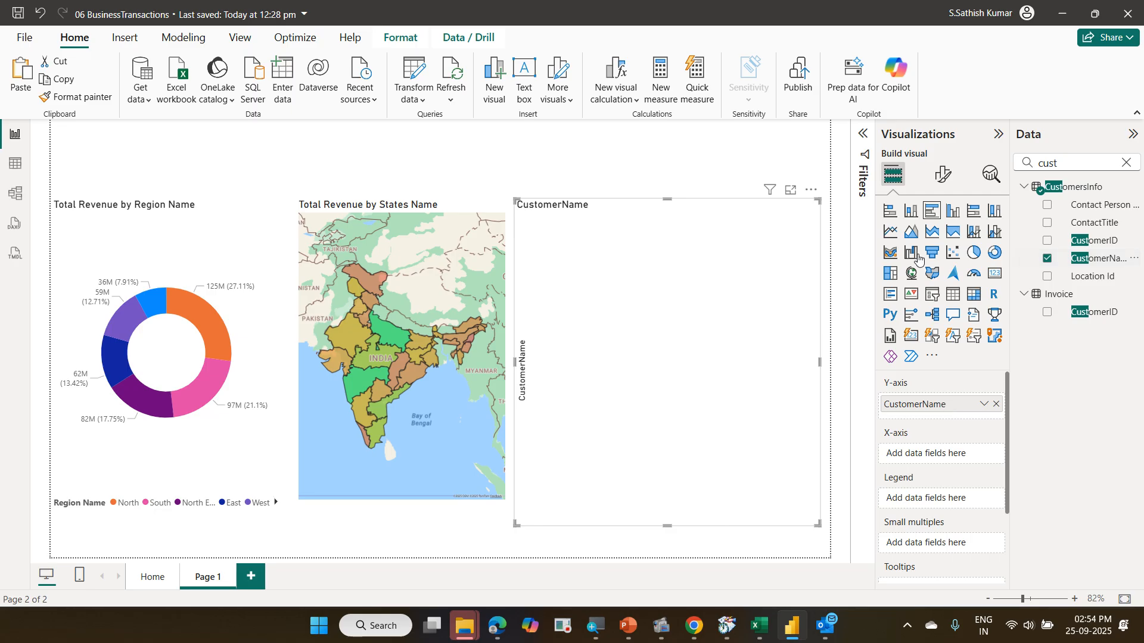
Find the Total Revenue measure and assign it to the customer bar chart's X-axis
left_click(1062, 164)
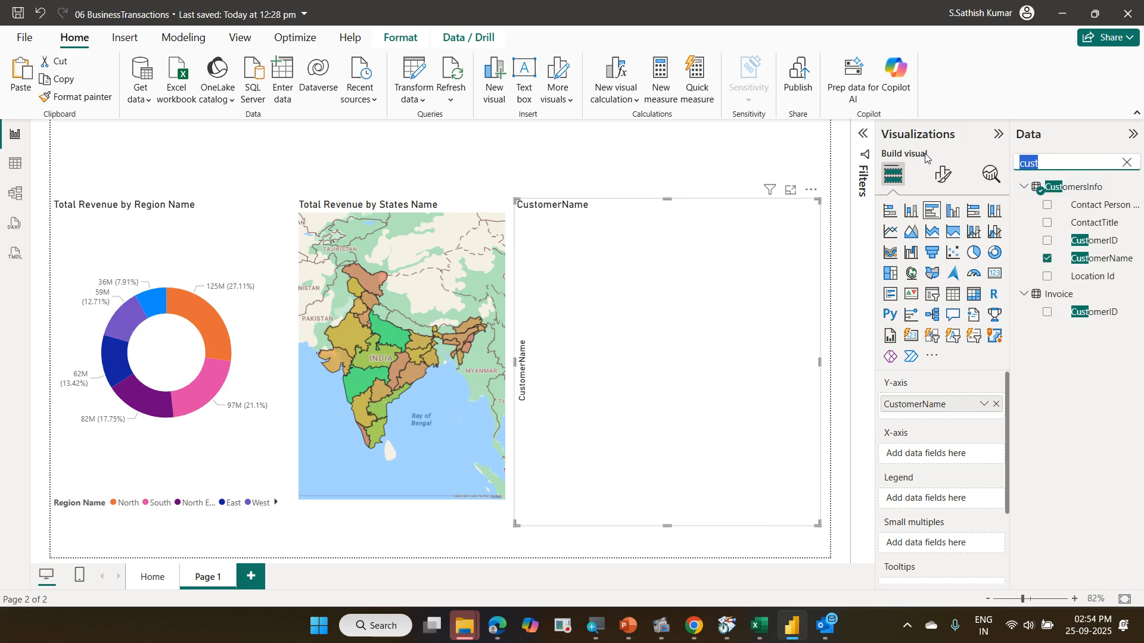
type("r")
key("BackSpace")
type("tot")
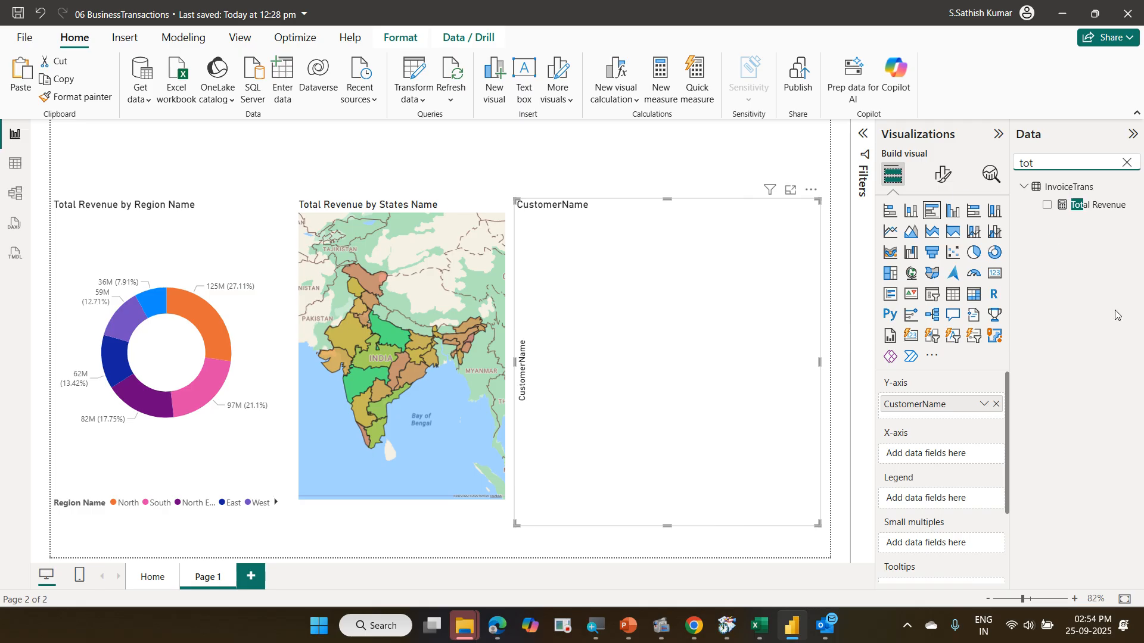
left_click_drag(1098, 205, 954, 462)
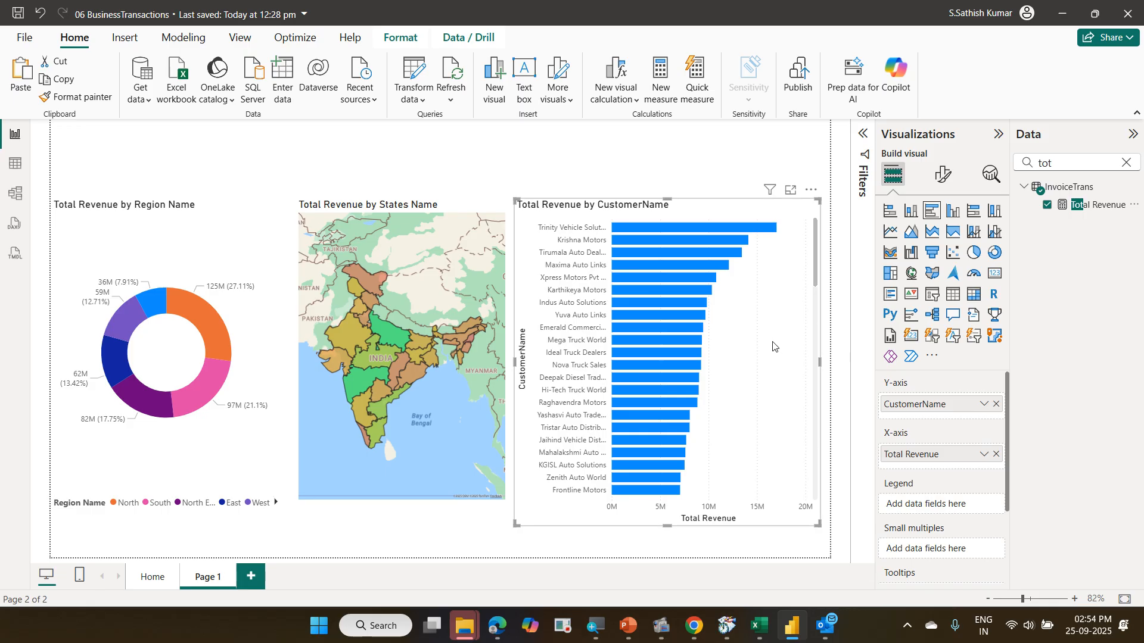
Look through the whole list of customer bars and inspect the state revenue tooltip on the map
scroll(772, 347, "down", 3)
scroll(773, 346, "down", 5)
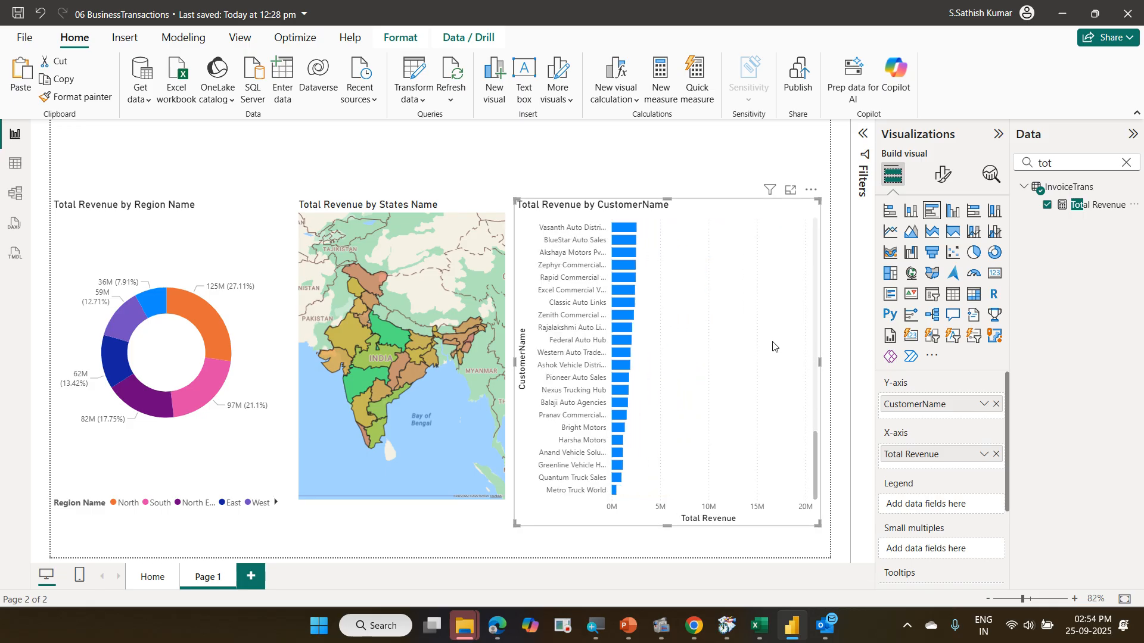
scroll(773, 346, "up", 8)
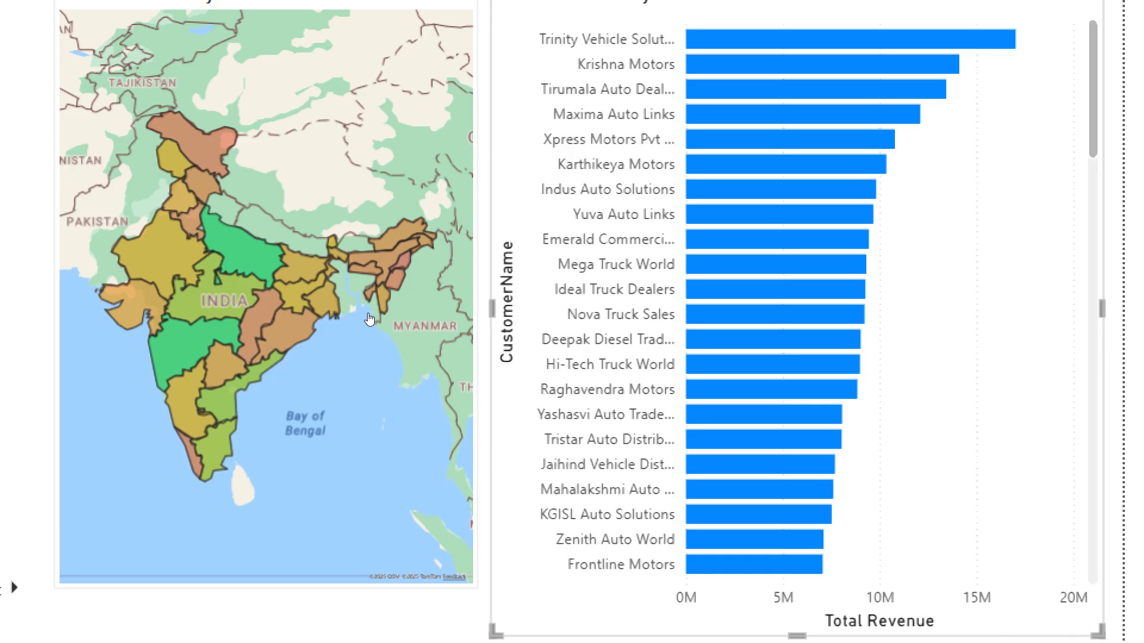
mouse_move(368, 326)
mouse_move(371, 384)
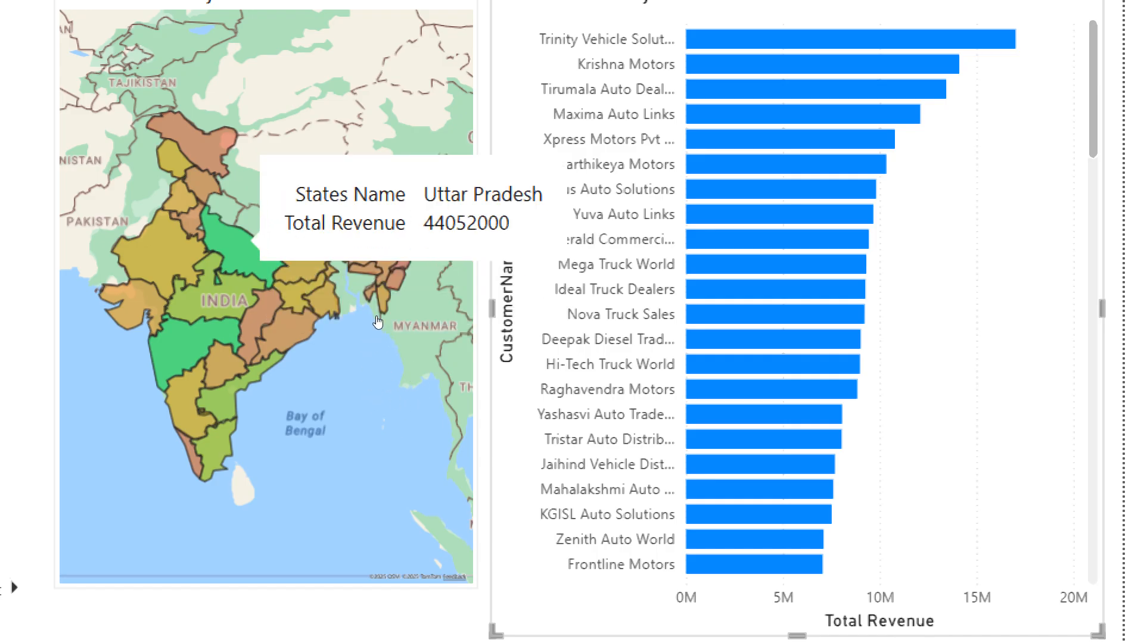
mouse_move(731, 315)
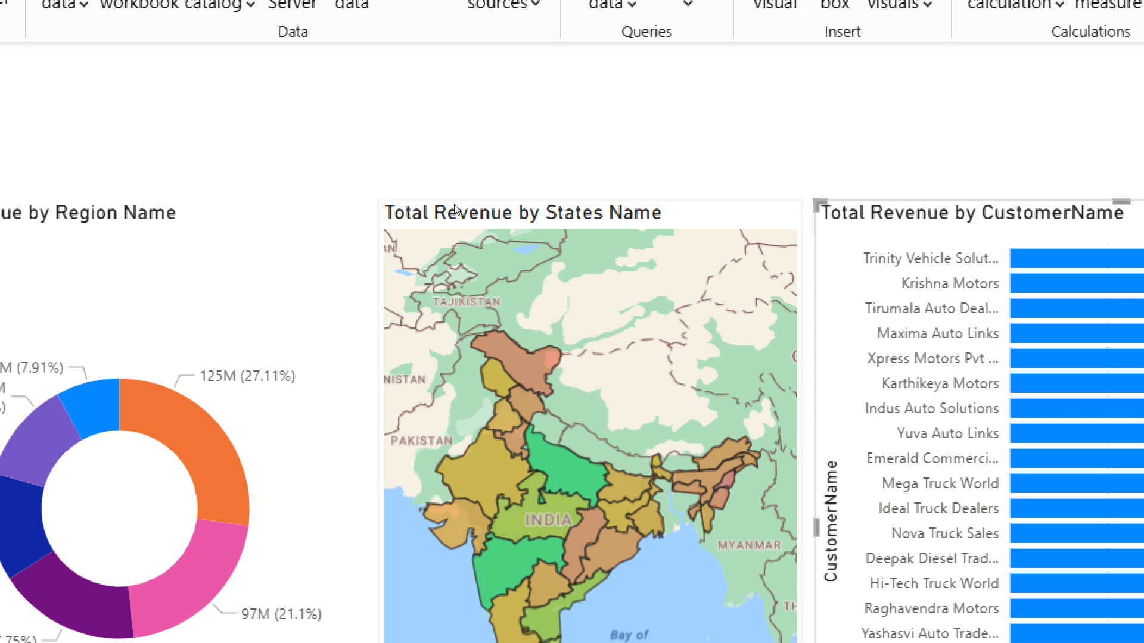
Copy the states map's gradient formatting onto the Total Revenue by CustomerName bar chart with Format painter
left_click(455, 211)
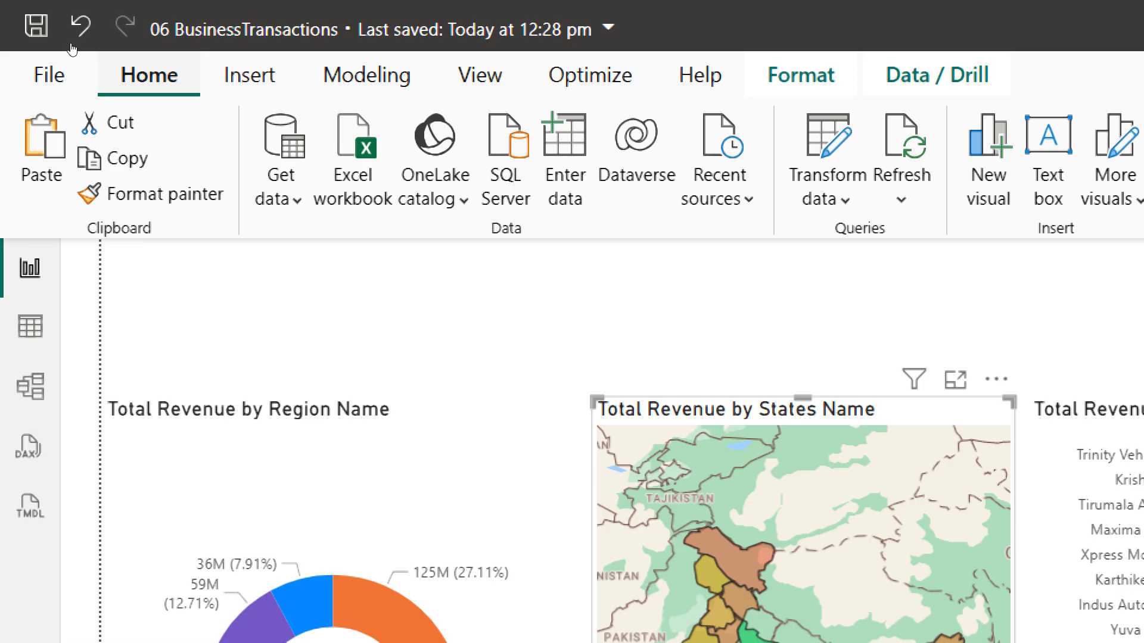
left_click(172, 191)
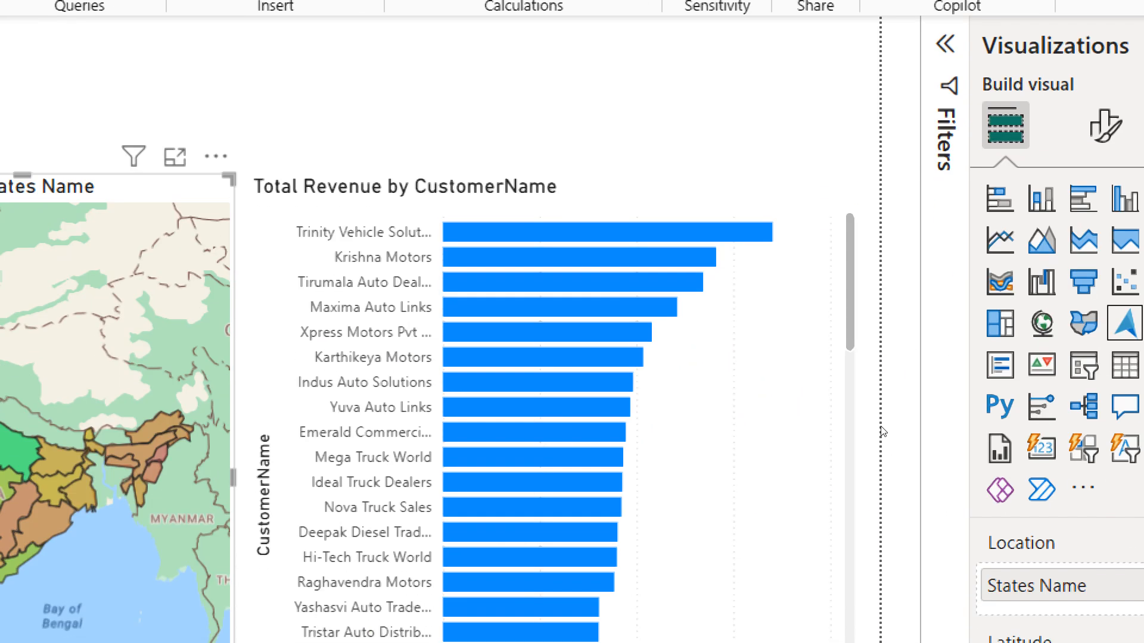
left_click(799, 209)
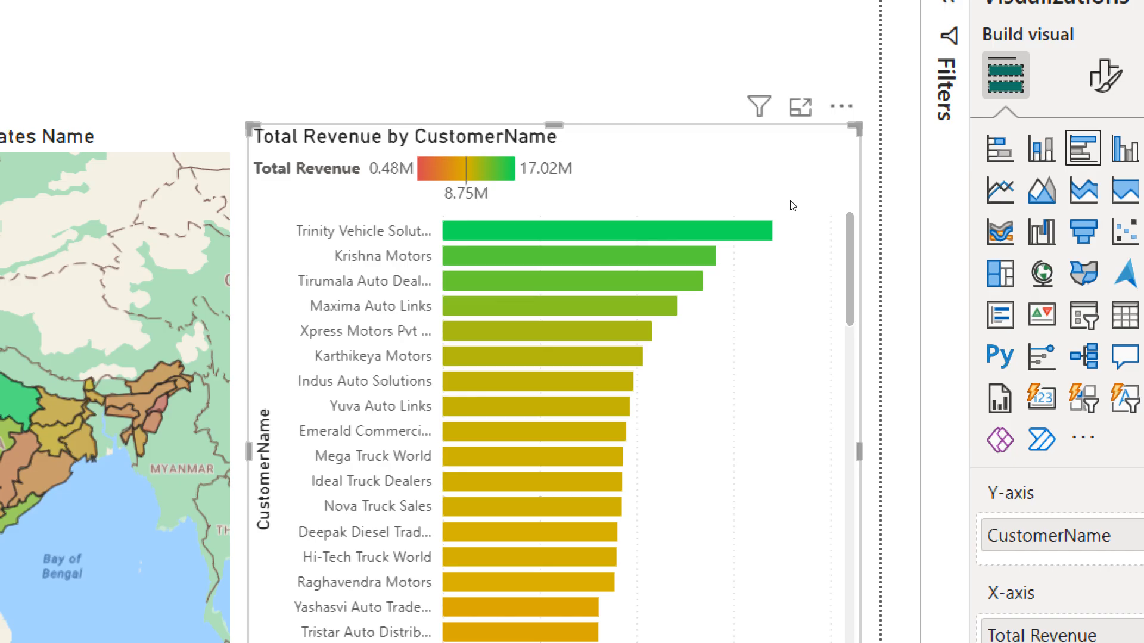
Review the gradient colors across the customer bars from highest to lowest revenue
scroll(754, 270, "down", 10)
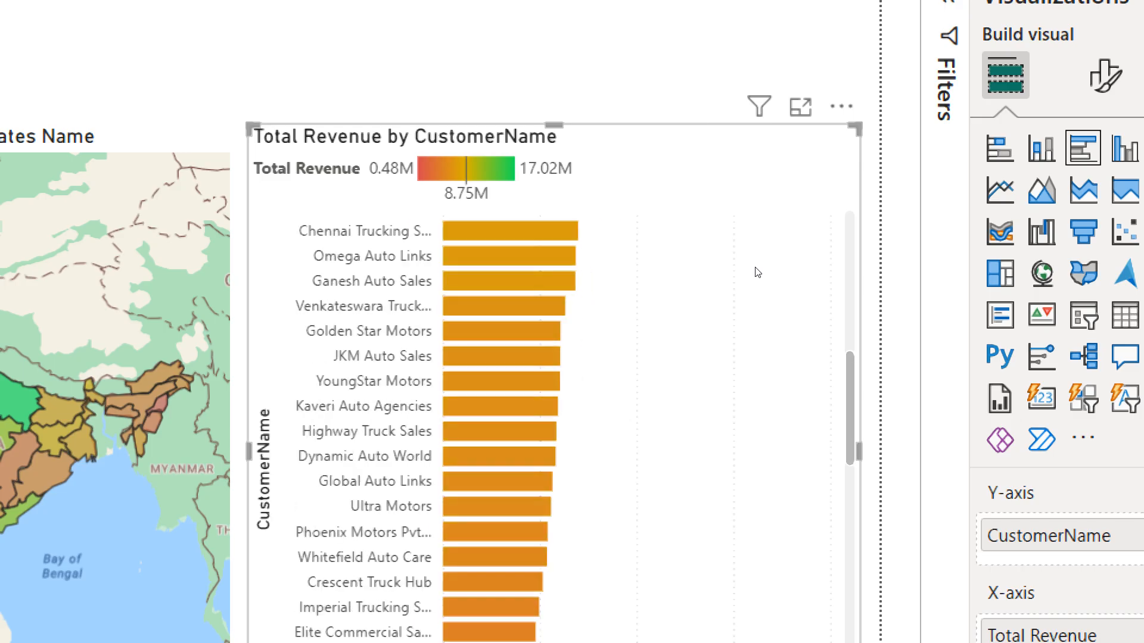
scroll(756, 271, "down", 5)
scroll(758, 274, "up", 15)
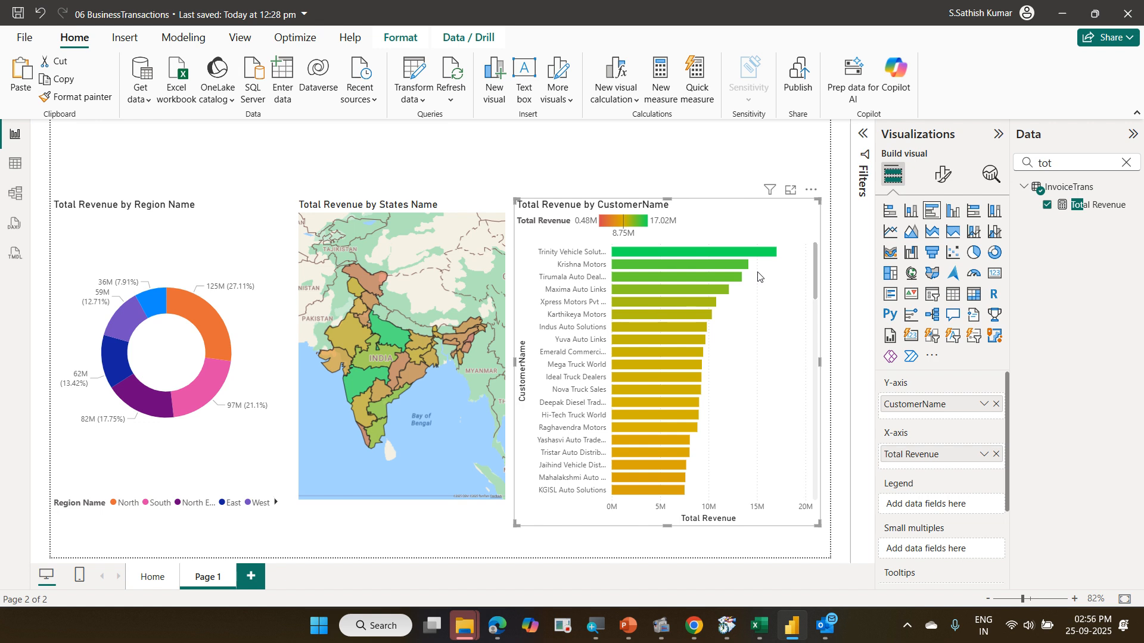
scroll(758, 280, "down", 10)
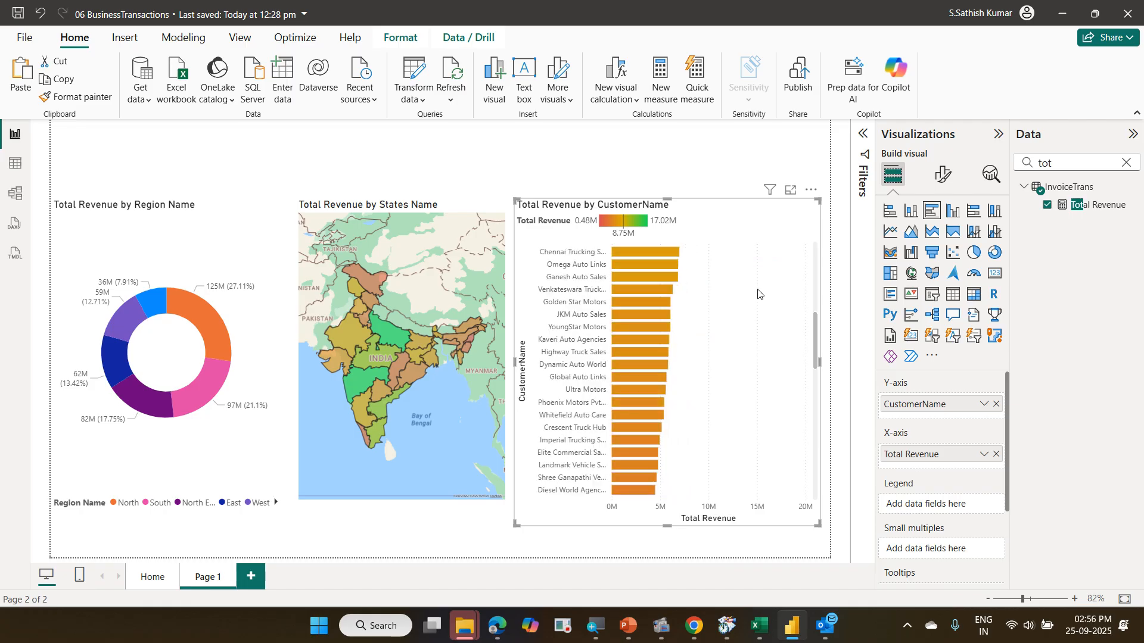
scroll(758, 298, "up", 10)
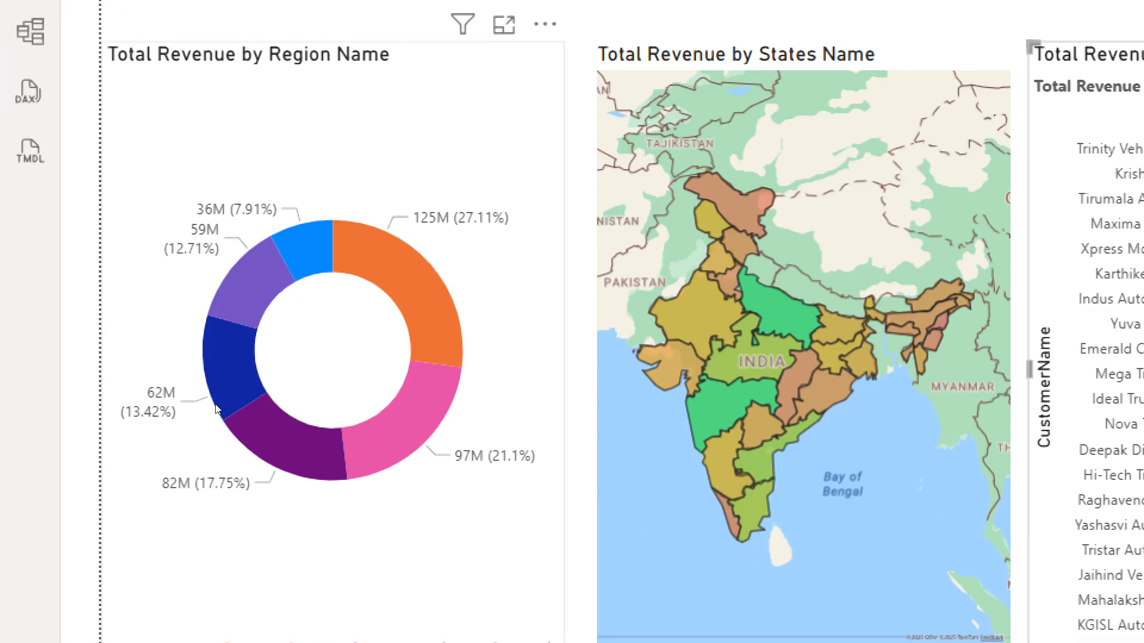
Test cross-filtering by selecting Tamil Nadu on the map and the Mega Truck World bar, and clear the selection
mouse_move(208, 323)
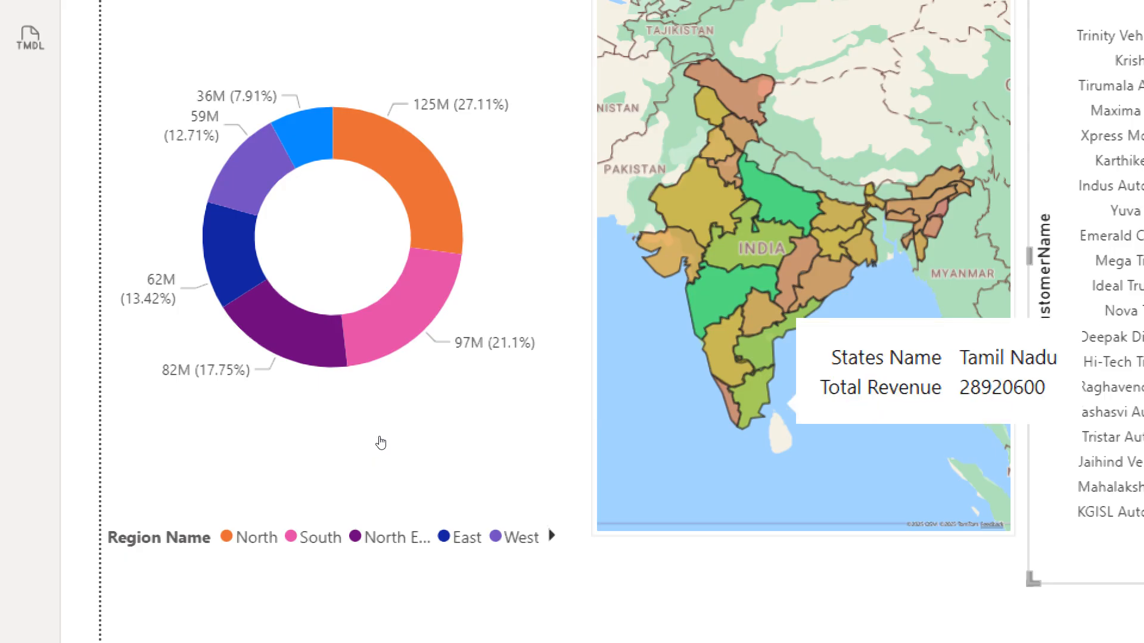
left_click(756, 397)
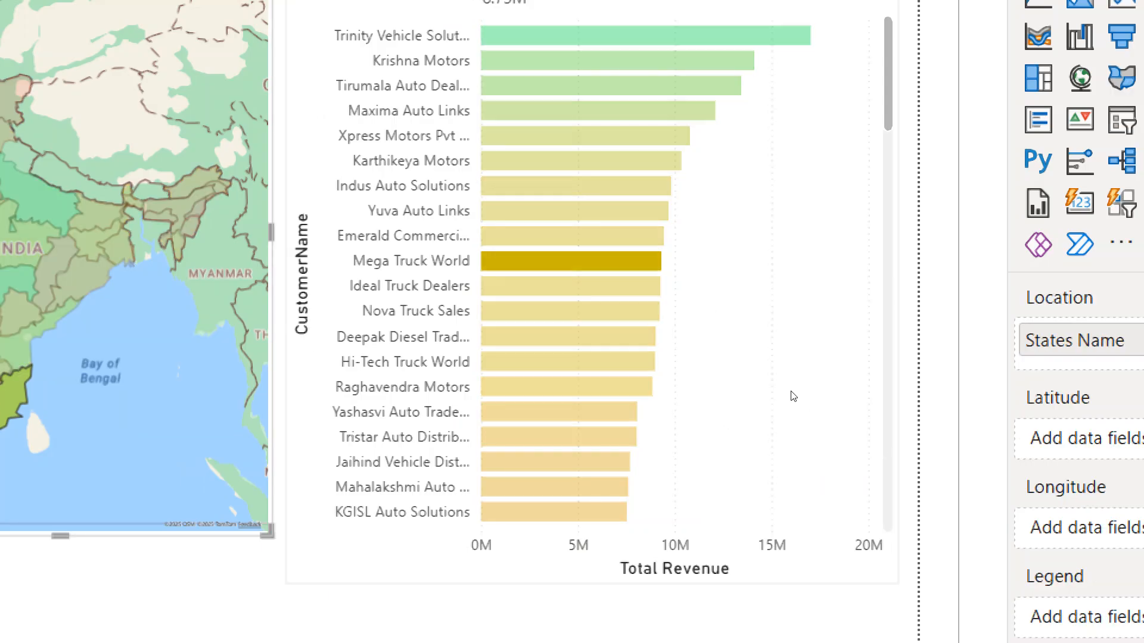
left_click(793, 394)
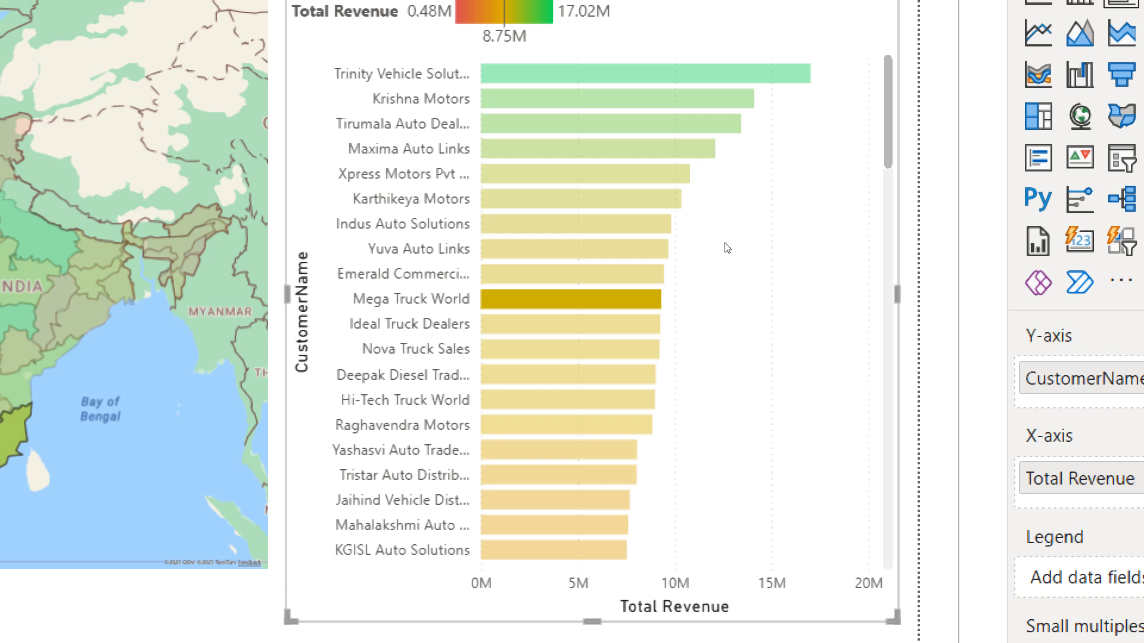
left_click(677, 367)
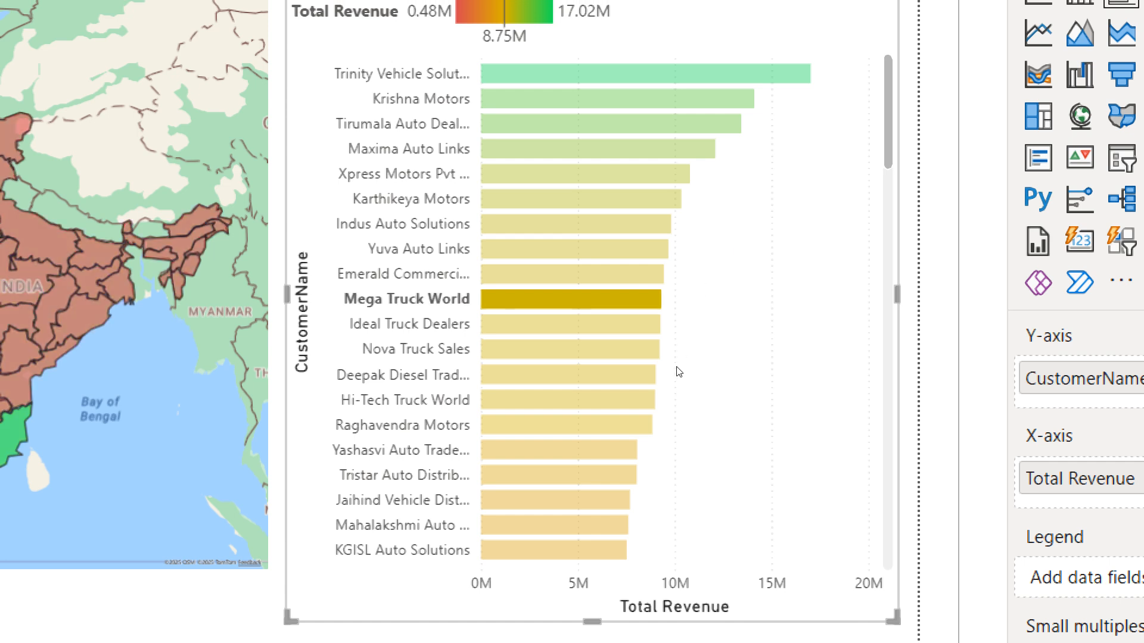
left_click(677, 372)
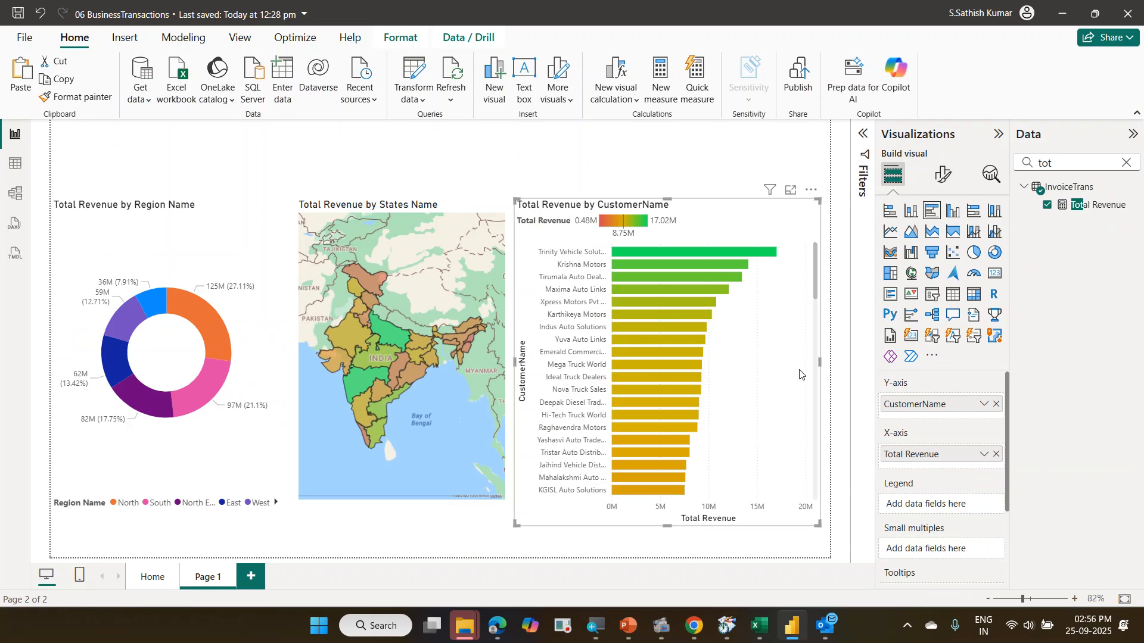
Set the filter type of CustomerName to Top N in the customer bar chart's visual-level filters
left_click(862, 138)
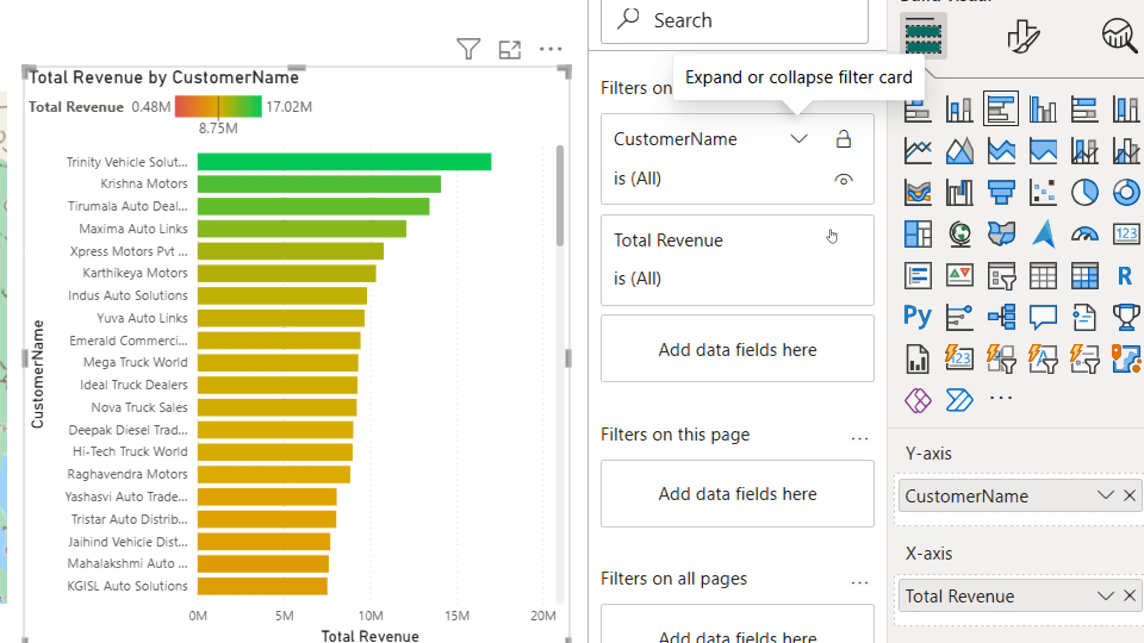
left_click(799, 140)
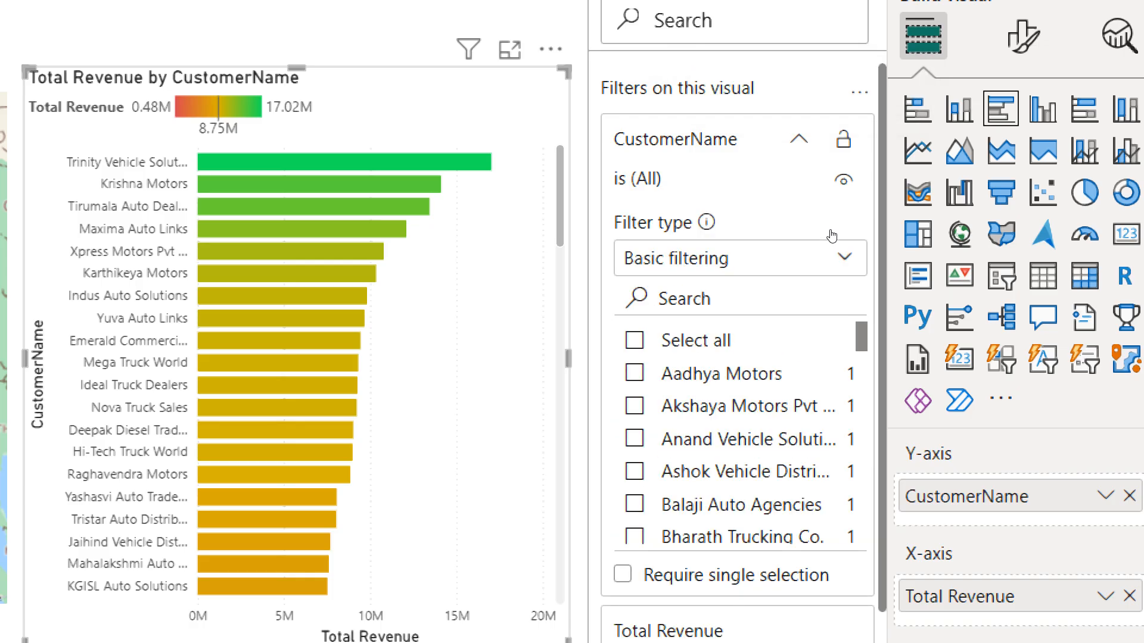
left_click(853, 282)
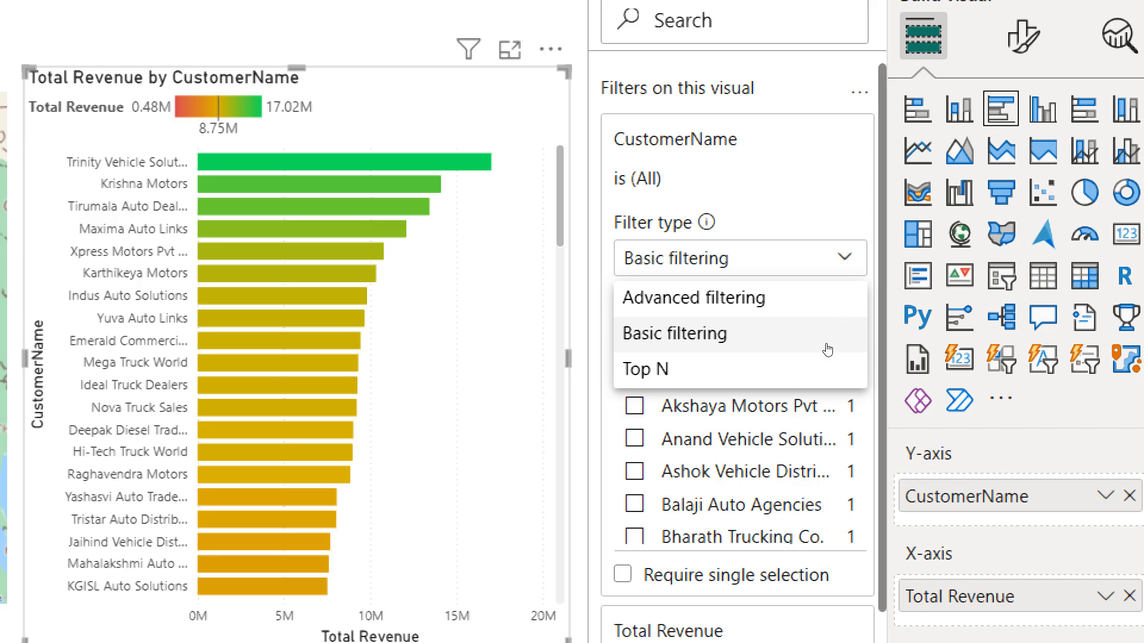
left_click(827, 369)
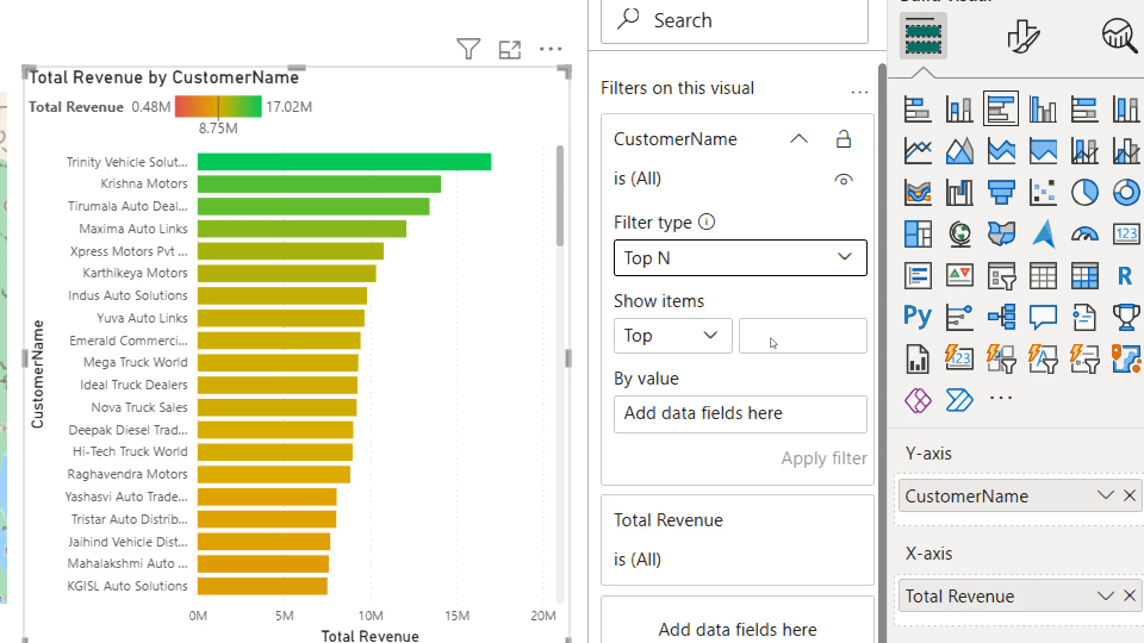
Filter the customer bar chart to the top 10 customers by Total Revenue and apply the filter
left_click(711, 335)
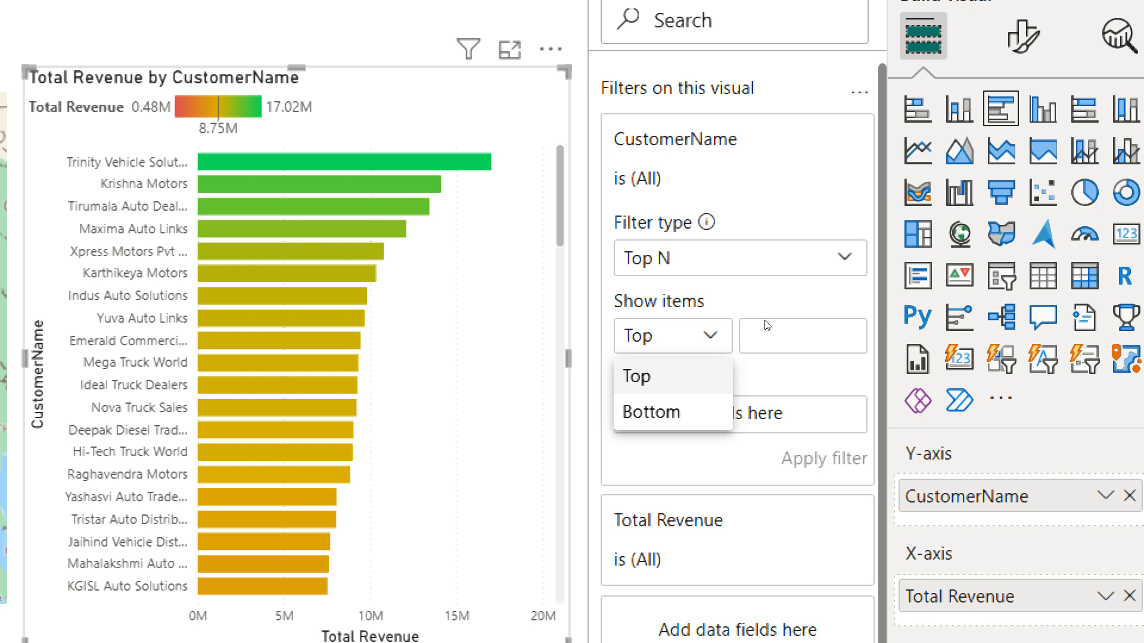
left_click(767, 326)
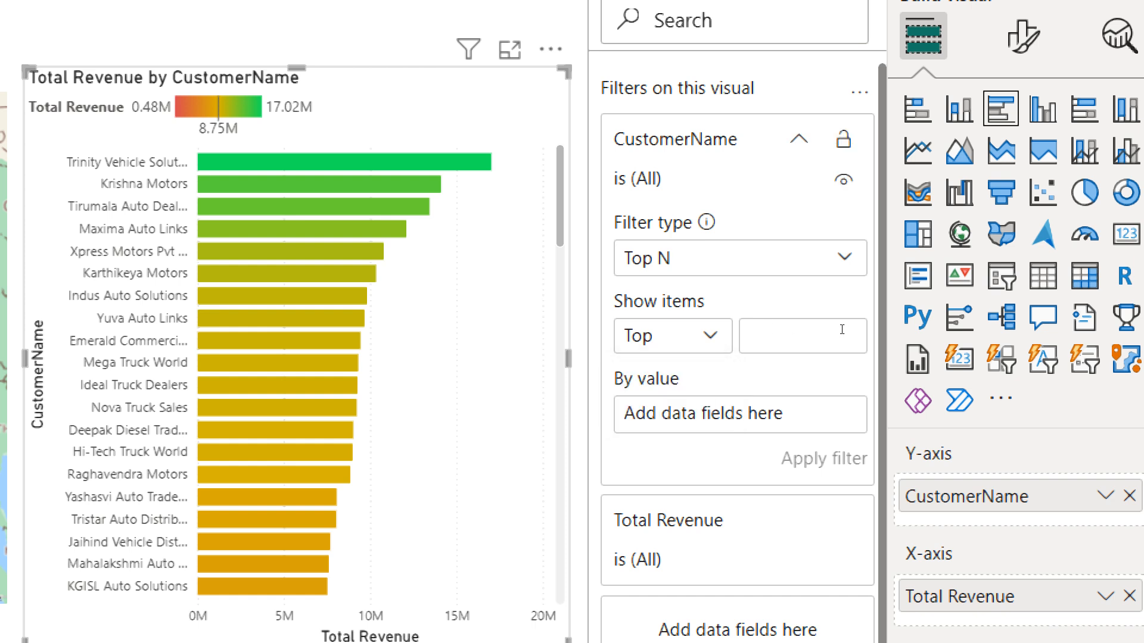
type("10")
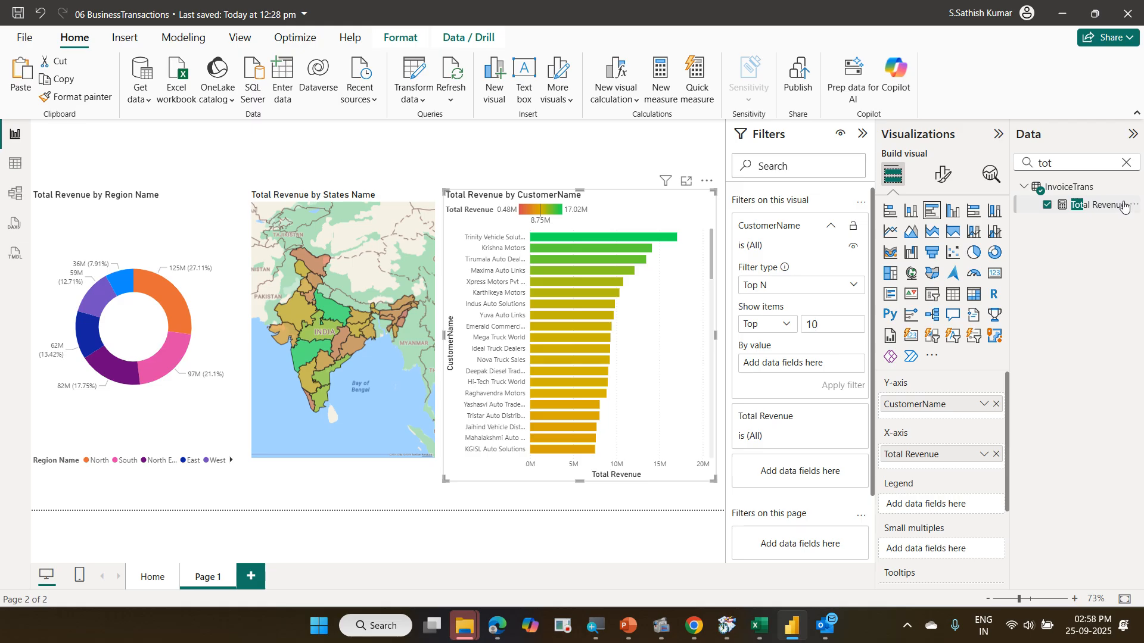
left_click_drag(1123, 206, 853, 368)
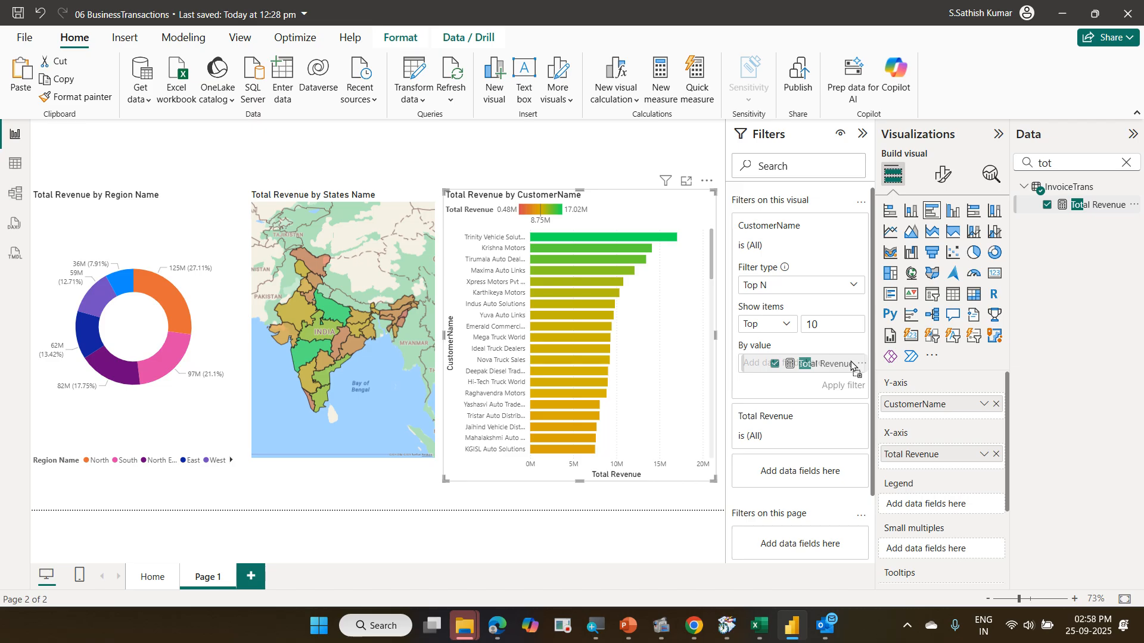
left_click_drag(852, 365, 852, 365)
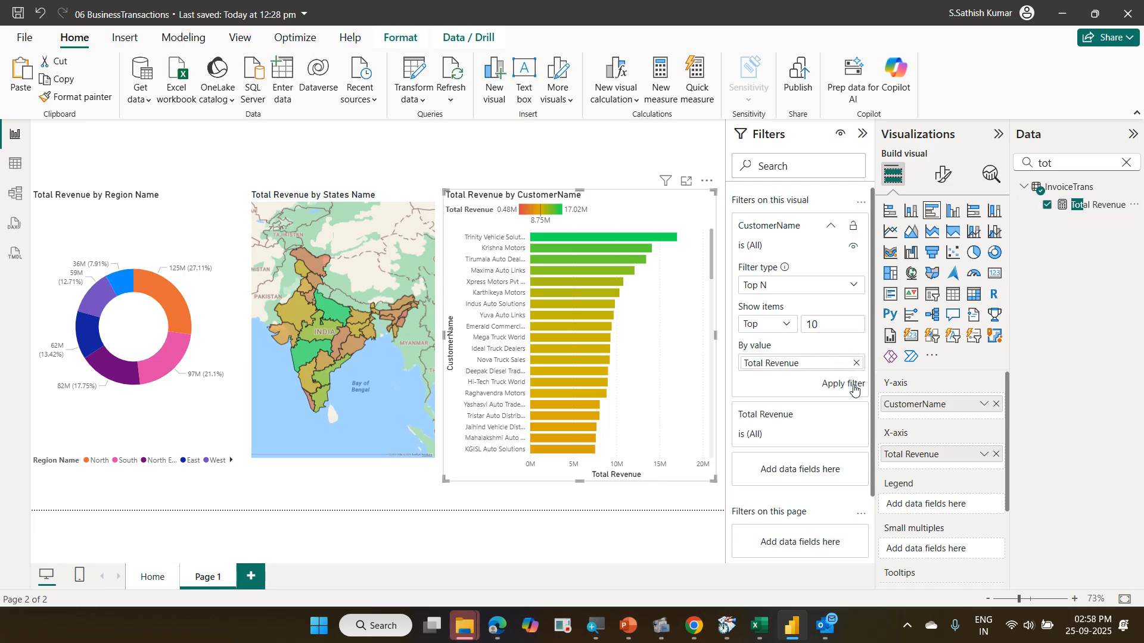
left_click(854, 386)
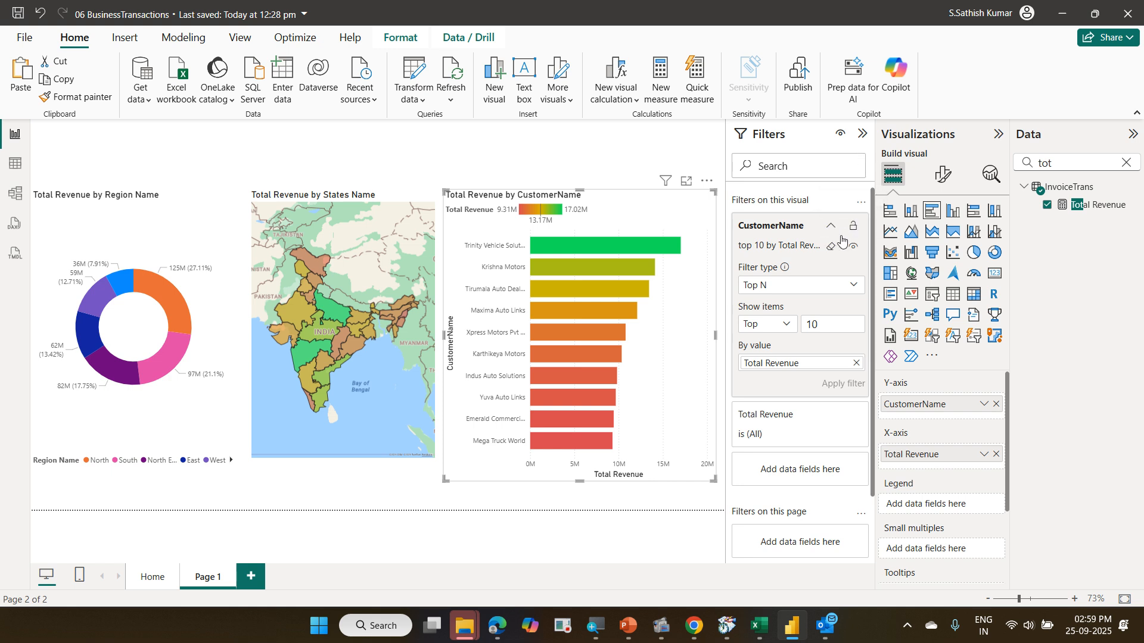
Clear the top 10 filter on CustomerName in the customer bar chart and set its filter type to Basic filtering
left_click(833, 246)
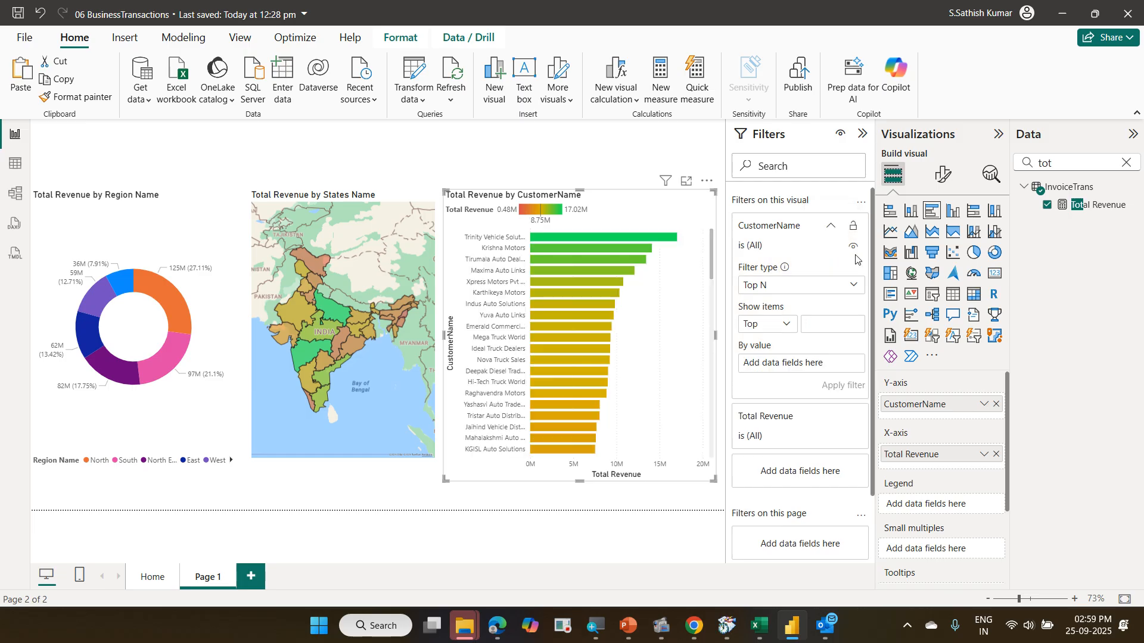
left_click(780, 285)
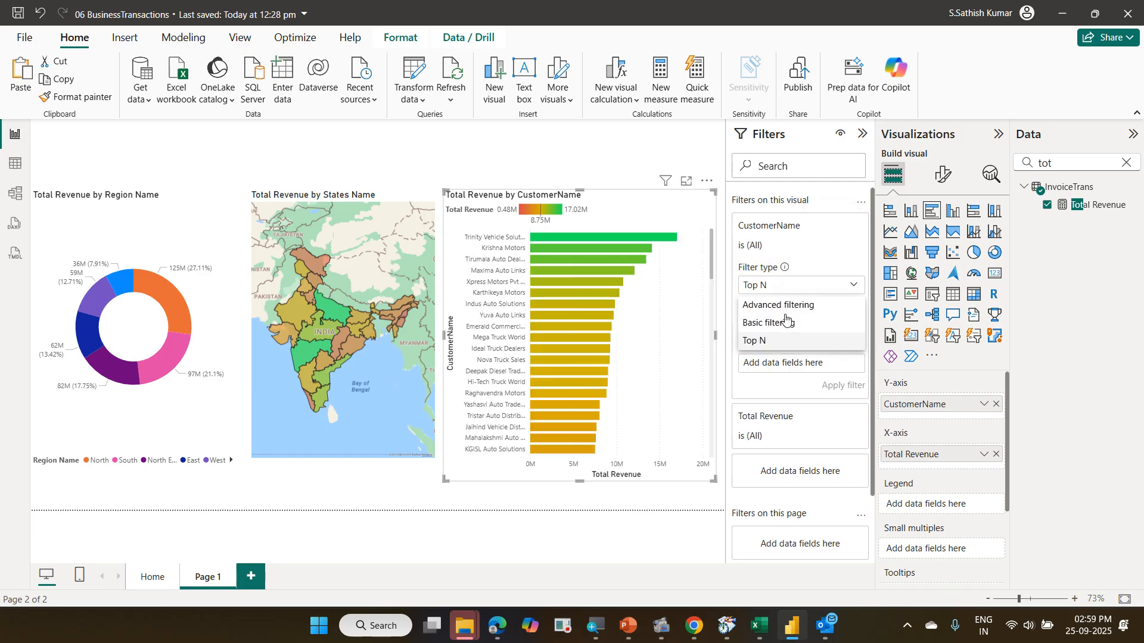
left_click(769, 322)
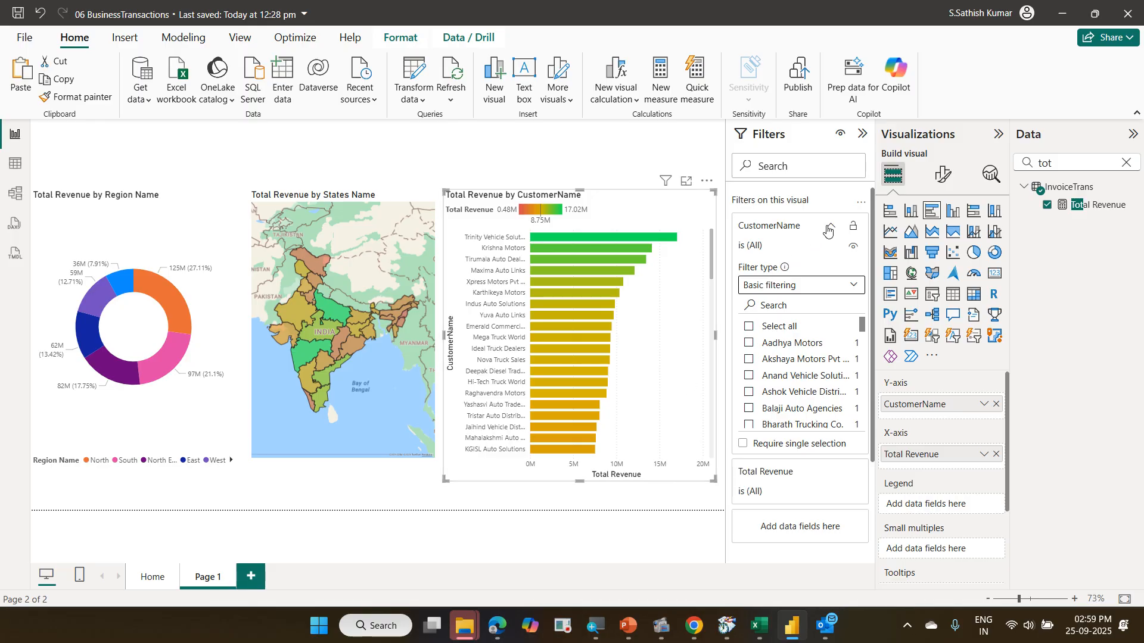
left_click(828, 231)
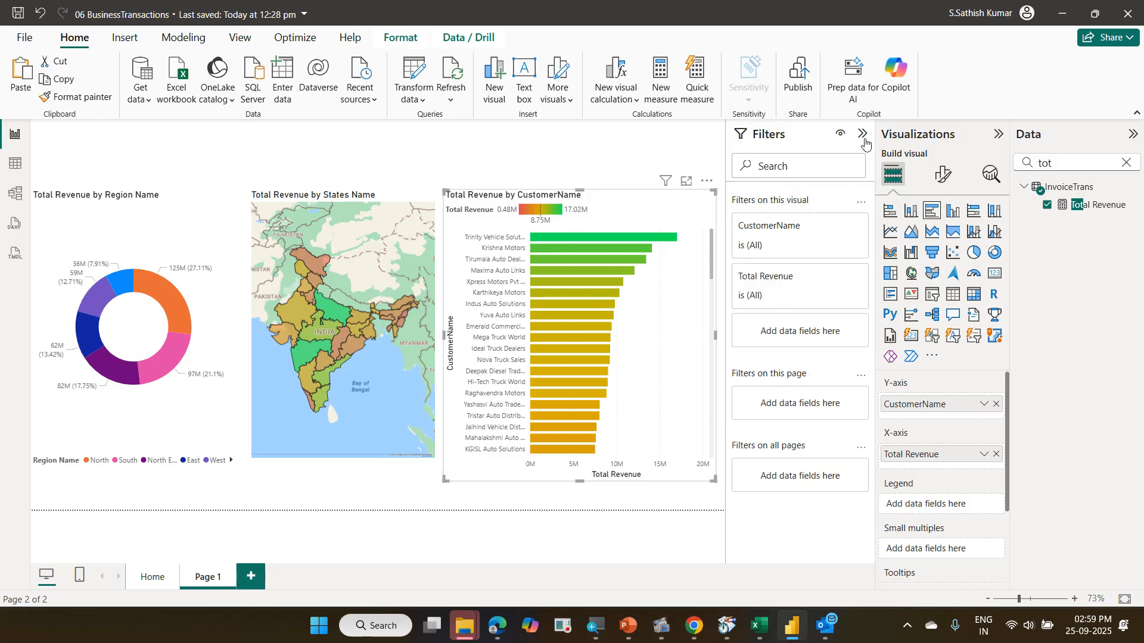
left_click(863, 138)
left_click(863, 139)
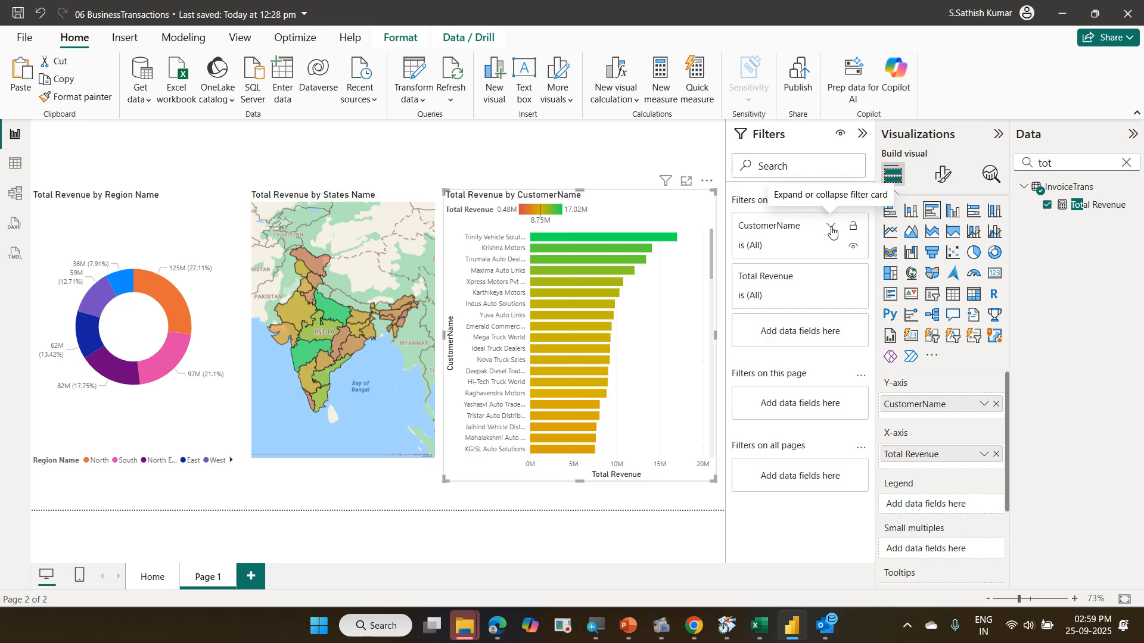
Set the CustomerName filter on the customer bar chart to Top N, showing the top 10 by Total Revenue, and apply it
left_click(831, 228)
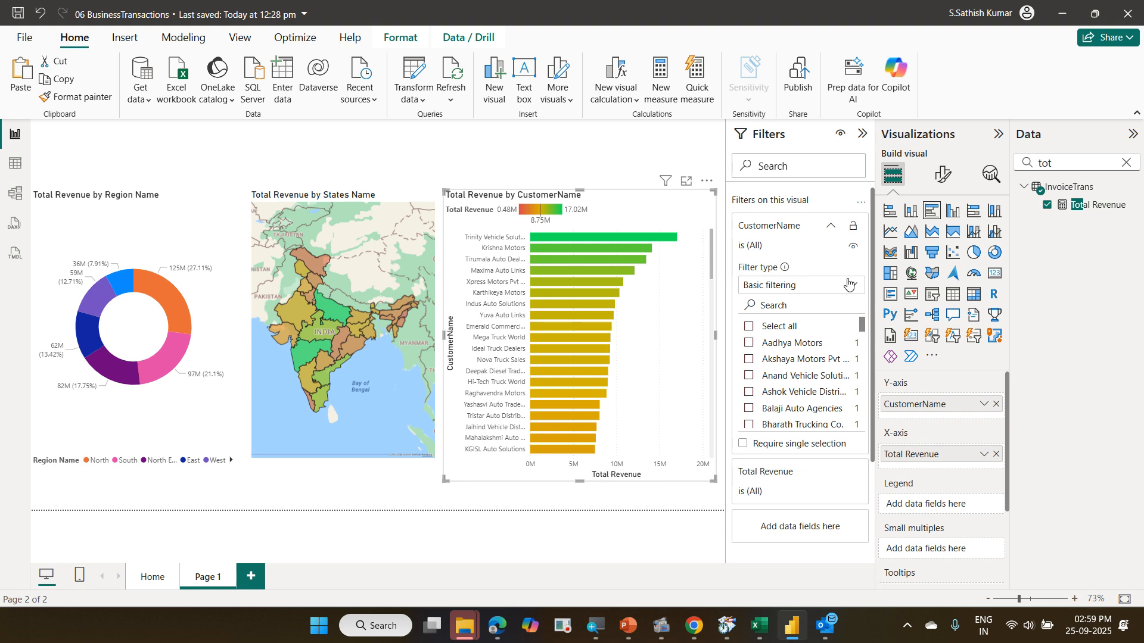
left_click(849, 287)
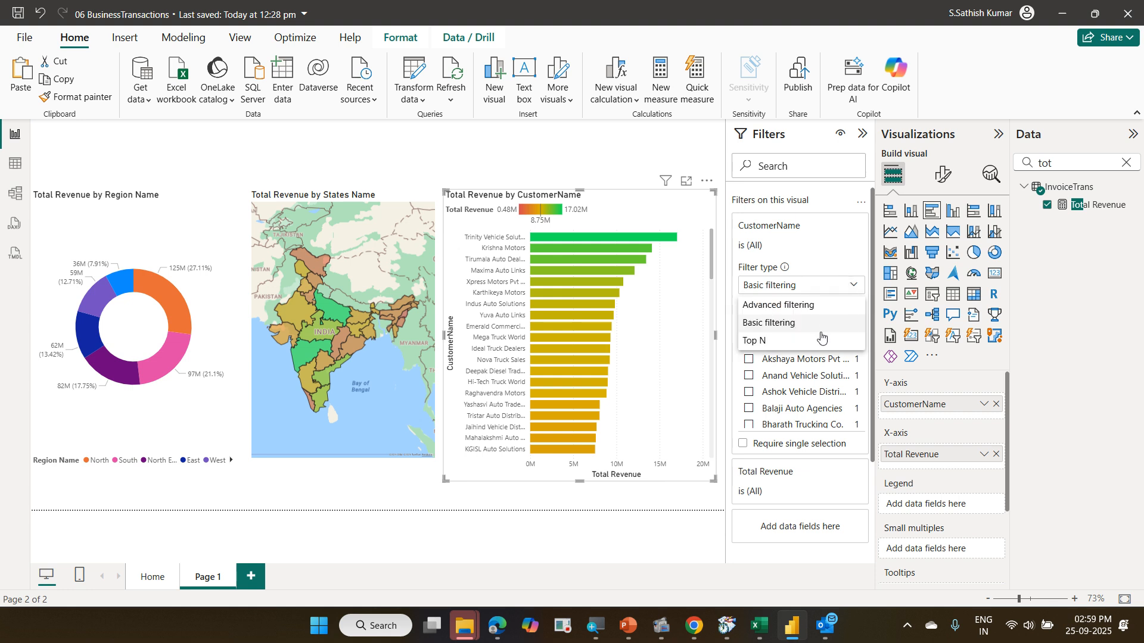
left_click(821, 341)
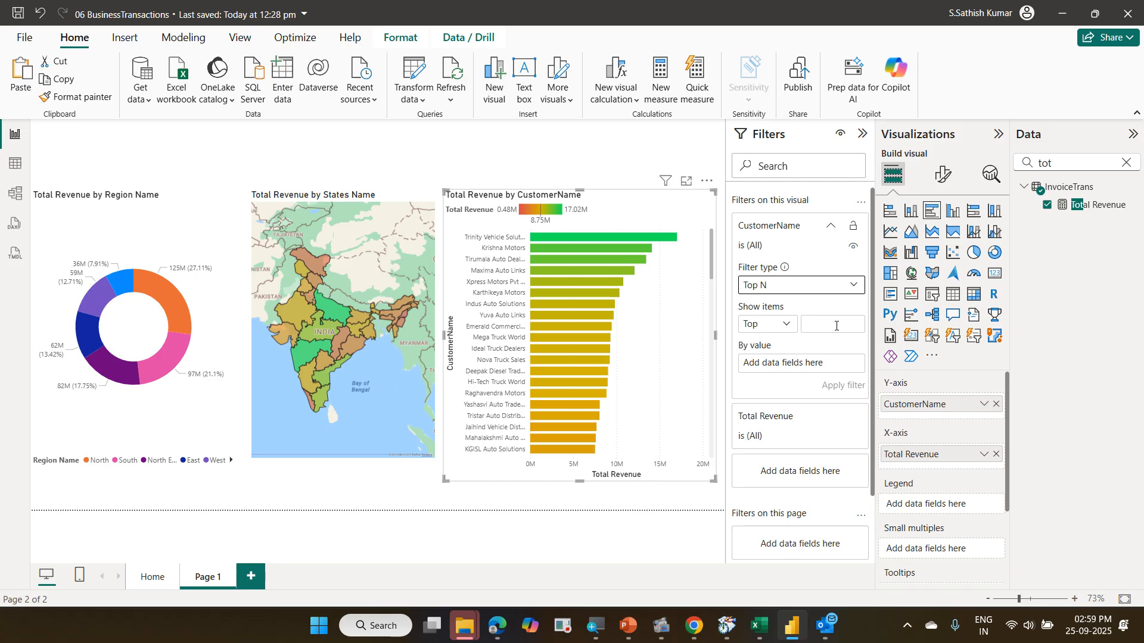
left_click(836, 325)
type("10")
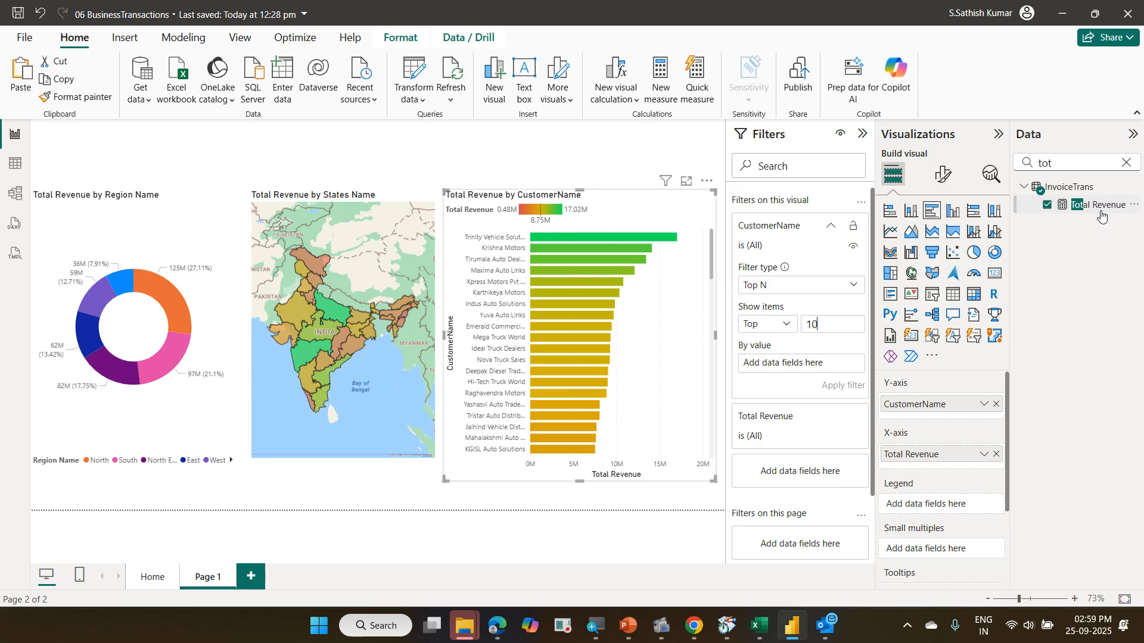
left_click_drag(1100, 216, 823, 365)
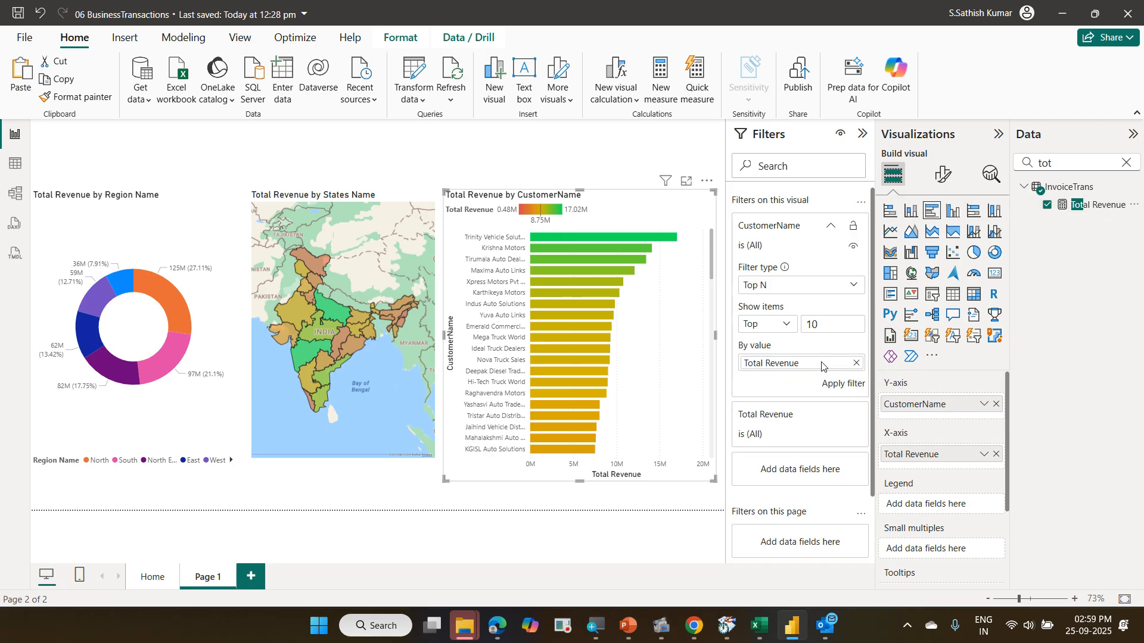
left_click(845, 384)
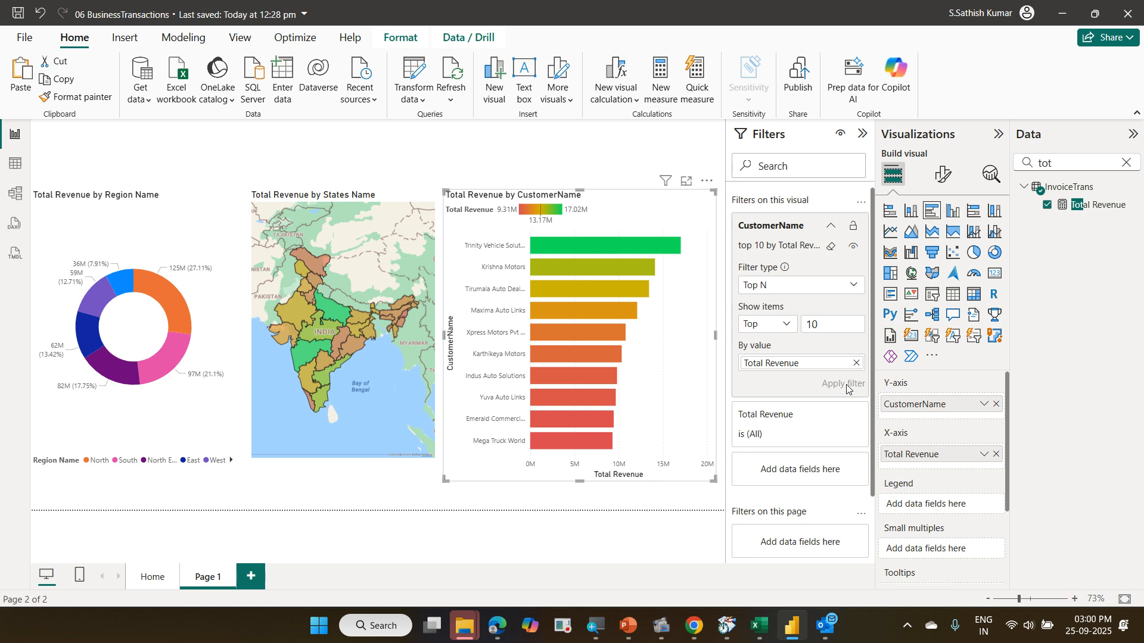
Test cross-highlighting by selecting the North and South regions in the donut chart, and clear the selection
left_click(168, 301)
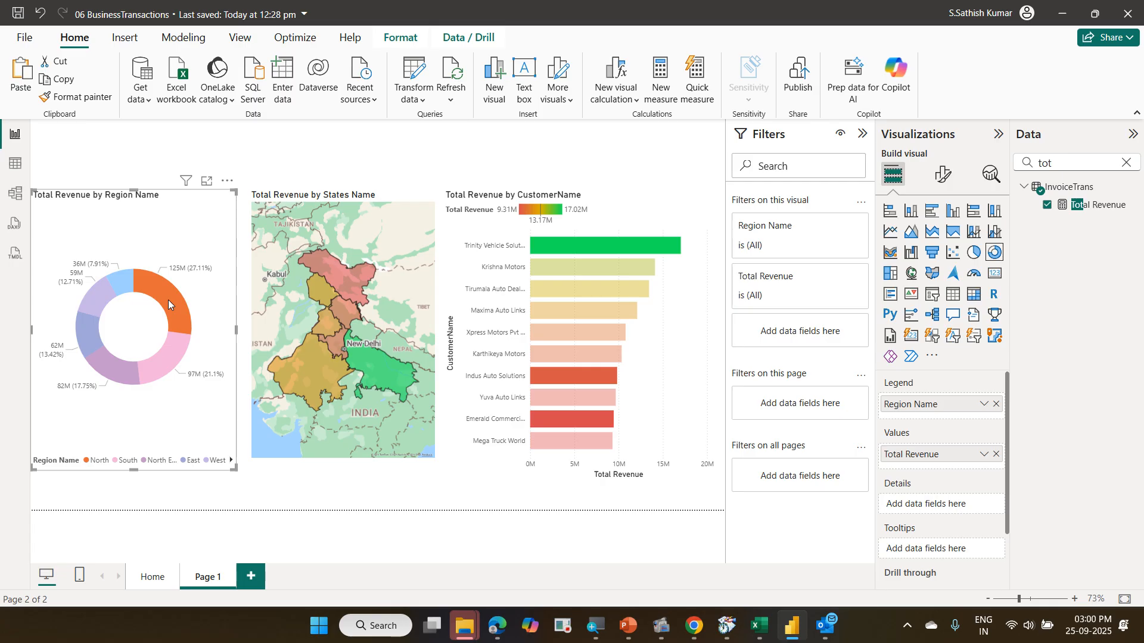
left_click(174, 337)
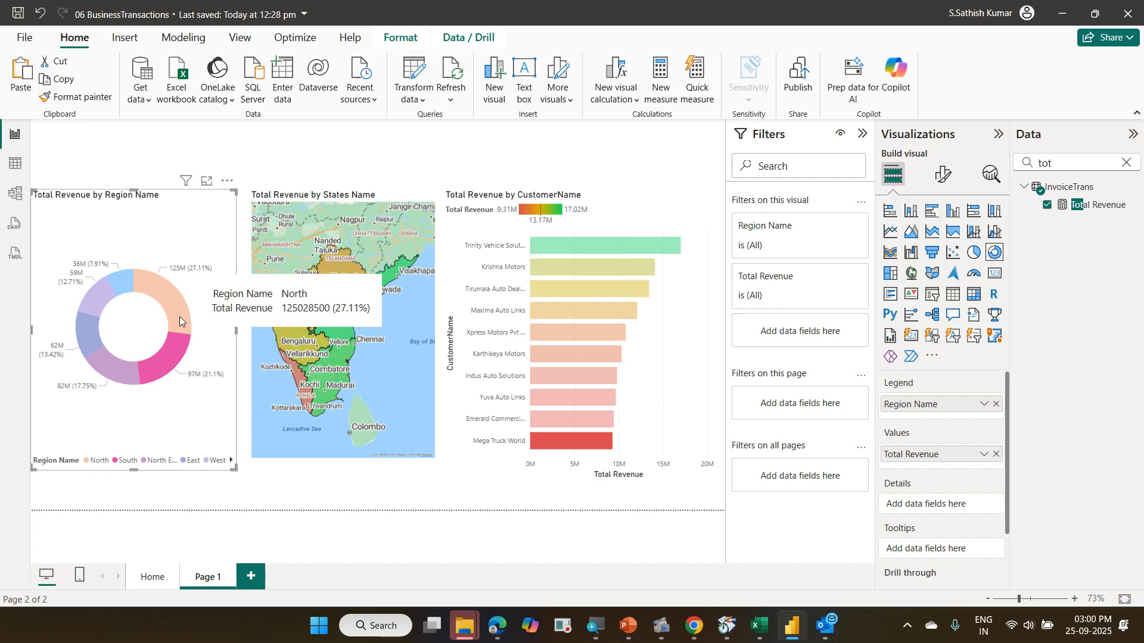
left_click(179, 317)
left_click(180, 316)
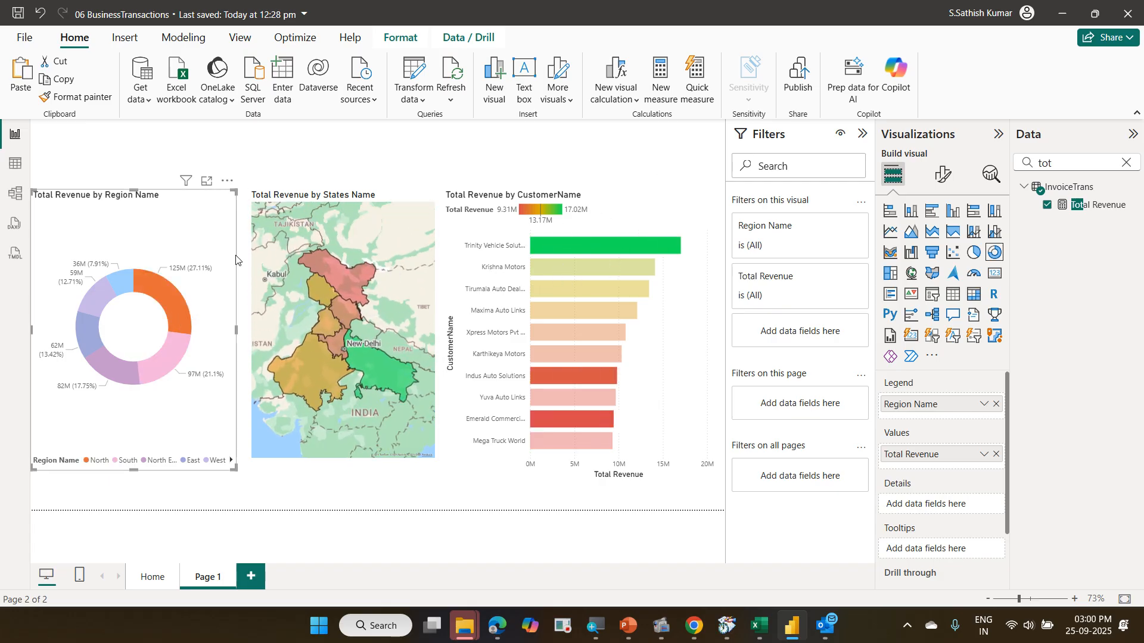
left_click(204, 240)
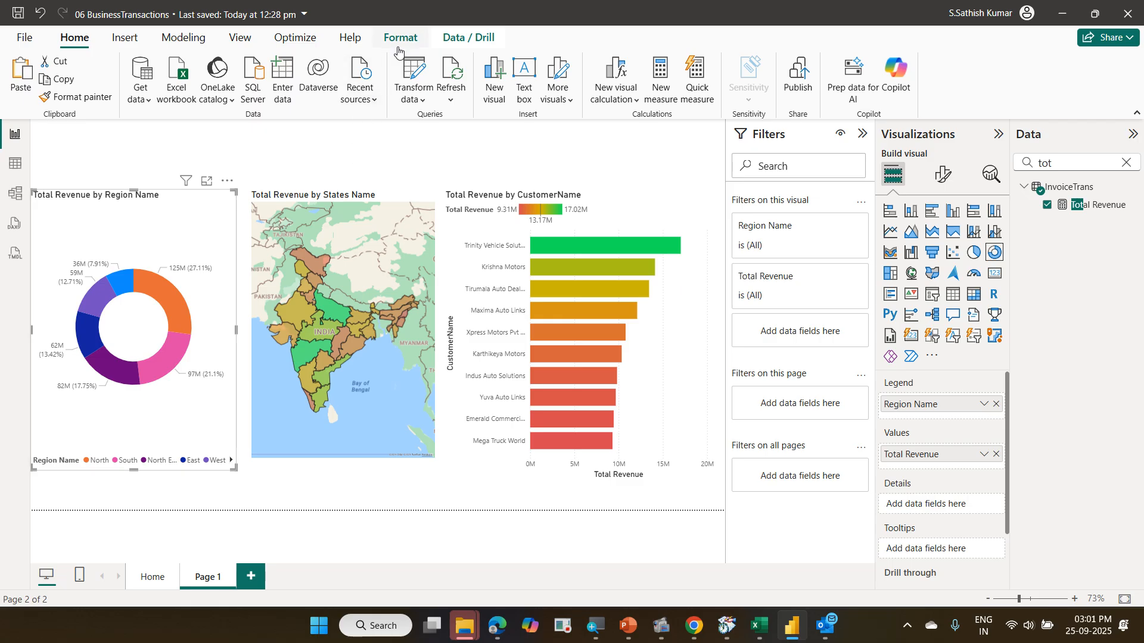
Edit the region donut chart's interactions so that it filters the customer bar chart instead of highlighting it
left_click(398, 49)
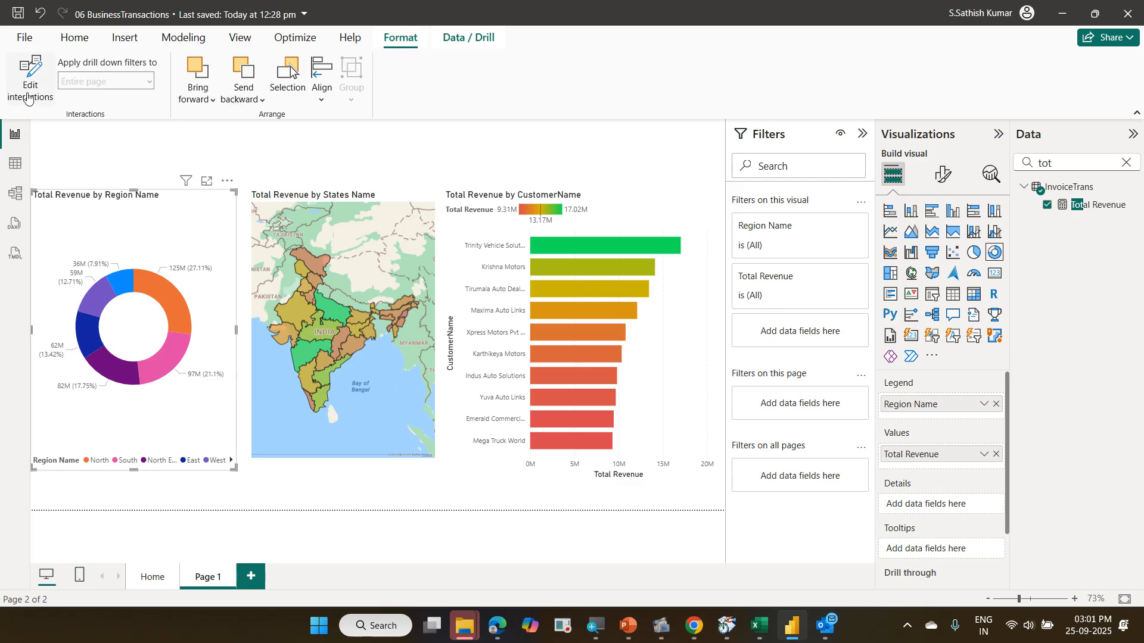
left_click(27, 96)
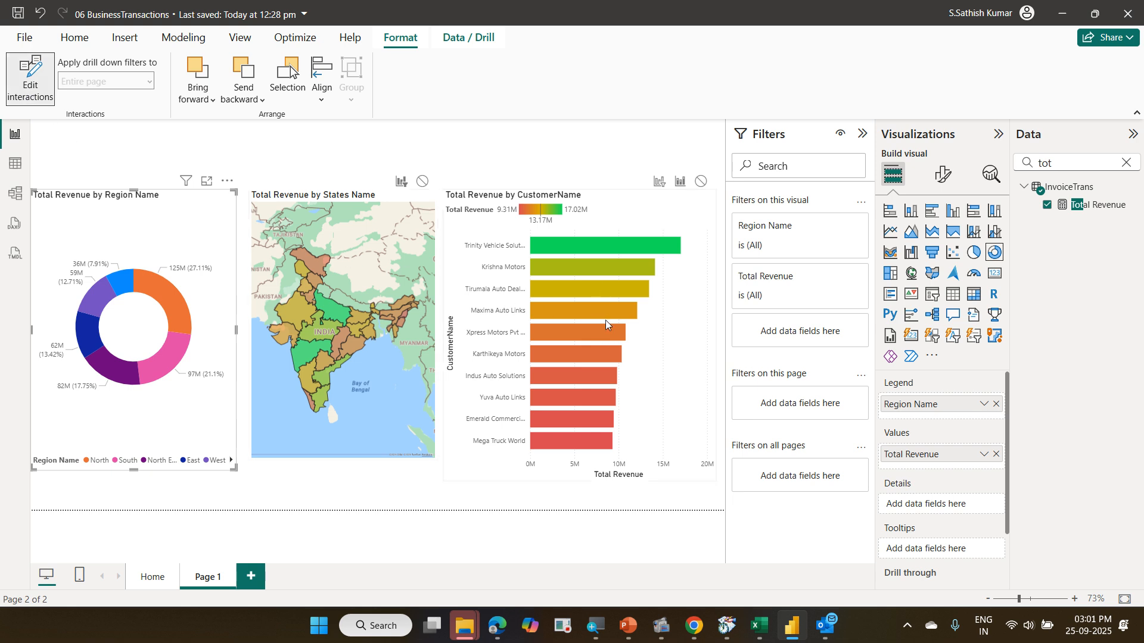
mouse_move(610, 318)
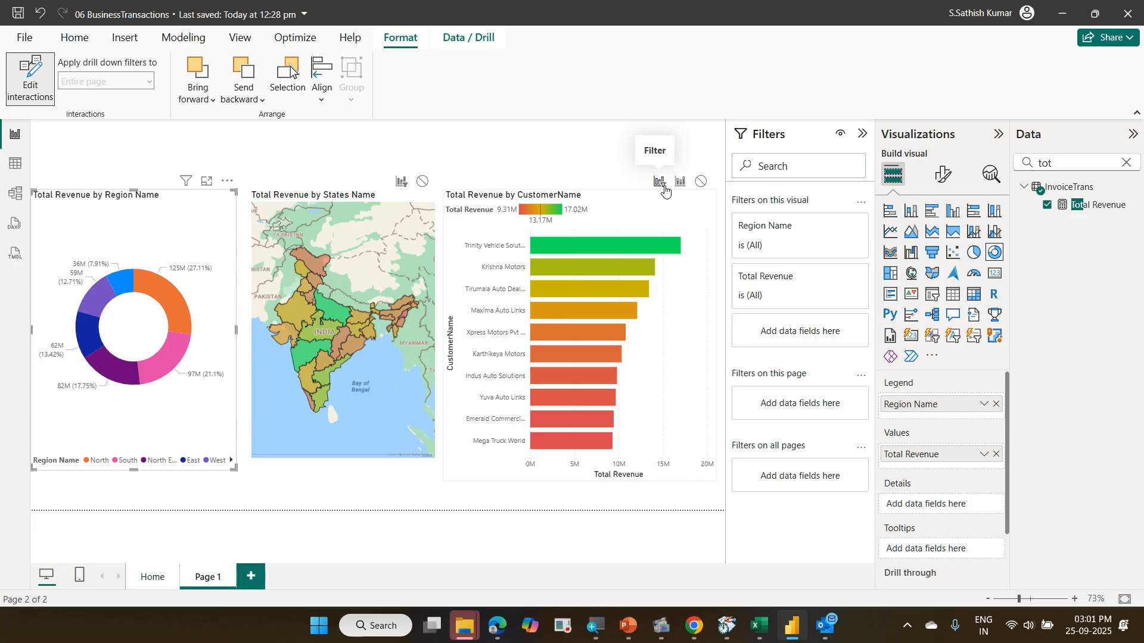
left_click(664, 187)
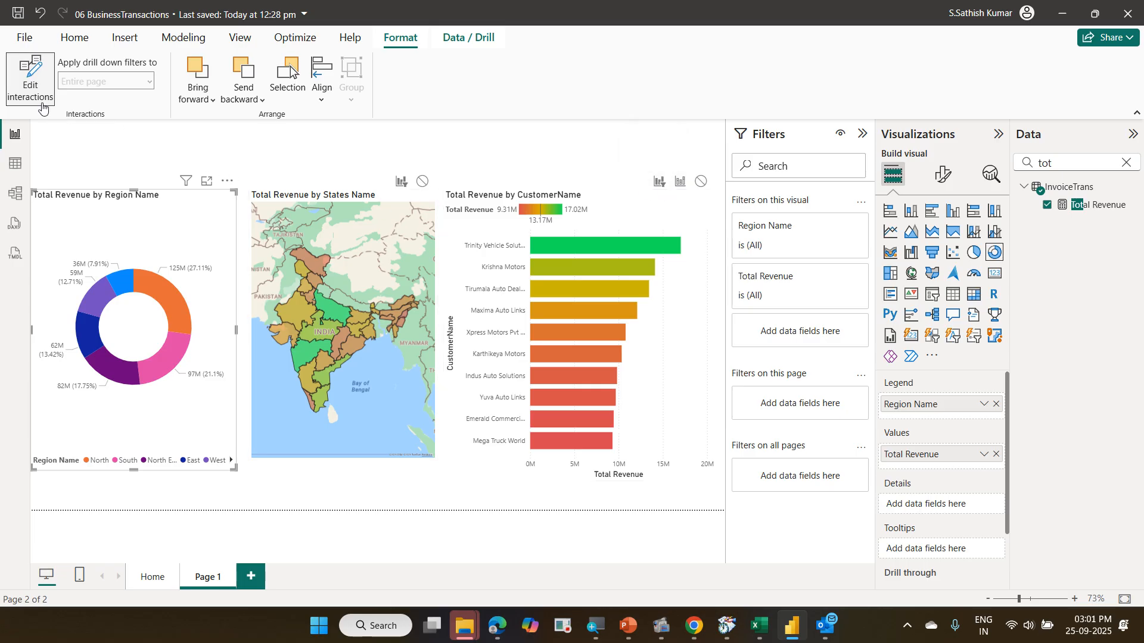
left_click(42, 102)
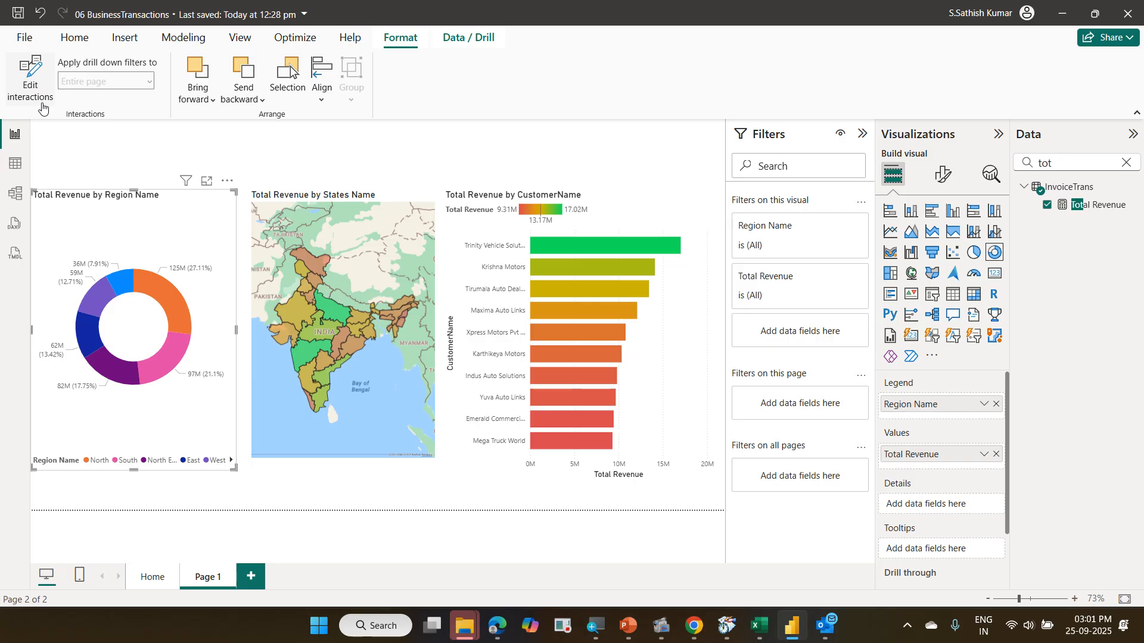
Test the donut's filtering of the map and customer bars by selecting each region in turn, and clear the selection
left_click(162, 293)
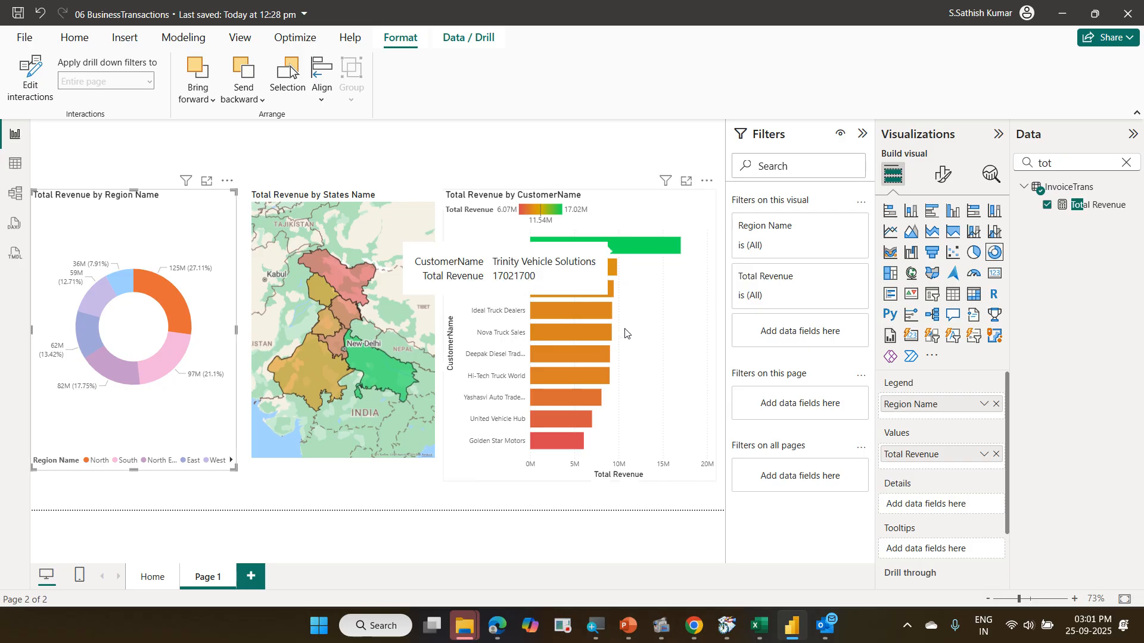
left_click(174, 346)
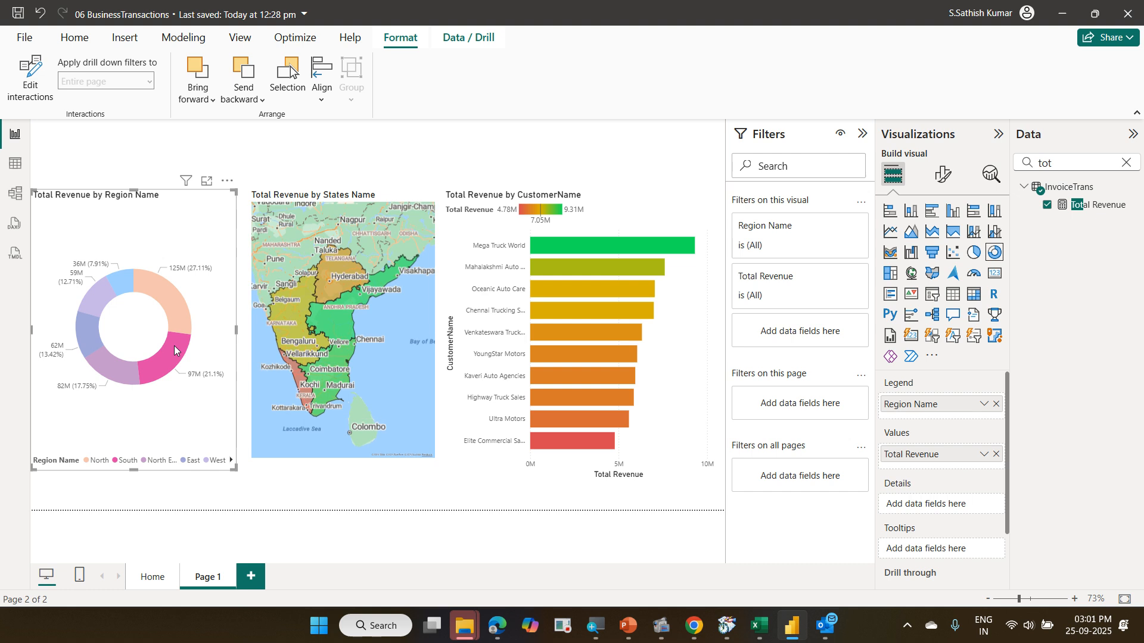
left_click(118, 372)
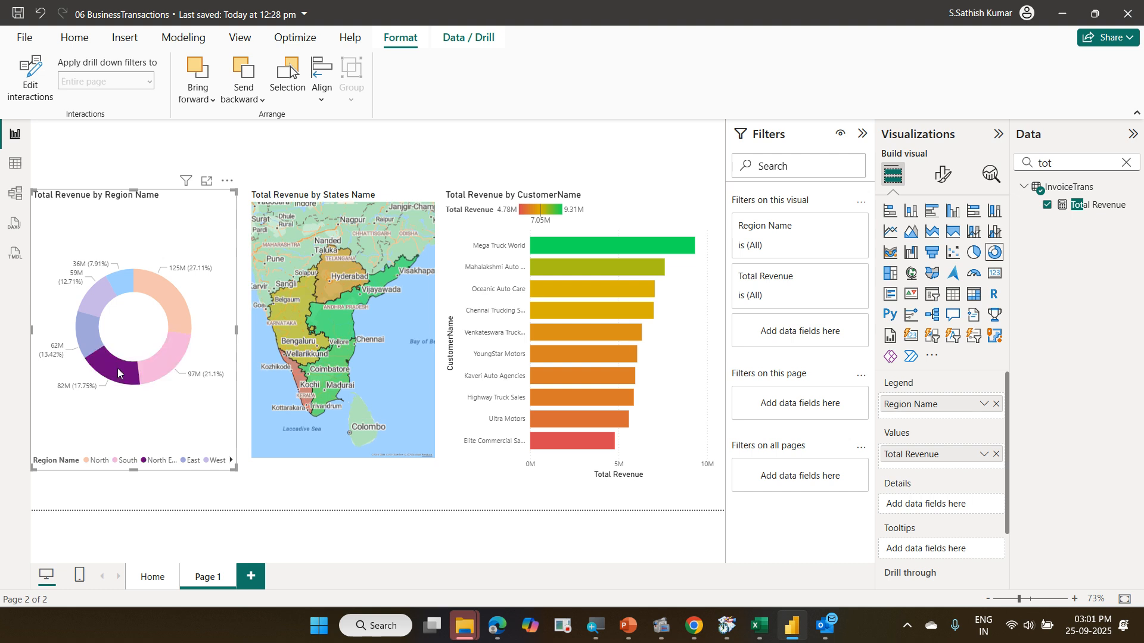
left_click(96, 342)
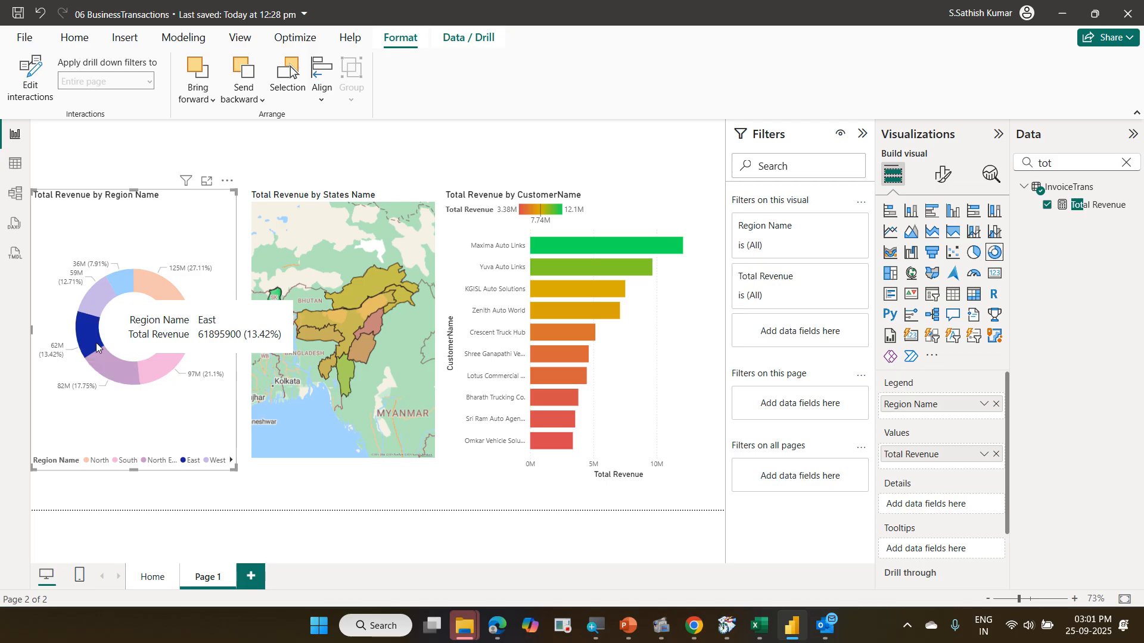
left_click(118, 304)
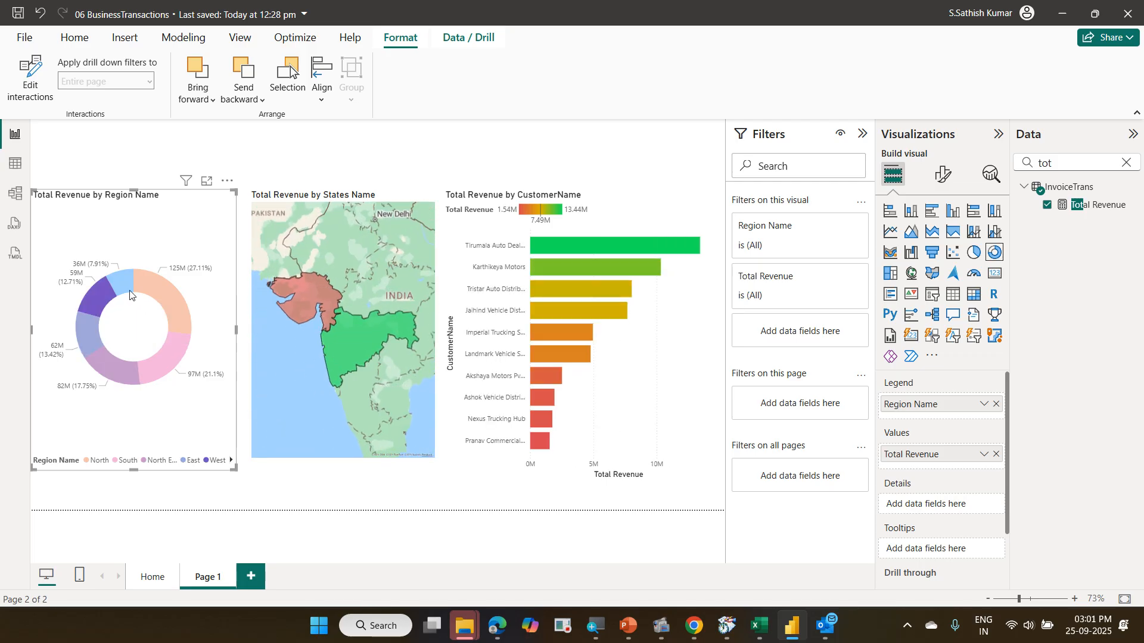
left_click(123, 281)
left_click(170, 294)
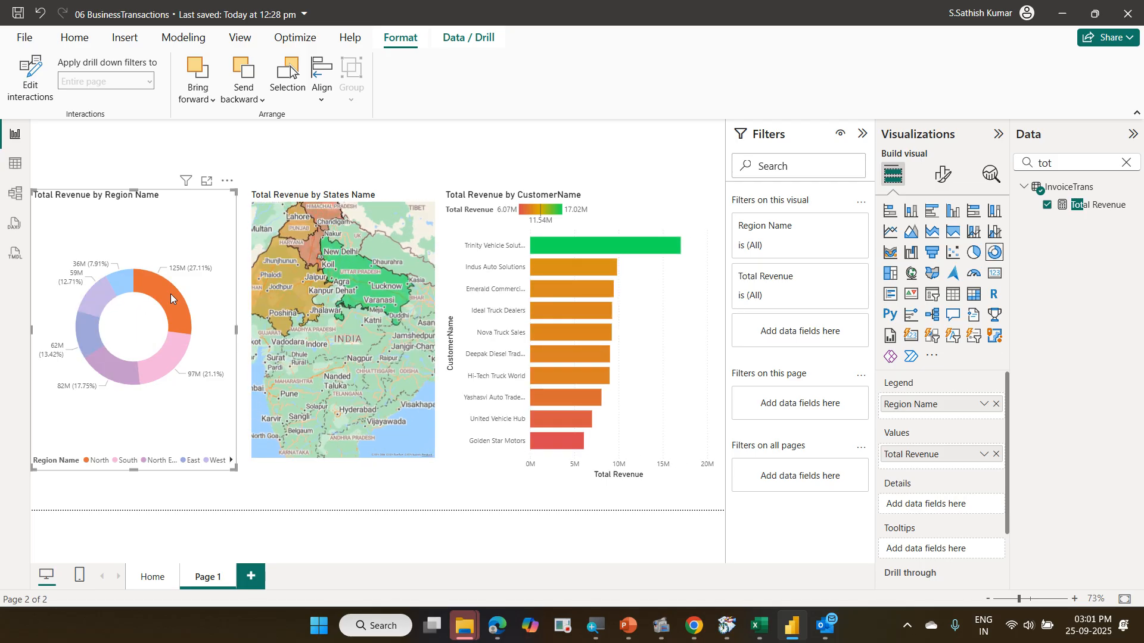
left_click(171, 360)
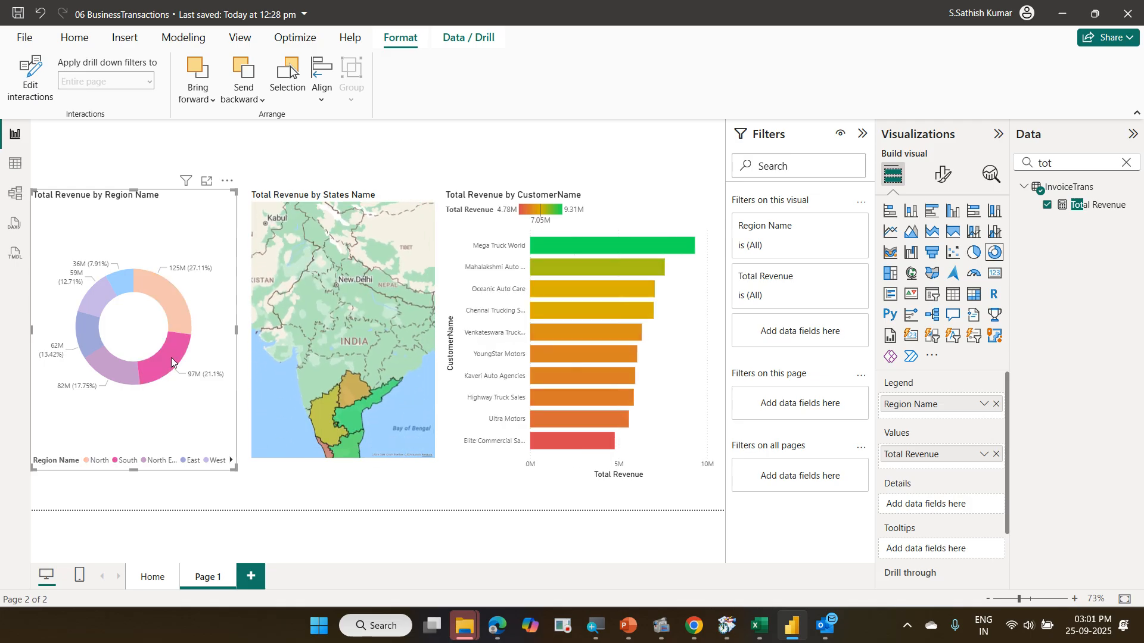
left_click(133, 362)
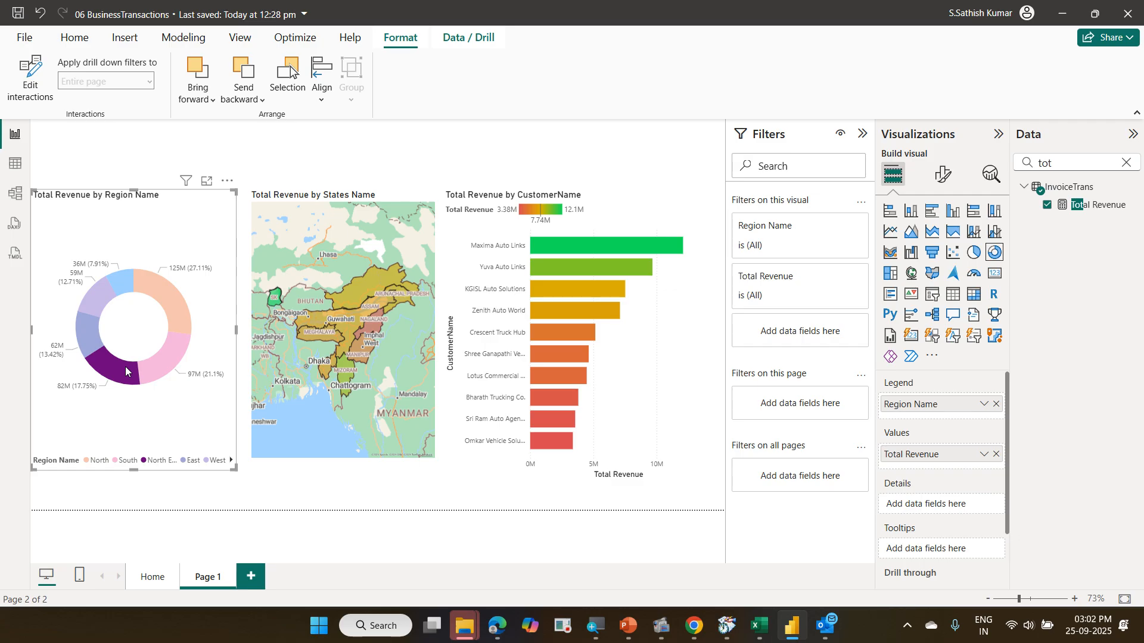
left_click(126, 371)
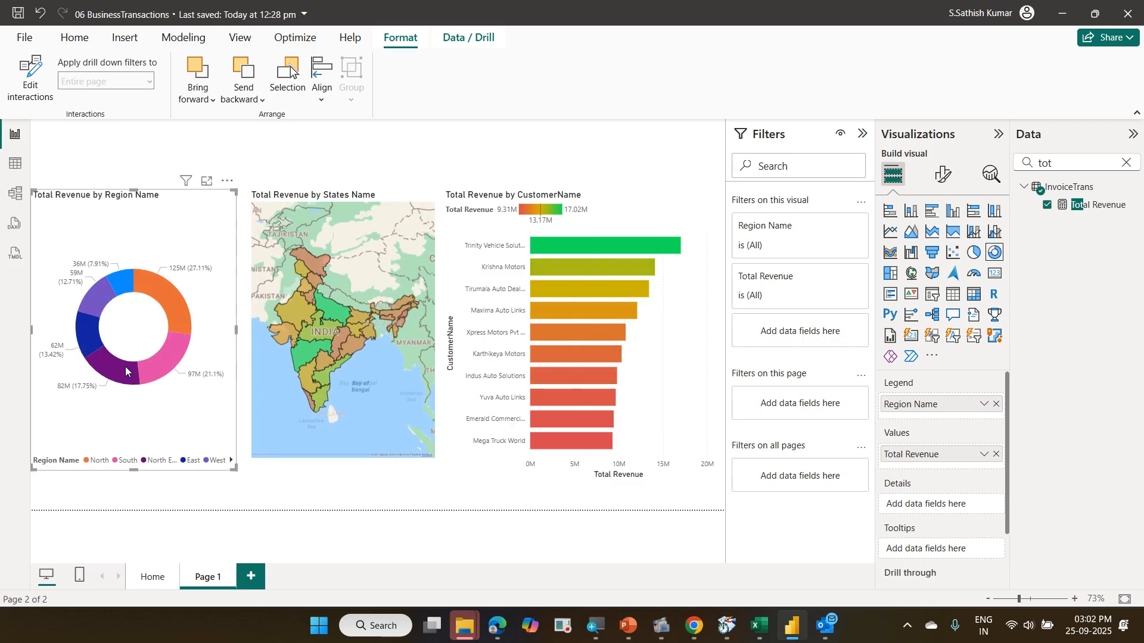
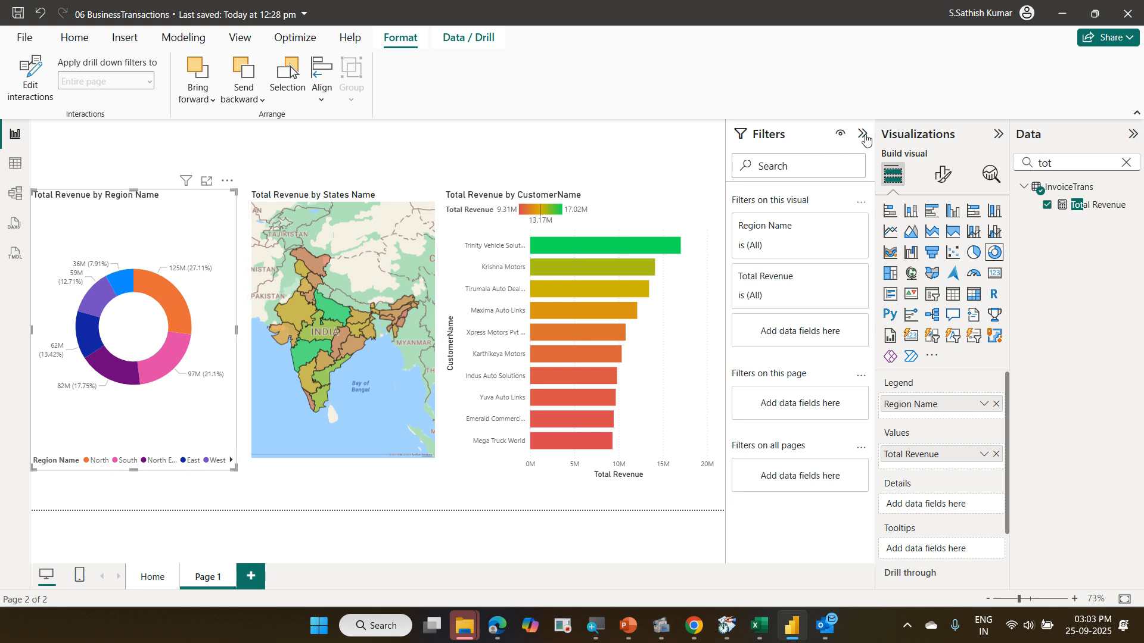
Collapse the filters pane and rename the report page Page 1 as Top10
left_click(863, 134)
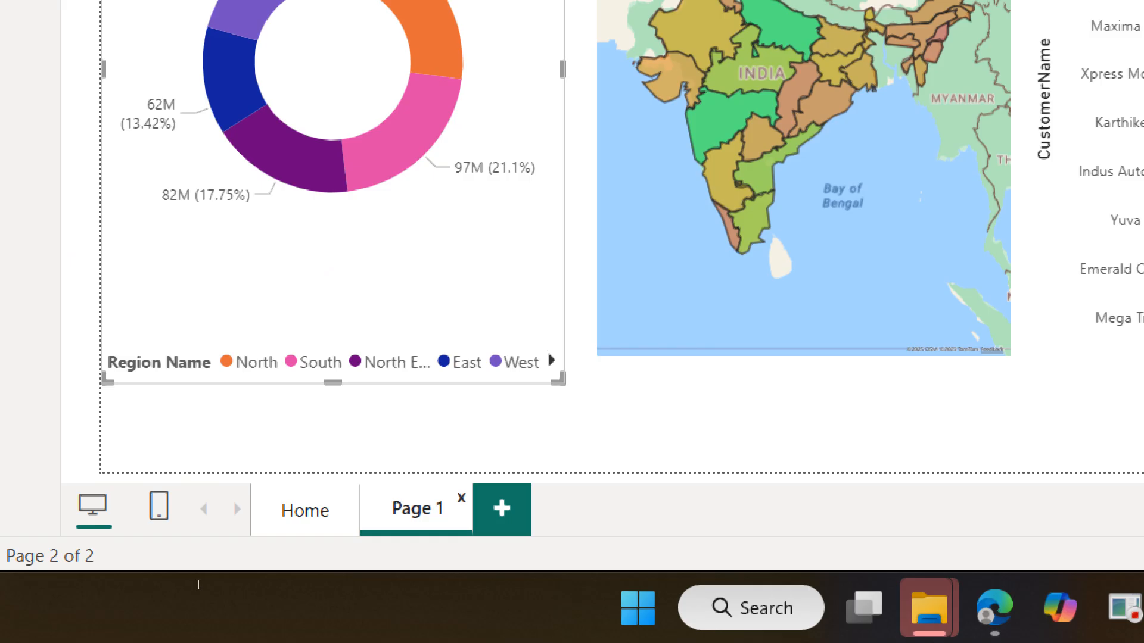
key("BackSpace")
key("BackSpace")
key("BackSpace")
key("BackSpace")
key("BackSpace")
key("BackSpace")
type("Top10")
key("Return")
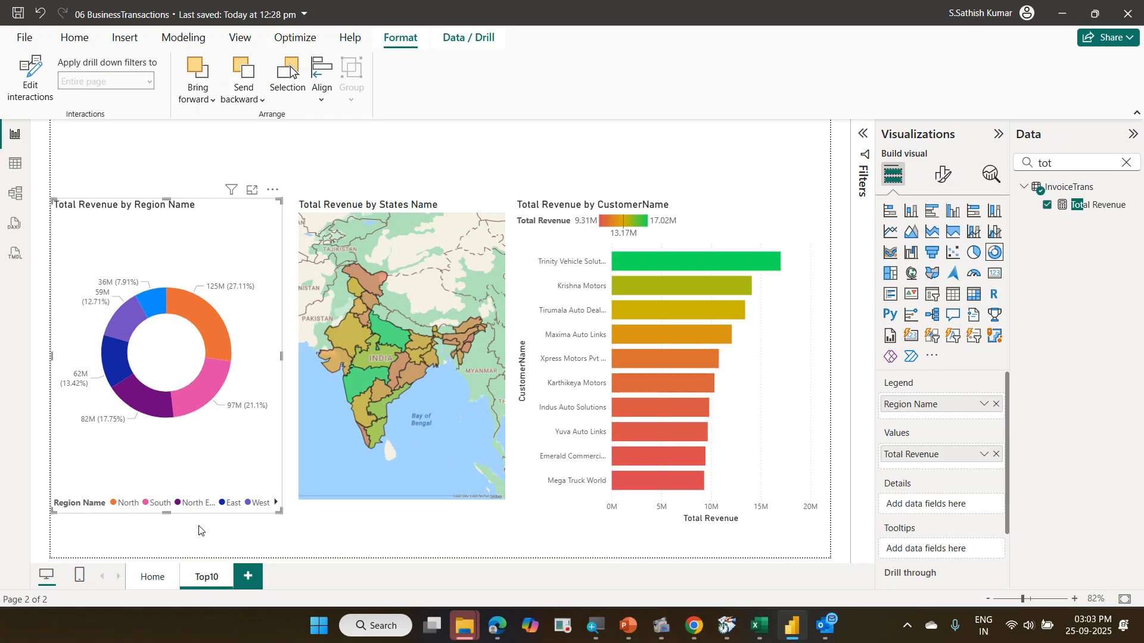
Add a new blank report page and return to the Top10 page
left_click(248, 577)
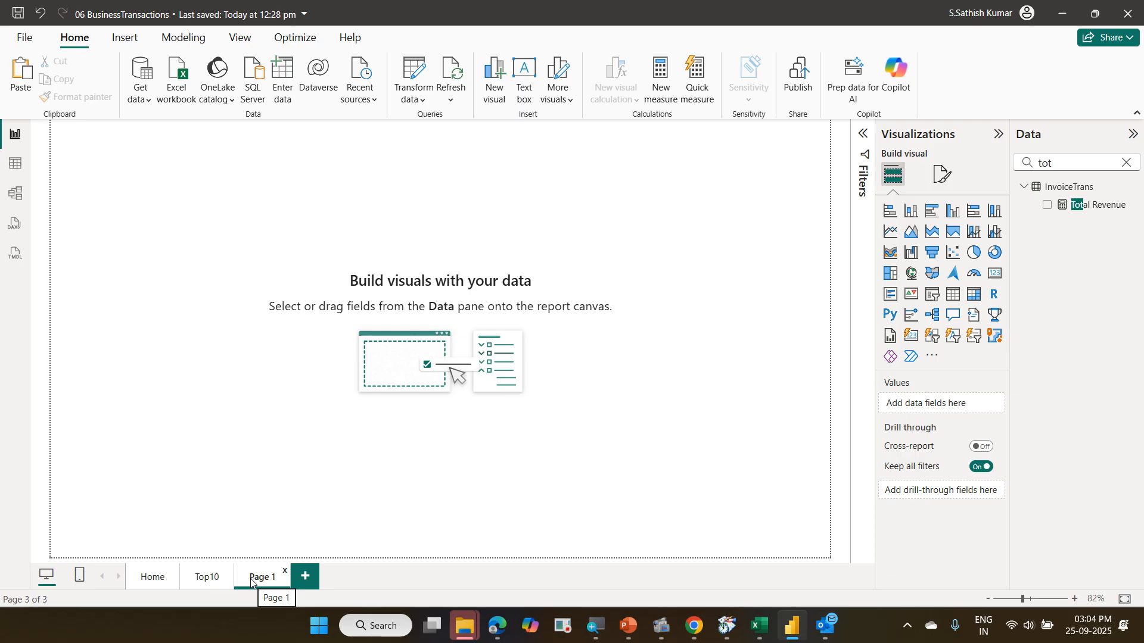
left_click(204, 578)
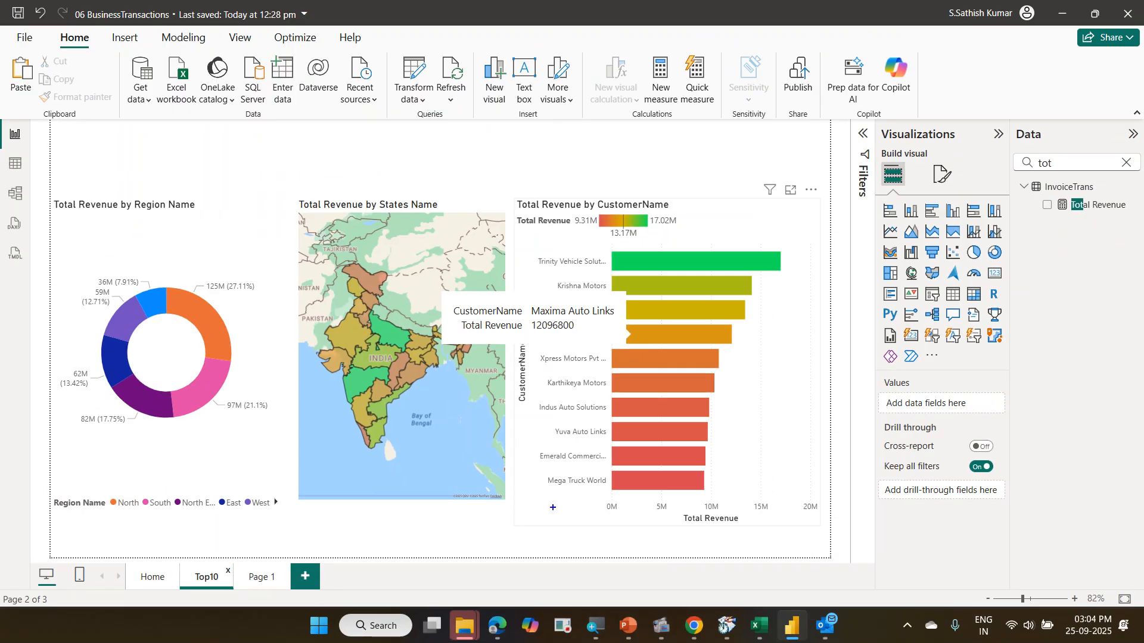
mouse_move(691, 329)
left_mouse_down()
mouse_move(691, 348)
mouse_move(336, 467)
mouse_move(258, 563)
mouse_move(269, 586)
mouse_move(194, 448)
mouse_move(617, 325)
left_mouse_up()
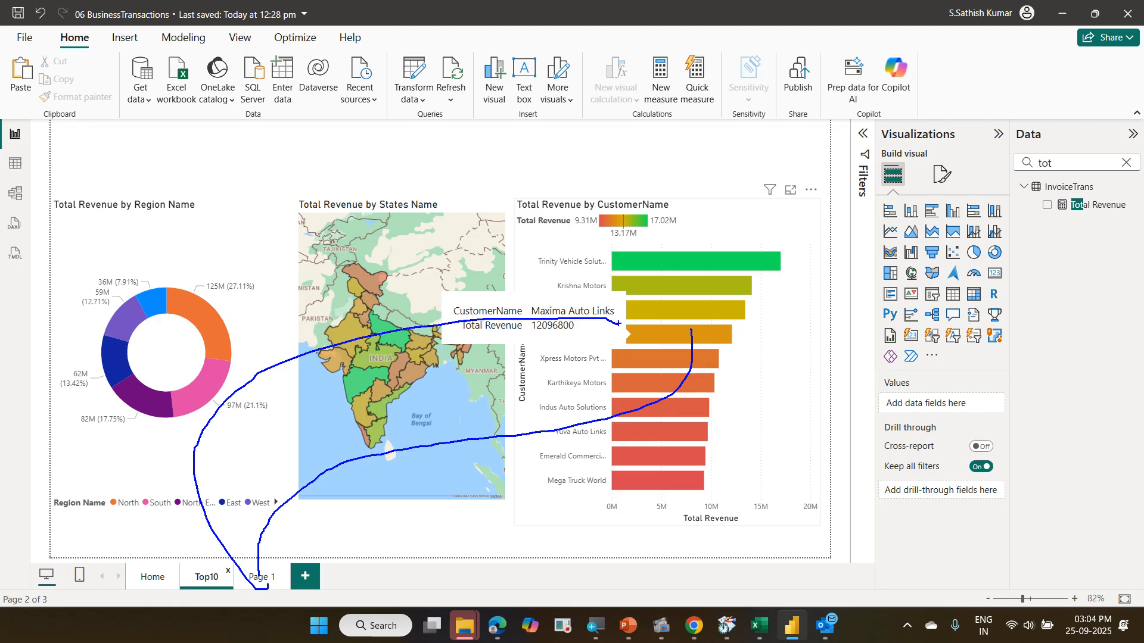
Insert an empty table visual on the blank report page Page 1, move it down and enlarge it to about half the page's width
key("Escape")
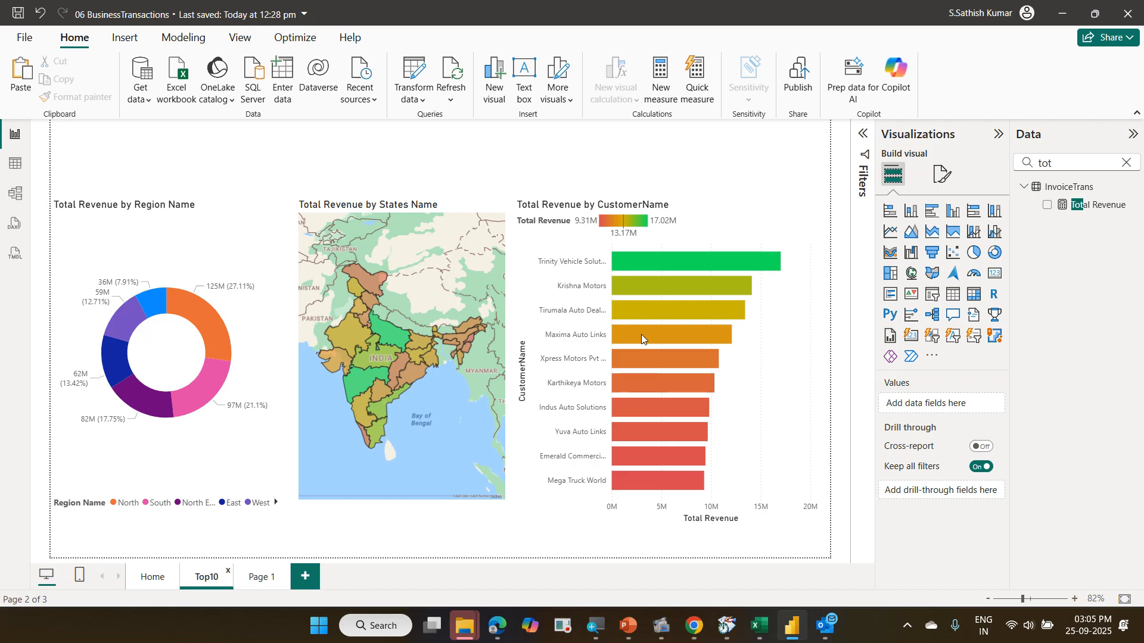
left_click(265, 578)
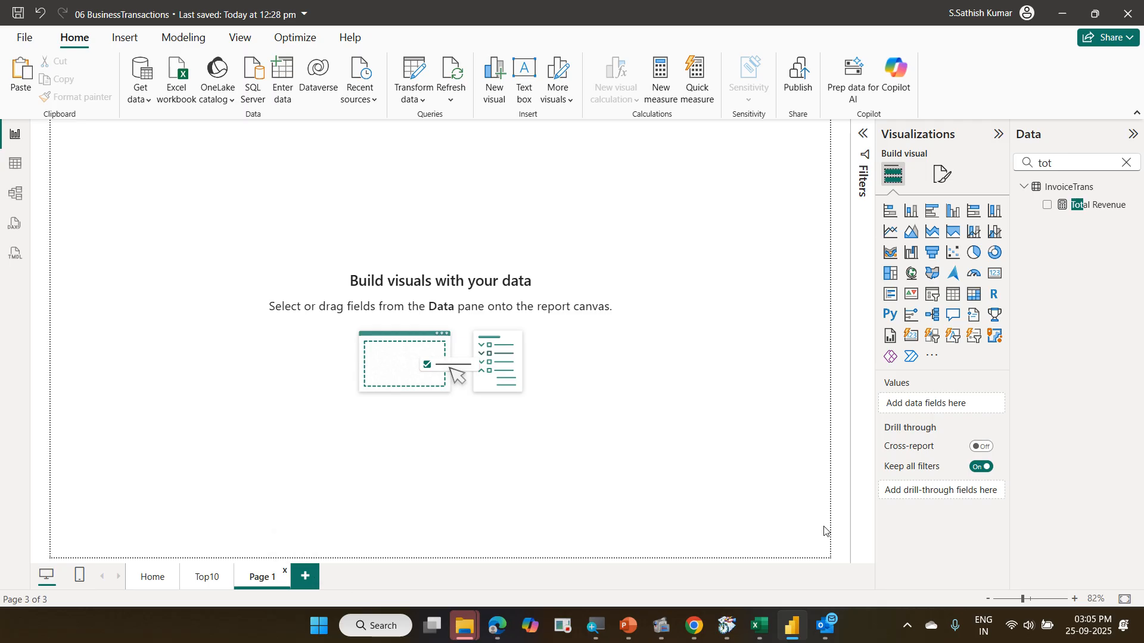
left_click(1125, 161)
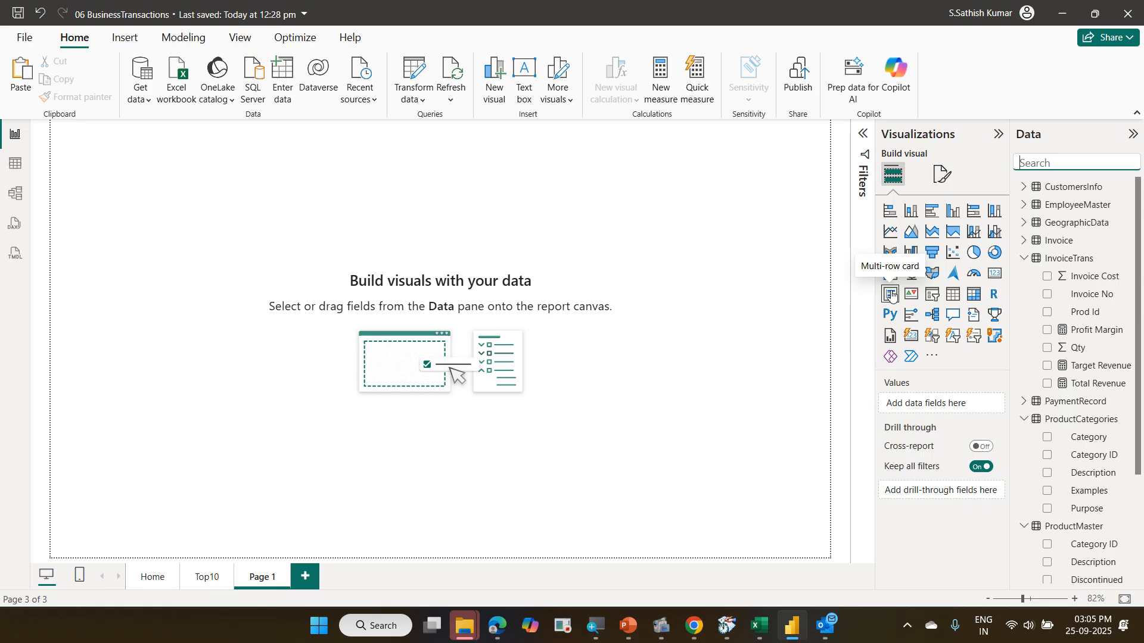
left_click(950, 296)
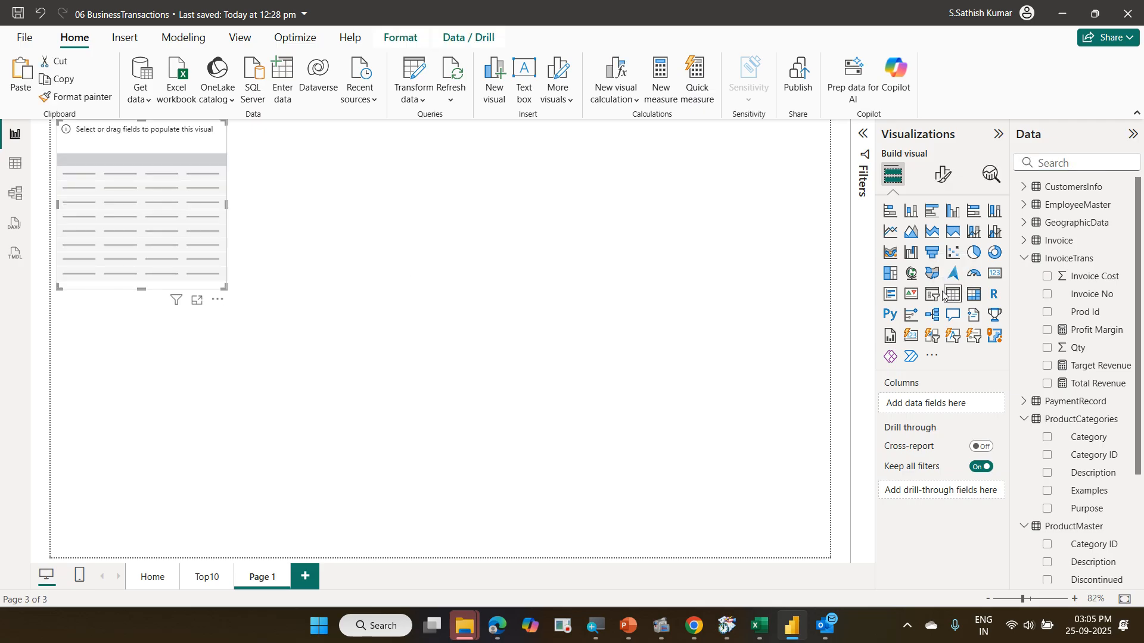
left_click_drag(197, 148, 192, 205)
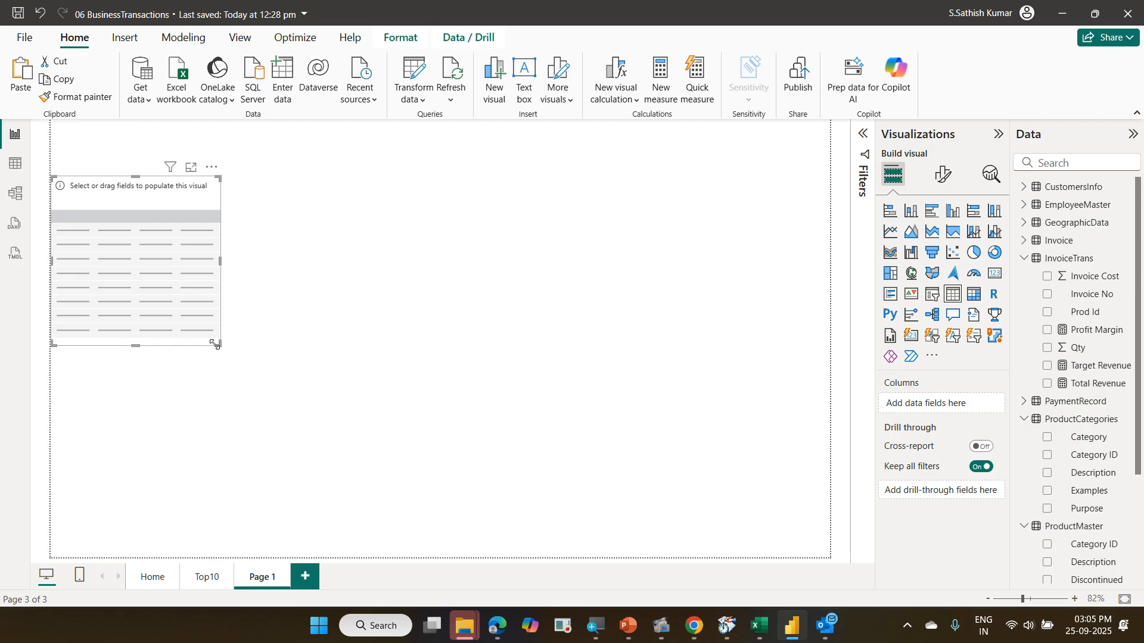
left_click_drag(215, 344, 439, 539)
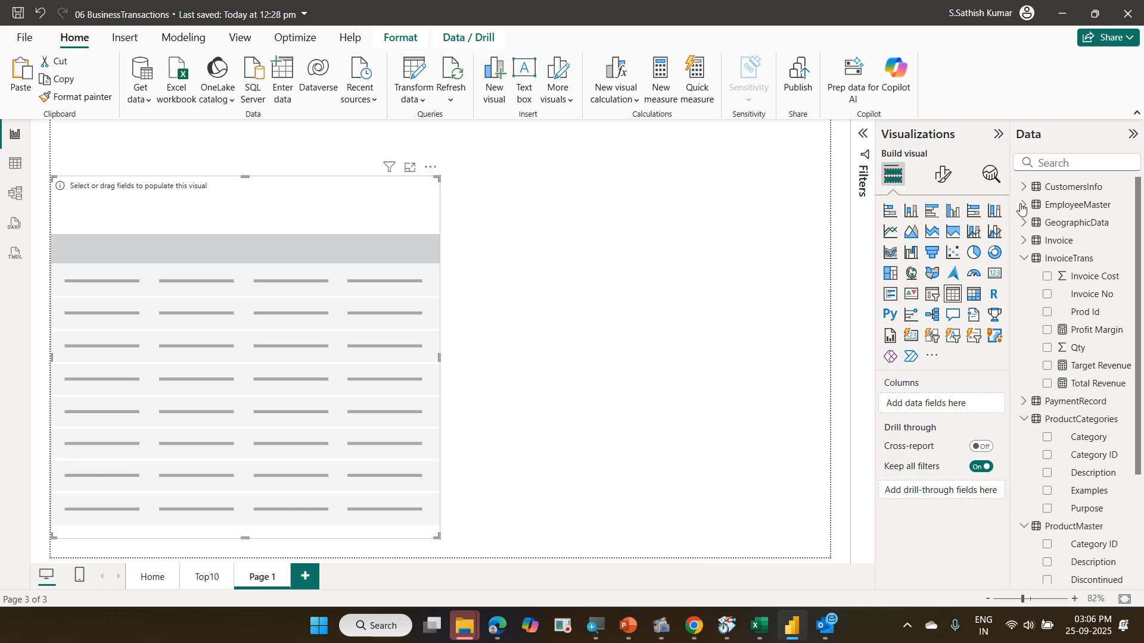
Search the data fields for invoice and add Invoice No and Invoice Date from the Invoice table as the table's columns
left_click(1068, 159)
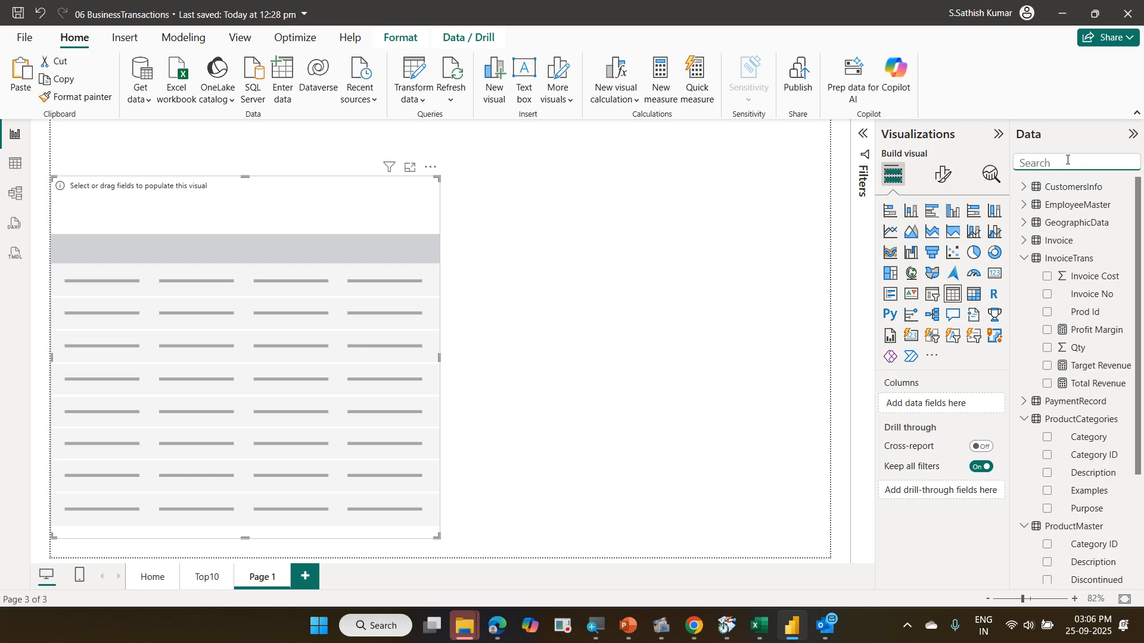
type("invoic")
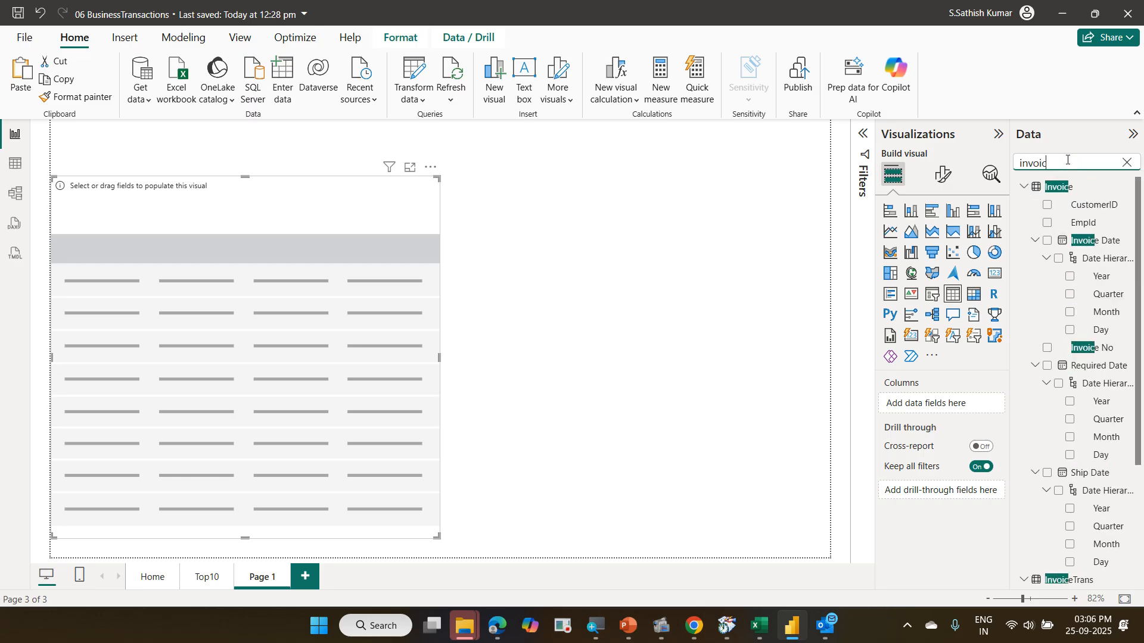
type("e")
left_click_drag(1102, 346, 961, 411)
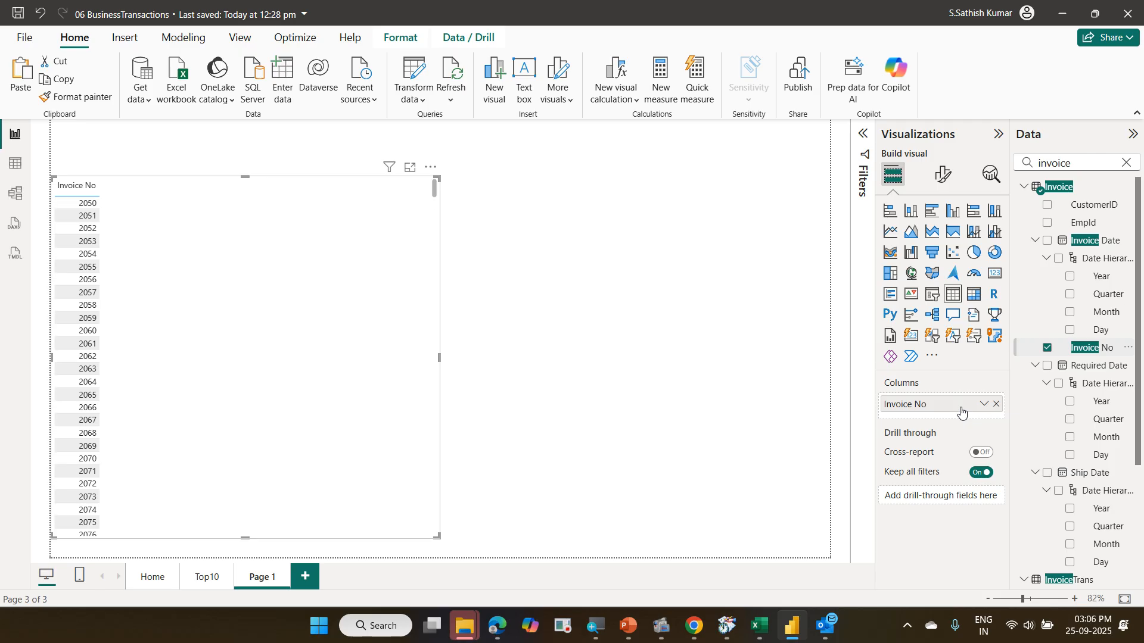
left_click_drag(1090, 242, 961, 415)
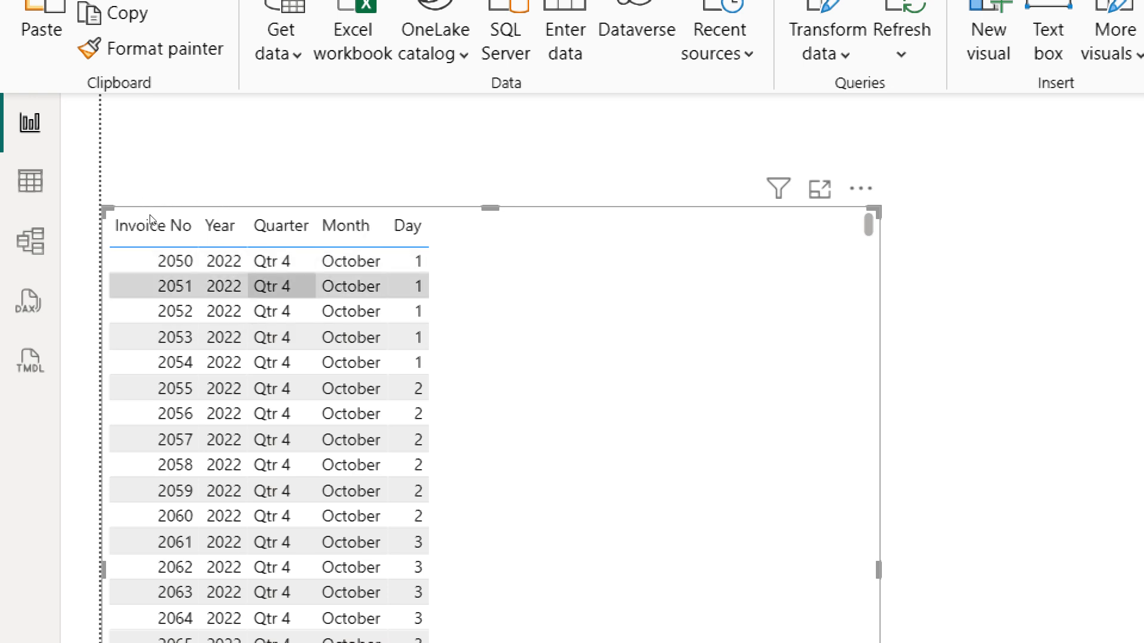
Switch the table's Invoice Date column from the date hierarchy to the plain Invoice Date
left_click(228, 230)
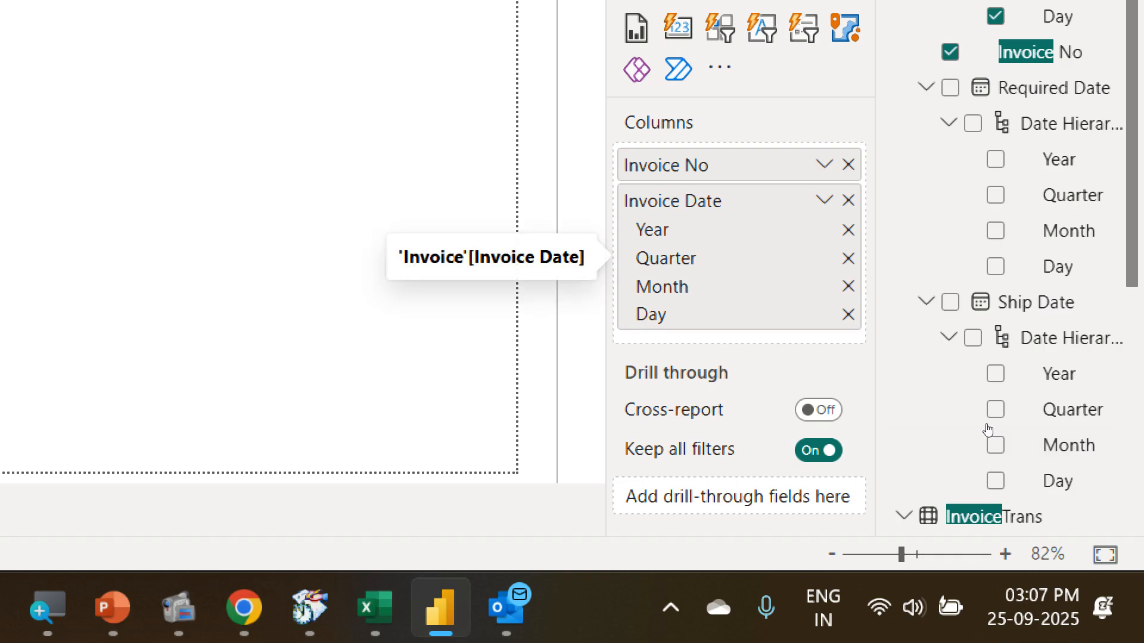
left_click(825, 200)
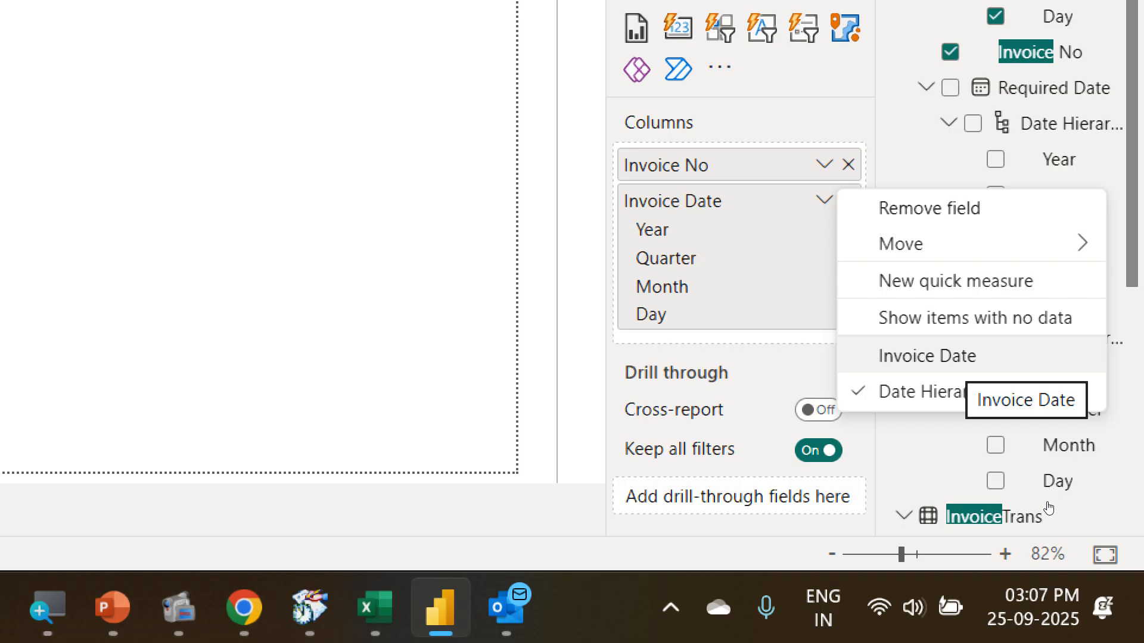
left_click(927, 356)
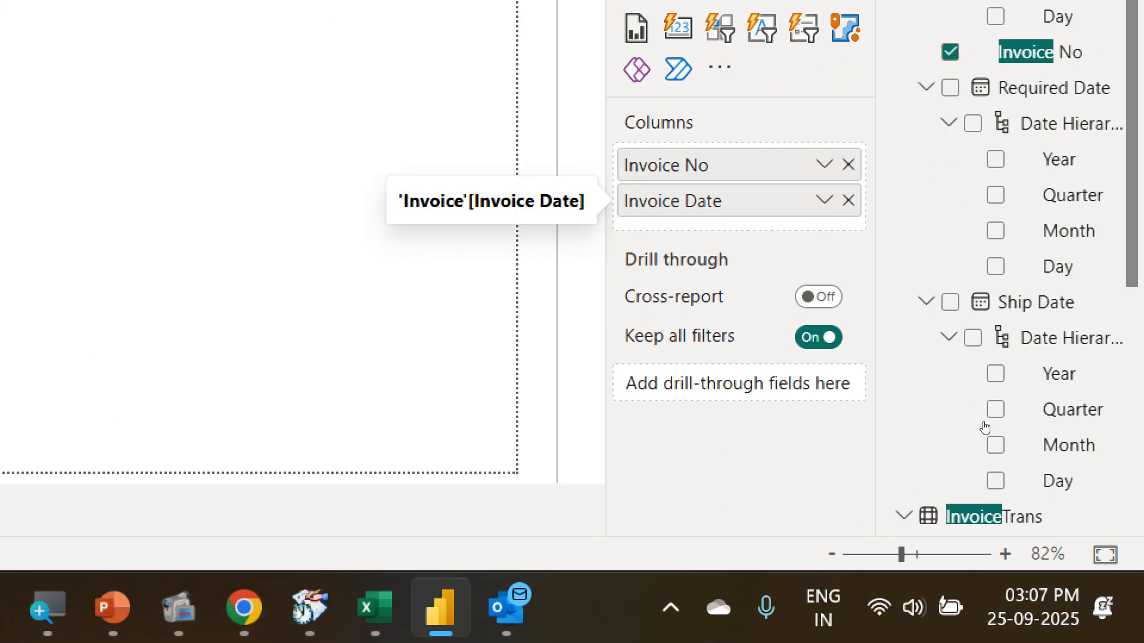
left_click(824, 201)
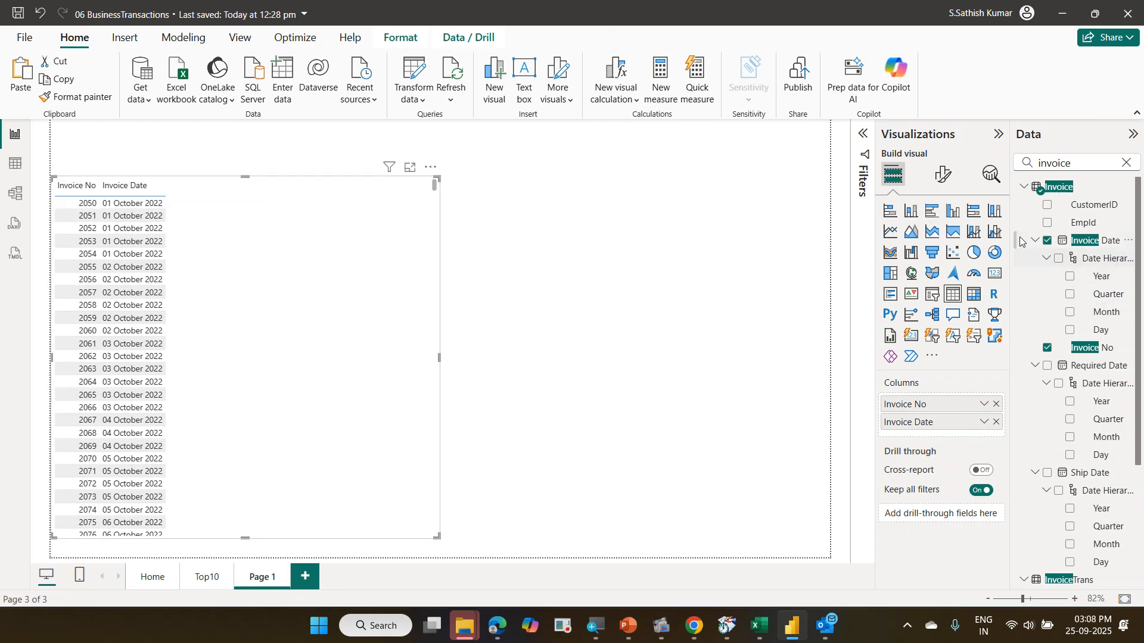
Set the data format of the table's Invoice Date column to Custom
left_click(944, 177)
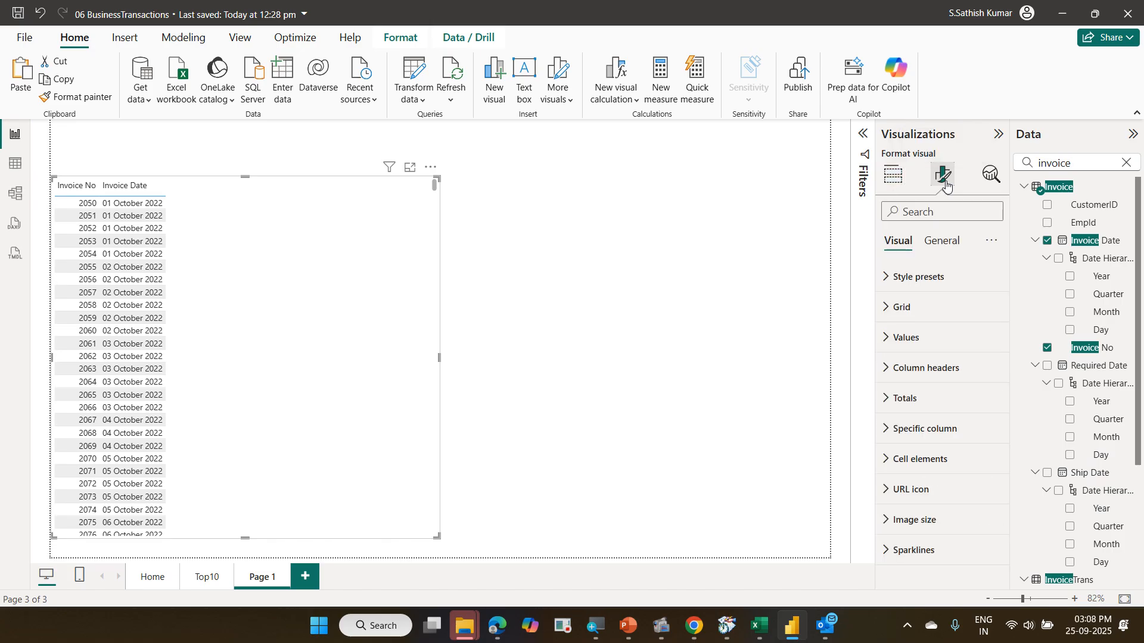
left_click(947, 249)
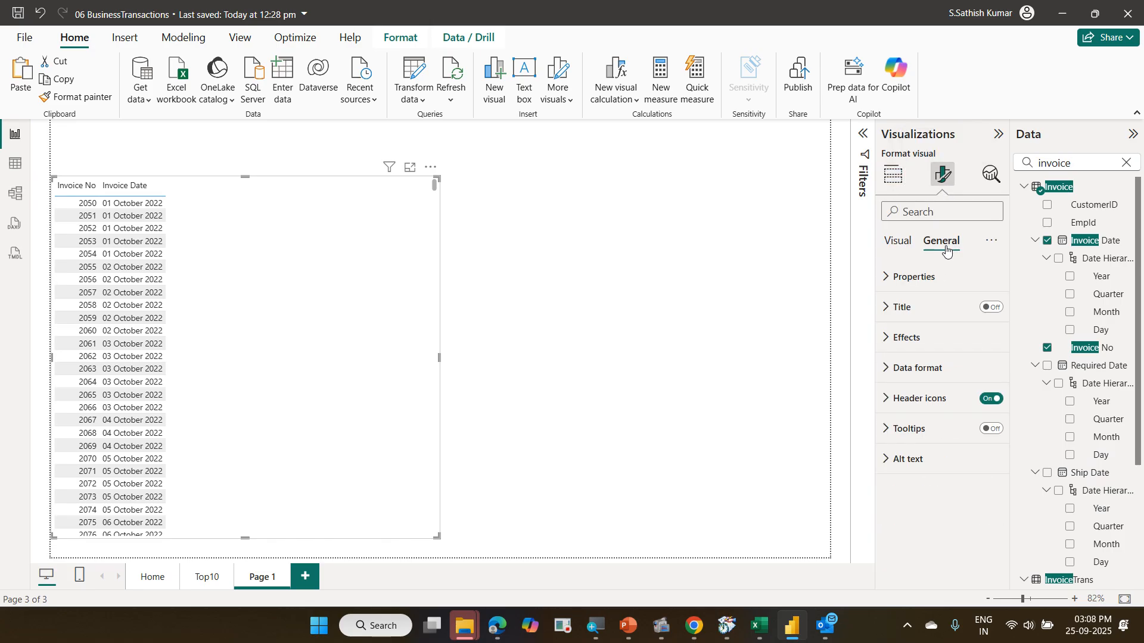
left_click(938, 370)
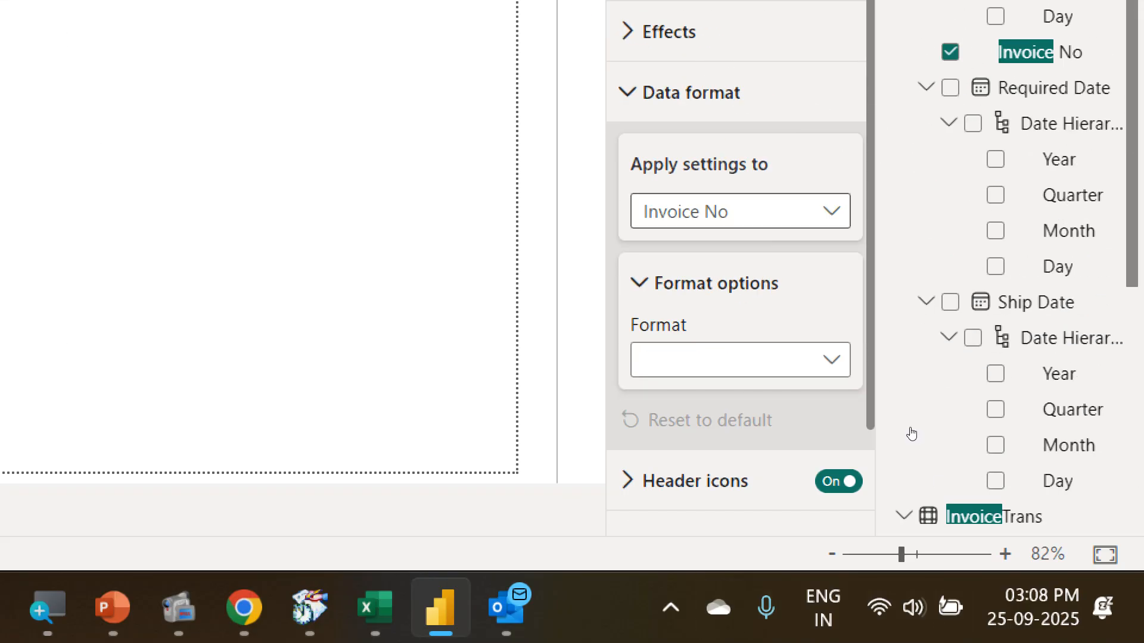
left_click(691, 212)
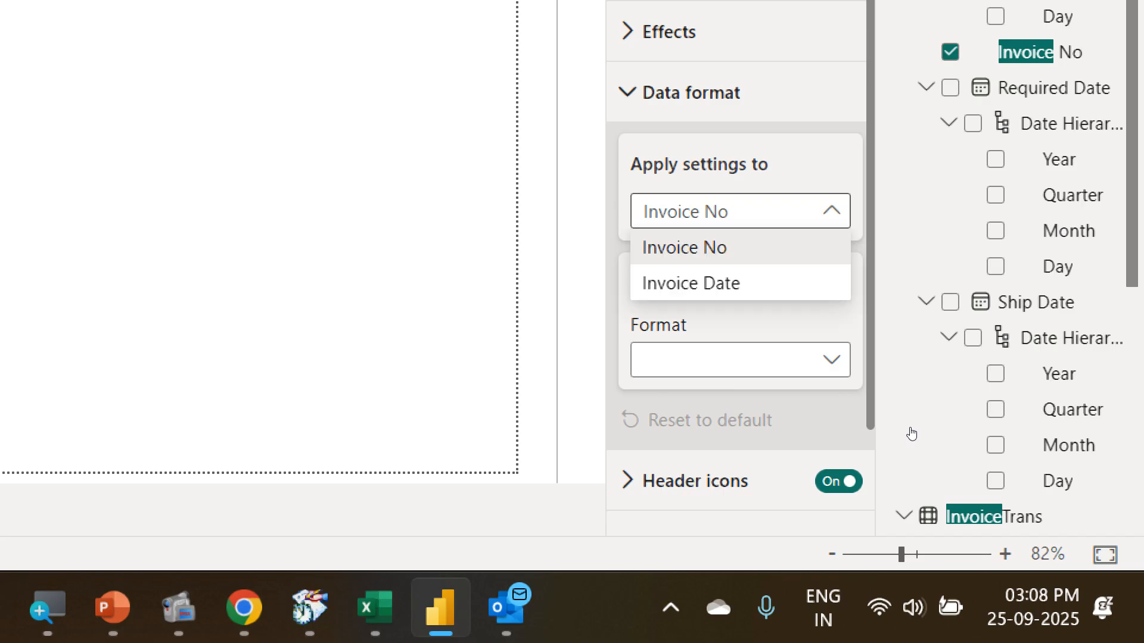
left_click(739, 282)
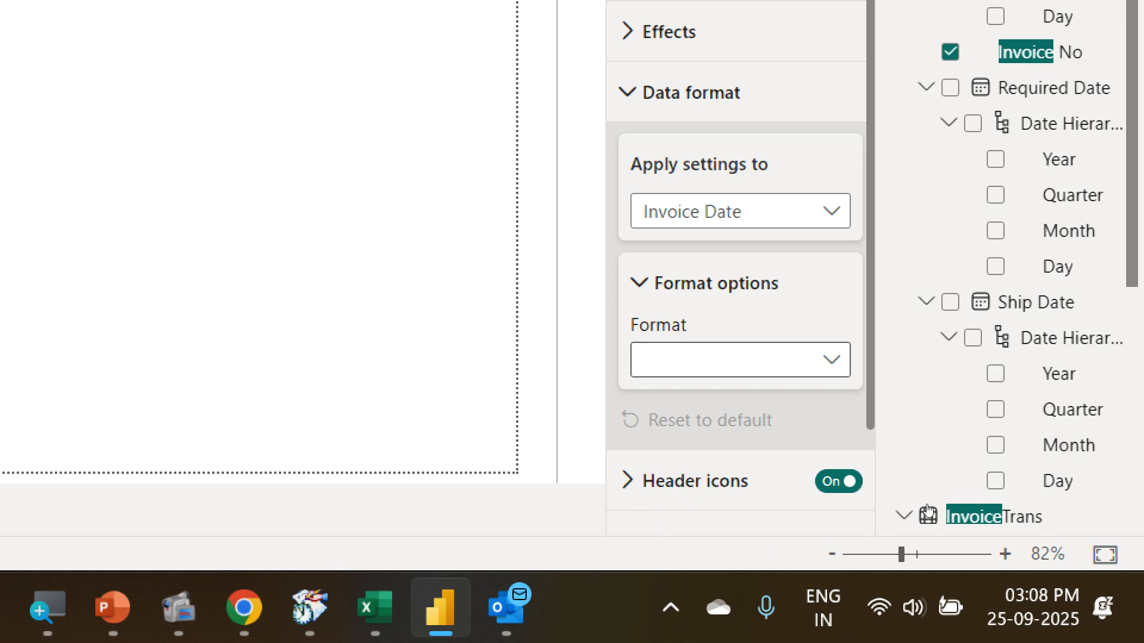
left_click(711, 364)
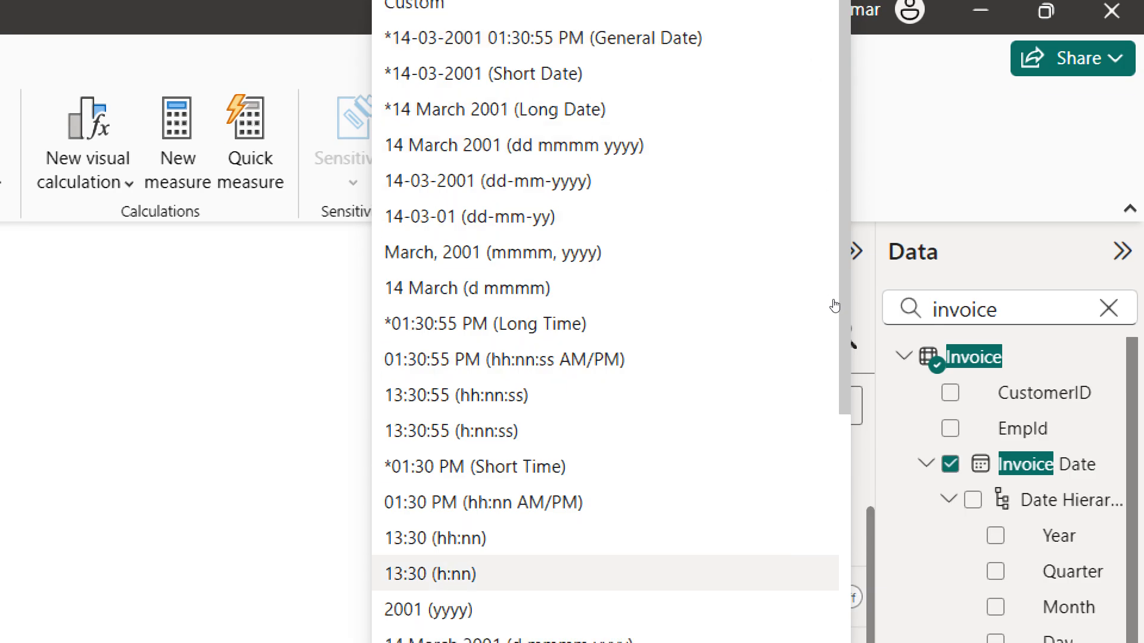
scroll(835, 334, "down", 10)
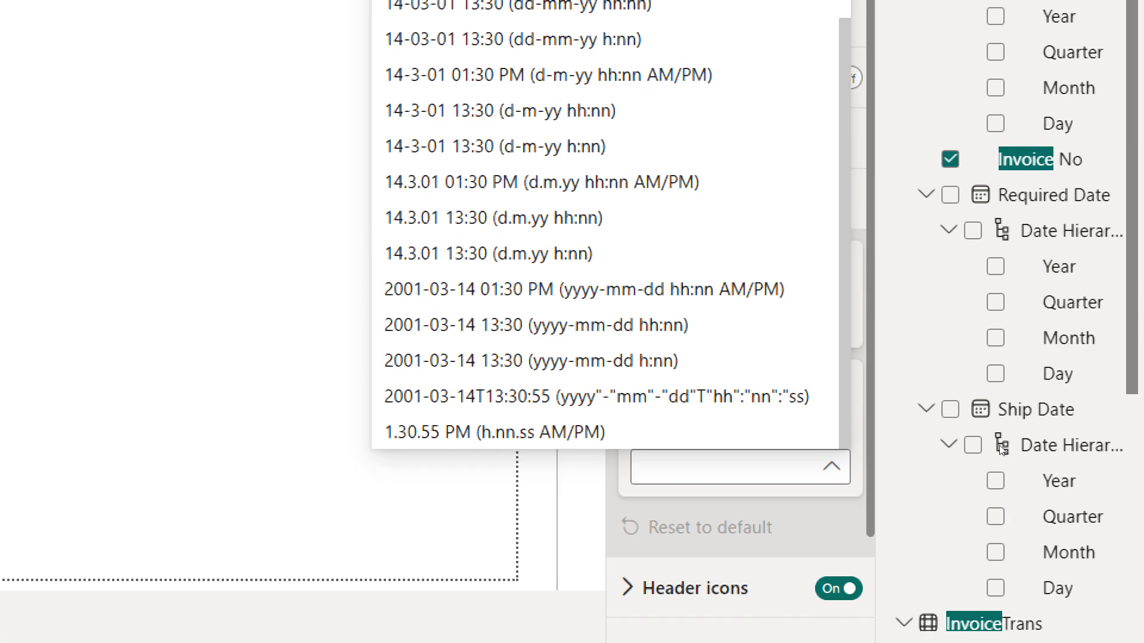
left_click(1001, 450)
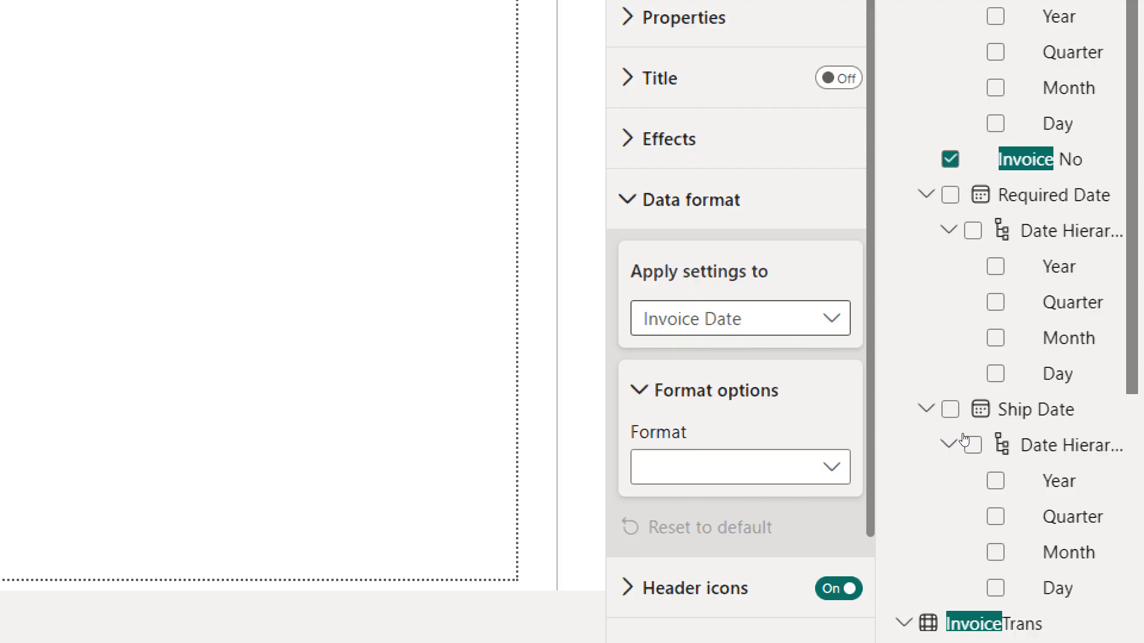
left_click(694, 318)
left_click(683, 389)
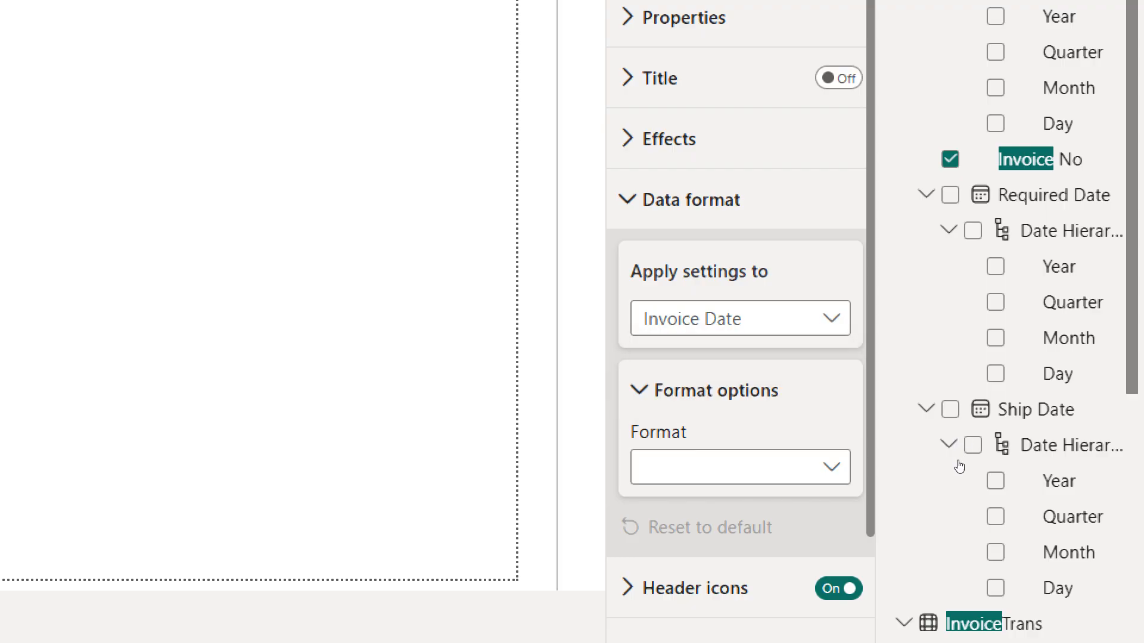
left_click(738, 467)
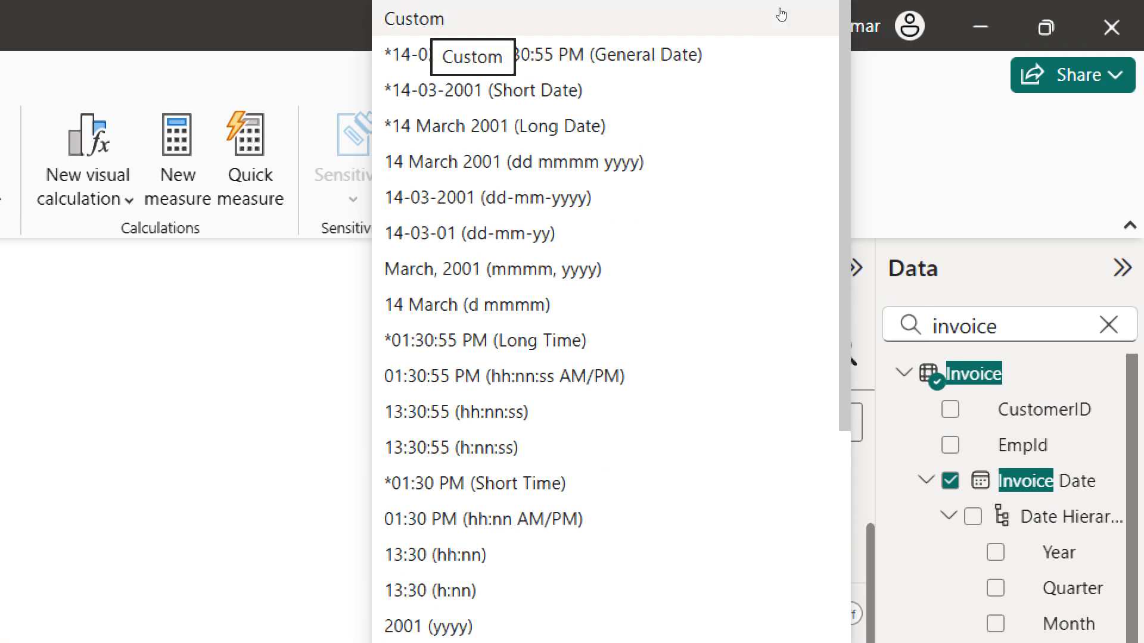
left_click(780, 17)
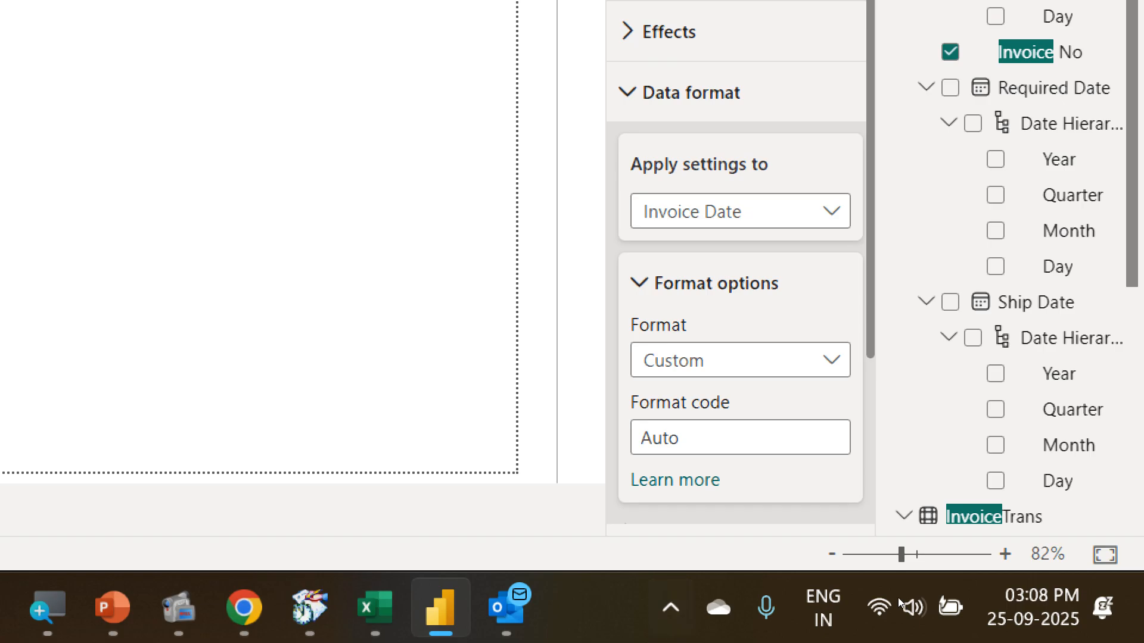
Enter dd-MMM-yyyy,ddd as the custom format code for the Invoice Date column
left_click(740, 438)
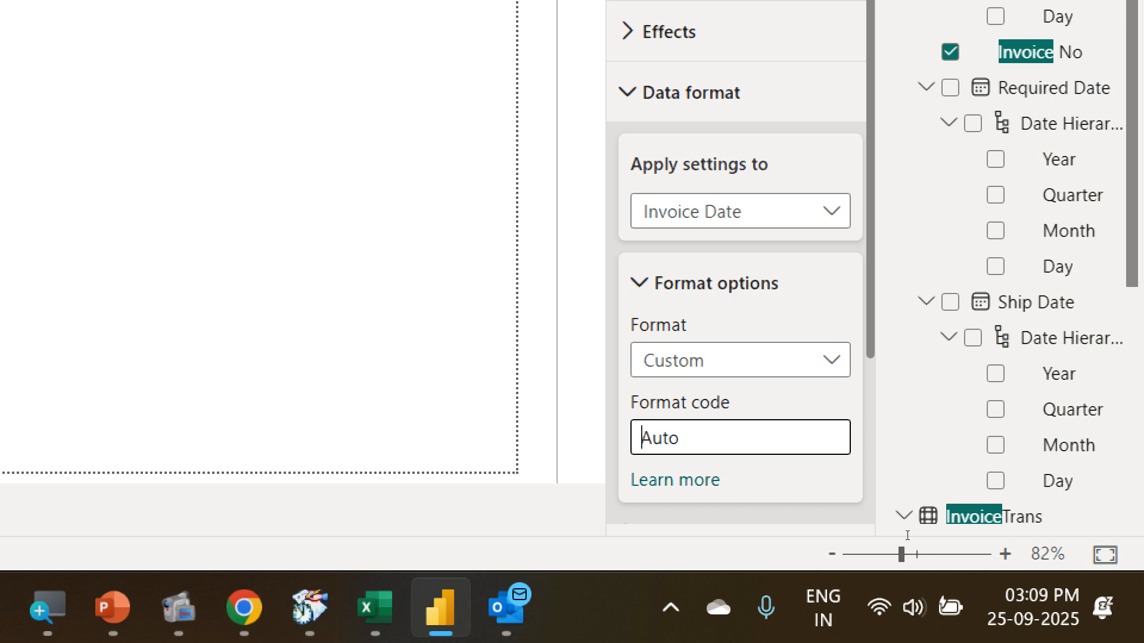
type("d")
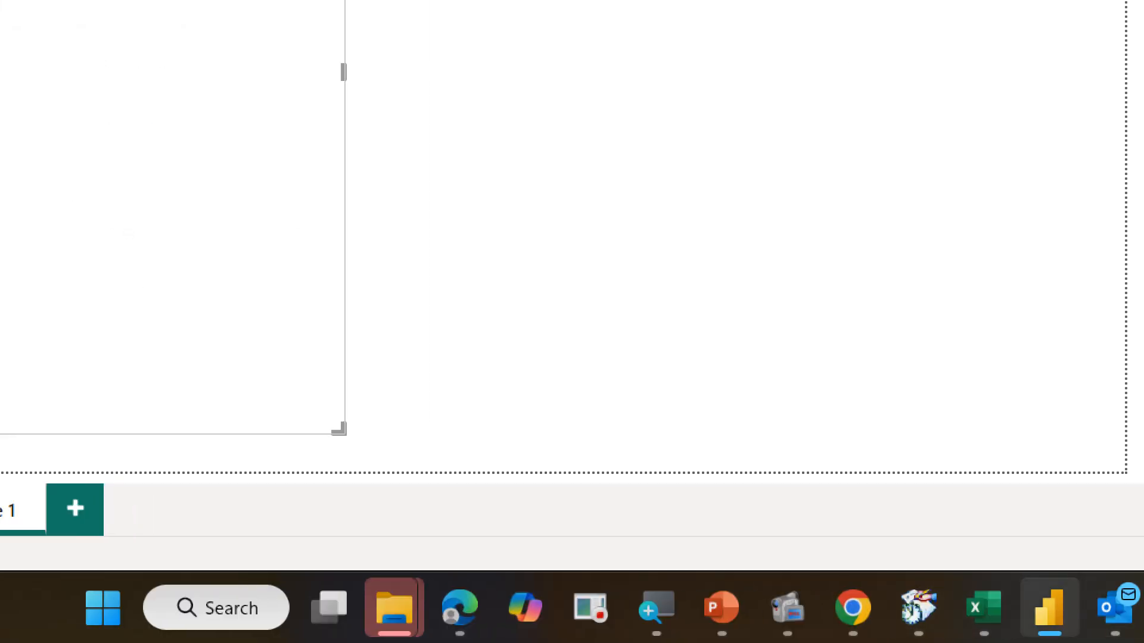
type("d")
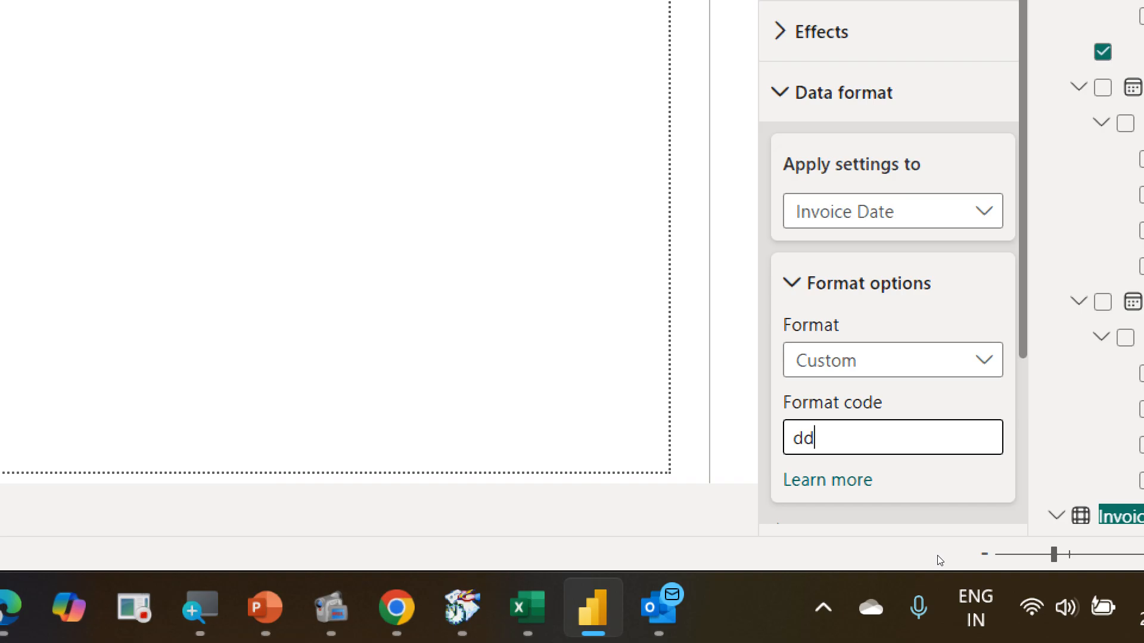
type("-m")
key("BackSpace")
type("M")
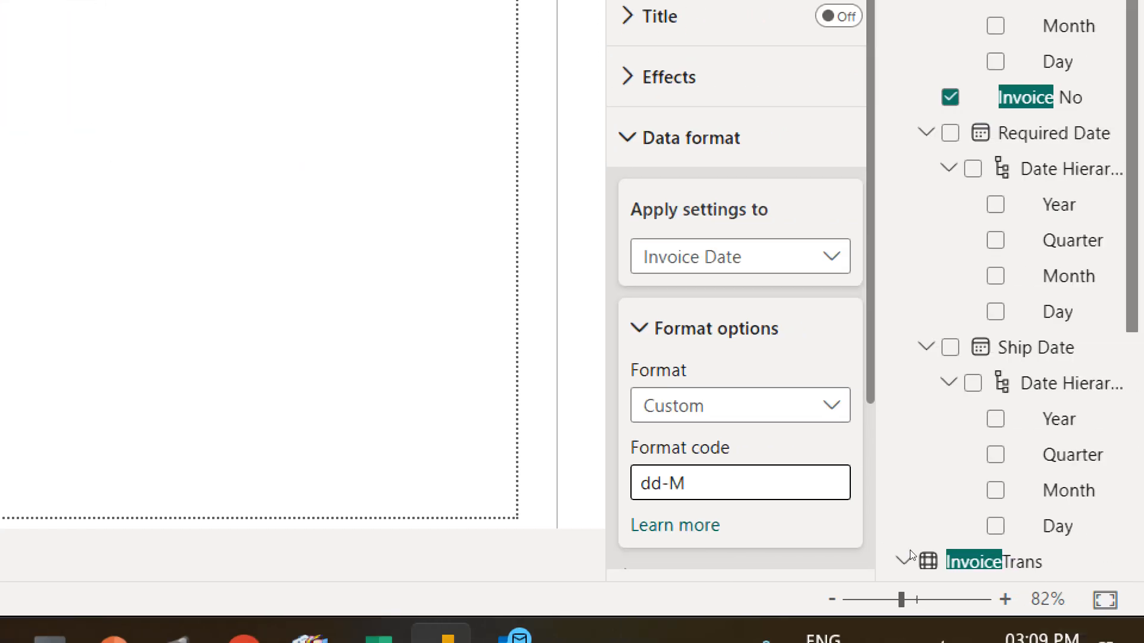
type("MMM")
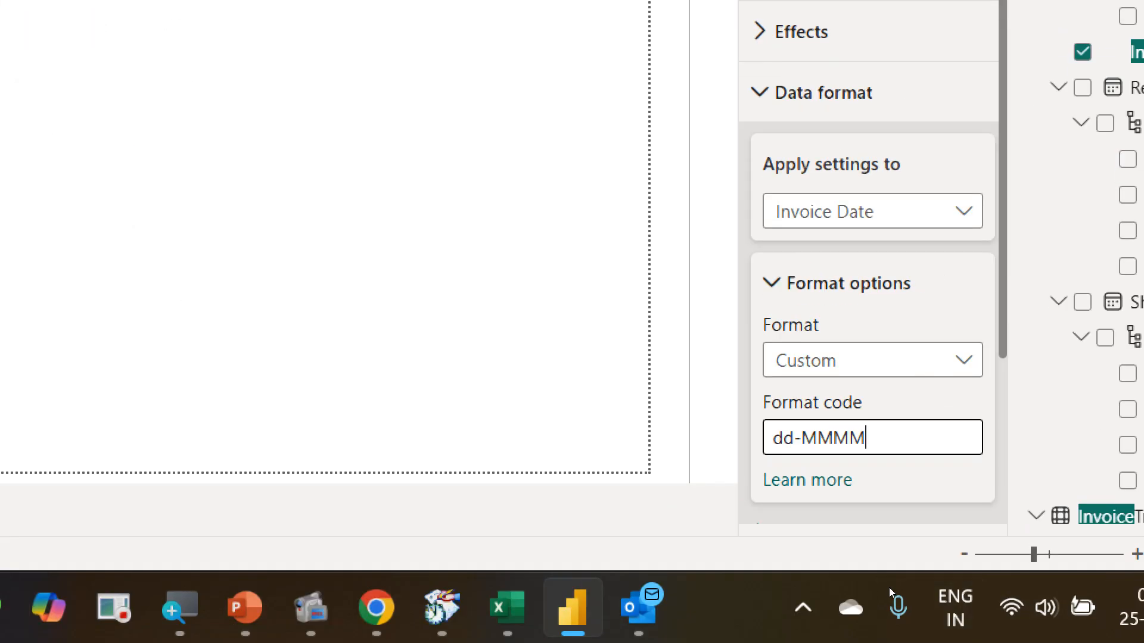
key("BackSpace")
type("-yyyy")
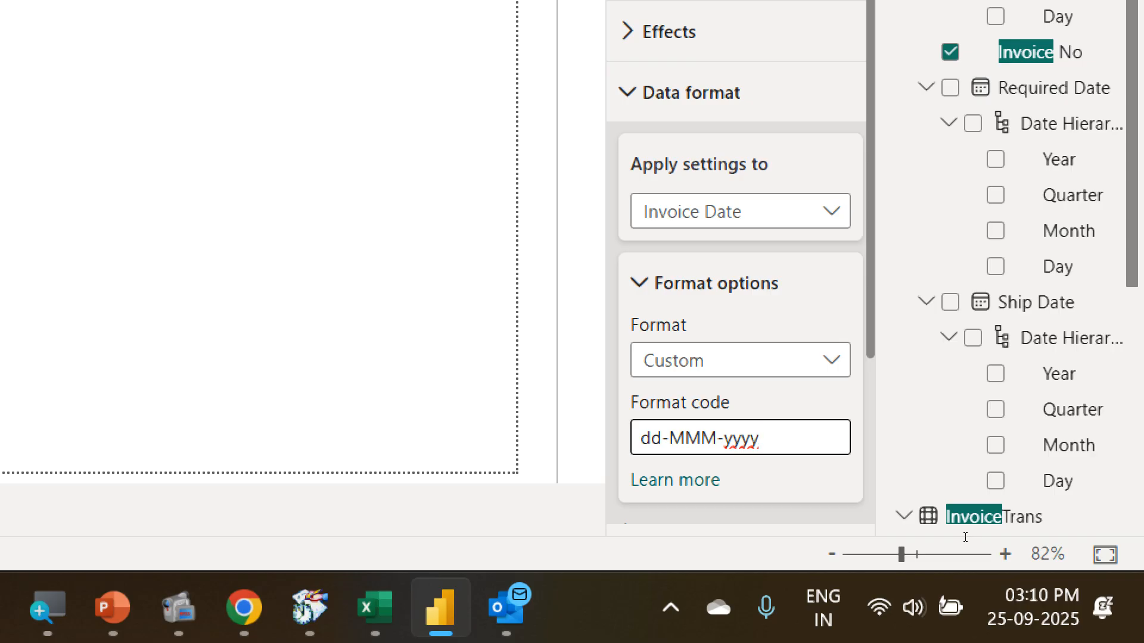
type(",ddd")
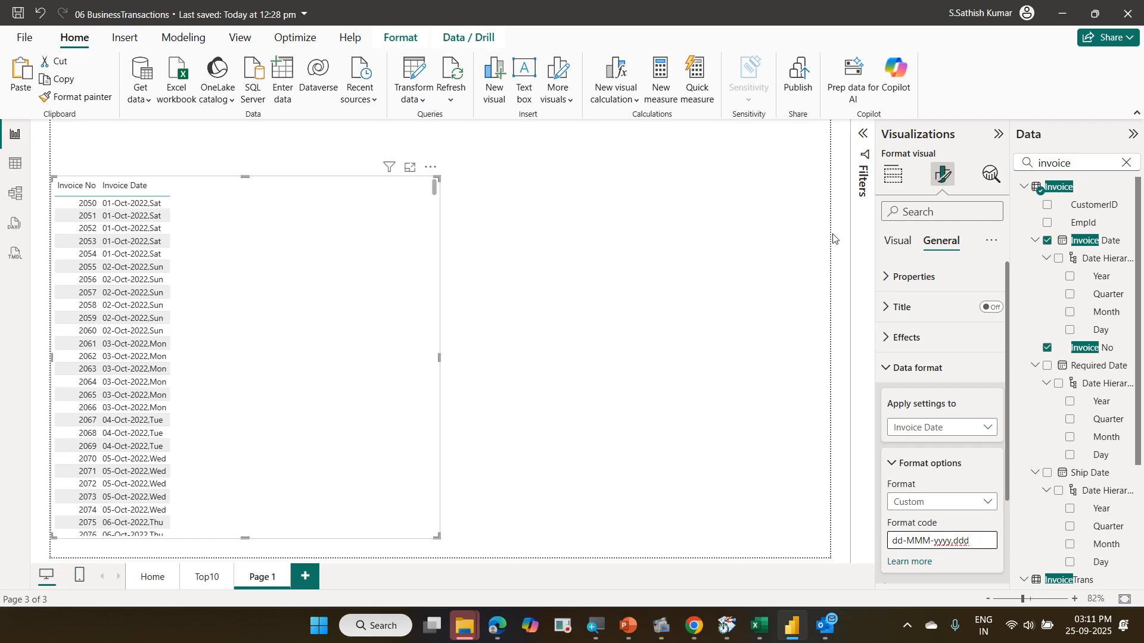
Search the data fields for produ and add Product Name from ProductMaster as a column of the table
left_click(900, 187)
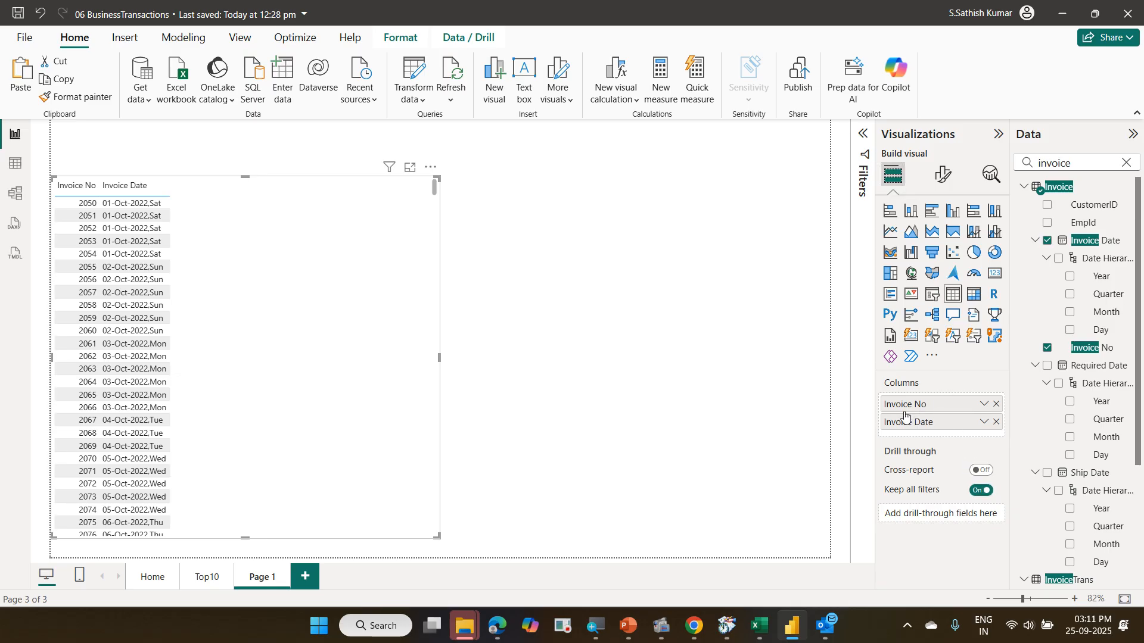
double_click(1092, 166)
type("produ")
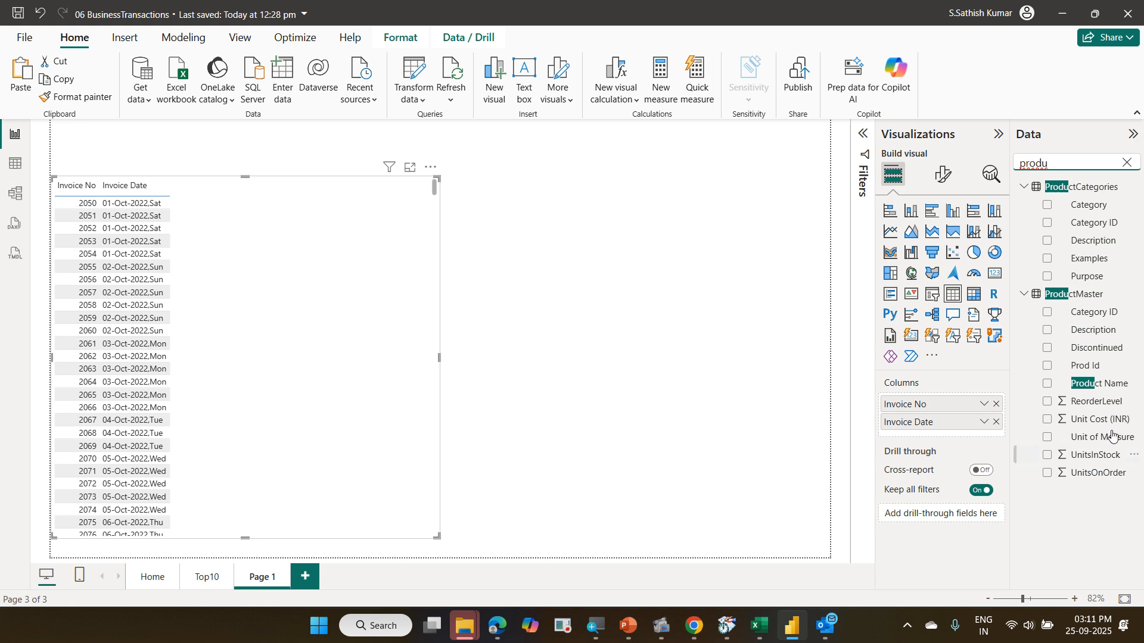
left_click_drag(1100, 383, 952, 440)
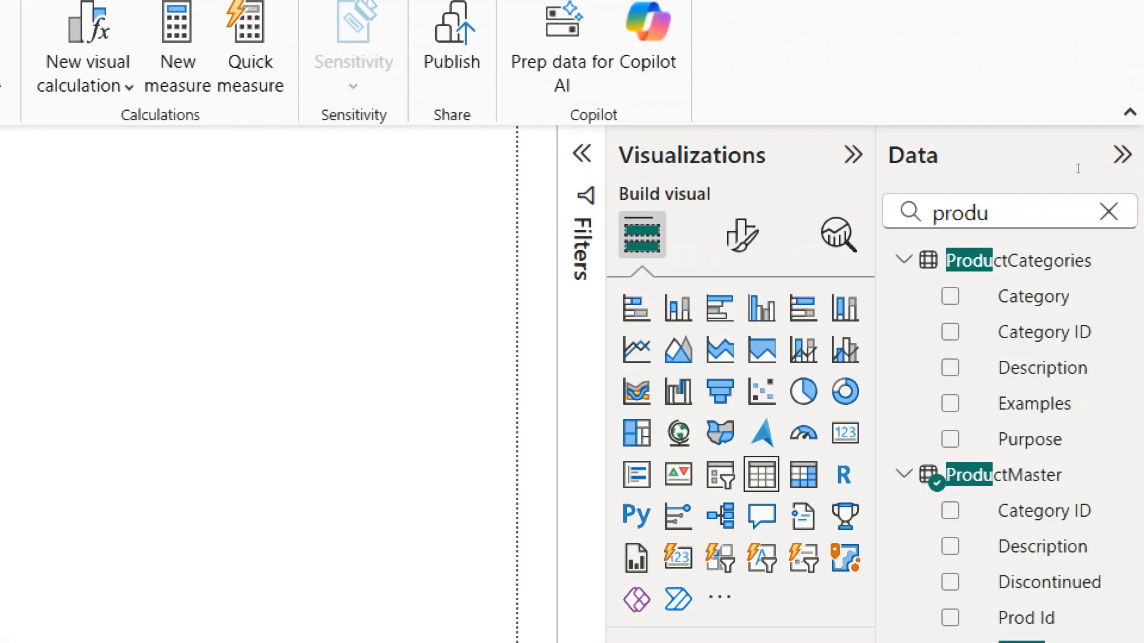
Search the data fields for qty and add Qty from InvoiceTrans as a column of the table
left_click_drag(1075, 210, 981, 166)
type("qty")
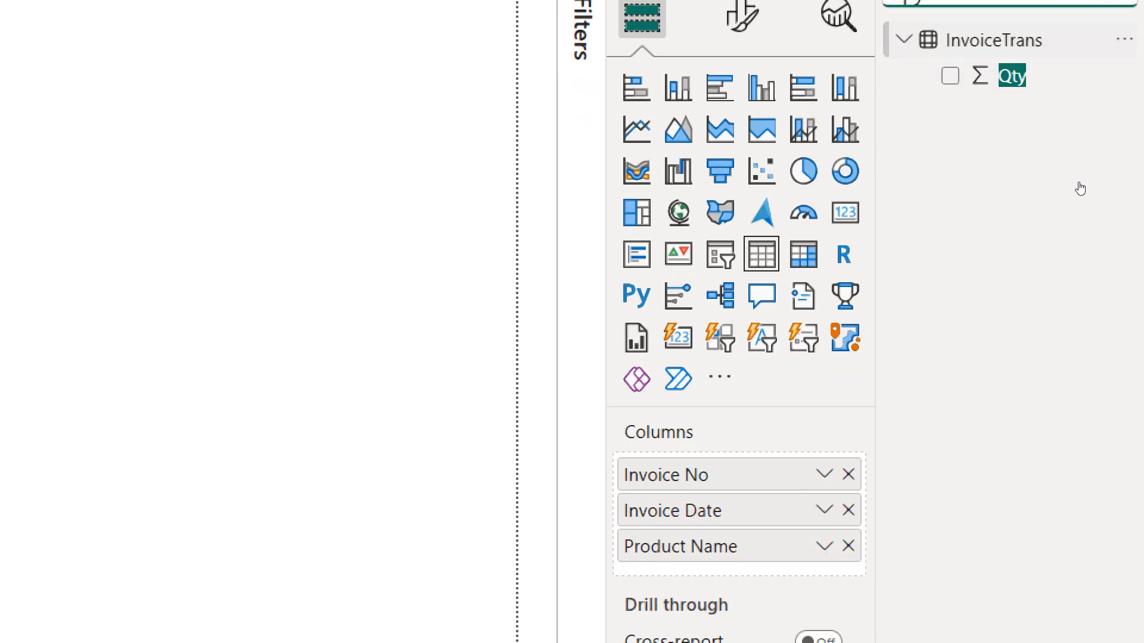
left_click_drag(1012, 79, 952, 445)
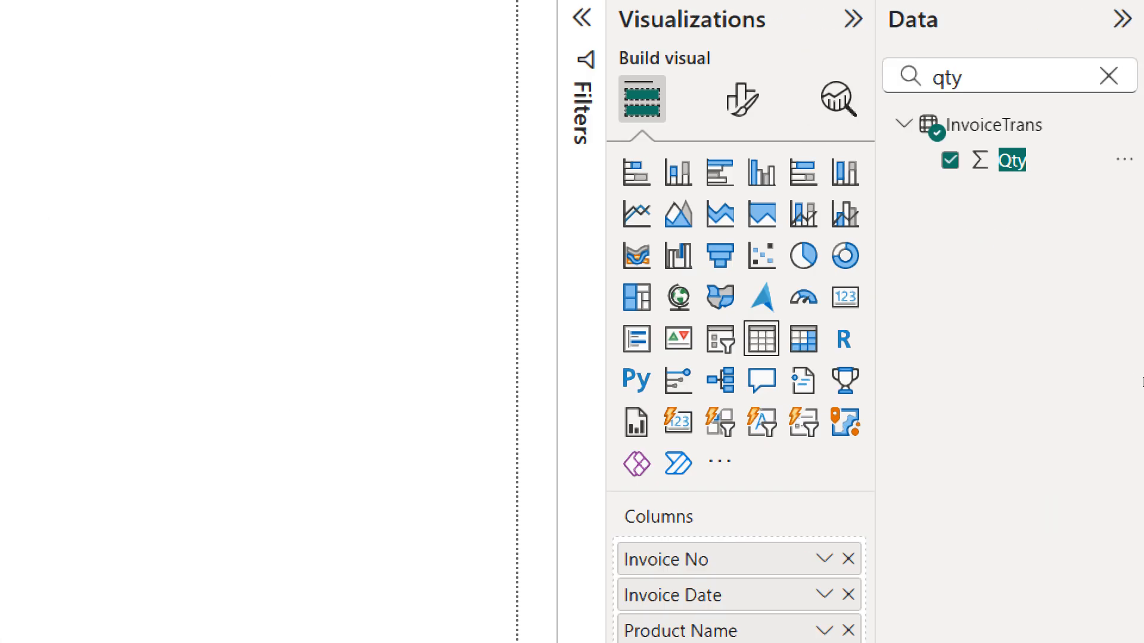
Search the data fields for invoice and add Invoice Cost from InvoiceTrans as a column of the table
left_click_drag(1013, 54, 894, 54)
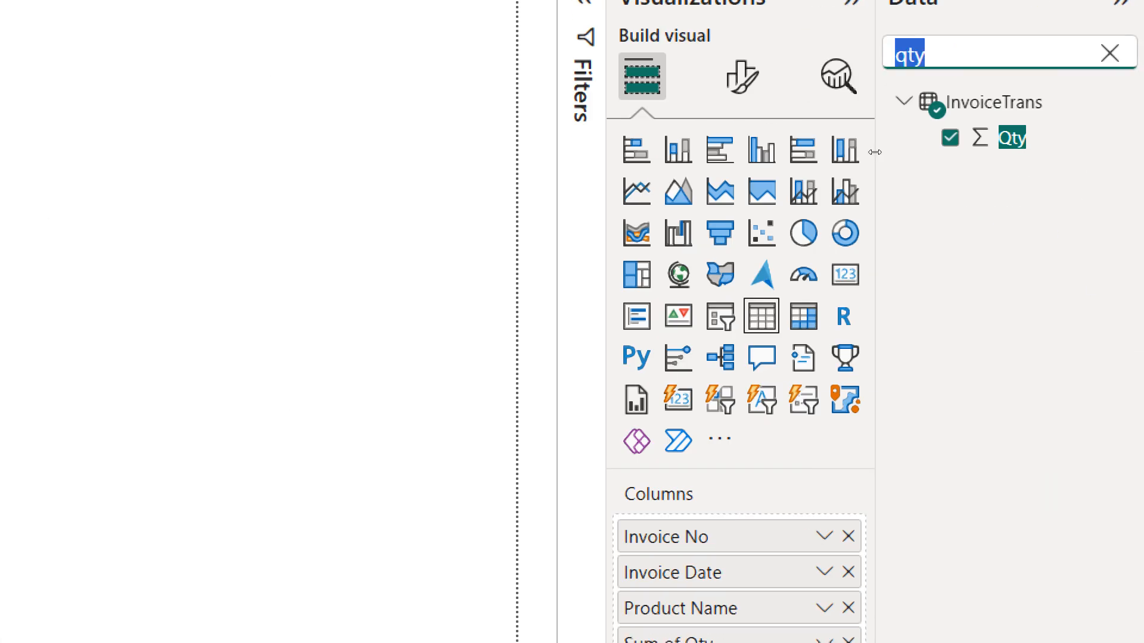
type("invoic")
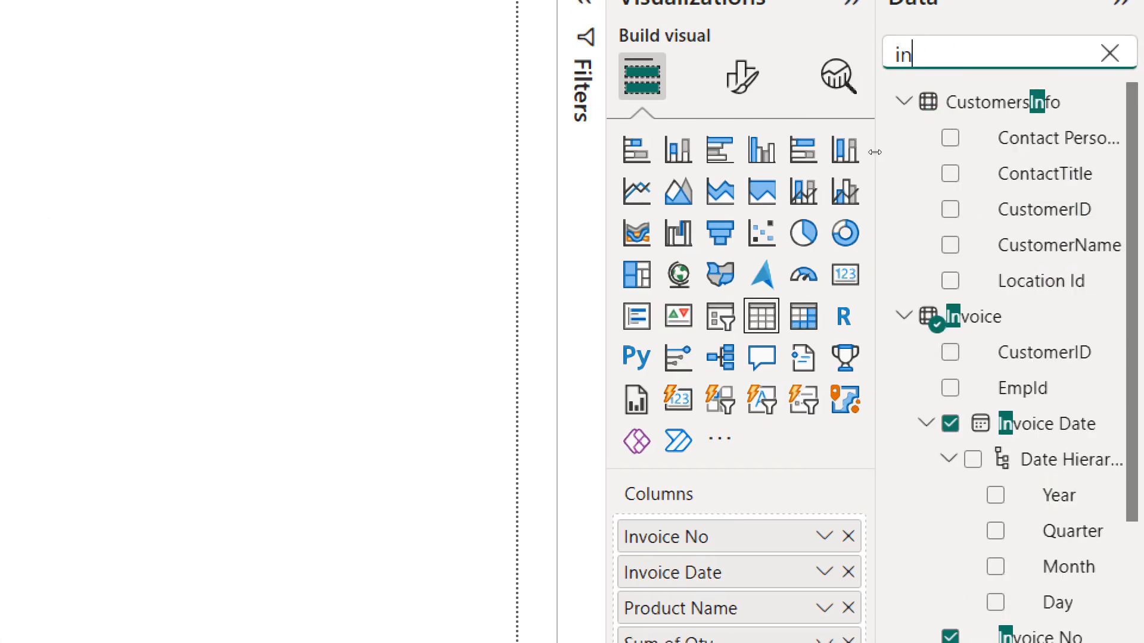
type("e")
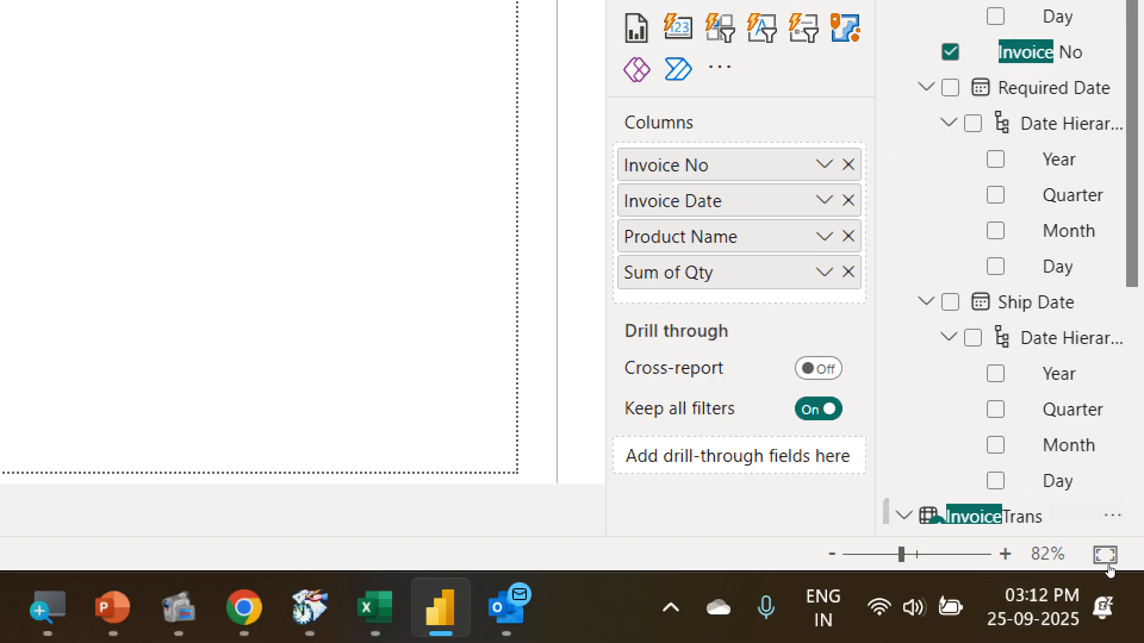
scroll(1067, 607, "down", 3)
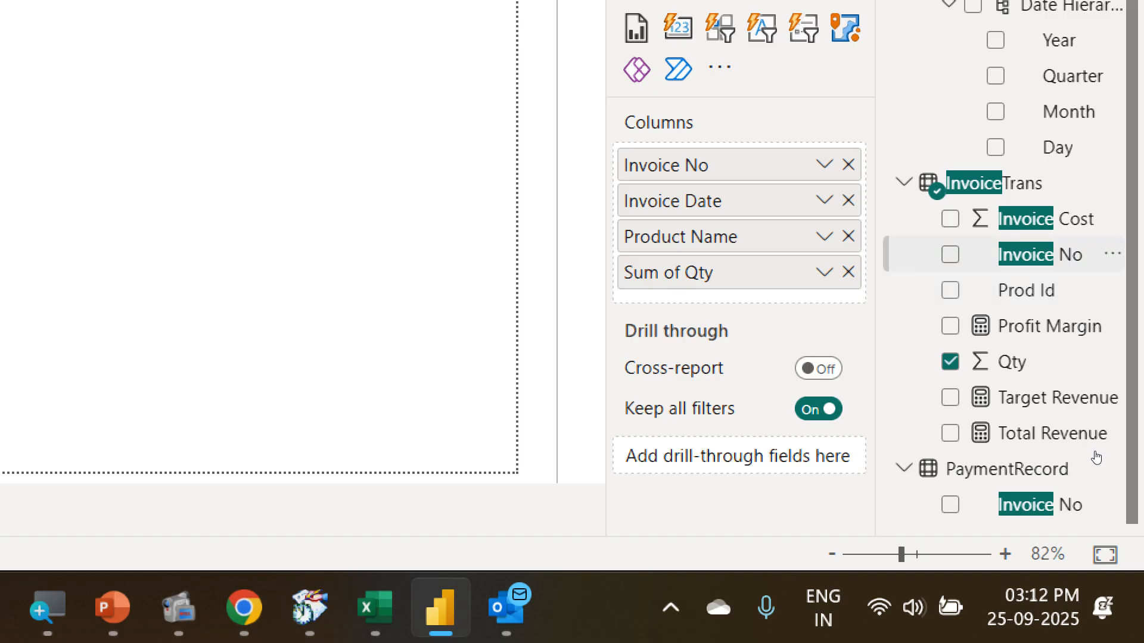
left_click_drag(1048, 254, 769, 284)
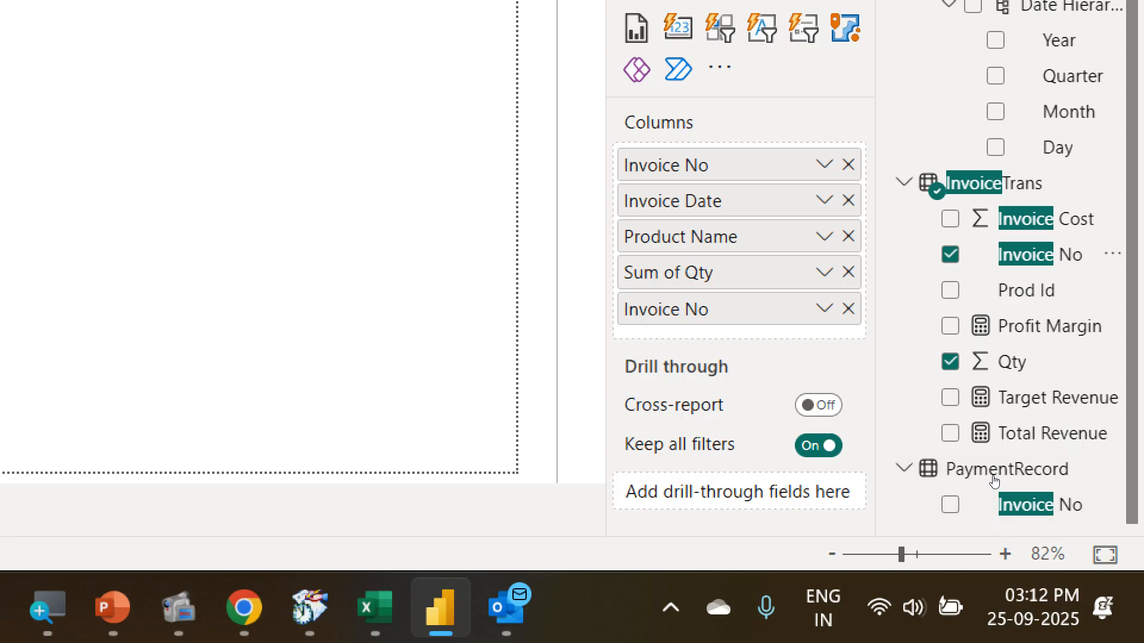
left_click(849, 309)
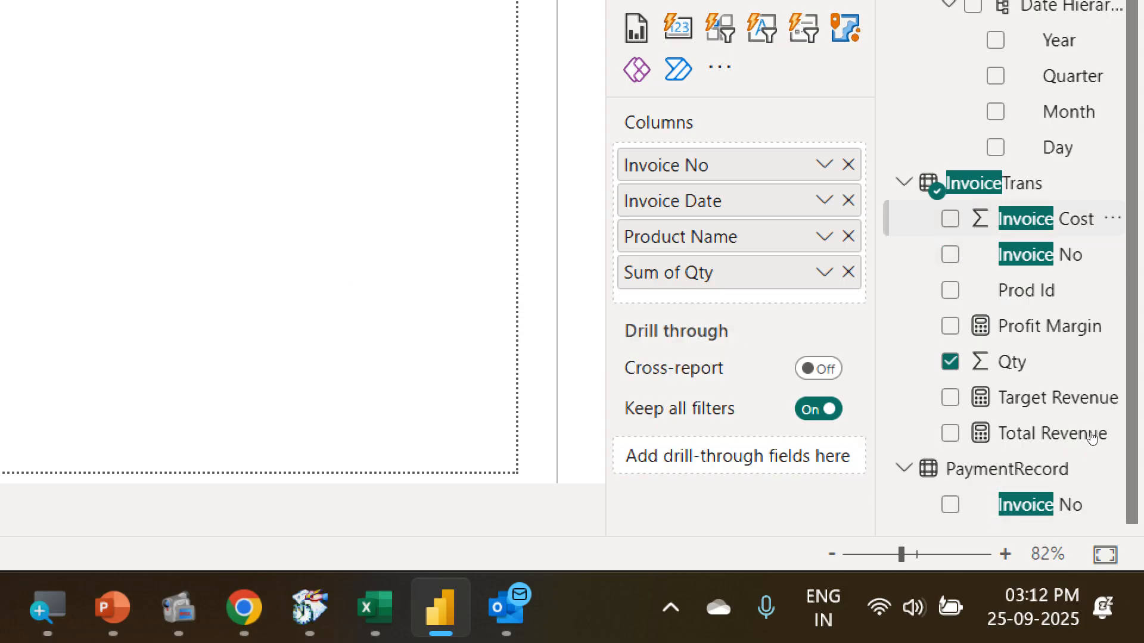
left_click_drag(1027, 219, 739, 295)
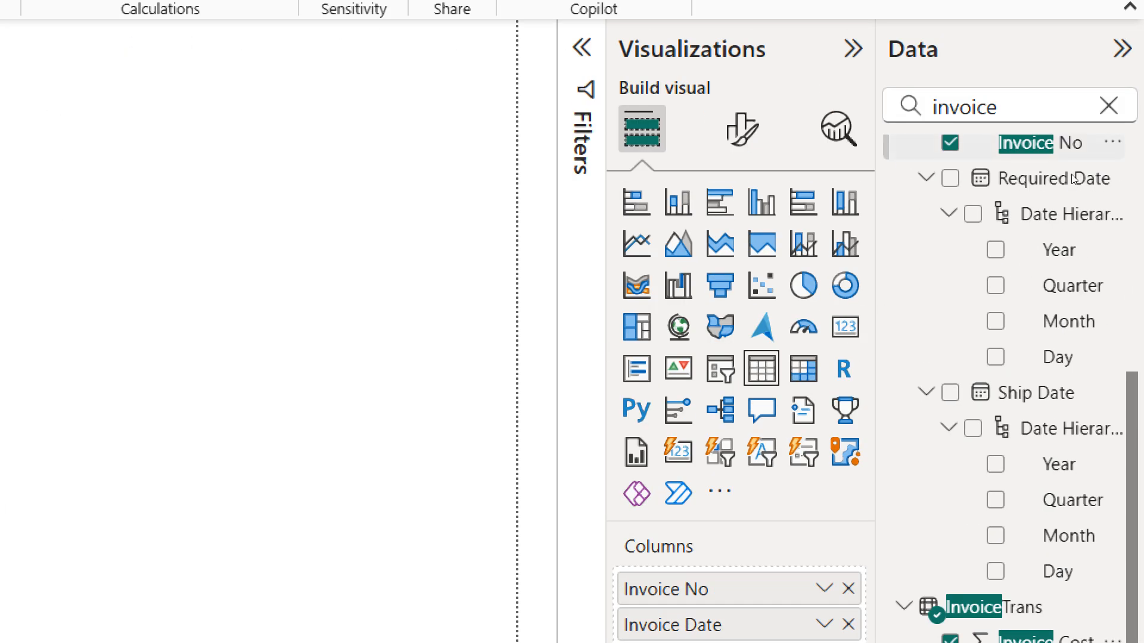
Search the data fields for tot and add the Total Revenue measure as a column of the table
left_click_drag(983, 110, 741, 128)
type("tot")
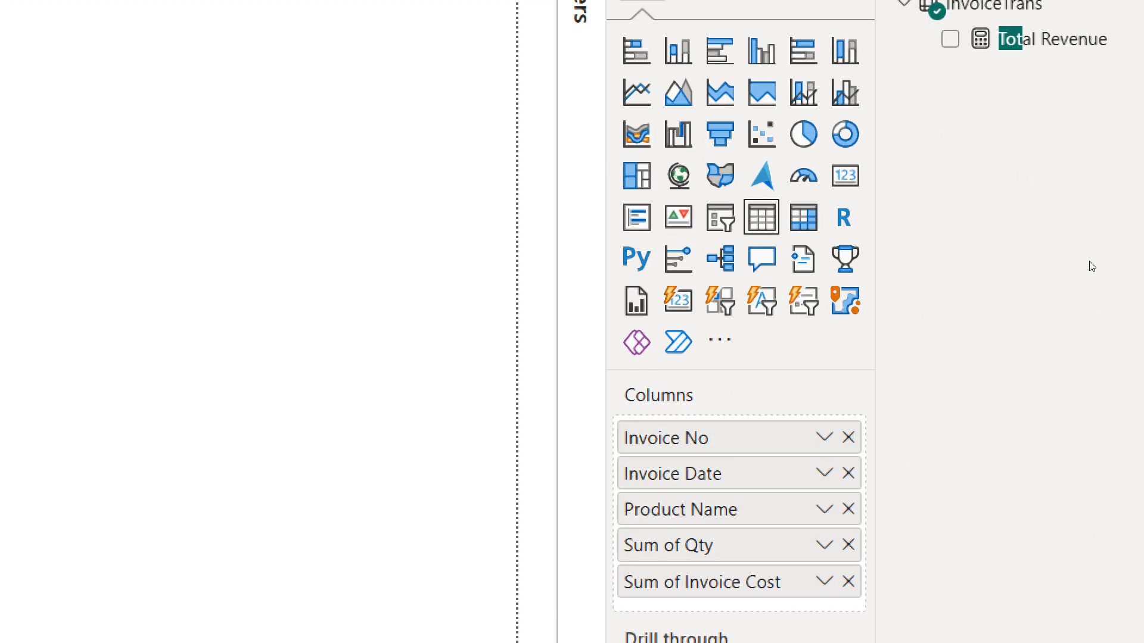
left_click_drag(1053, 191, 985, 486)
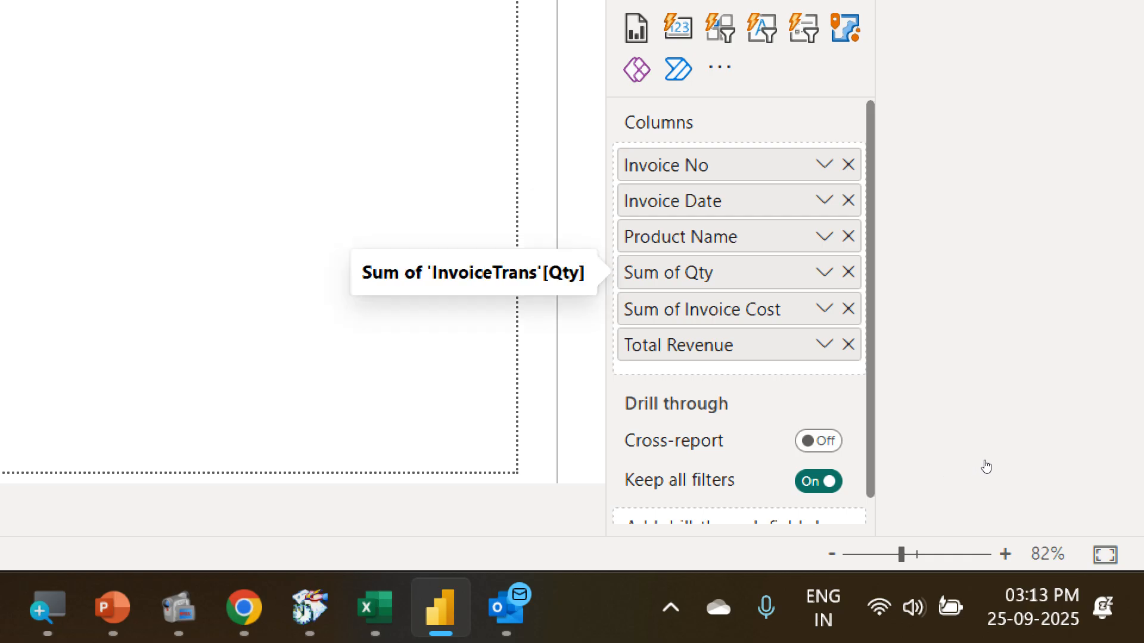
Set the Qty and Invoice Cost columns to Don't summarize and narrow the table visual slightly
left_click(824, 273)
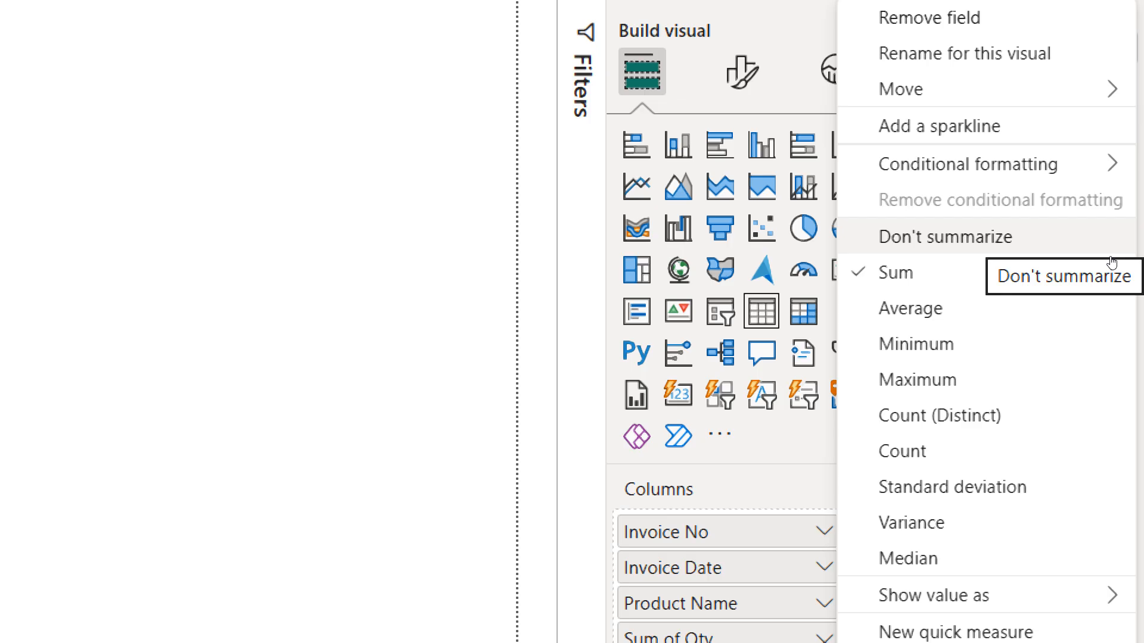
left_click(1110, 258)
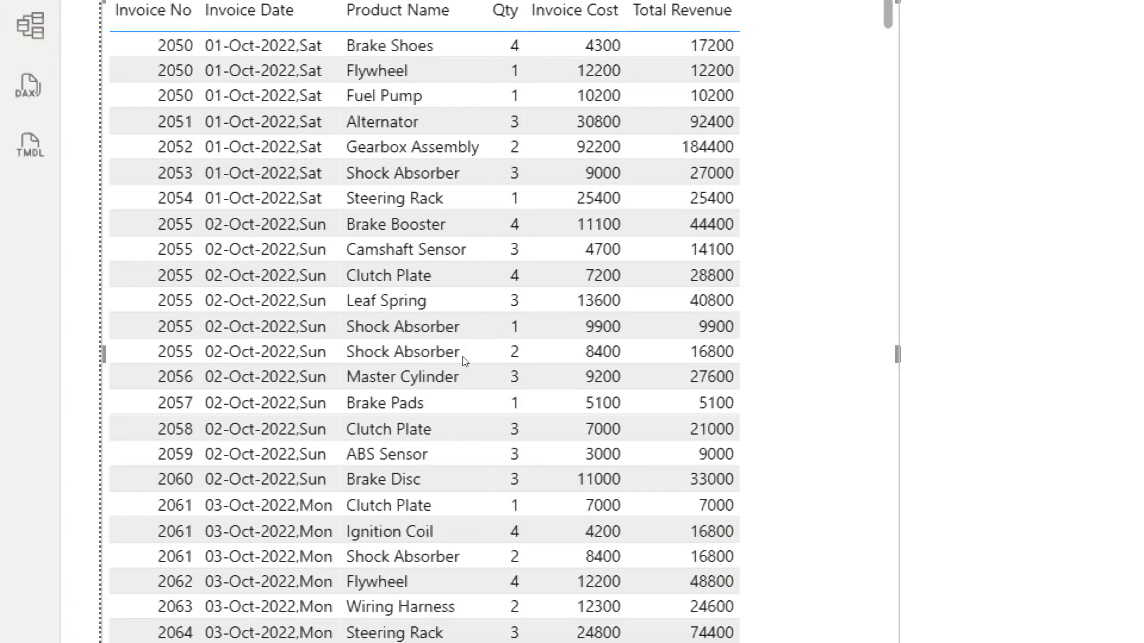
left_click_drag(898, 354, 847, 354)
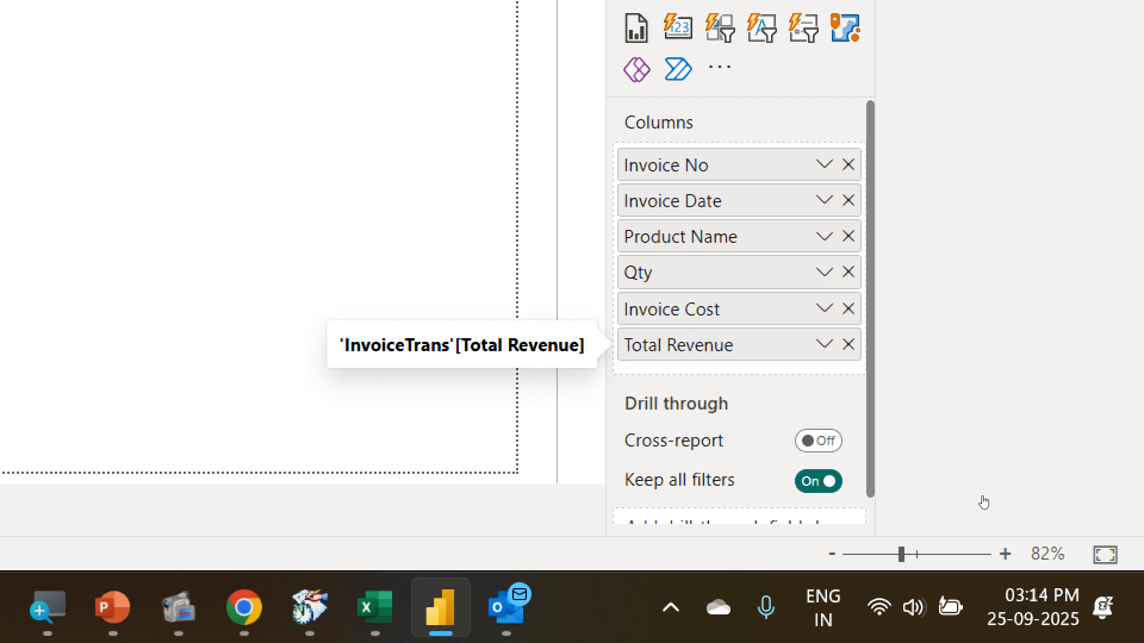
Open the Icons conditional formatting settings for the table's Total Revenue column
left_click(824, 344)
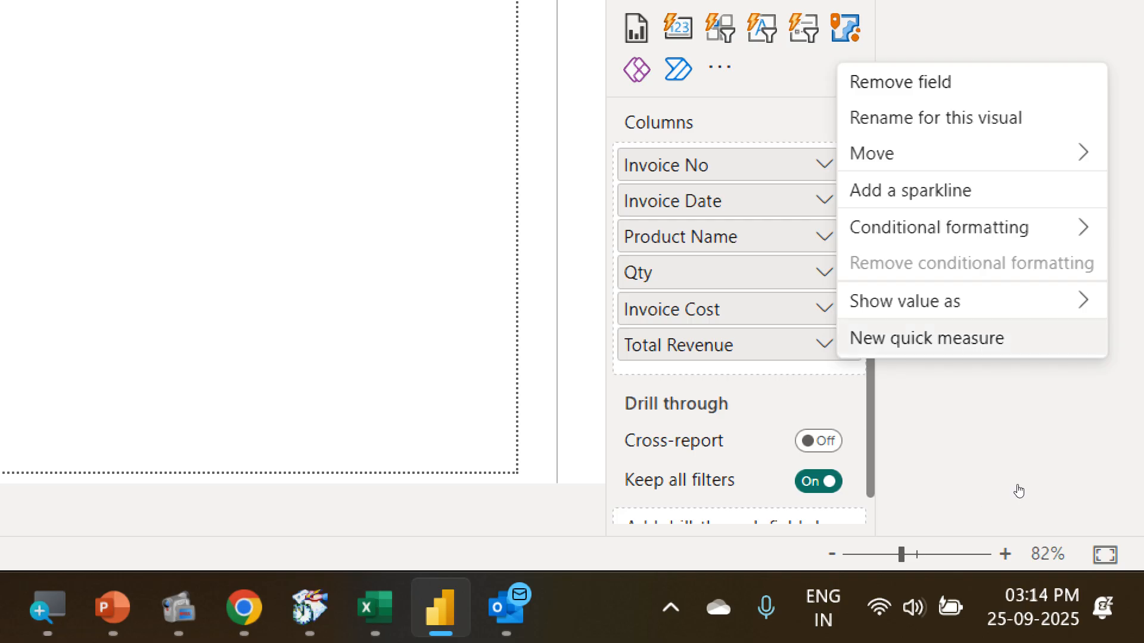
mouse_move(966, 227)
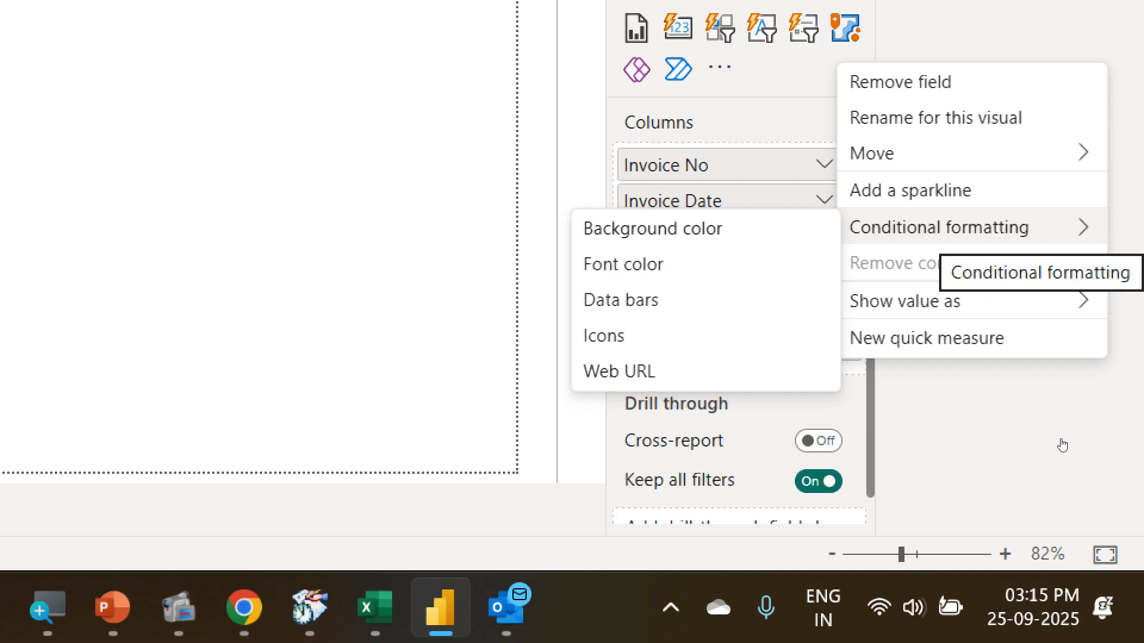
key("Down")
key("Down")
key("Down")
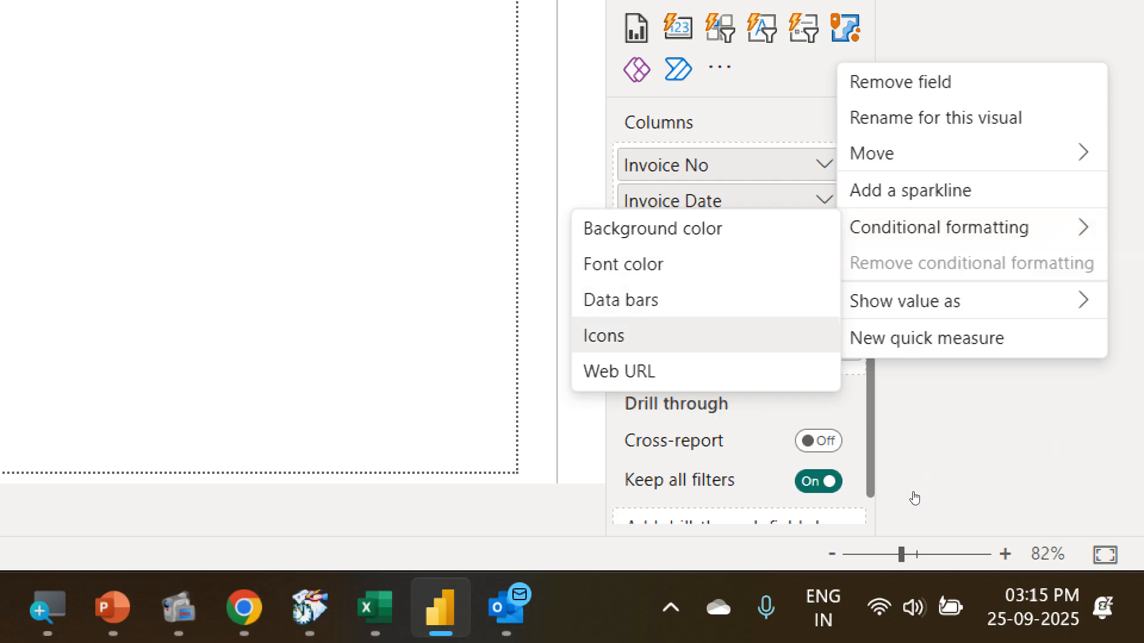
key("Return")
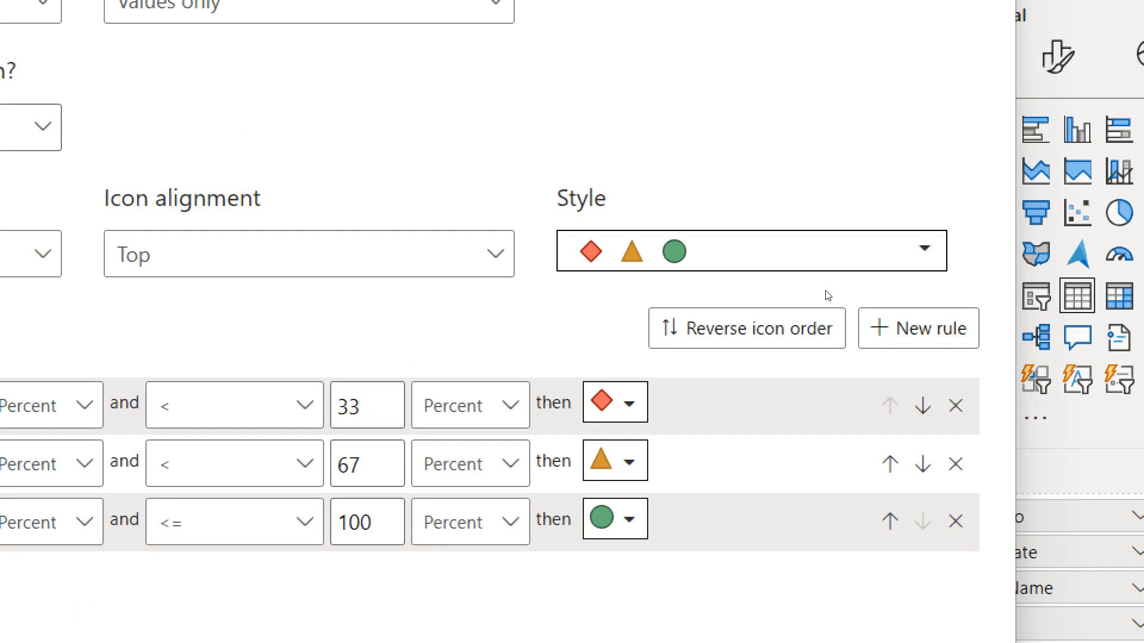
Choose the icon style with red cross, orange exclamation mark and green check mark for the Total Revenue icons
left_click(790, 267)
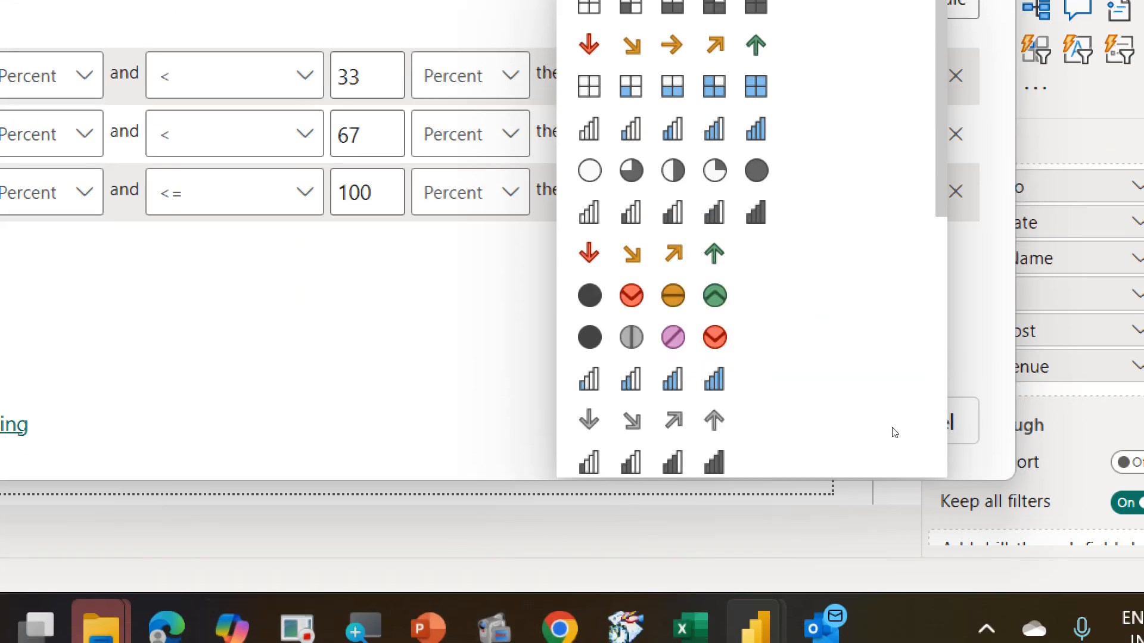
scroll(786, 427, "down", 8)
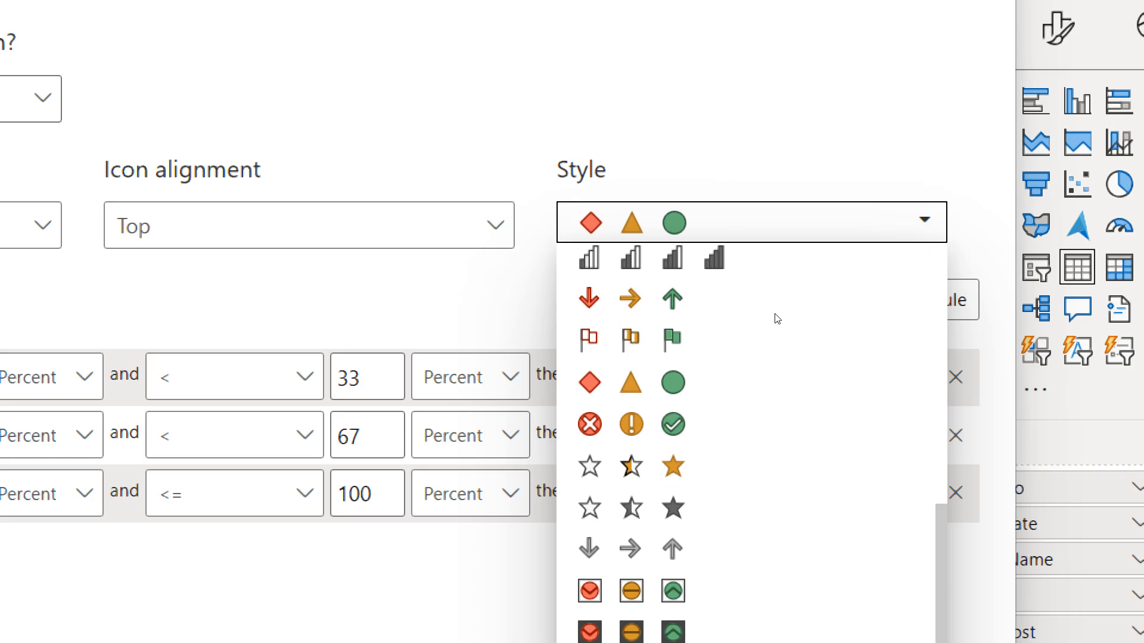
scroll(777, 33, "up", 5)
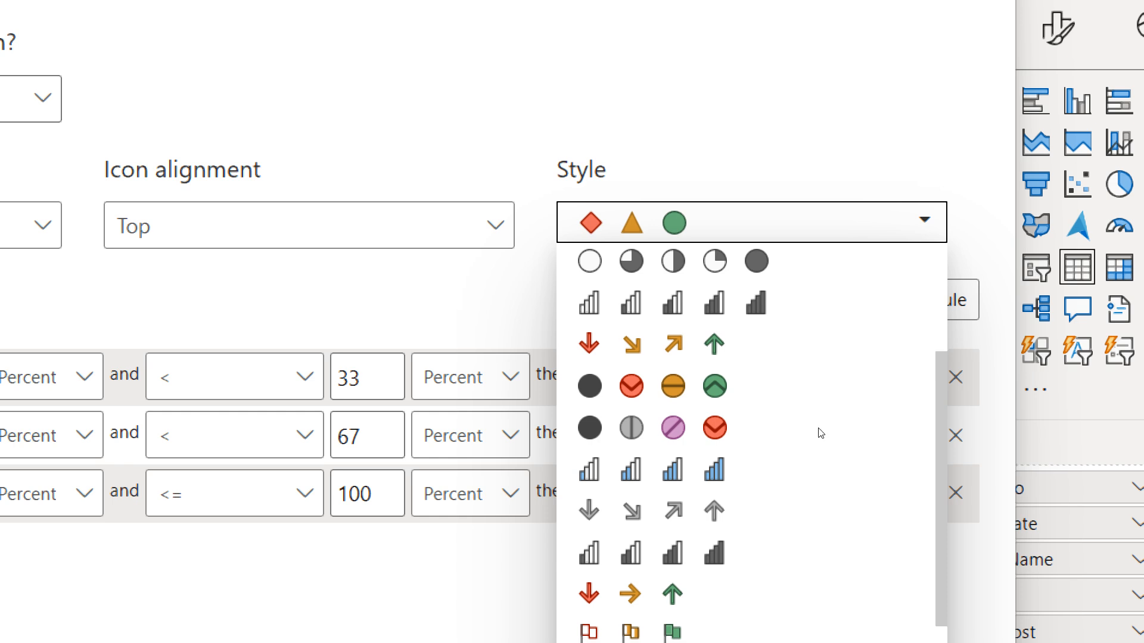
scroll(819, 435, "down", 5)
scroll(515, 549, "down", 2)
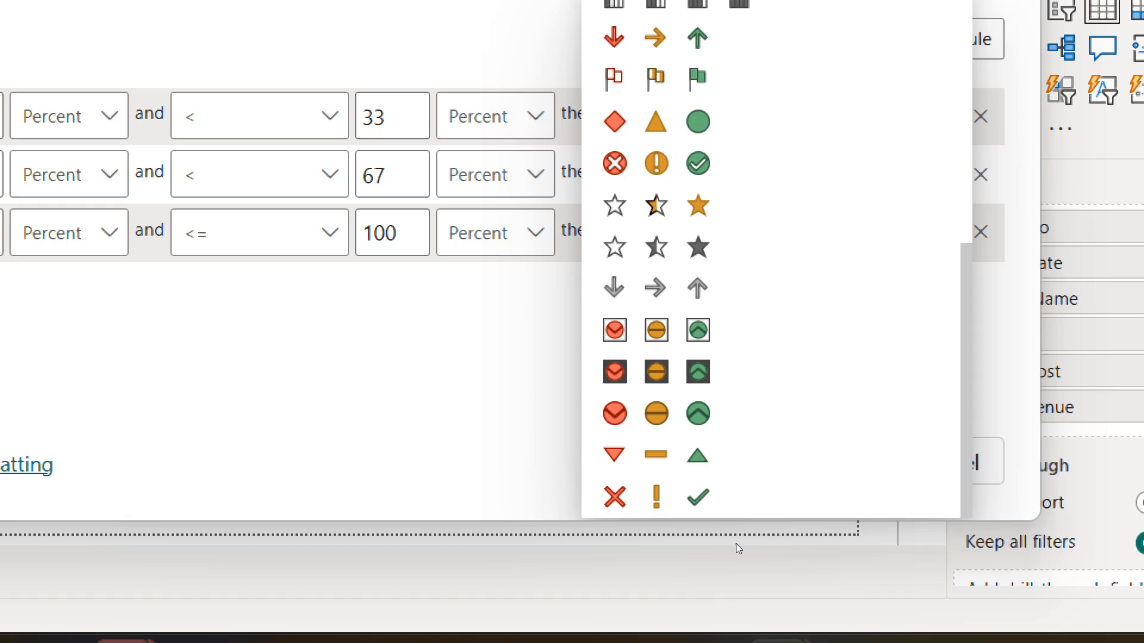
left_click(735, 499)
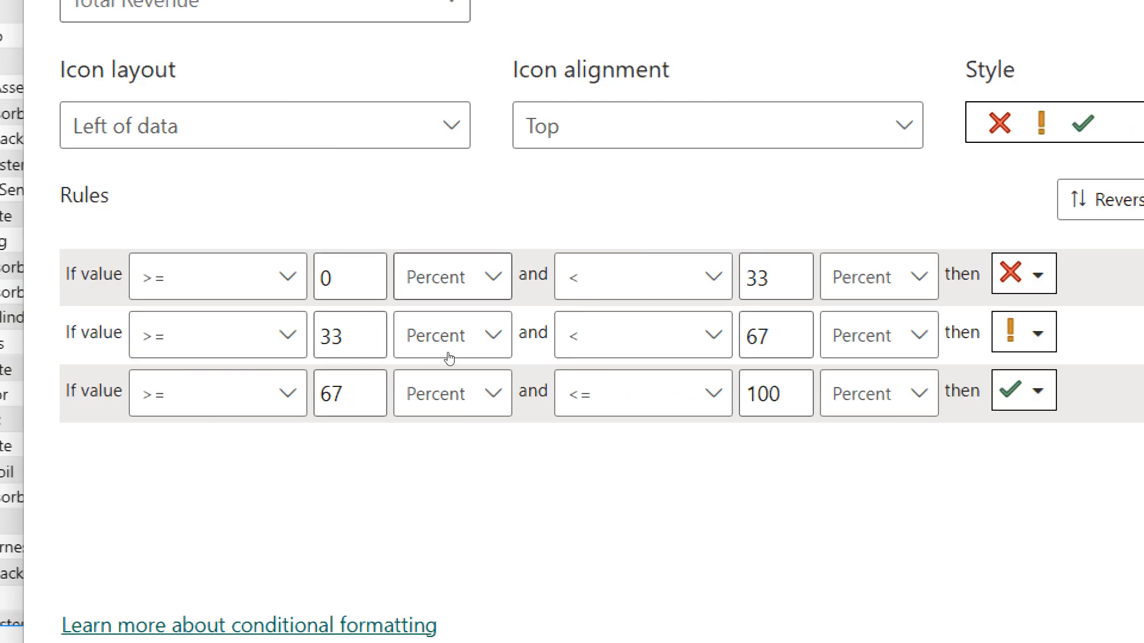
Set the red cross rule to Number bounds, from >= 0 to < 10000
left_click(449, 280)
left_click(438, 328)
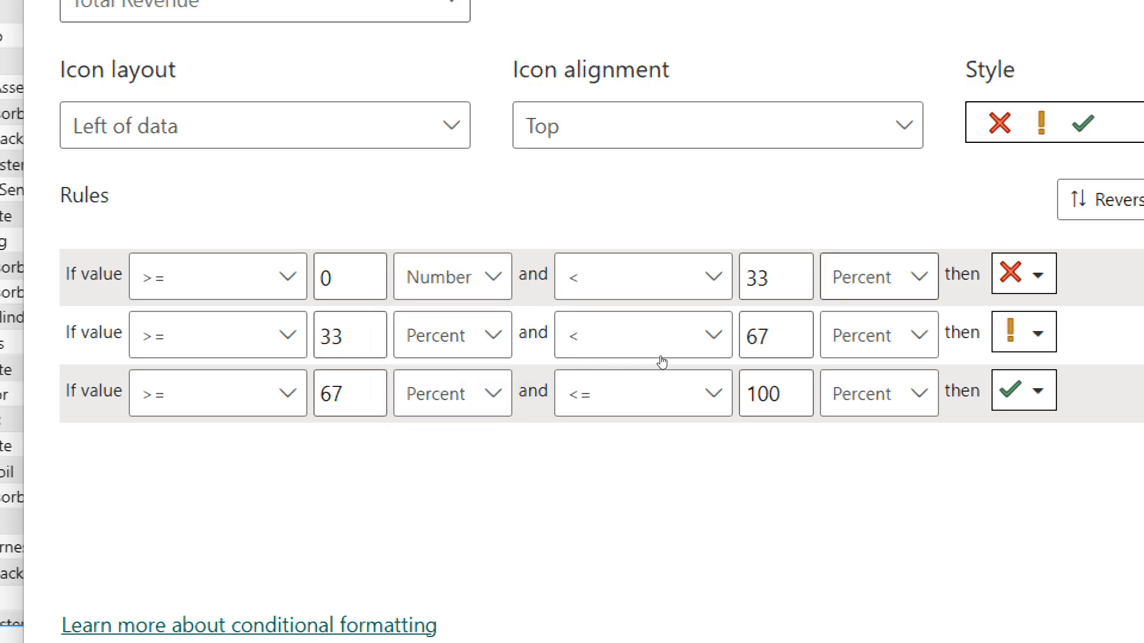
left_click(879, 277)
left_click(867, 327)
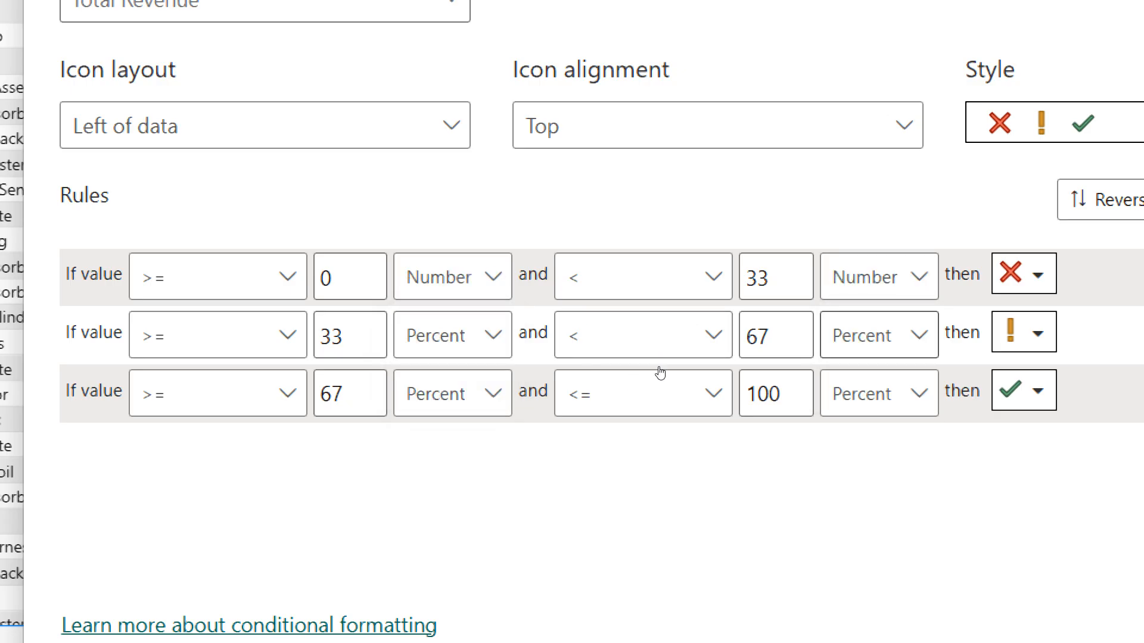
double_click(775, 277)
type("1")
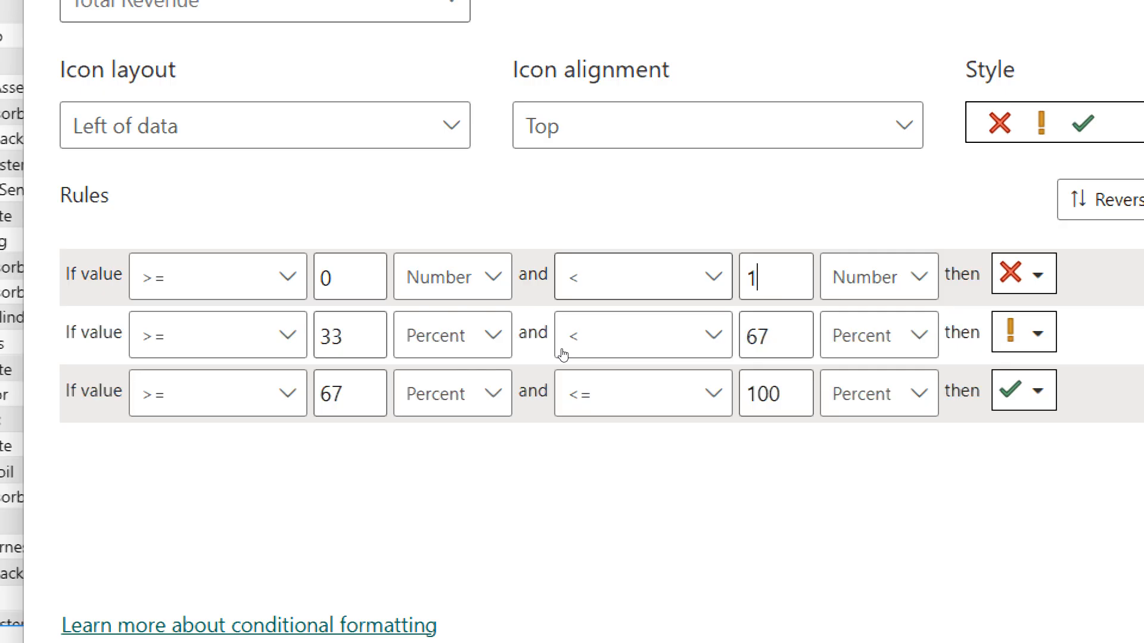
type("0000")
Set the orange exclamation mark rule to Number bounds, from >= 10000 to < 50000
left_click(464, 357)
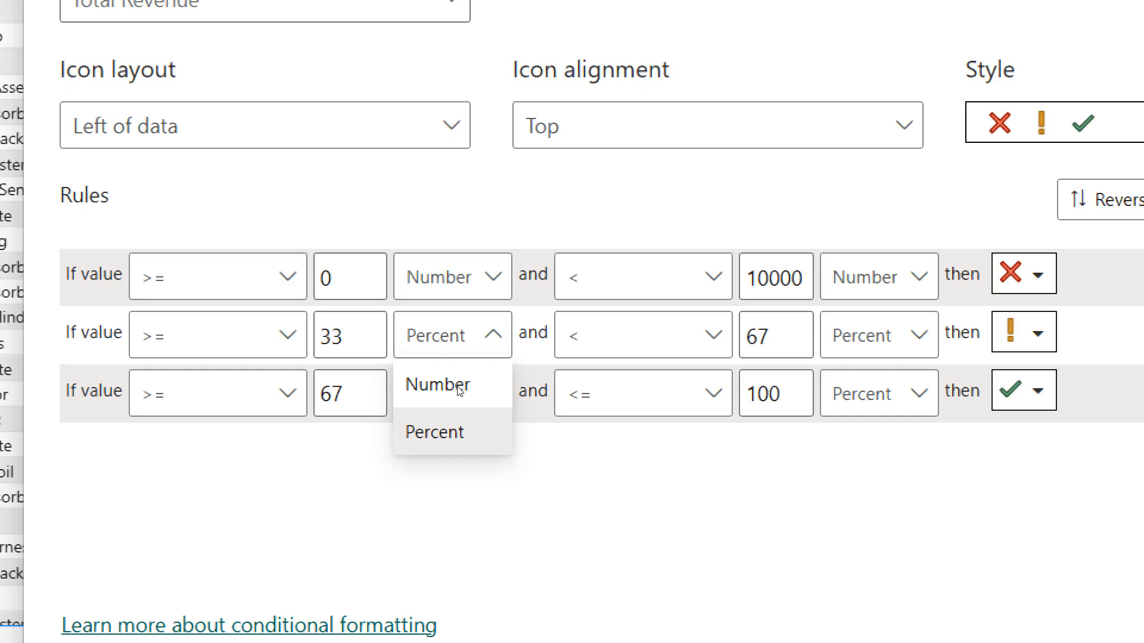
left_click(456, 398)
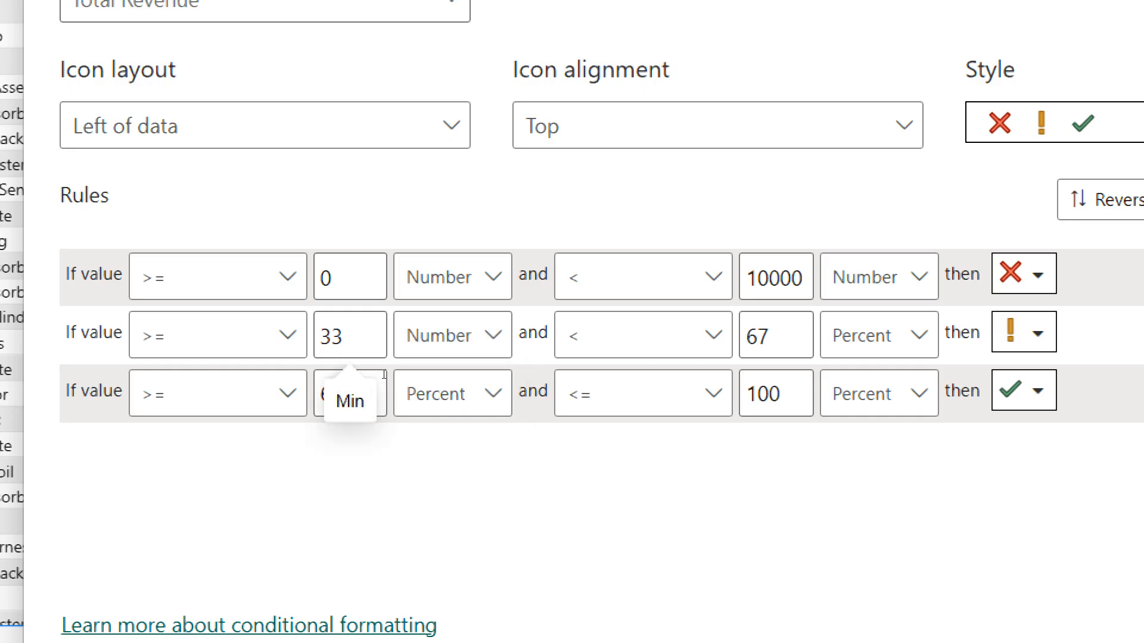
left_click_drag(384, 375, 354, 380)
type("10000")
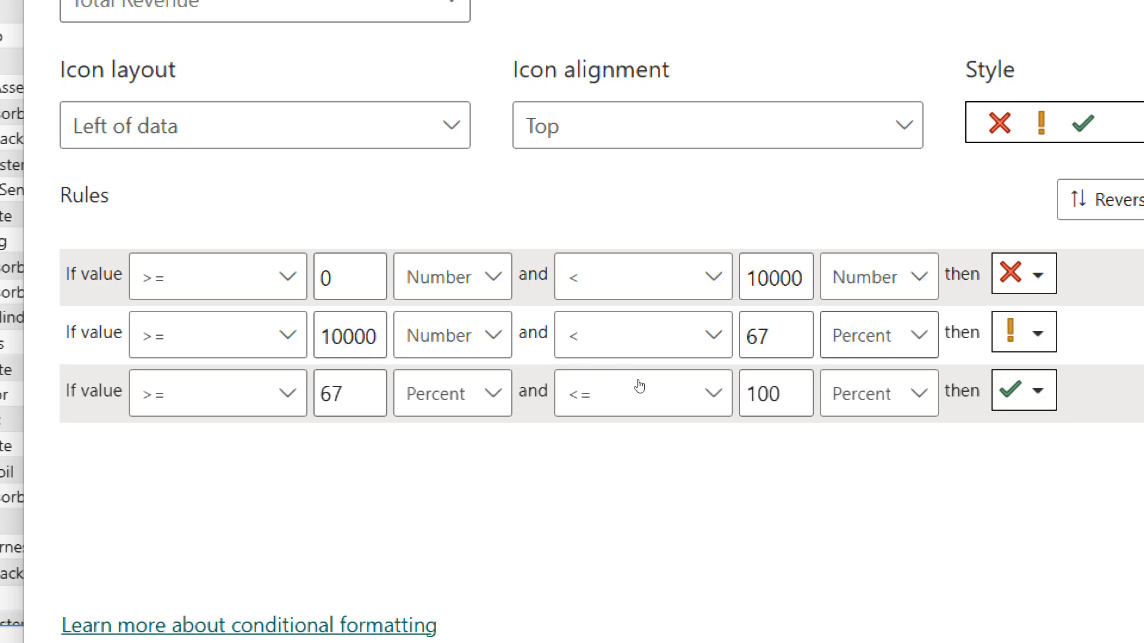
left_click(879, 335)
left_click(864, 384)
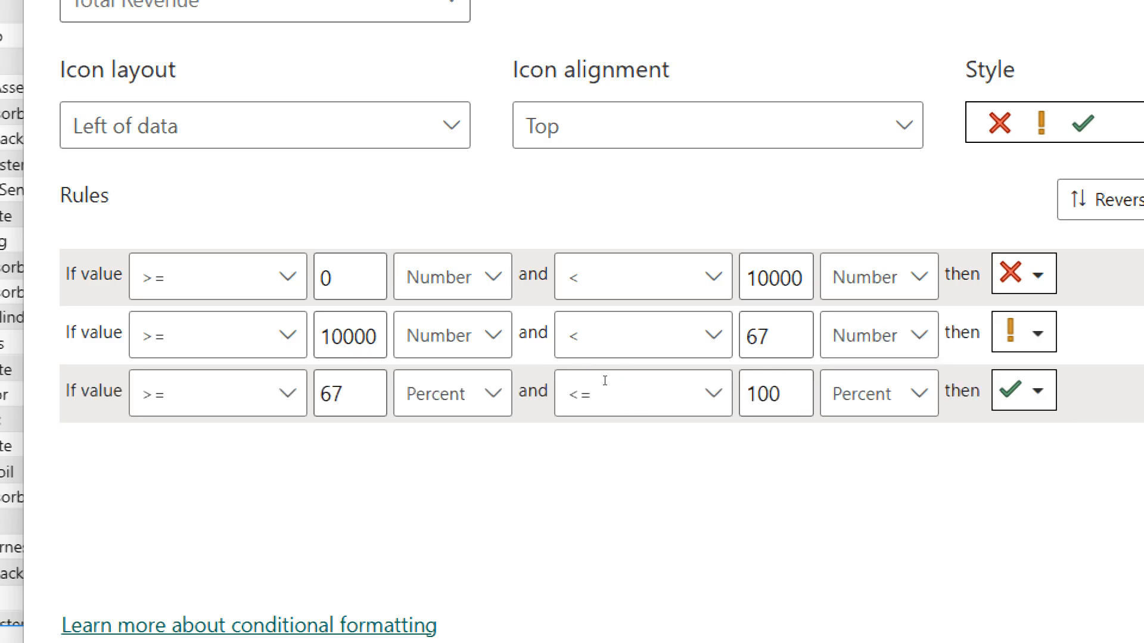
left_click_drag(795, 337, 724, 337)
type("50000")
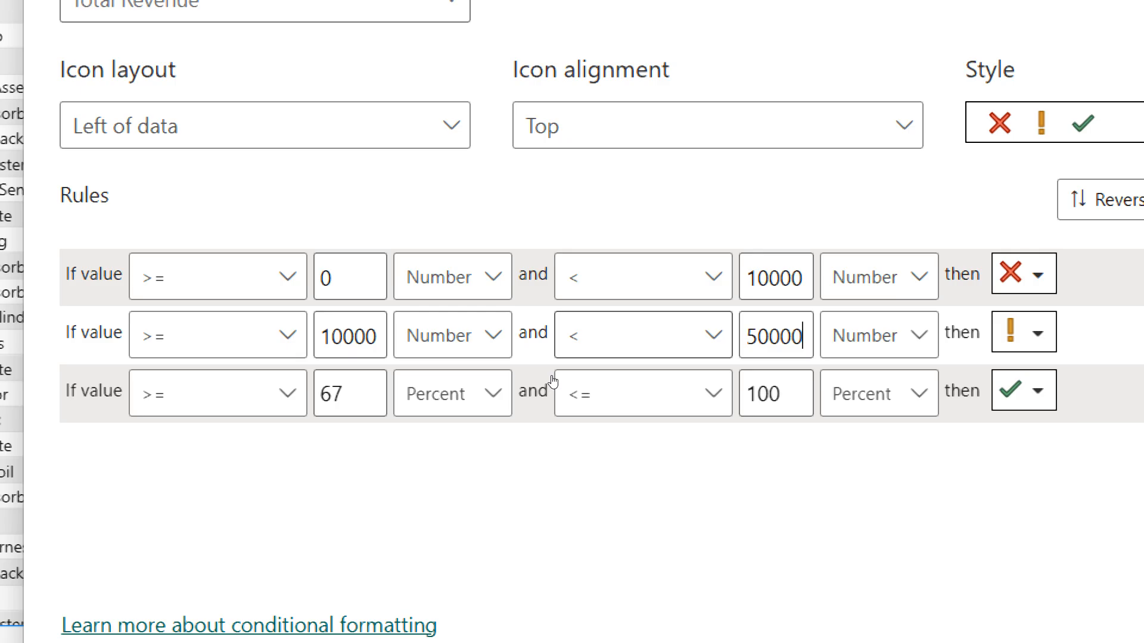
Set the green check mark rule to Number bounds, from >= 50000 to <= Max, and apply the icon rules
left_click(464, 402)
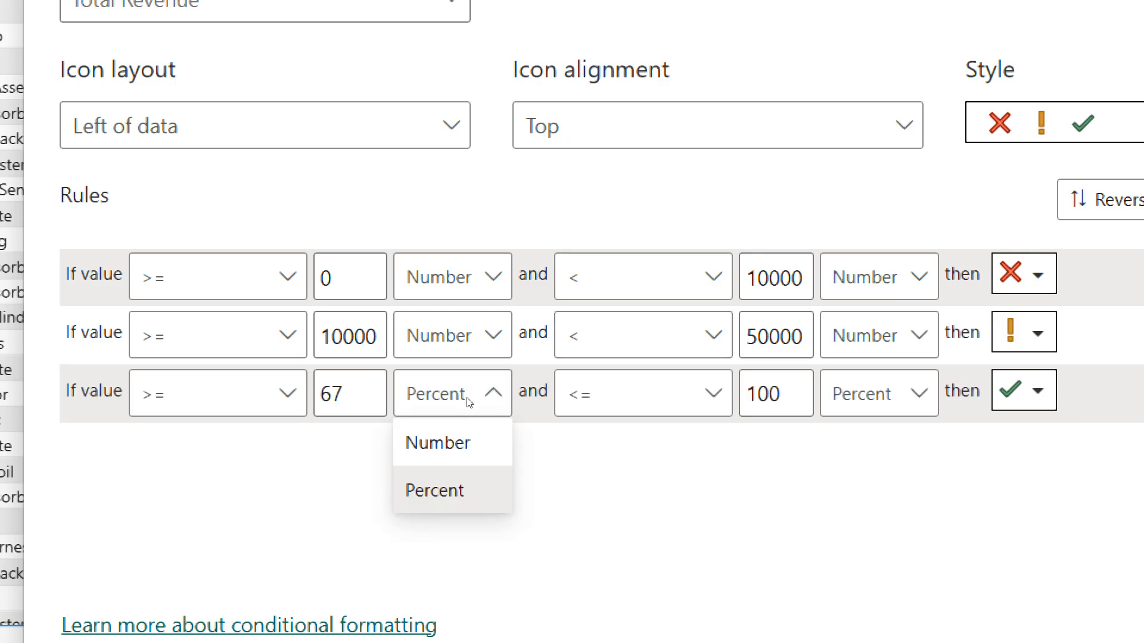
left_click(442, 430)
double_click(348, 414)
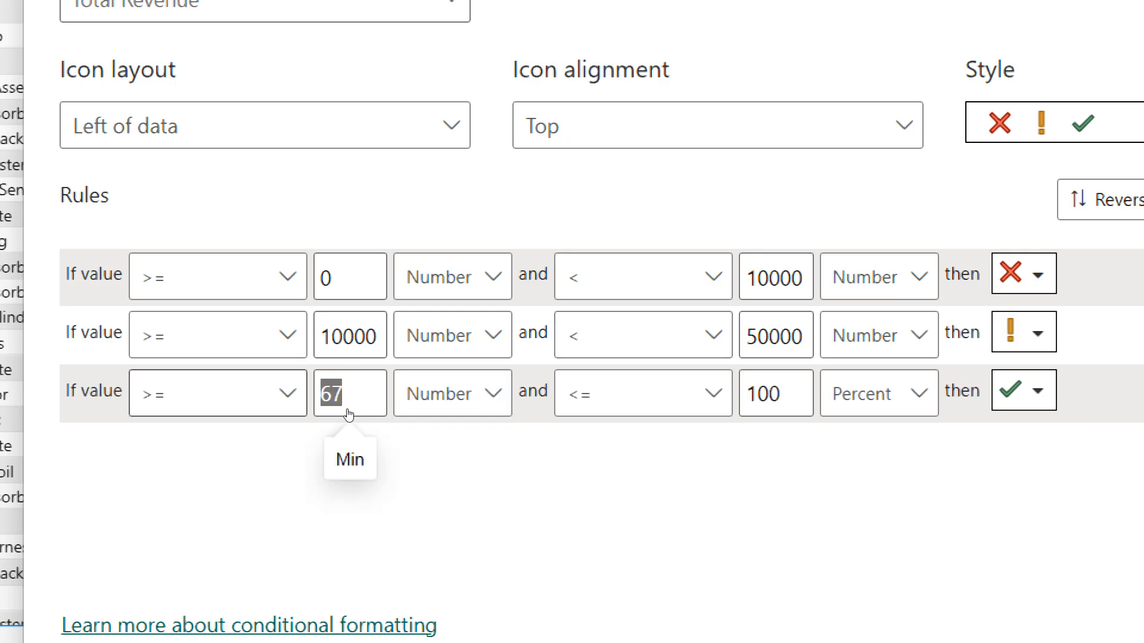
type("5000")
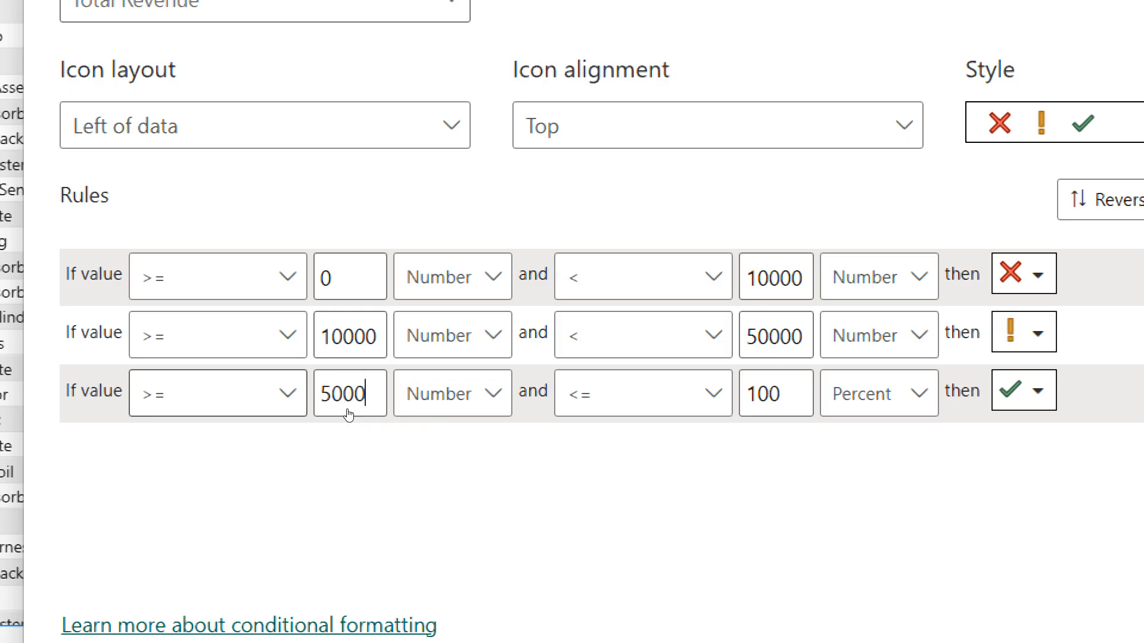
type("0")
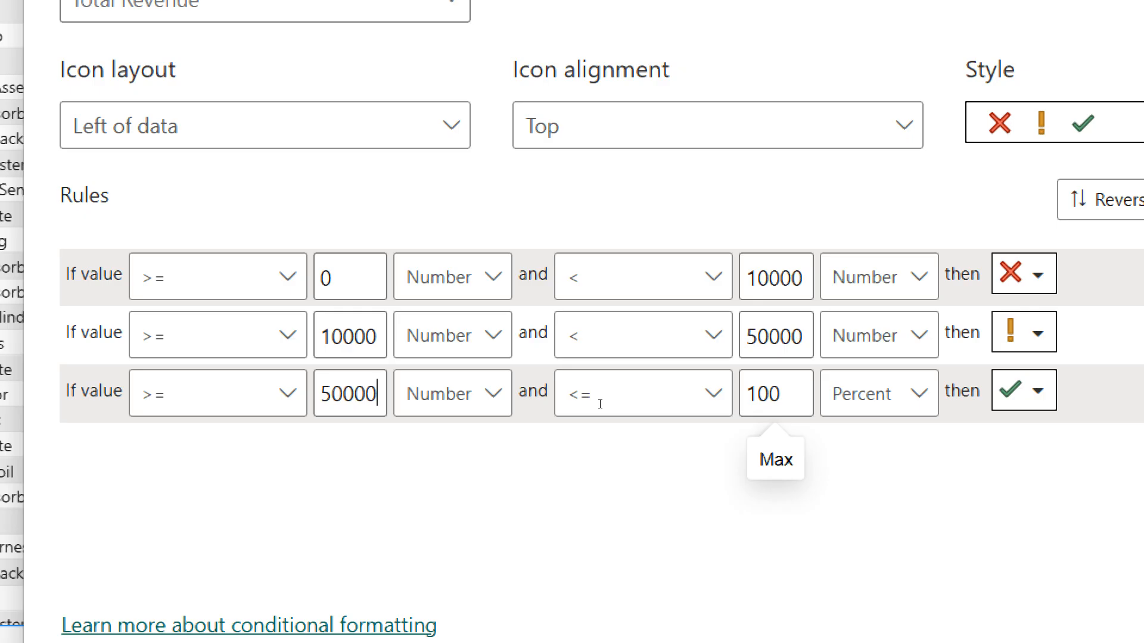
left_click(879, 394)
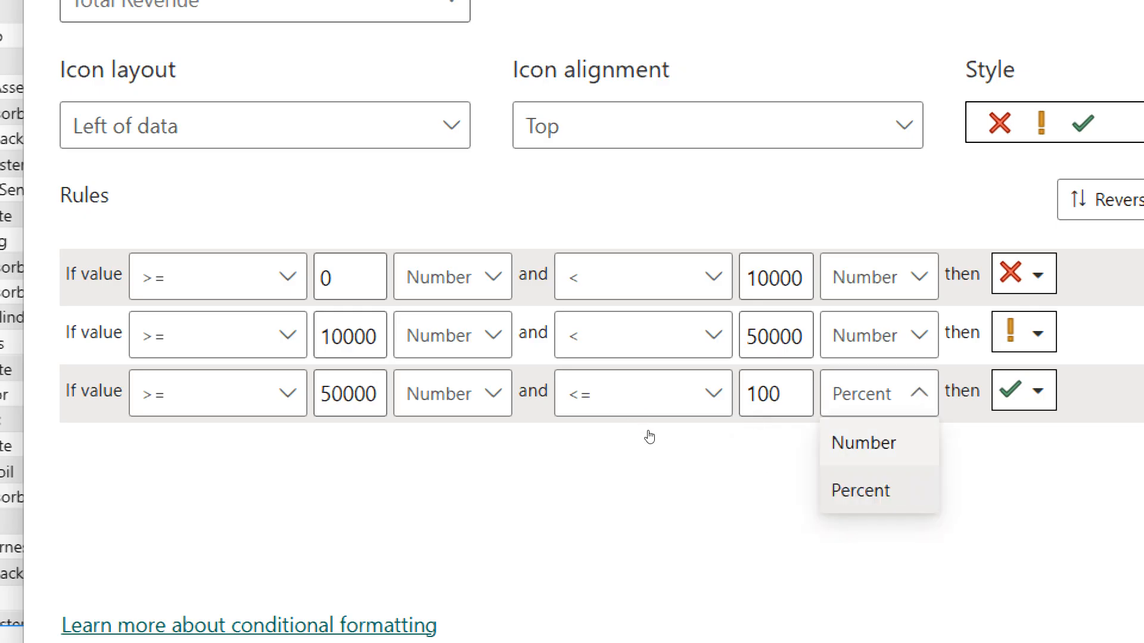
left_click(864, 442)
left_click_drag(782, 398, 693, 399)
key("BackSpace")
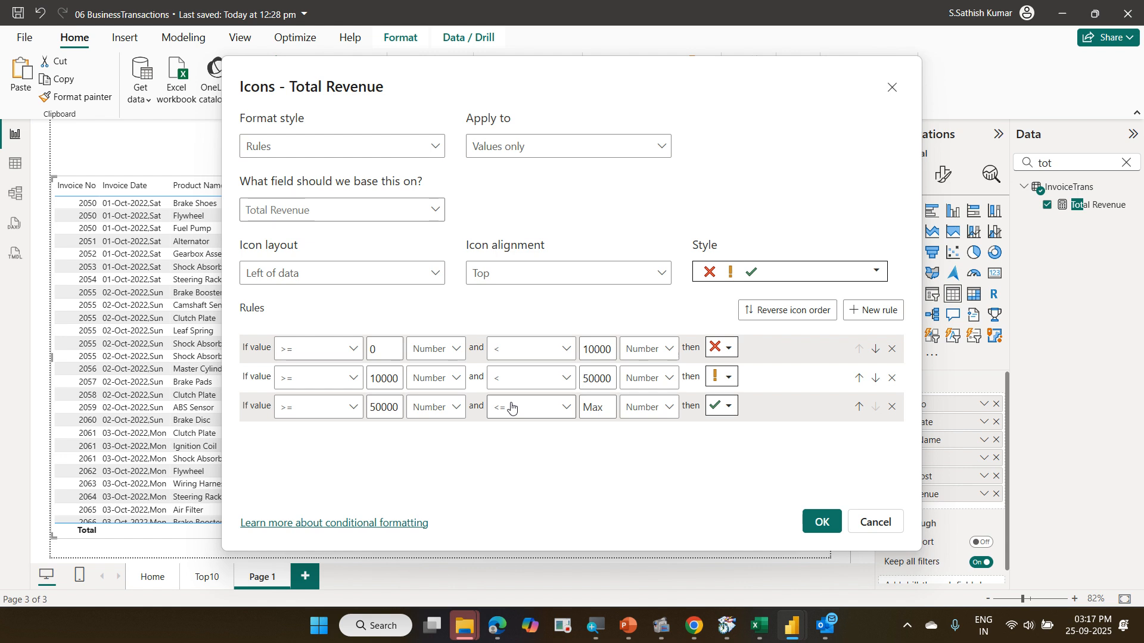
left_click(822, 524)
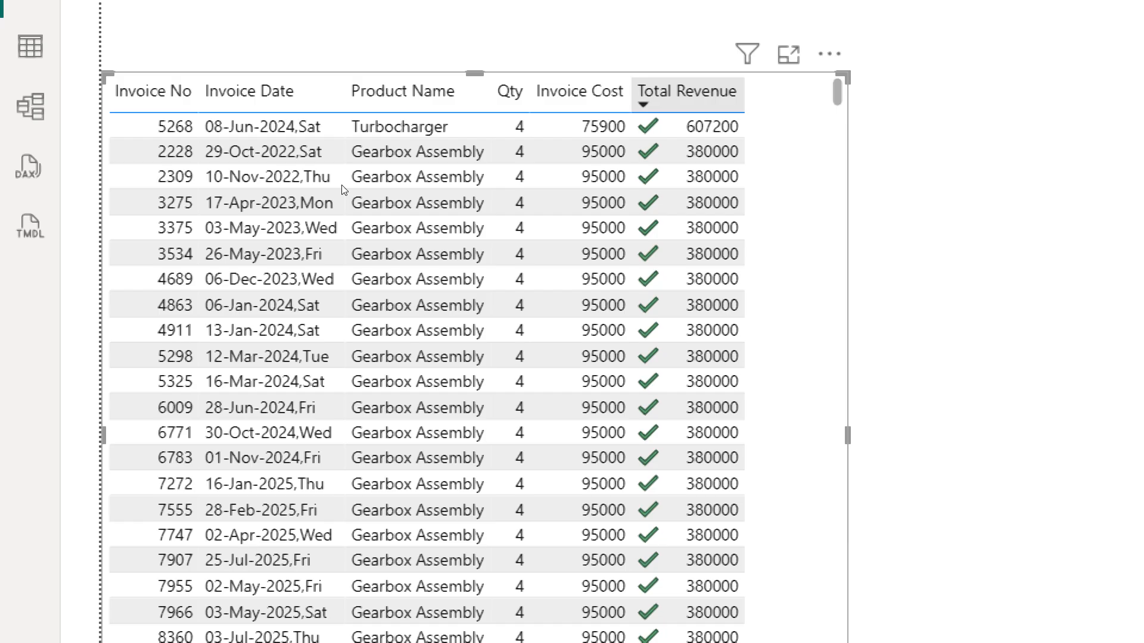
Sort the table by Total Revenue ascending, return it to ascending Invoice No order, and save the report
left_click(674, 92)
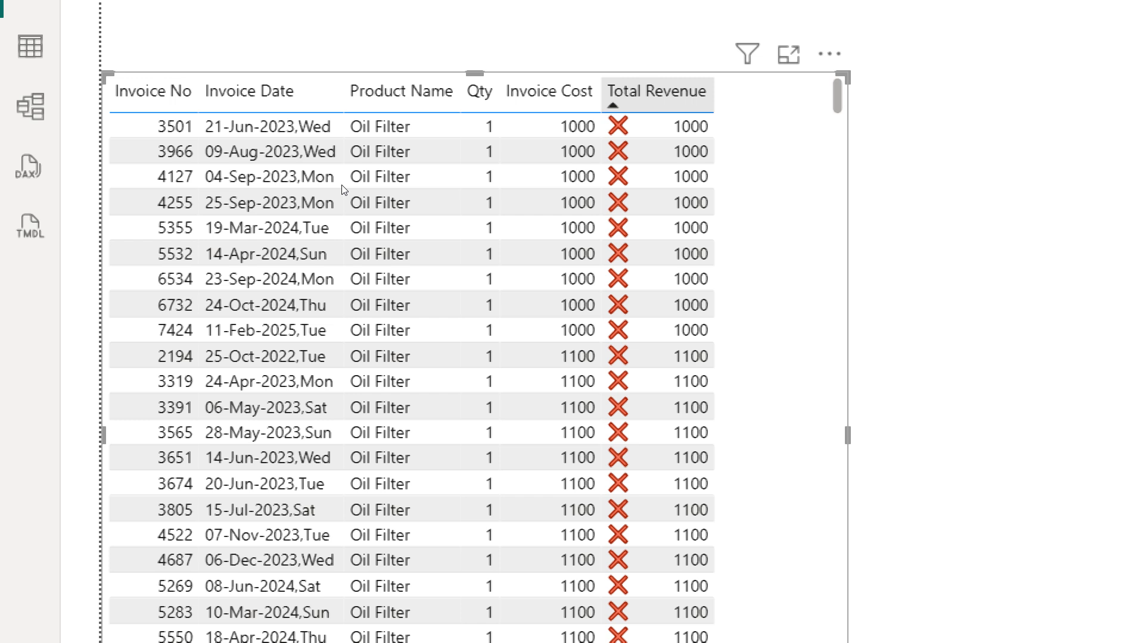
left_click(68, 166)
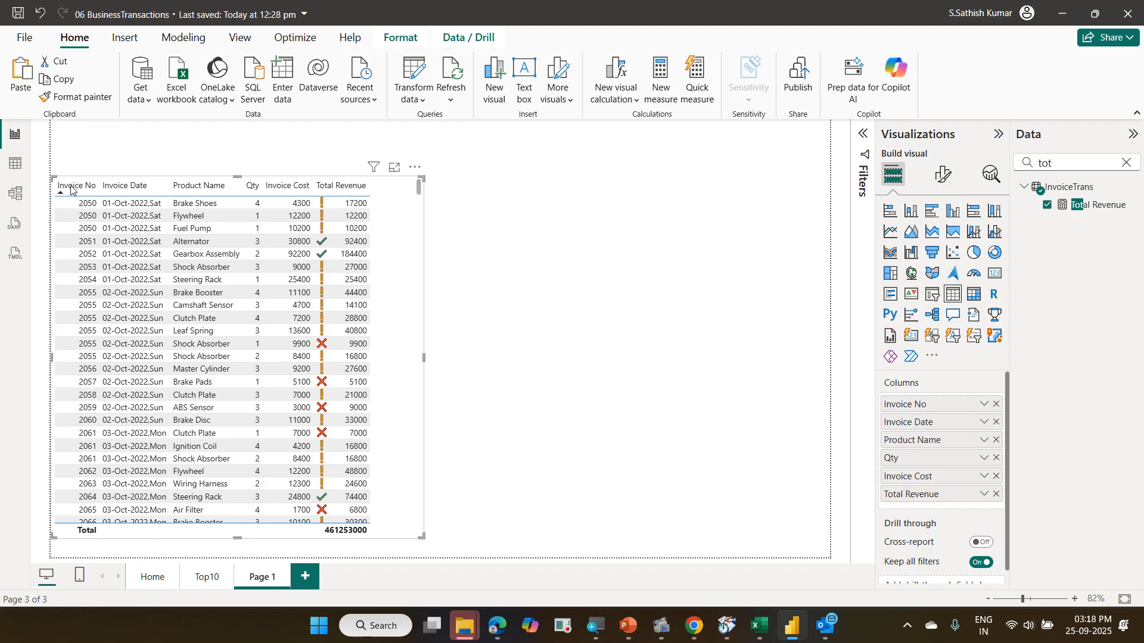
key("ctrl+s")
left_click(1059, 13)
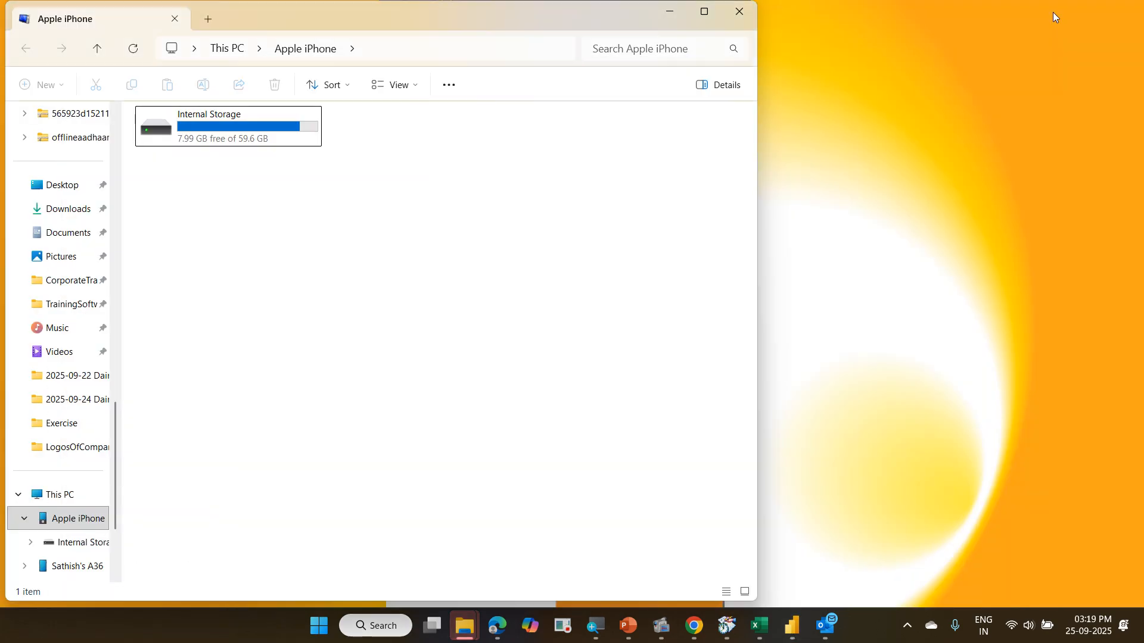
left_click(674, 10)
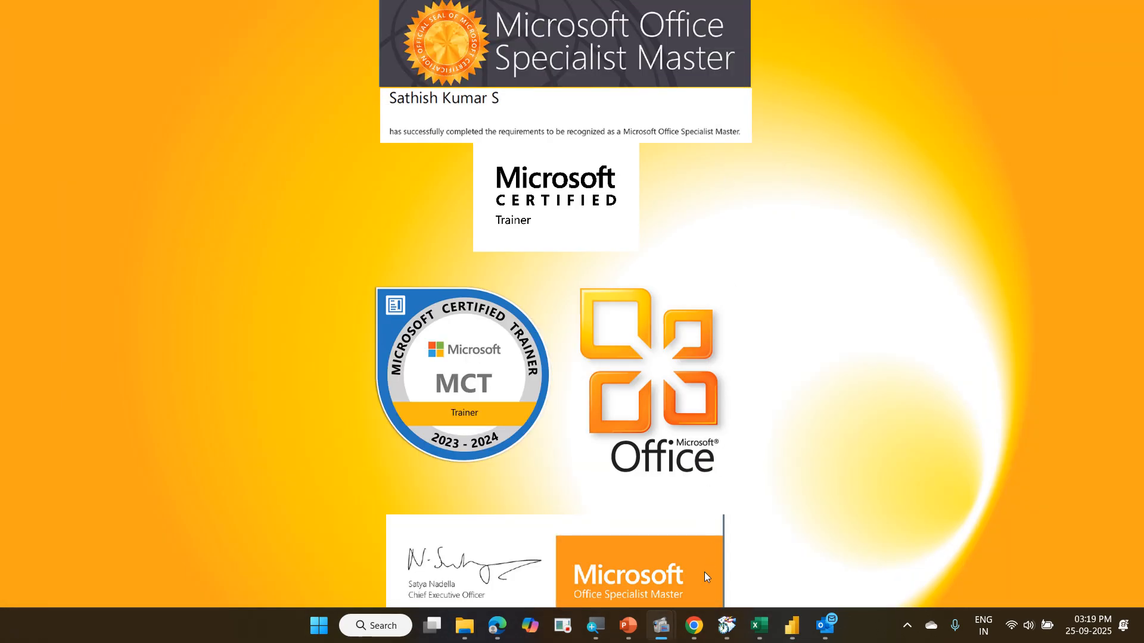
left_click(660, 626)
left_click(582, 549)
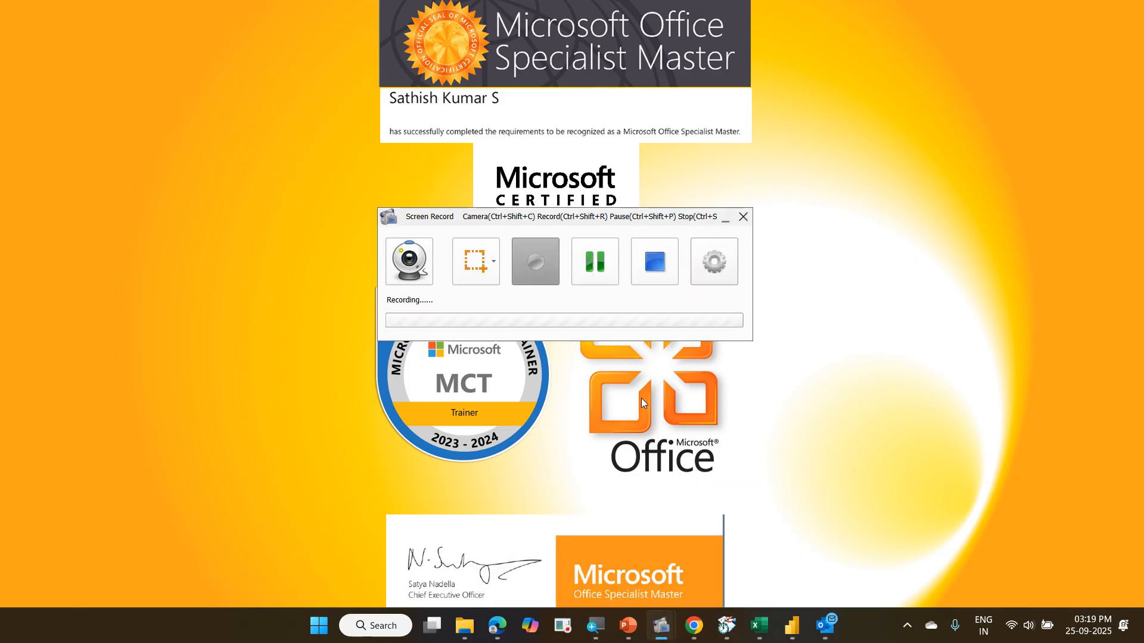
left_click(534, 270)
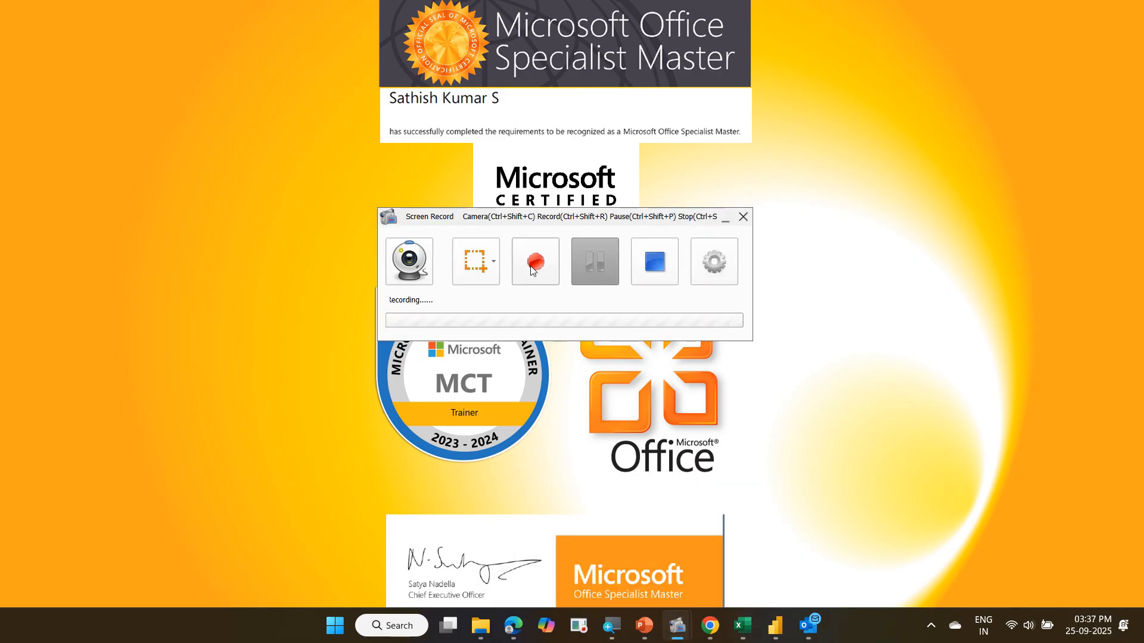
left_click(775, 626)
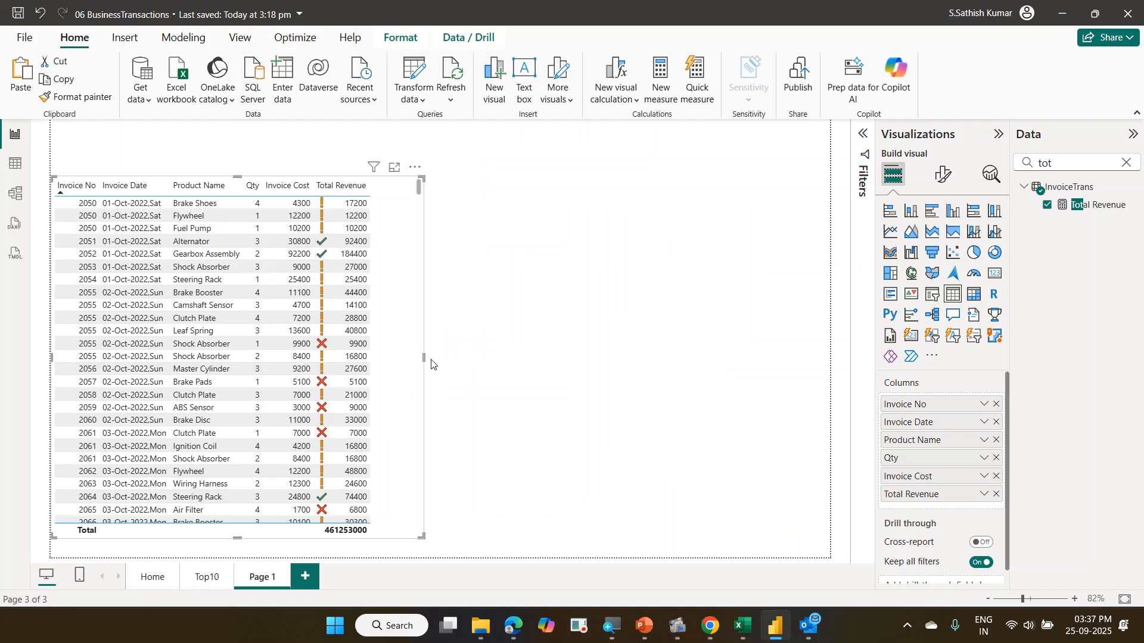
Narrow the invoice detail table slightly to free canvas space beside it, and deselect it
left_click_drag(424, 357, 403, 358)
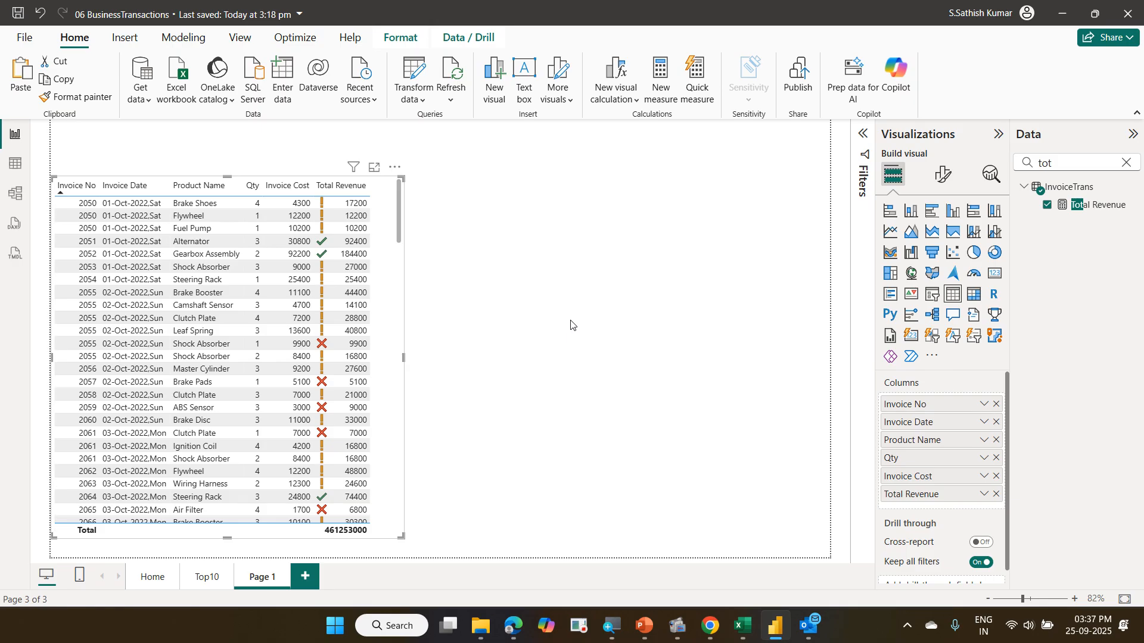
left_click(570, 325)
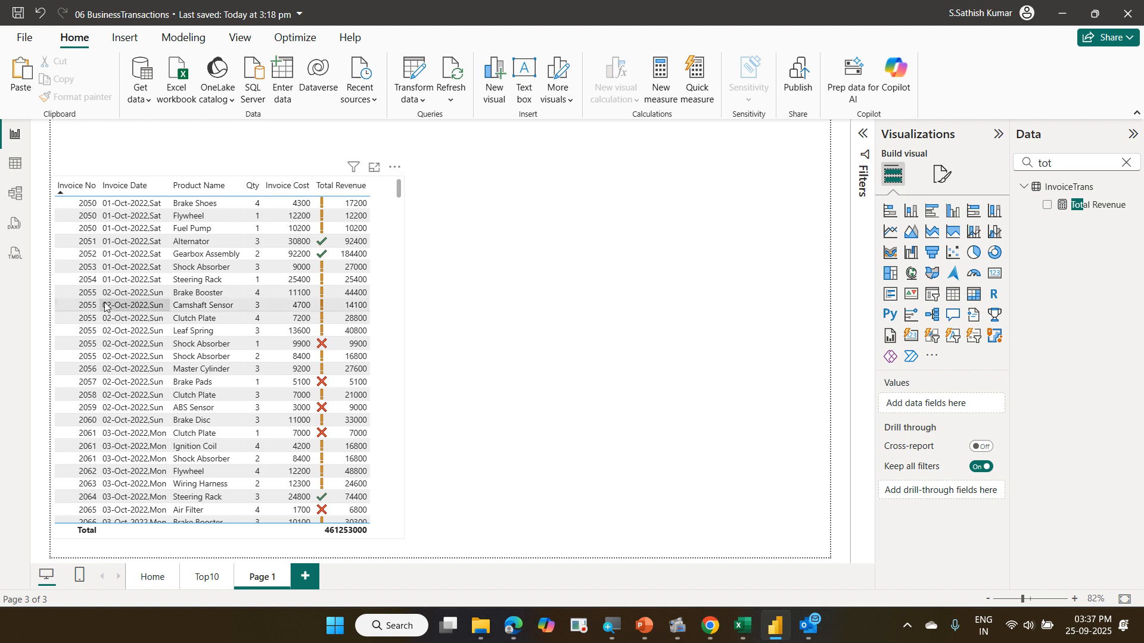
scroll(106, 305, "down", 10)
scroll(106, 306, "down", 11)
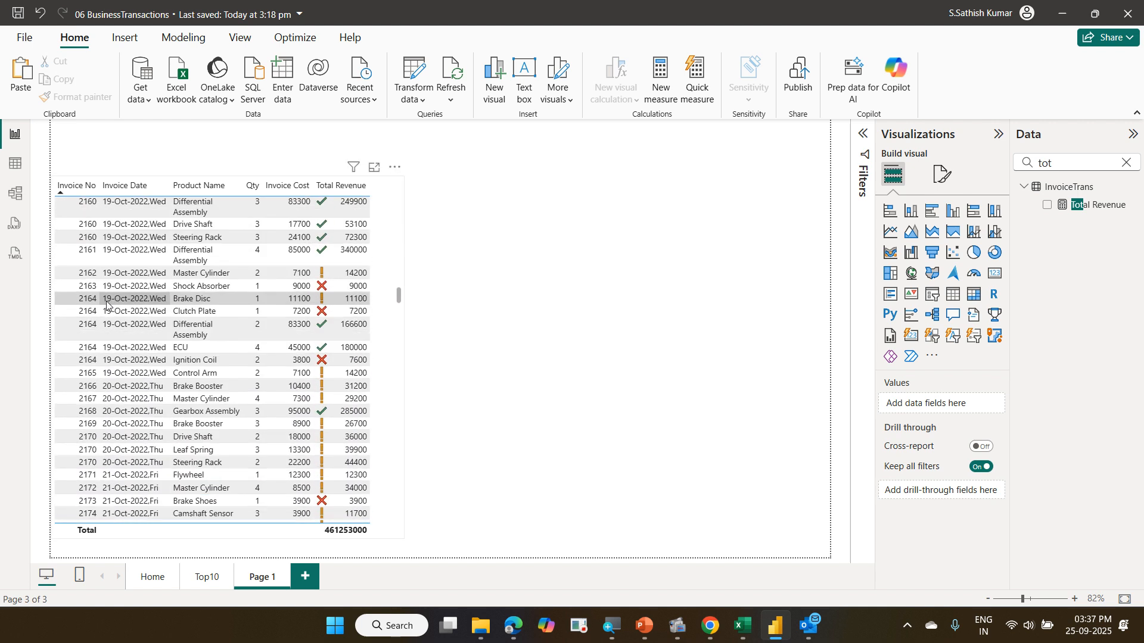
scroll(106, 305, "up", 20)
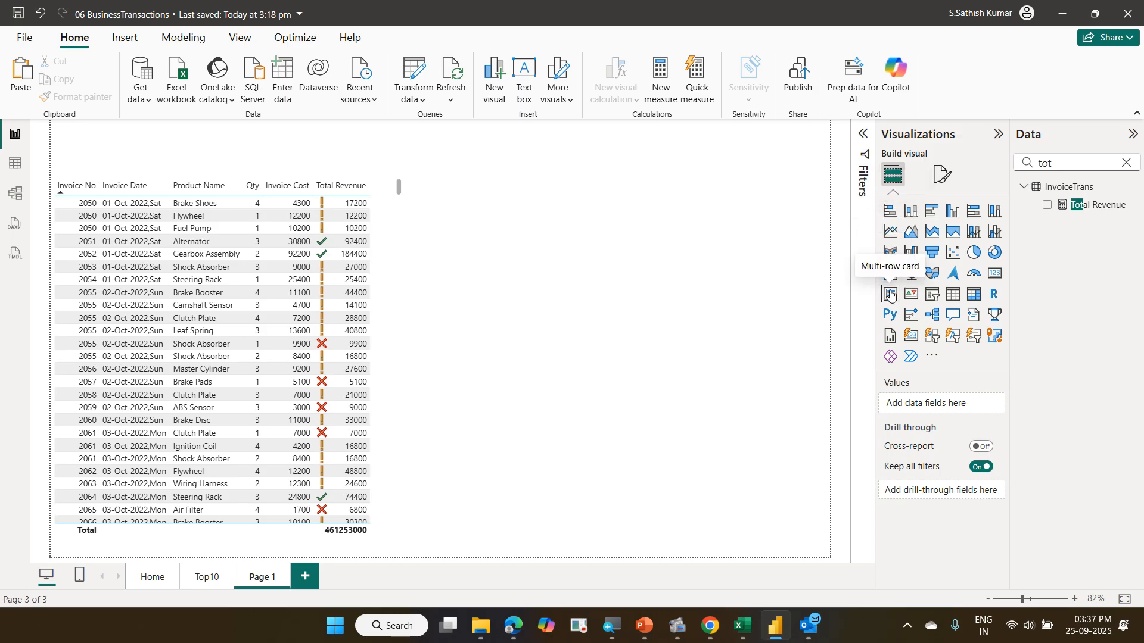
Add a Matrix visual beside the invoice table, enlarge it to fill the free space, and clear the data field search
left_click(974, 295)
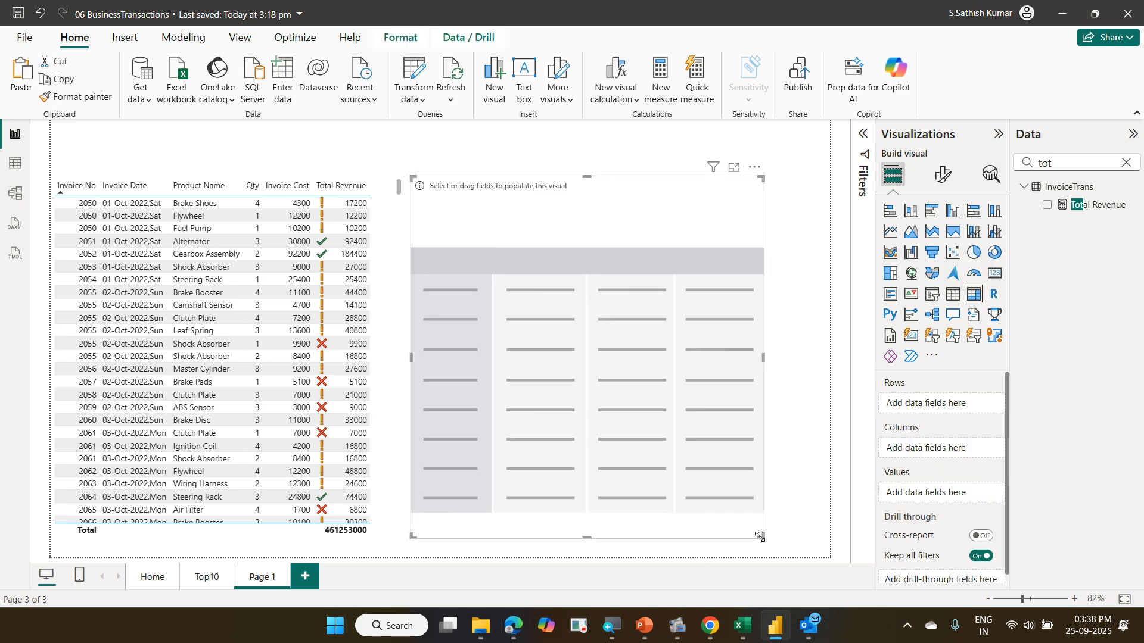
left_click_drag(762, 537, 804, 545)
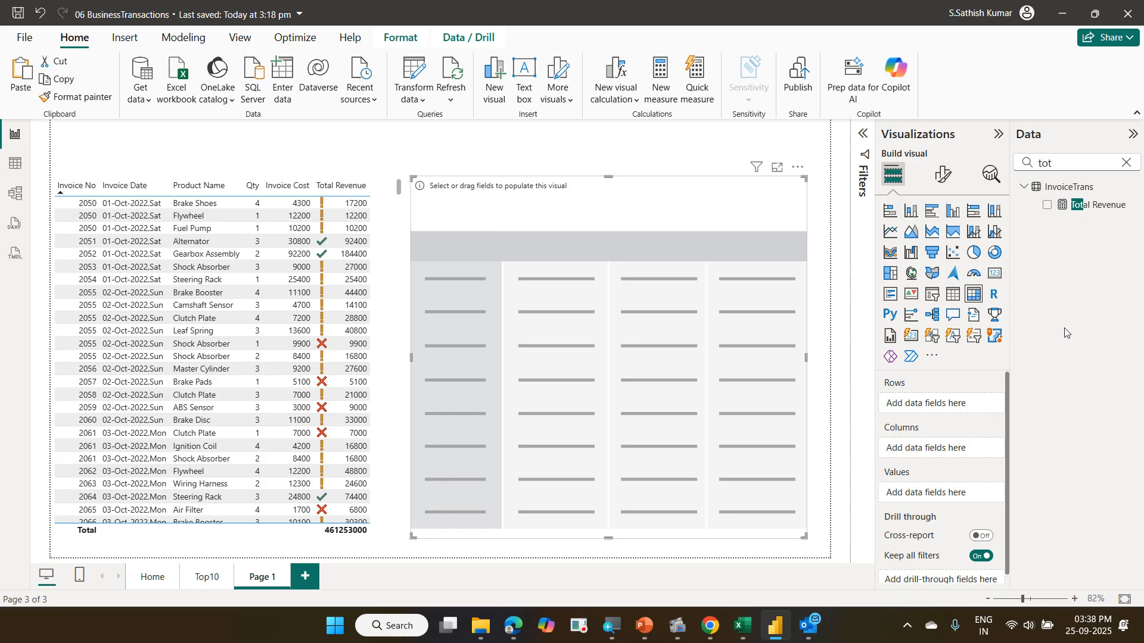
left_click(1126, 163)
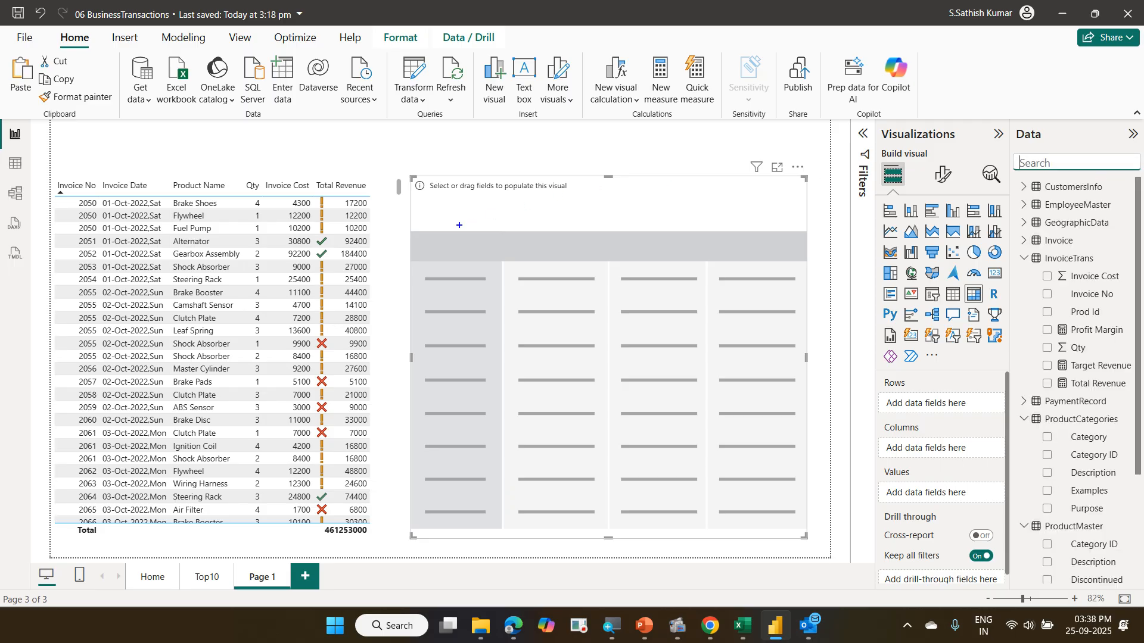
left_click_drag(459, 225, 464, 246)
type("Product ")
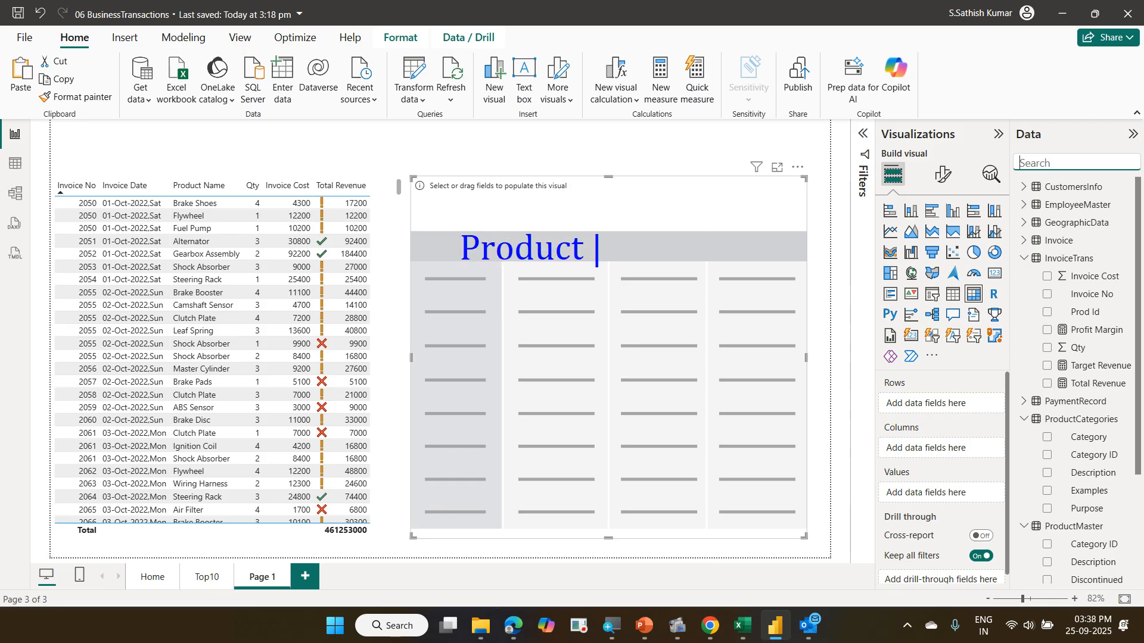
type("Name")
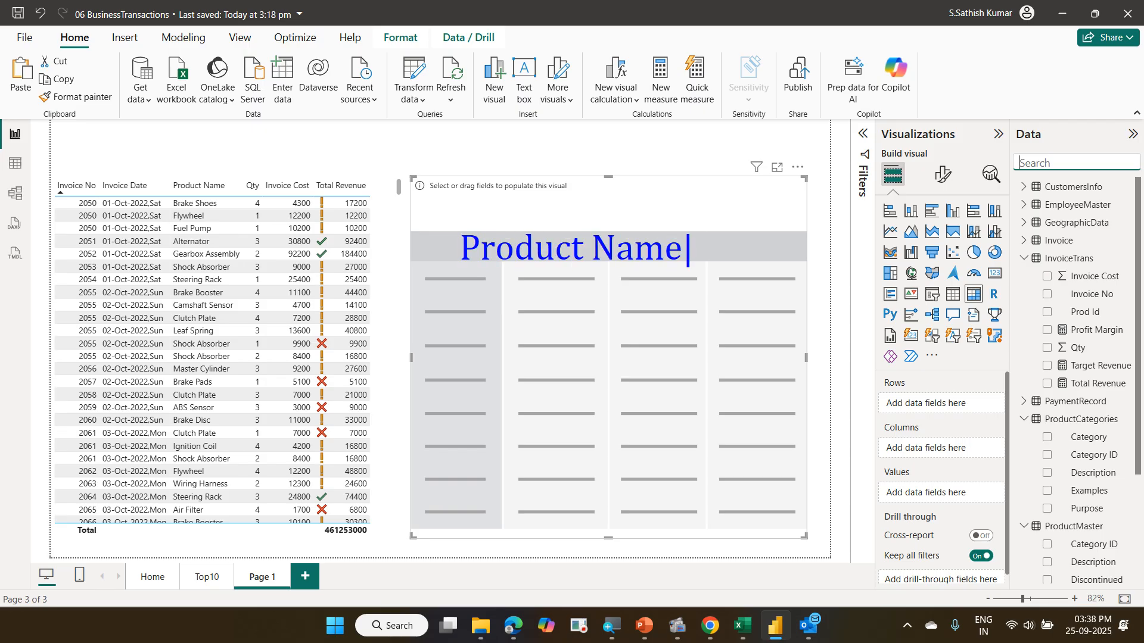
key("Return")
type("Pay")
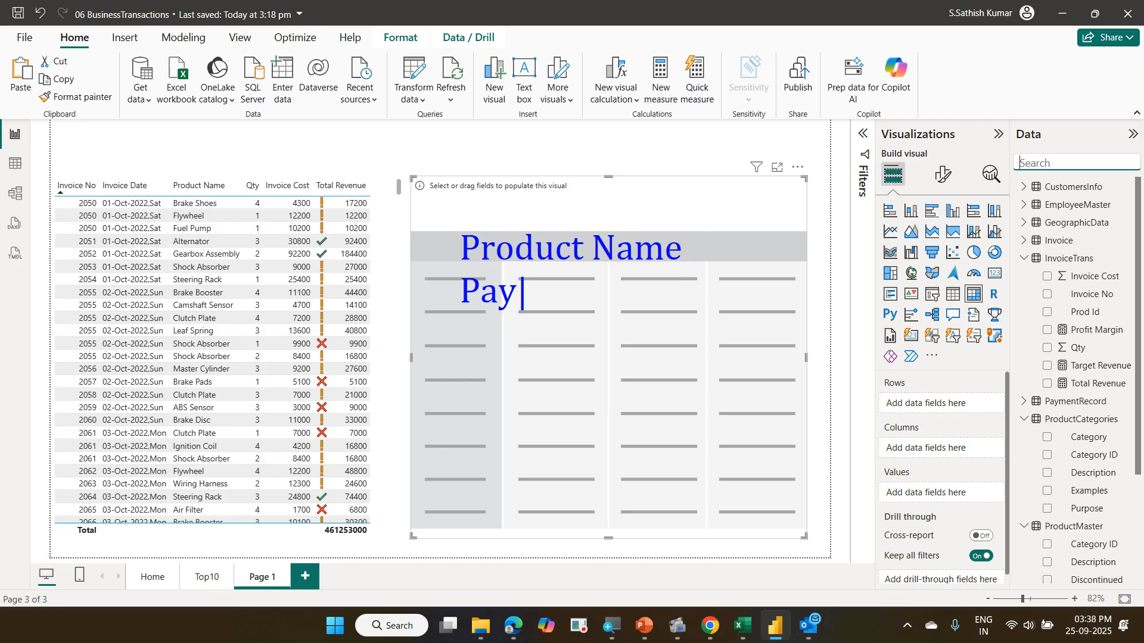
type("ment M")
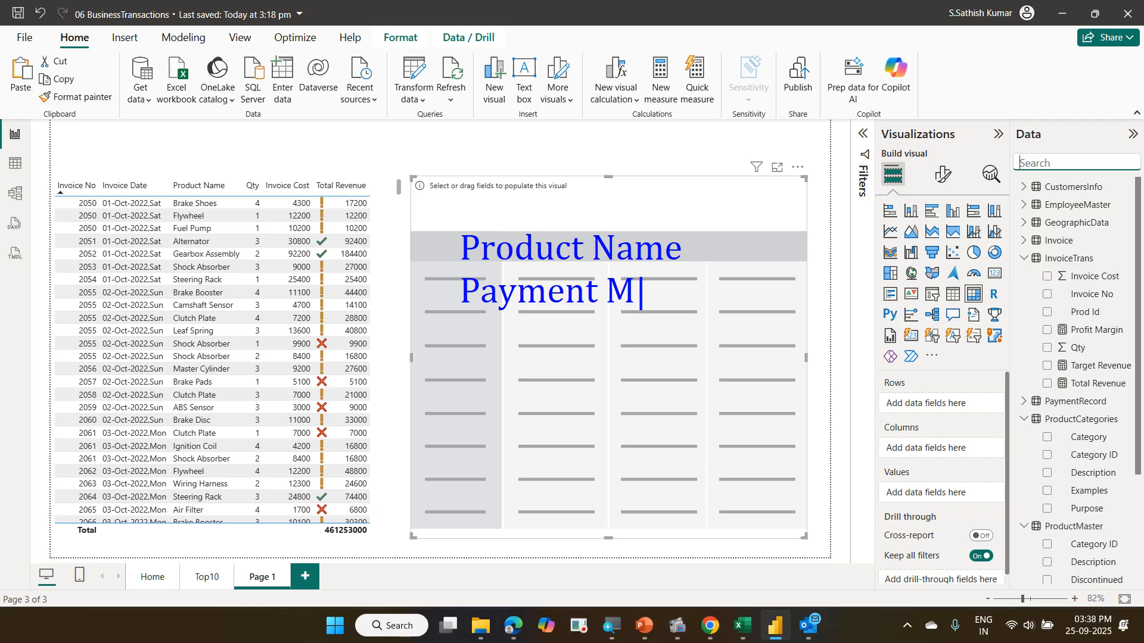
type("ethod")
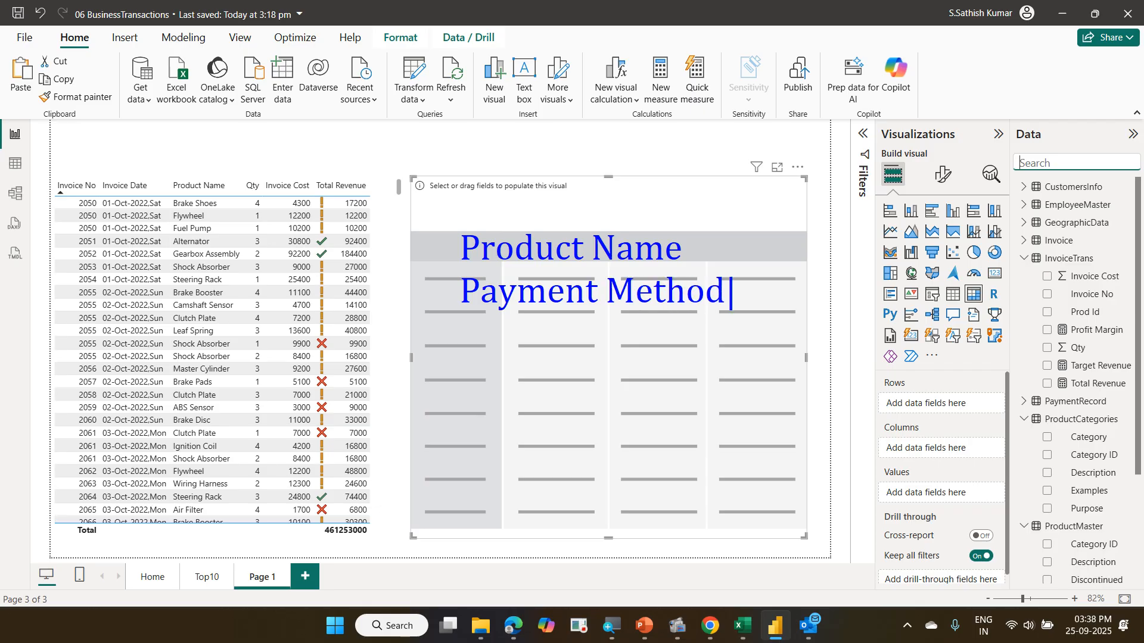
key("Return")
type("Su")
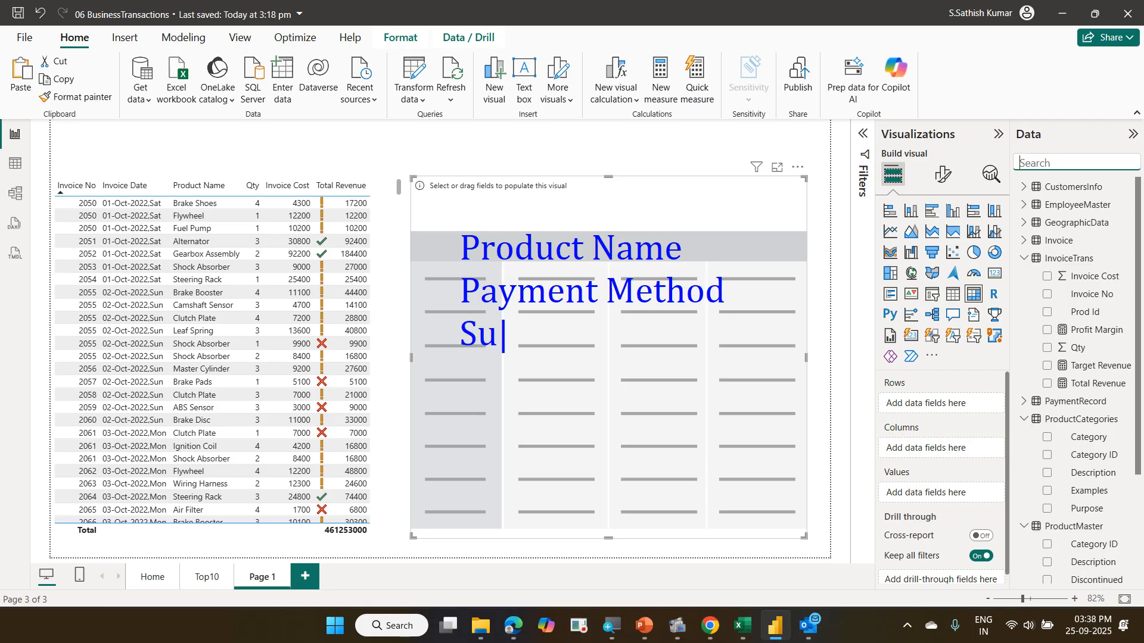
type("m of T")
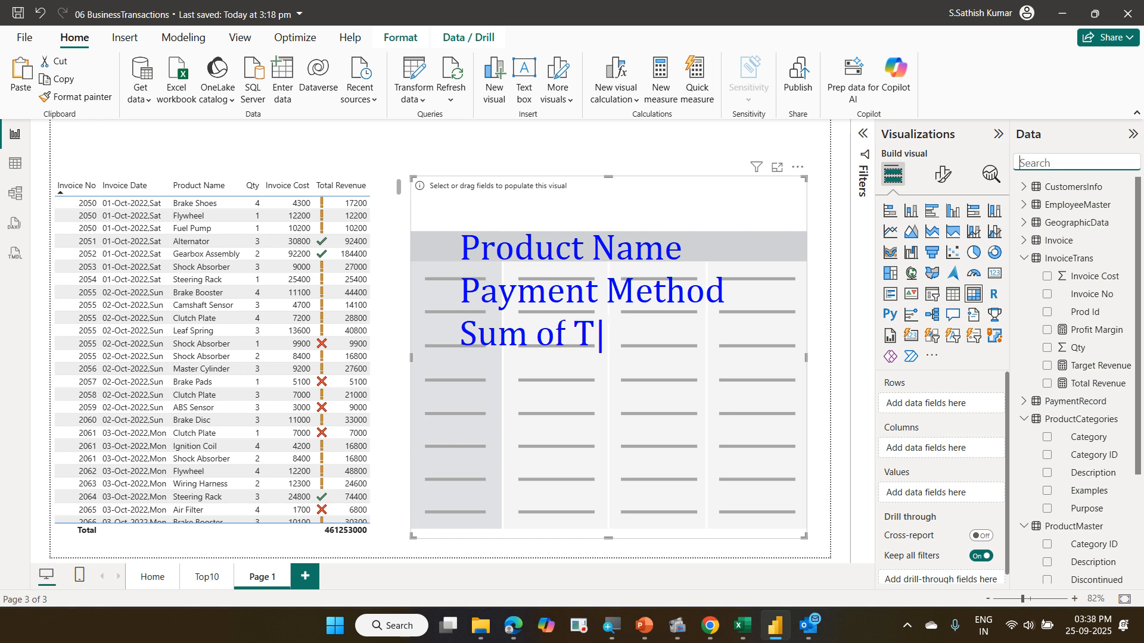
type("otal ")
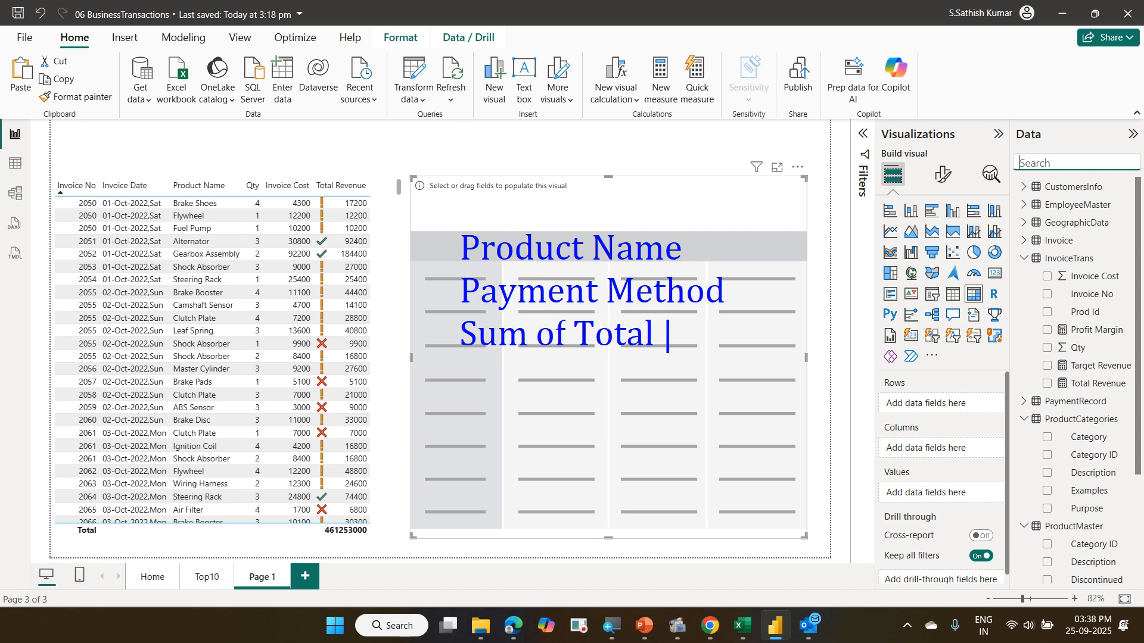
type("Revenue")
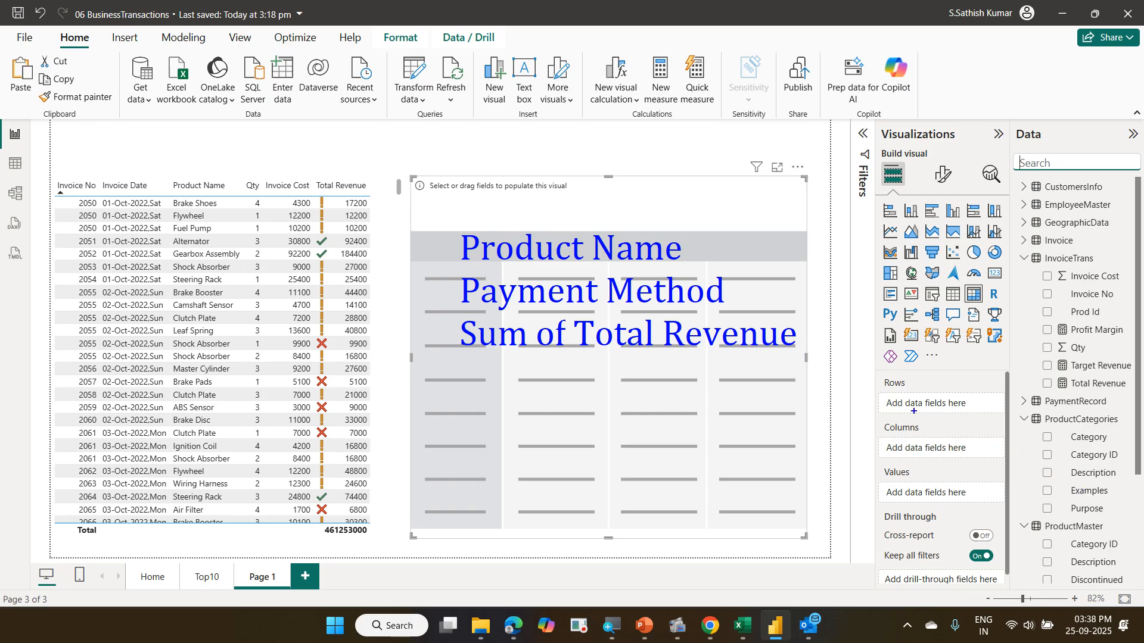
mouse_move(881, 370)
left_mouse_down()
mouse_move(911, 436)
mouse_move(986, 513)
left_mouse_up()
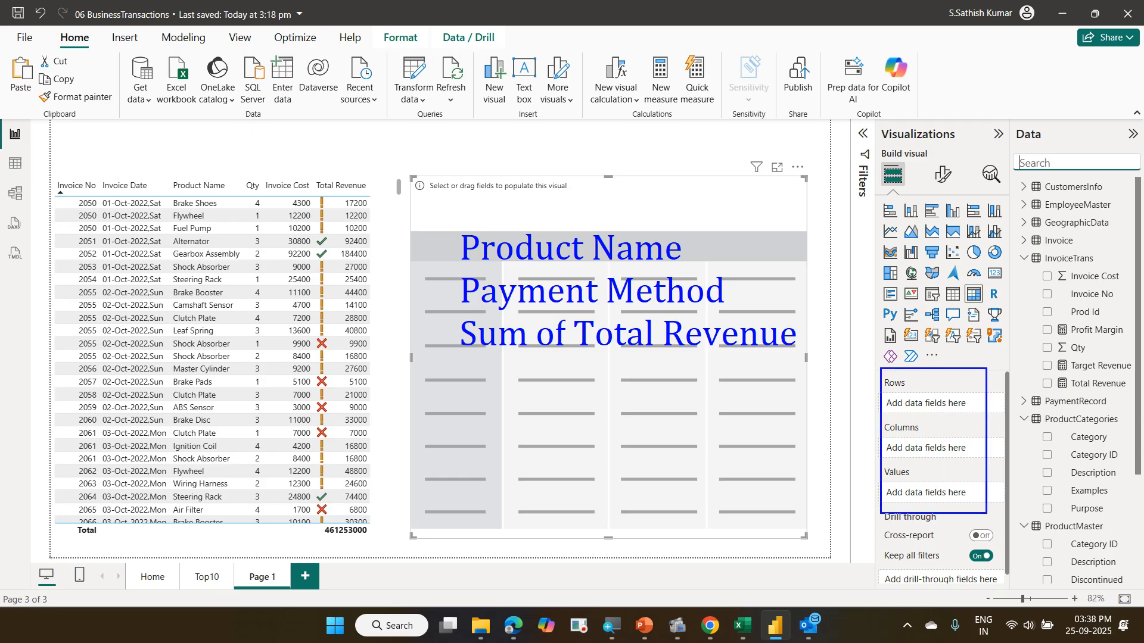
left_click_drag(915, 379, 950, 357)
left_click_drag(926, 430, 956, 386)
left_click_drag(917, 478, 954, 453)
mouse_move(917, 398)
left_mouse_down()
mouse_move(712, 237)
mouse_move(692, 241)
left_mouse_up()
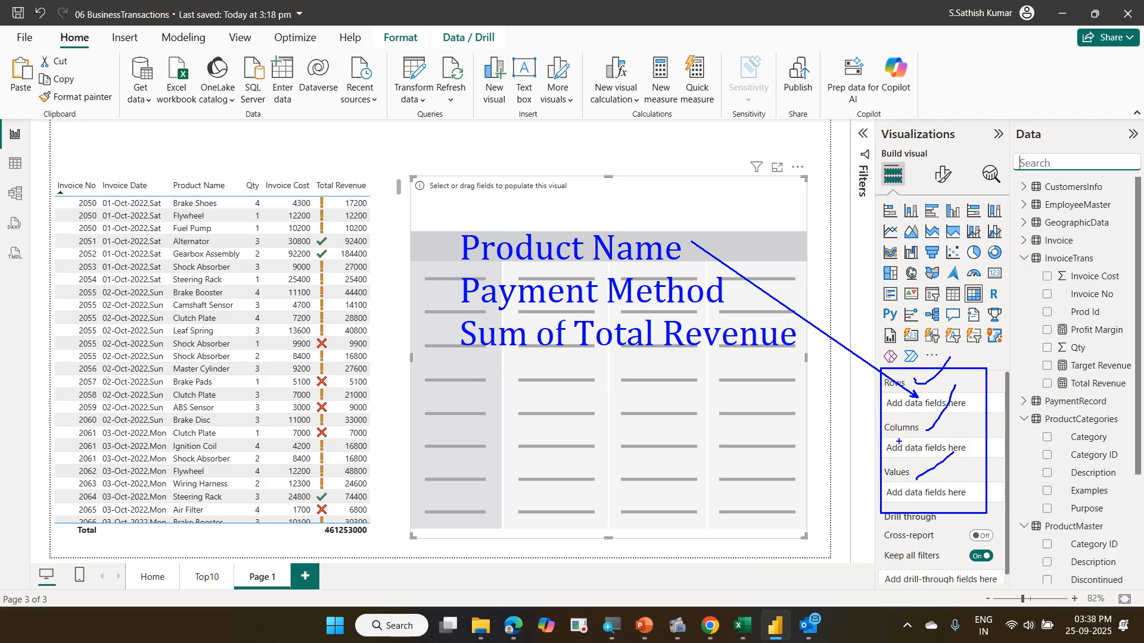
mouse_move(899, 442)
left_mouse_down()
mouse_move(765, 316)
mouse_move(728, 299)
left_mouse_up()
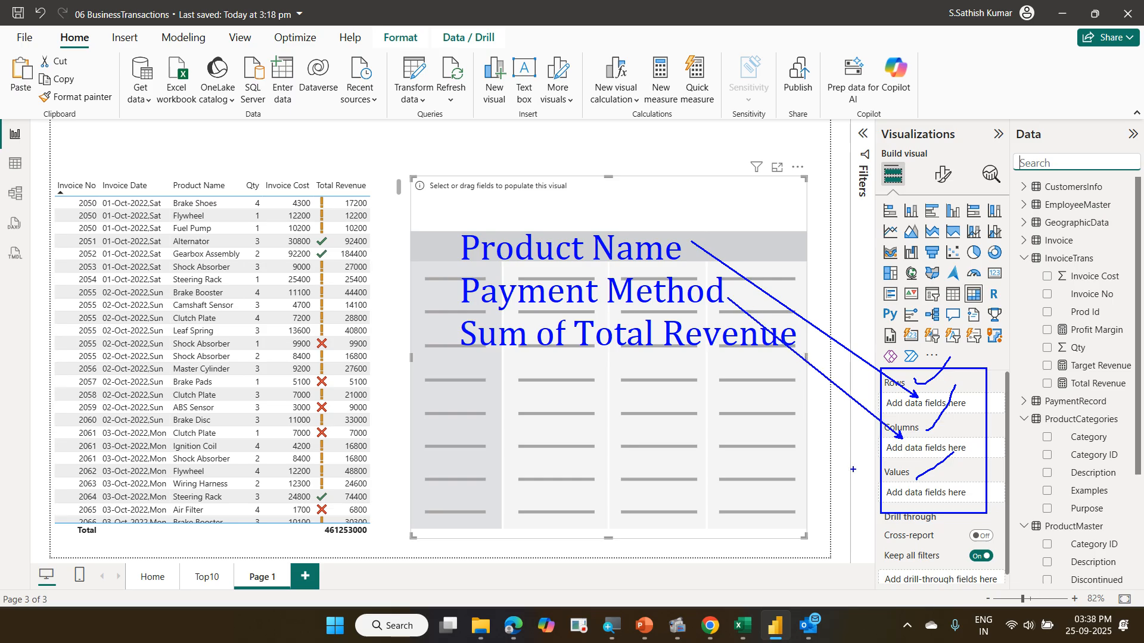
left_click_drag(895, 489, 719, 356)
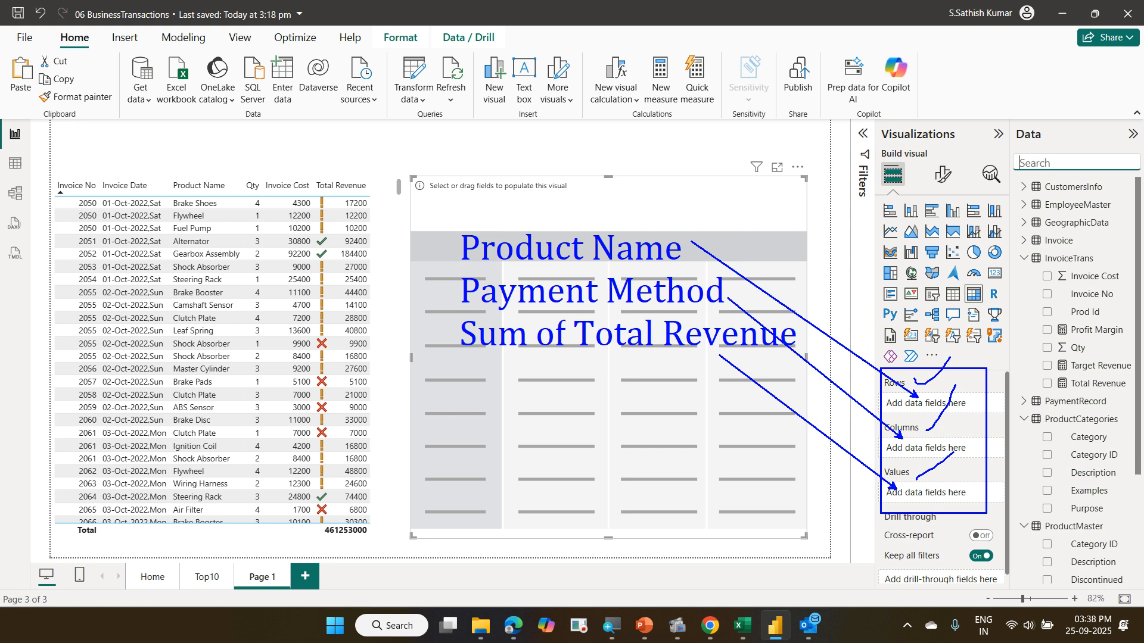
key("Escape")
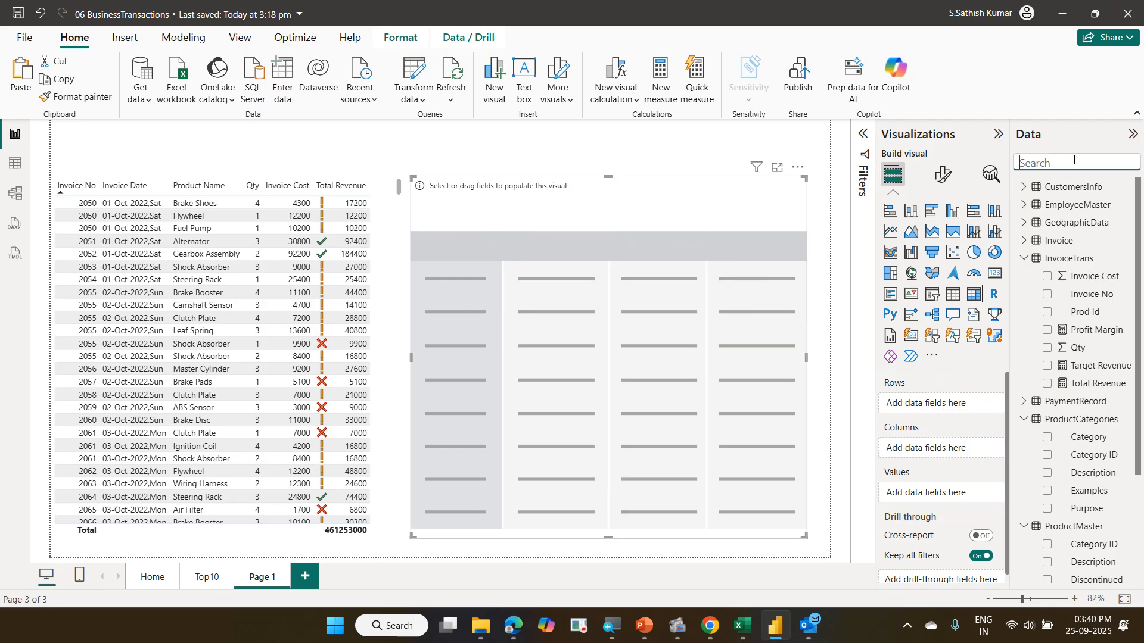
Put Product Name in the matrix rows and Payment Method in the matrix columns
type("produ")
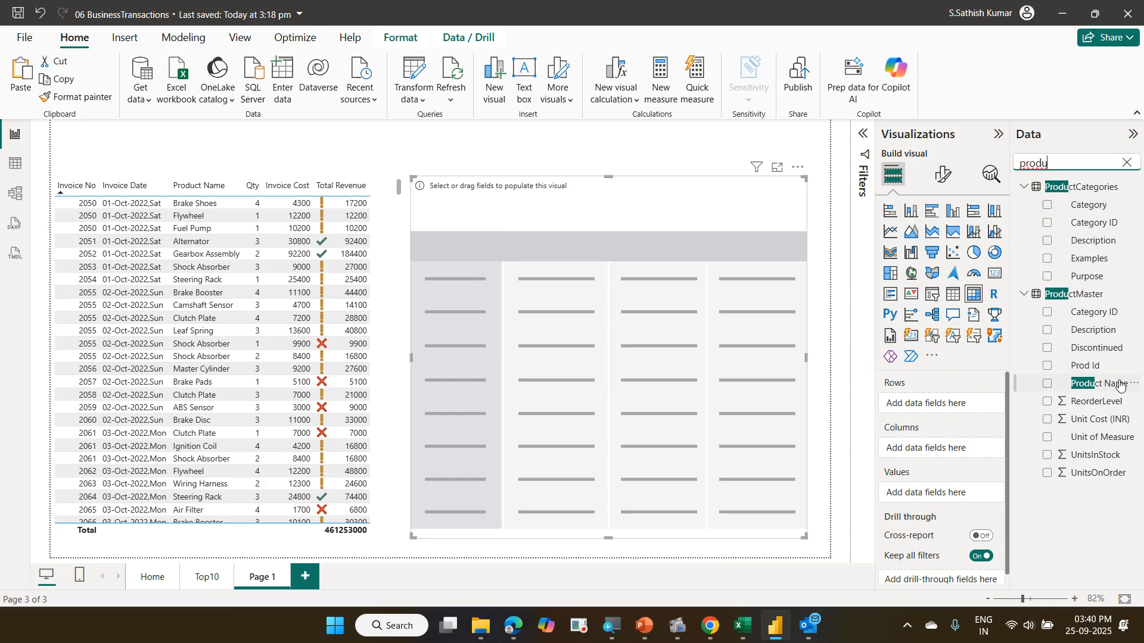
left_click_drag(1120, 384, 990, 408)
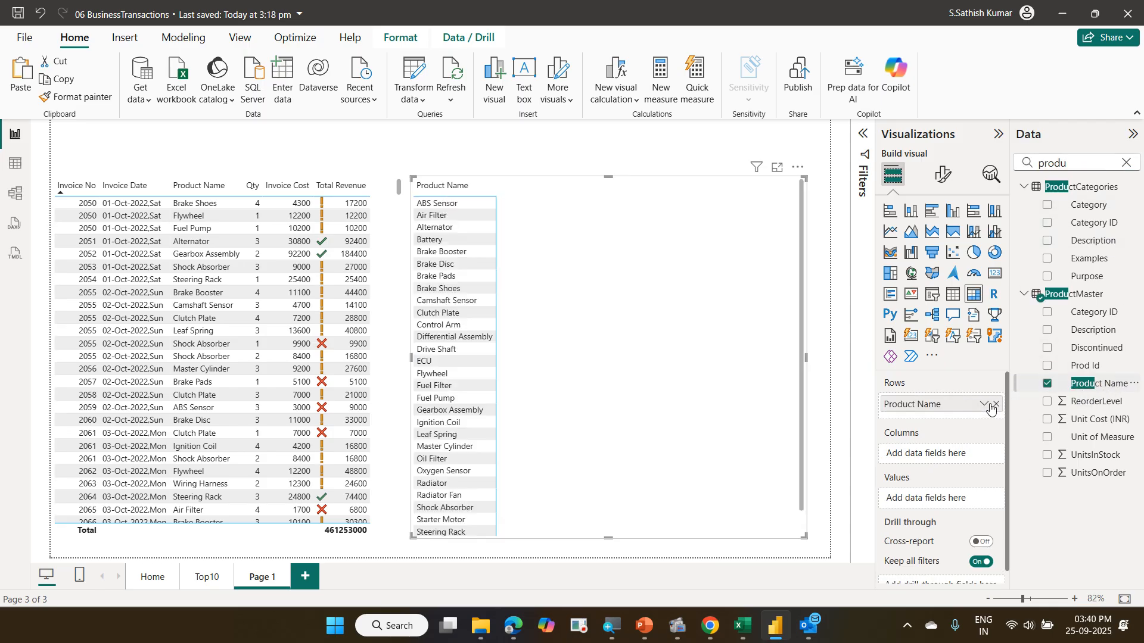
left_click_drag(1072, 165, 959, 163)
type("pay")
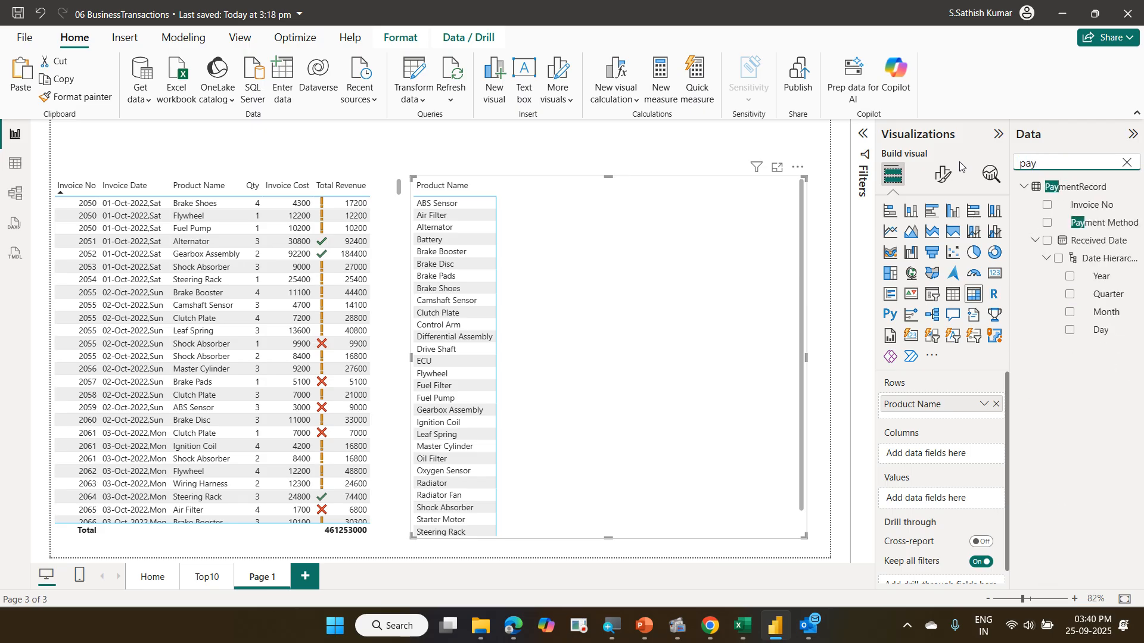
left_click_drag(1101, 224, 957, 462)
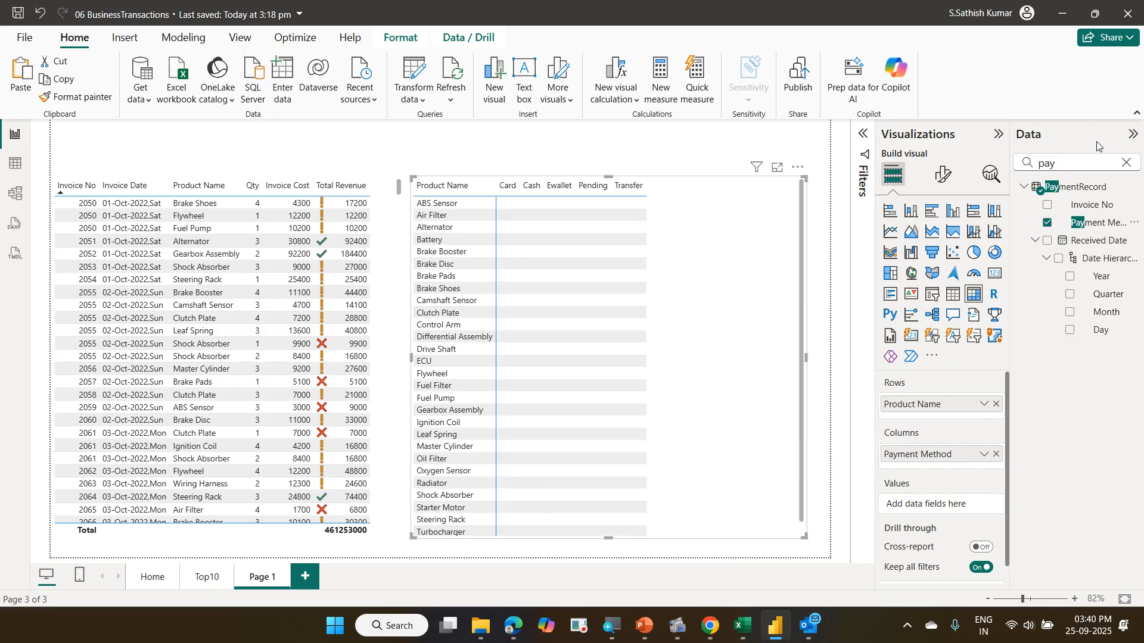
Add Total Revenue as the matrix values and dismiss the AutoPlay notification
left_click_drag(1086, 162, 847, 171)
type("tot")
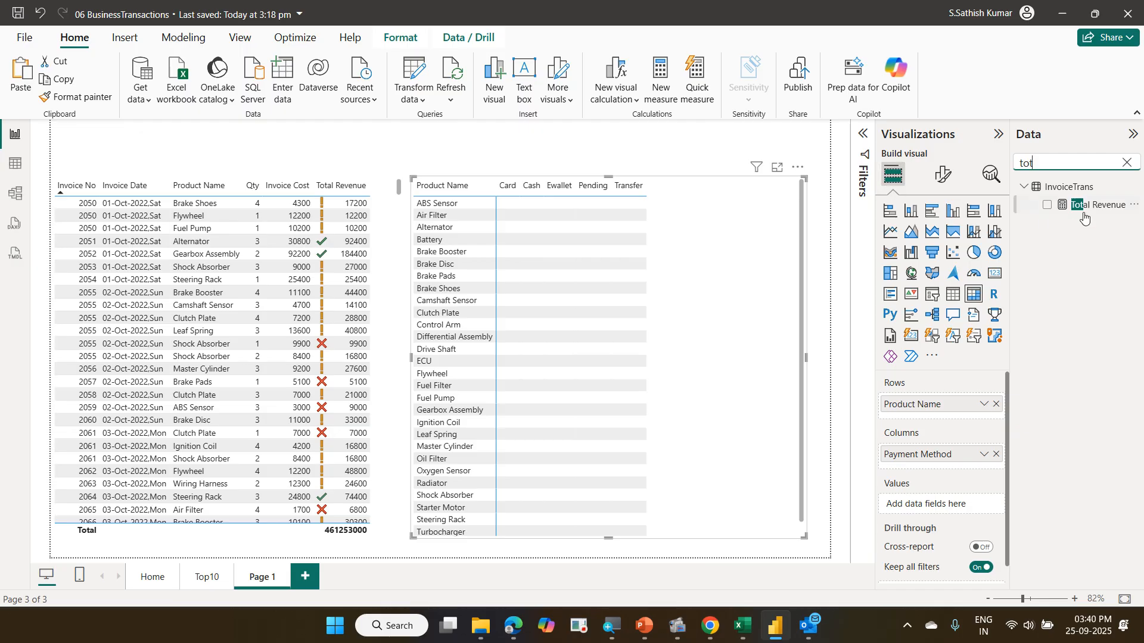
left_click_drag(1084, 219, 946, 516)
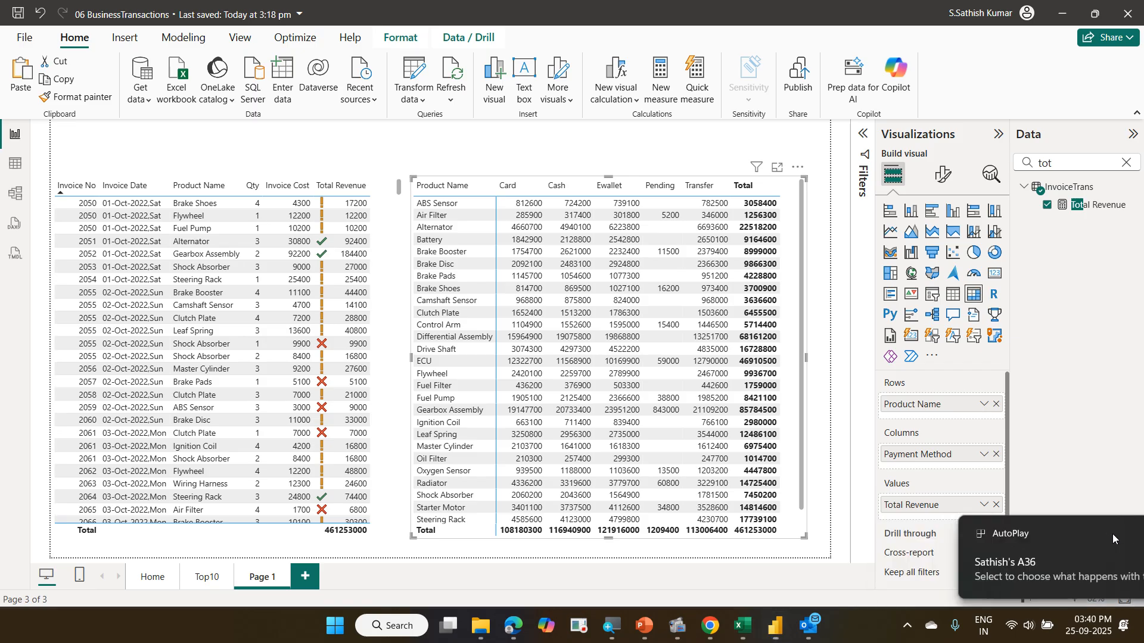
left_click(1111, 534)
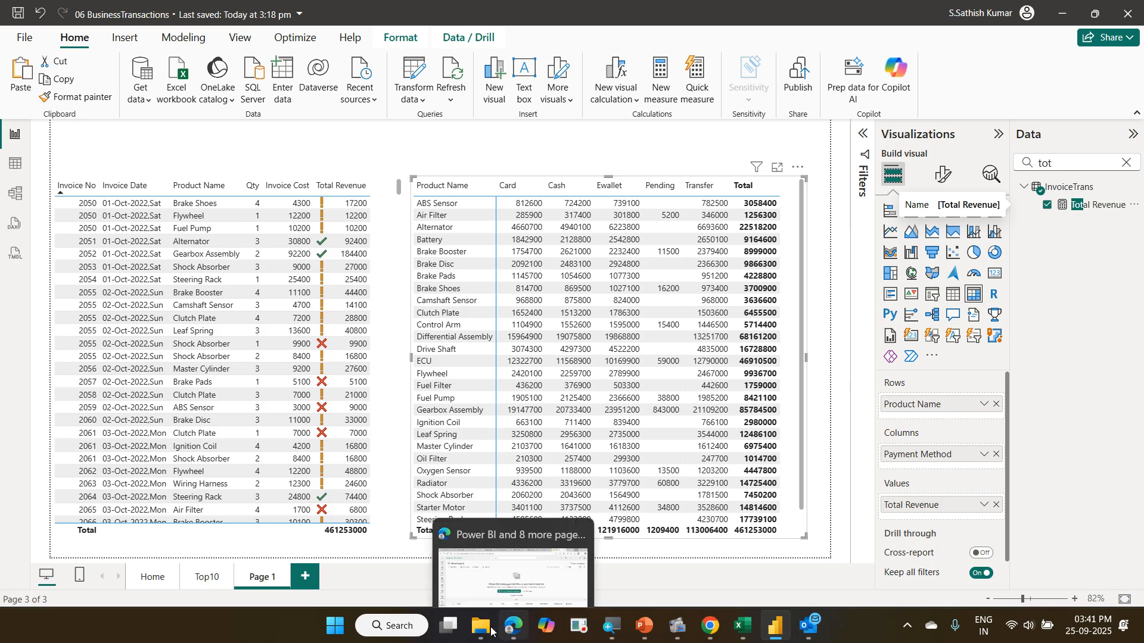
Rename the report page holding the invoice table and matrix as CustomerDetails
left_click(207, 577)
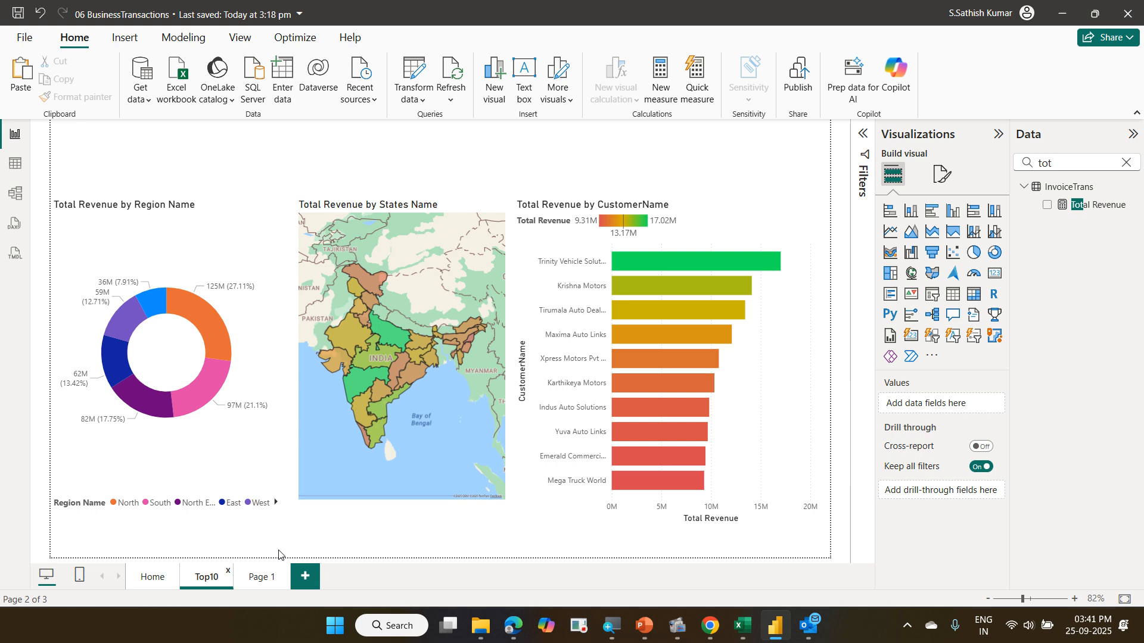
left_click(258, 577)
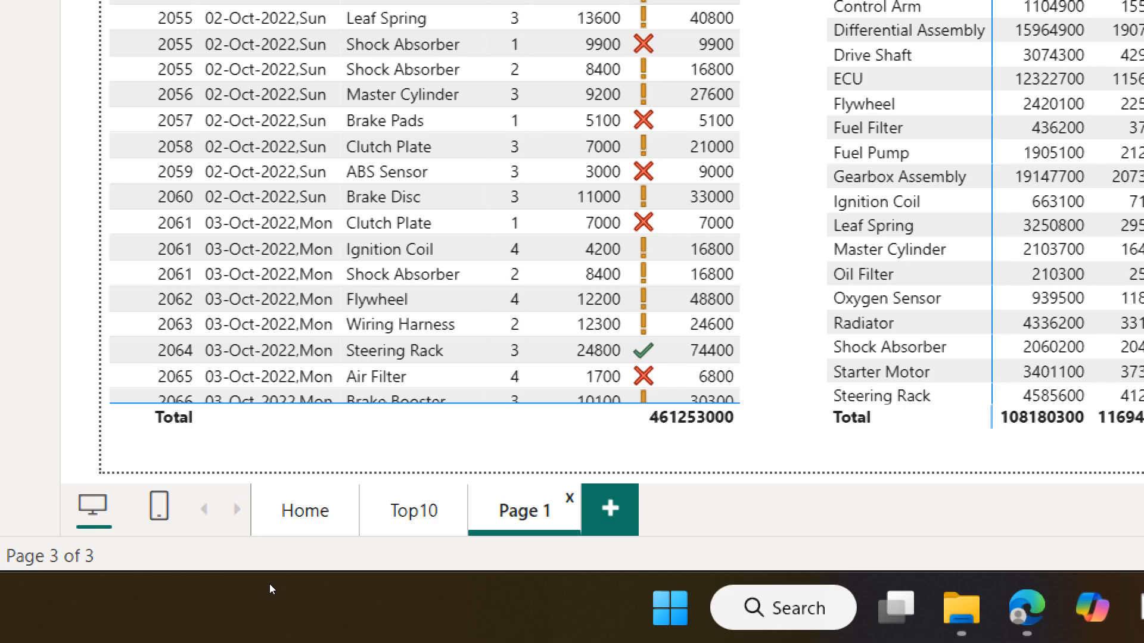
double_click(538, 518)
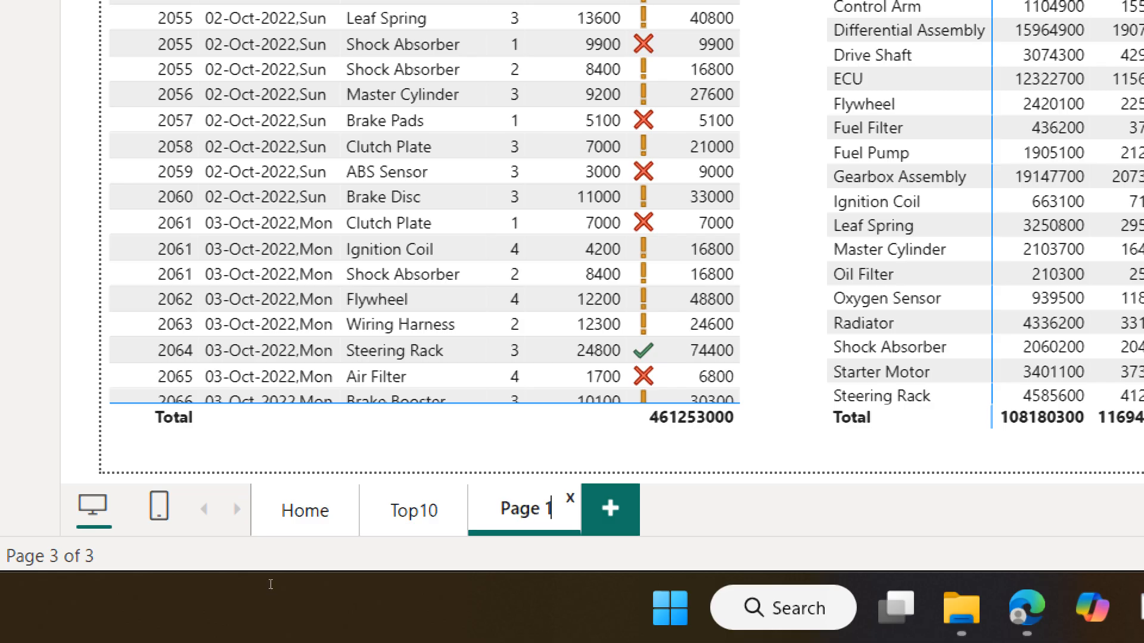
key("BackSpace")
key("BackSpace")
key("BackSpace")
key("BackSpace")
key("BackSpace")
key("BackSpace")
type("CustomerDetails")
key("Return")
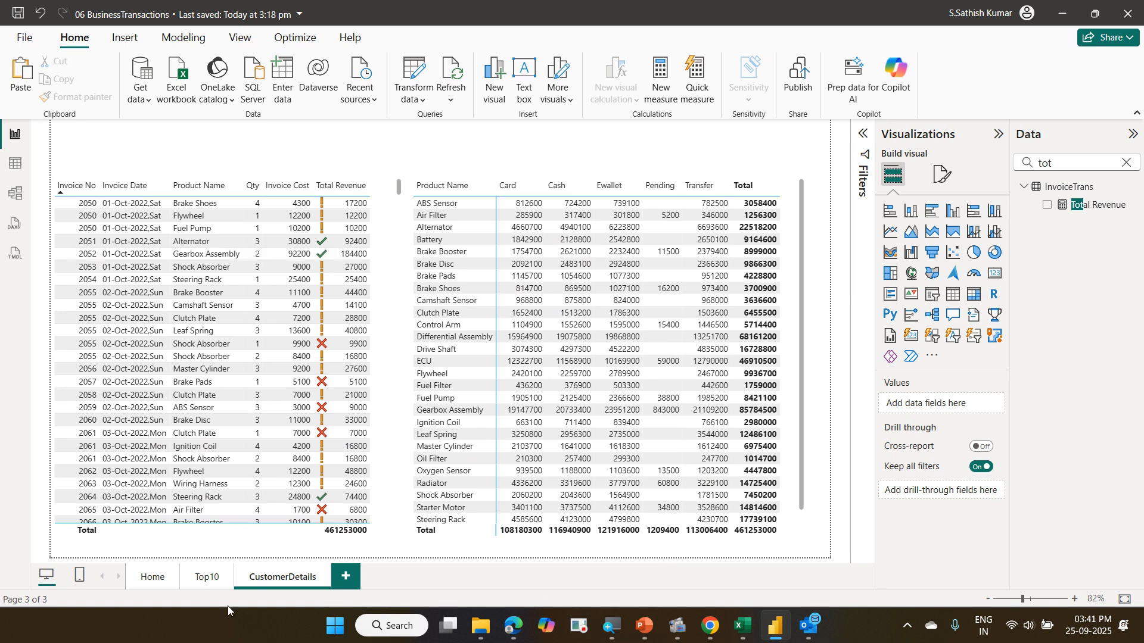
Compare the Top10 page's Total Revenue by CustomerName chart with the CustomerDetails page, ending on CustomerDetails
left_click(204, 587)
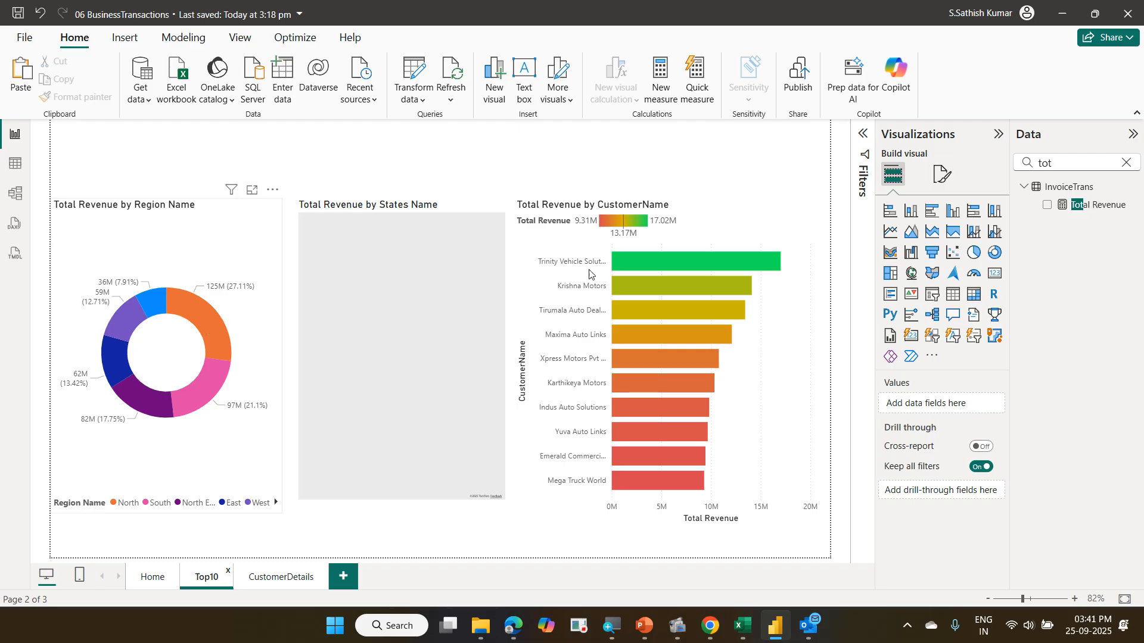
mouse_move(718, 280)
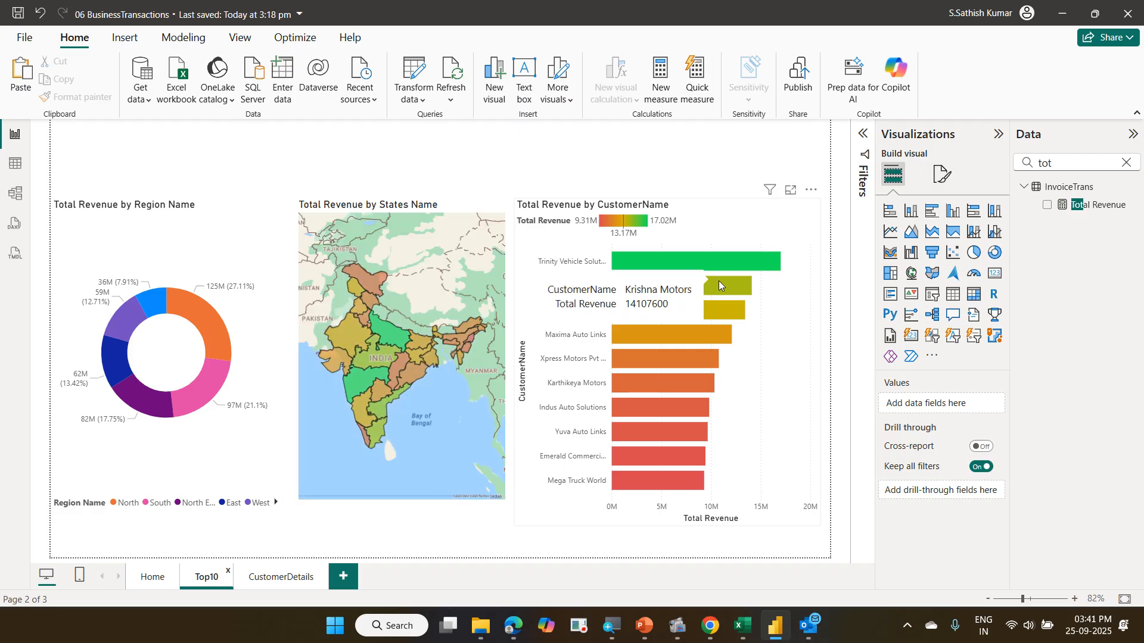
left_click(286, 575)
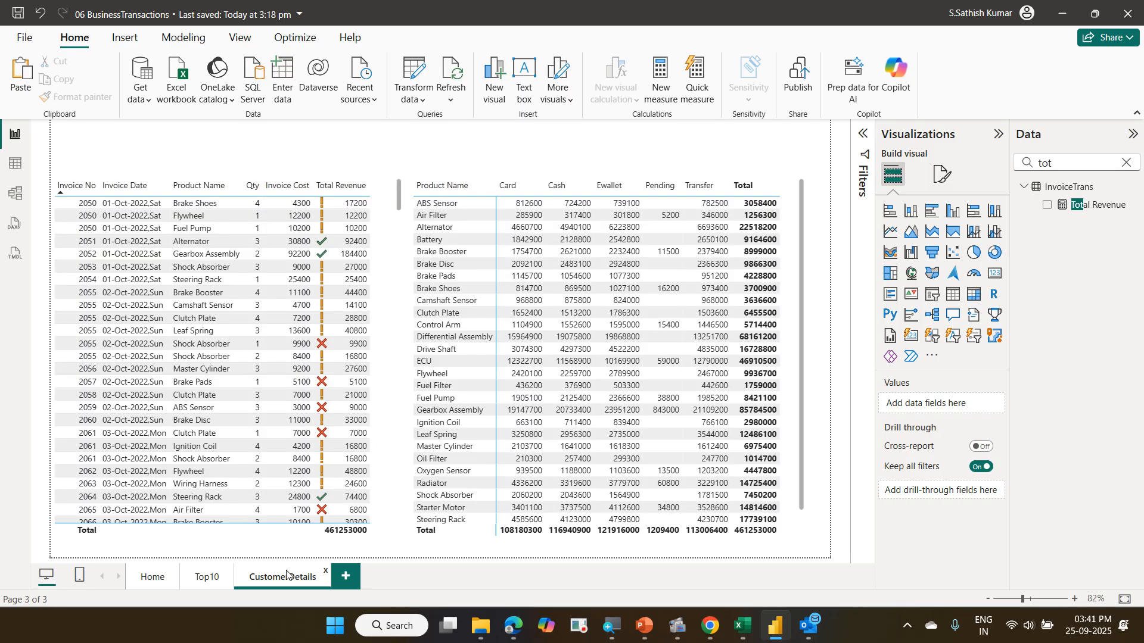
left_click(208, 578)
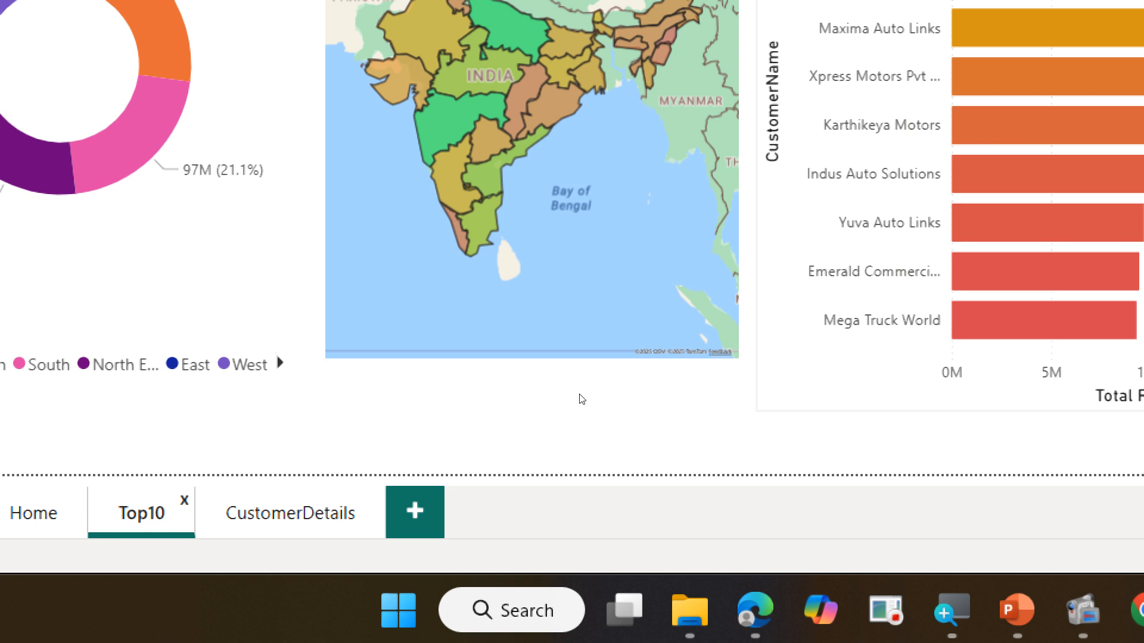
left_click(280, 516)
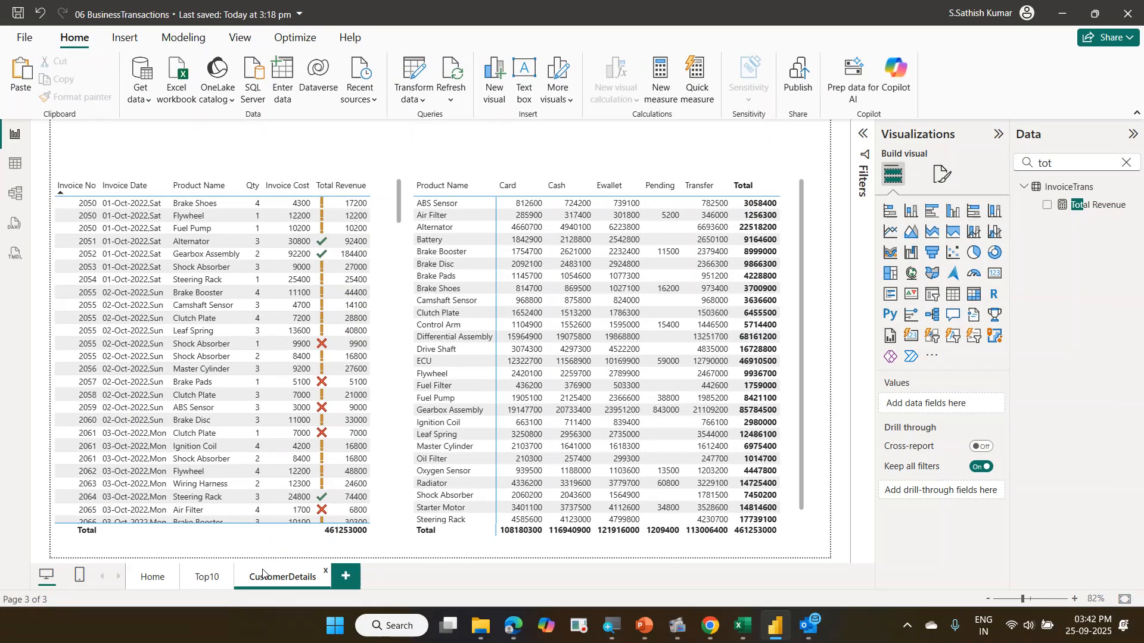
left_click(208, 579)
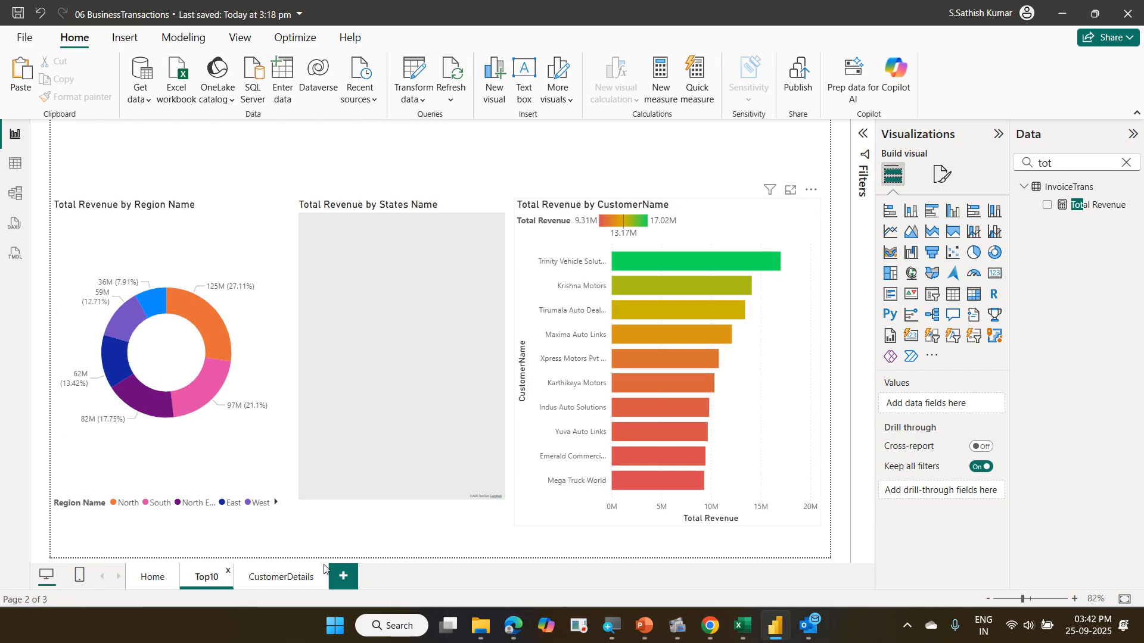
left_click(302, 578)
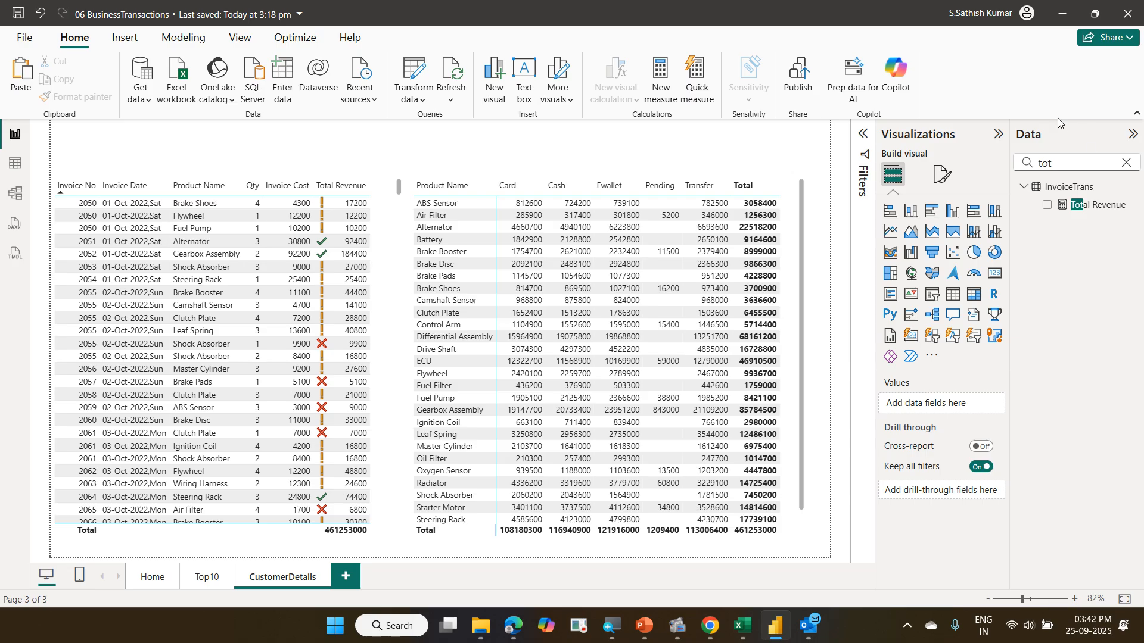
Find CustomerName in the CustomersInfo table and add it as the drill-through field of the CustomerDetails page
left_click(1125, 162)
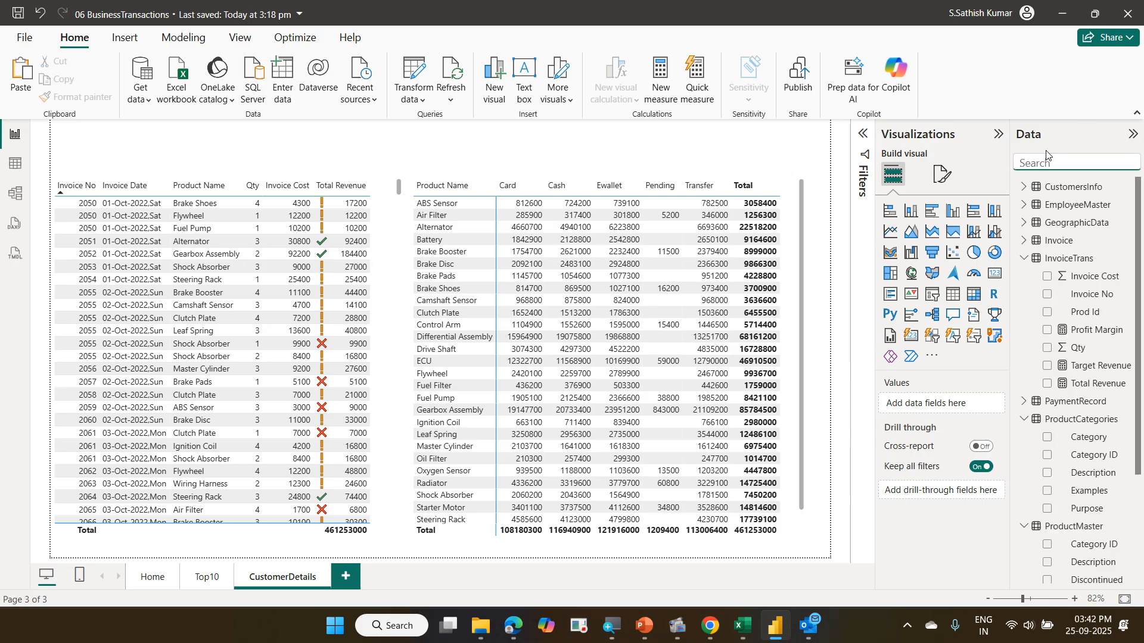
type("cust")
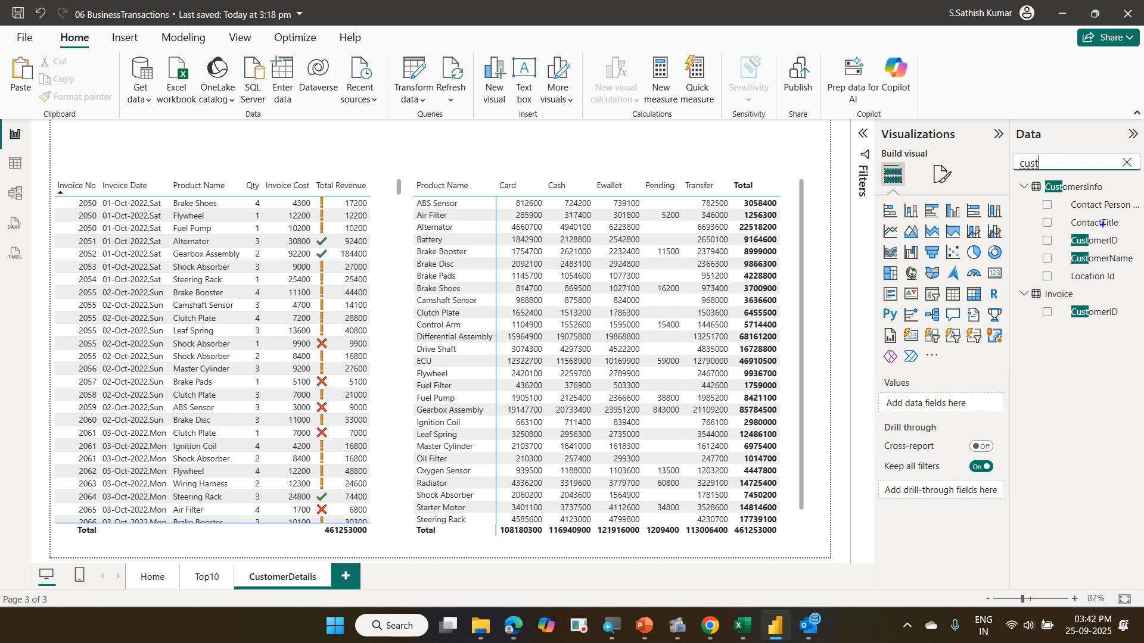
left_click_drag(1039, 249, 1142, 273)
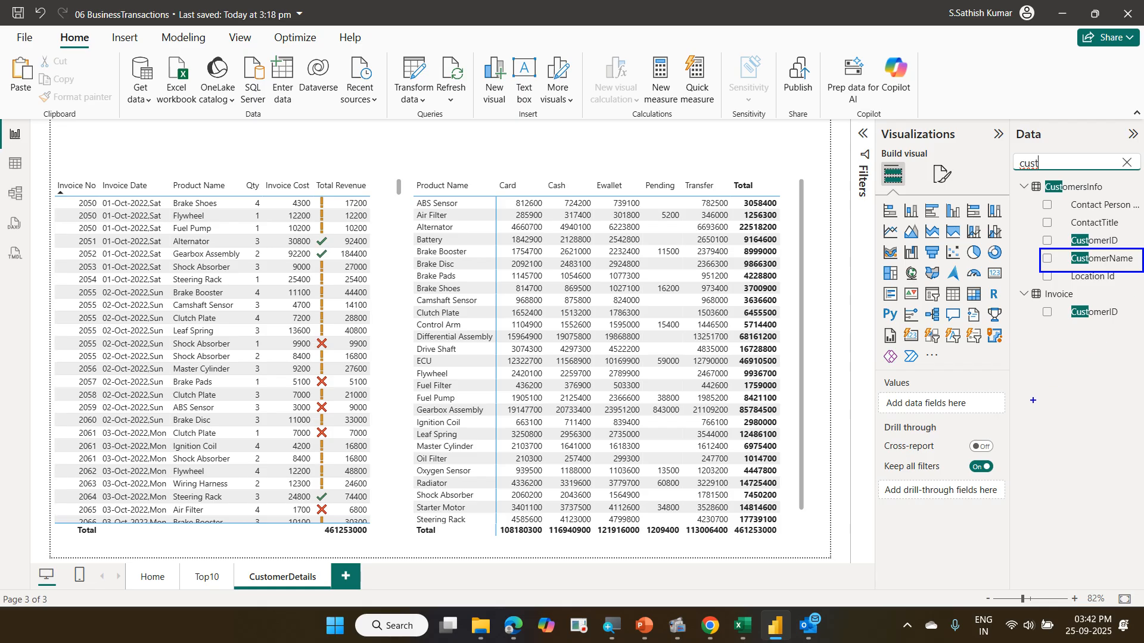
mouse_move(916, 484)
left_mouse_down()
mouse_move(983, 399)
mouse_move(1049, 276)
left_mouse_up()
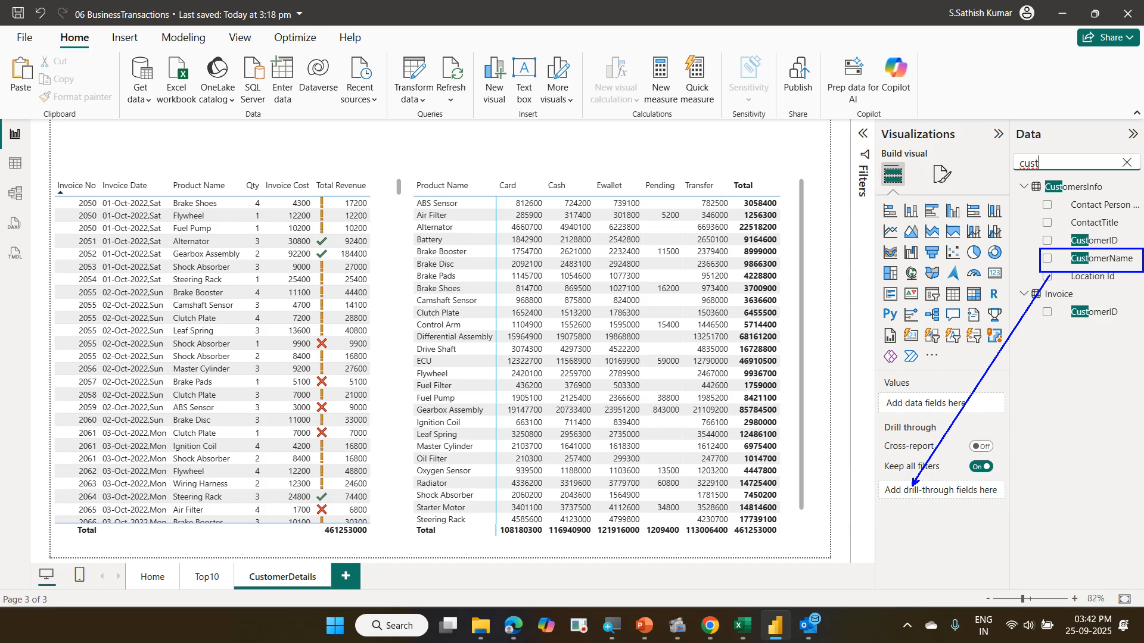
key("Escape")
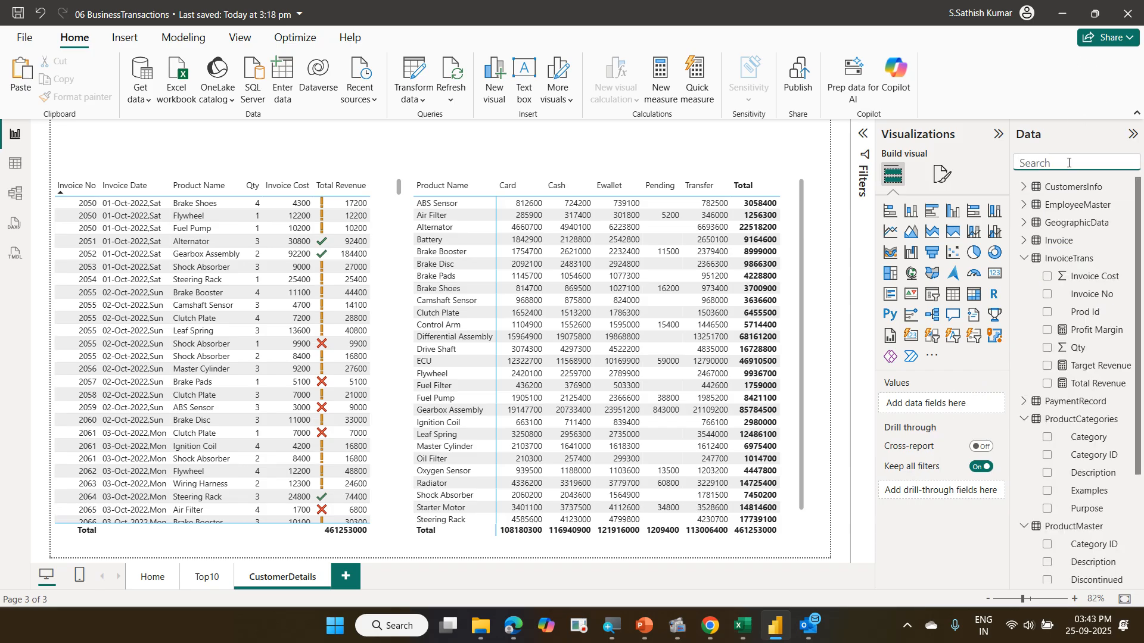
type("cust")
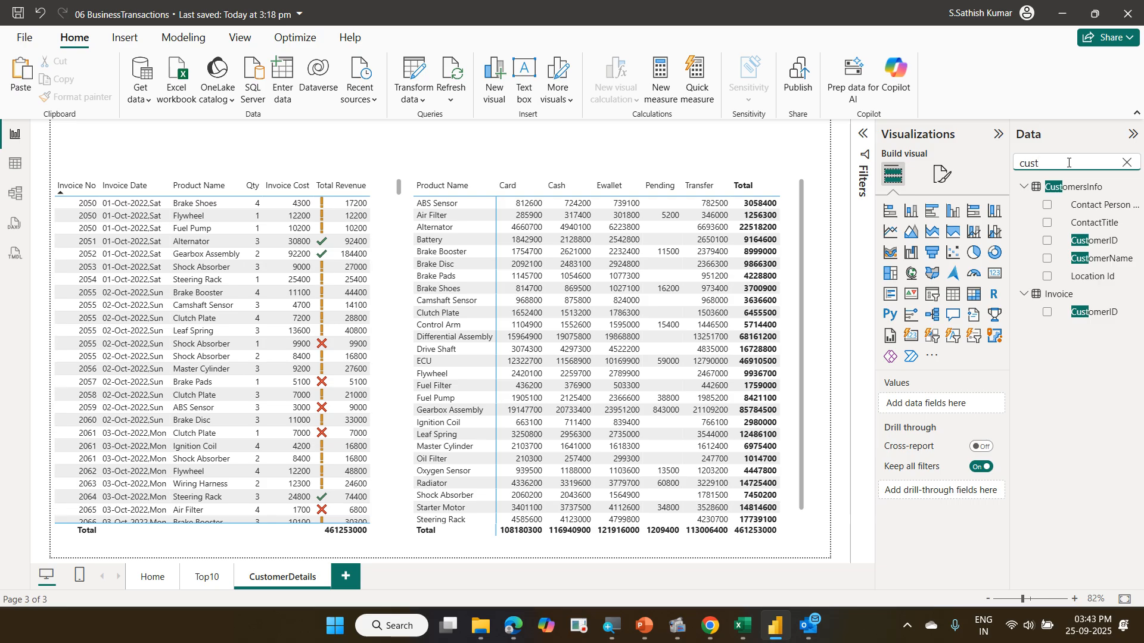
left_click_drag(1108, 259, 967, 496)
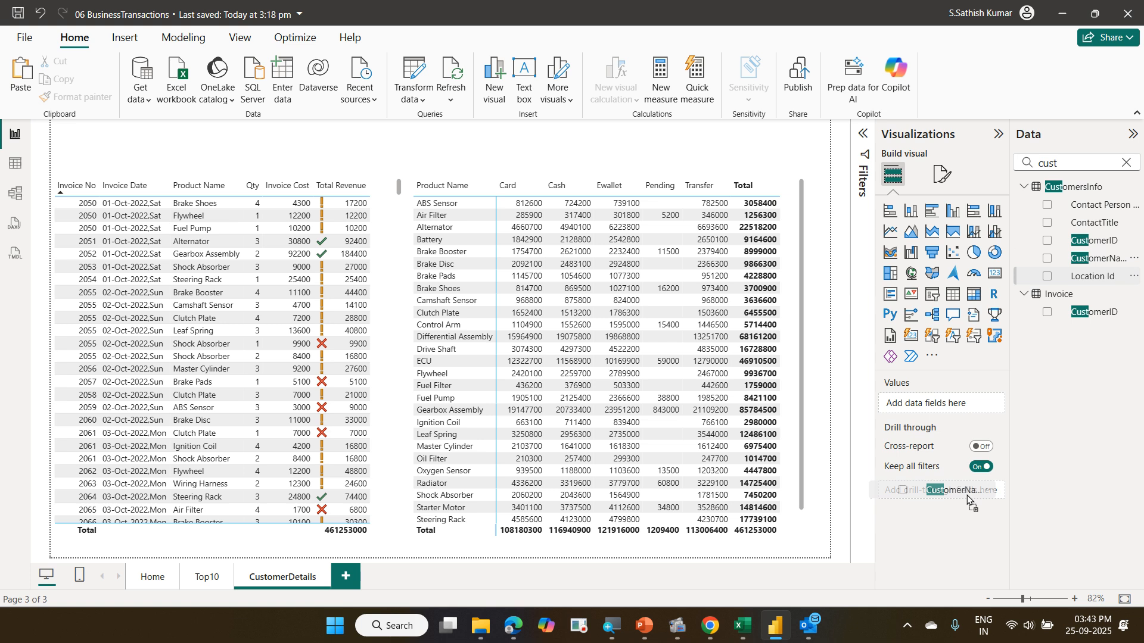
left_click_drag(967, 496, 967, 497)
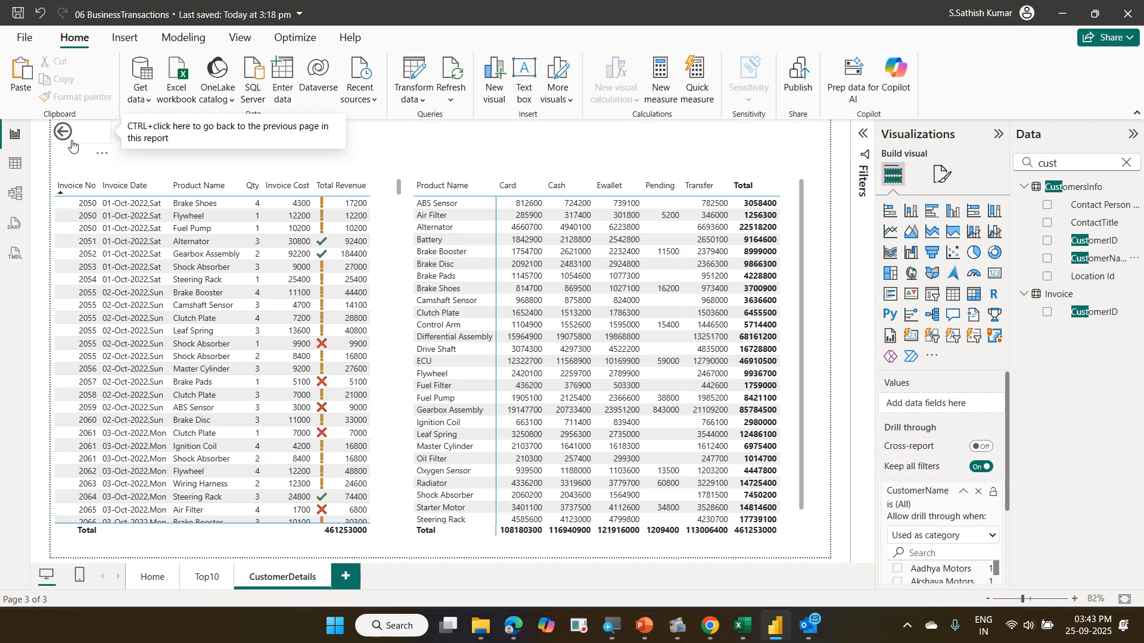
Drill through from the Maxima Auto Links bar on the Top10 page to CustomerDetails, and return with the page's back button
left_click(207, 577)
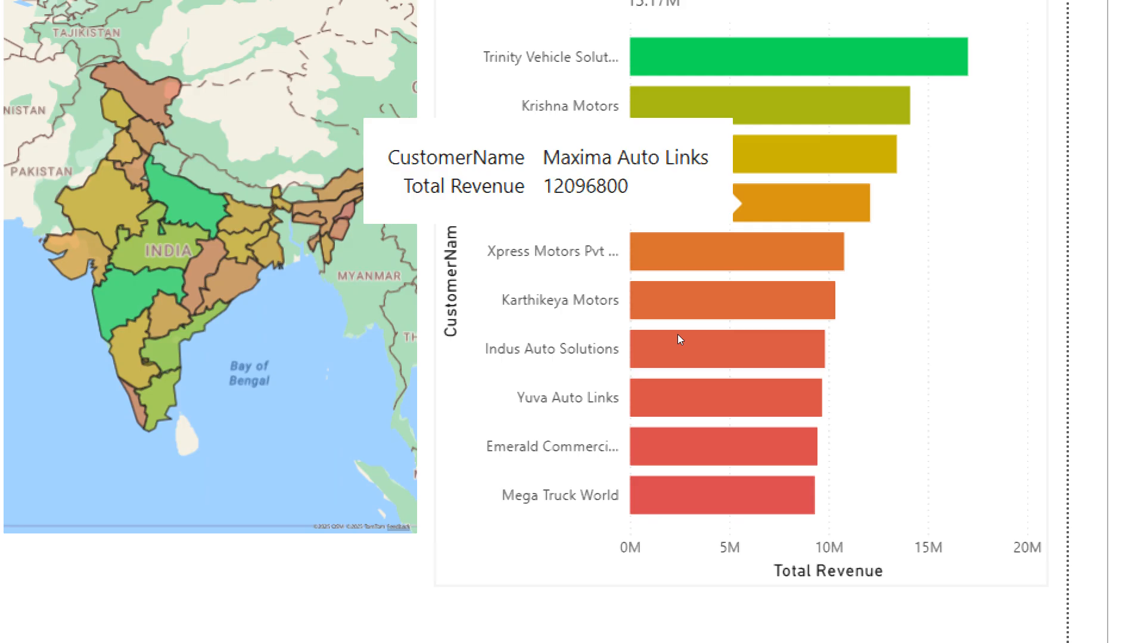
right_click(678, 335)
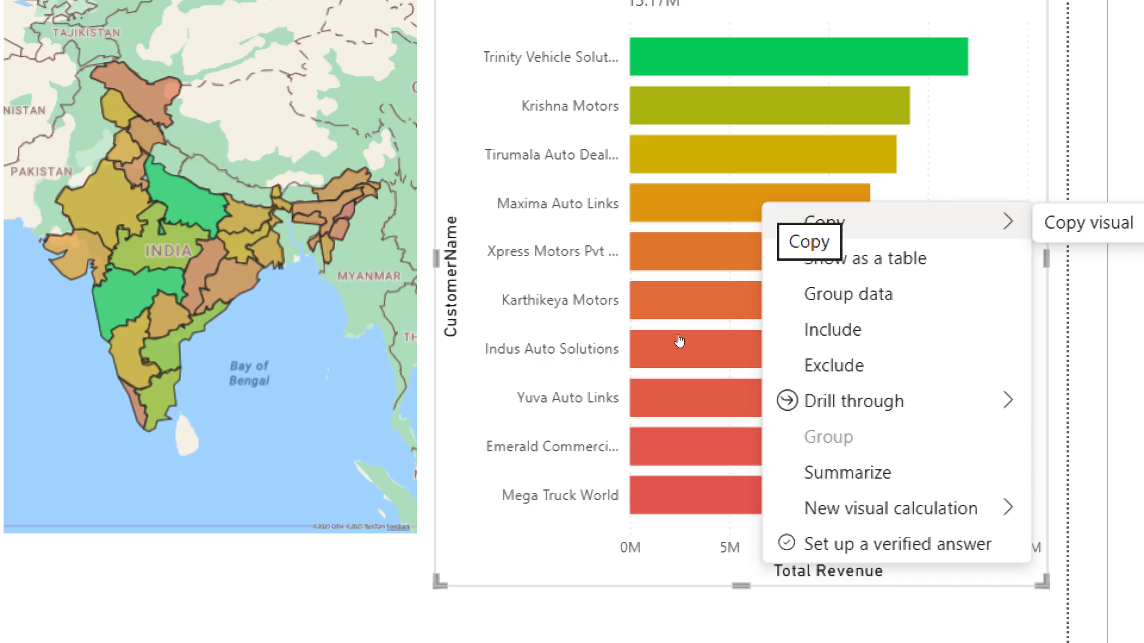
mouse_move(798, 402)
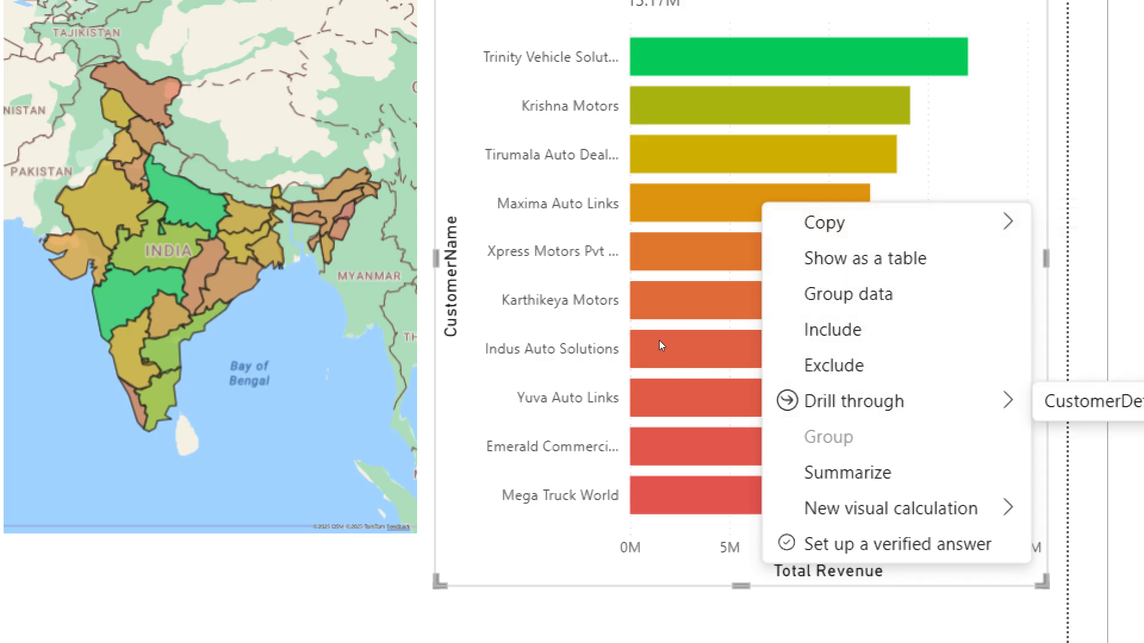
key("Escape")
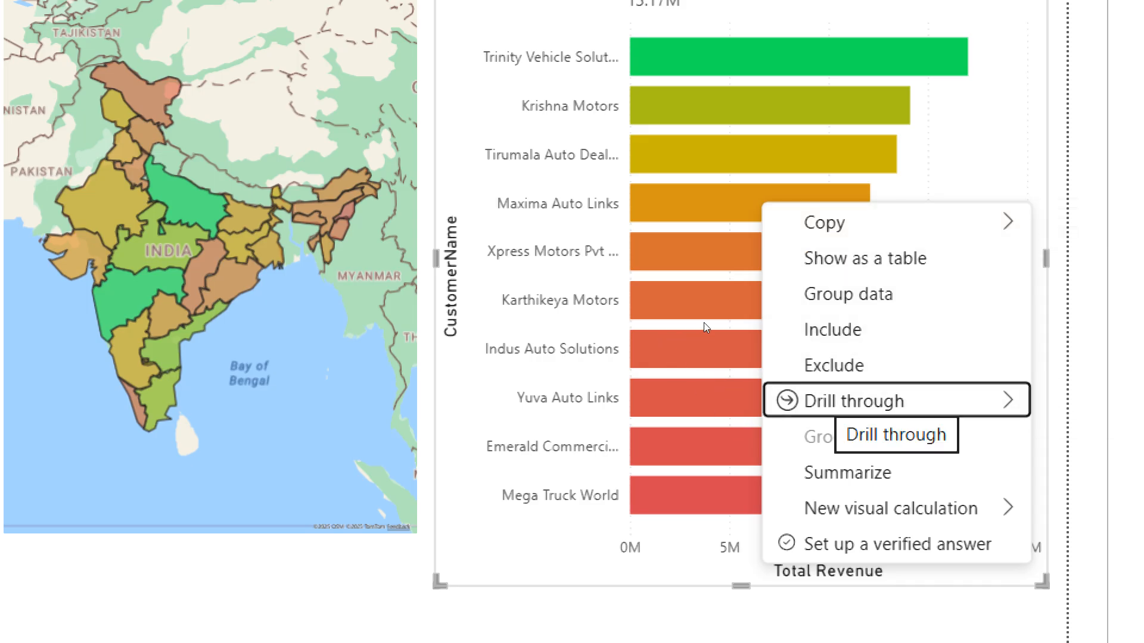
key("Escape")
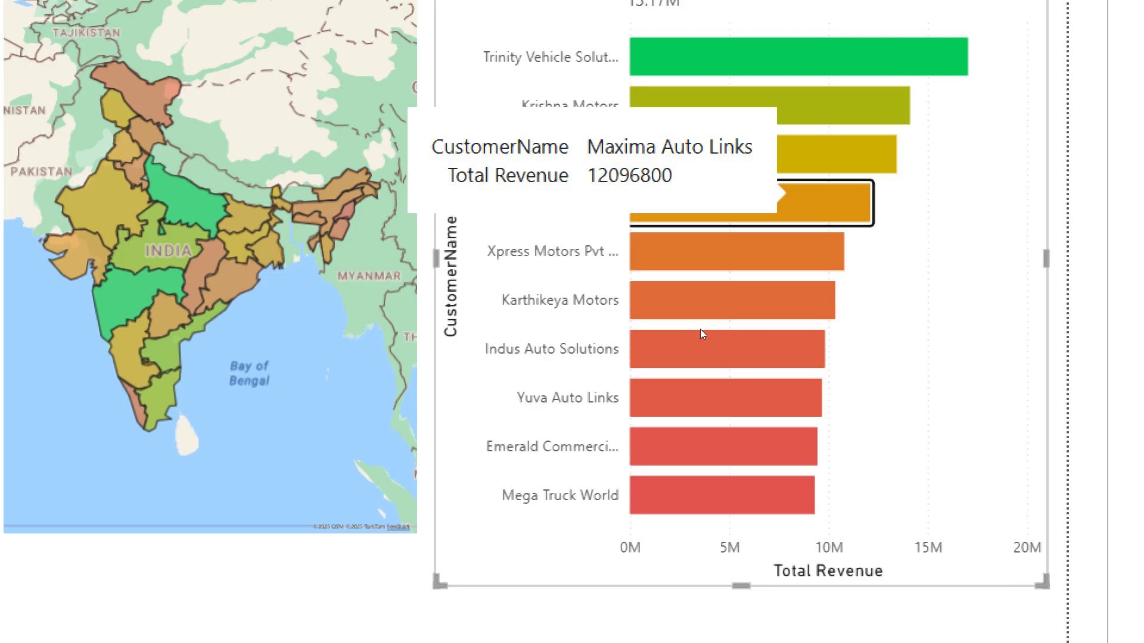
key("shift+F10")
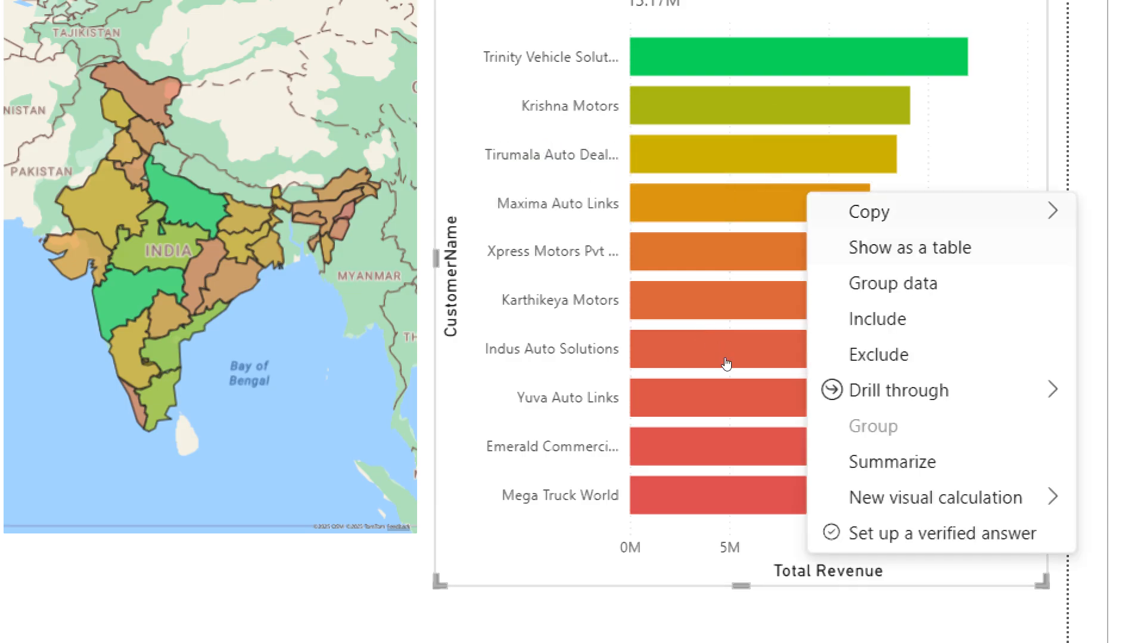
mouse_move(919, 391)
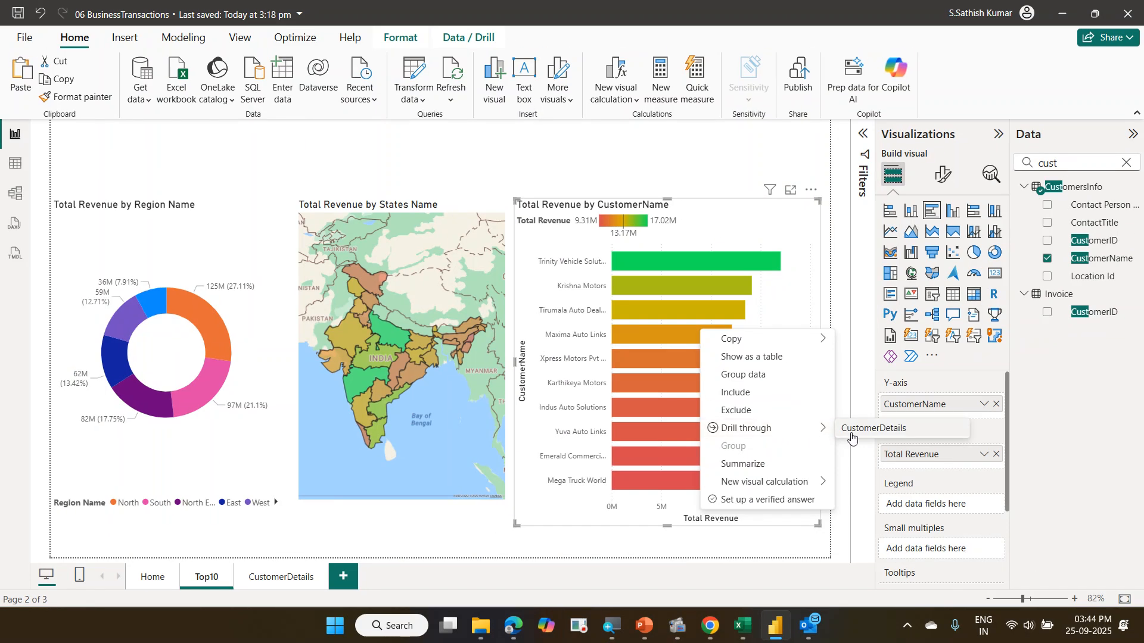
left_click(850, 433)
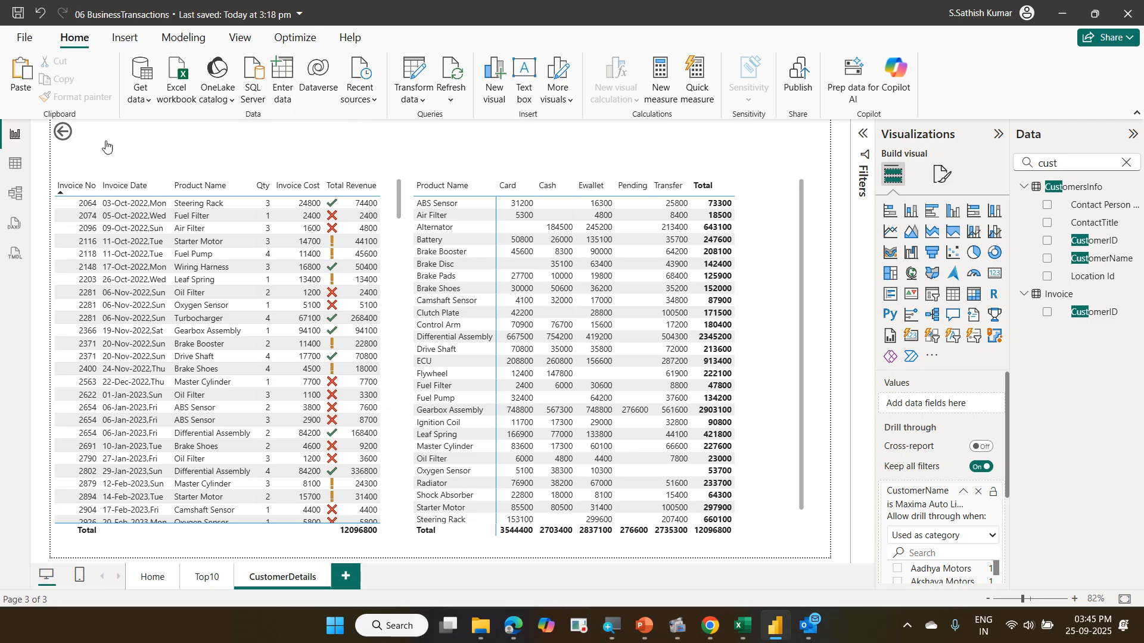
left_click(72, 139, "ctrl")
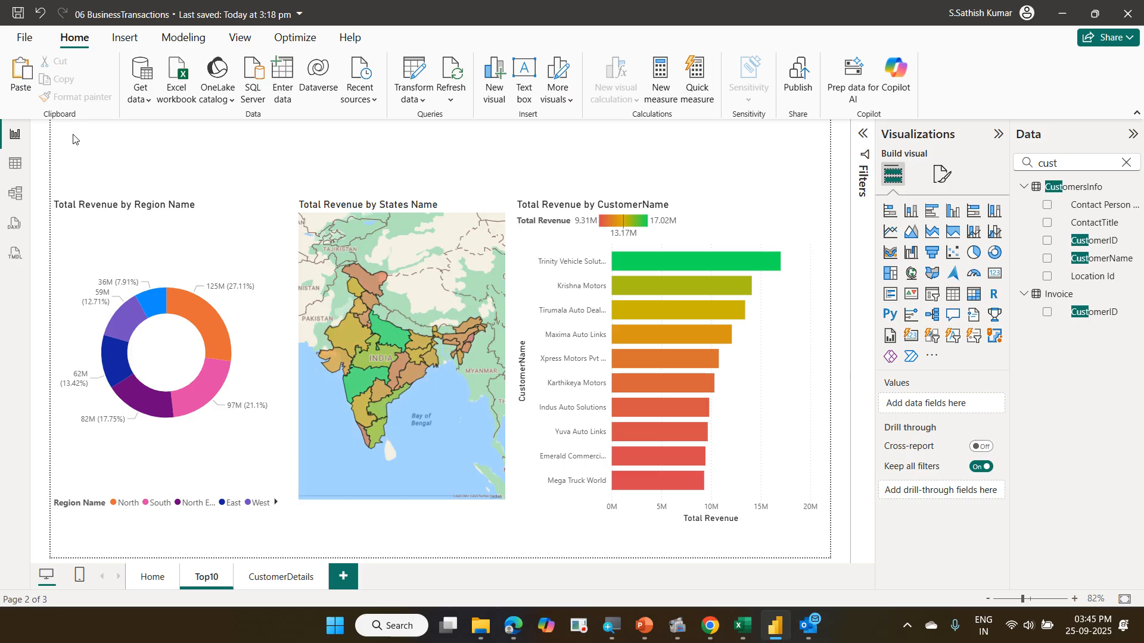
Drill through from the Karthikeya Motors bar on the Top10 page to CustomerDetails
right_click(644, 385)
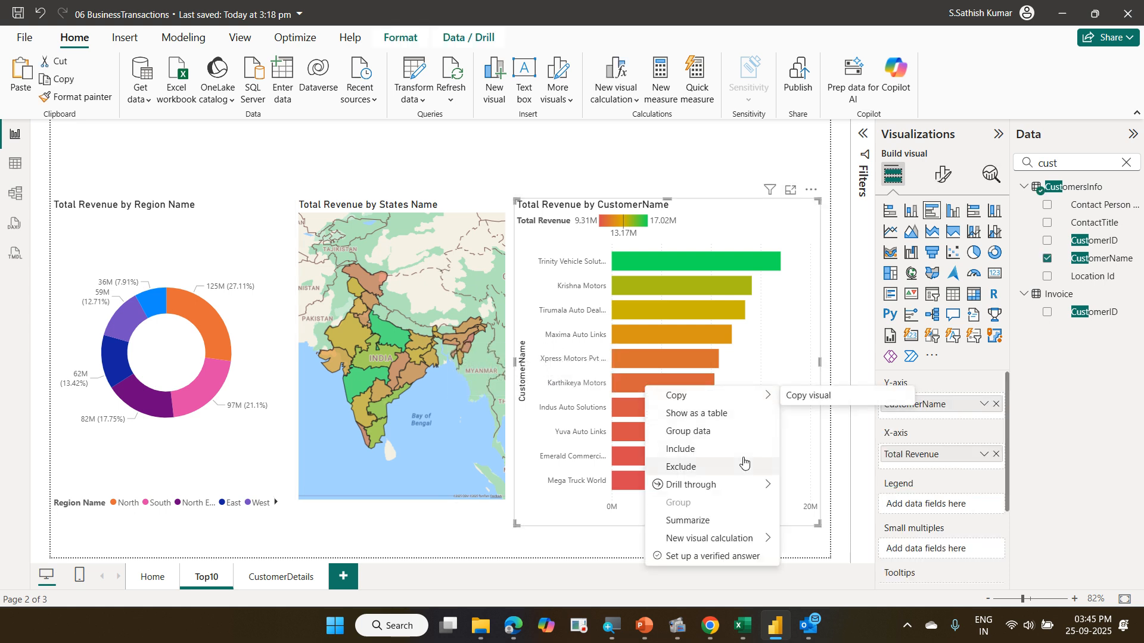
mouse_move(753, 485)
left_click(812, 485)
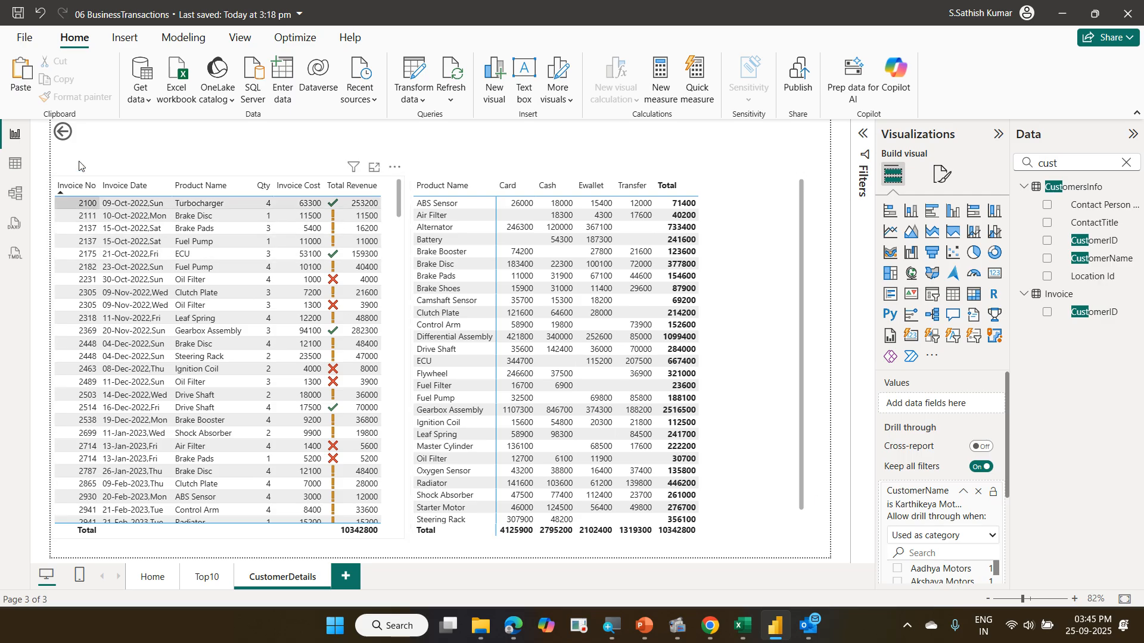
Delete the back button from CustomerDetails and remove the CustomerName drill-through field together with its Top 10 filter
left_click(62, 131)
key("Delete")
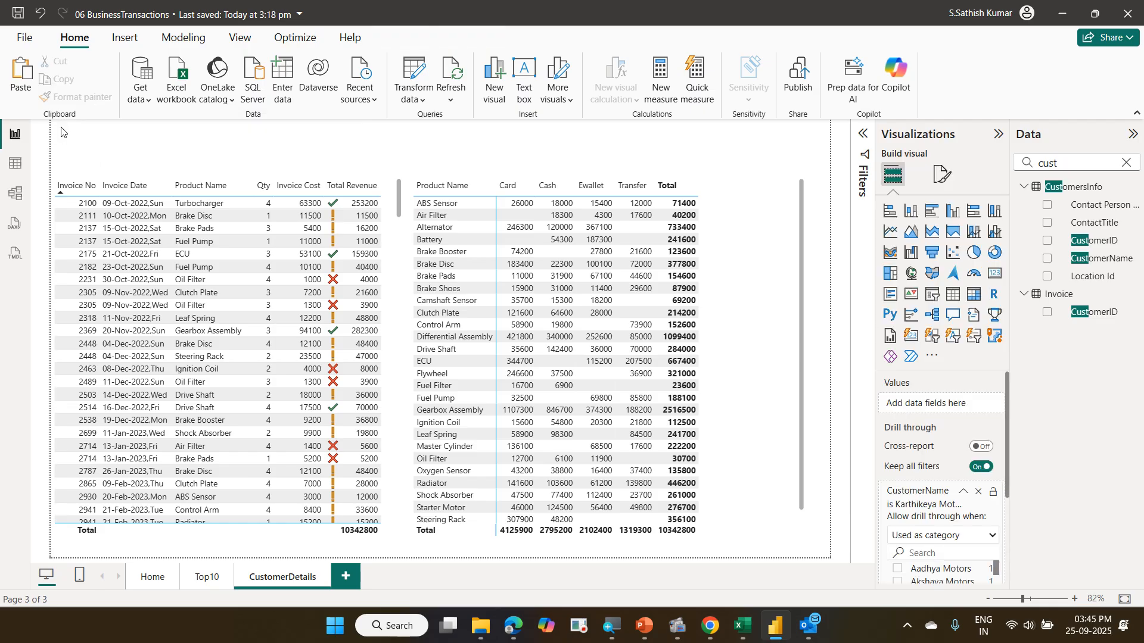
left_click(979, 492)
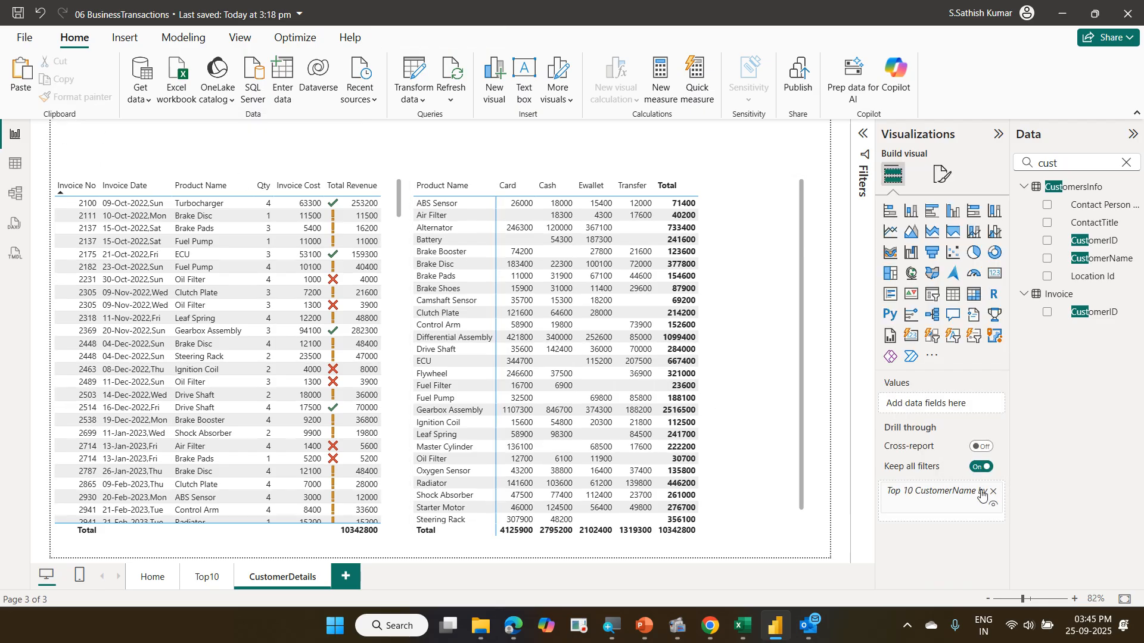
left_click(992, 491)
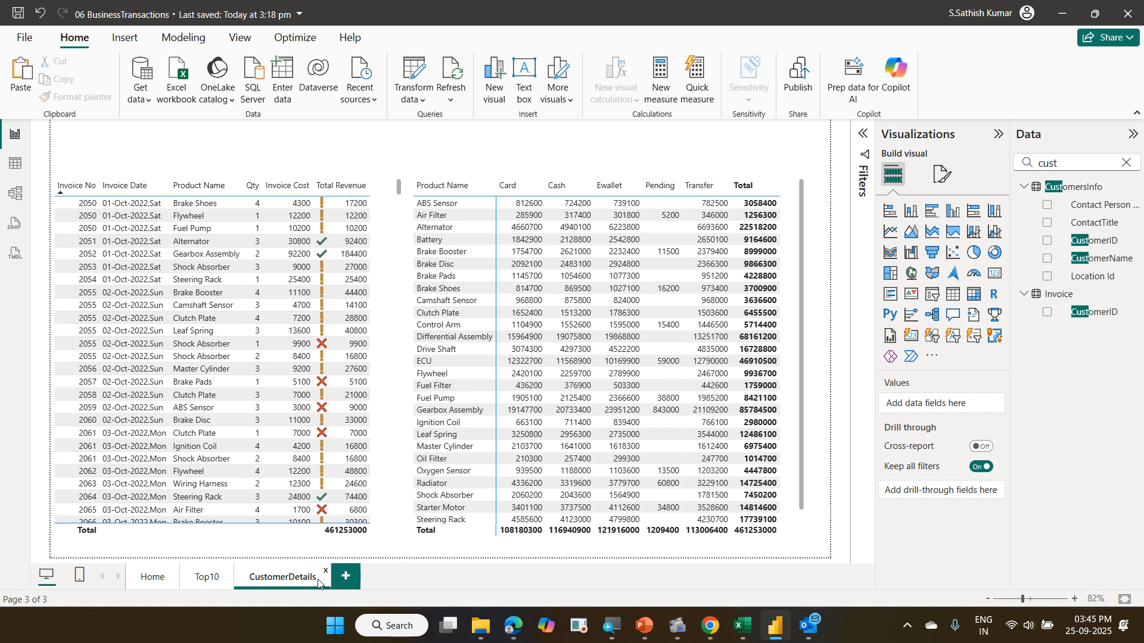
Check the Top10 page and return to CustomerDetails to add CustomerName from CustomersInfo as its drill-through field
left_click(213, 579)
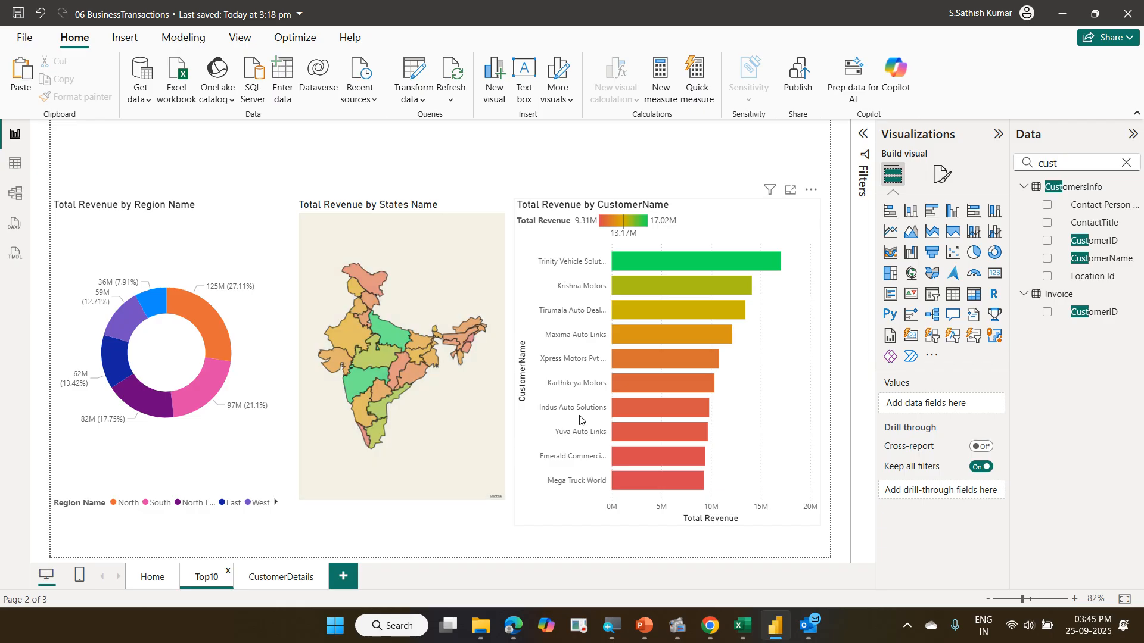
left_click(288, 585)
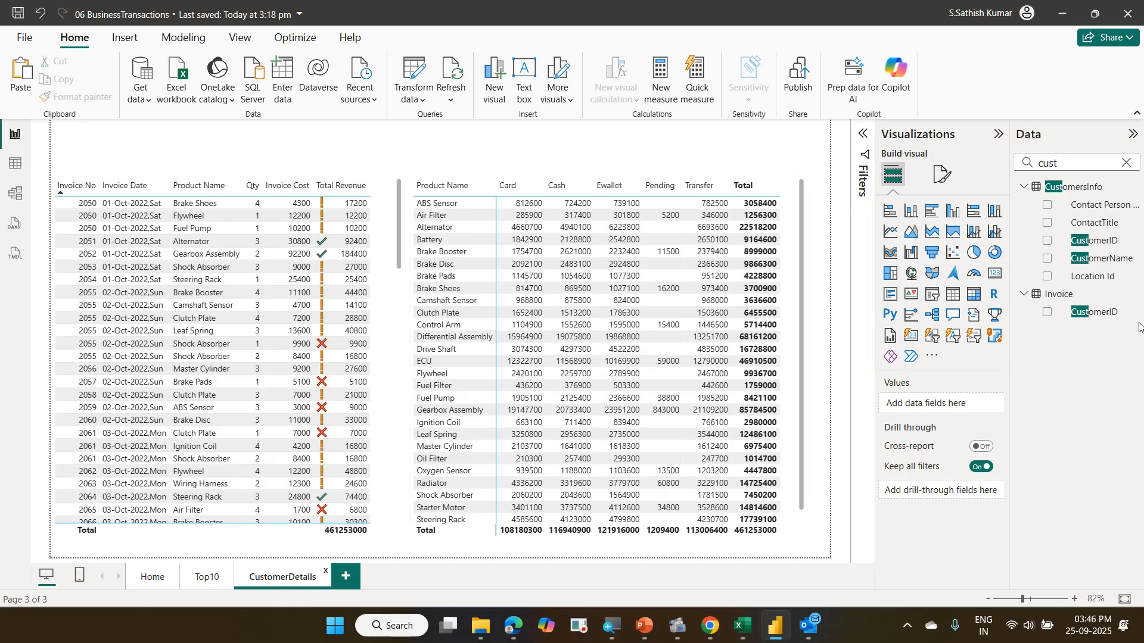
left_click_drag(1117, 259, 993, 492)
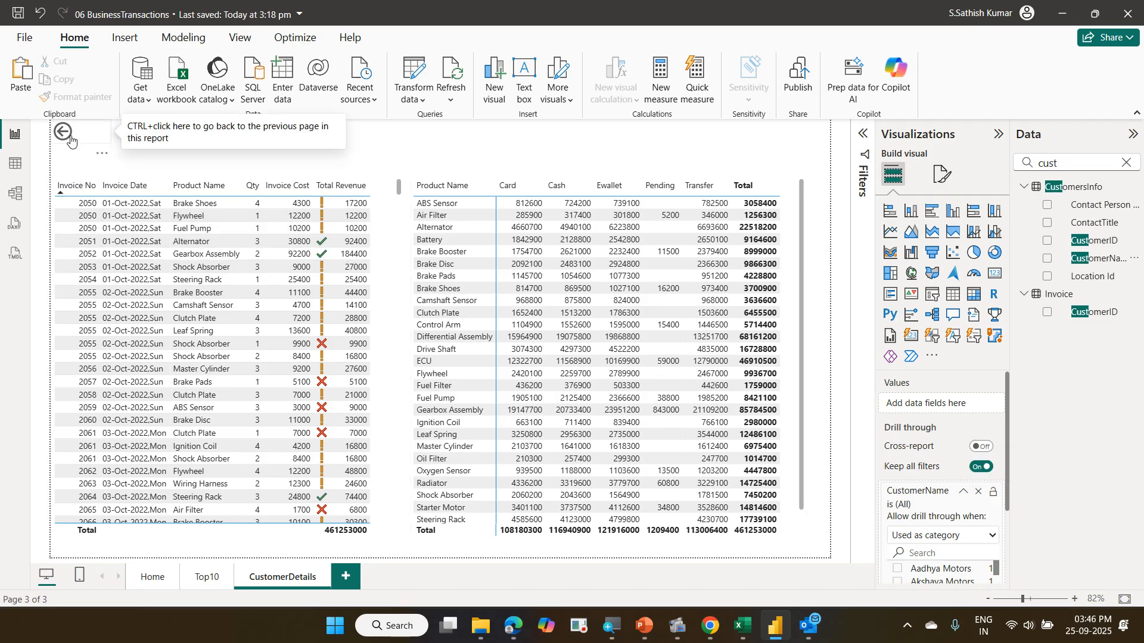
Drill through from the Trinity Vehicle bar in the Top10 page's customer chart to CustomerDetails
left_click(202, 578)
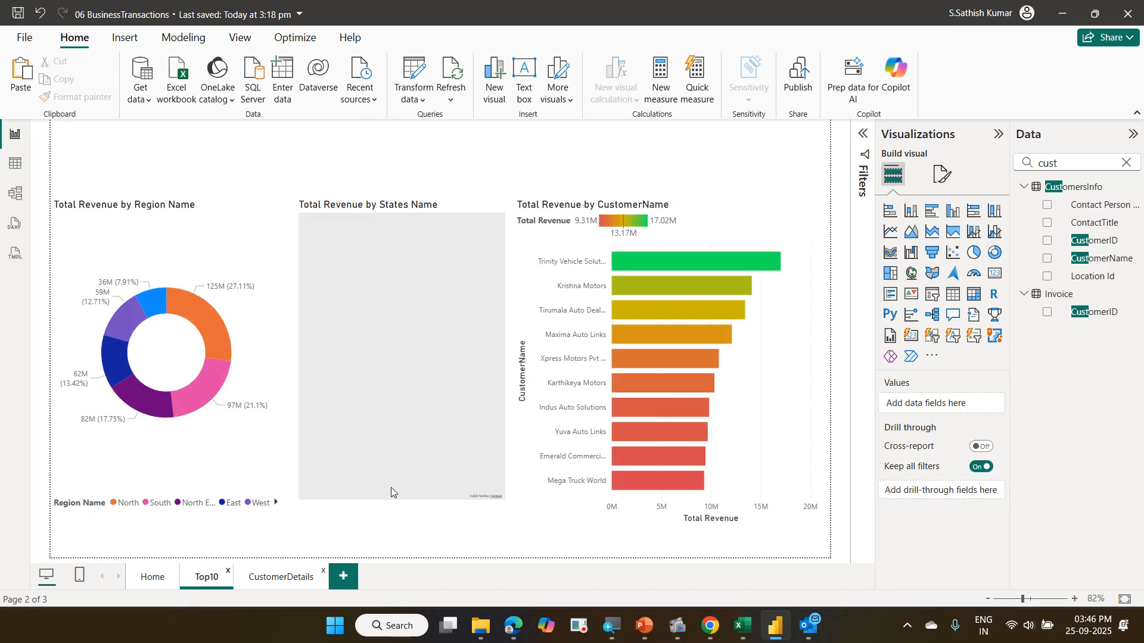
right_click(656, 262)
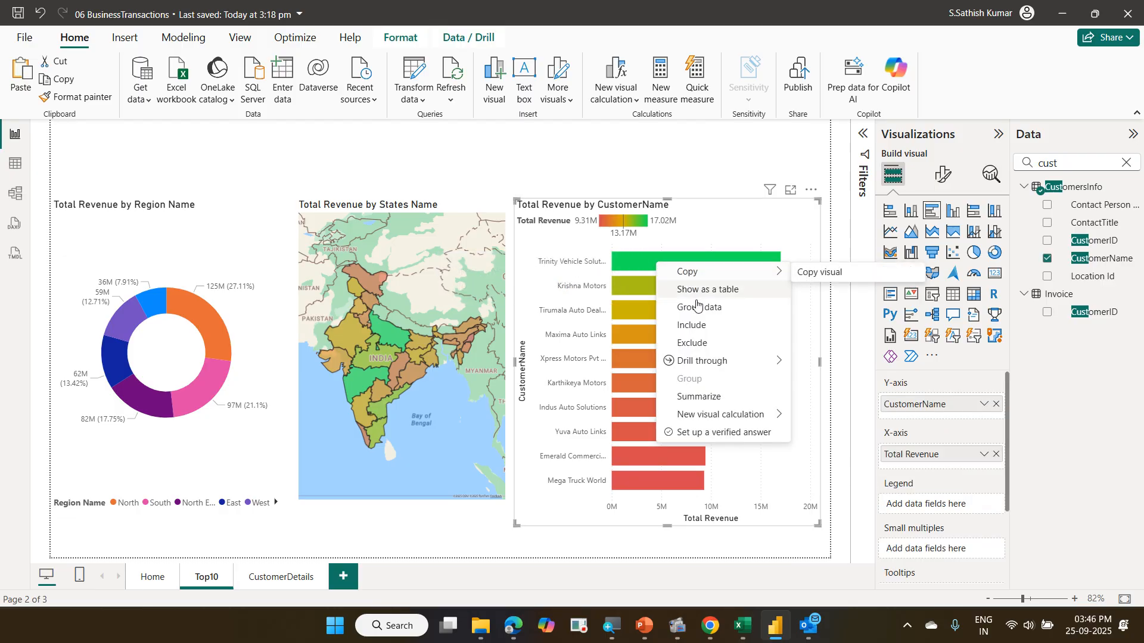
mouse_move(746, 363)
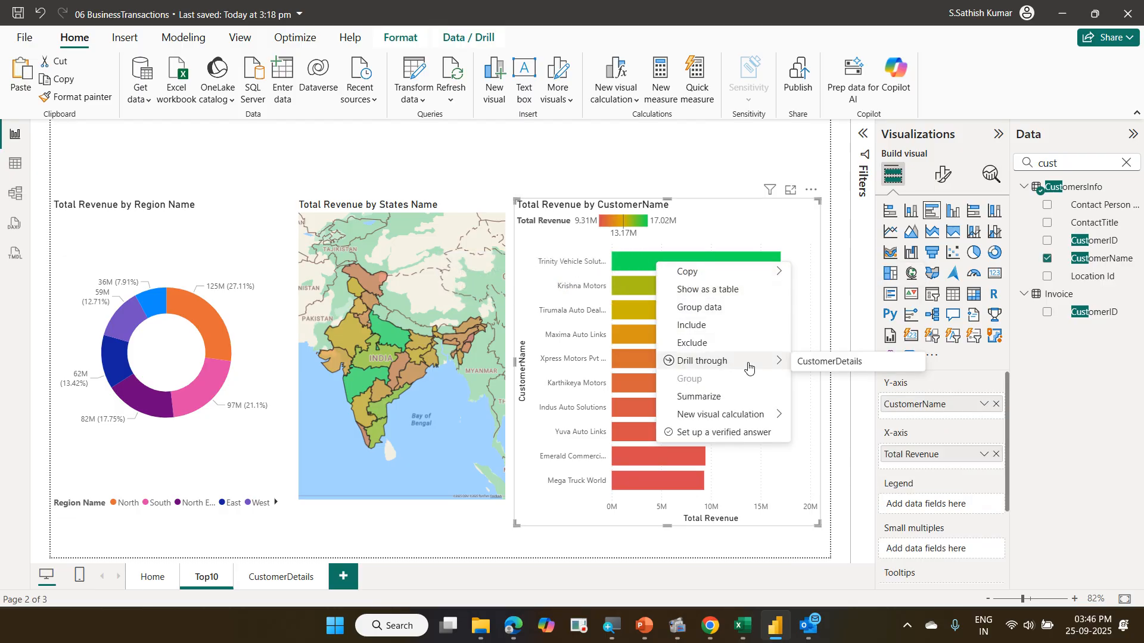
left_click(841, 366)
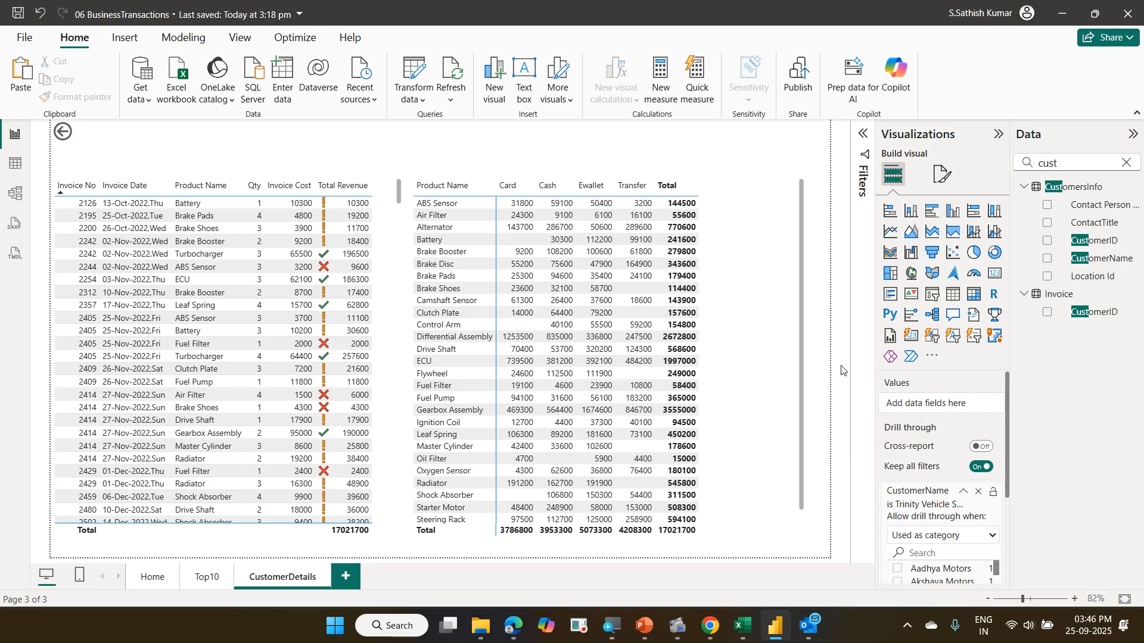
Return to the Top10 page and drill through from the Maxima Auto Links bar to CustomerDetails
left_click(208, 578)
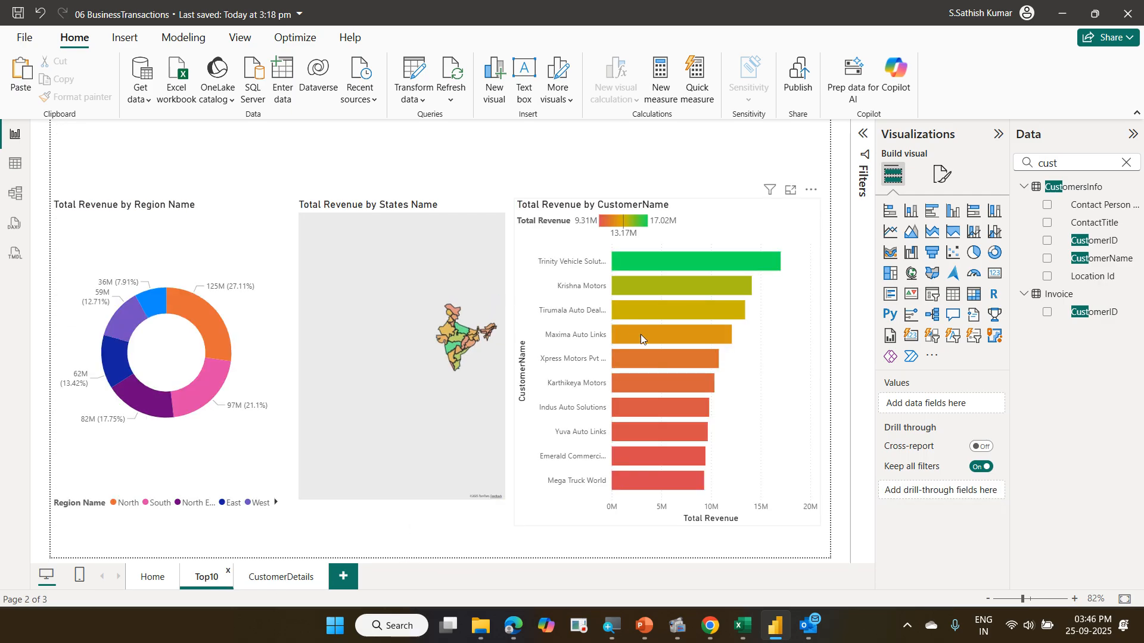
mouse_move(642, 337)
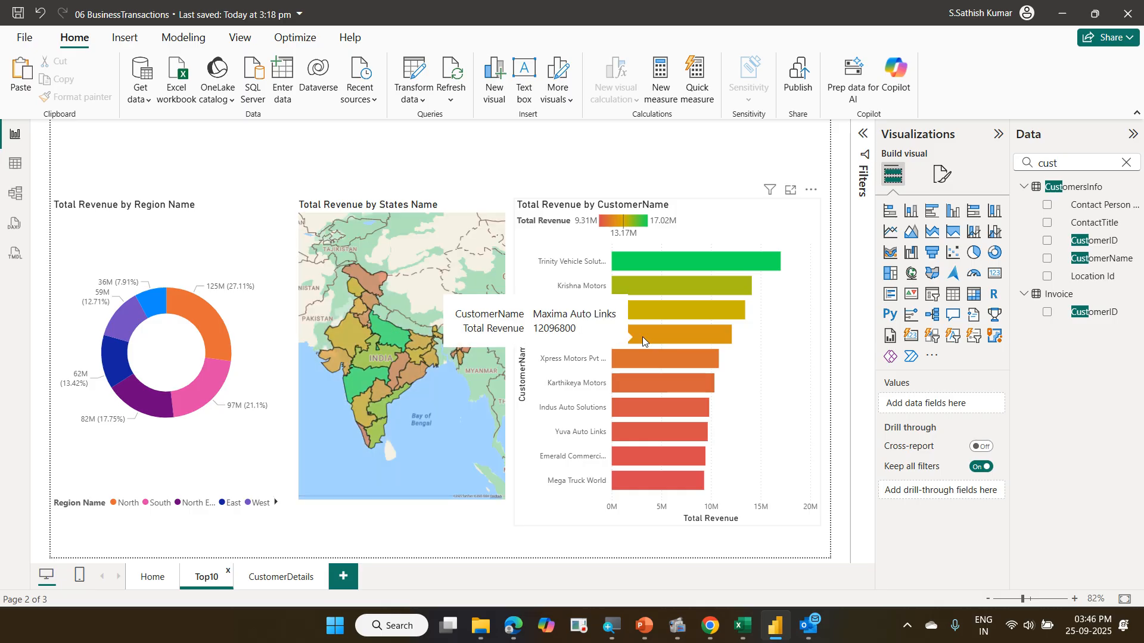
right_click(642, 337)
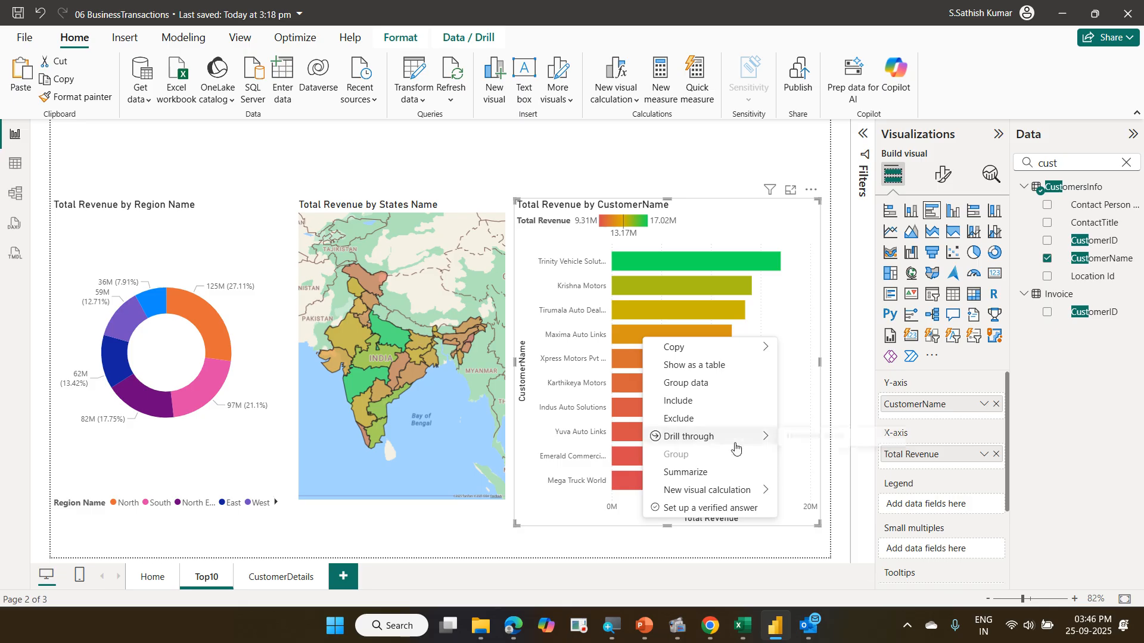
mouse_move(766, 437)
left_click(838, 447)
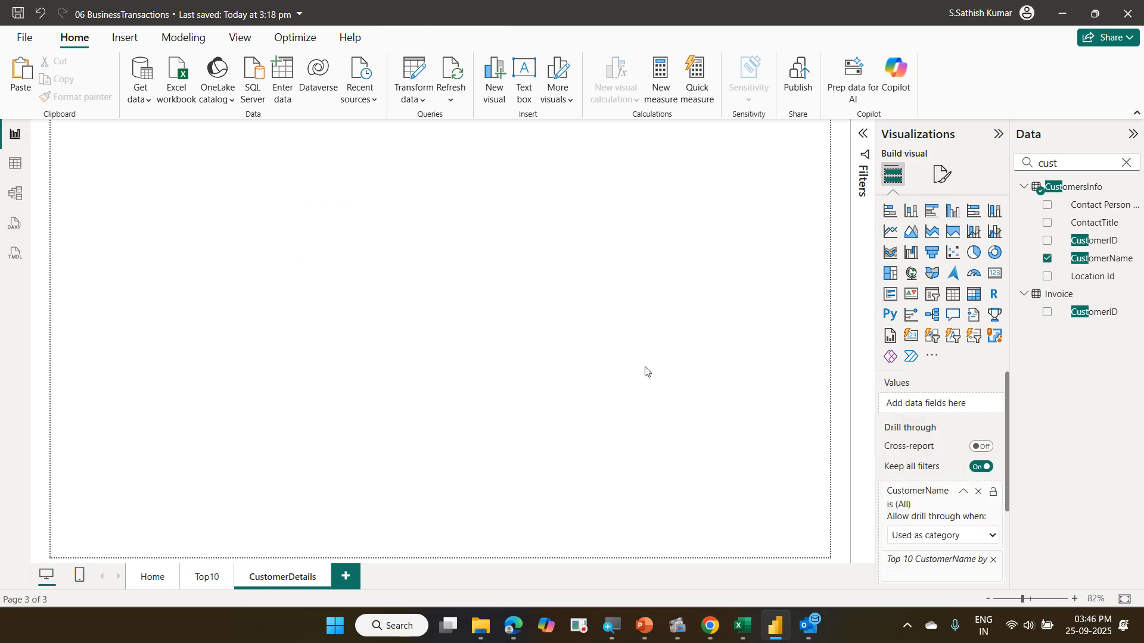
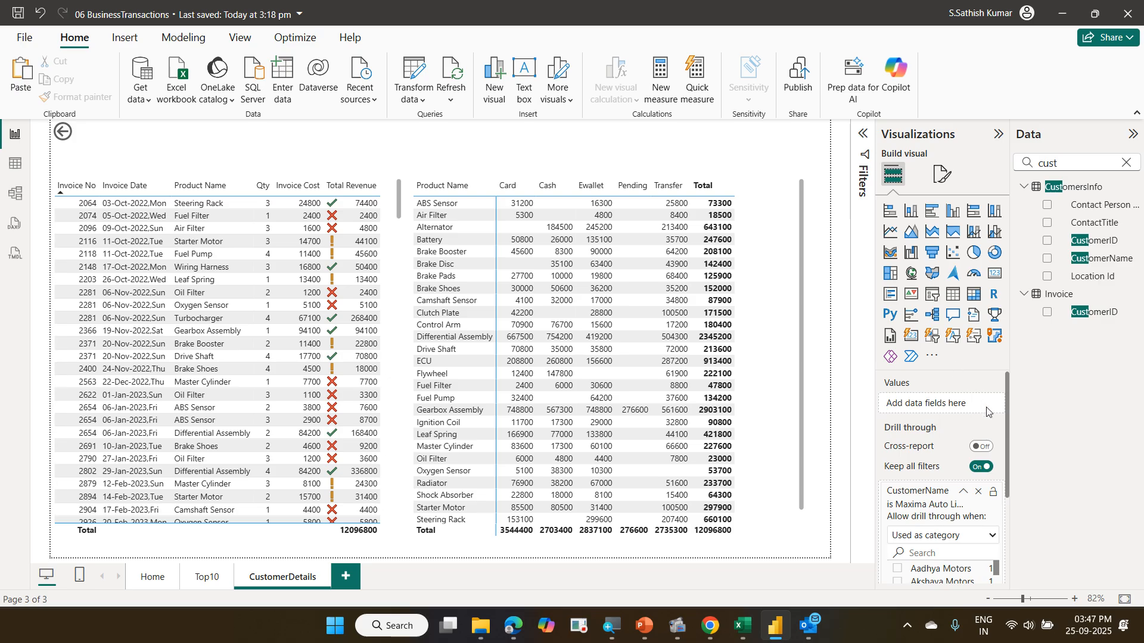
Add a card showing CustomerName to CustomerDetails, sized as a wide, shallow heading above the invoice table and matrix
left_click(995, 280)
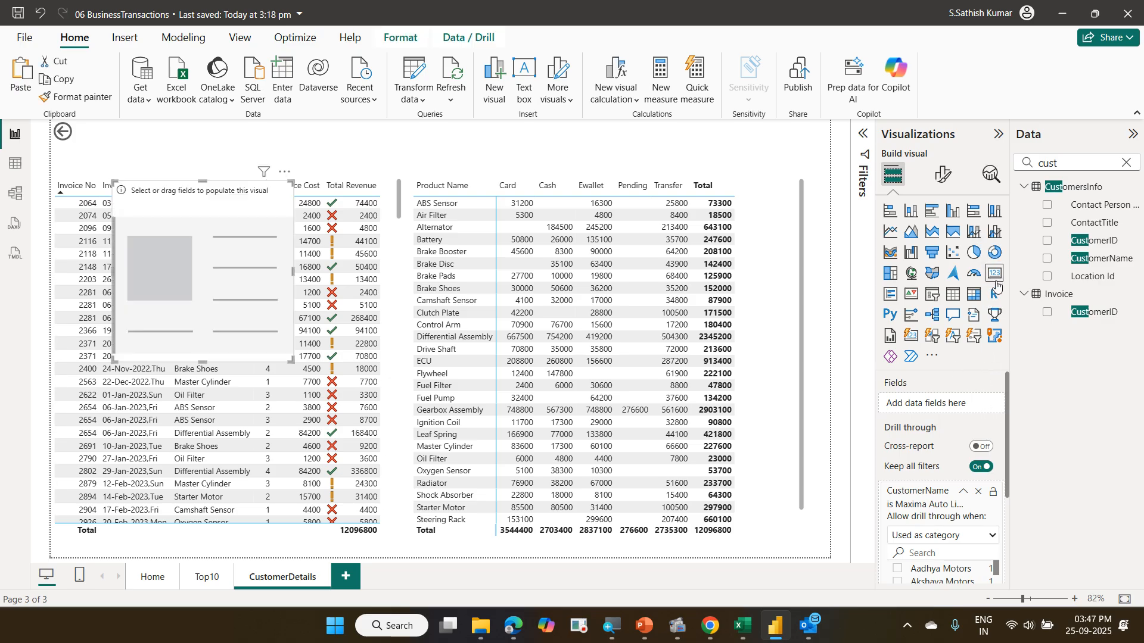
left_click_drag(241, 292, 246, 231)
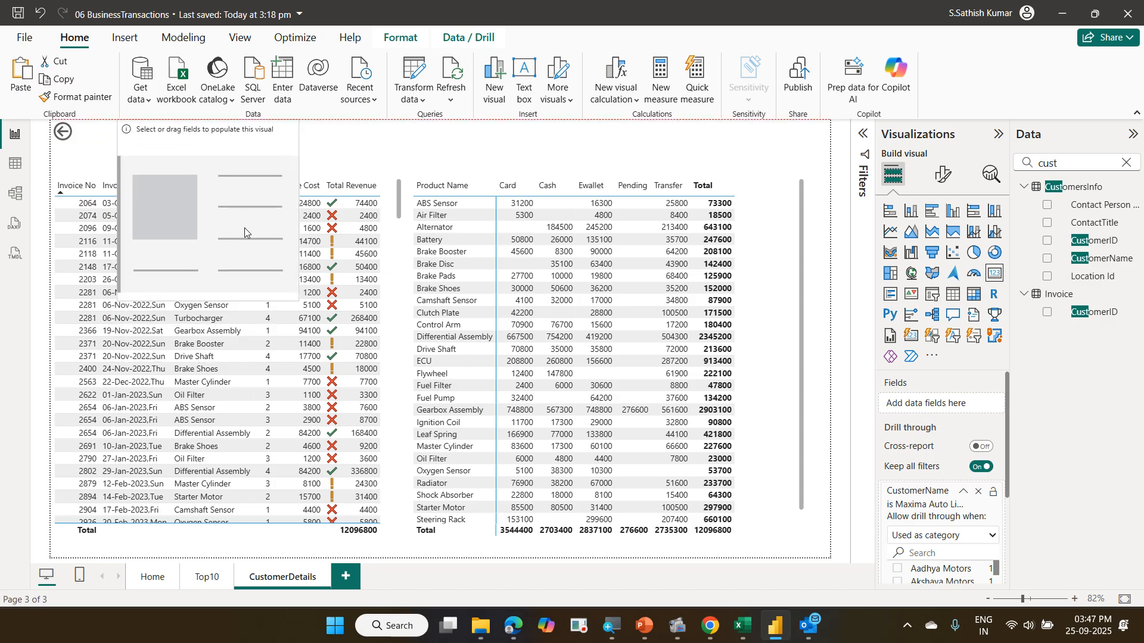
left_click_drag(295, 295, 630, 171)
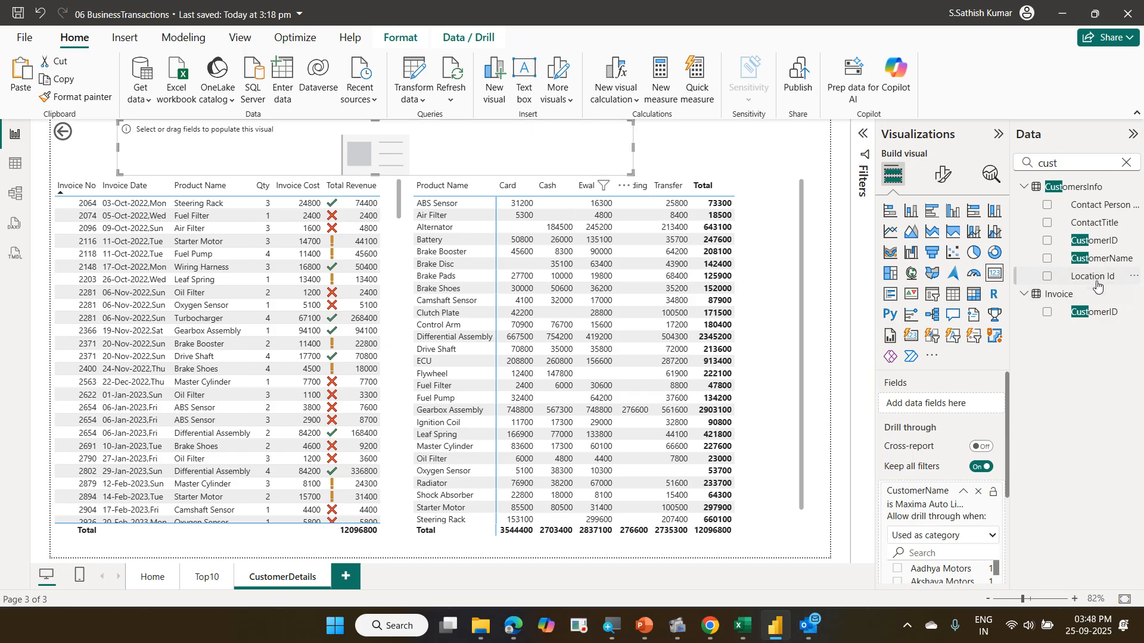
left_click_drag(1100, 267, 955, 409)
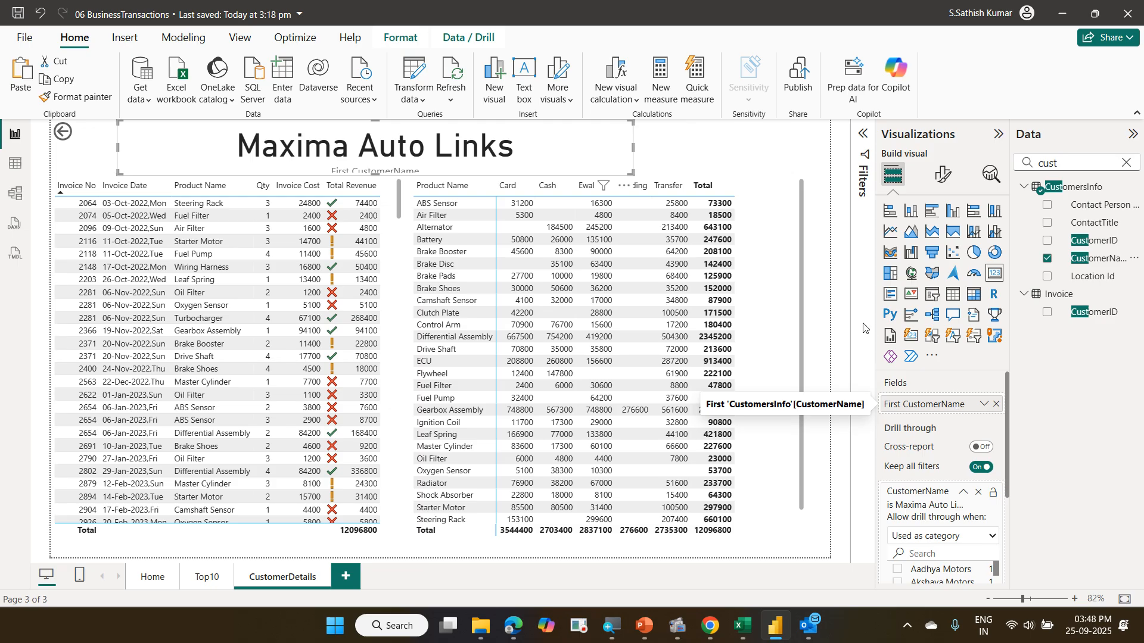
left_click_drag(630, 178, 627, 164)
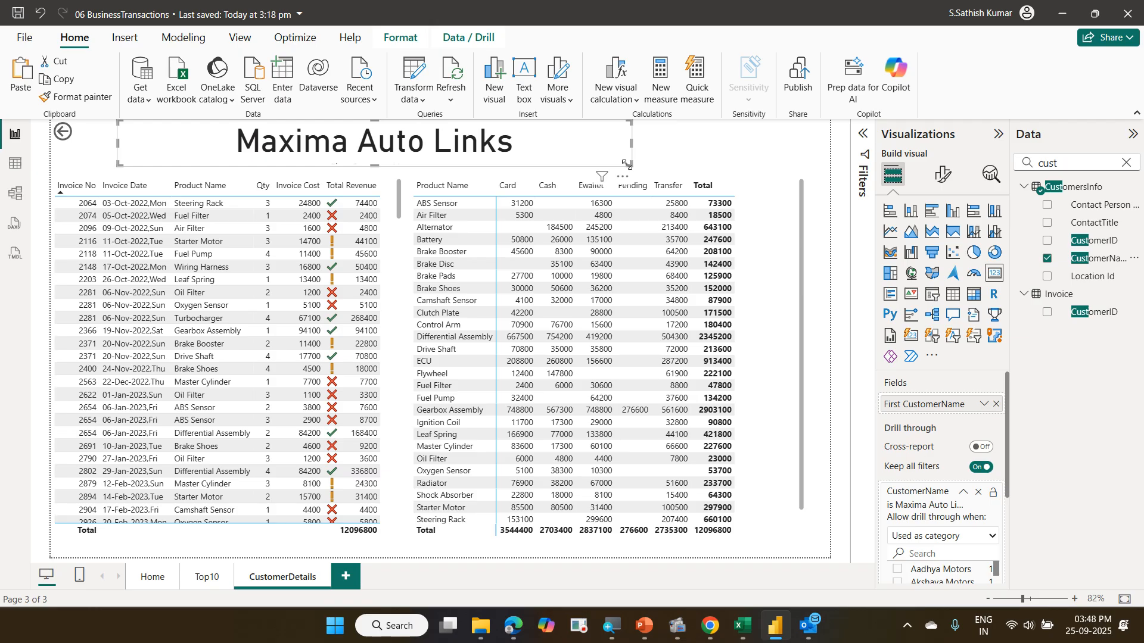
Return to Top10 with the page's back button and drill through from the Indus Auto Solutions bar to CustomerDetails
left_click(61, 132, "ctrl")
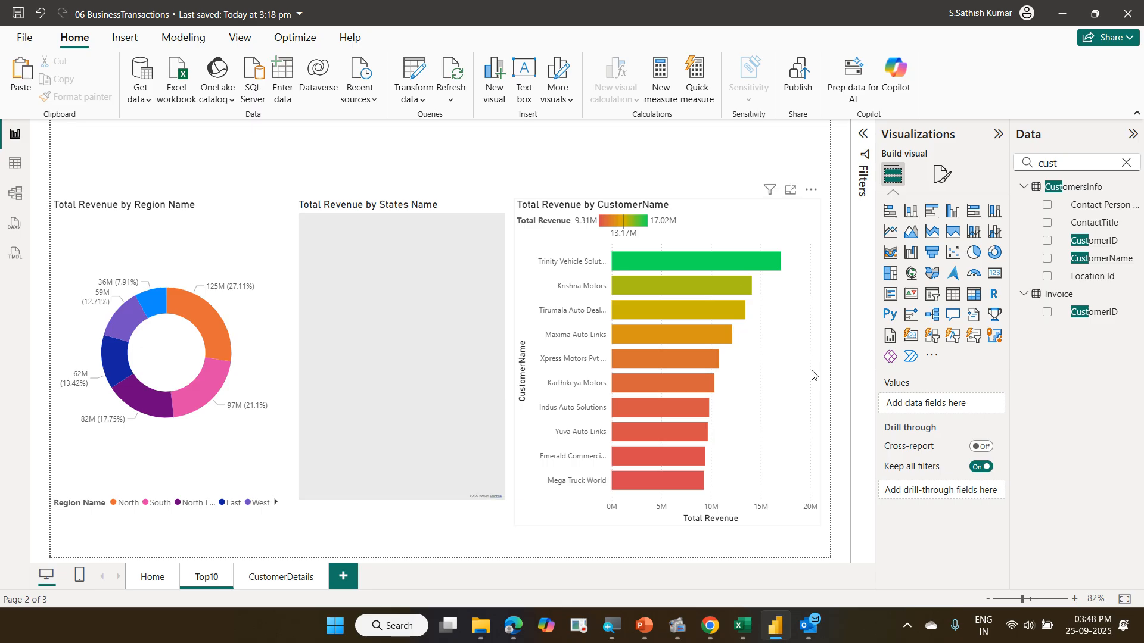
right_click(674, 406)
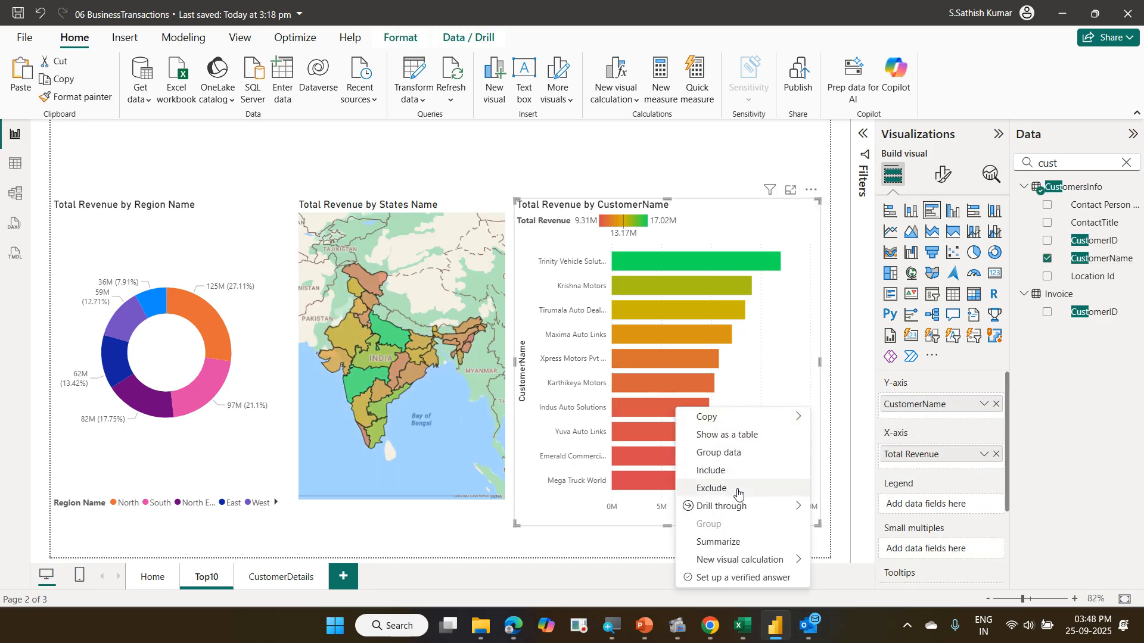
mouse_move(743, 507)
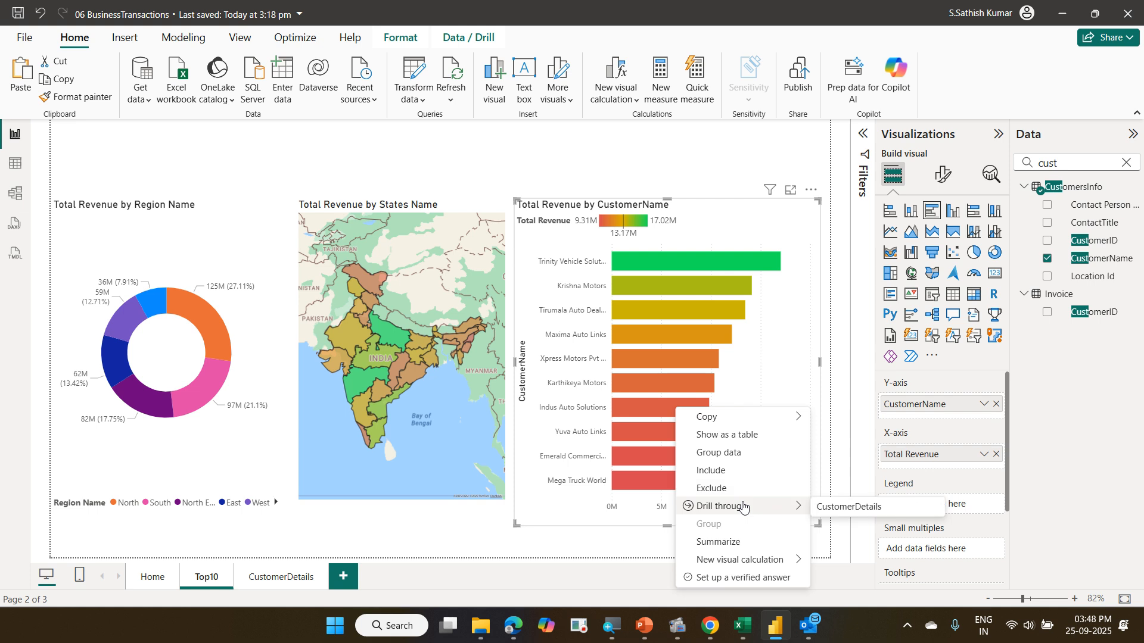
left_click(845, 510)
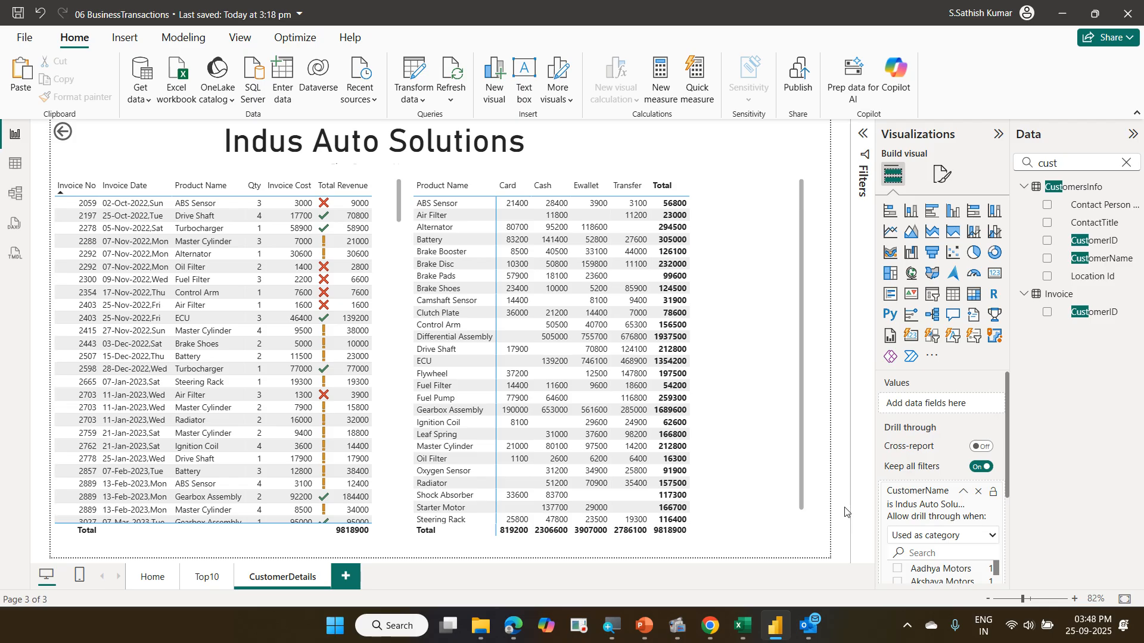
Drill through from the Tirumala Auto Dealers bar on Top10 to CustomerDetails, and return with the page's back button
left_click(206, 577)
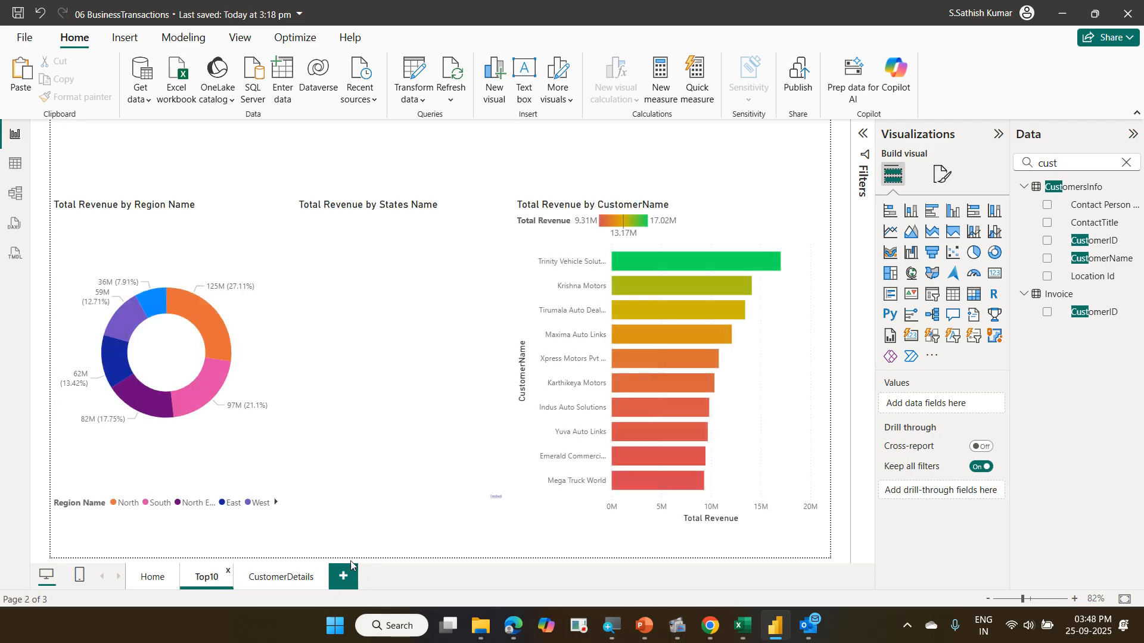
right_click(724, 309)
mouse_move(811, 406)
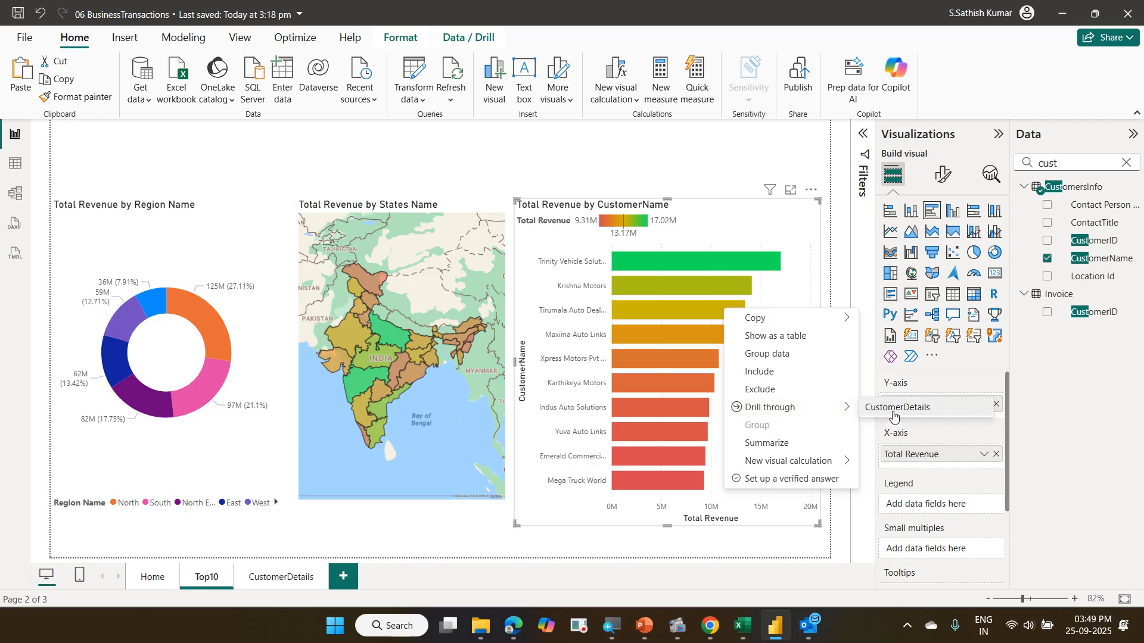
left_click(865, 406)
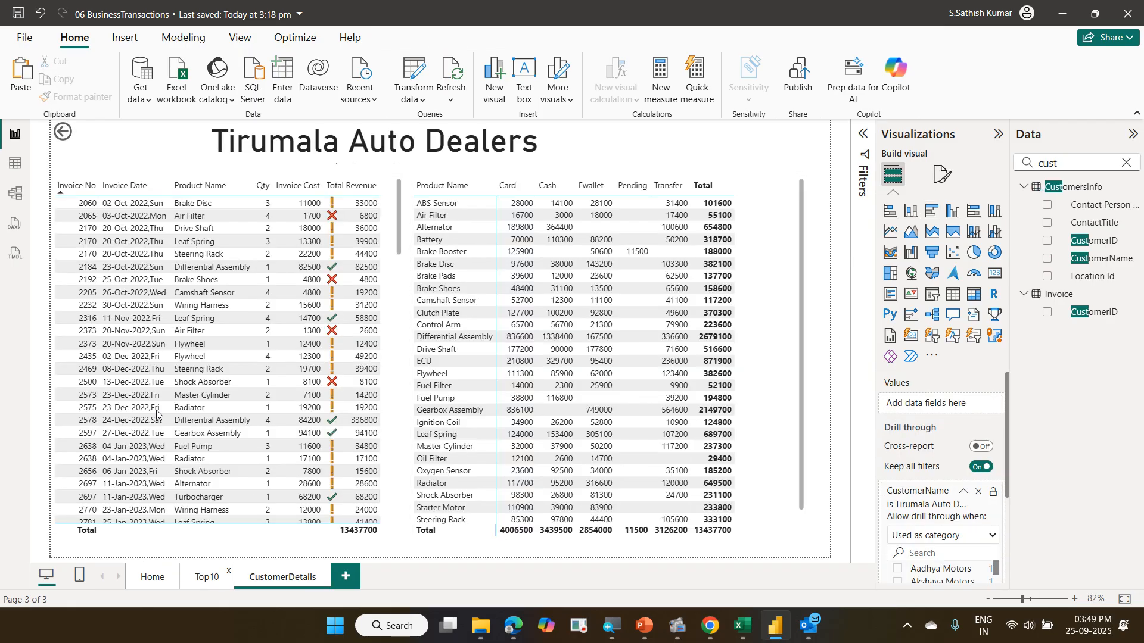
left_click(64, 131, "ctrl")
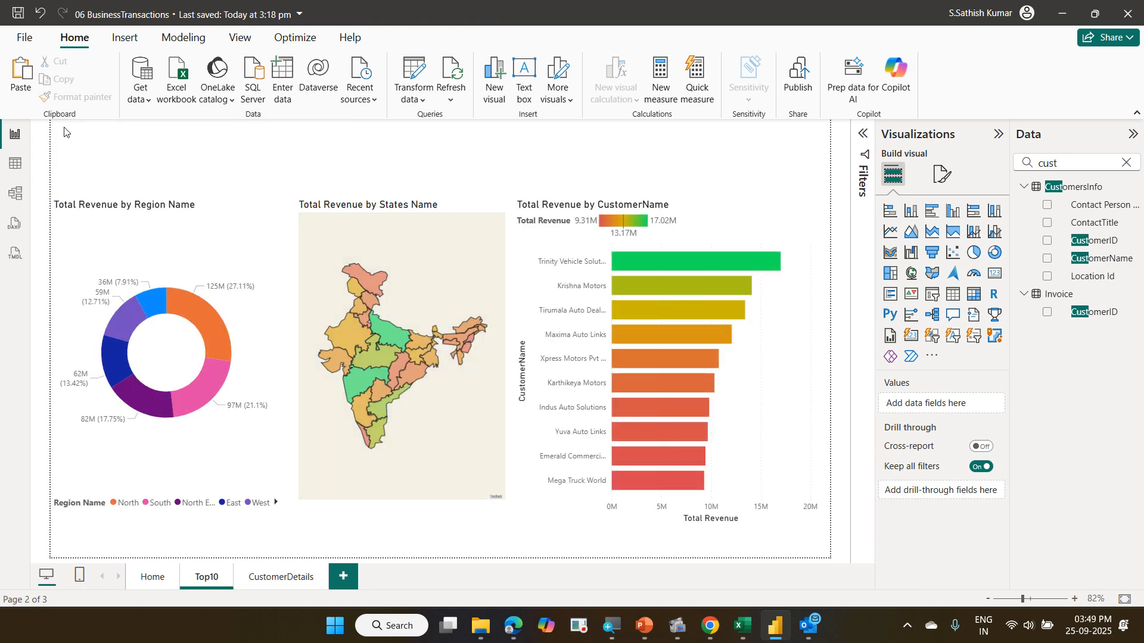
Allow the CustomerDetails page to be used as a tooltip in its page information, and go back to the Top10 page
left_click(266, 578)
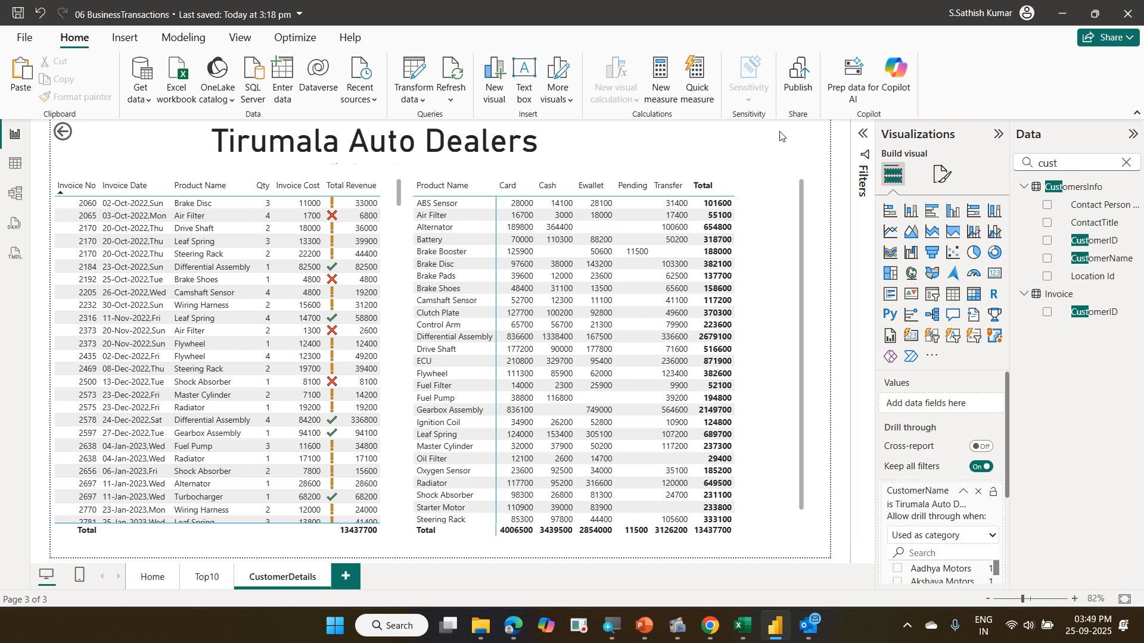
left_click(938, 176)
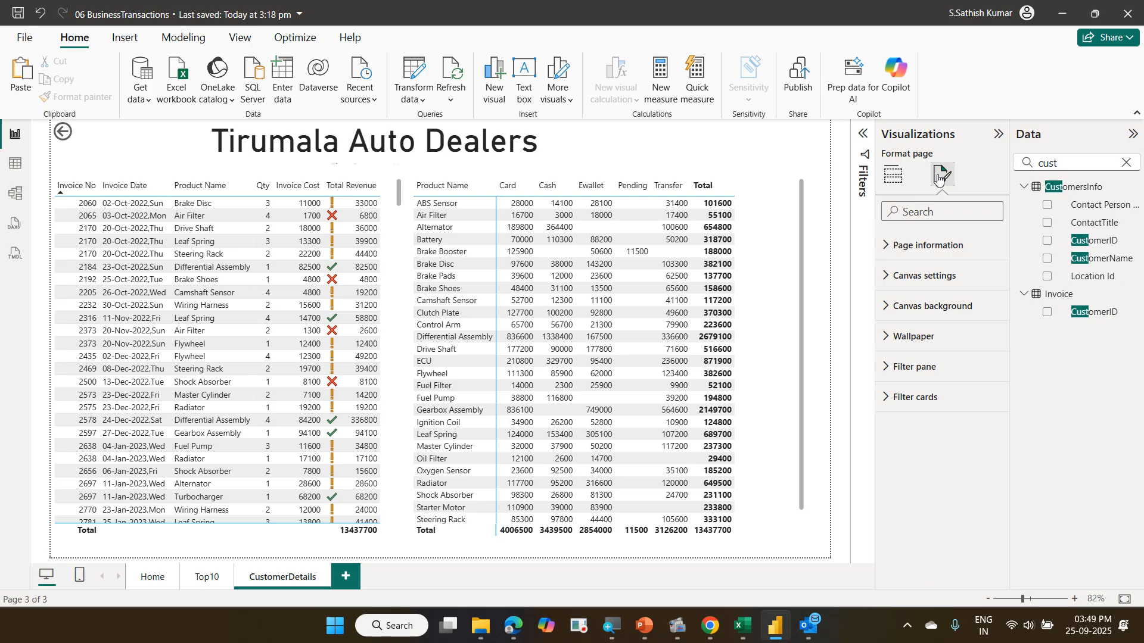
left_click(929, 247)
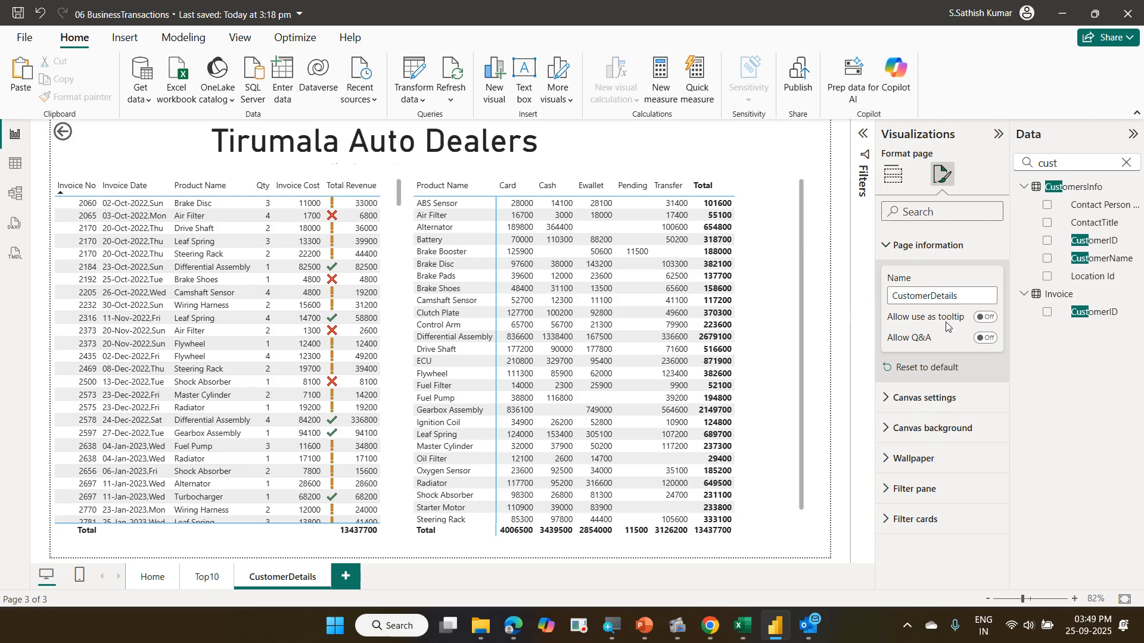
left_click(991, 320)
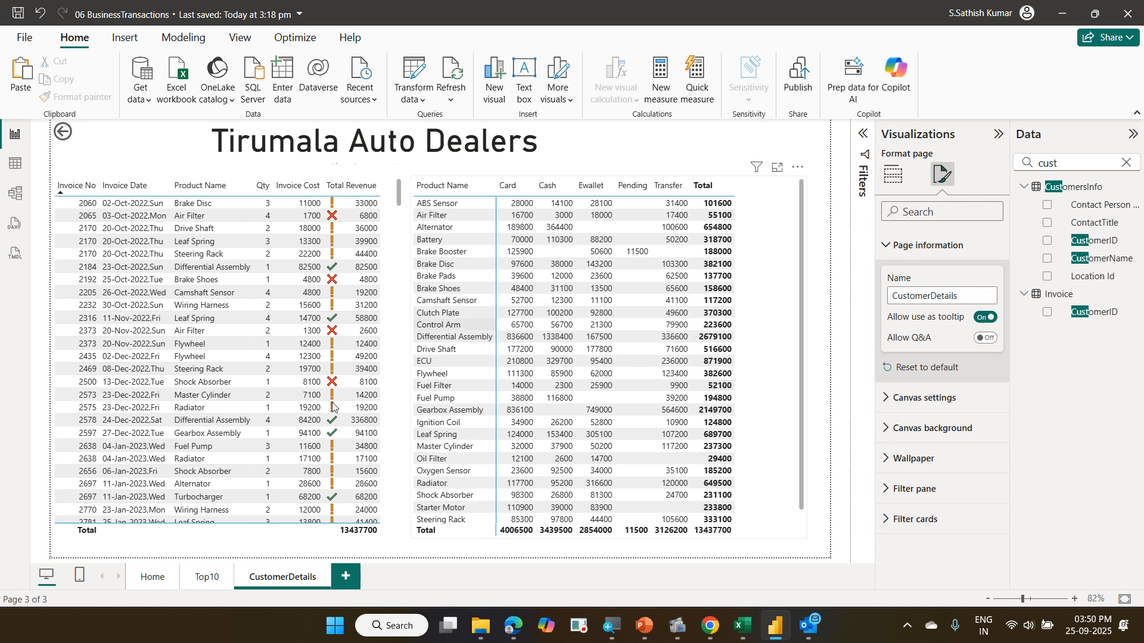
left_click(210, 577)
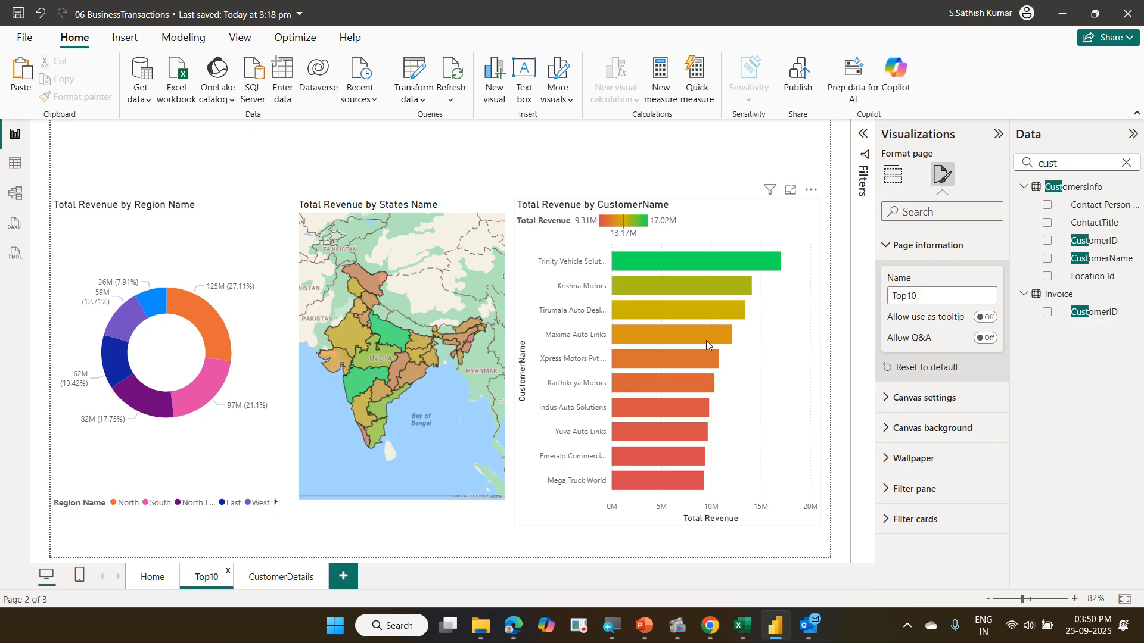
Preview the CustomerDetails tooltip on the Xpress Motors, Karthikeya Motors and Indus Auto Solutions bars of the Top10 chart
mouse_move(689, 331)
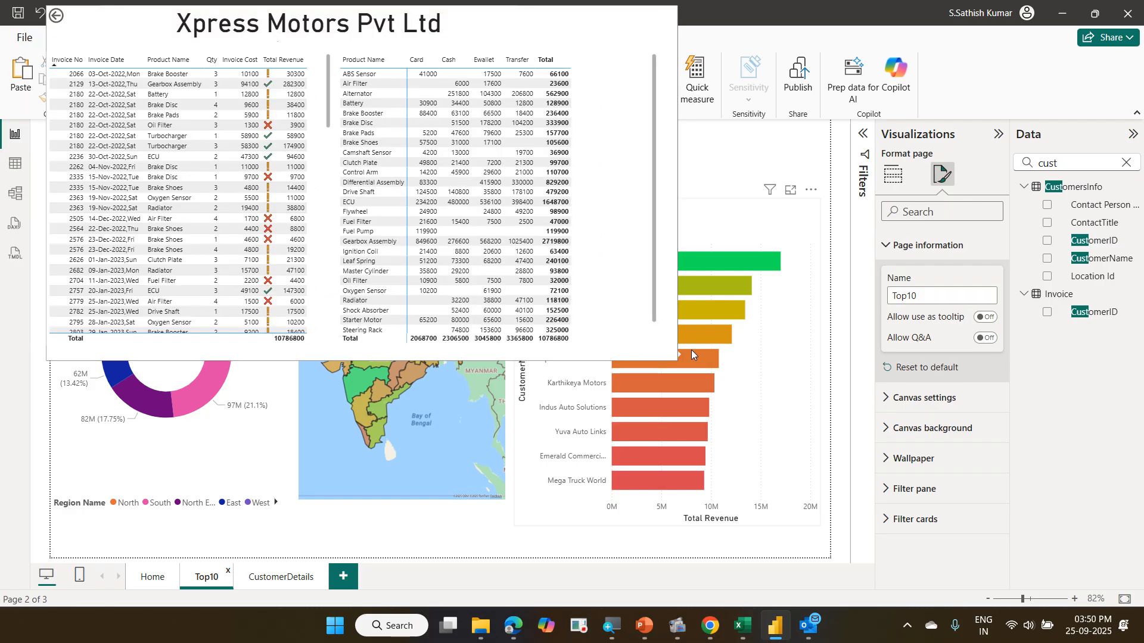
mouse_move(698, 376)
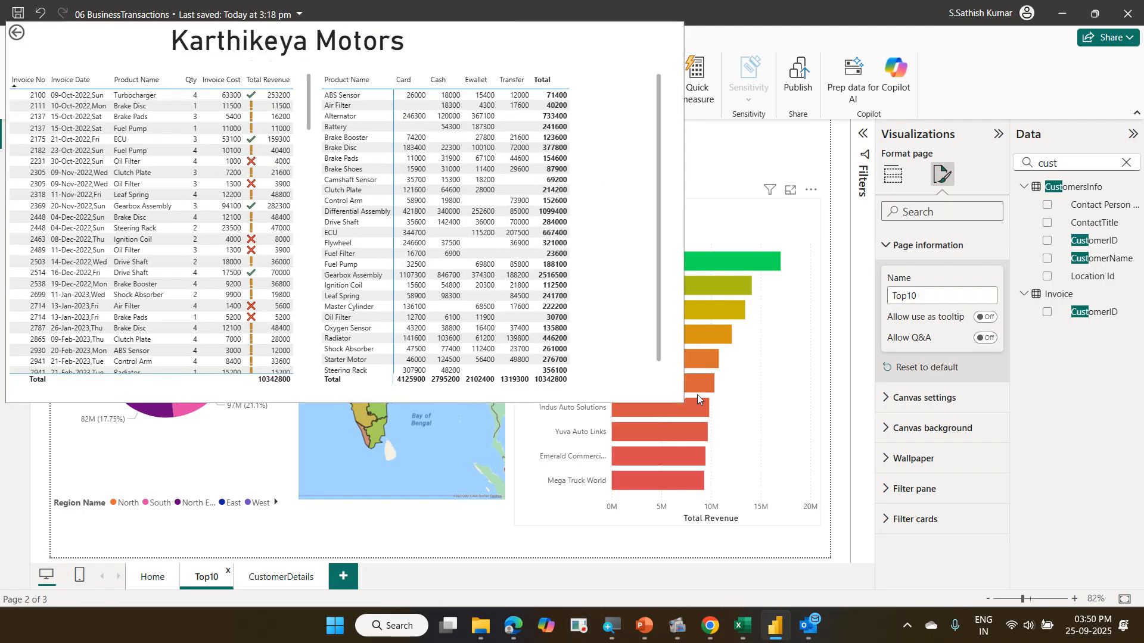
mouse_move(695, 407)
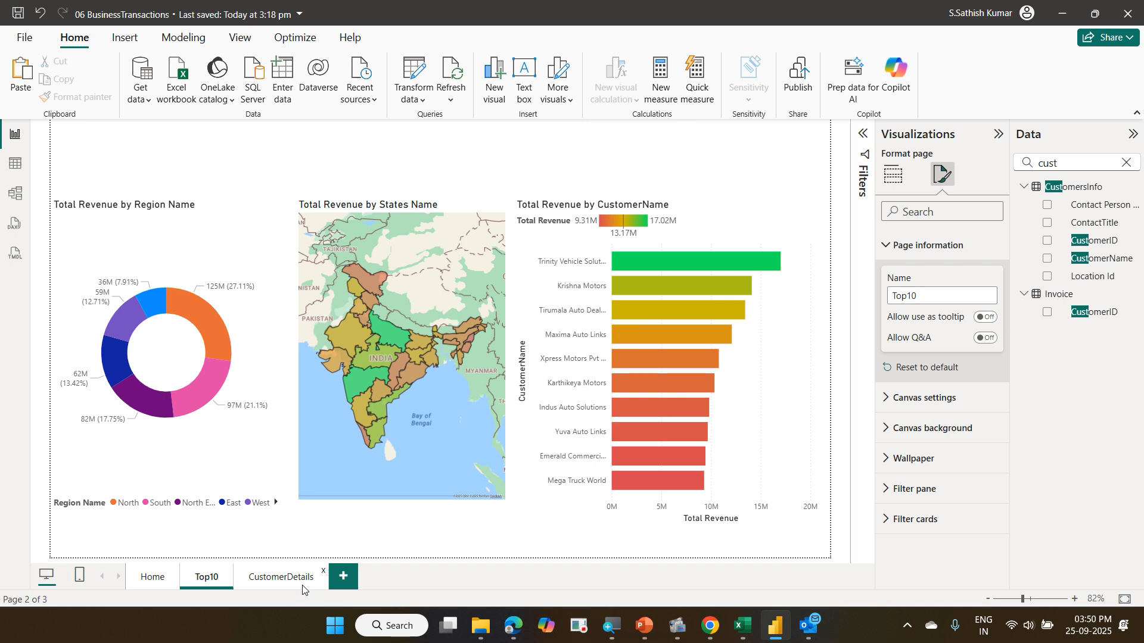
Review the CustomerDetails page's tooltip fields and its tooltip permission in the page information, and return to Top10
left_click(280, 577)
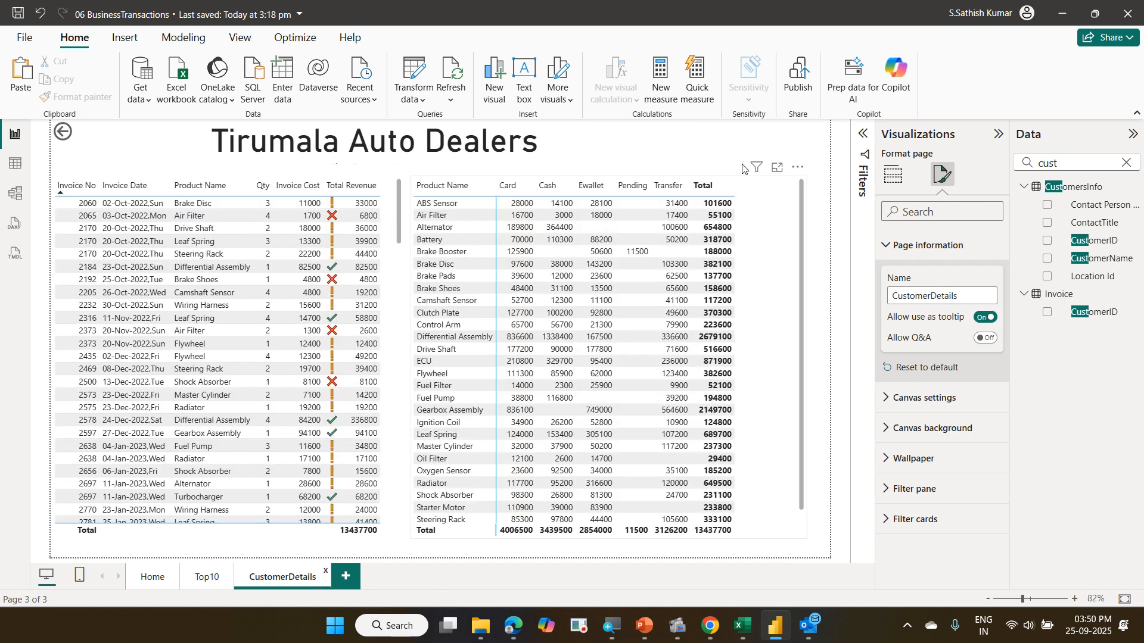
left_click(893, 174)
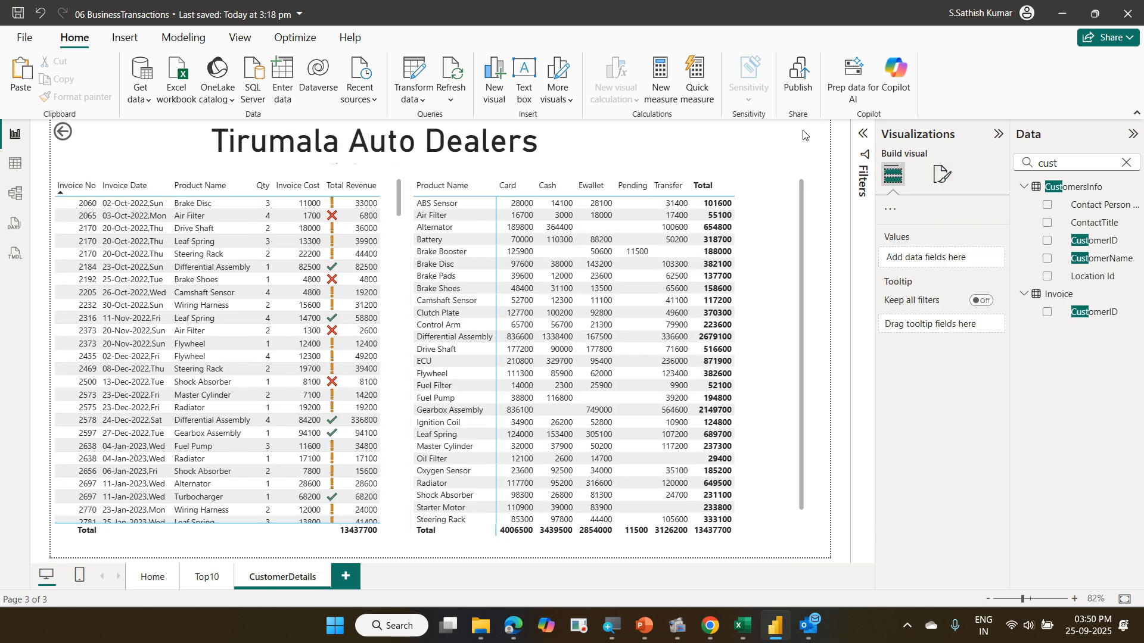
left_click(943, 176)
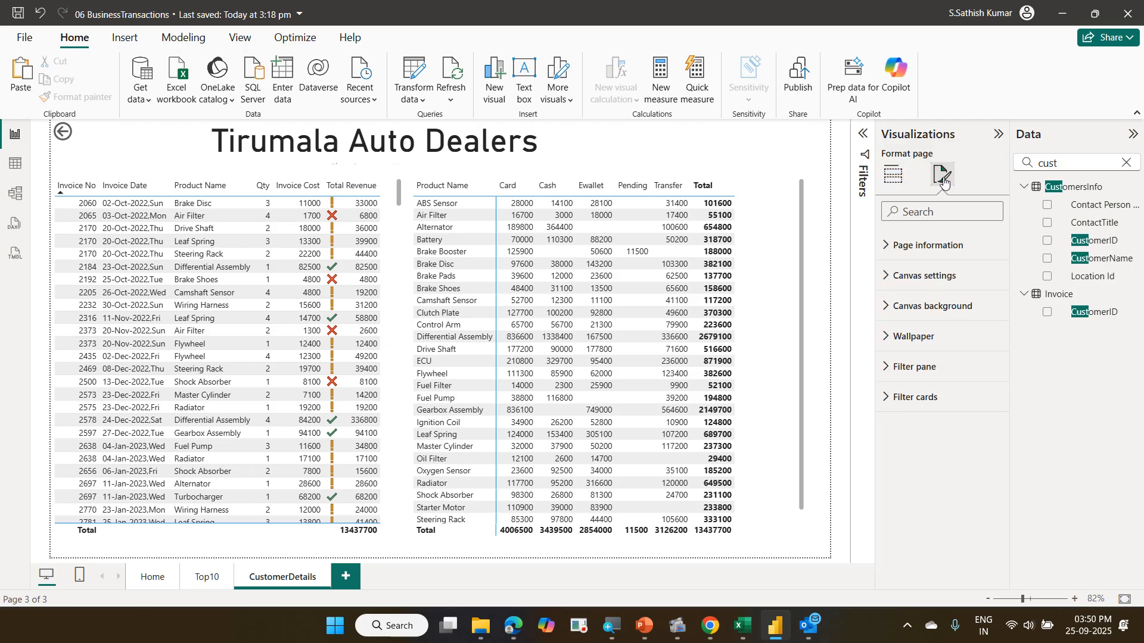
left_click(929, 245)
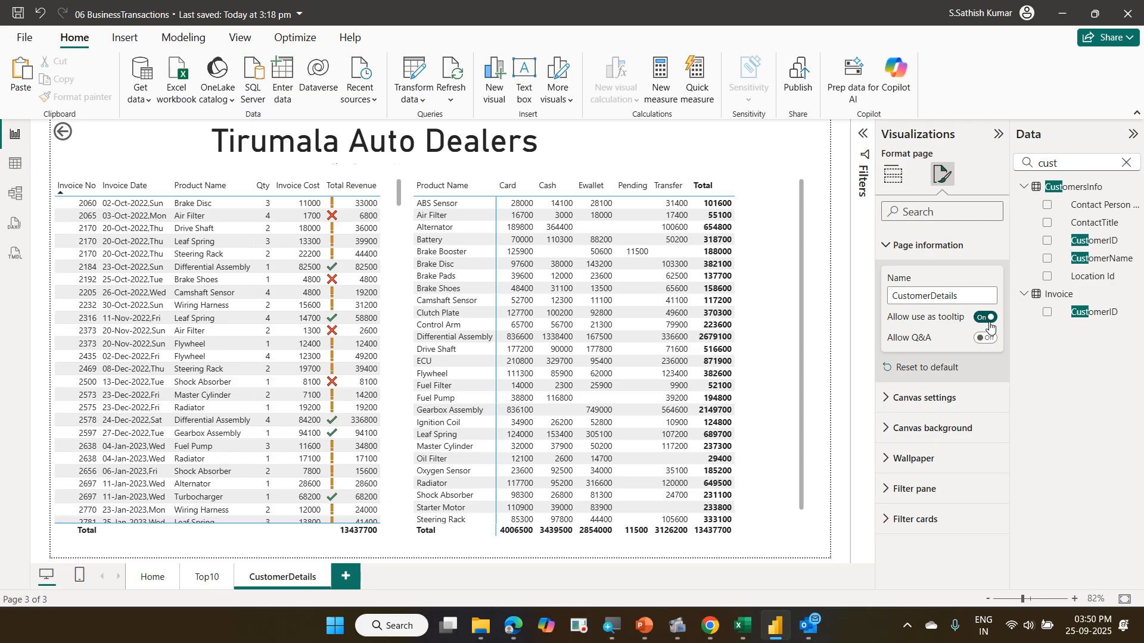
left_click(207, 576)
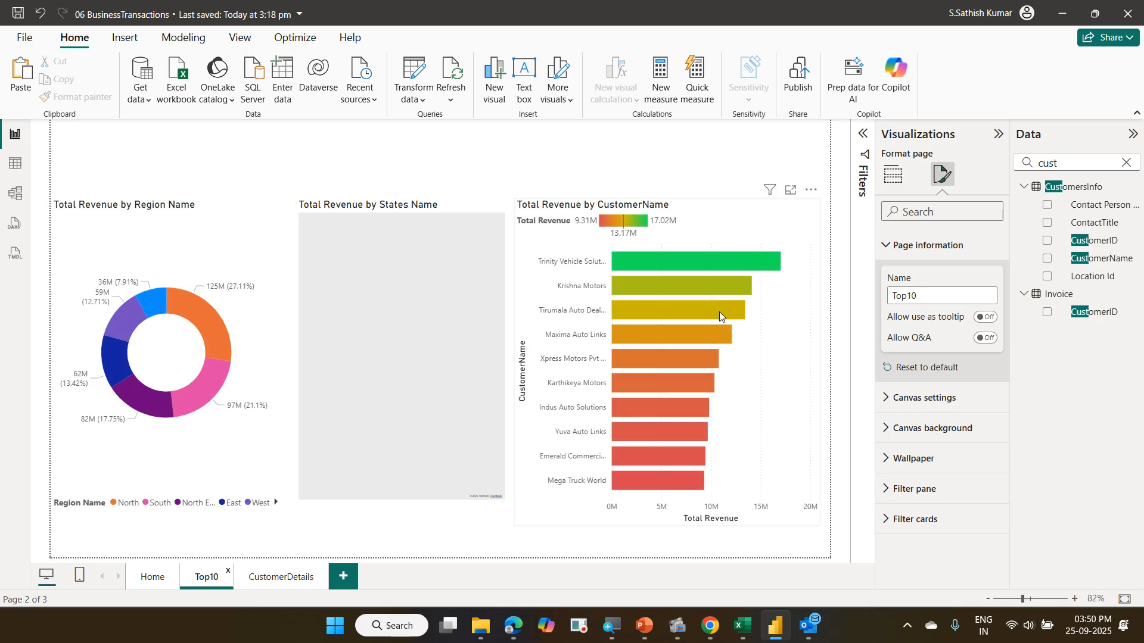
Preview the page tooltip on the Top10 customer bars and check whether the Karthikeya Motors bar offers drill through
mouse_move(719, 312)
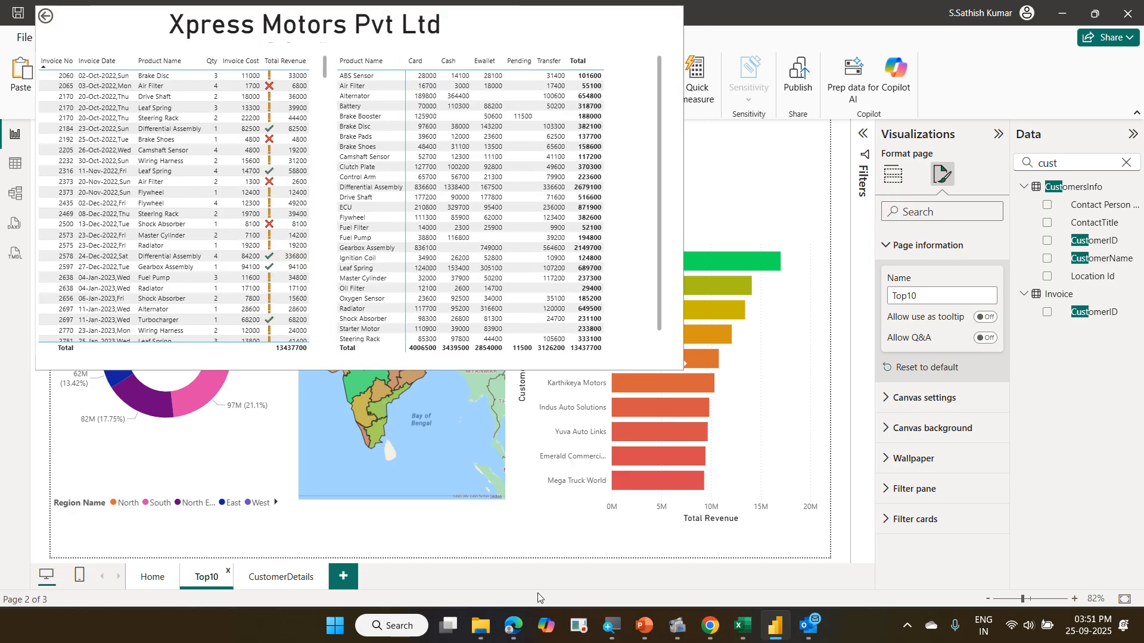
right_click(698, 383)
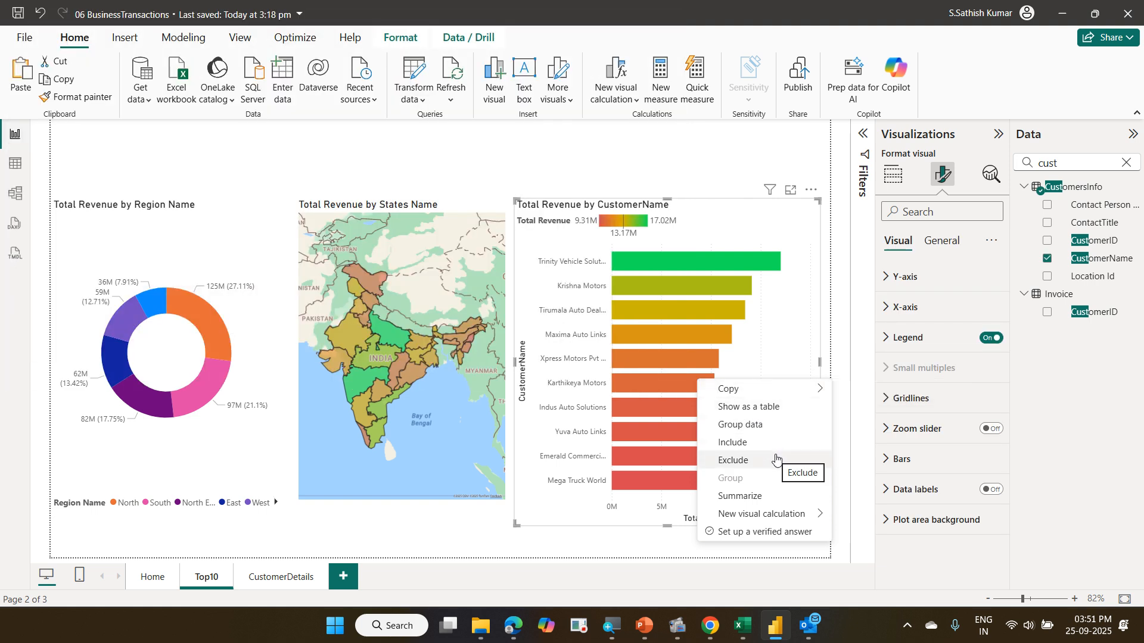
left_click(580, 524)
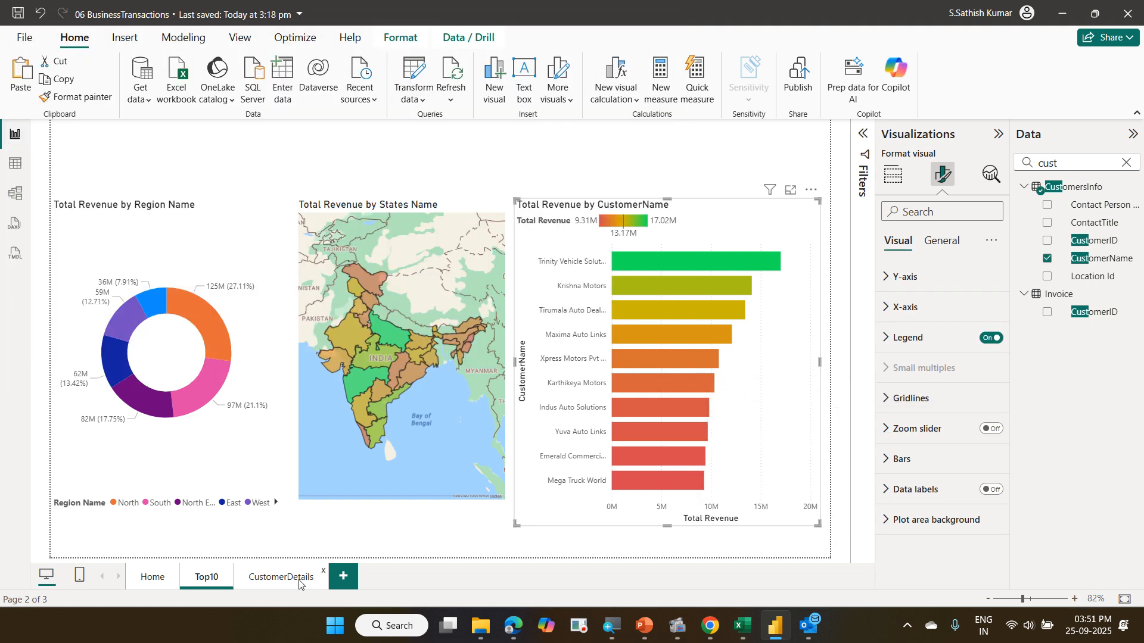
Disallow use of the CustomerDetails page as a tooltip in its page information
left_click(280, 577)
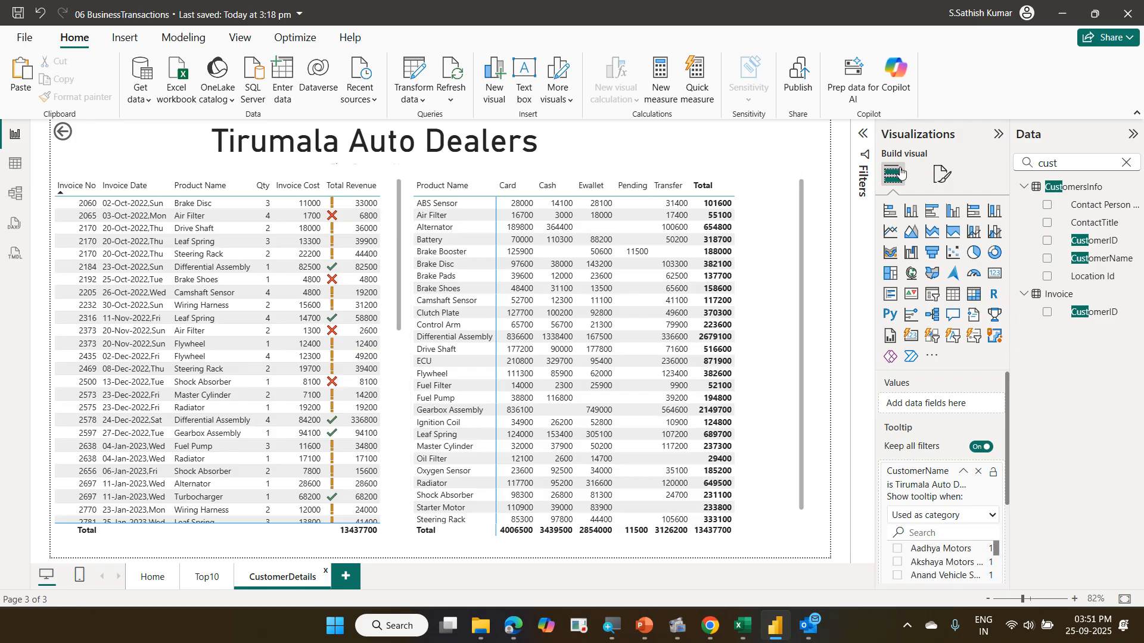
left_click(940, 177)
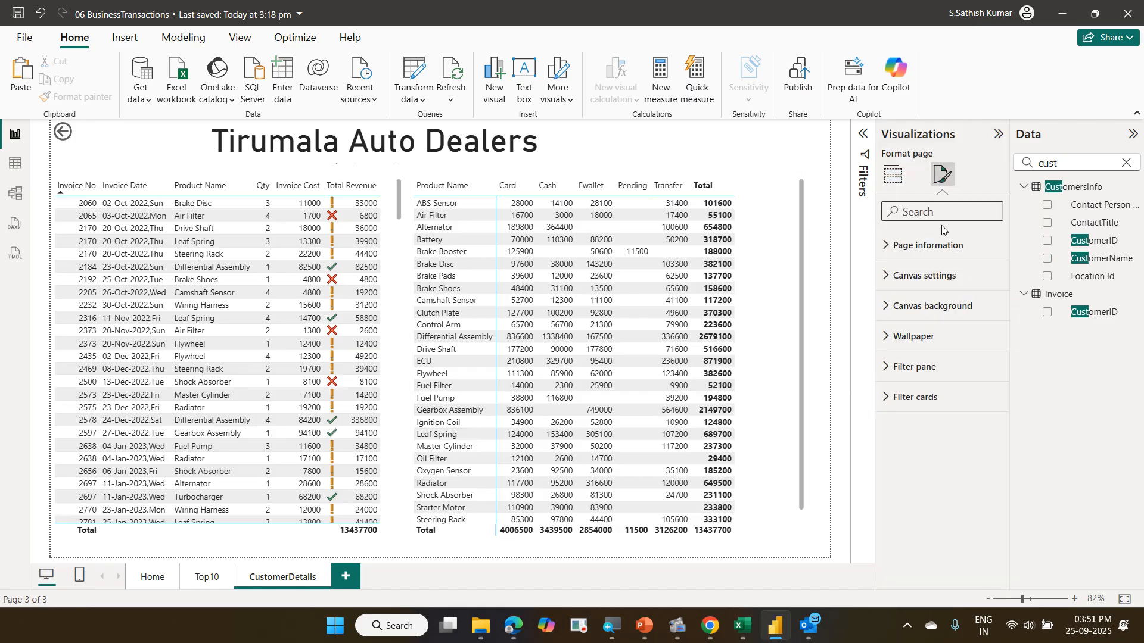
left_click(943, 239)
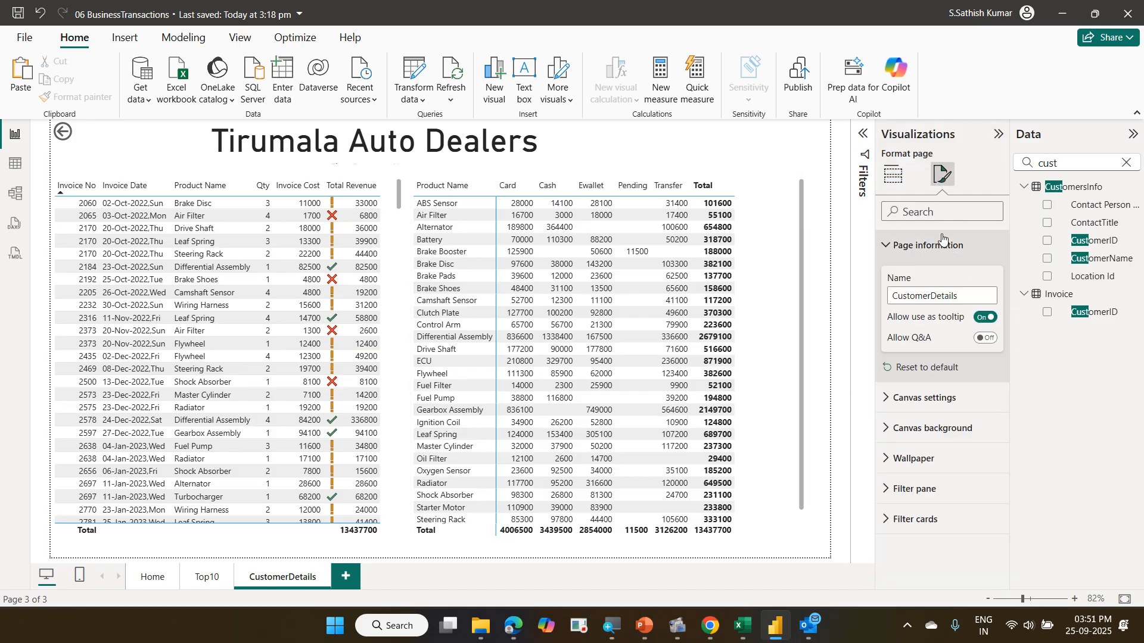
left_click(983, 319)
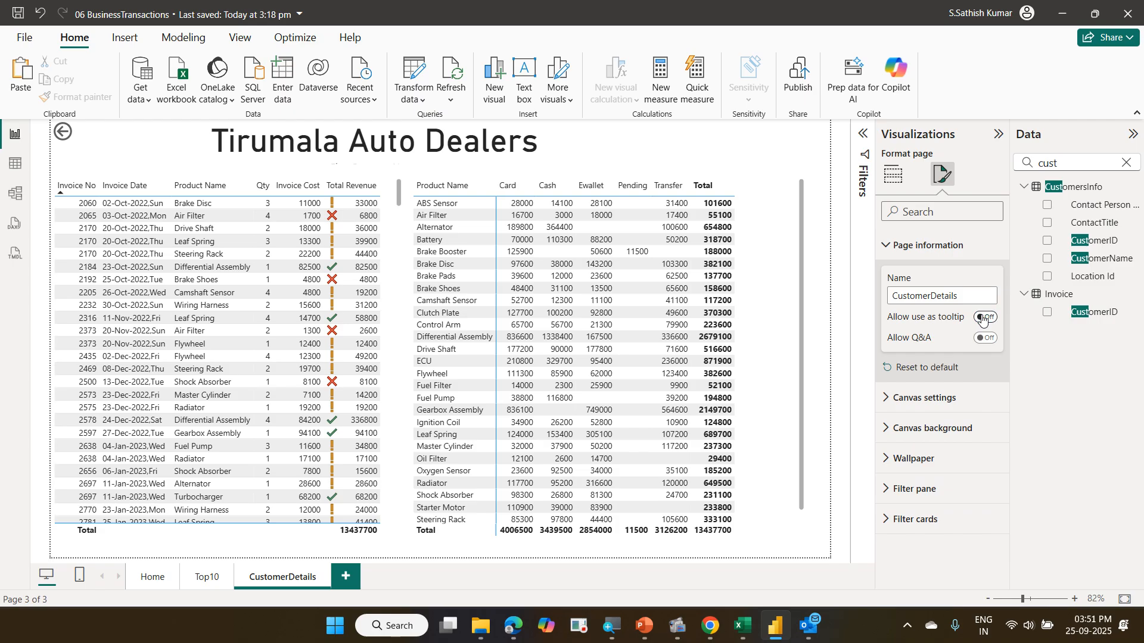
Check the tooltip and the drill-through option of the Krishna Motors bar on the Top10 page
left_click(202, 579)
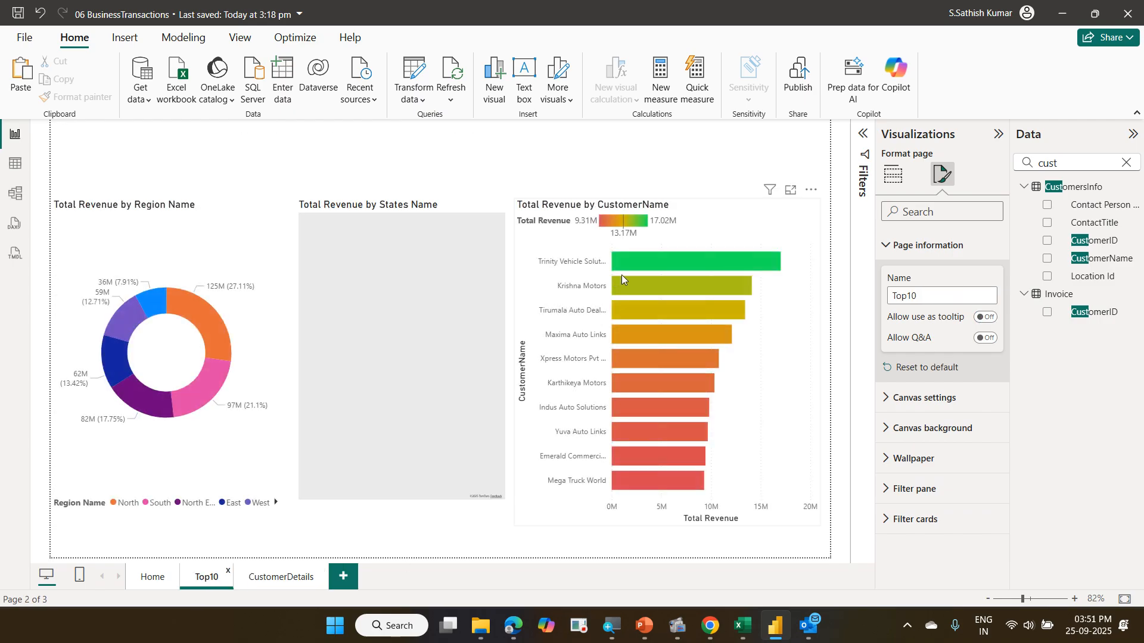
mouse_move(647, 278)
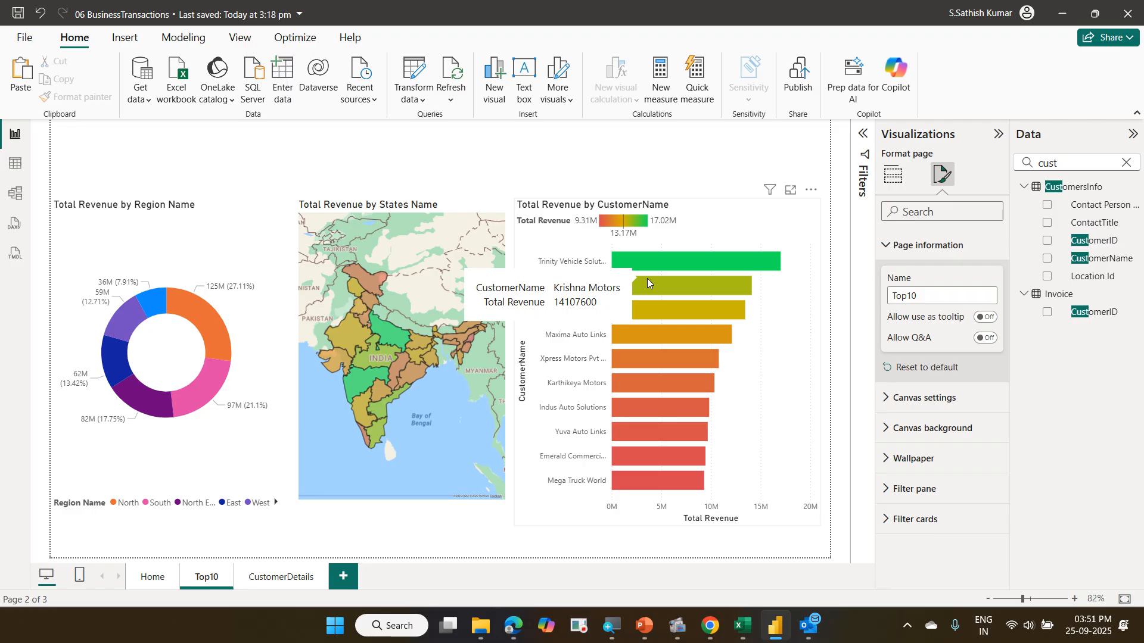
right_click(647, 277)
mouse_move(731, 380)
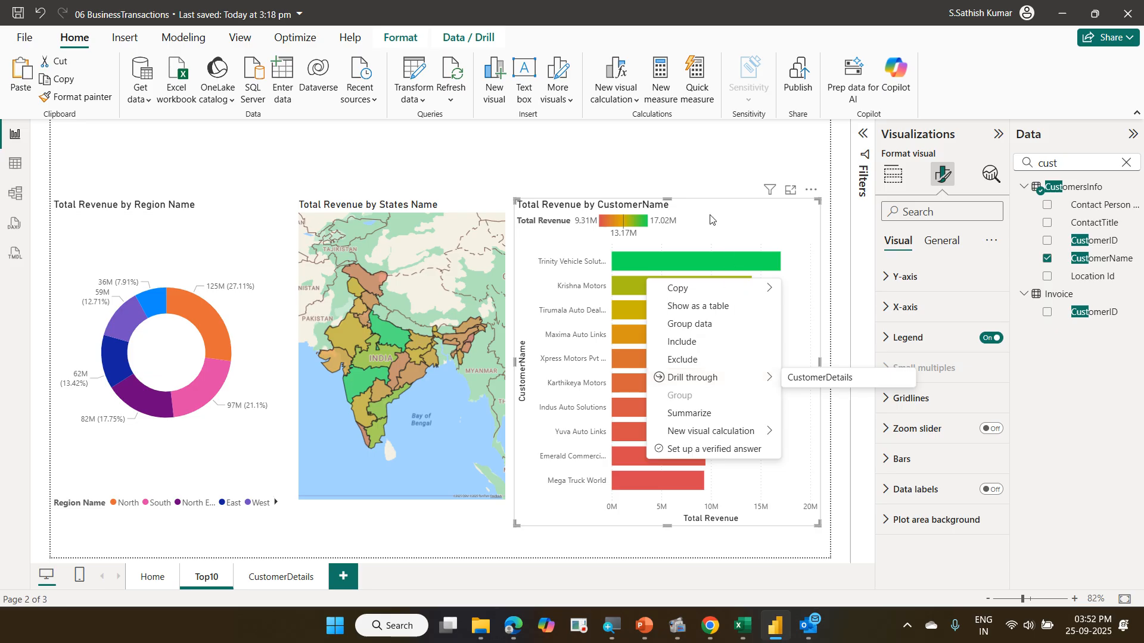
left_click(675, 159)
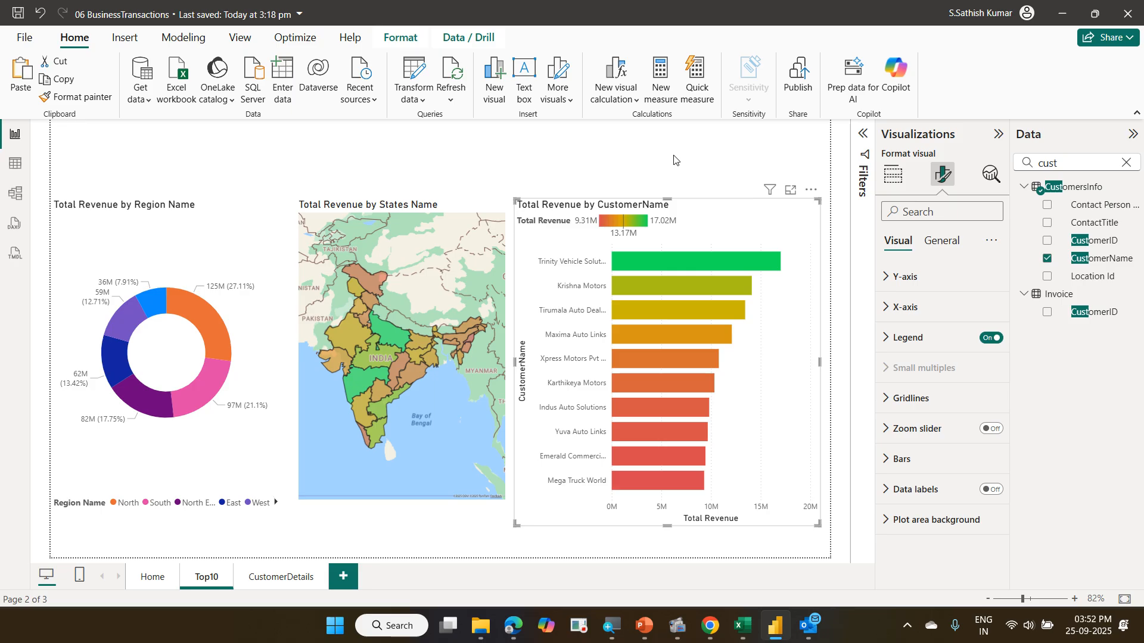
Hide the CustomerDetails page from report viewers and go back to the Top10 page
left_click(286, 577)
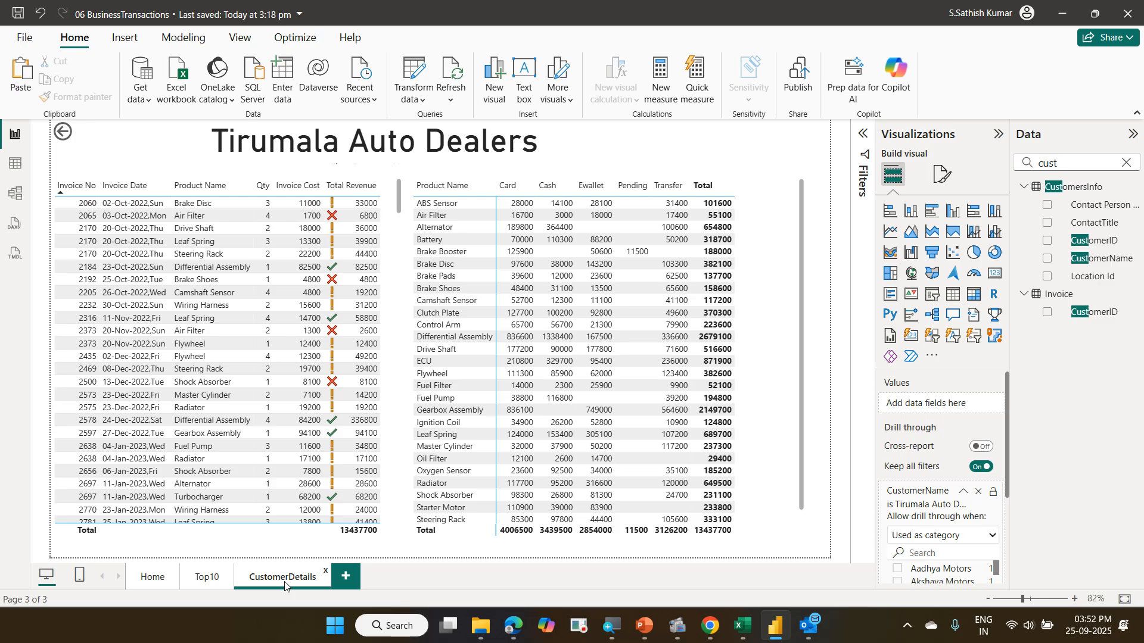
right_click(285, 585)
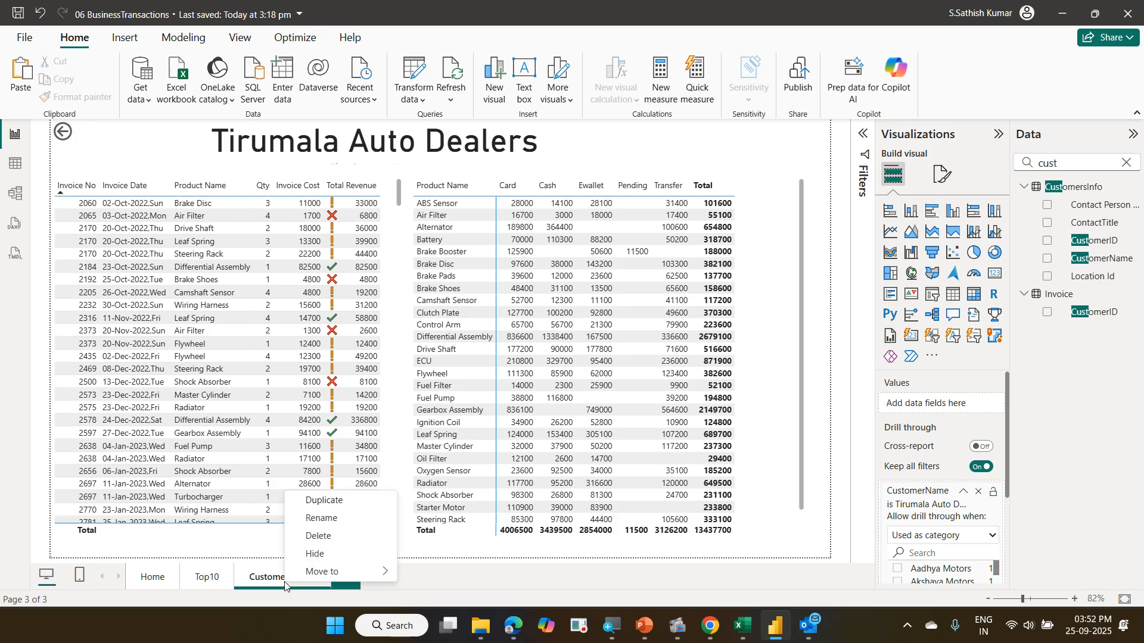
left_click(349, 555)
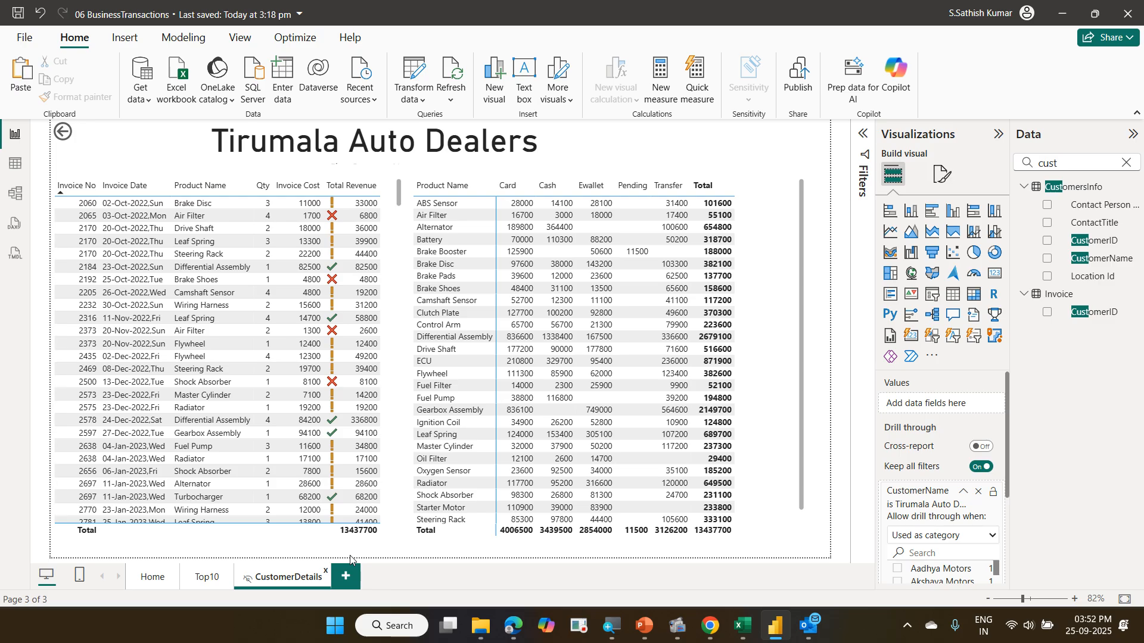
left_click(206, 577)
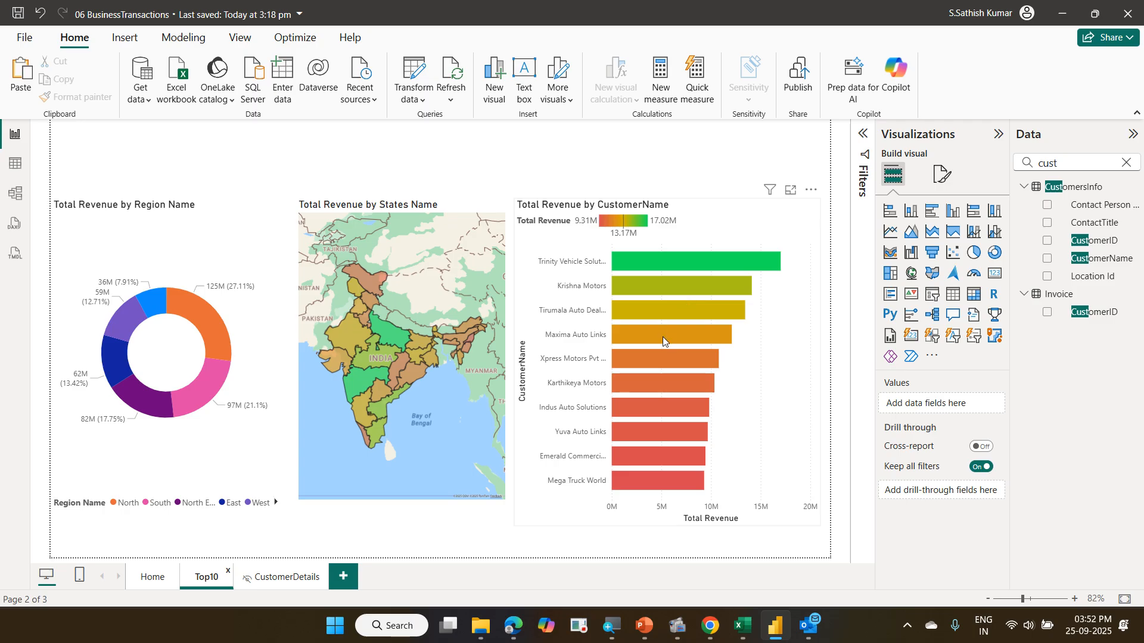
Add a new report page, clear the field search and collapse the ProductCategories and ProductMaster tables
left_click(344, 577)
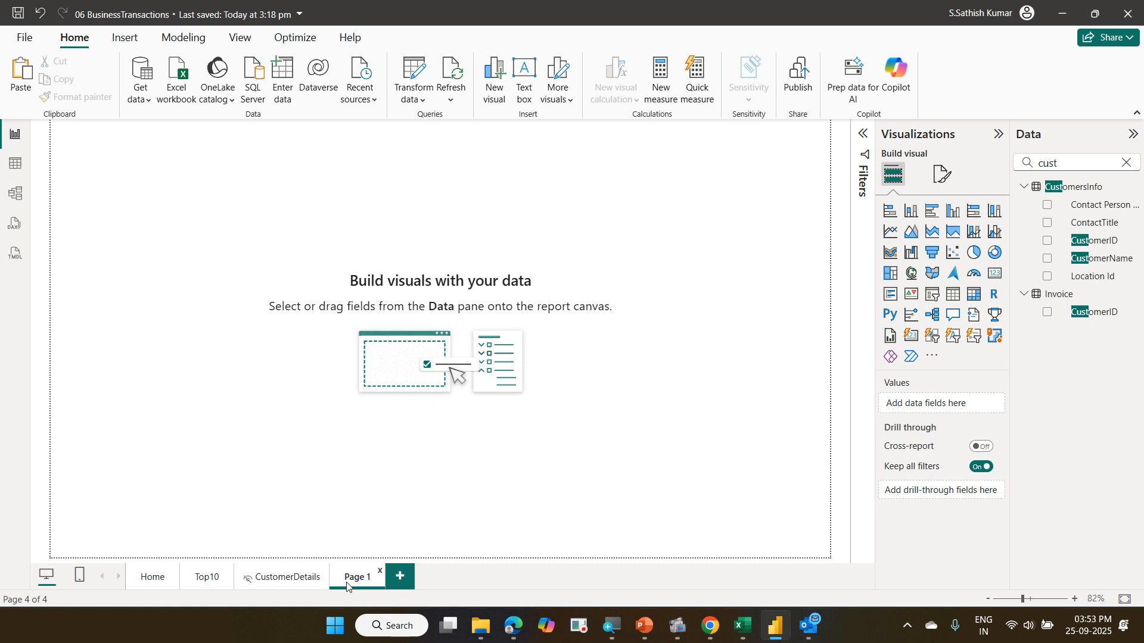
left_click(1128, 165)
left_click(1027, 260)
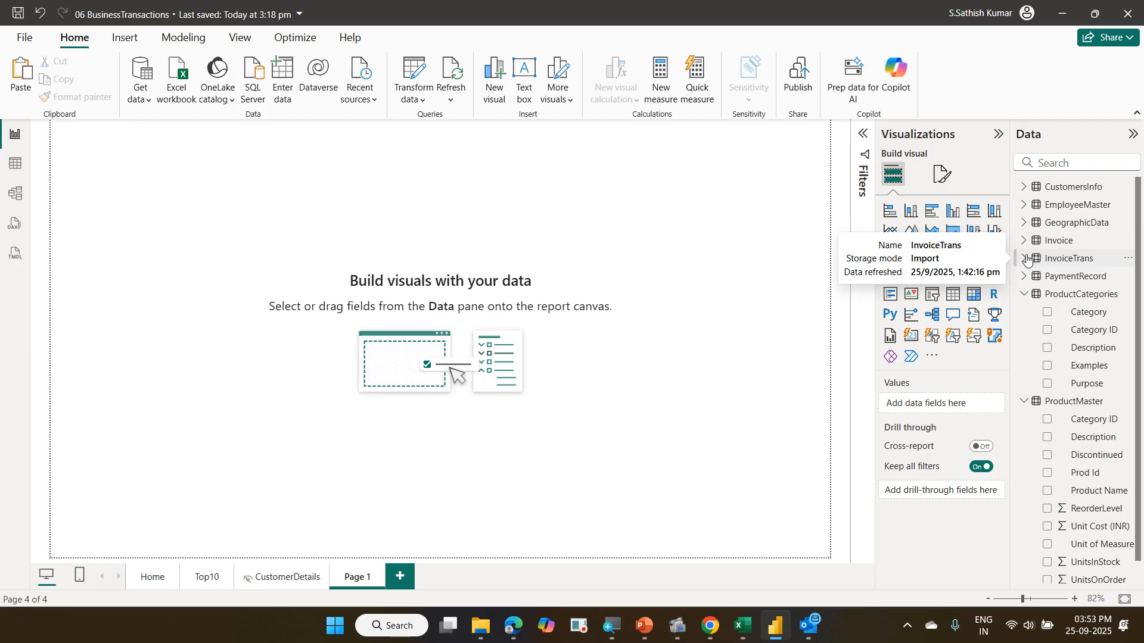
left_click(1023, 293)
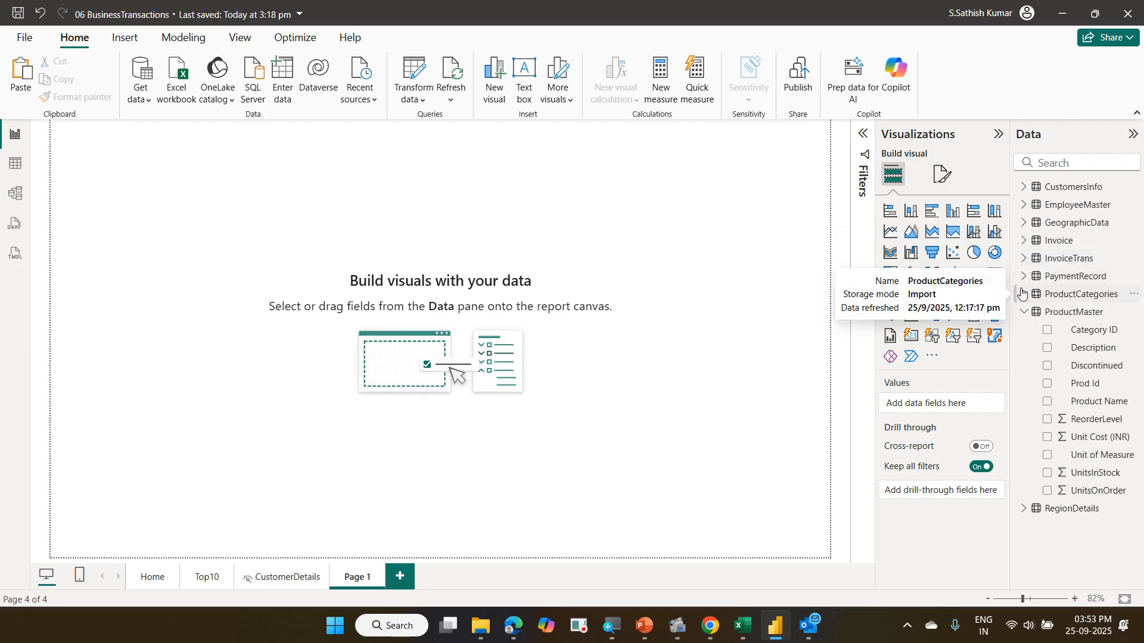
left_click(1024, 312)
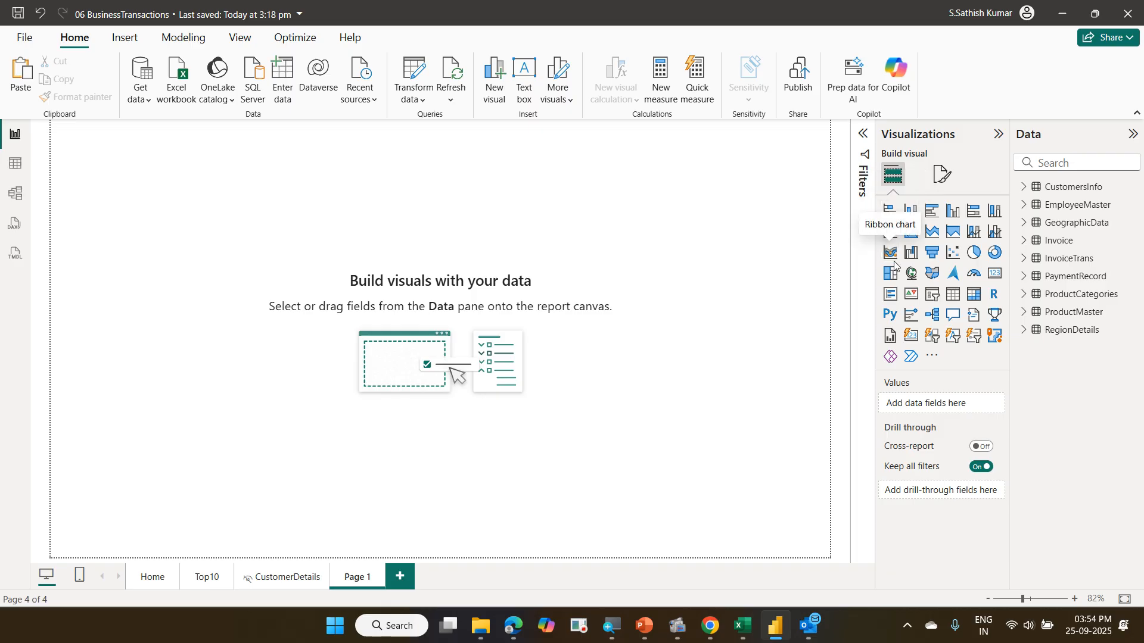
Add a Q&A visual to the new page, move it down slightly and enlarge it
left_click(949, 323)
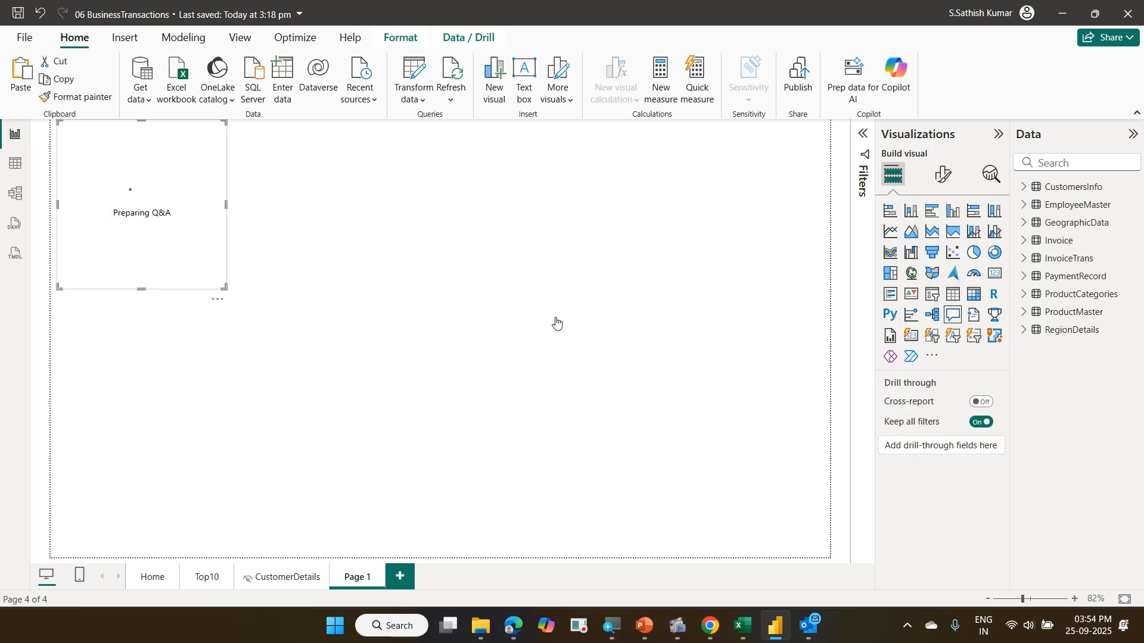
left_click_drag(192, 170, 201, 228)
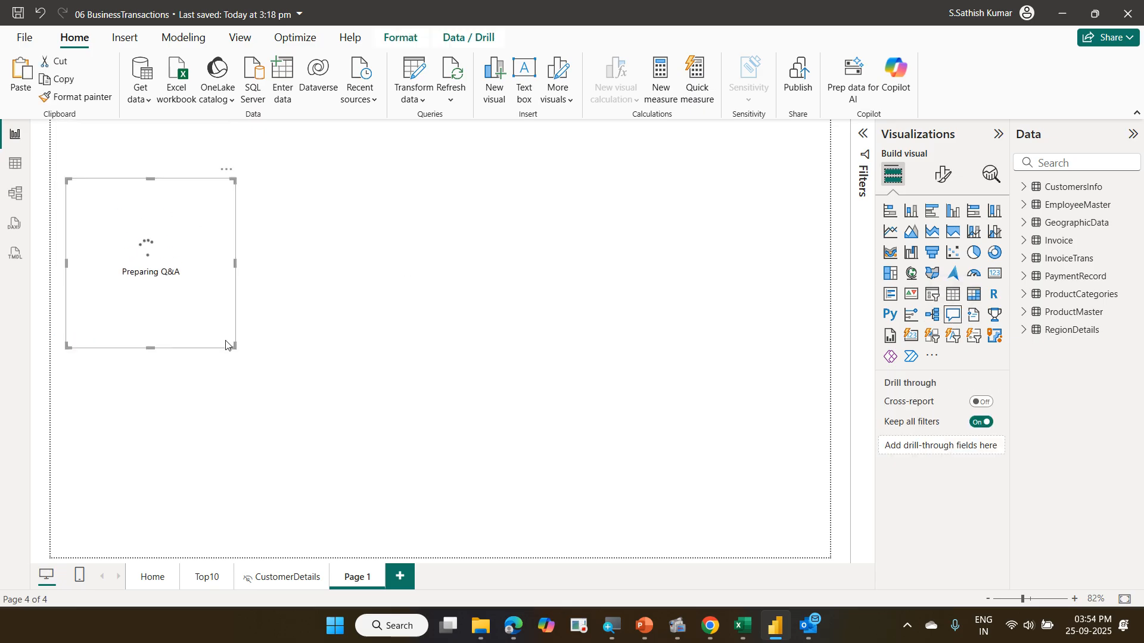
left_click_drag(230, 345, 411, 404)
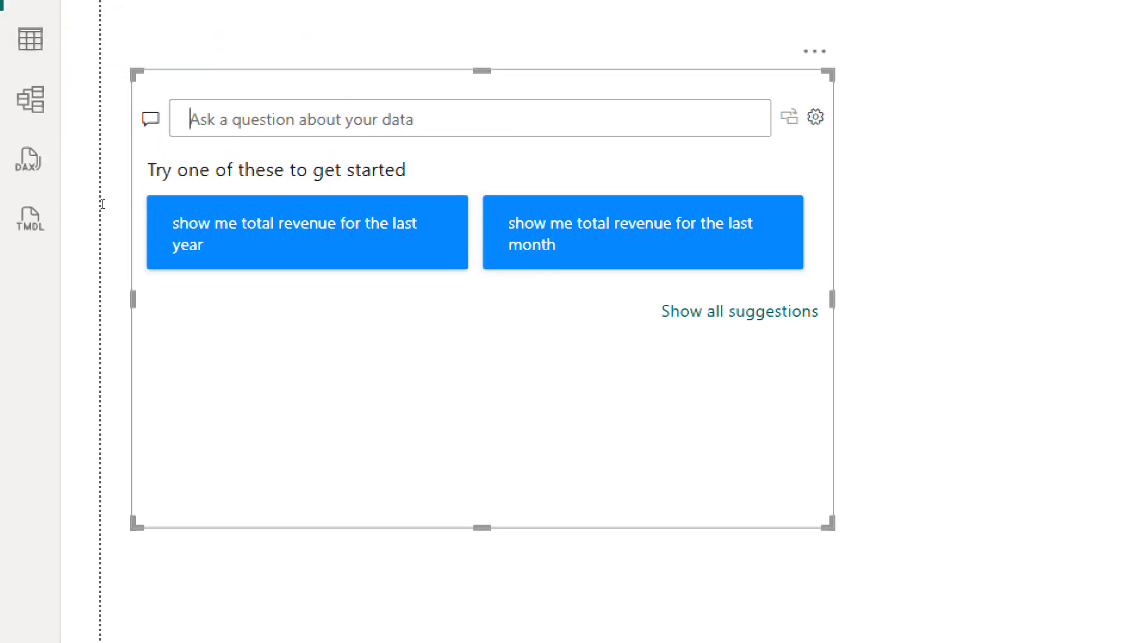
Ask the Q&A visual for "sum of total revenue by city as line chart"
type("sum")
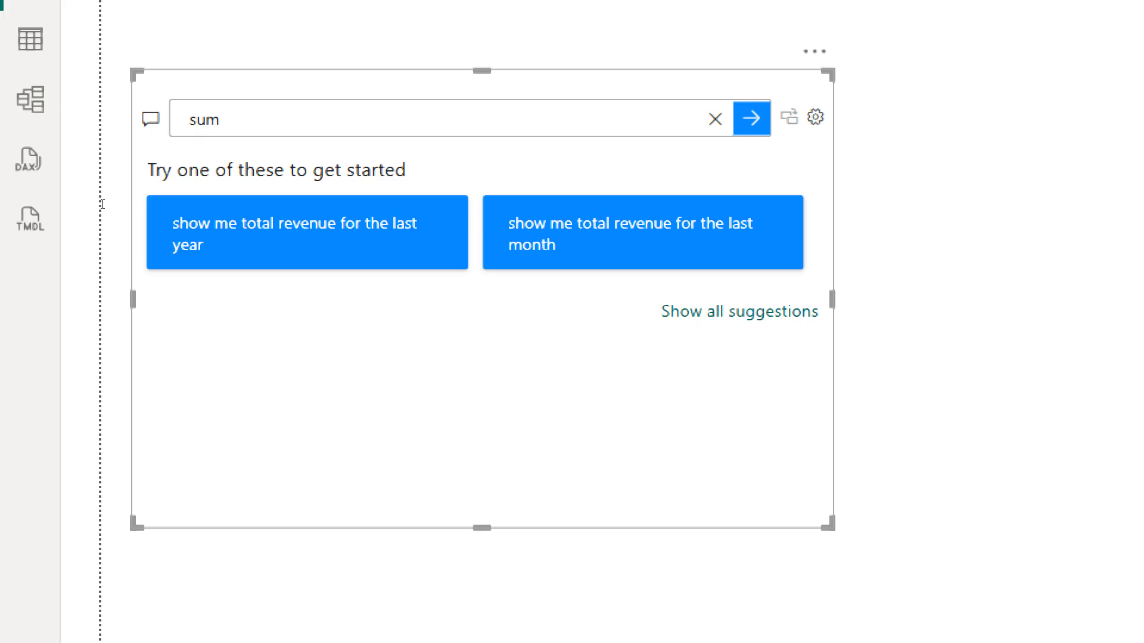
type(" of total revenue by ")
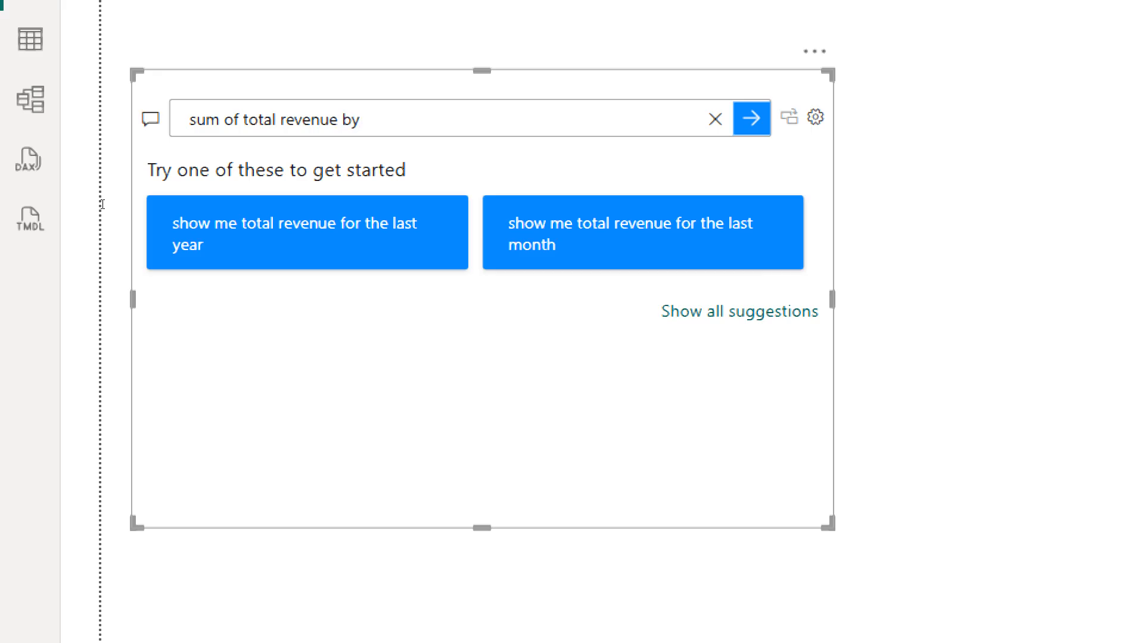
type("city as l")
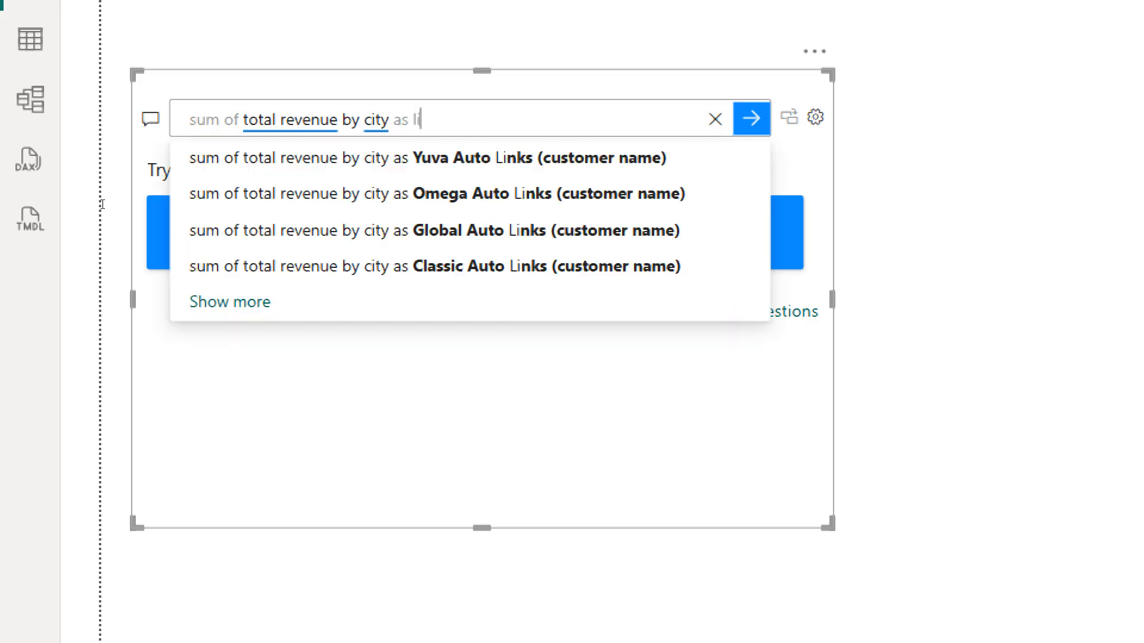
type("ine c")
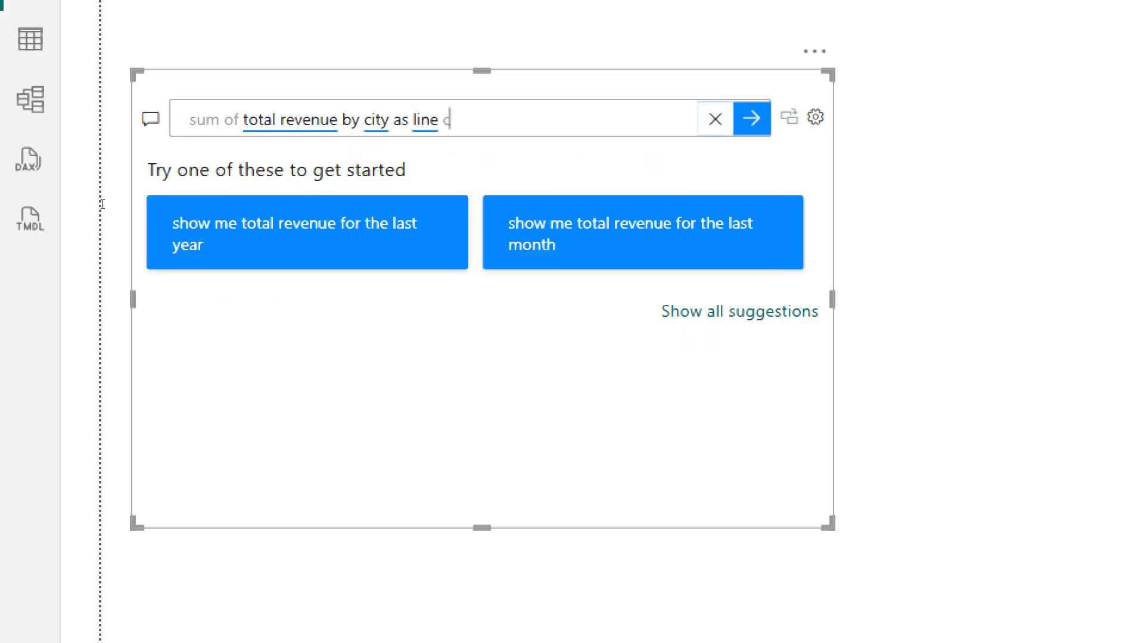
type("hart")
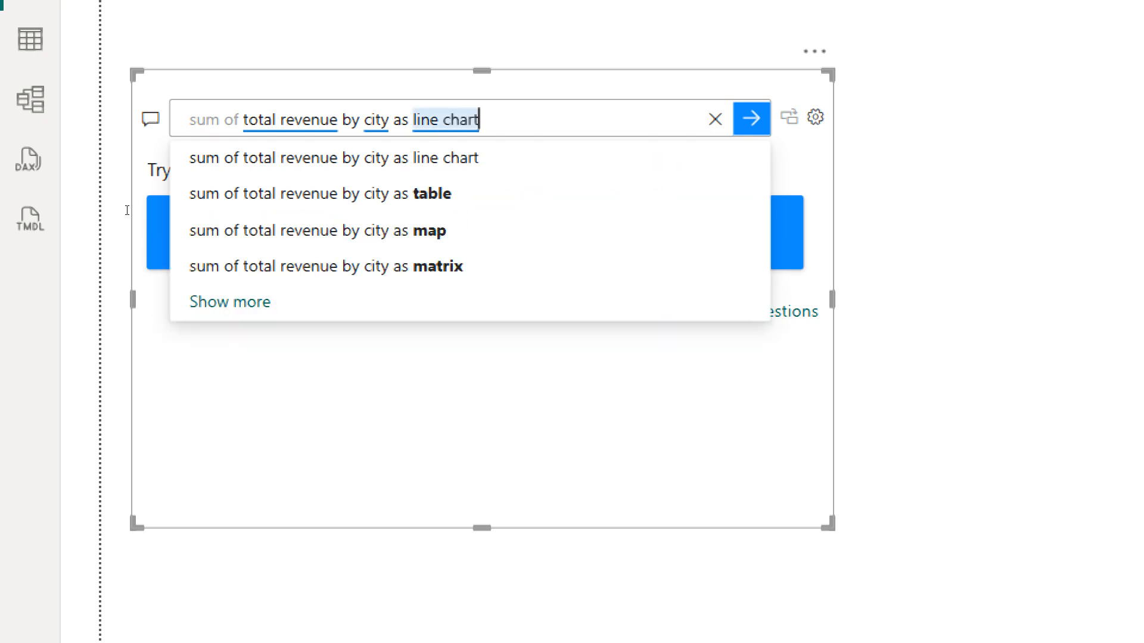
key("Return")
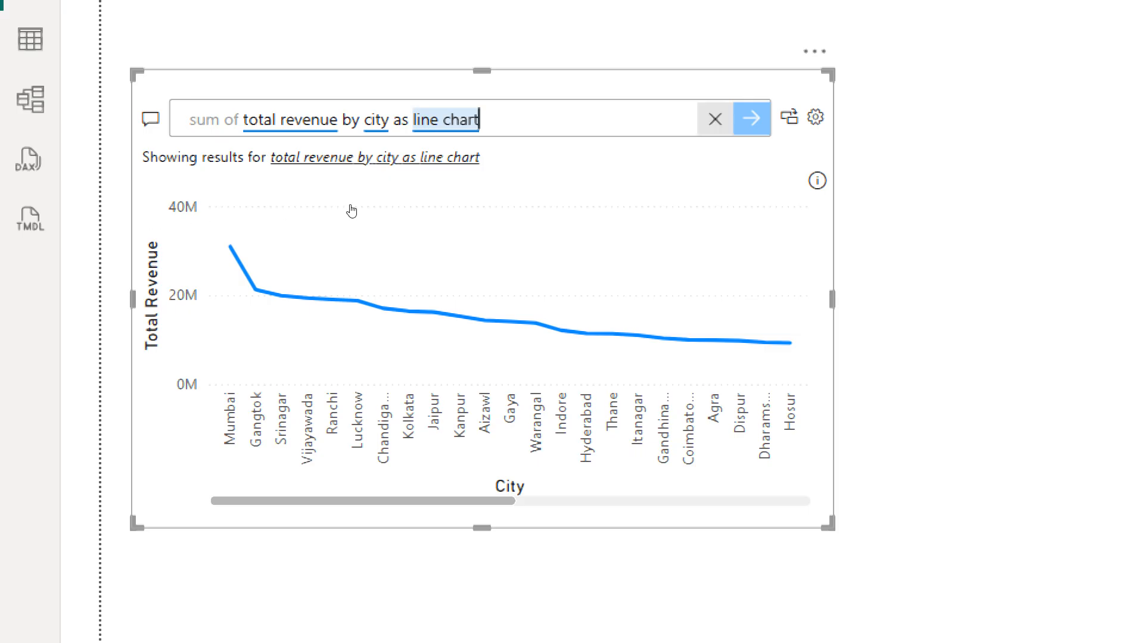
Replace the question through voice dictation with "Some of total revenue by city as a bar chart" and run it, clearing the question box and ending dictation
left_click(715, 119)
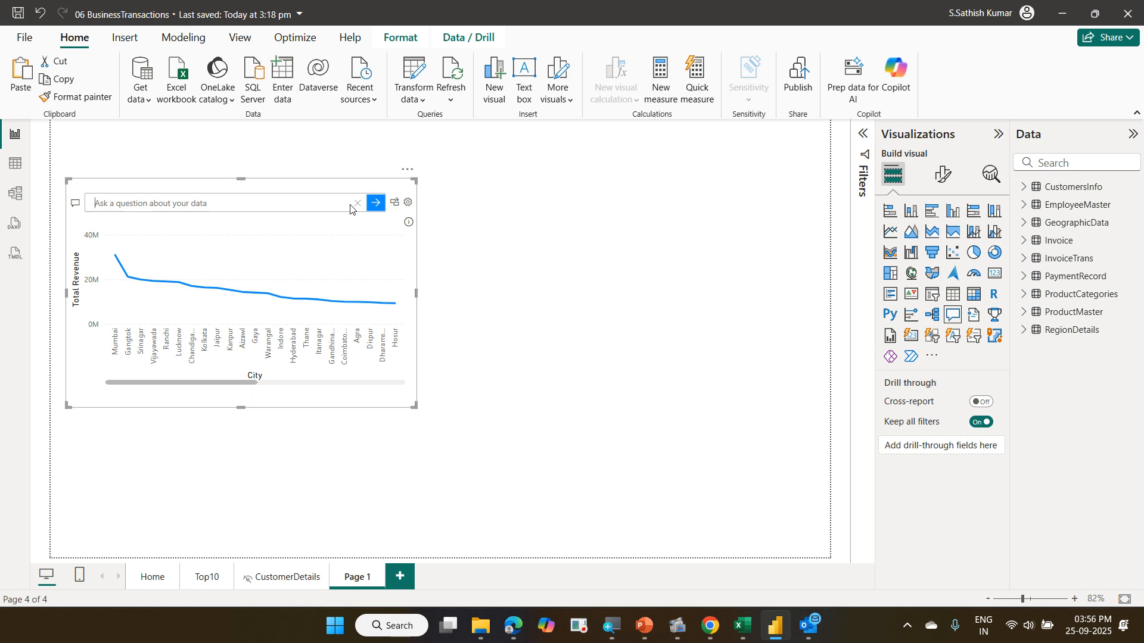
key("super+h")
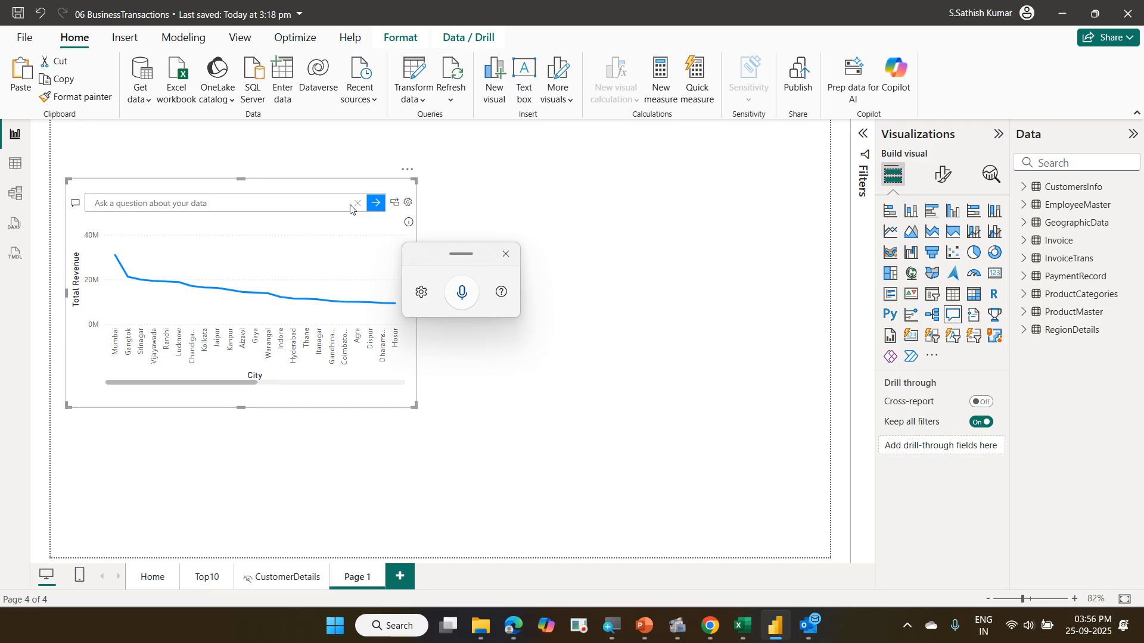
key("super+h")
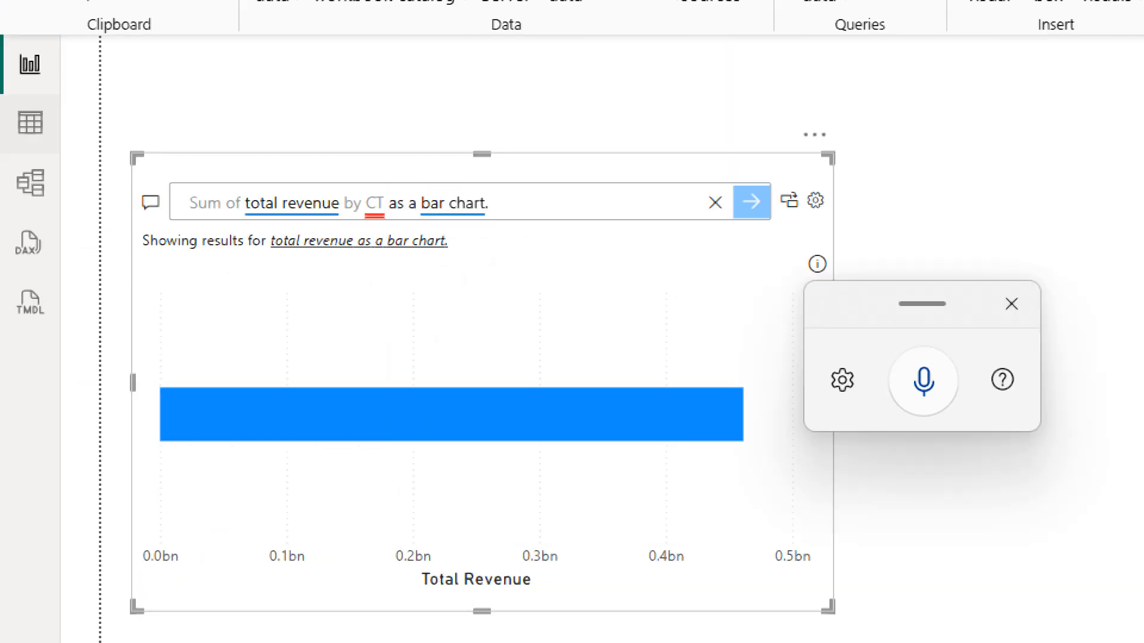
triple_click(264, 202)
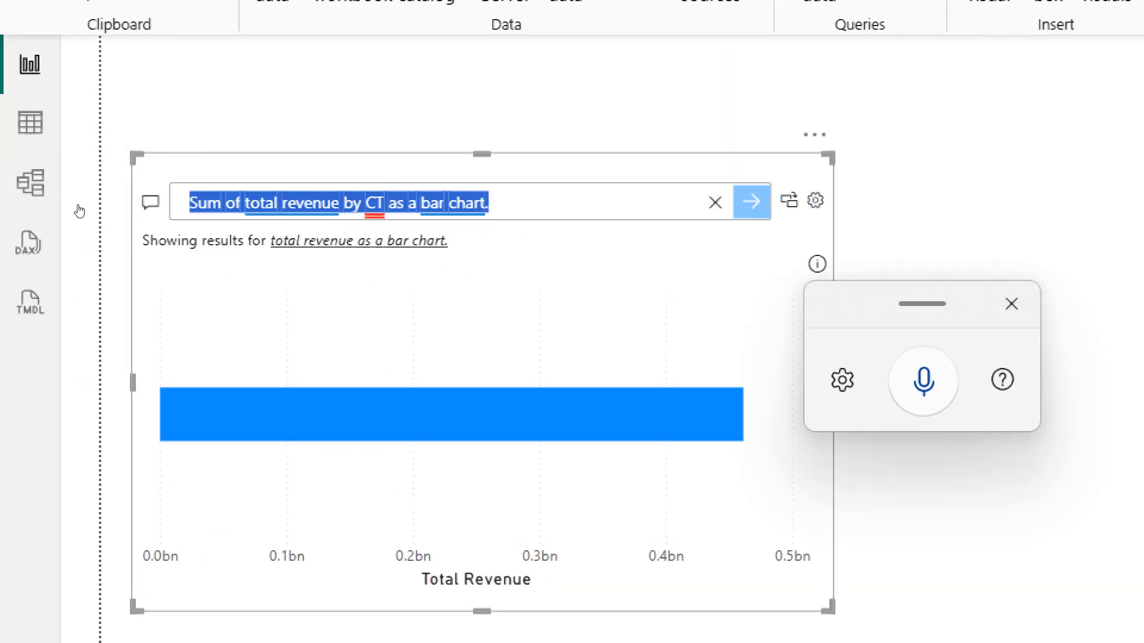
key("BackSpace")
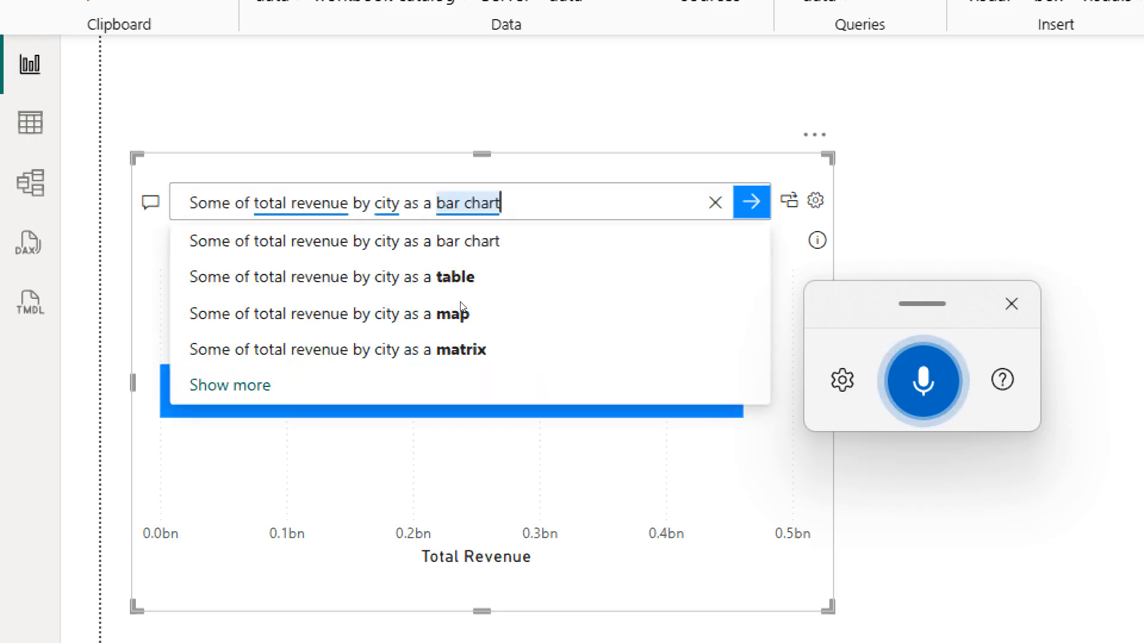
key("Return")
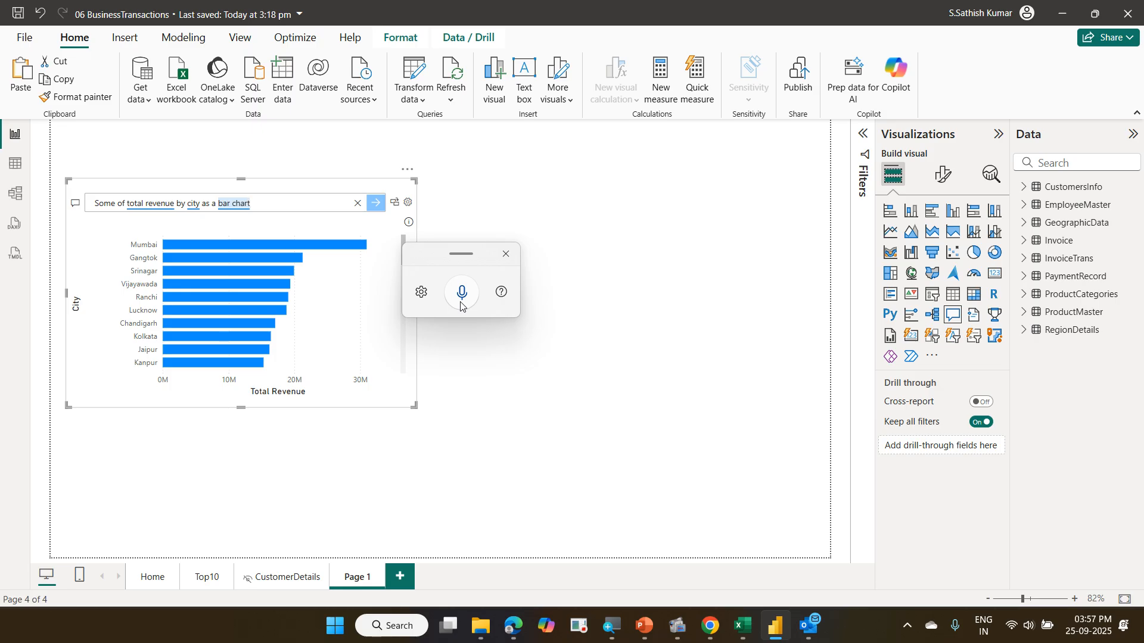
left_click(357, 205)
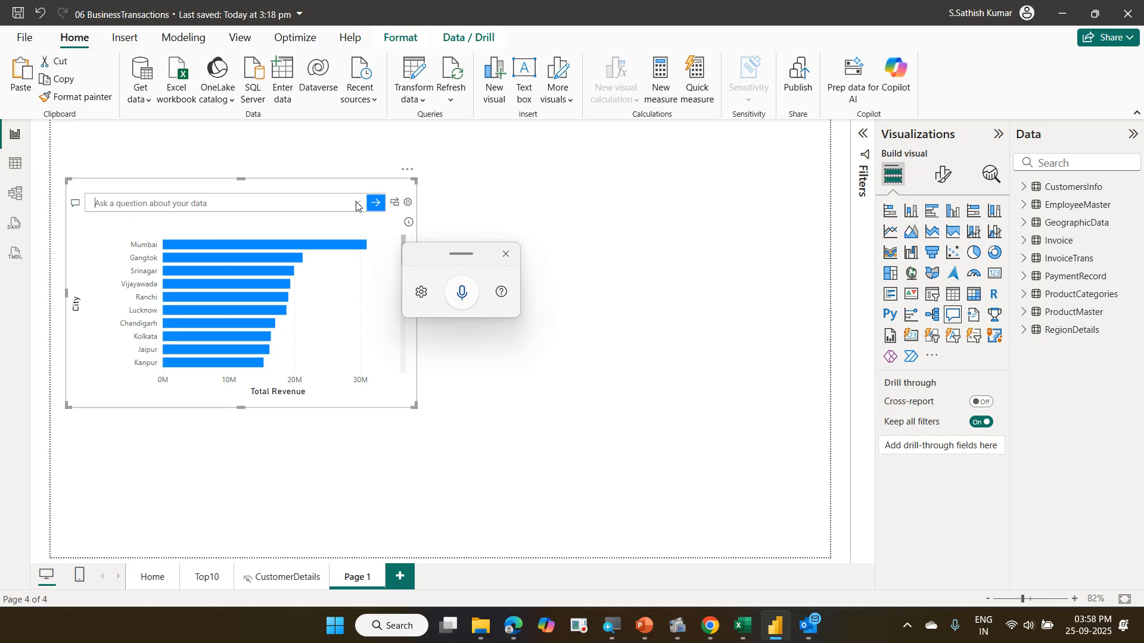
left_click(505, 255)
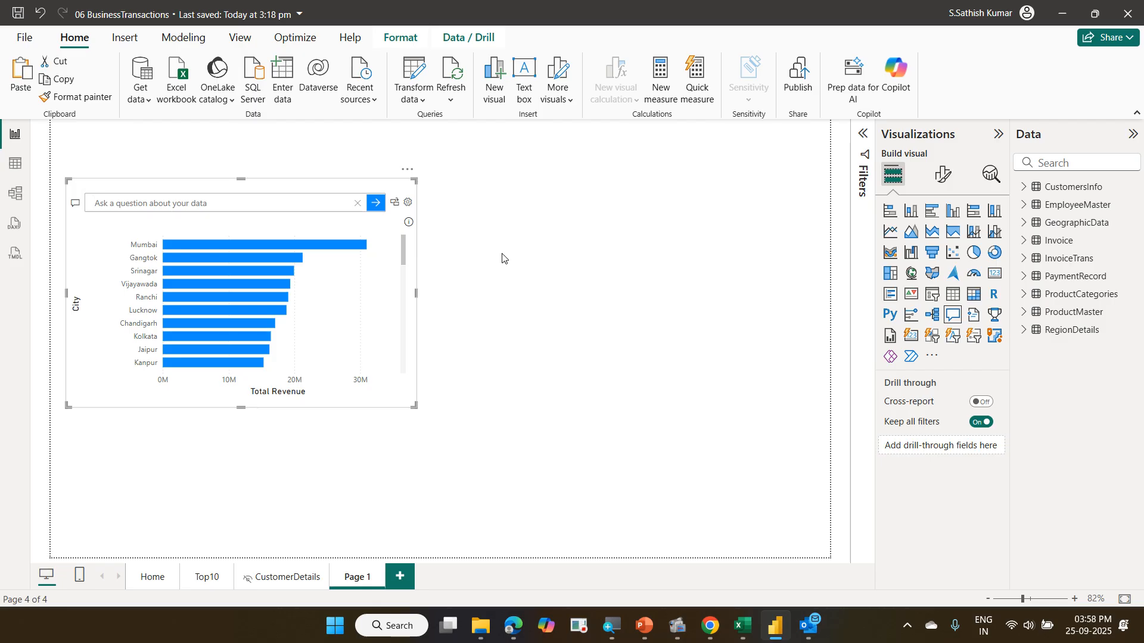
Open the Power Query Editor, display the Invoice query and dismiss the preview age notice
left_click(413, 71)
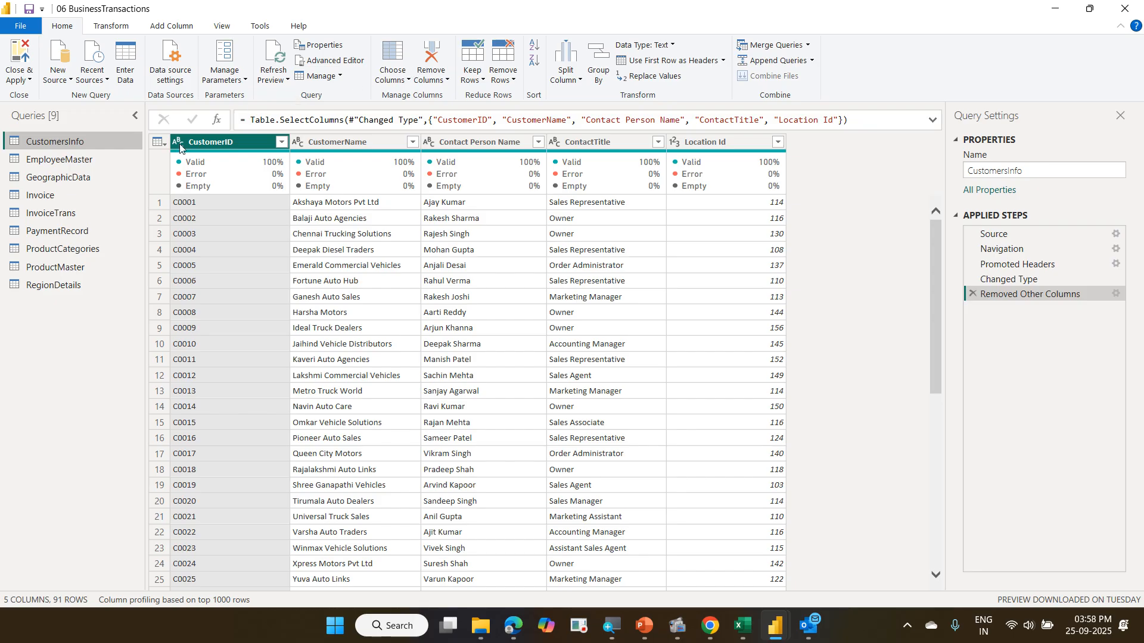
left_click(69, 195)
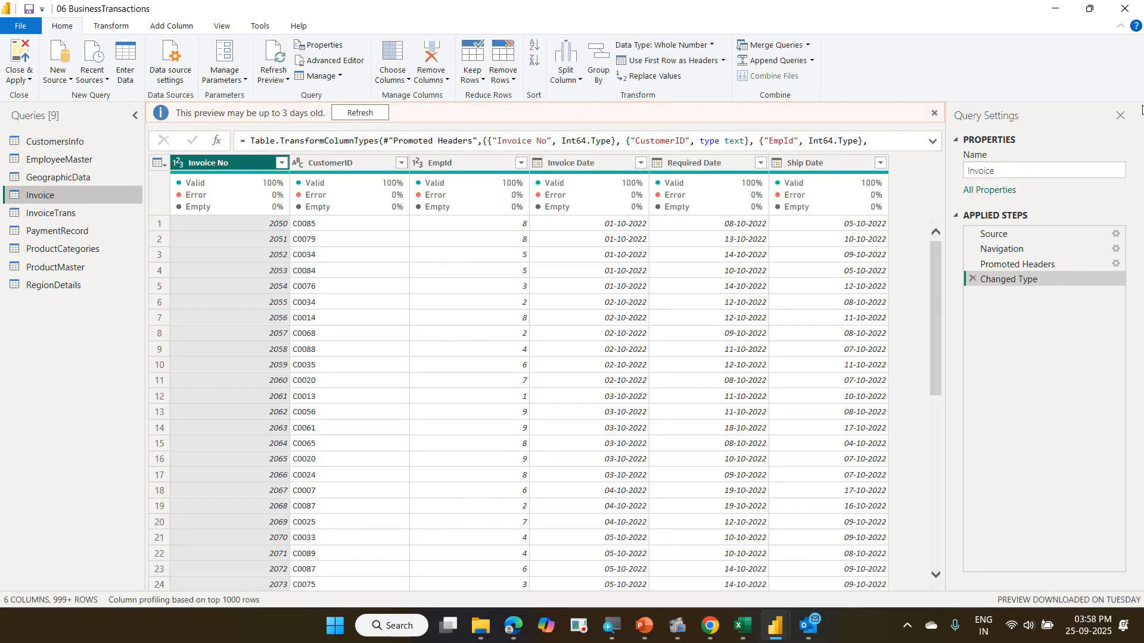
left_click(934, 113)
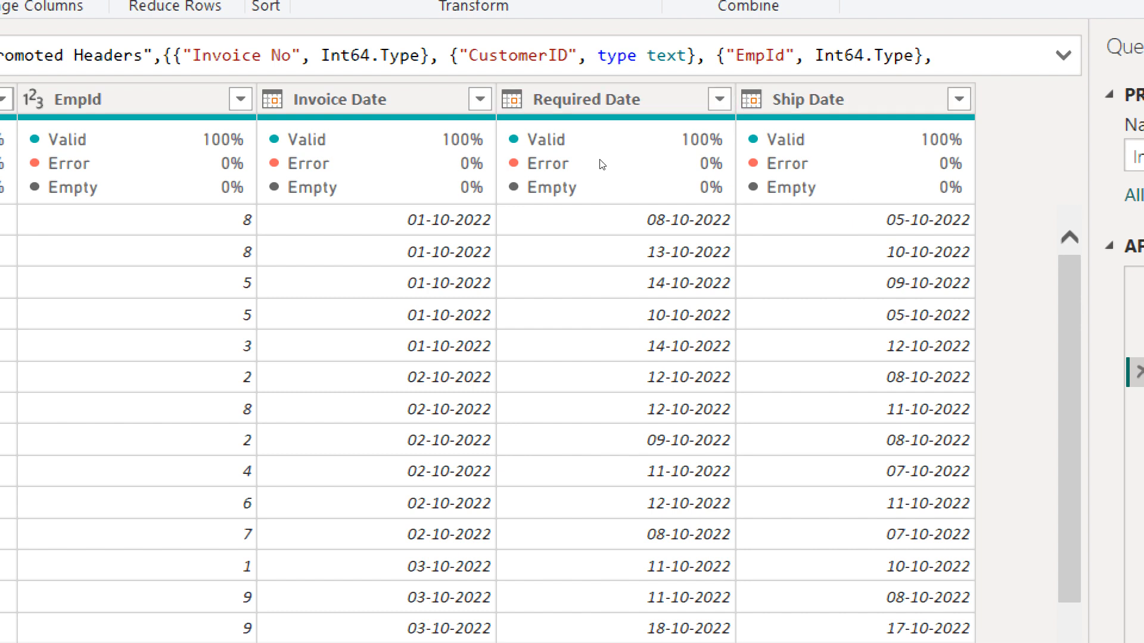
Add a column to the Invoice query that subtracts Invoice Date from Ship Date in days
mouse_move(602, 165)
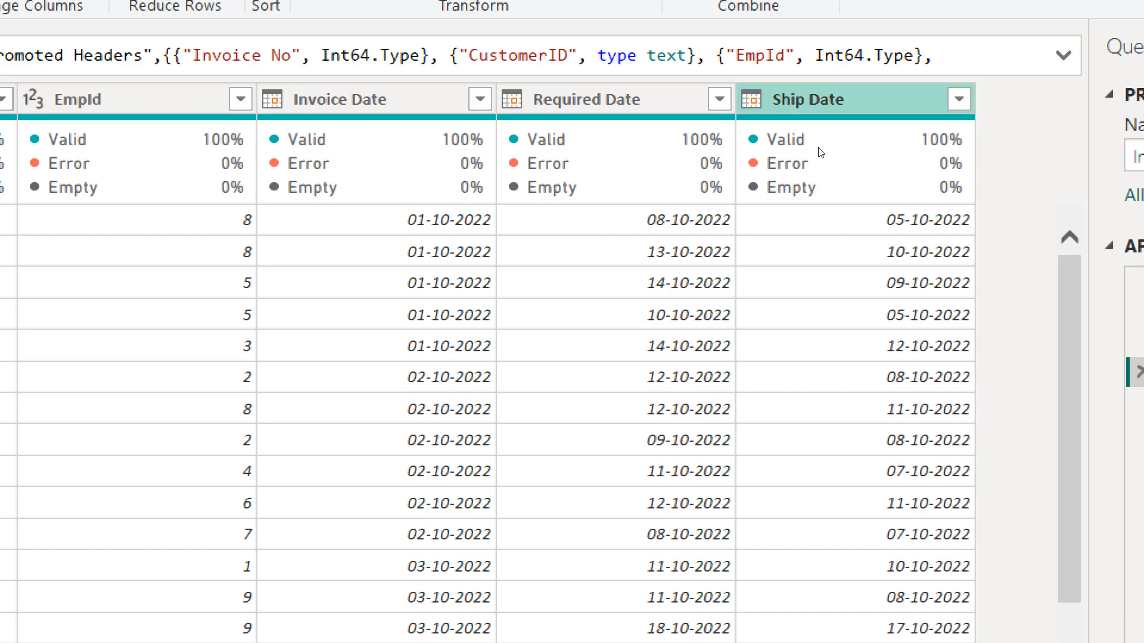
left_click(820, 152)
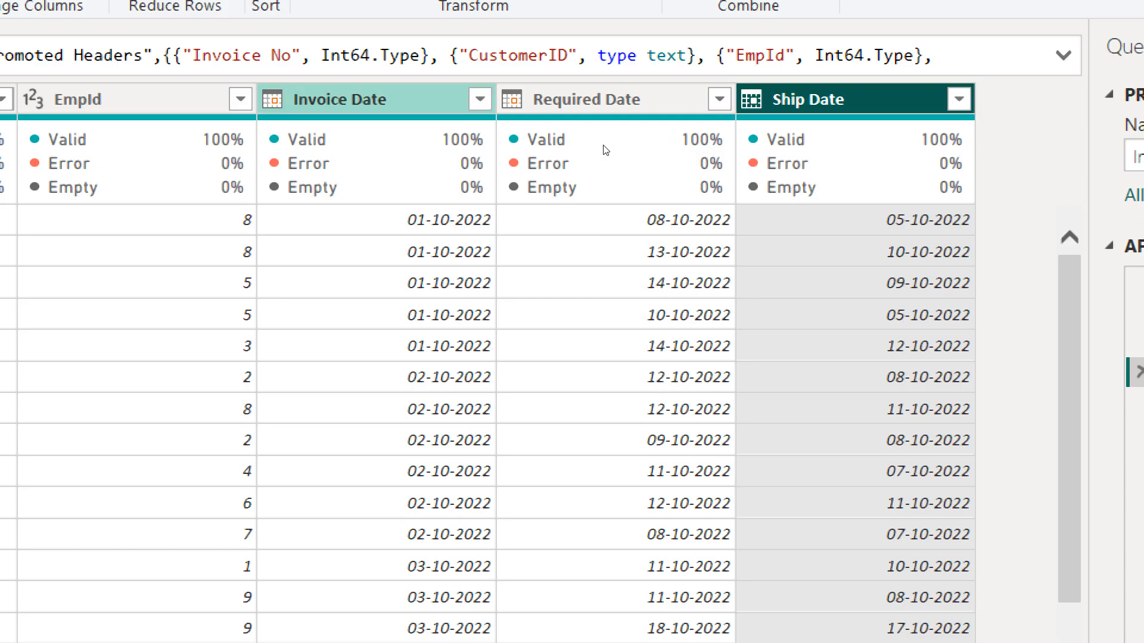
left_click(339, 100, "ctrl")
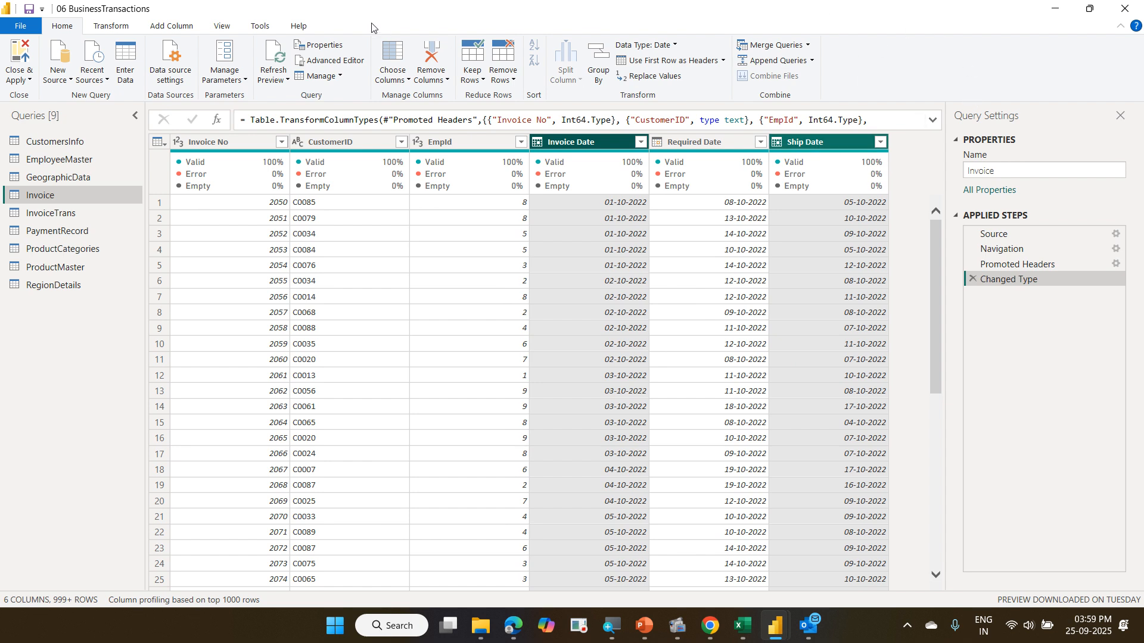
left_click(181, 28)
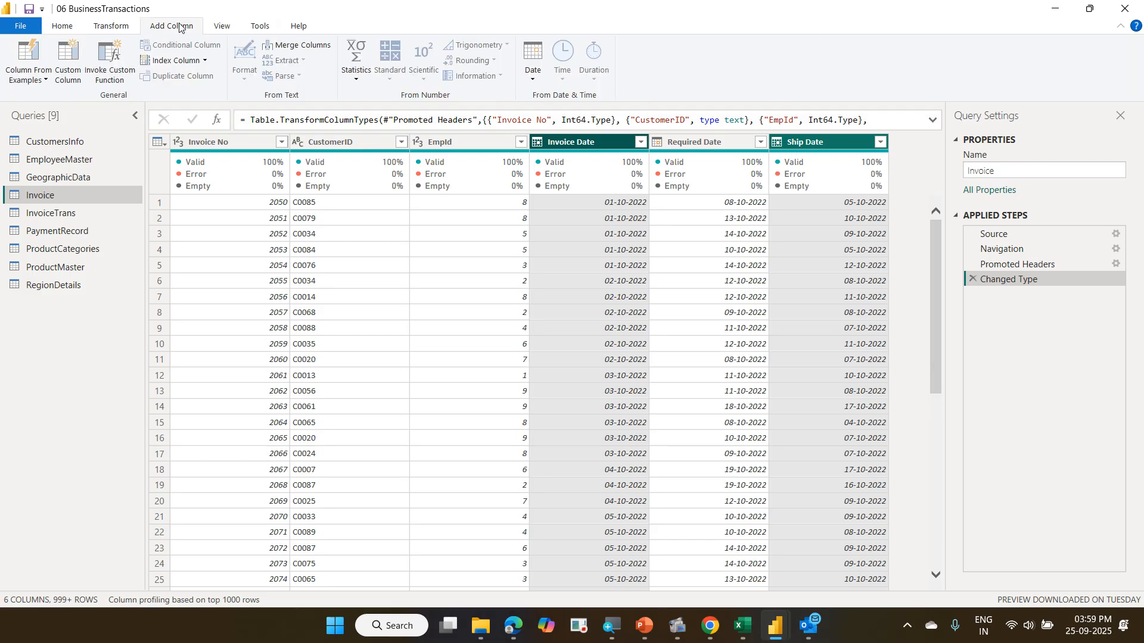
left_click(532, 75)
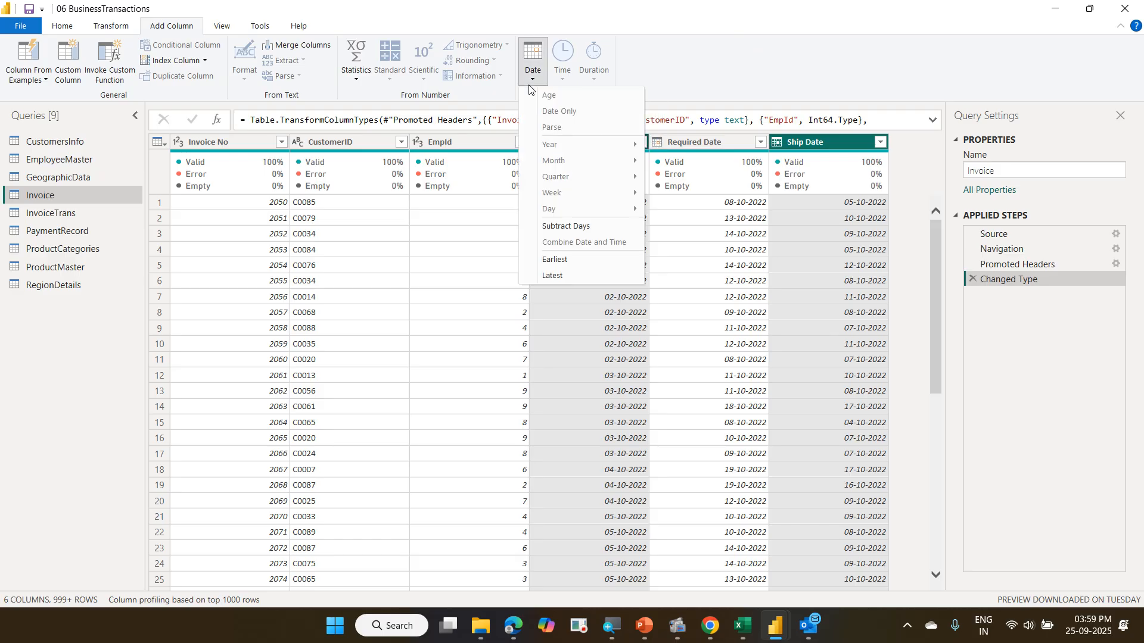
left_click(597, 227)
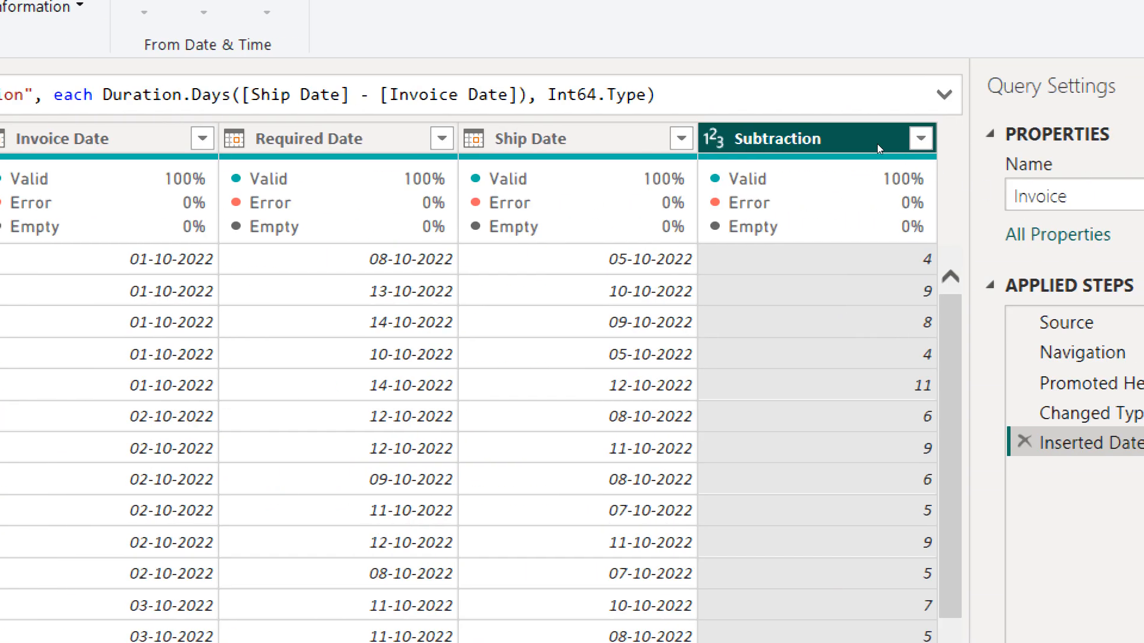
Rename the new day-difference column as Ship Days
double_click(878, 144)
type("Ship ")
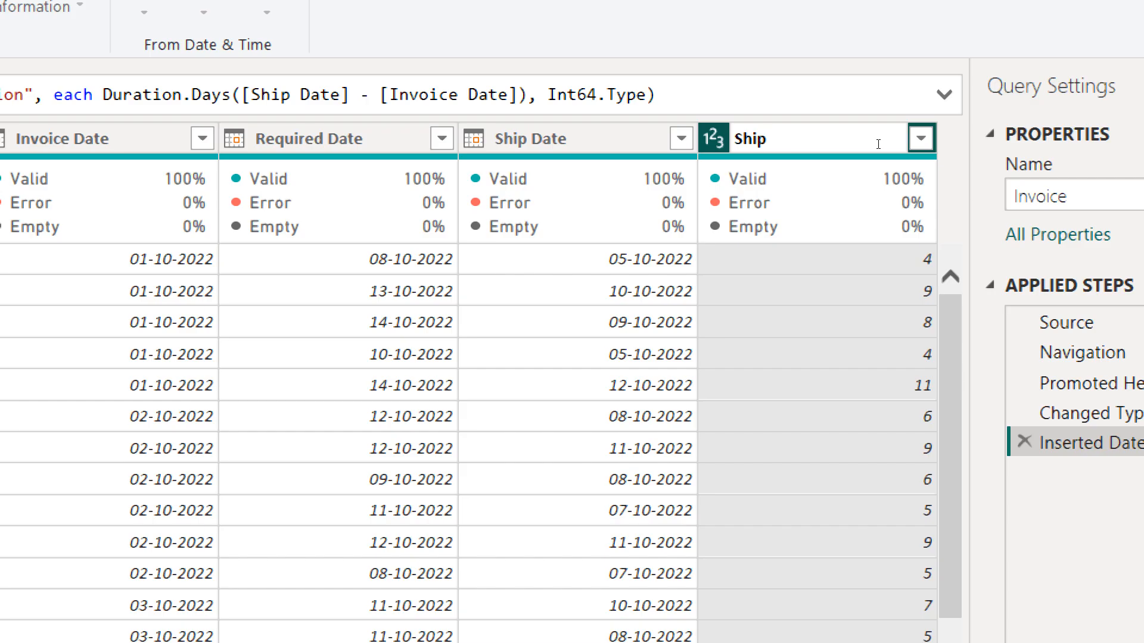
type("Days")
key("Return")
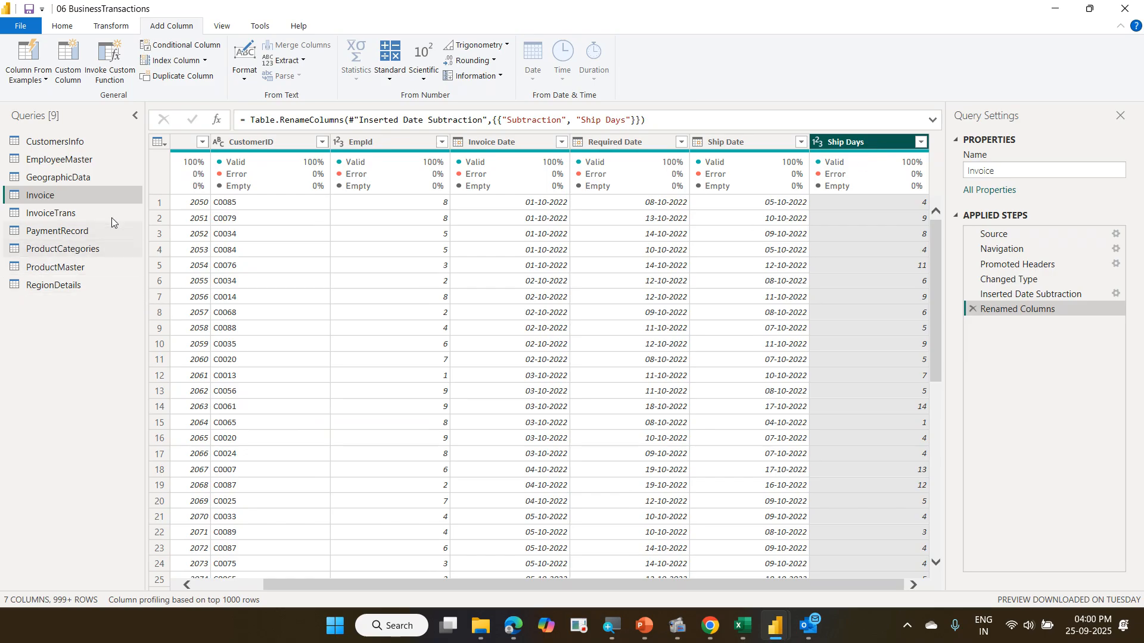
Add an Age column to the EmployeeMaster query, calculated from the BirthDate column
left_click(112, 168)
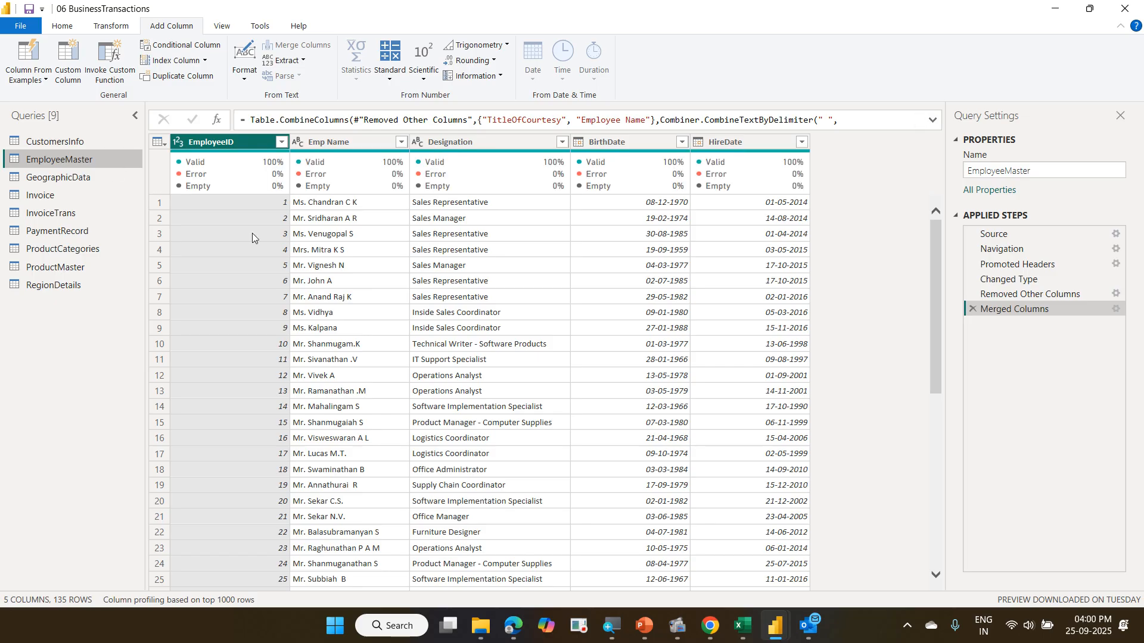
mouse_move(714, 173)
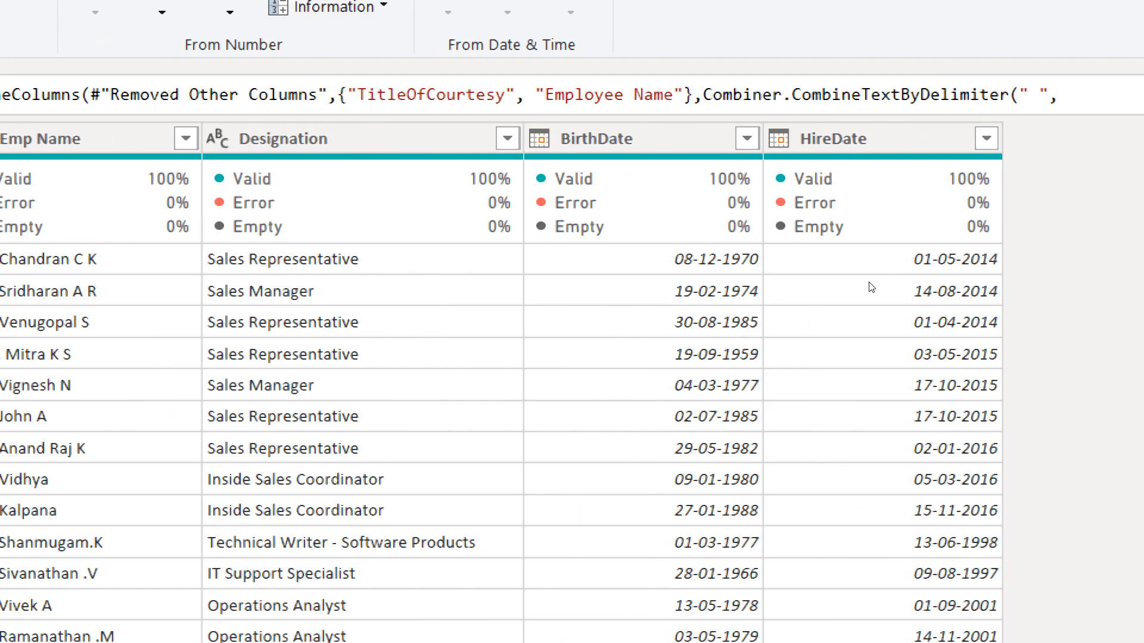
left_click(657, 150)
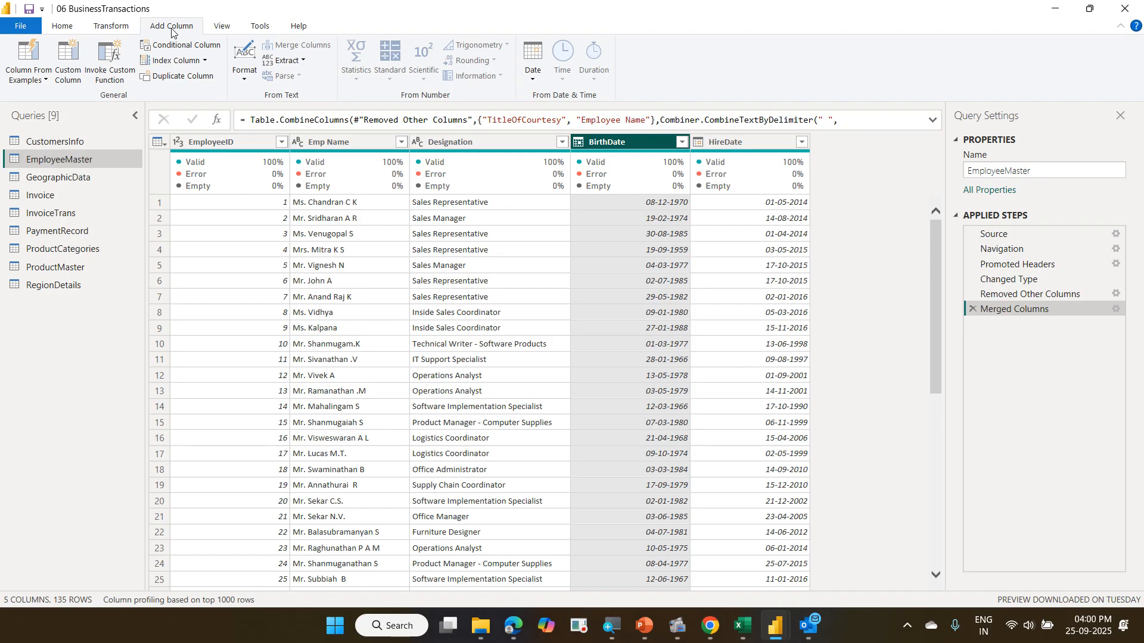
left_click(537, 84)
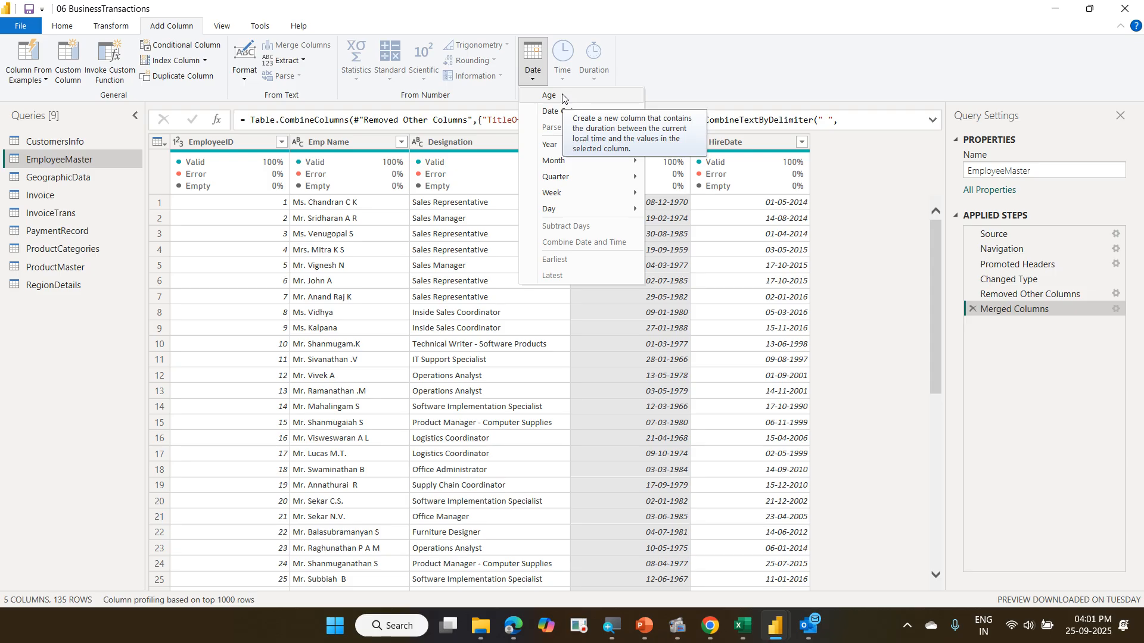
left_click(563, 96)
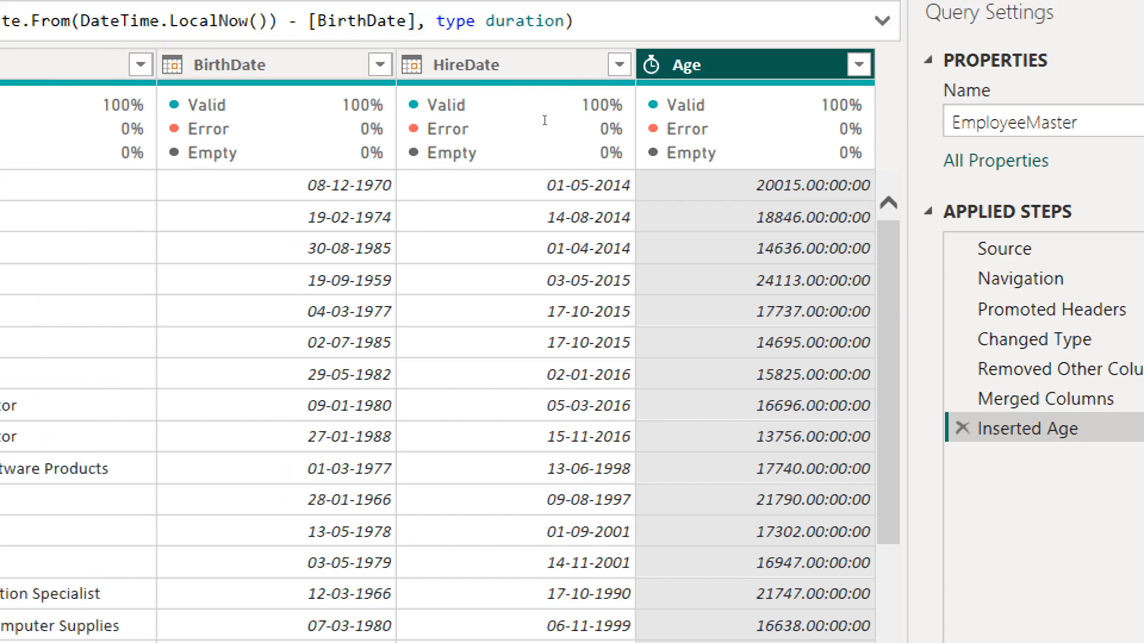
Transform the Age column's durations into Total Years
right_click(834, 149)
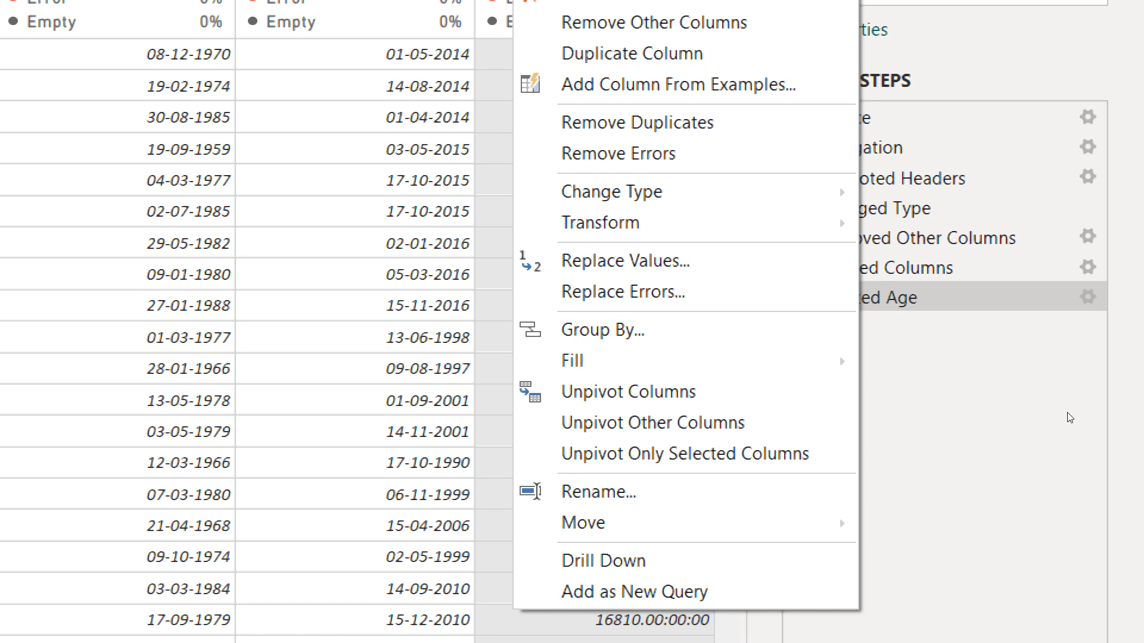
mouse_move(747, 228)
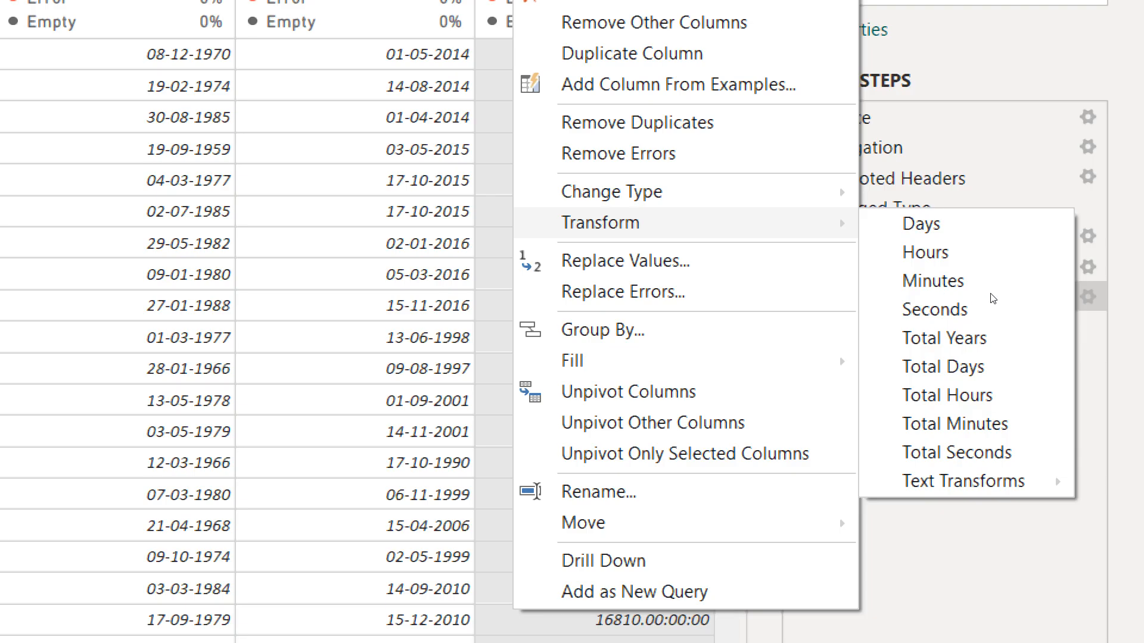
left_click(1061, 343)
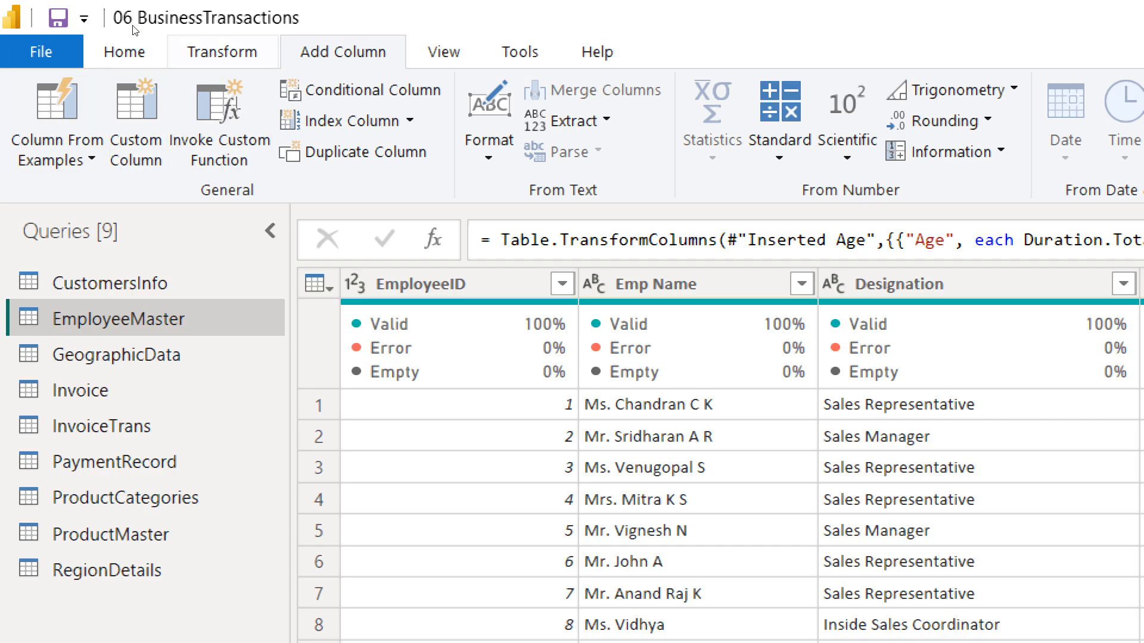
Round the EmployeeMaster query's Age values down to whole numbers and apply the query changes to the report
left_click(221, 52)
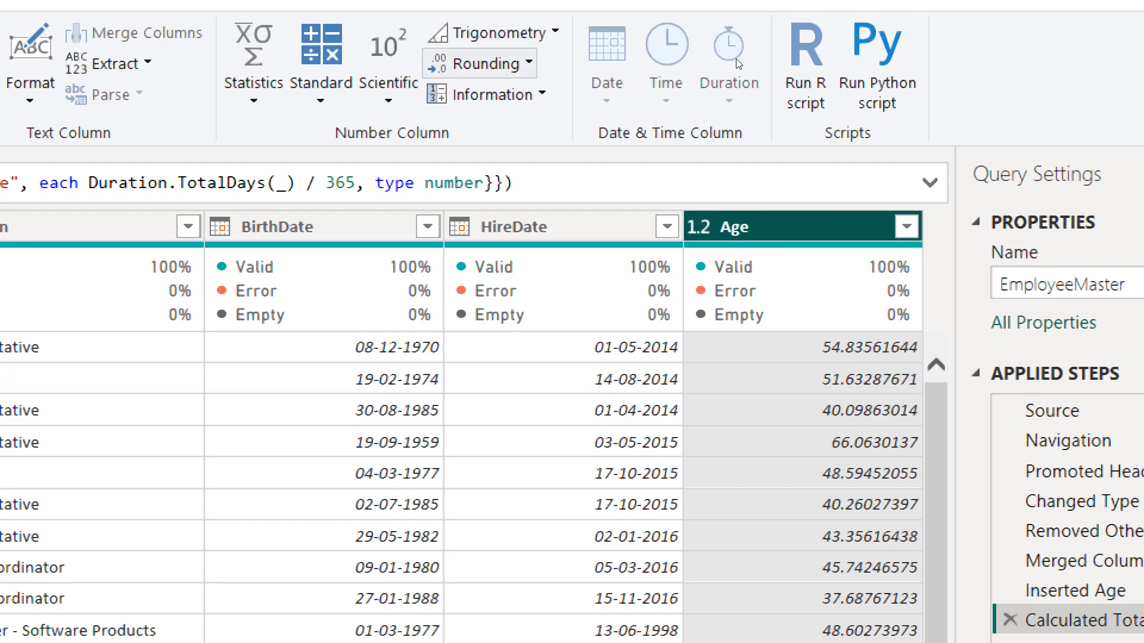
left_click(486, 30)
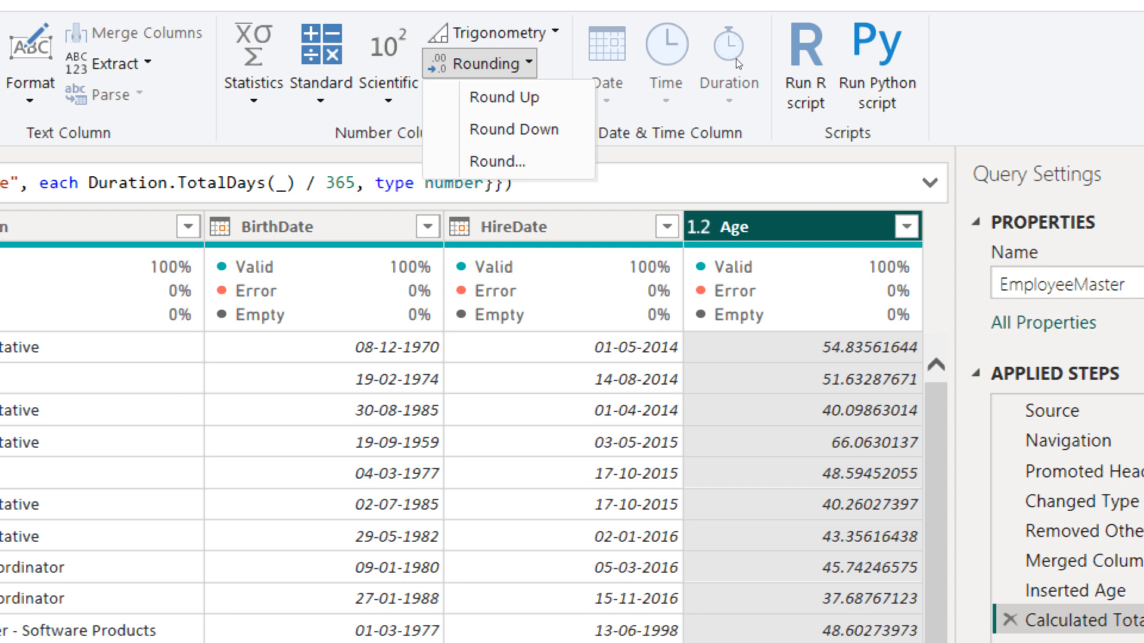
key("Down")
key("Down")
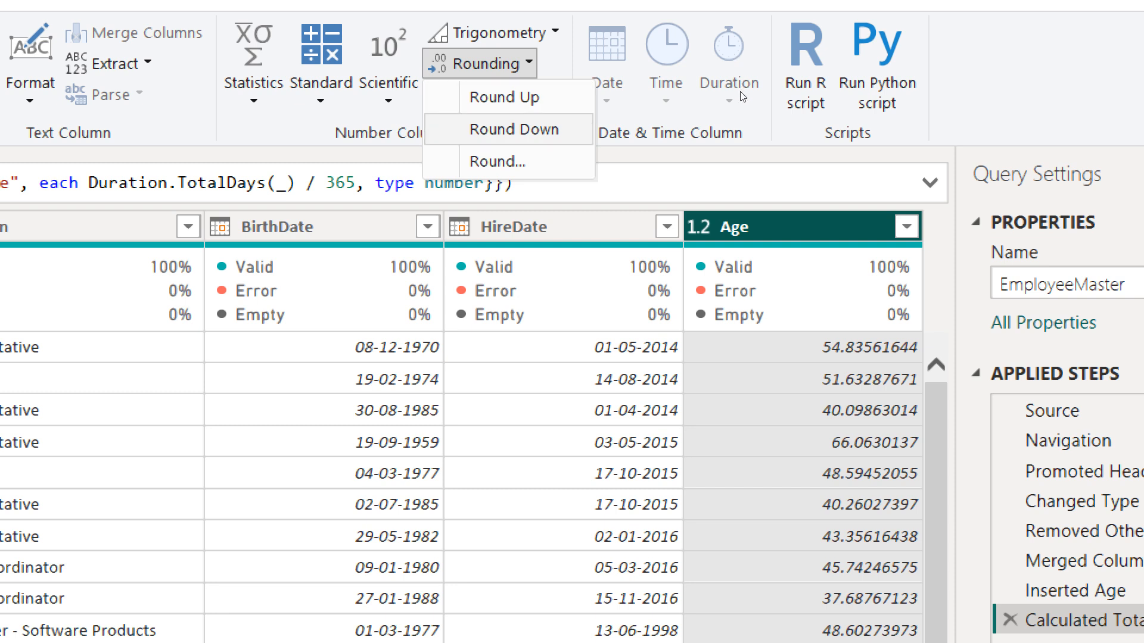
key("Return")
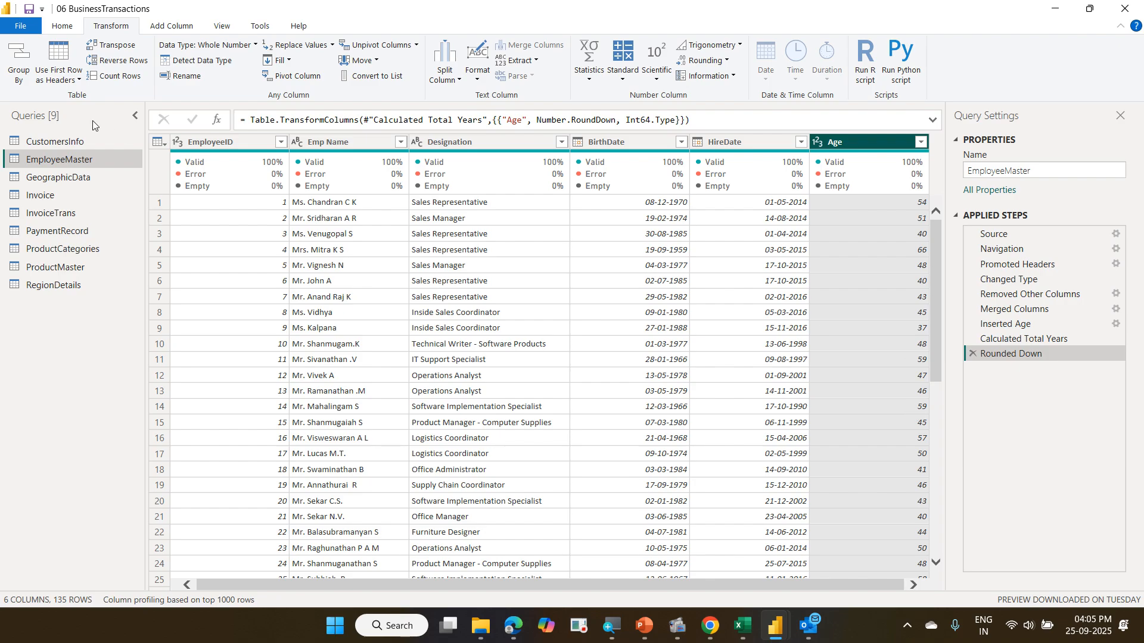
left_click(63, 29)
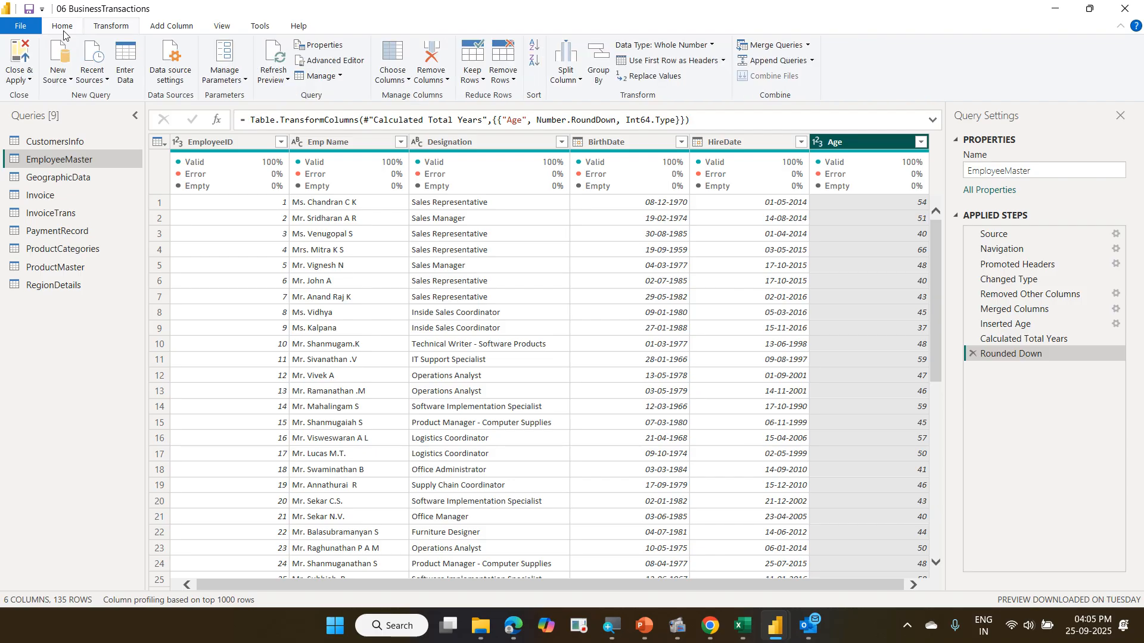
left_click(17, 55)
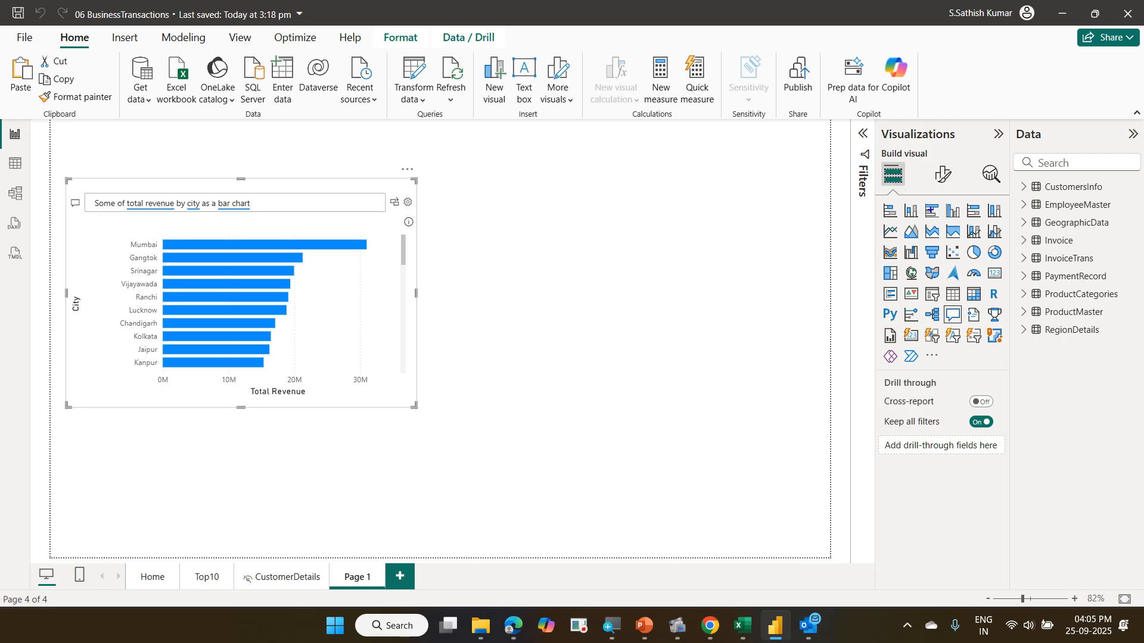
mouse_move(875, 201)
left_mouse_down()
mouse_move(971, 339)
mouse_move(1011, 374)
left_mouse_up()
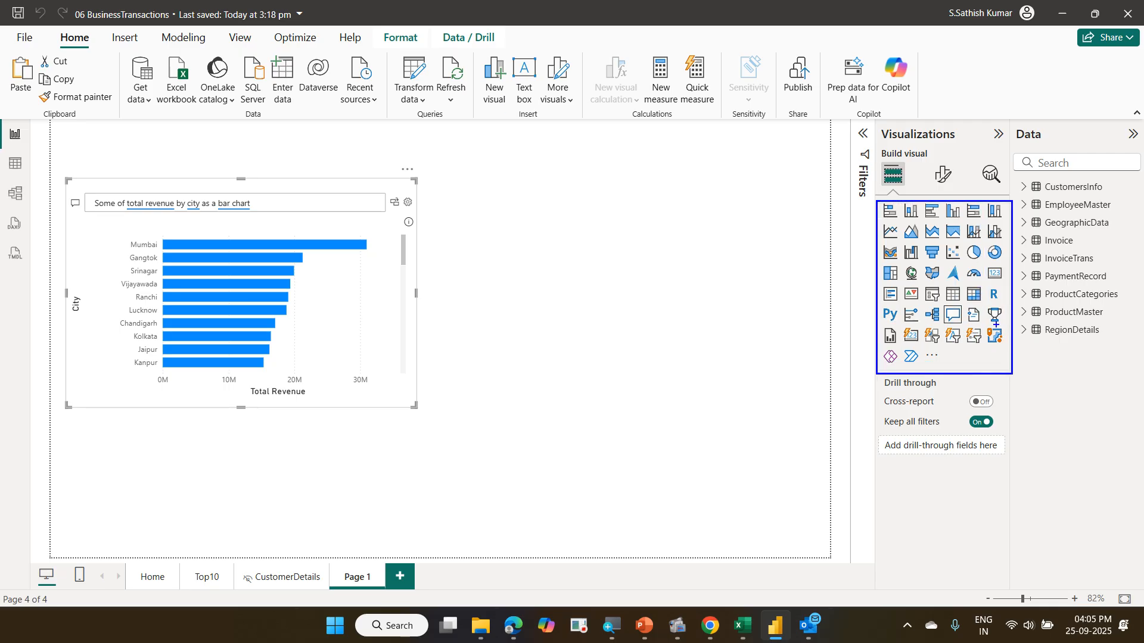
left_click_drag(981, 302, 1006, 251)
left_click_drag(871, 225, 994, 403)
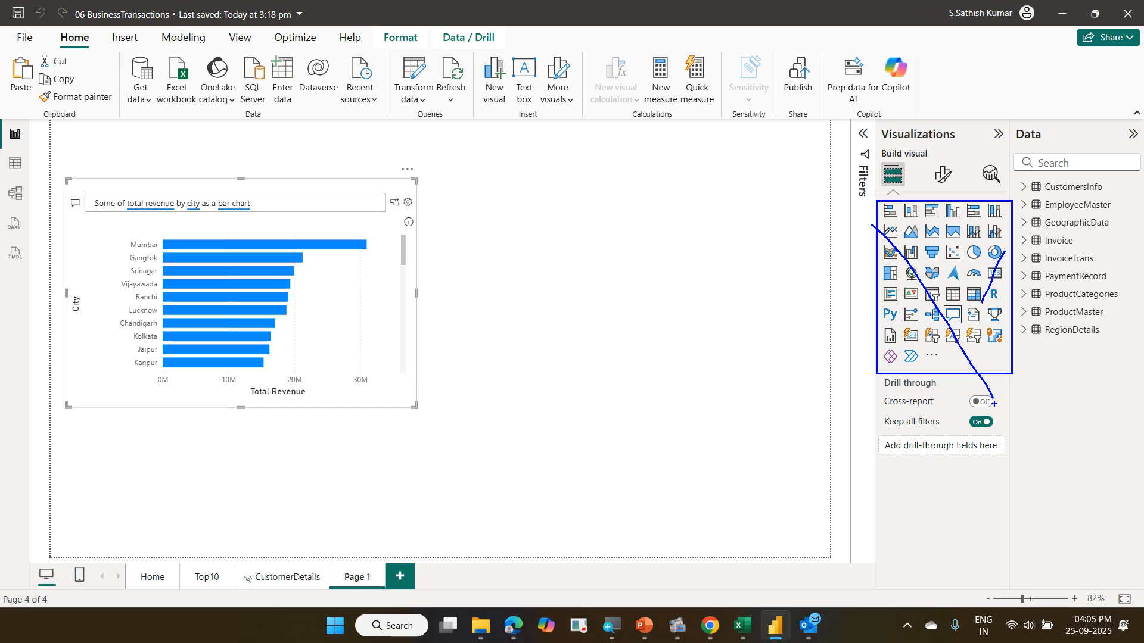
key("Escape")
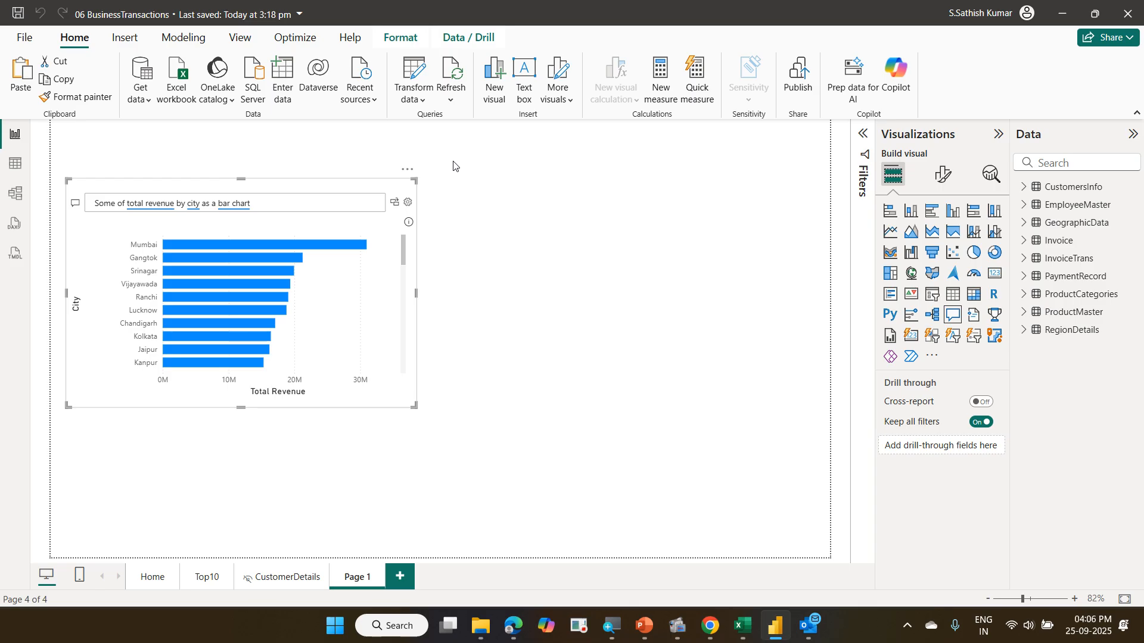
Search the online visuals gallery for "paret" and view the preview image of Pareto by sio2Graphs
left_click(600, 238)
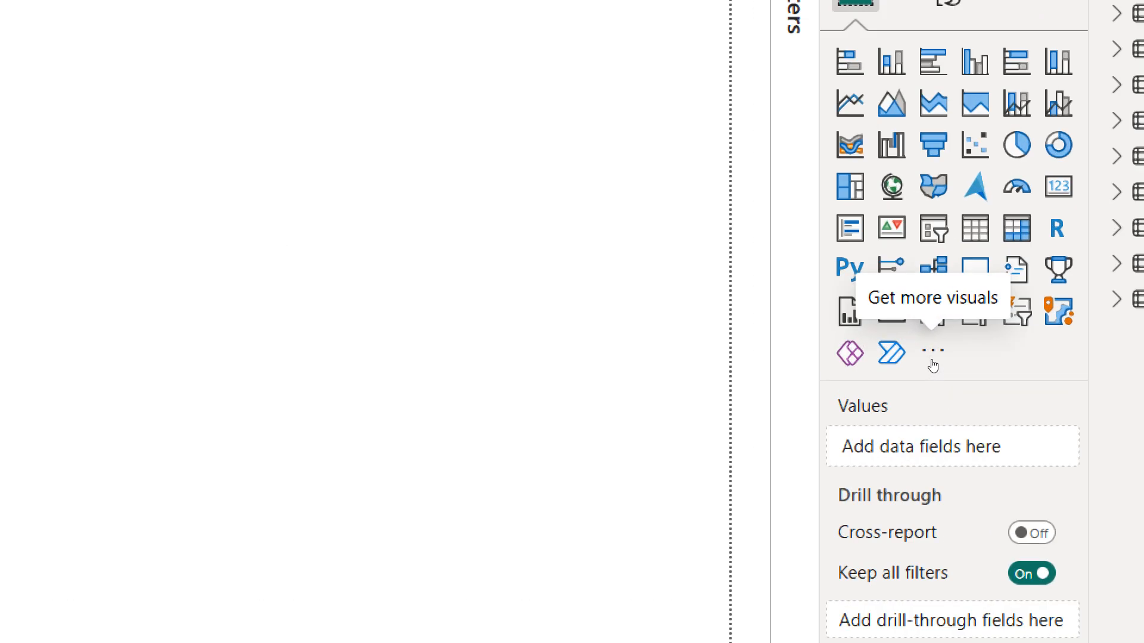
left_click(933, 352)
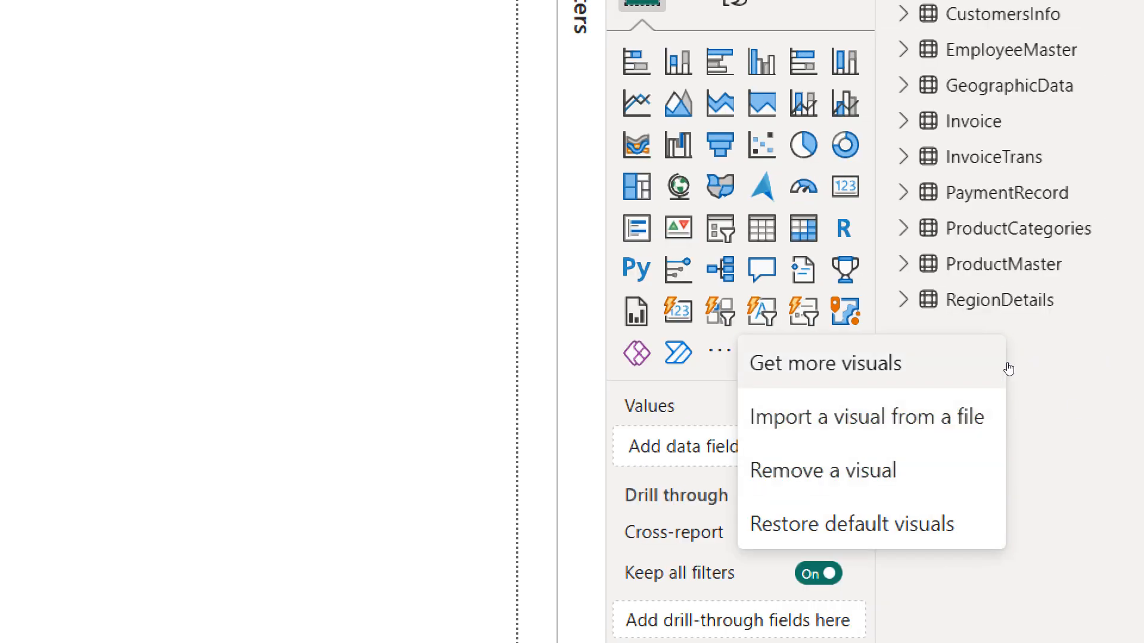
left_click(1005, 364)
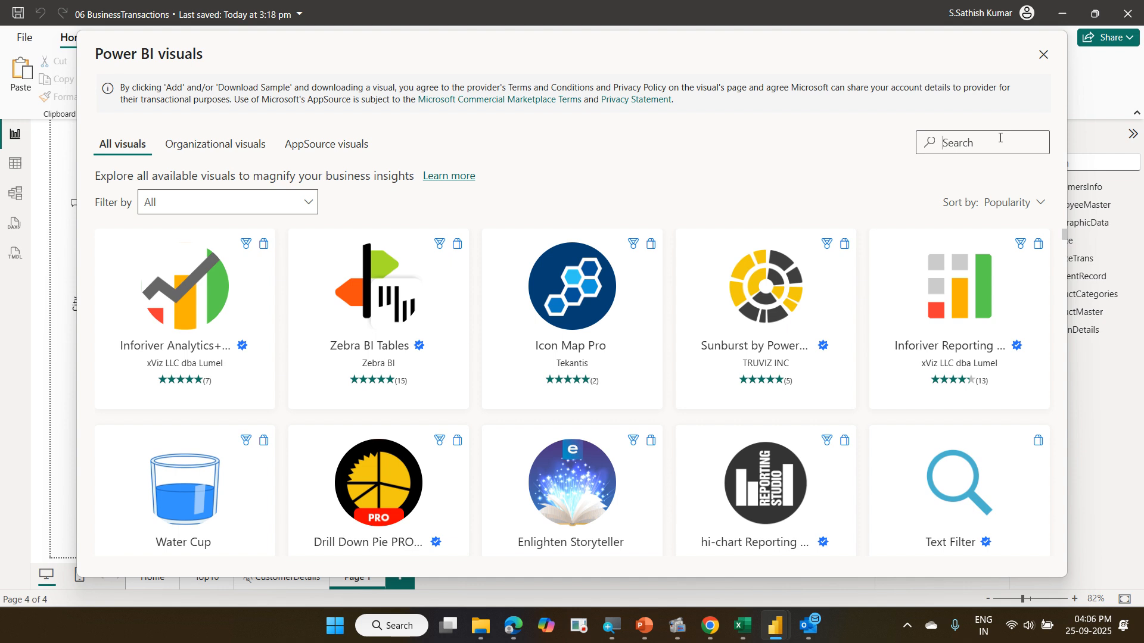
type("paret")
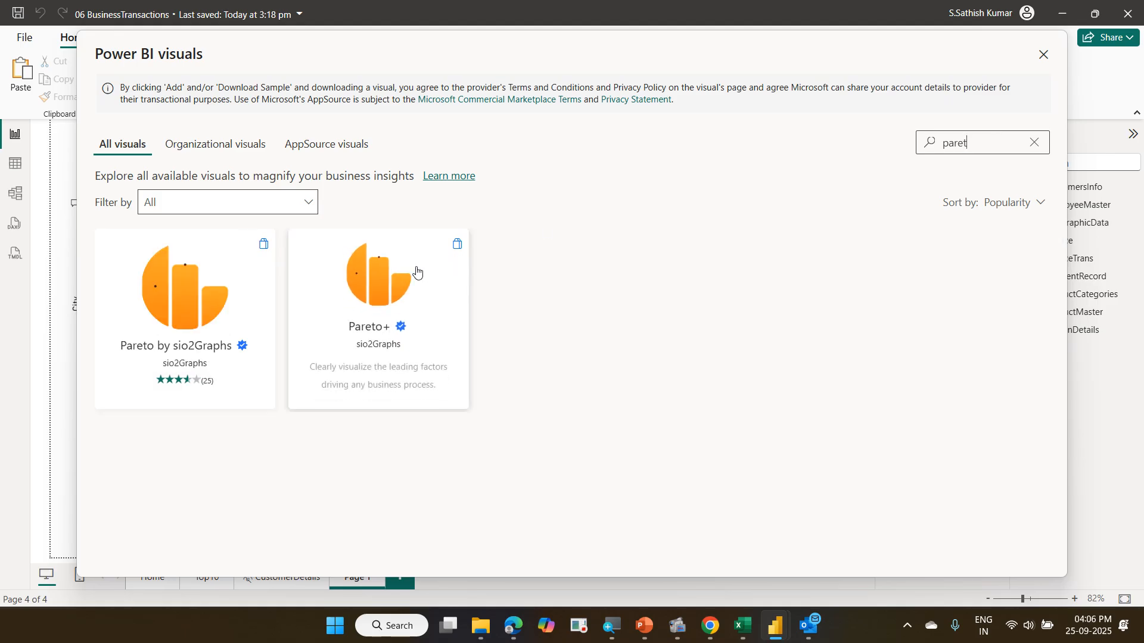
left_click(182, 283)
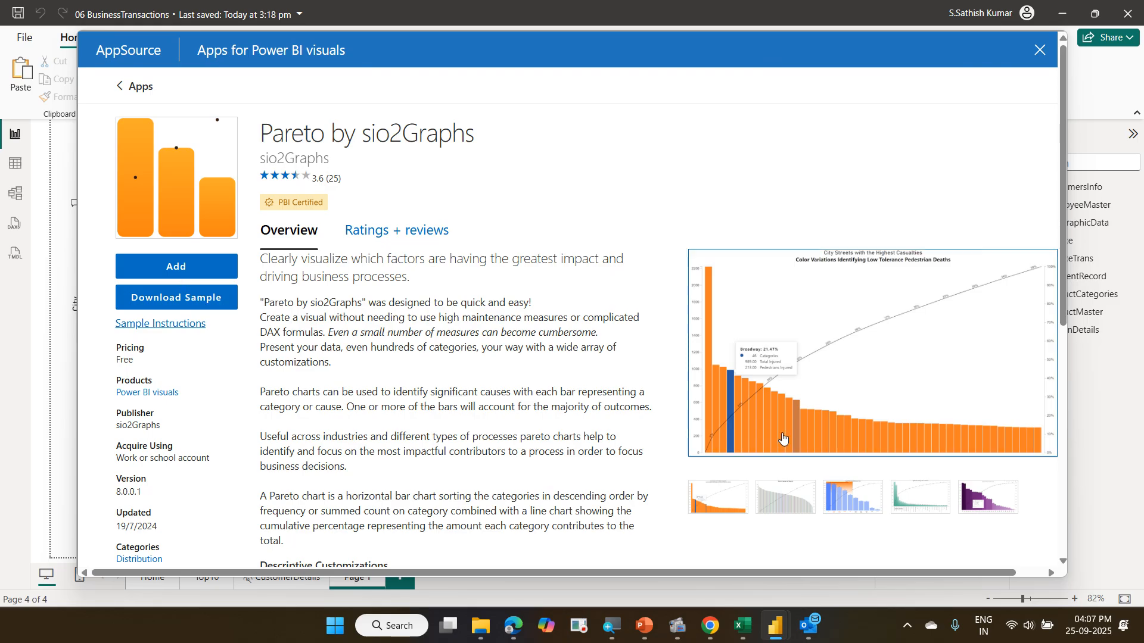
left_click(858, 374)
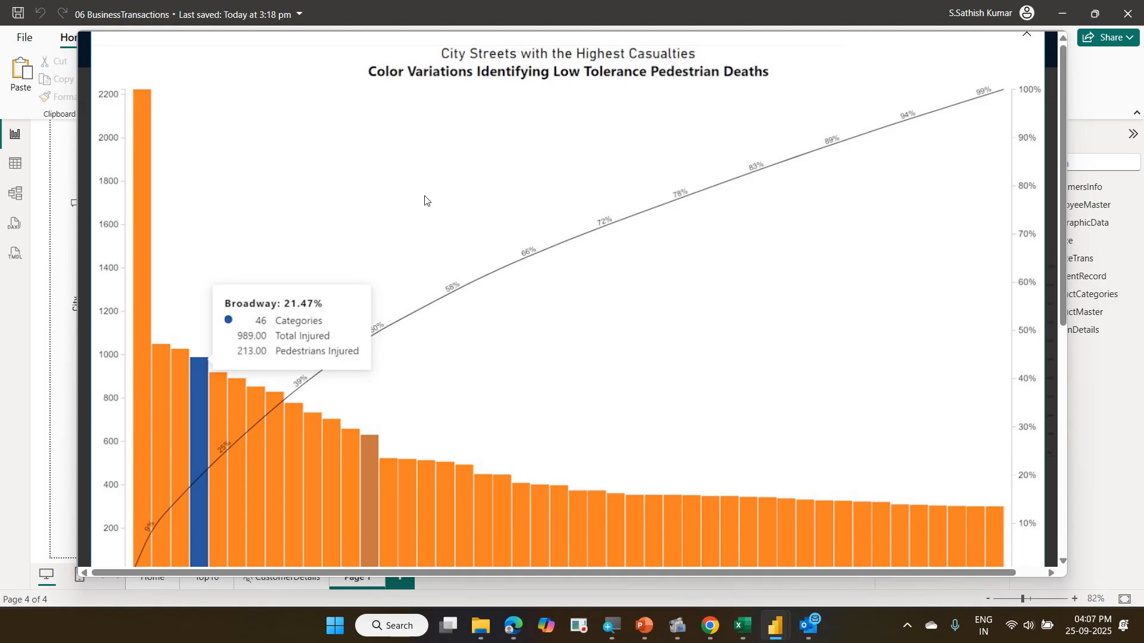
key("Escape")
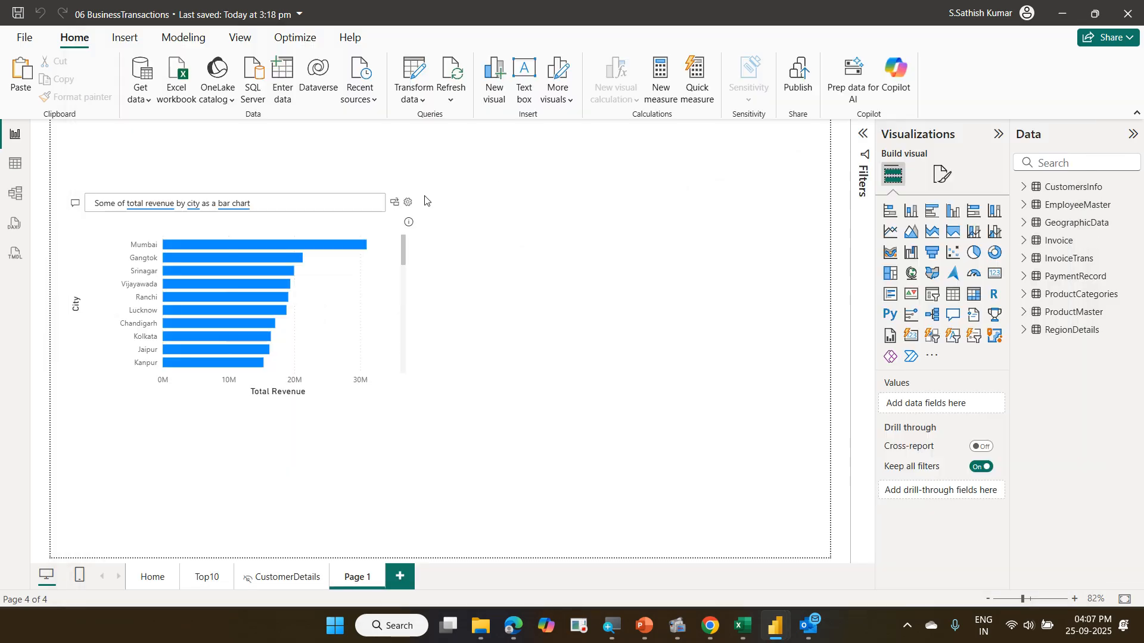
Search the online Power BI visuals gallery for "gantt"
left_click(934, 357)
left_click(954, 359)
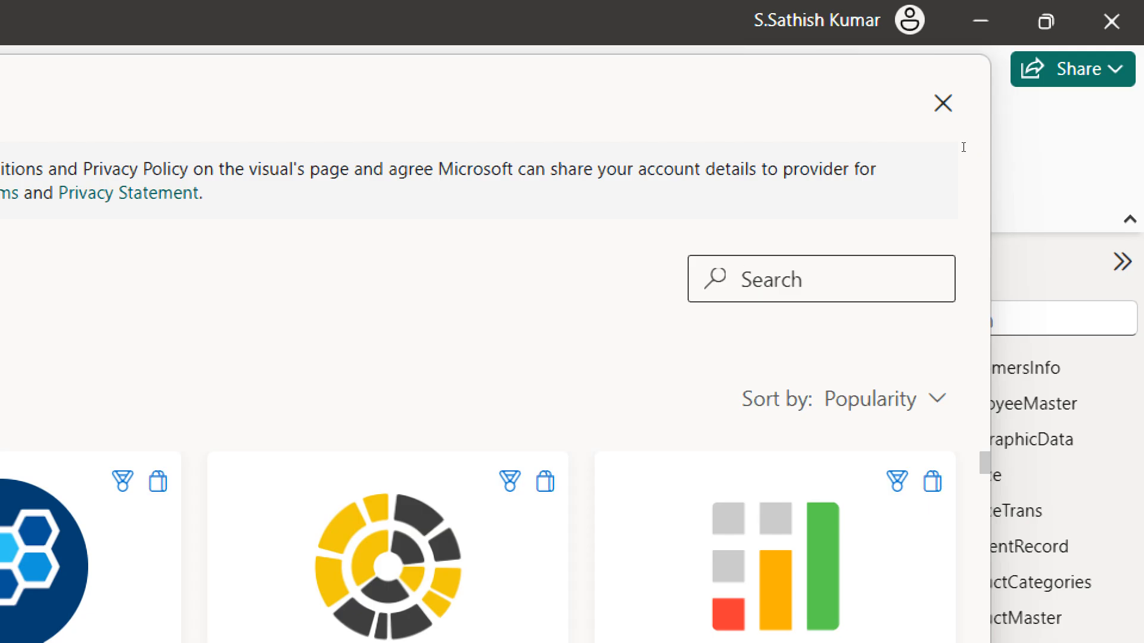
type("gan")
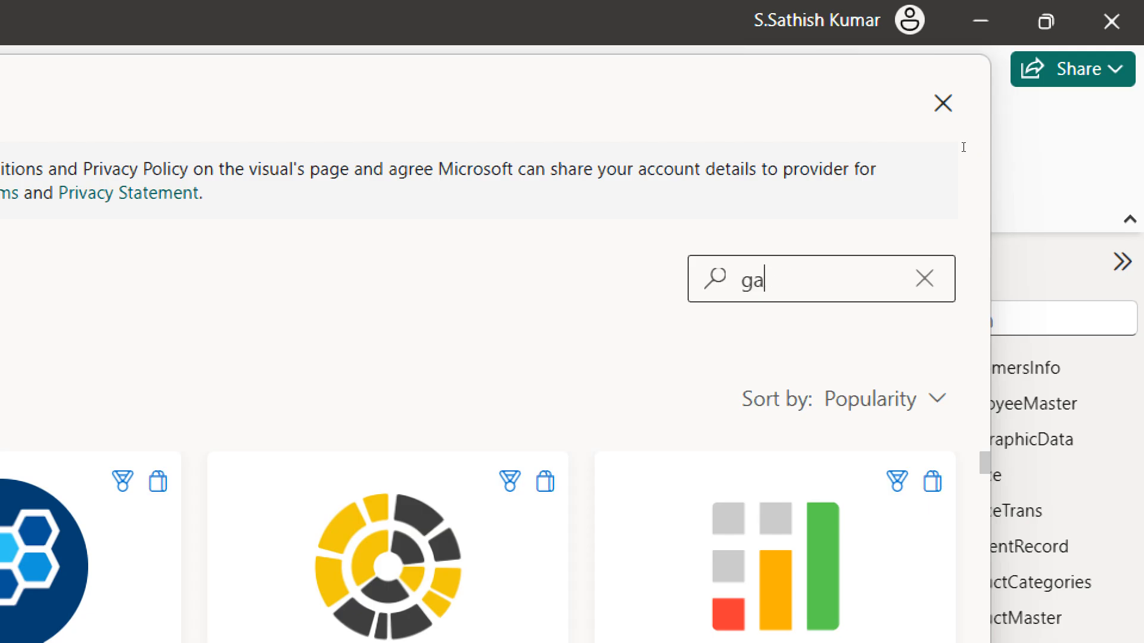
type("n")
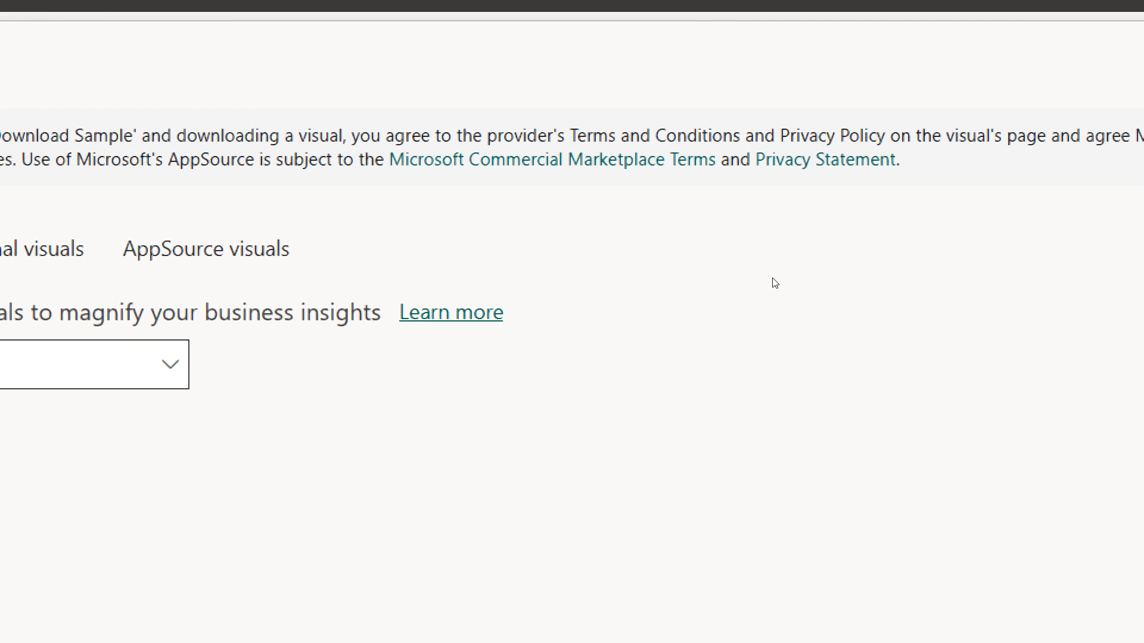
key("BackSpace")
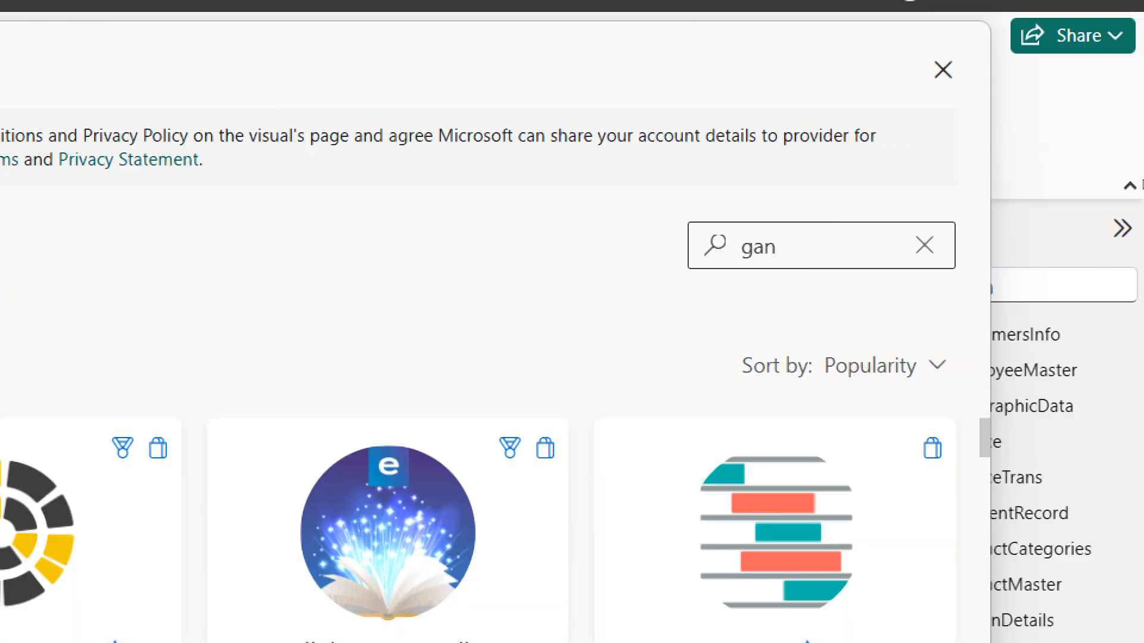
type("t")
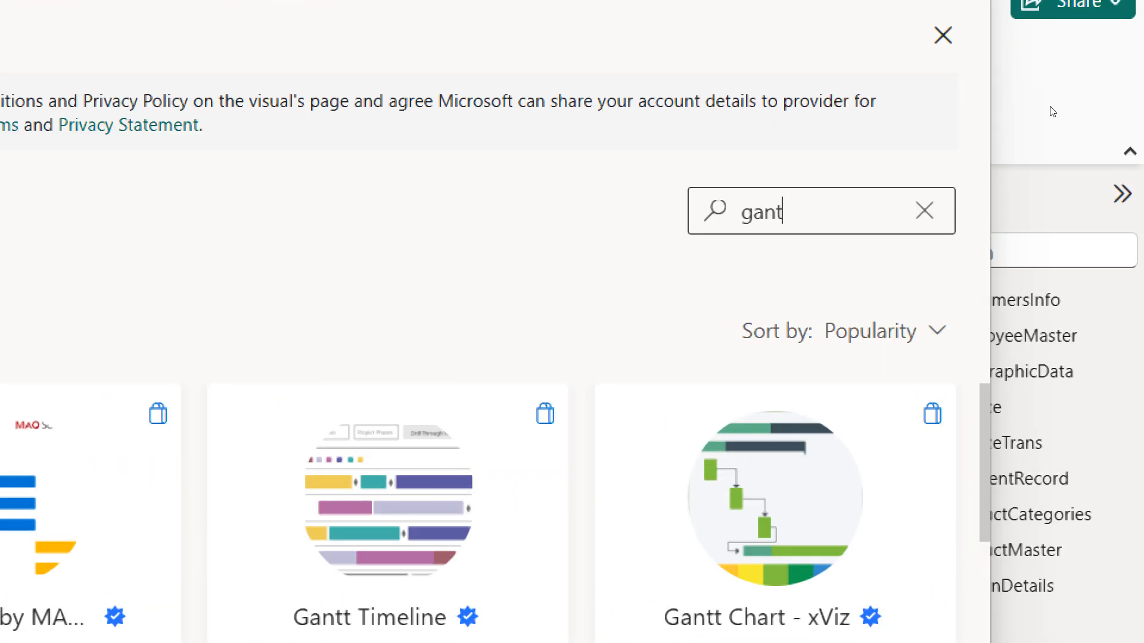
type("t")
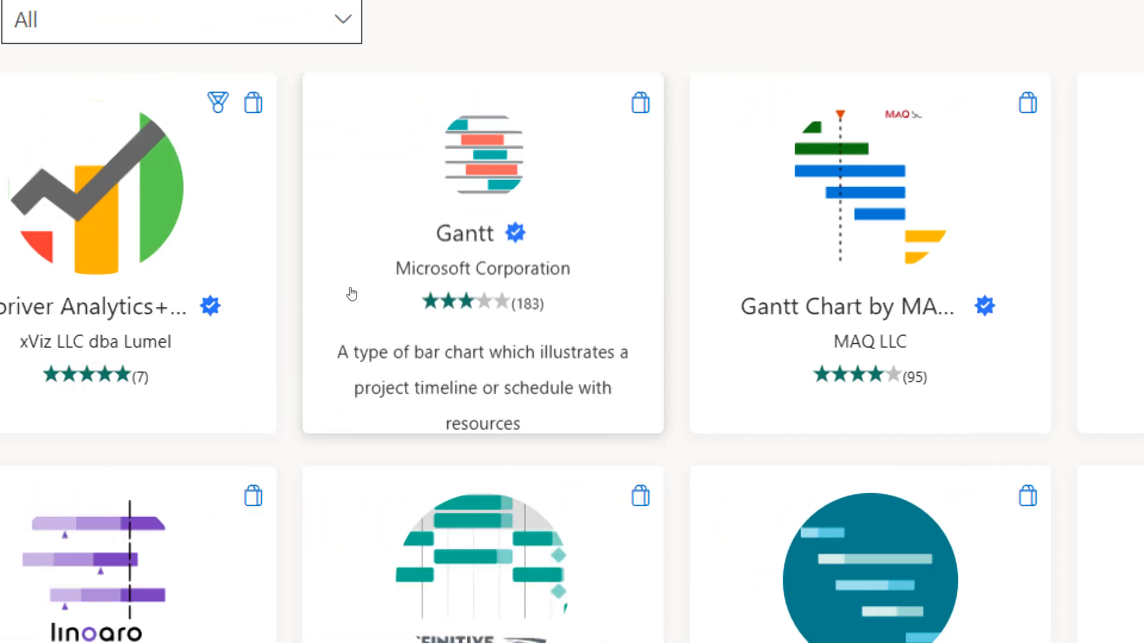
Download the sample file of Microsoft Corporation's Gantt visual and open it
left_click(350, 291)
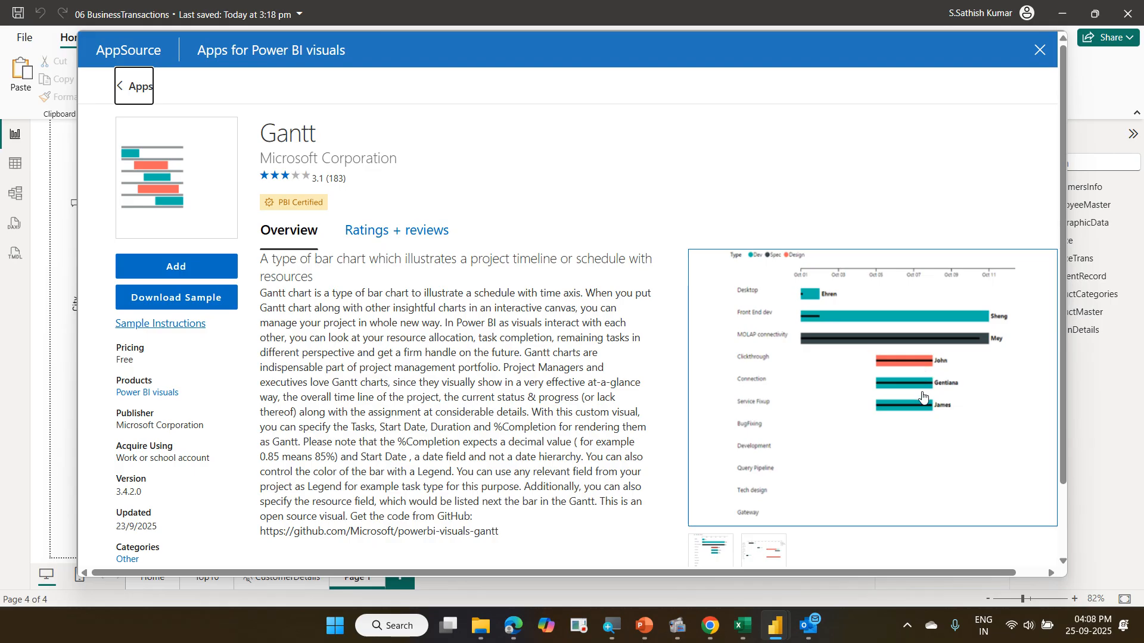
left_click(180, 291)
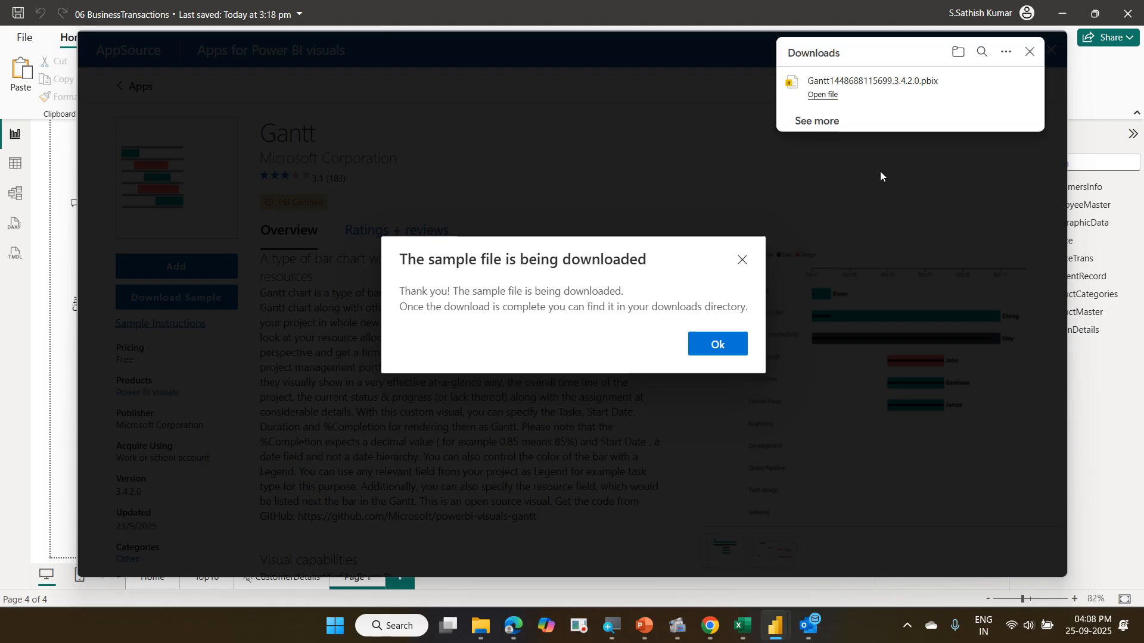
left_click(829, 98)
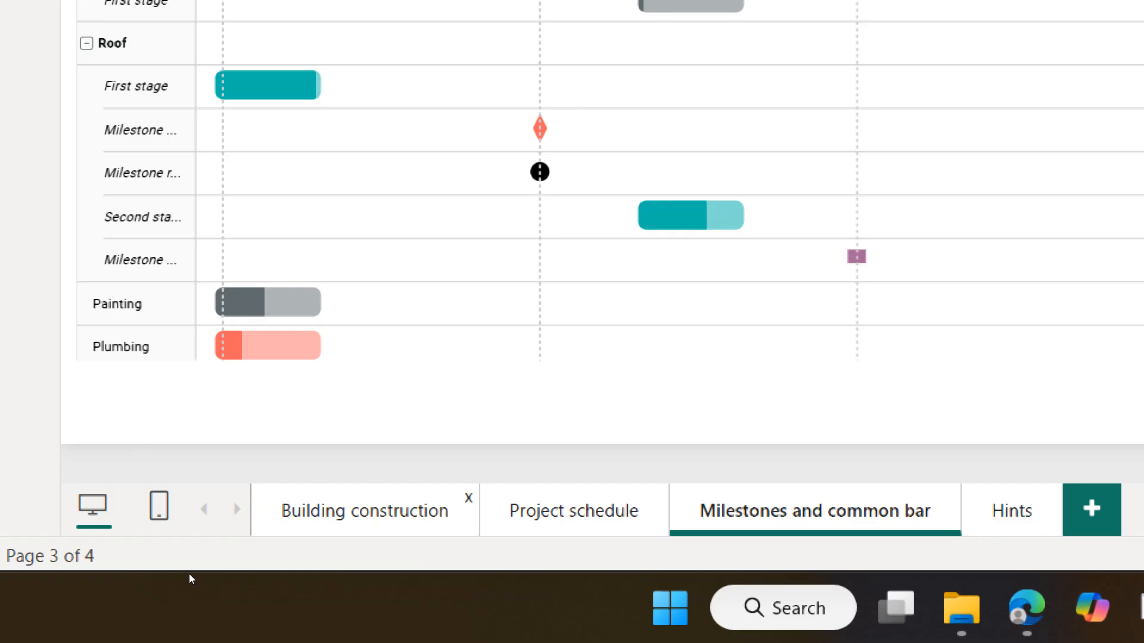
Examine the Gantt chart's timeline and the task table on the sample report's Building construction page
left_click(377, 506)
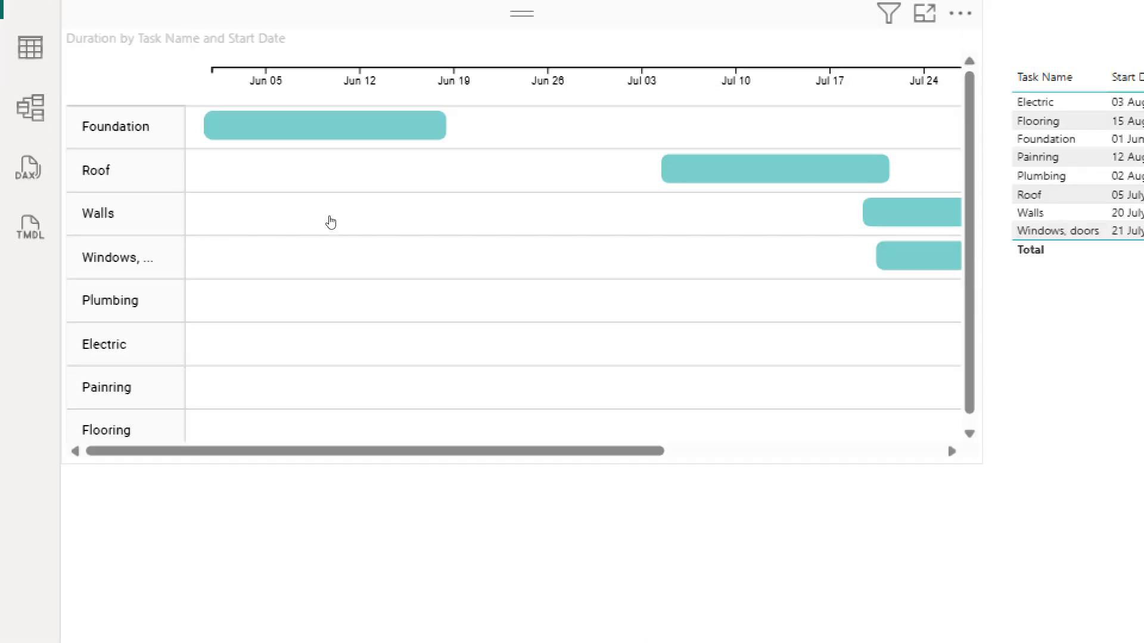
scroll(256, 246, "down", 1)
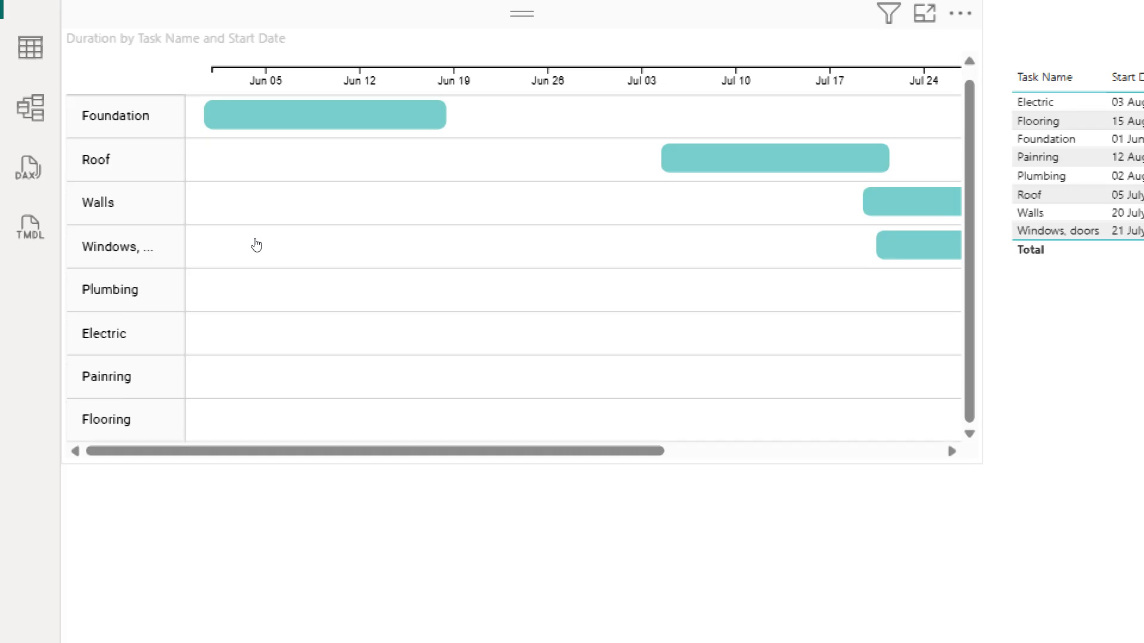
scroll(256, 245, "up", 1)
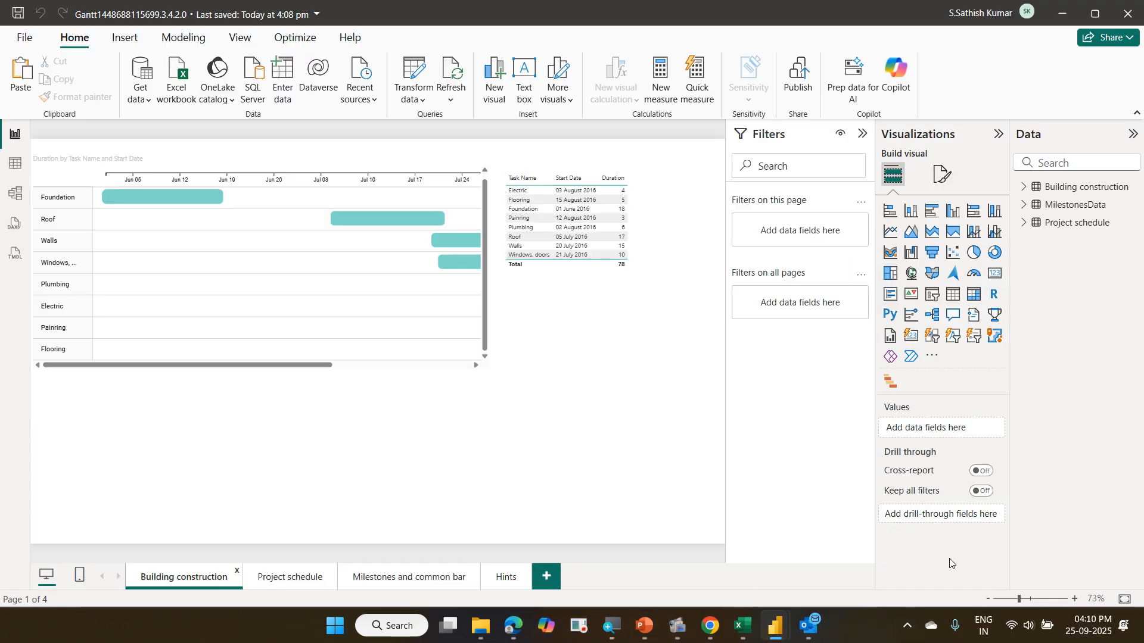
left_click(390, 367)
left_click(129, 365)
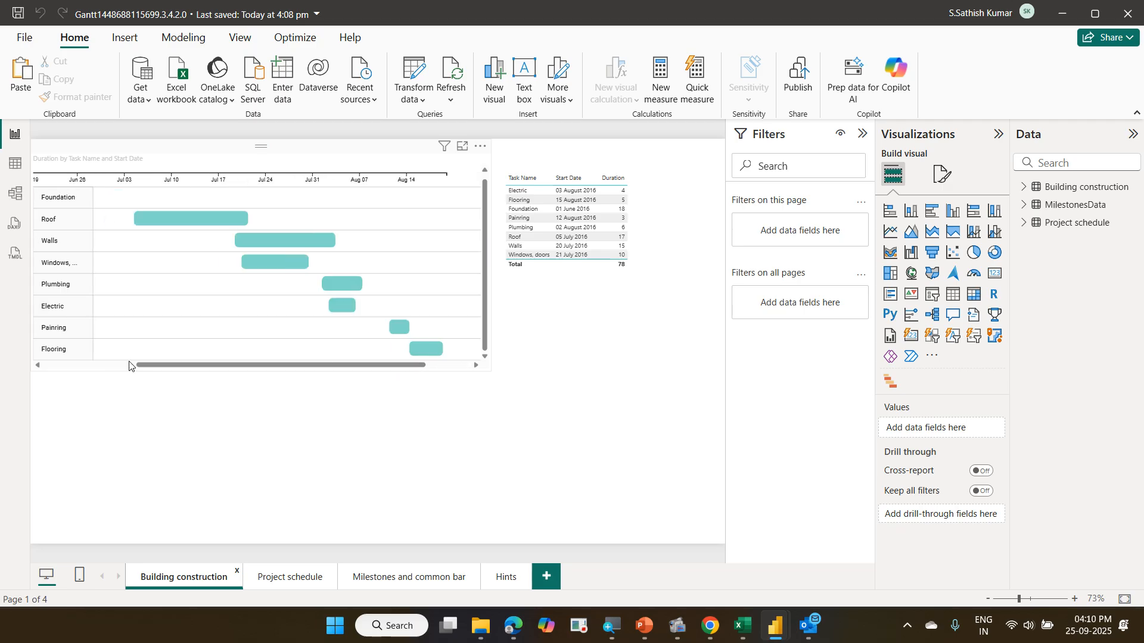
left_click(198, 165)
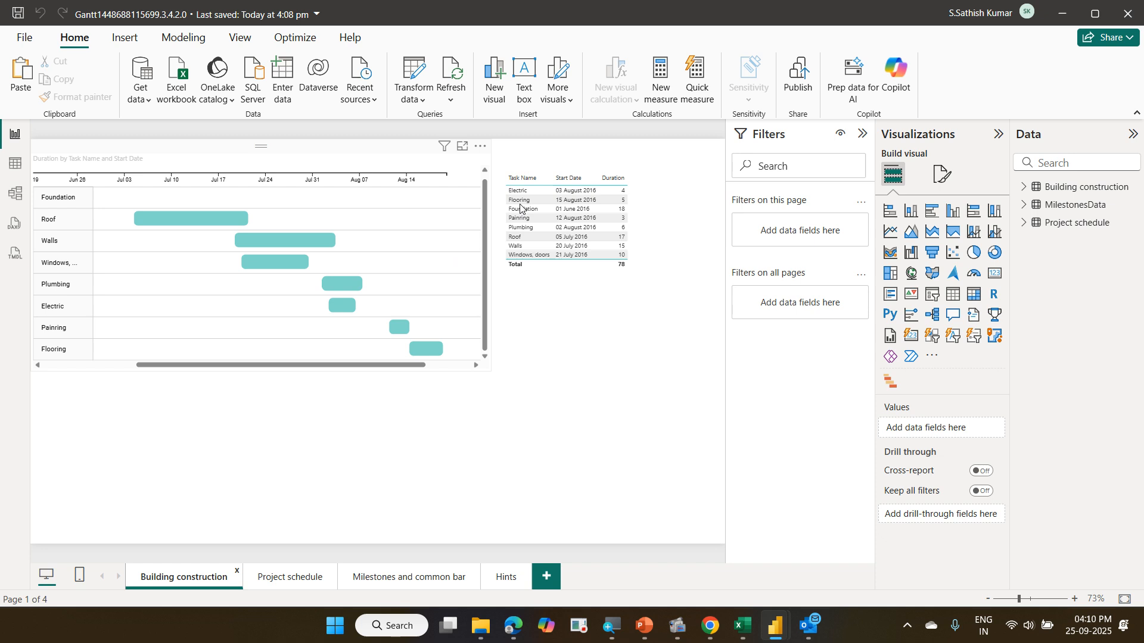
left_click(558, 276)
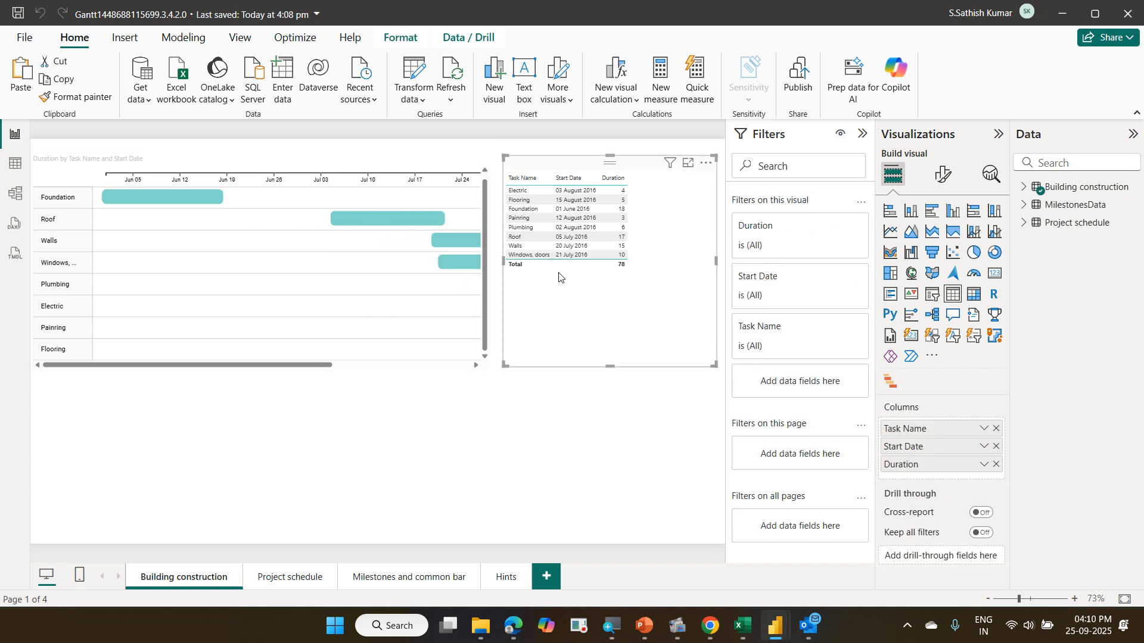
left_click(476, 365)
left_click(476, 365)
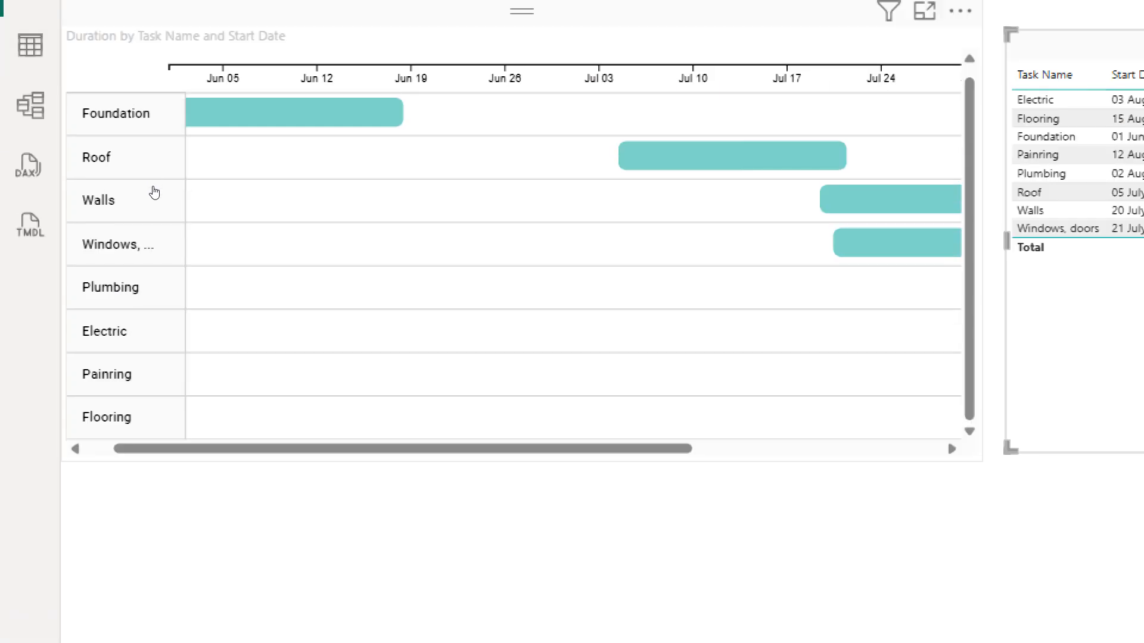
mouse_move(179, 204)
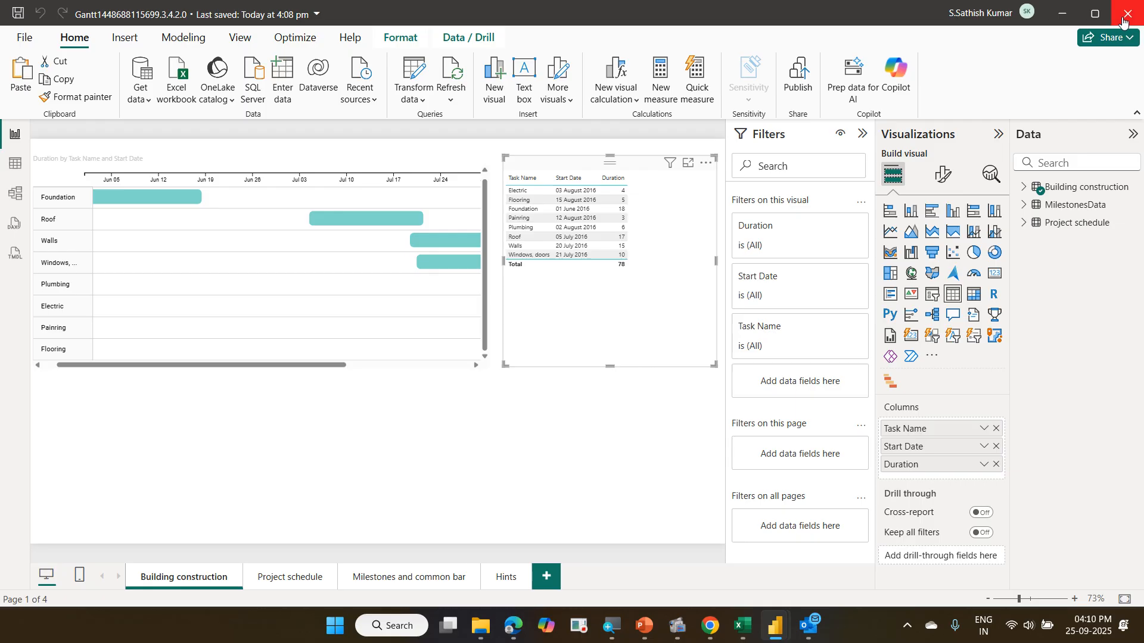
Close the Gantt sample report and dismiss the sample download notice
left_click(1123, 21)
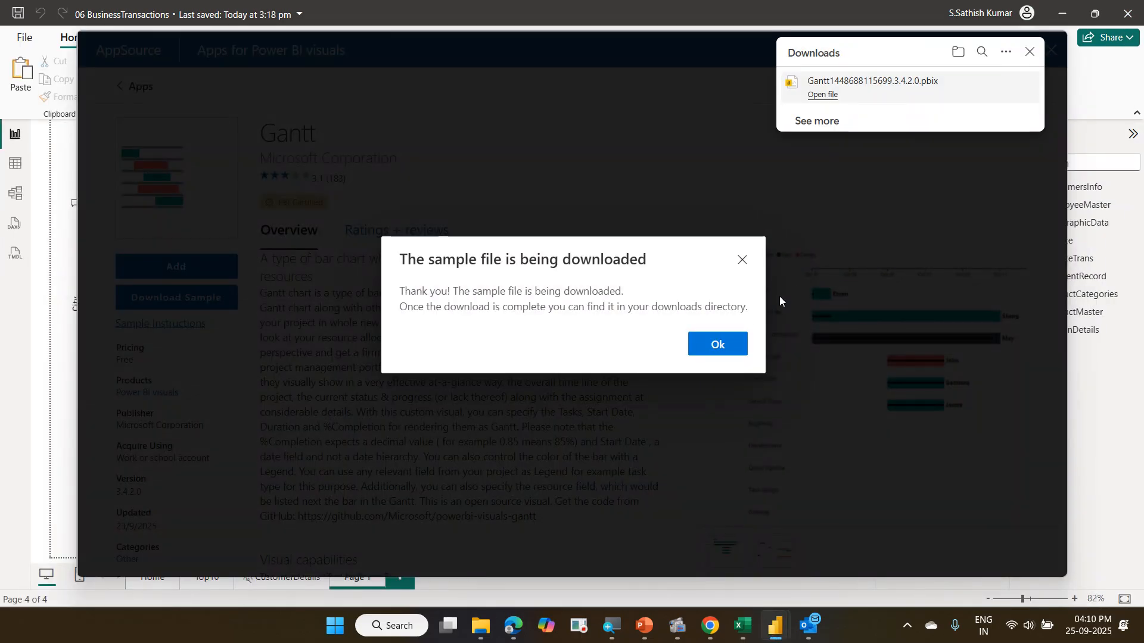
left_click(741, 347)
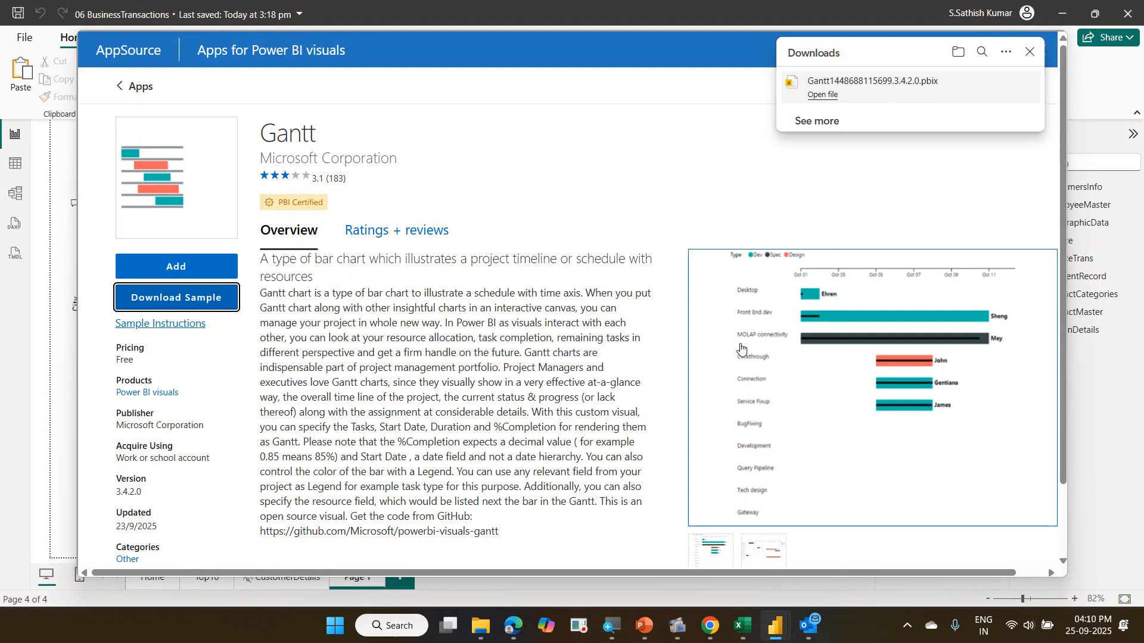
Import Microsoft Corporation's Gantt visual from the gallery into the BusinessTransactions report
left_click(1027, 56)
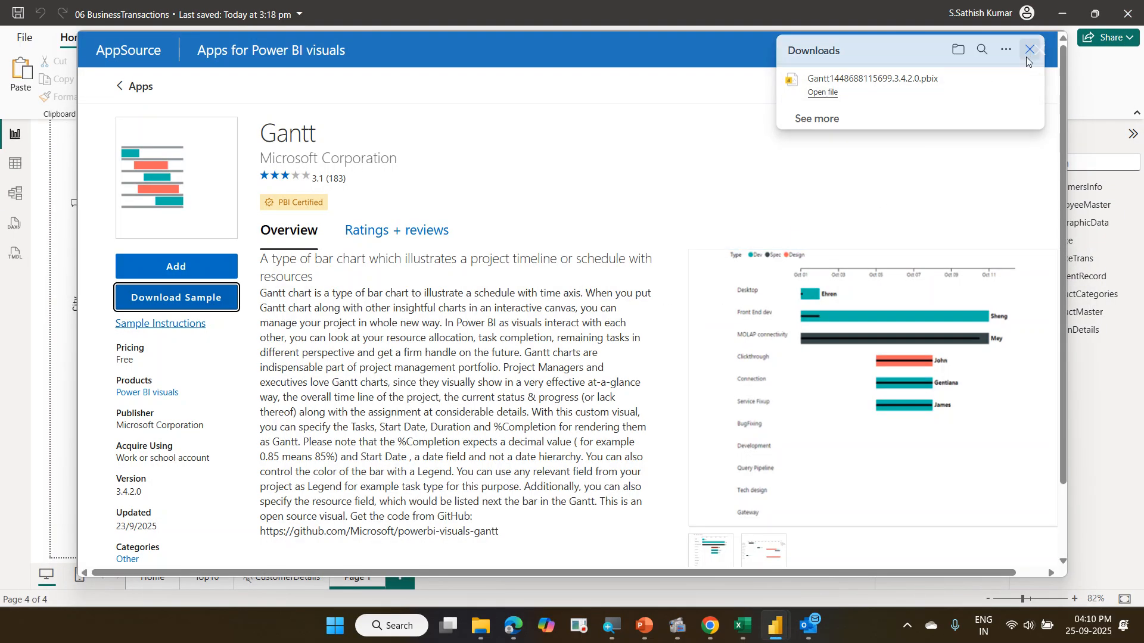
left_click(222, 272)
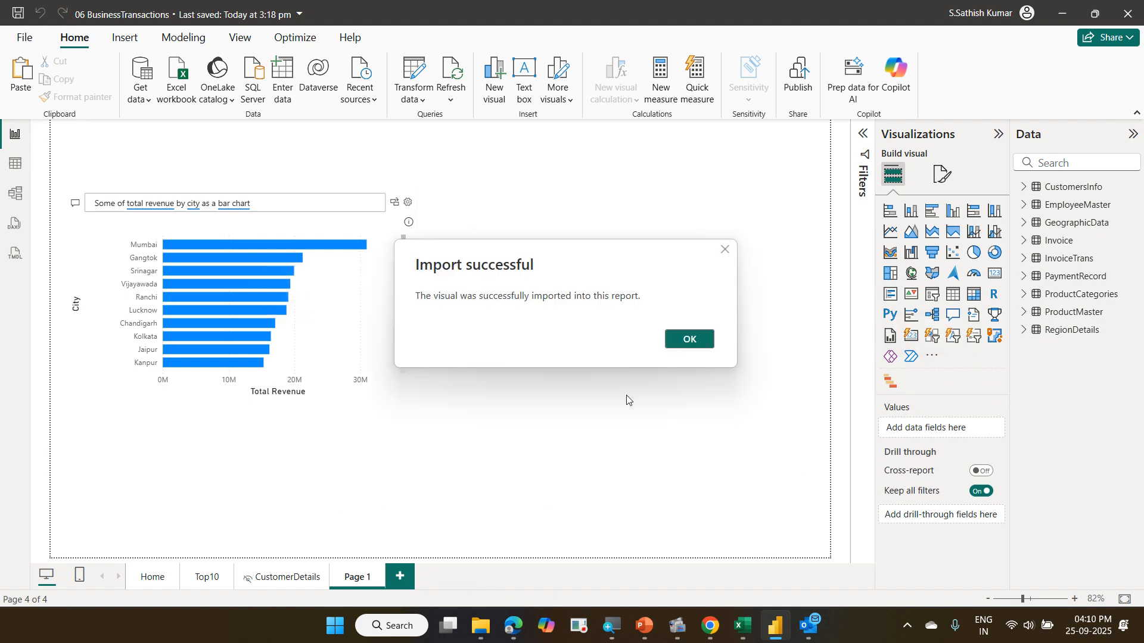
left_click(688, 341)
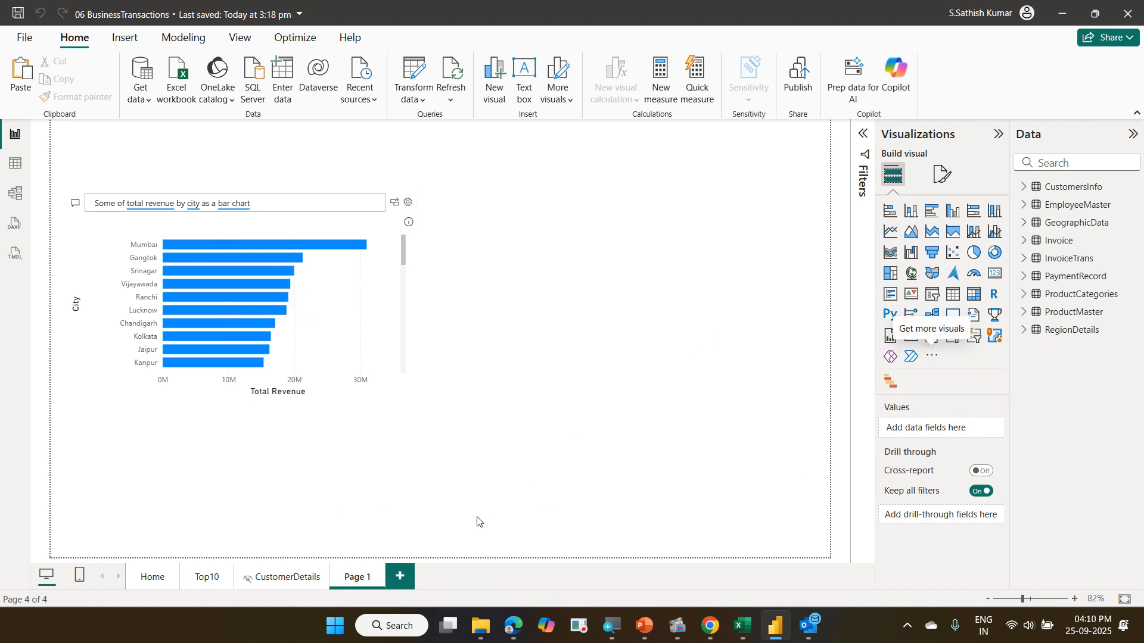
Add a new report page, insert an empty Gantt visual on it, and enlarge it to cover most of the page's upper-left area
left_click(407, 577)
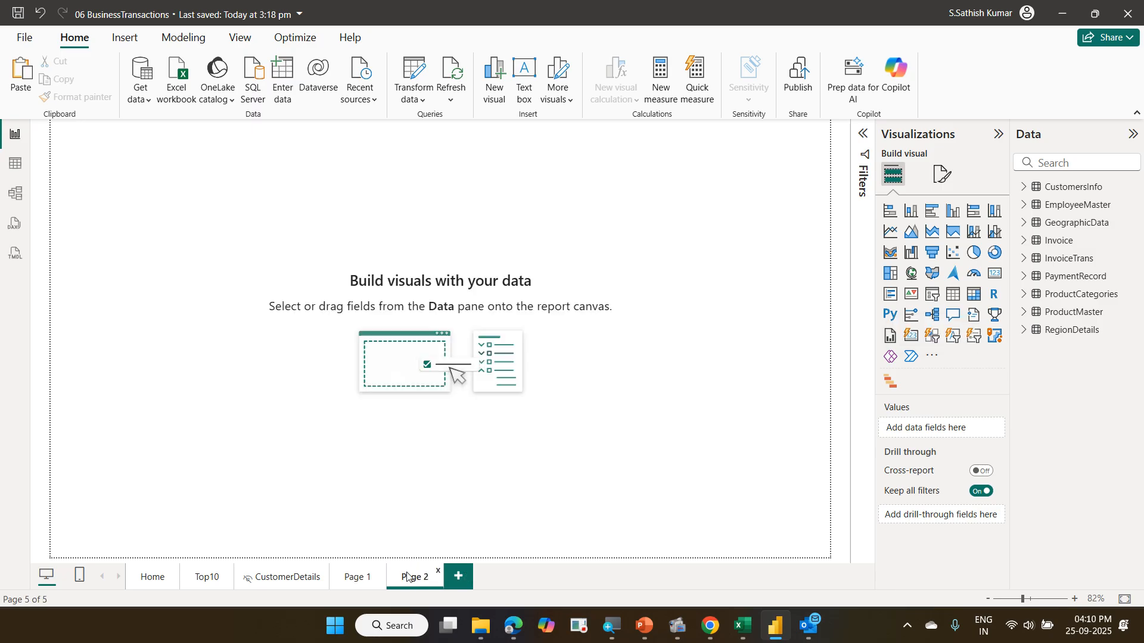
left_click(890, 386)
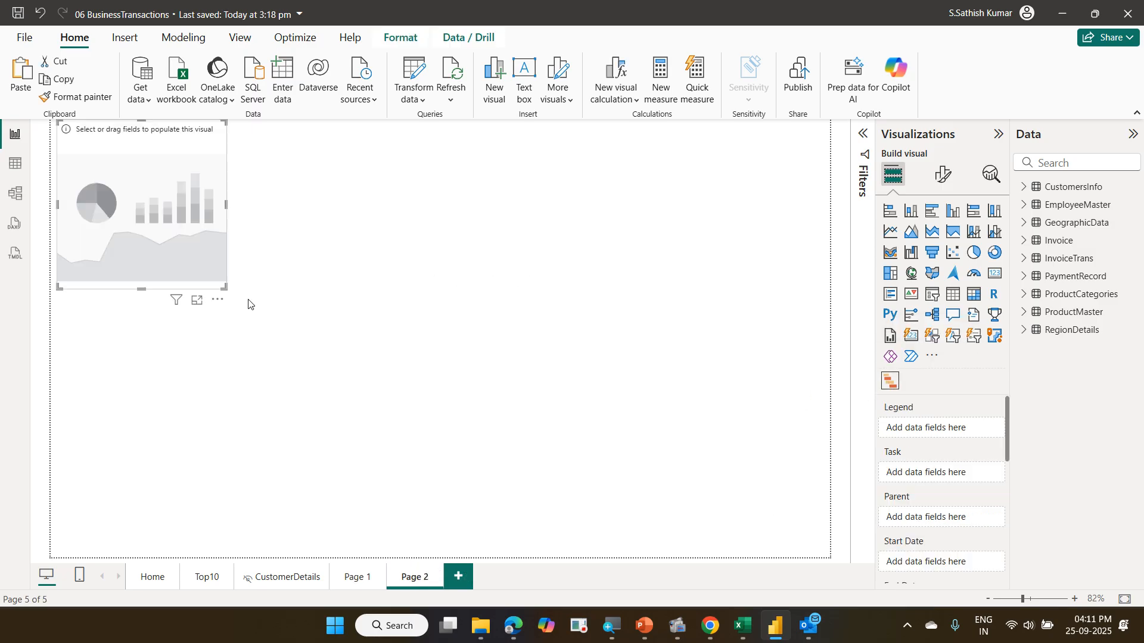
left_click_drag(224, 288, 555, 425)
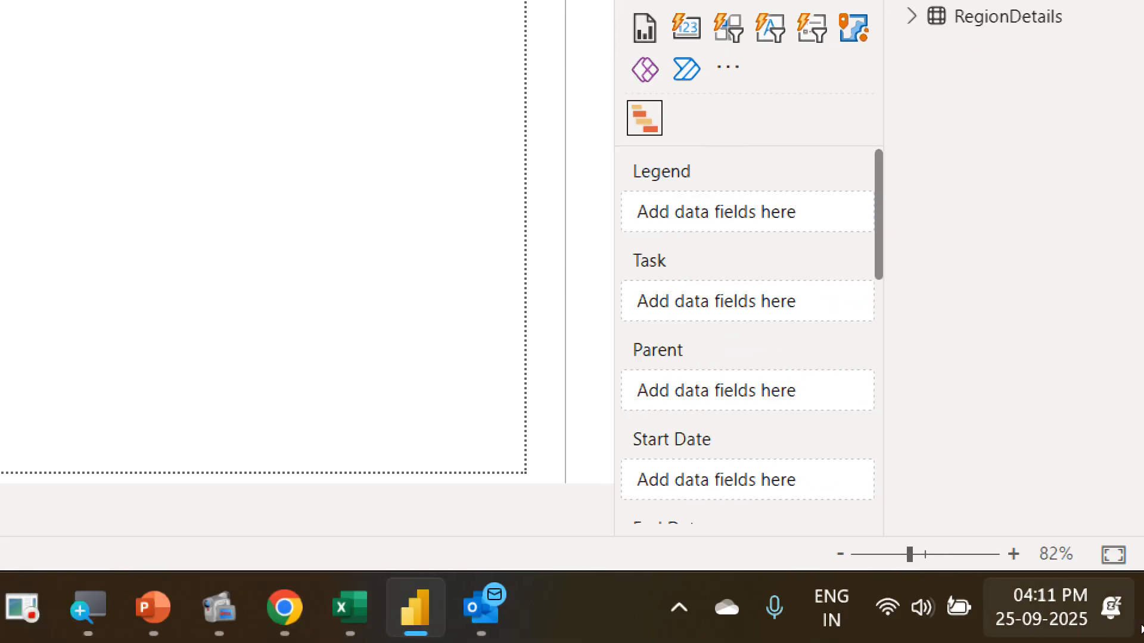
Examine the data fields the Gantt visual accepts, from Legend and Task through End Date, Duration and % Completion to Milestones
scroll(984, 497, "down", 1)
scroll(984, 497, "down", 3)
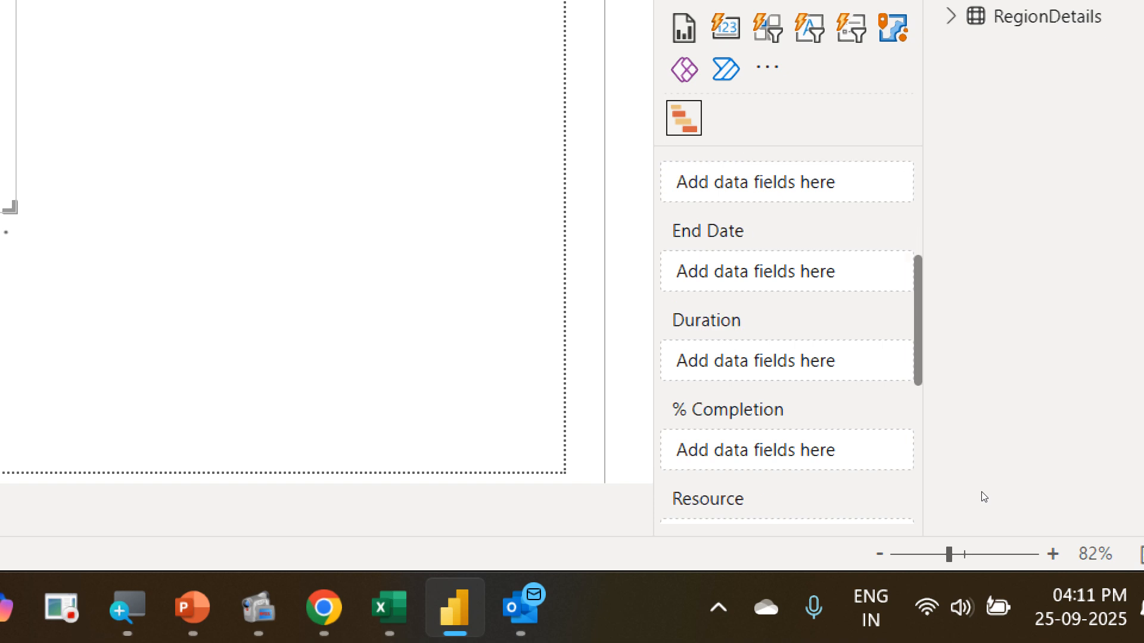
scroll(984, 496, "down", 2)
scroll(983, 497, "down", 3)
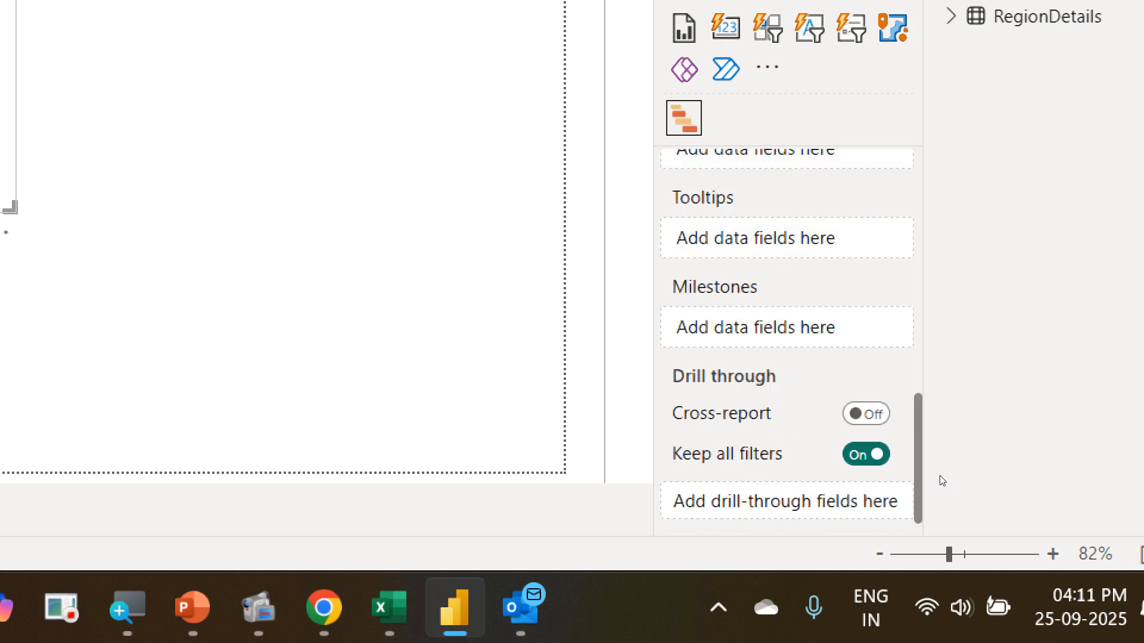
scroll(942, 481, "up", 8)
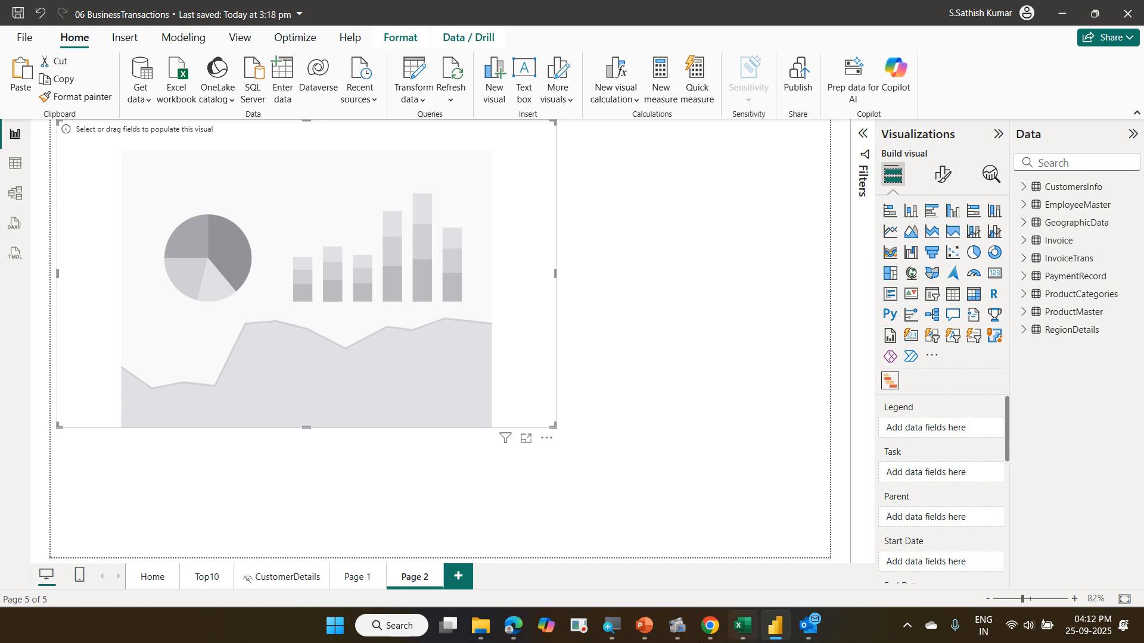
mouse_move(673, 639)
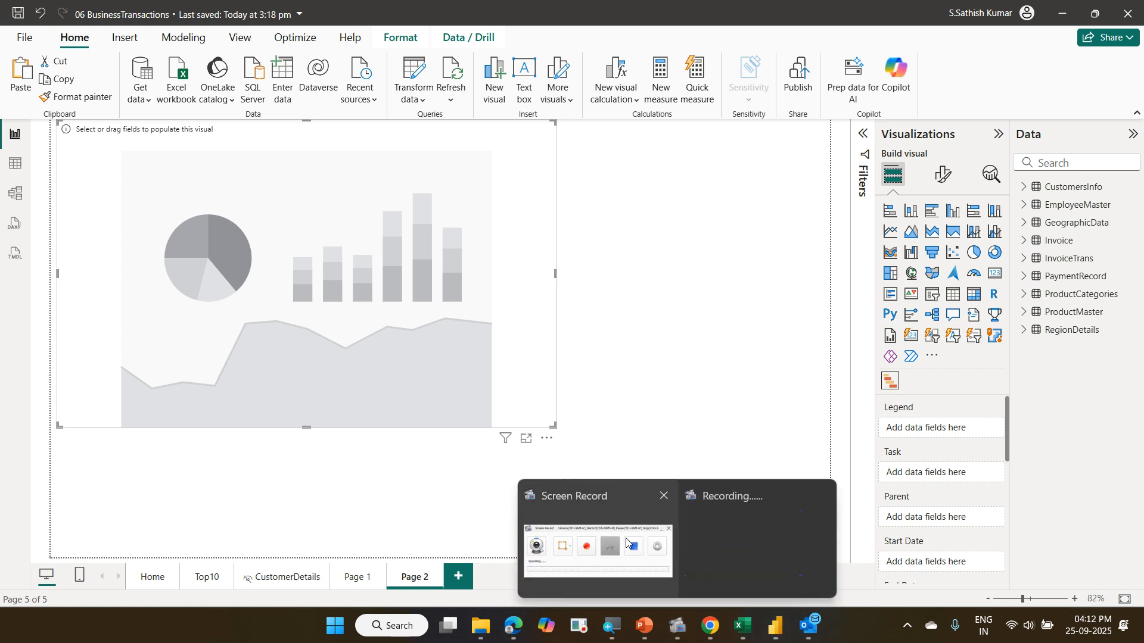
left_click(656, 540)
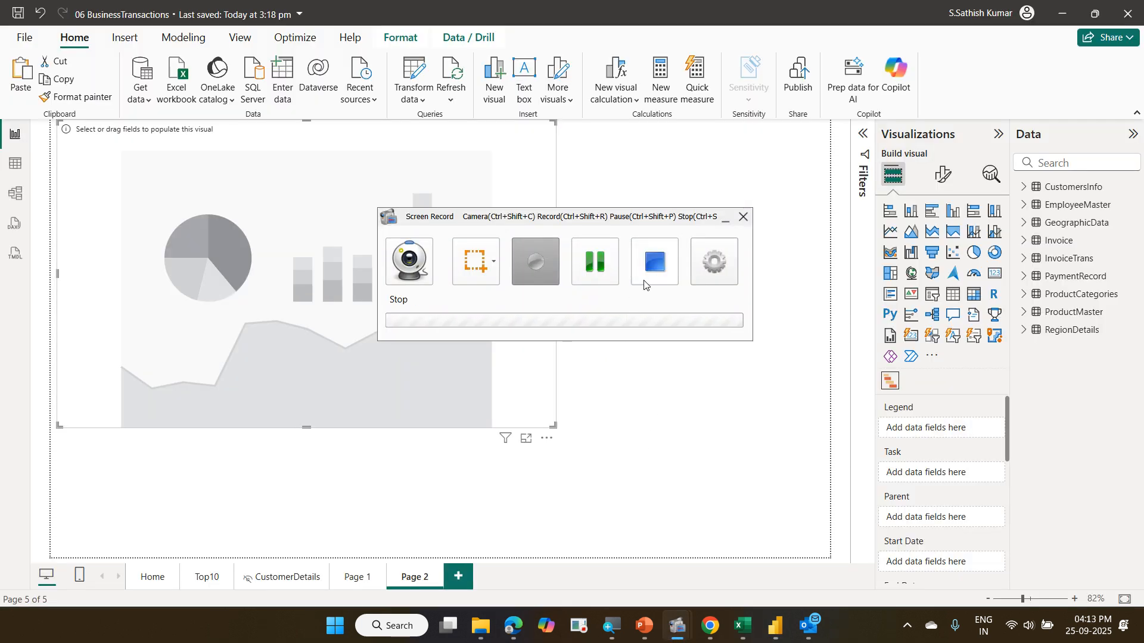